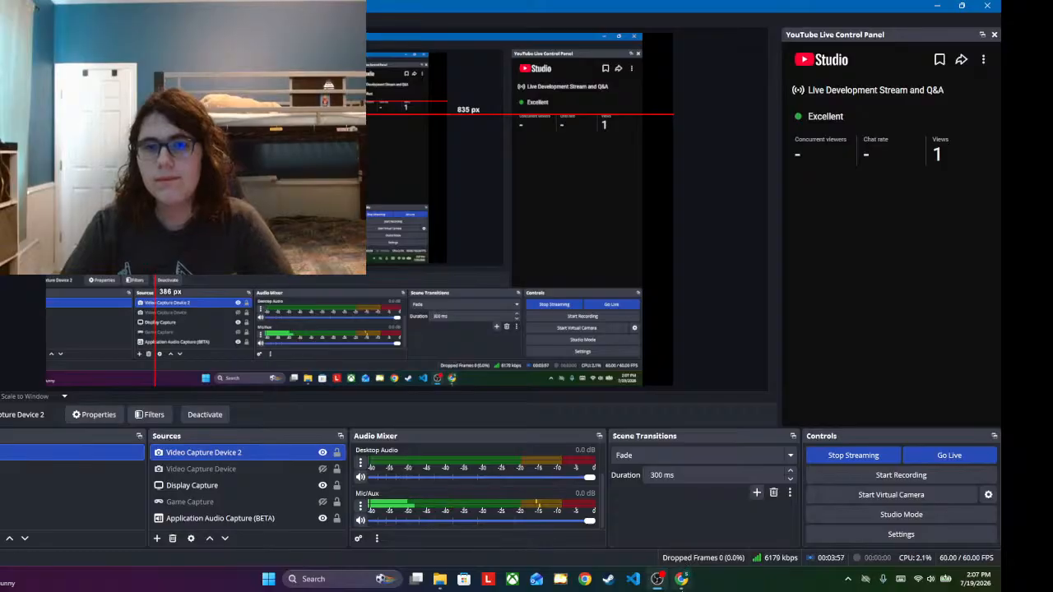
Step: Launch Hammer++ from the mod folder with the "Portal but its OSHA Compliant" configuration and open the map osha_chmb_portalgun.vmf
{"action": "left_click", "coordinate": [441, 580]}
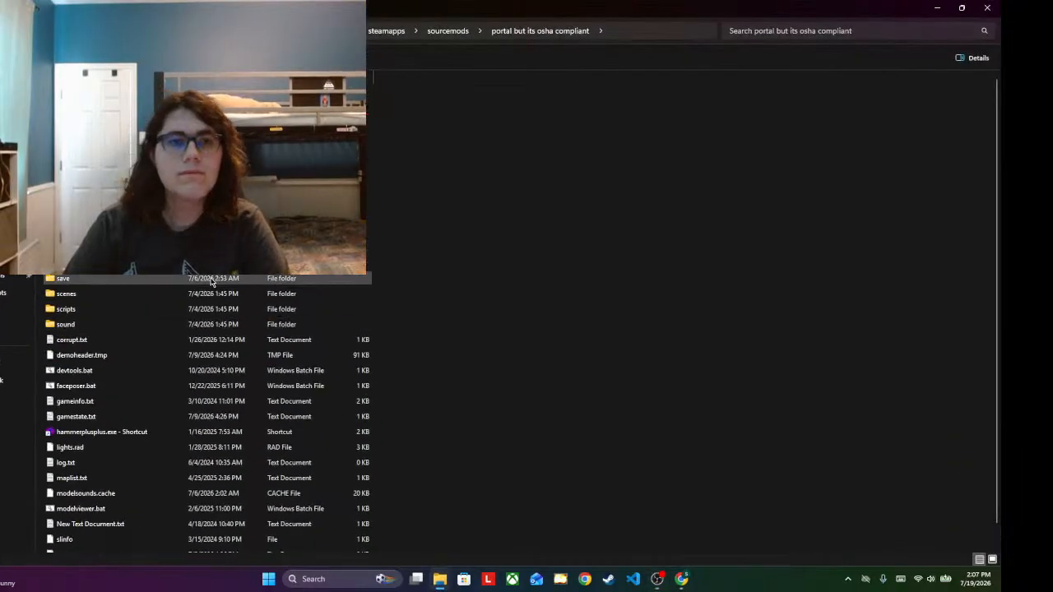
{"action": "left_click", "coordinate": [174, 435]}
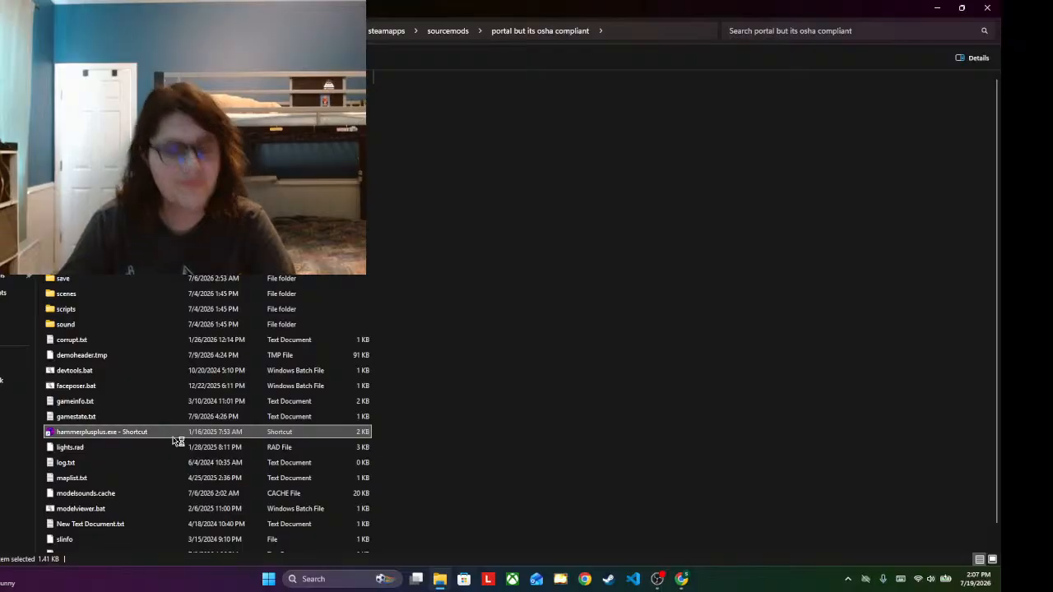
{"action": "double_click", "coordinate": [175, 436]}
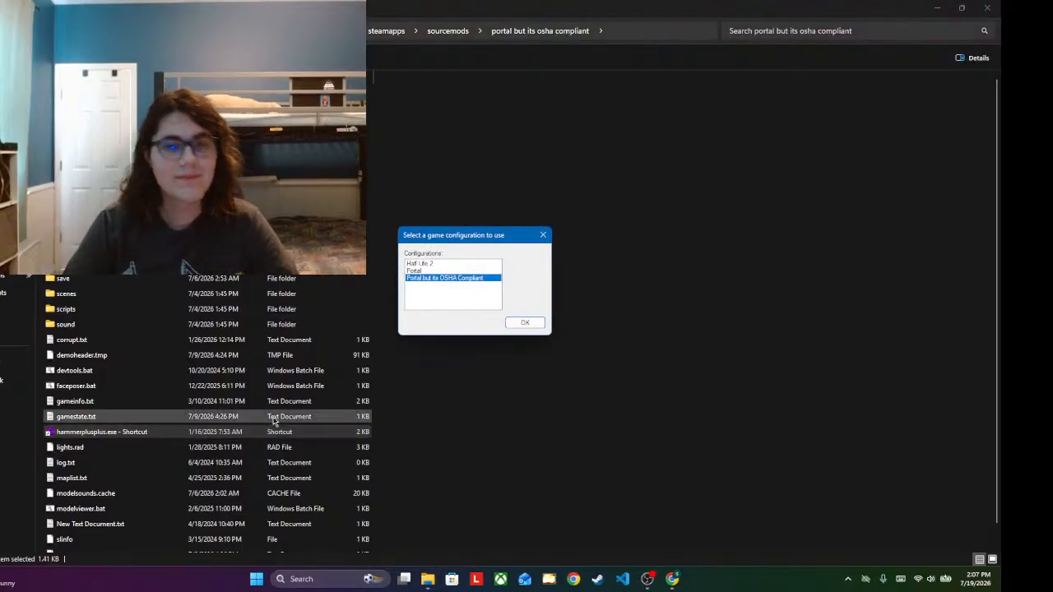
{"action": "left_click", "coordinate": [533, 322]}
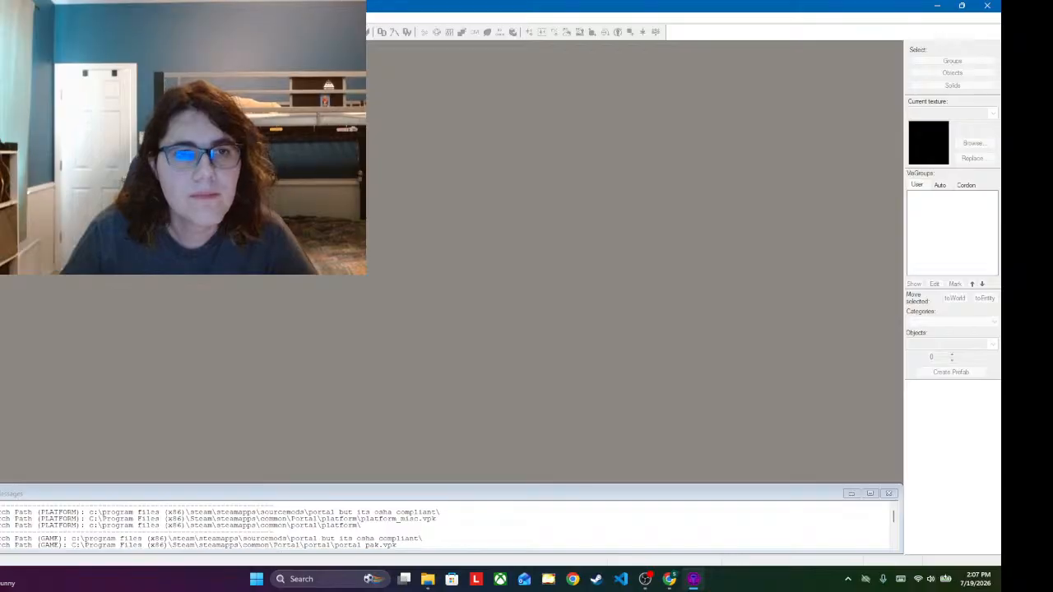
{"action": "key", "text": "ctrl+n"}
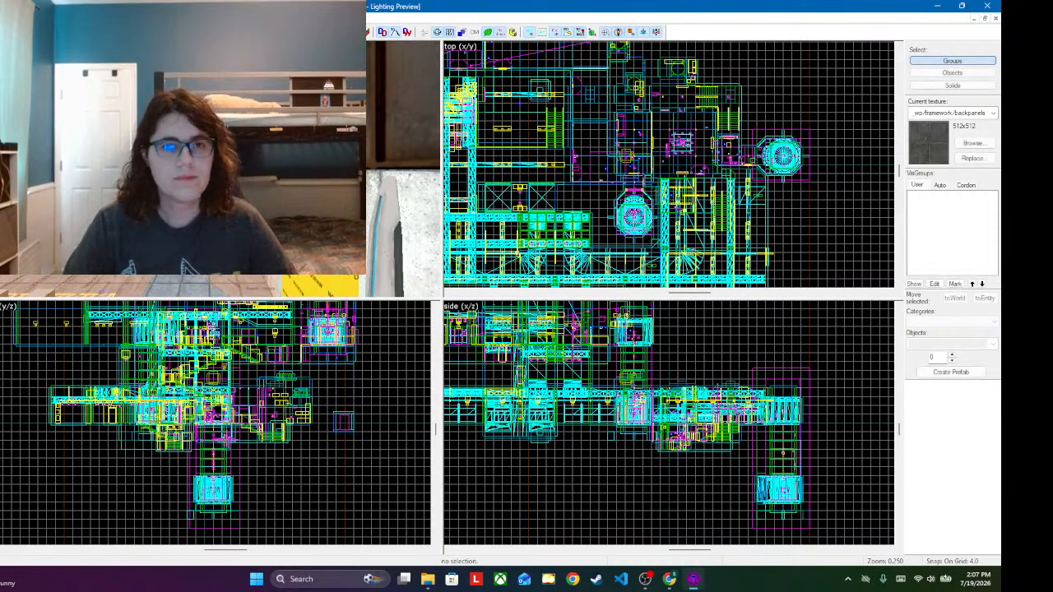
Step: Select the three objects that make up the hanging pipe bracket among the ceiling trusses, starting with its prop_static
{"action": "key", "text": "z"}
{"action": "key", "text": "w"}
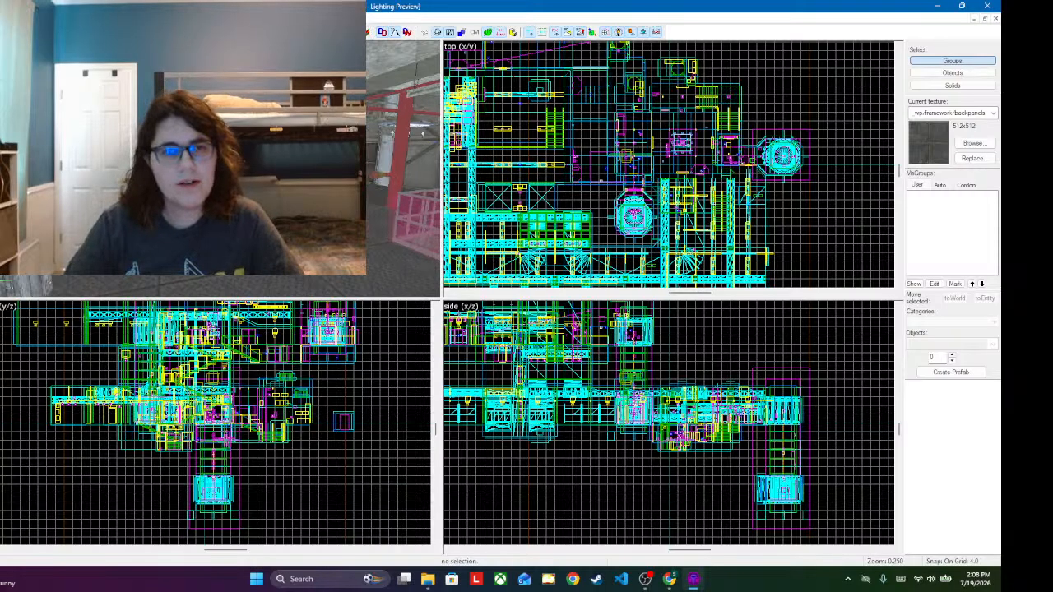
{"action": "key", "text": "w"}
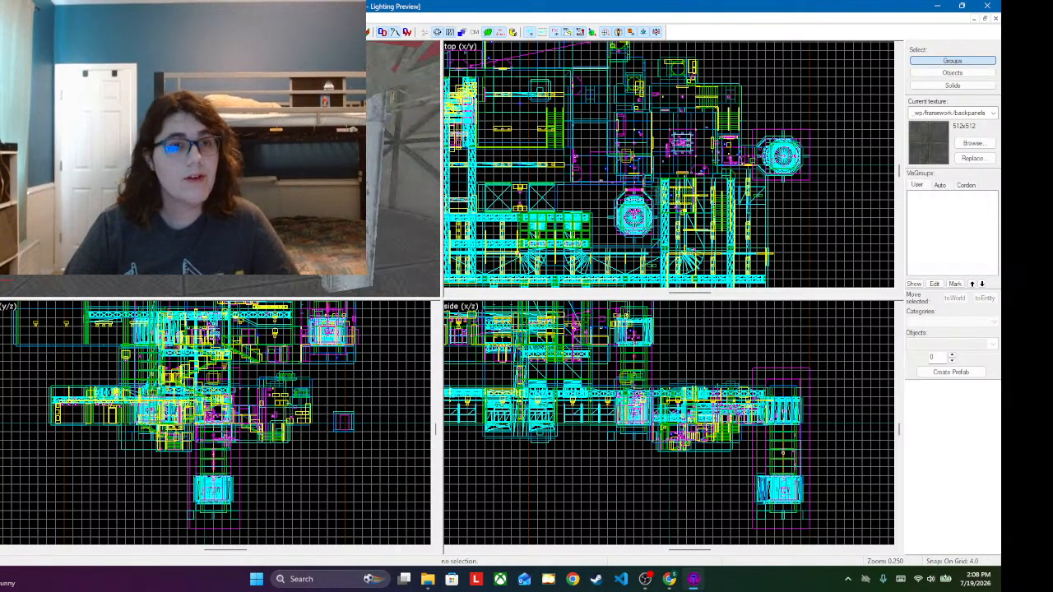
{"action": "key", "text": "w"}
{"action": "key", "text": "w"}
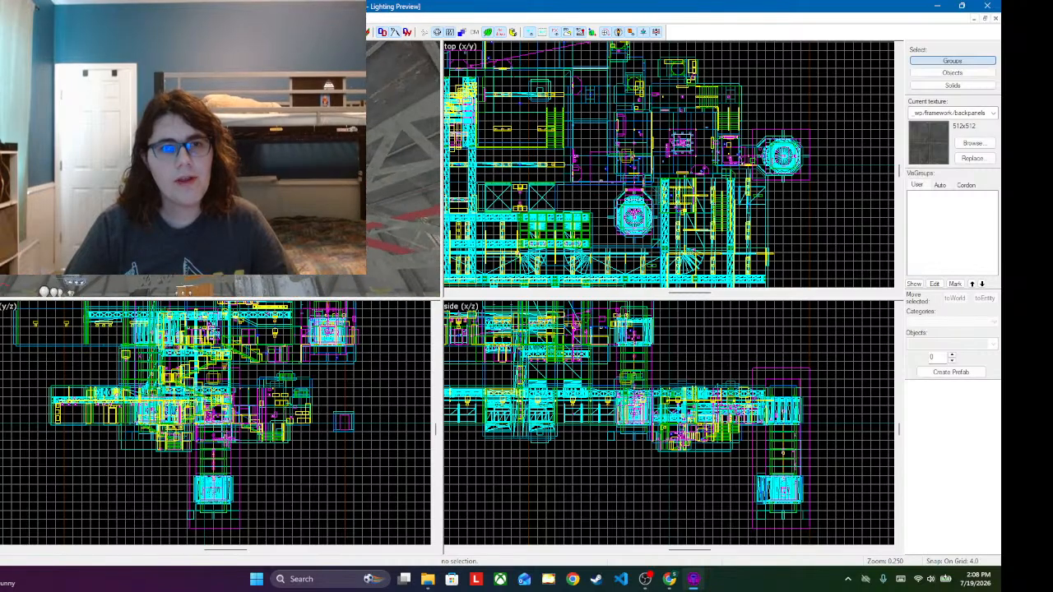
{"action": "left_click", "coordinate": [208, 169]}
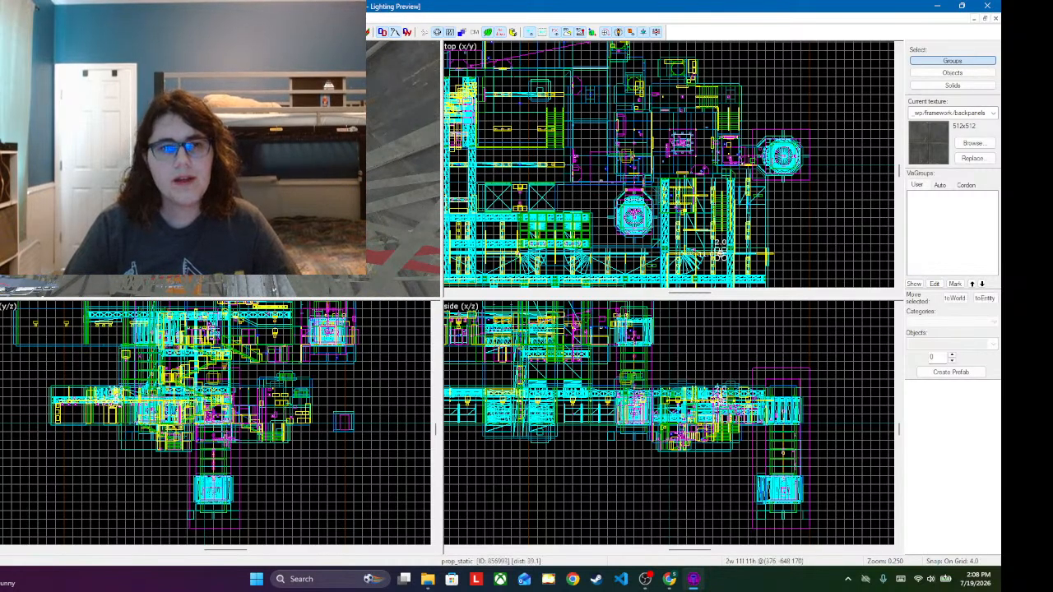
{"action": "left_click", "coordinate": [208, 169], "text": "ctrl"}
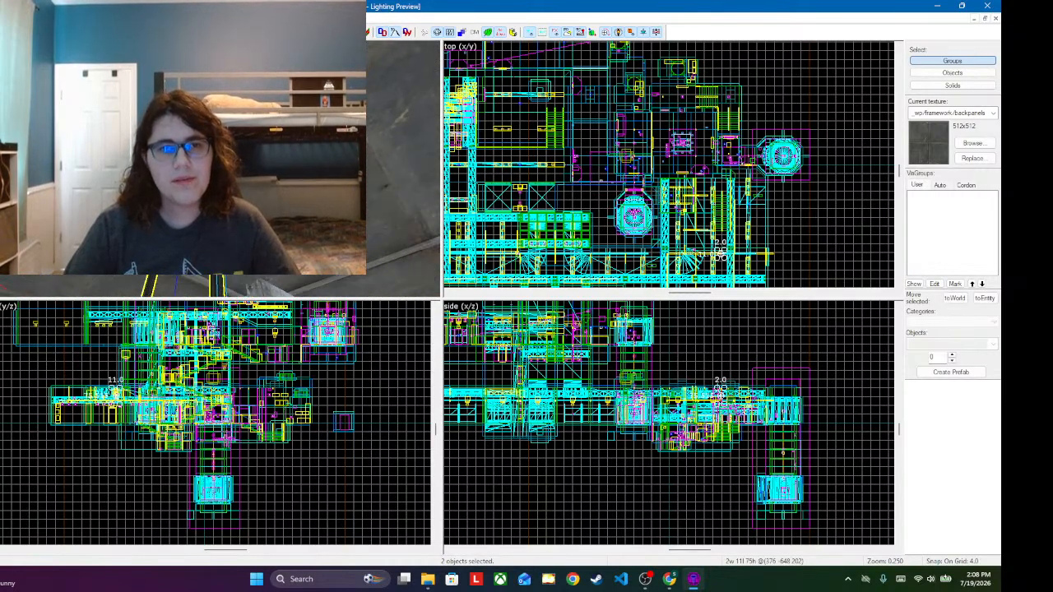
{"action": "left_click", "coordinate": [208, 168], "text": "ctrl"}
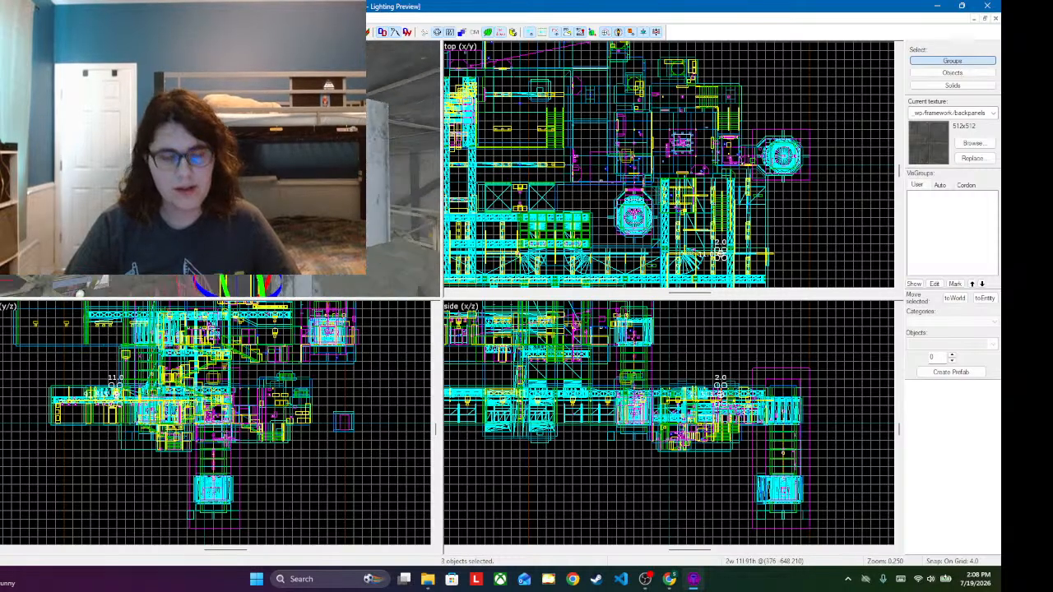
{"action": "key", "text": "s"}
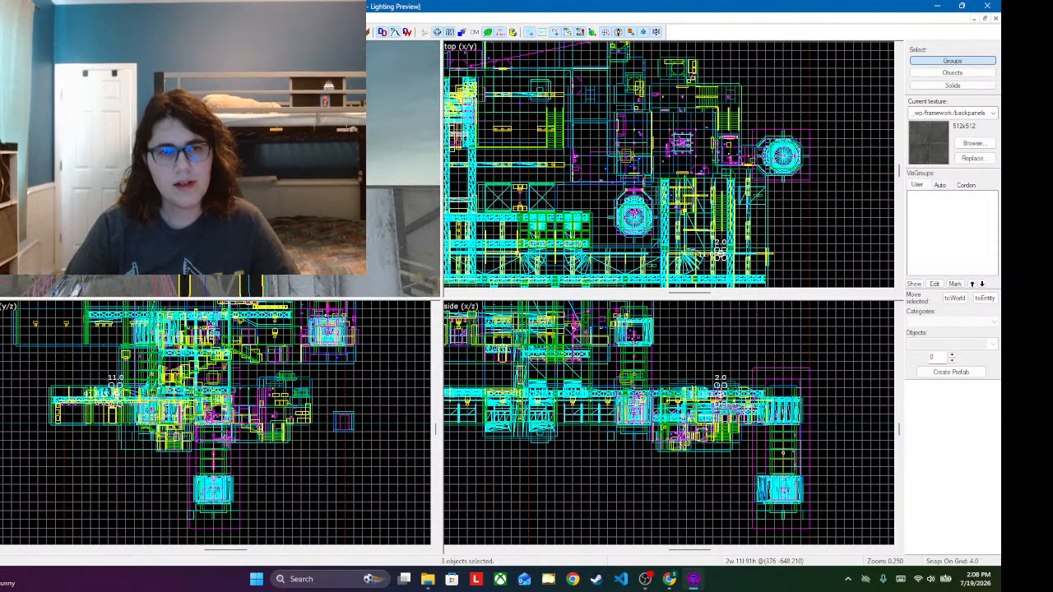
{"action": "key", "text": "w"}
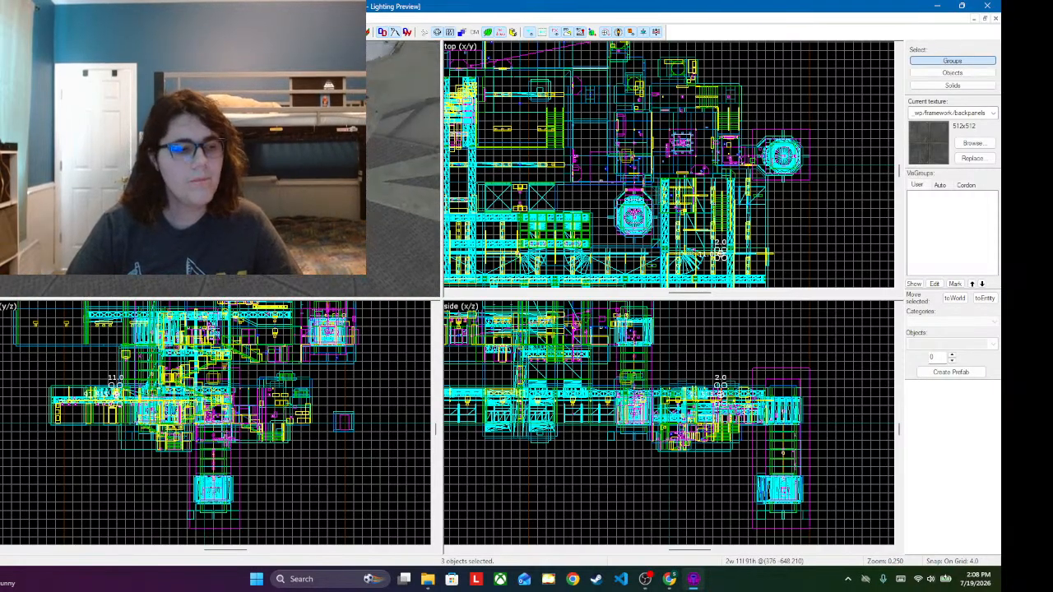
Step: Switch to OBS, move the webcam source to the lower-right corner of the scene preview, and return to Hammer++
{"action": "left_click", "coordinate": [645, 580]}
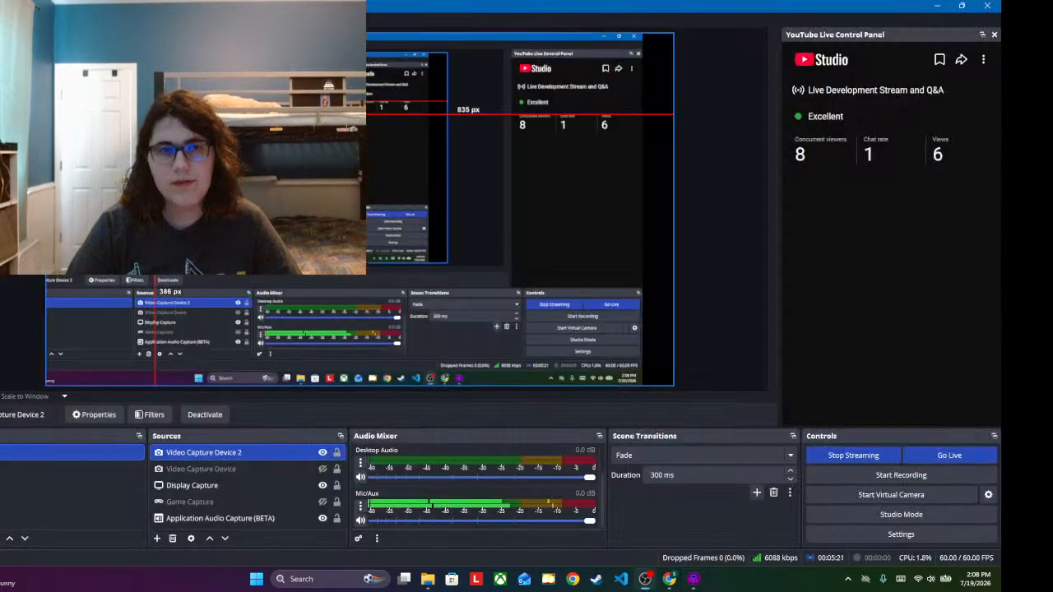
{"action": "left_click_drag", "start_coordinate": [180, 117], "coordinate": [591, 306]}
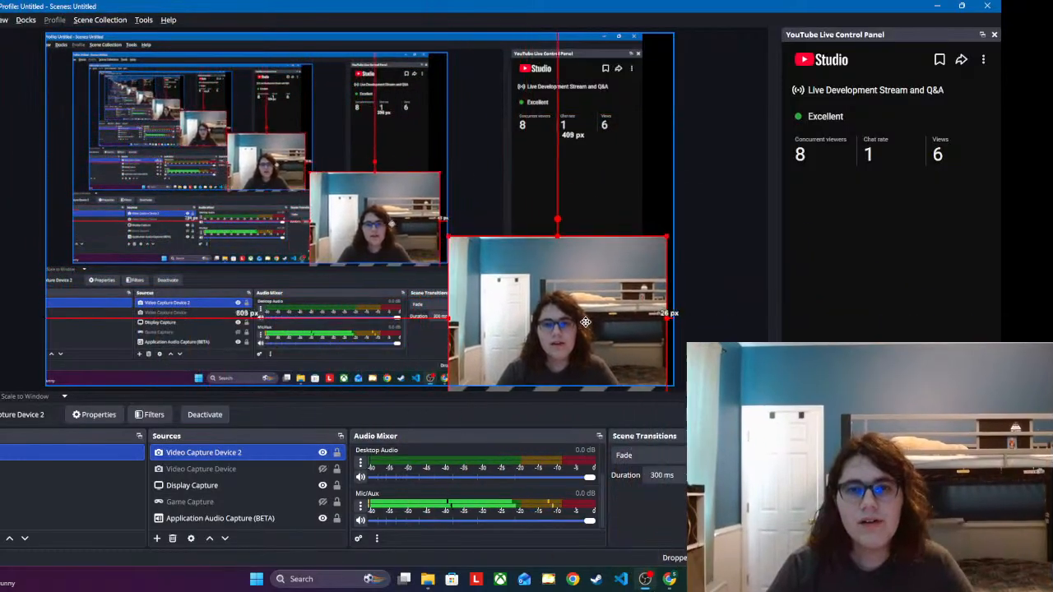
{"action": "left_click", "coordinate": [693, 580]}
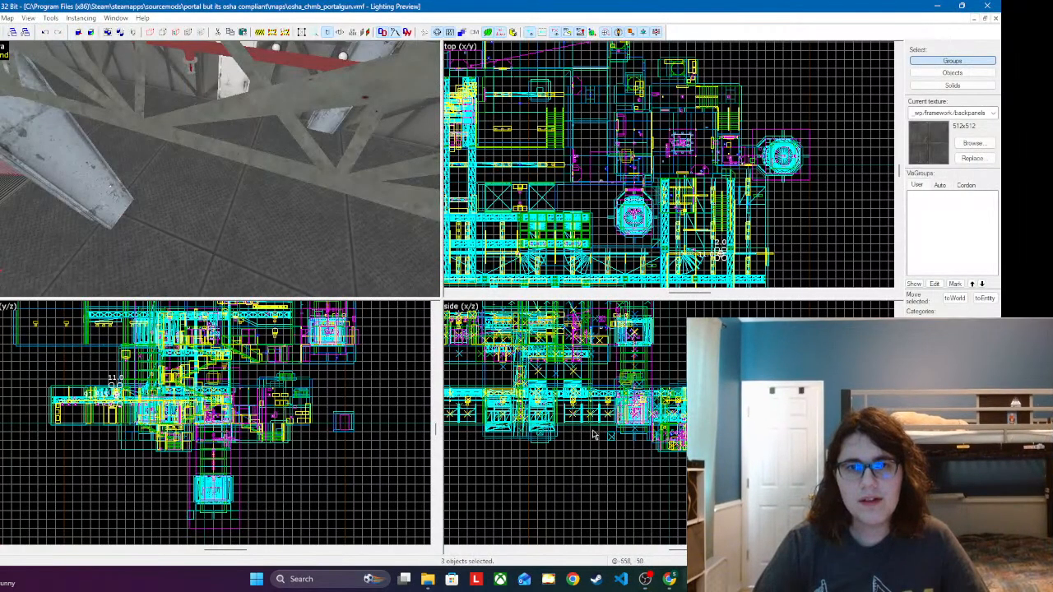
Step: Place a copy of the three-part pipe hanger under the ceiling beside the red beam
{"action": "key", "text": "z"}
{"action": "key", "text": "w"}
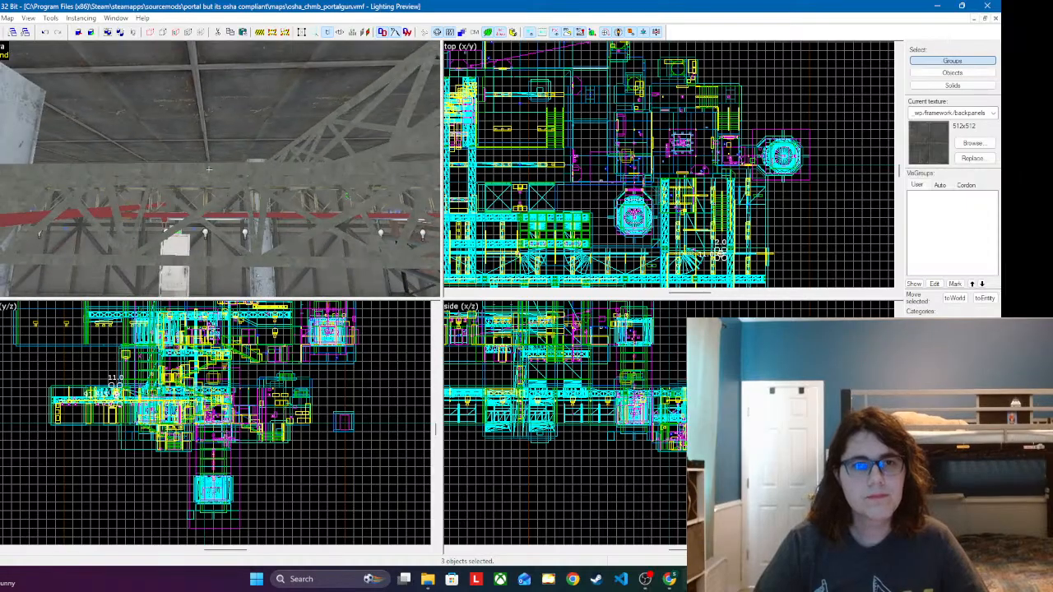
{"action": "key", "text": "w"}
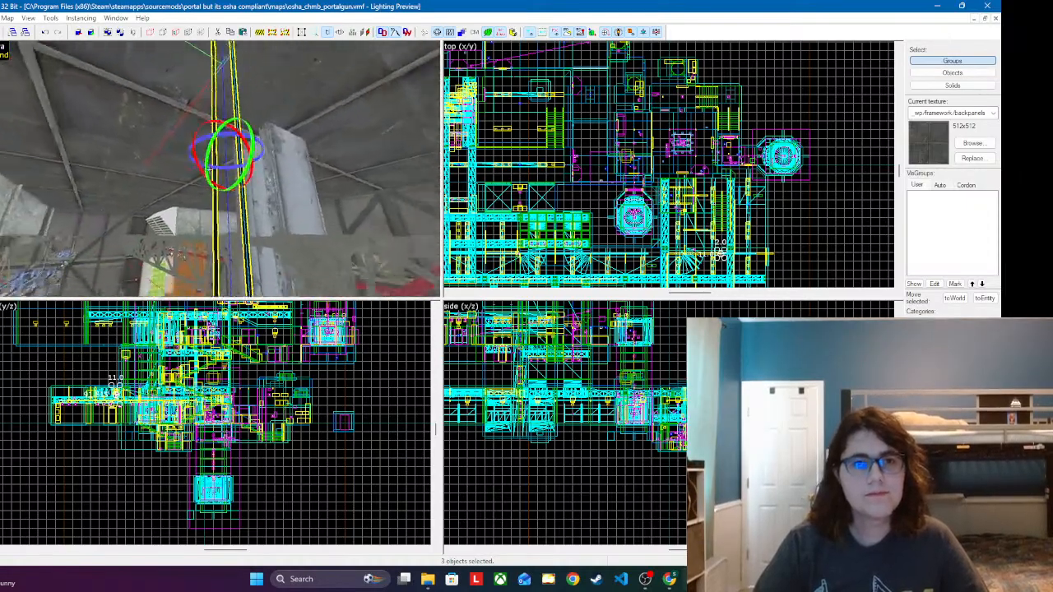
{"action": "key", "text": "w"}
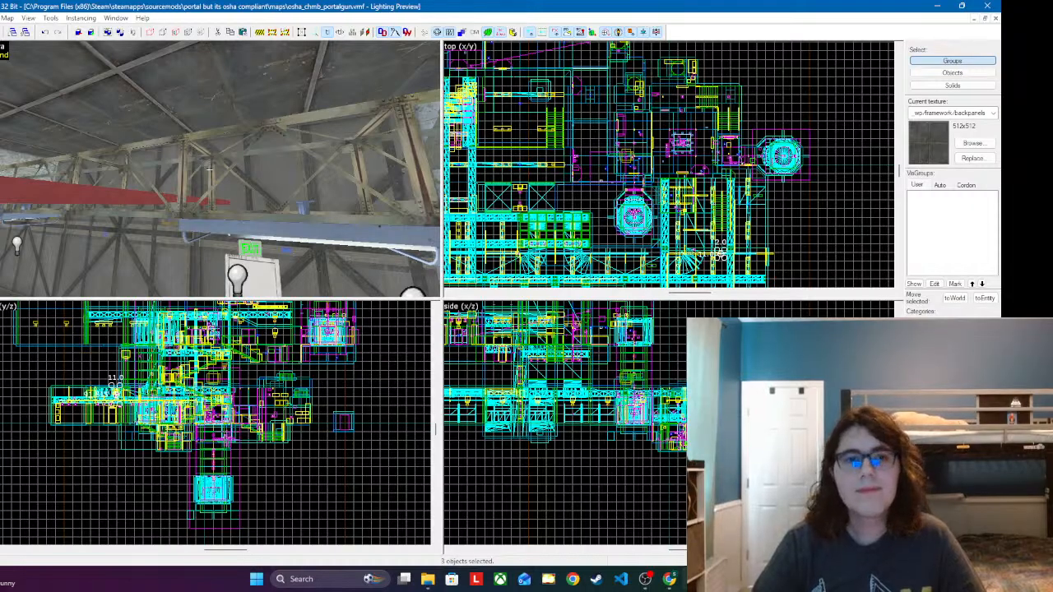
{"action": "key", "text": "z"}
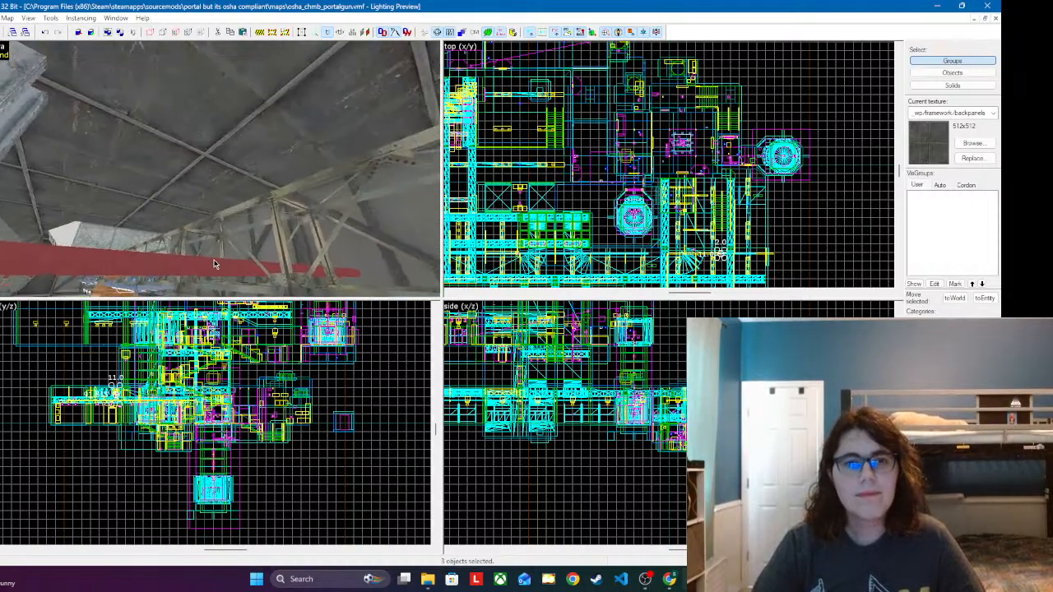
{"action": "left_click", "coordinate": [212, 230]}
Step: Move the hanger copy in the y/z view so that its U-shaped clamp wraps around the round pipe
{"action": "scroll", "coordinate": [222, 446], "scroll_direction": "down", "scroll_amount": 3}
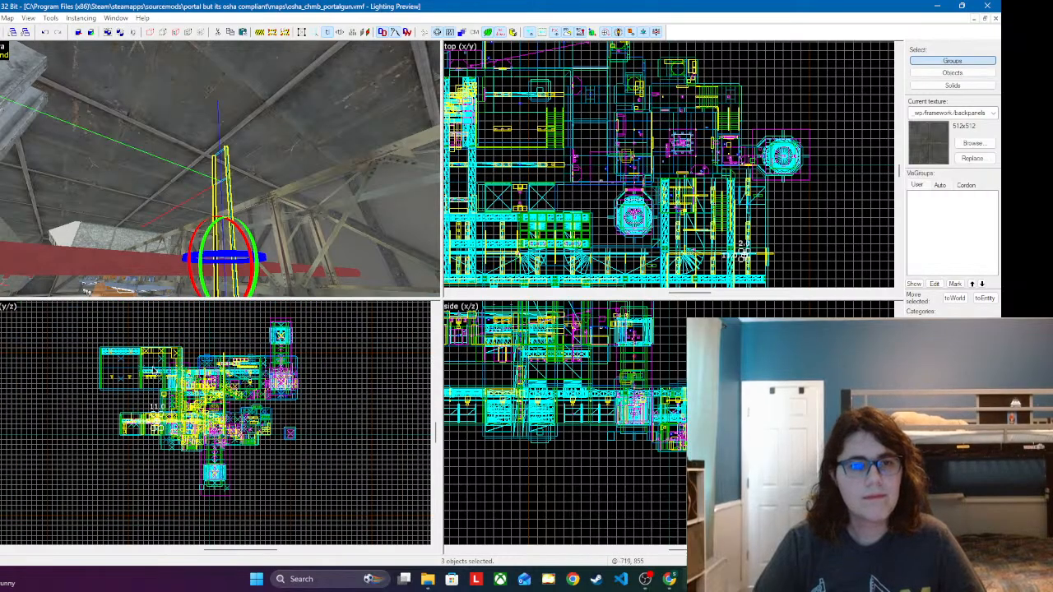
{"action": "scroll", "coordinate": [248, 450], "scroll_direction": "up", "scroll_amount": 2}
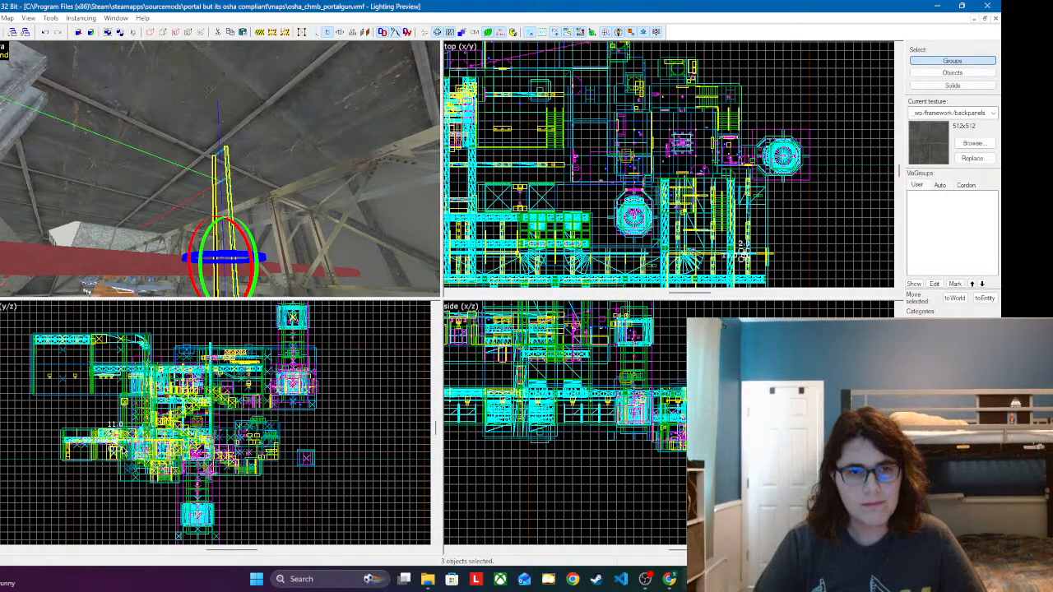
{"action": "scroll", "coordinate": [118, 480], "scroll_direction": "up", "scroll_amount": 8}
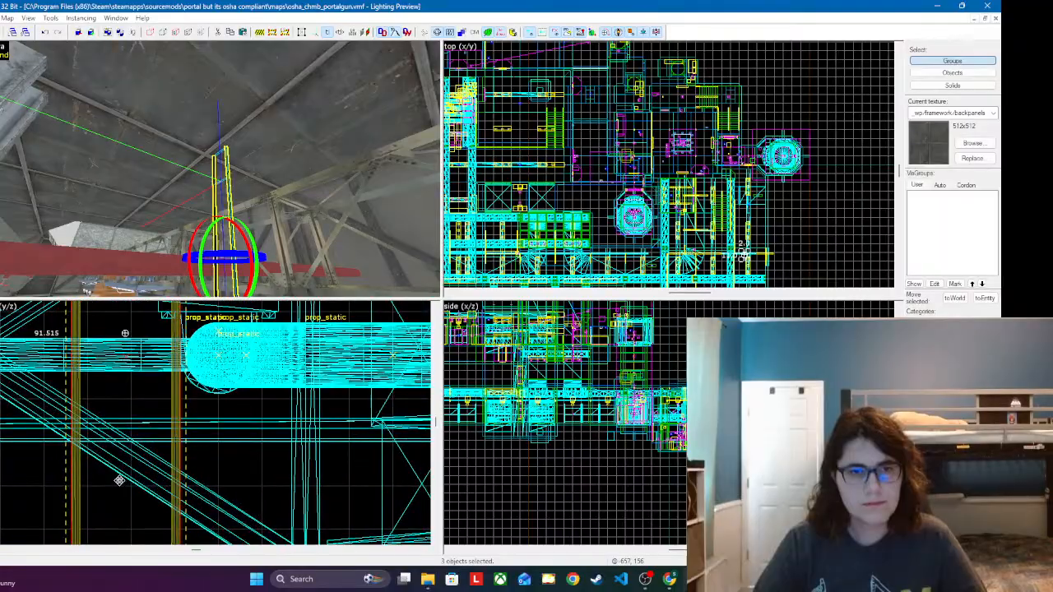
{"action": "left_click_drag", "start_coordinate": [120, 480], "coordinate": [156, 305]}
{"action": "scroll", "coordinate": [186, 428], "scroll_direction": "down", "scroll_amount": 2}
{"action": "scroll", "coordinate": [196, 465], "scroll_direction": "up", "scroll_amount": 1}
{"action": "left_click_drag", "start_coordinate": [187, 510], "coordinate": [216, 334]}
{"action": "scroll", "coordinate": [738, 226], "scroll_direction": "down", "scroll_amount": 2}
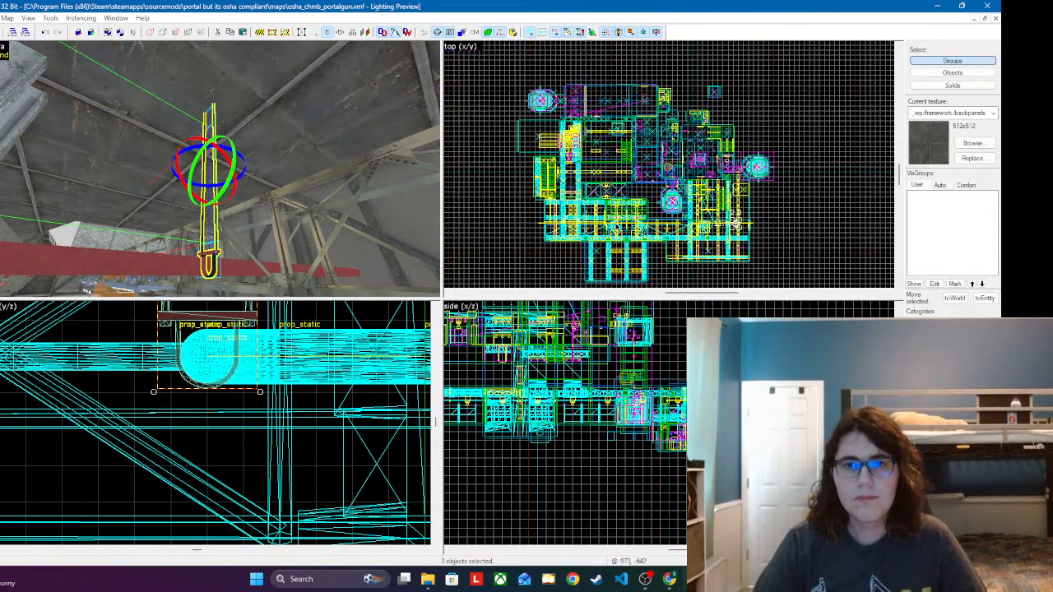
{"action": "scroll", "coordinate": [658, 230], "scroll_direction": "up", "scroll_amount": 2}
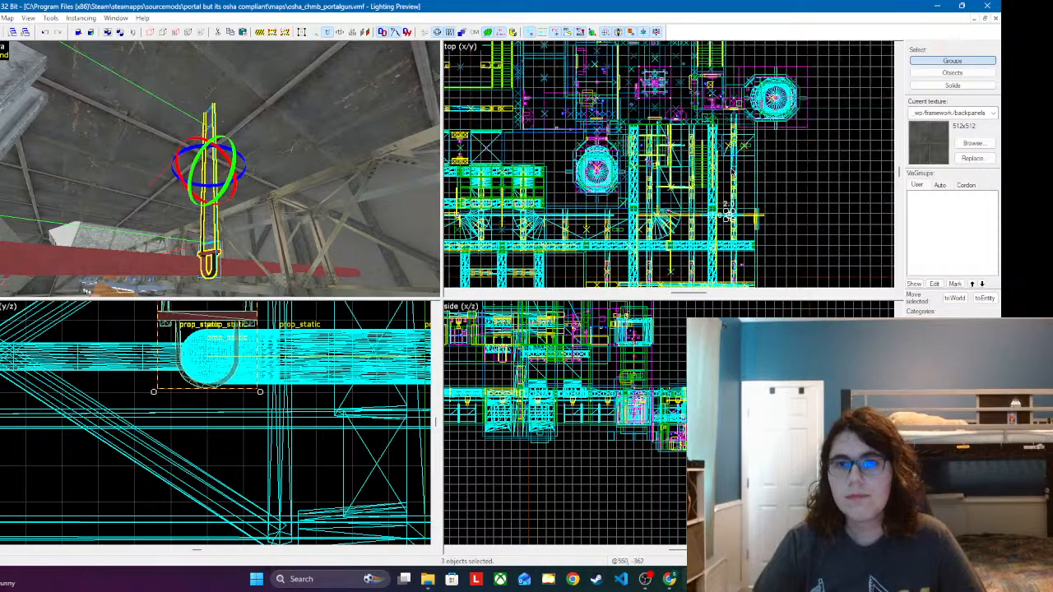
{"action": "scroll", "coordinate": [650, 165], "scroll_direction": "down", "scroll_amount": 4}
{"action": "scroll", "coordinate": [667, 213], "scroll_direction": "up", "scroll_amount": 1}
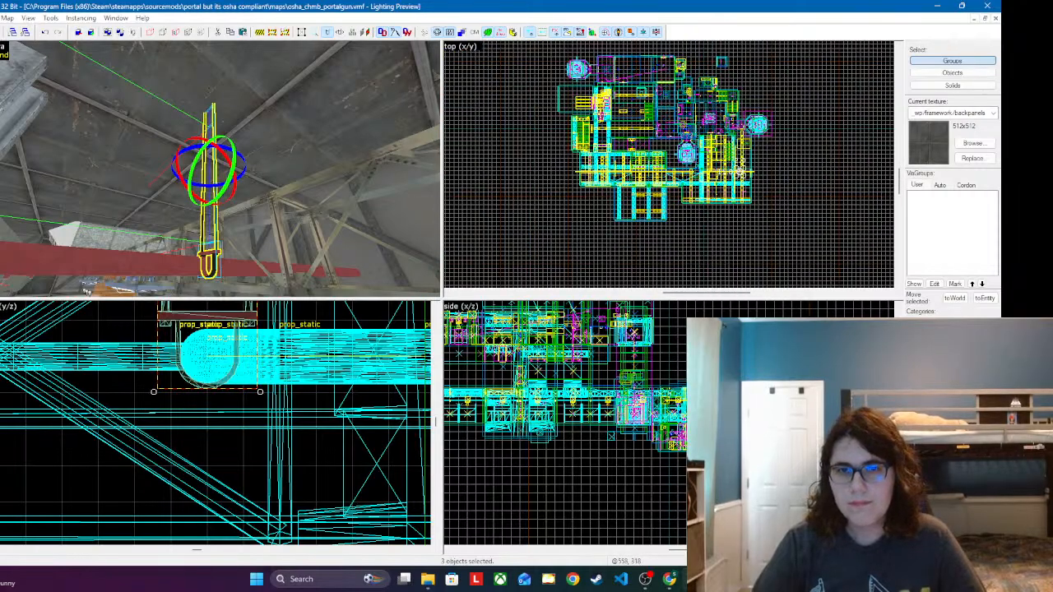
{"action": "scroll", "coordinate": [576, 427], "scroll_direction": "up", "scroll_amount": 5}
{"action": "scroll", "coordinate": [616, 442], "scroll_direction": "up", "scroll_amount": 4}
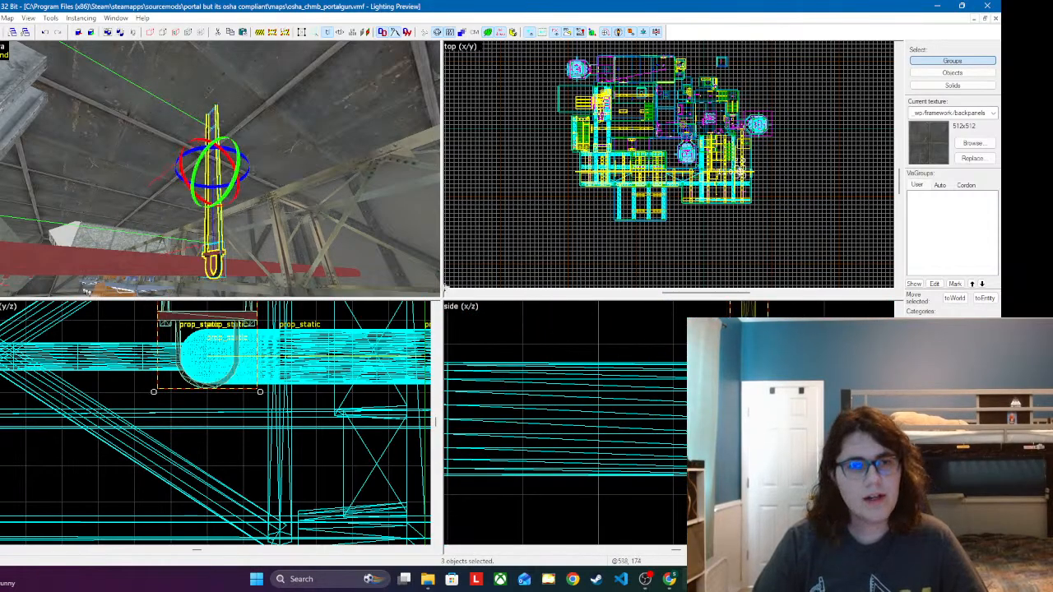
Step: Paste another copy of the pipe hanger farther along under the ceiling, beside the large pipe and the trusses
{"action": "key", "text": "z"}
{"action": "key", "text": "w"}
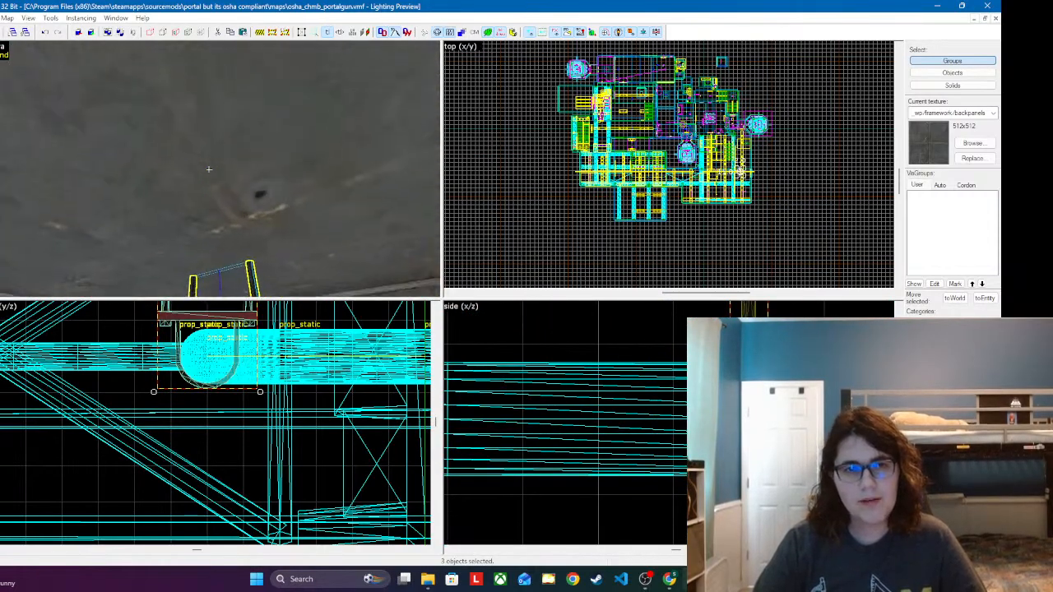
{"action": "key", "text": "w"}
{"action": "key", "text": "d"}
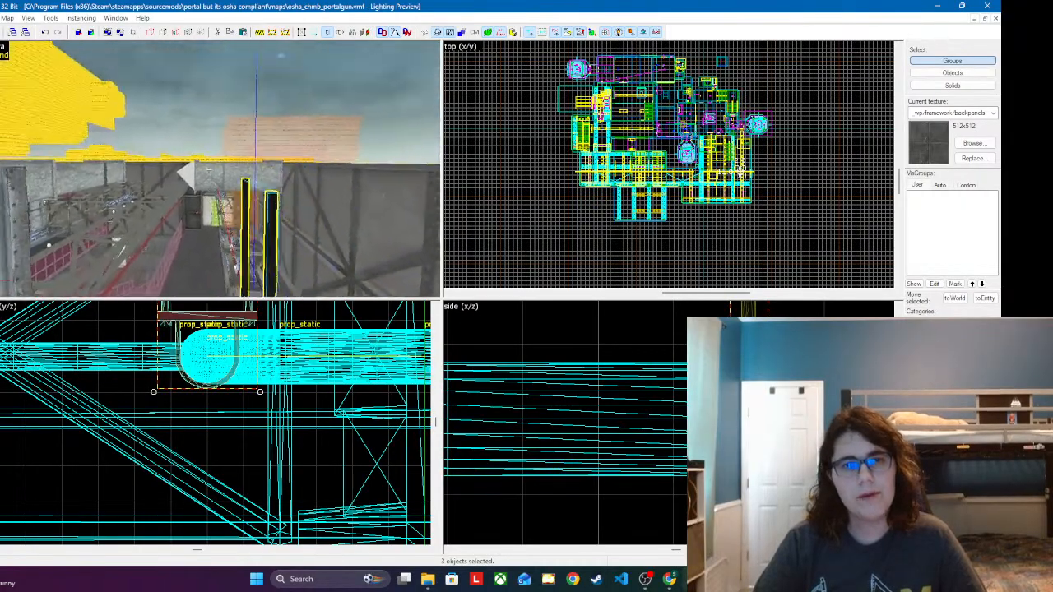
{"action": "key", "text": "w"}
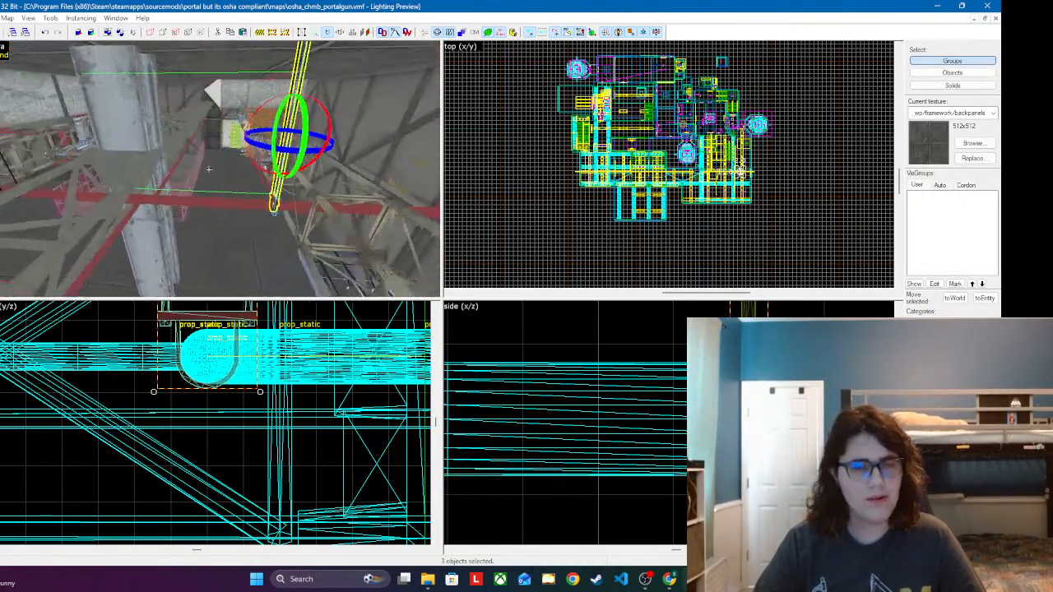
{"action": "key", "text": "w"}
{"action": "key", "text": "z"}
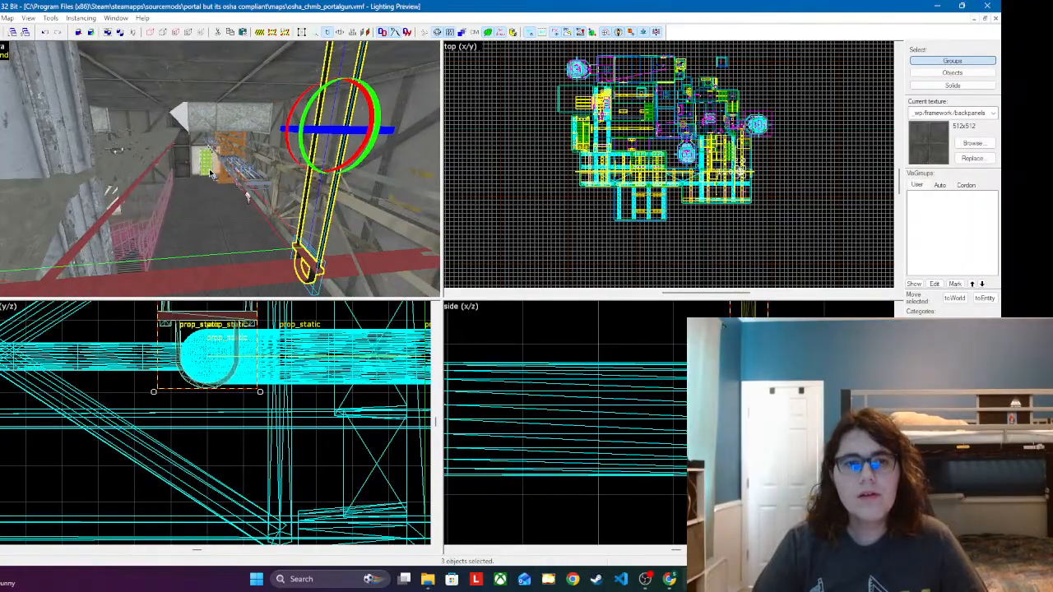
{"action": "key", "text": "z"}
{"action": "key", "text": "w"}
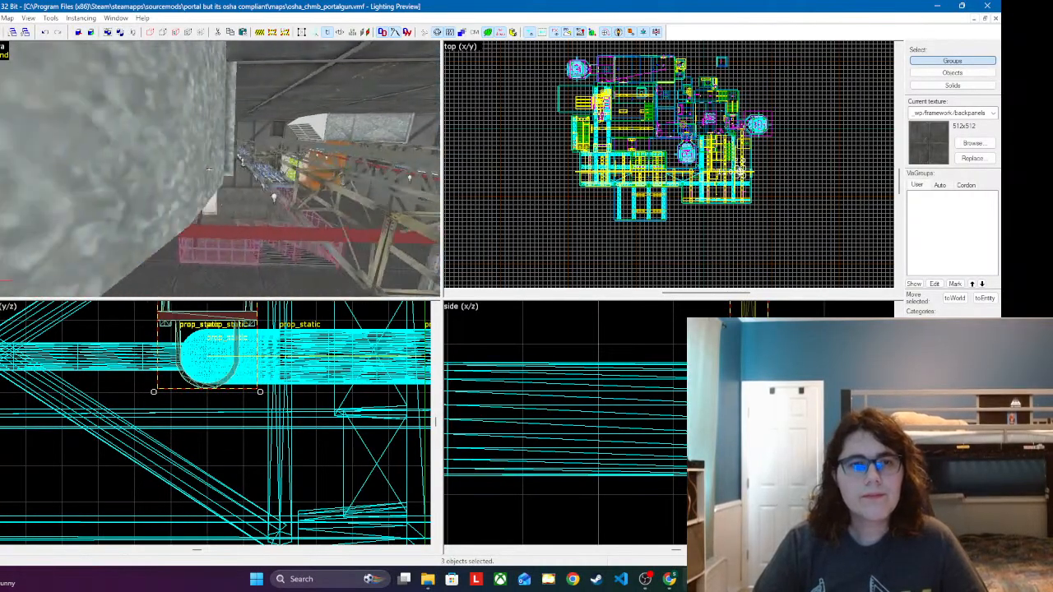
{"action": "key", "text": "s"}
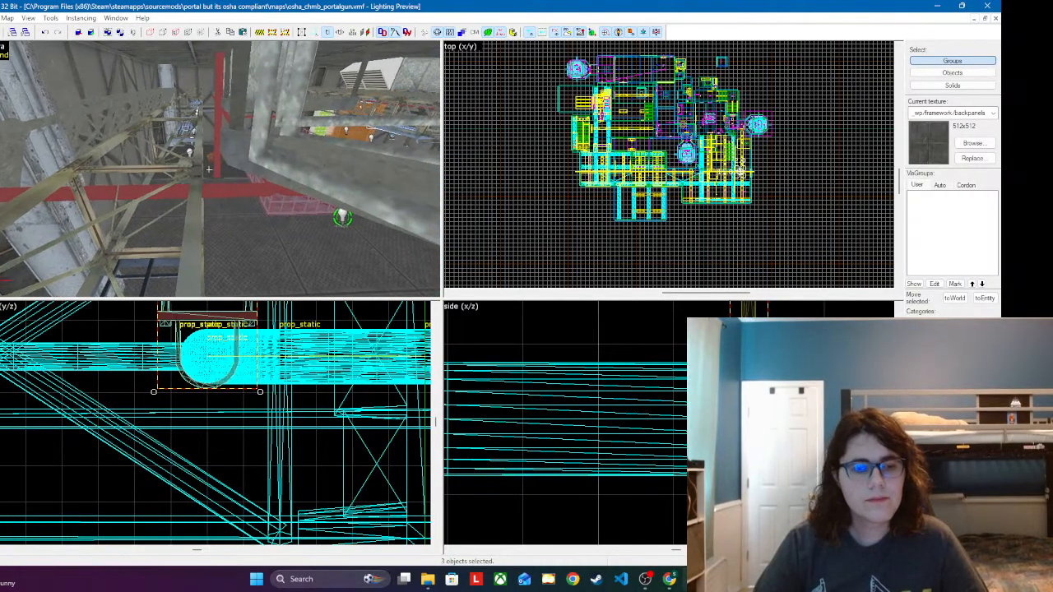
{"action": "key", "text": "ctrl+v"}
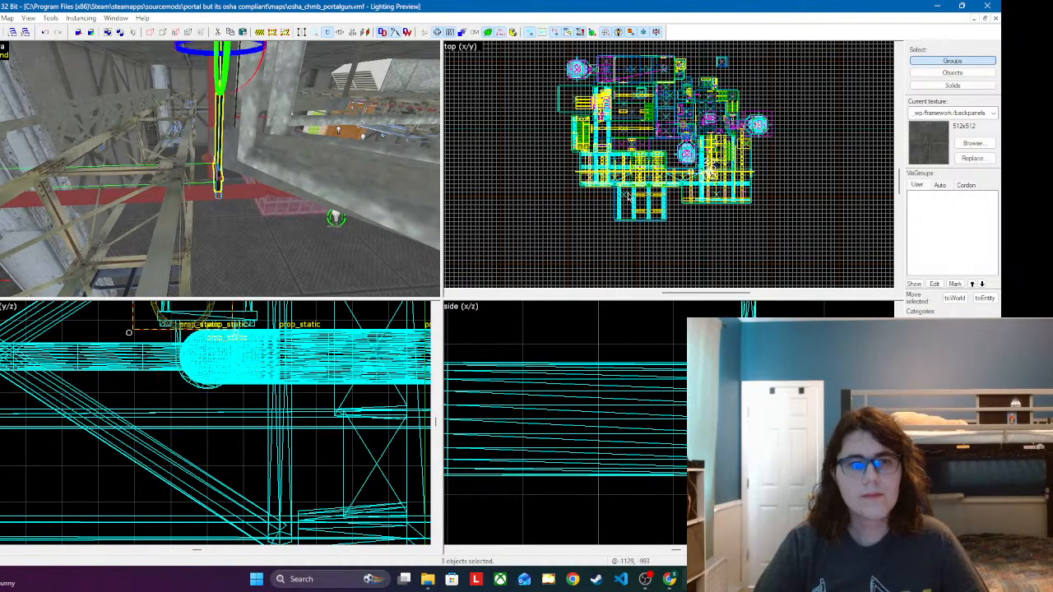
Step: Move the new hanger copy so its clamp wraps around the round pipe in the y/z view, and shift it slightly along the pipe in the side view
{"action": "scroll", "coordinate": [292, 374], "scroll_direction": "down", "scroll_amount": 6}
{"action": "scroll", "coordinate": [302, 354], "scroll_direction": "up", "scroll_amount": 7}
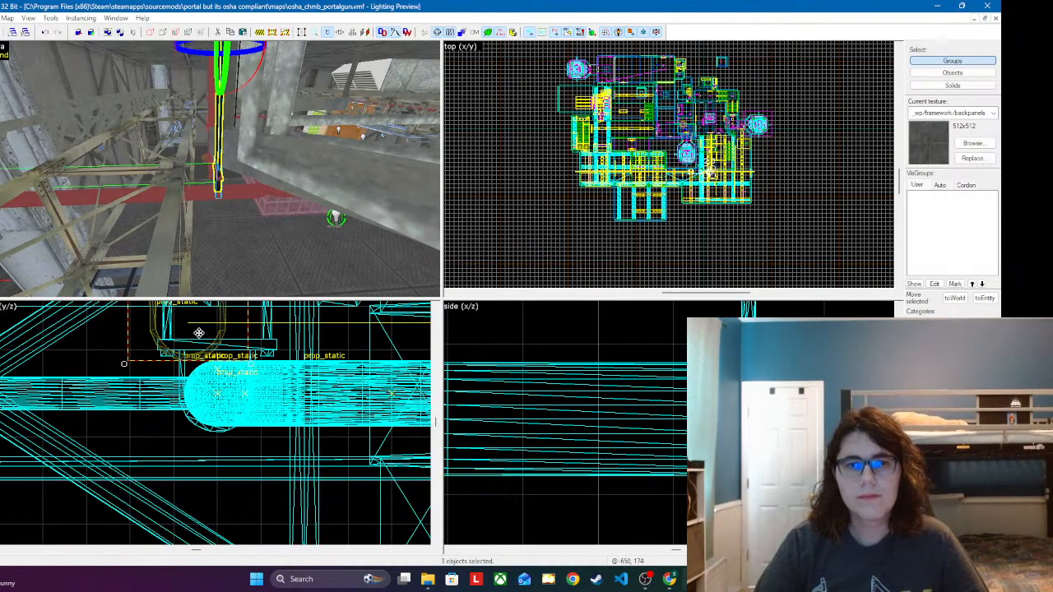
{"action": "left_click_drag", "start_coordinate": [197, 331], "coordinate": [227, 403]}
{"action": "scroll", "coordinate": [664, 389], "scroll_direction": "down", "scroll_amount": 8}
{"action": "scroll", "coordinate": [664, 390], "scroll_direction": "down", "scroll_amount": 5}
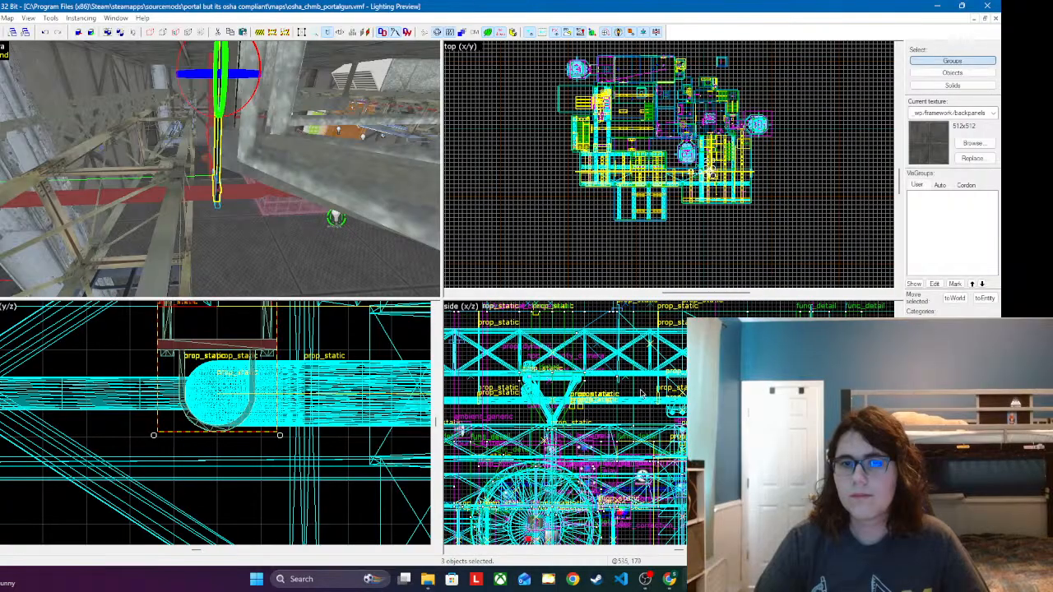
{"action": "scroll", "coordinate": [609, 404], "scroll_direction": "up", "scroll_amount": 12}
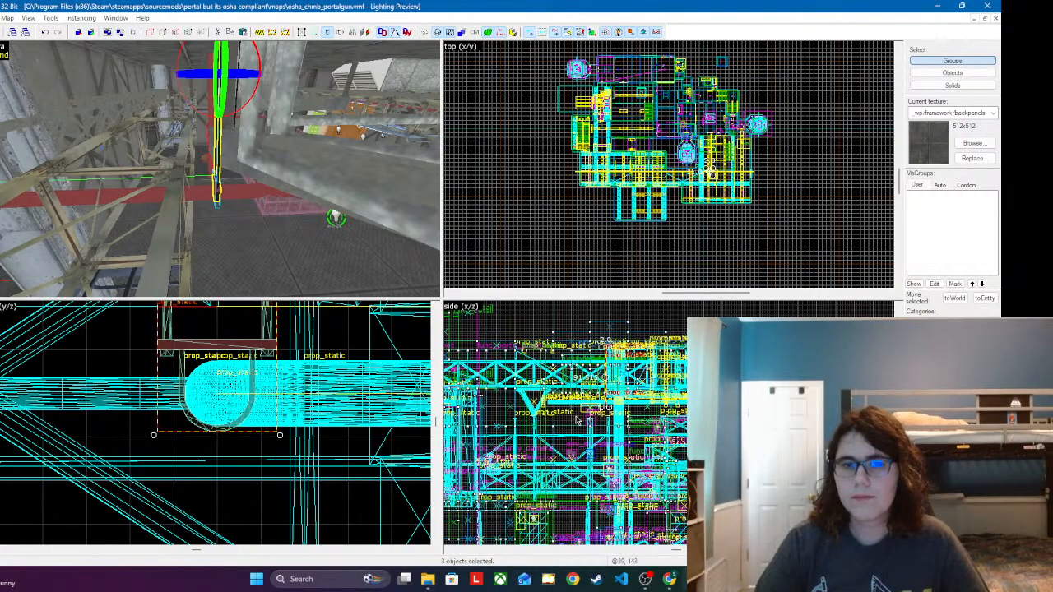
{"action": "left_click_drag", "start_coordinate": [617, 416], "coordinate": [615, 416]}
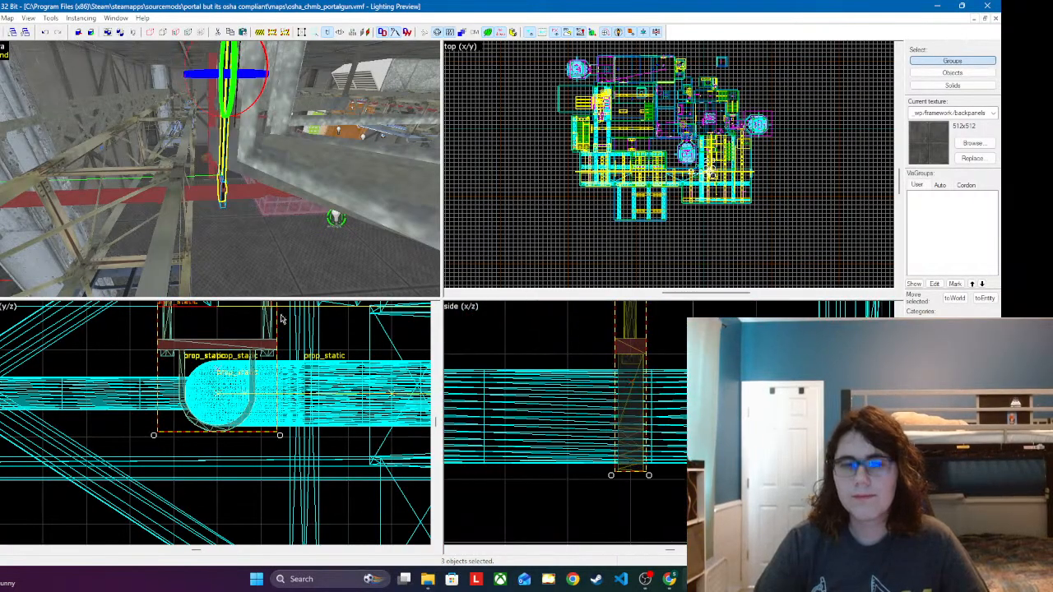
Step: Extend the red ceiling pipe by placing a copy of its wide pipe segment at the open end
{"action": "key", "text": "z"}
{"action": "key", "text": "w"}
{"action": "key", "text": "w"}
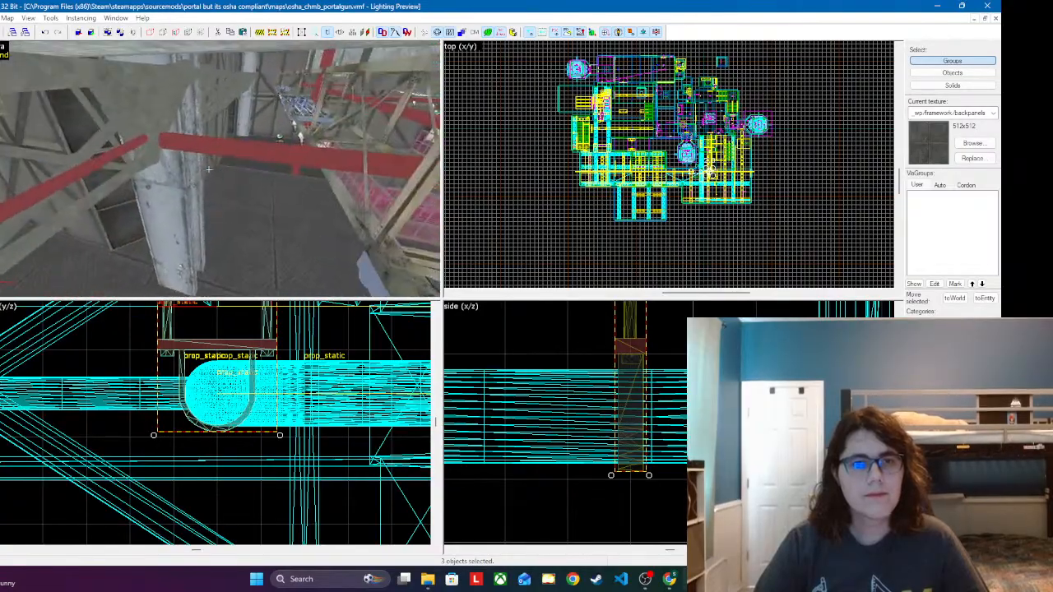
{"action": "key", "text": "w"}
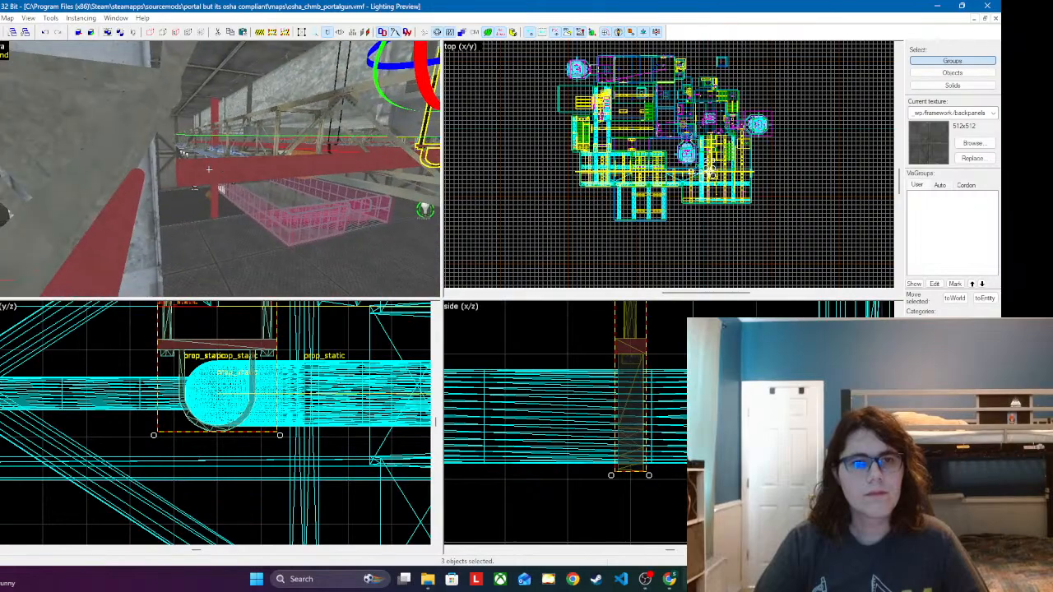
{"action": "left_click", "coordinate": [208, 169]}
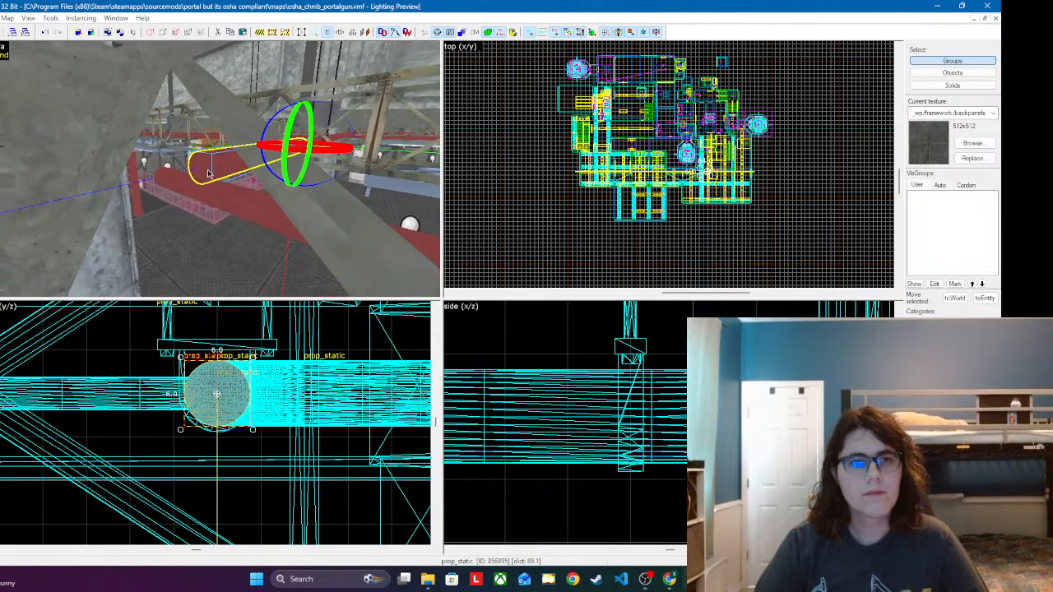
{"action": "left_click", "coordinate": [202, 169]}
{"action": "left_click_drag", "start_coordinate": [216, 370], "coordinate": [218, 377]}
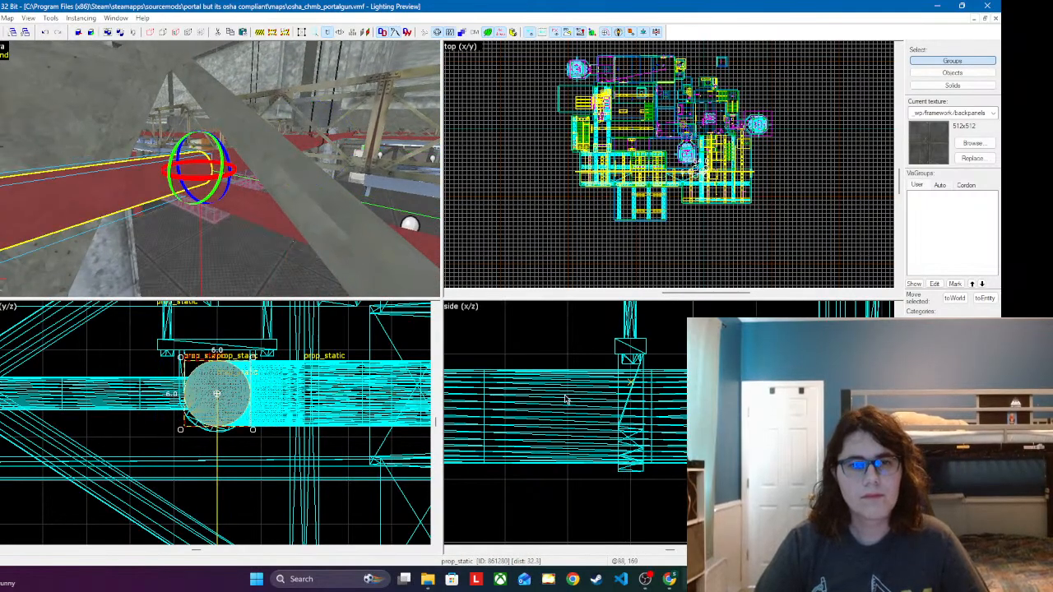
Step: Add another copied wide segment at the new open end of the red pipe, continuing the straight run
{"action": "key", "text": "z"}
{"action": "key", "text": "w"}
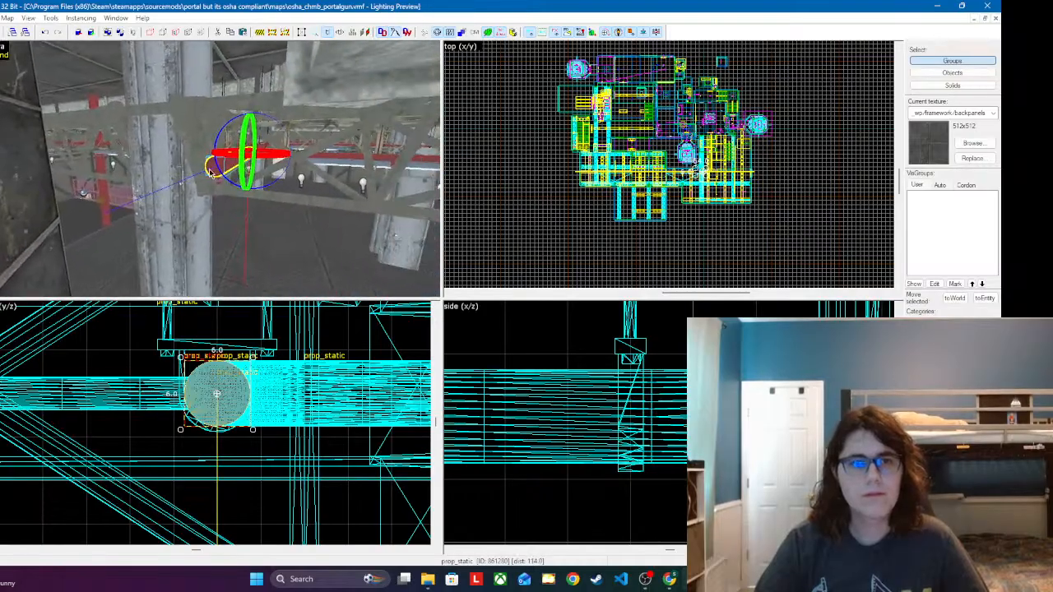
{"action": "key", "text": "z"}
{"action": "left_click", "coordinate": [208, 169]}
{"action": "left_click_drag", "start_coordinate": [233, 410], "coordinate": [219, 406]}
{"action": "key", "text": "z"}
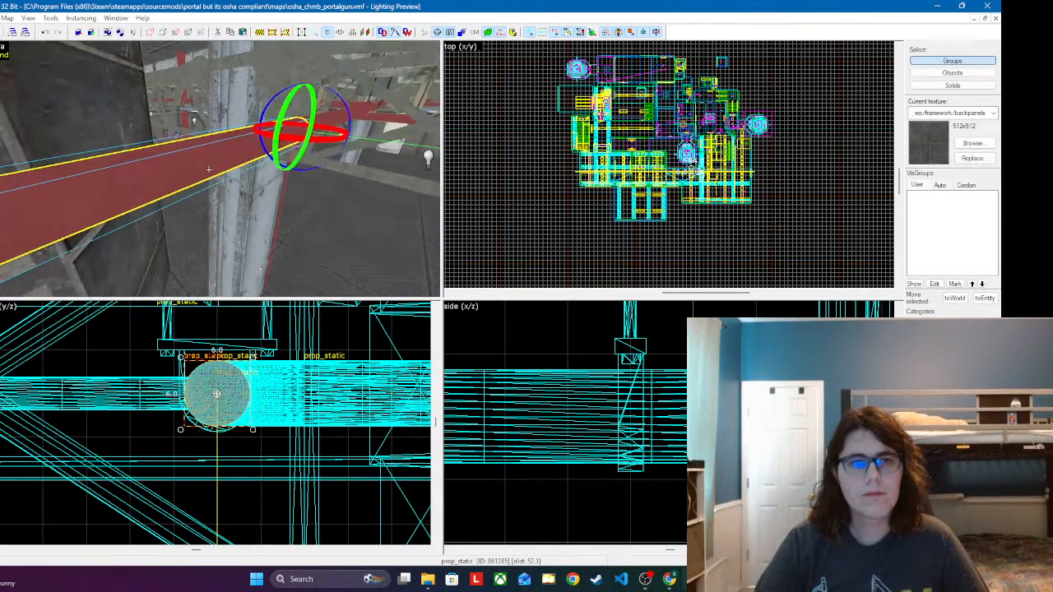
Step: Paste one more pipe segment at the open end of the red pipe run and open its object properties
{"action": "key", "text": "d"}
{"action": "key", "text": "w"}
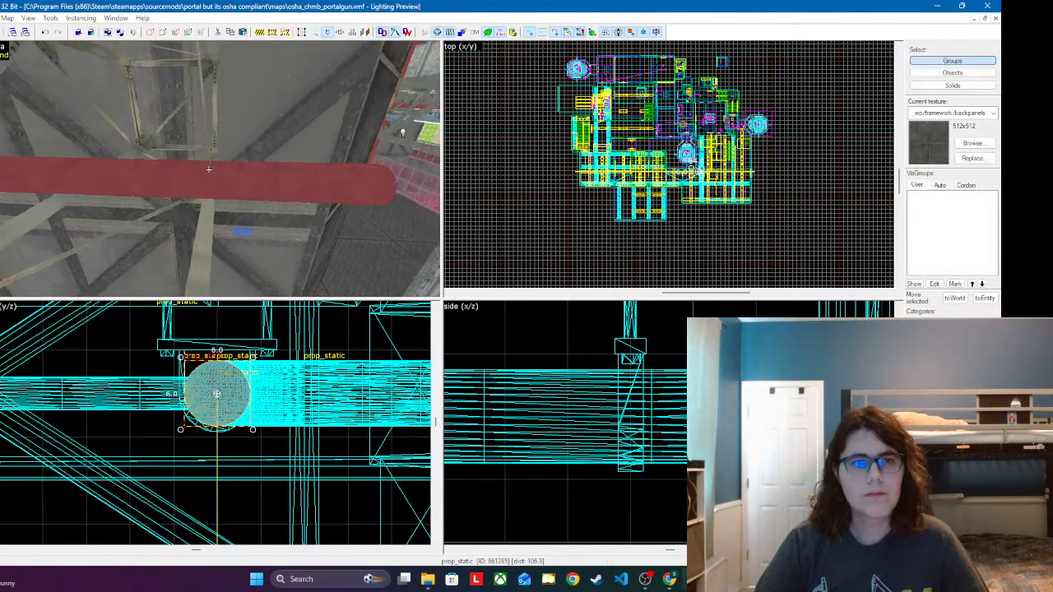
{"action": "key", "text": "w"}
{"action": "key", "text": "s"}
{"action": "key", "text": "z"}
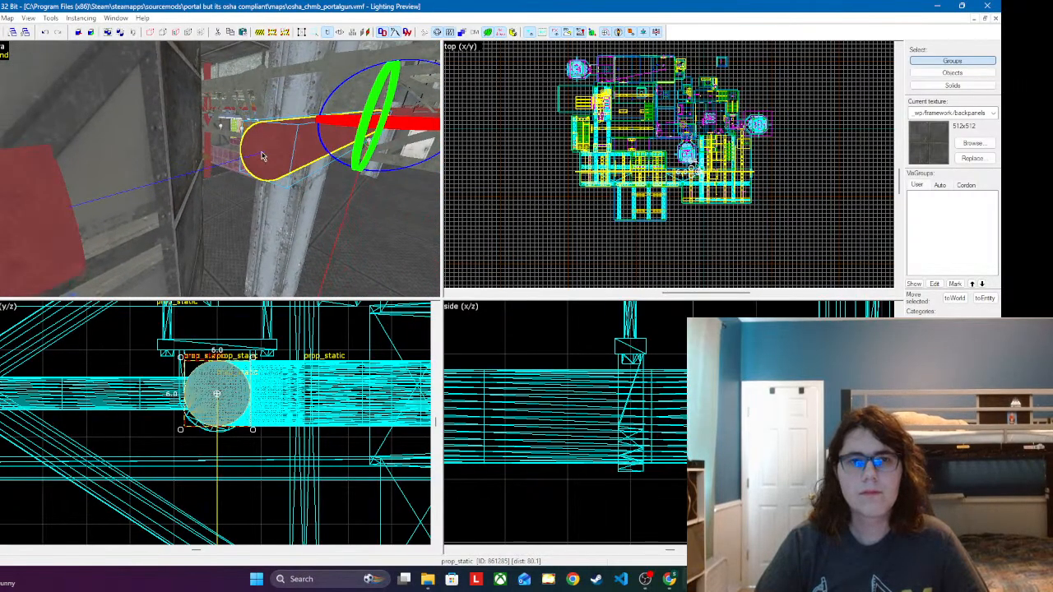
{"action": "key", "text": "ctrl+v"}
{"action": "key", "text": "alt+Return"}
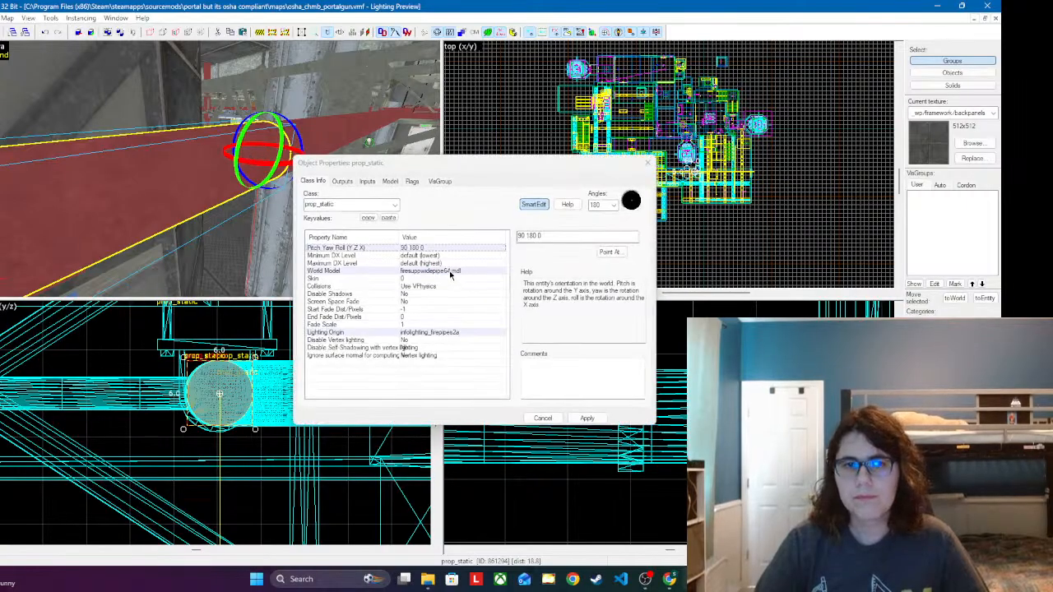
Step: Change the pasted segment's world model to firesupppipe16.mdl and apply it
{"action": "double_click", "coordinate": [450, 272]}
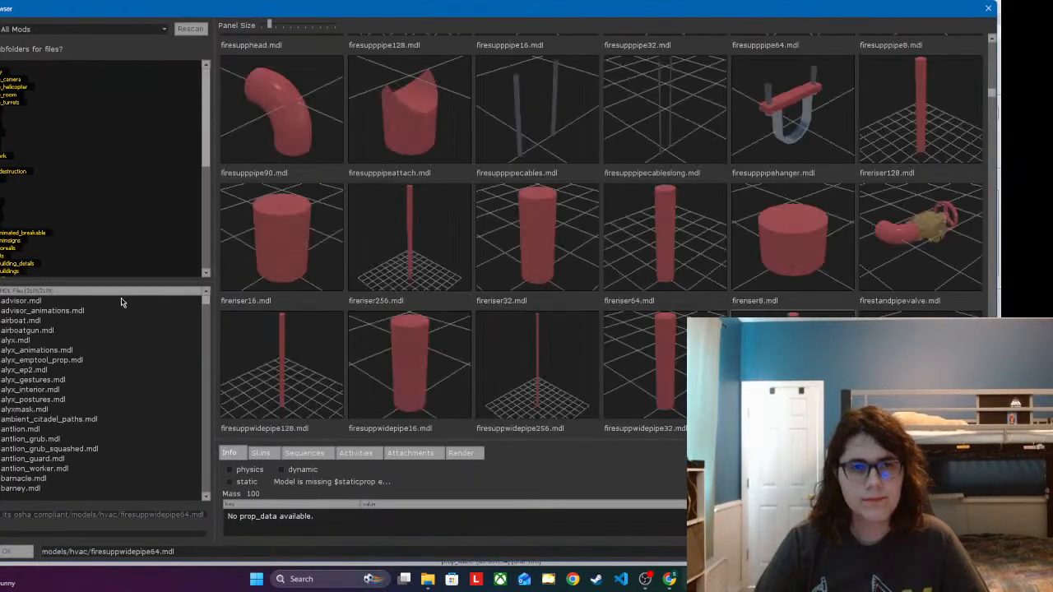
{"action": "scroll", "coordinate": [469, 232], "scroll_direction": "up", "scroll_amount": 3}
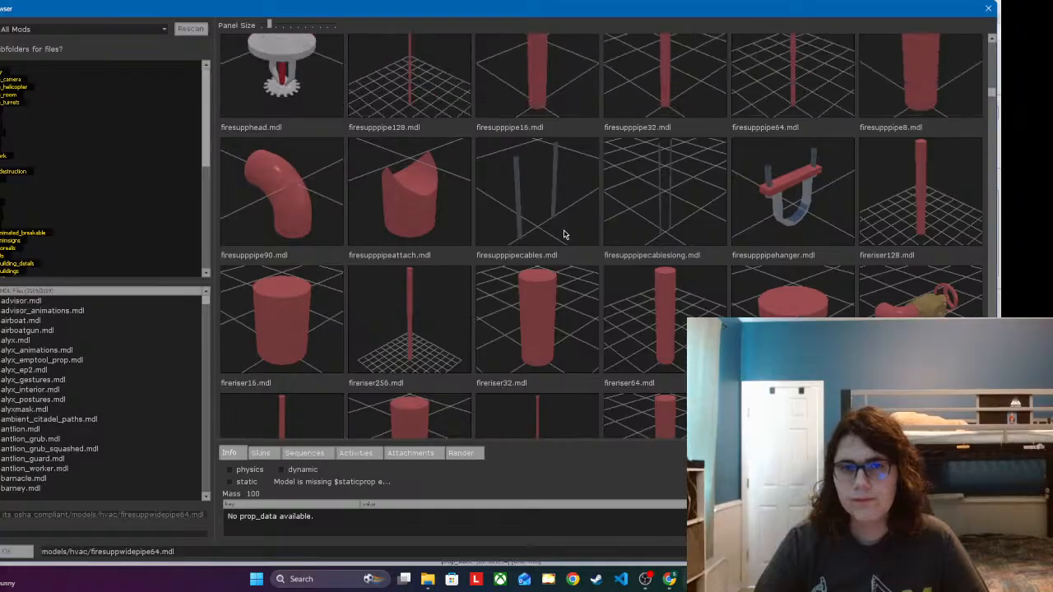
{"action": "double_click", "coordinate": [580, 205]}
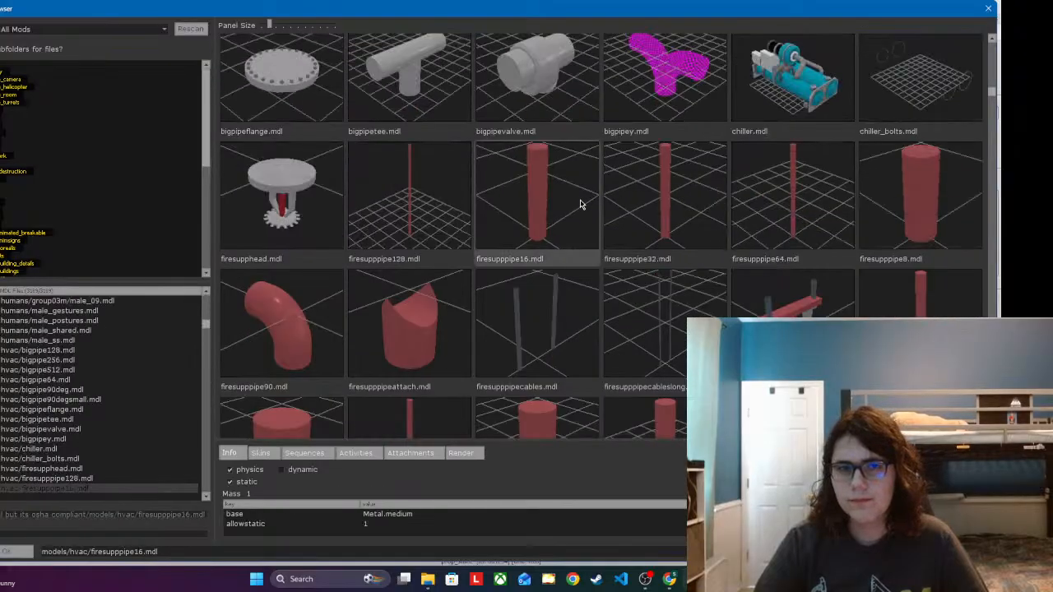
{"action": "left_click", "coordinate": [586, 419]}
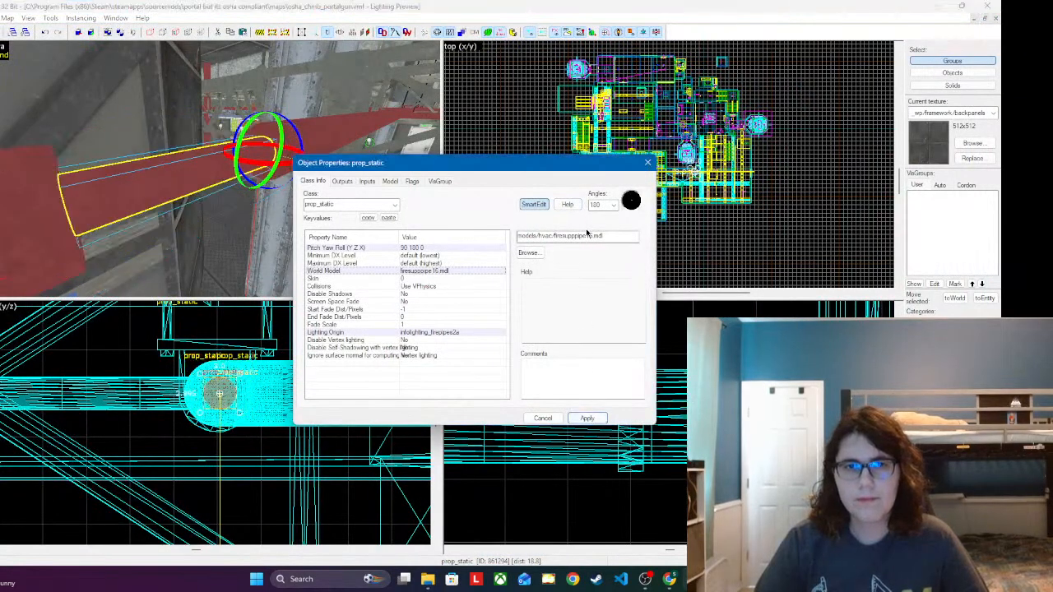
Step: Set the pasted segment's world model to the wide 16-unit pipe, firesuppwidepipe16.mdl, apply it, and close the object properties
{"action": "double_click", "coordinate": [440, 273]}
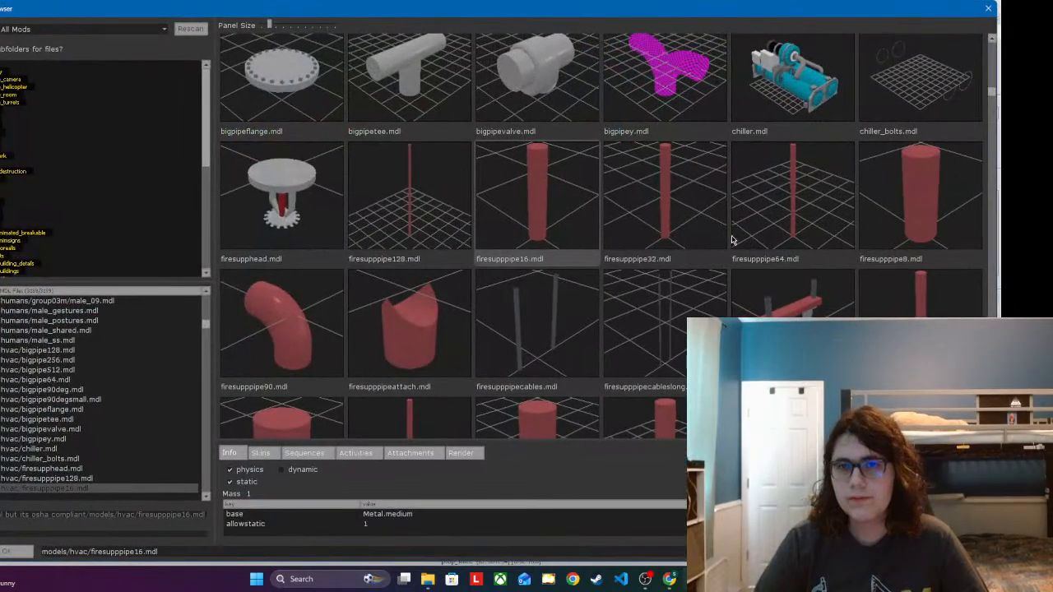
{"action": "scroll", "coordinate": [731, 239], "scroll_direction": "down", "scroll_amount": 3}
{"action": "scroll", "coordinate": [354, 276], "scroll_direction": "down", "scroll_amount": 5}
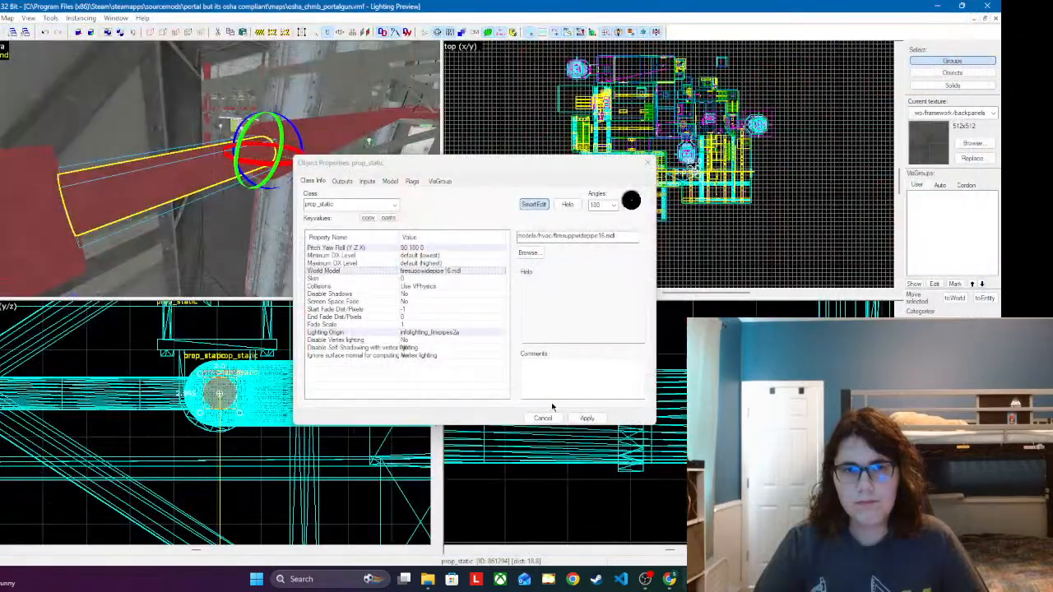
{"action": "left_click", "coordinate": [586, 418]}
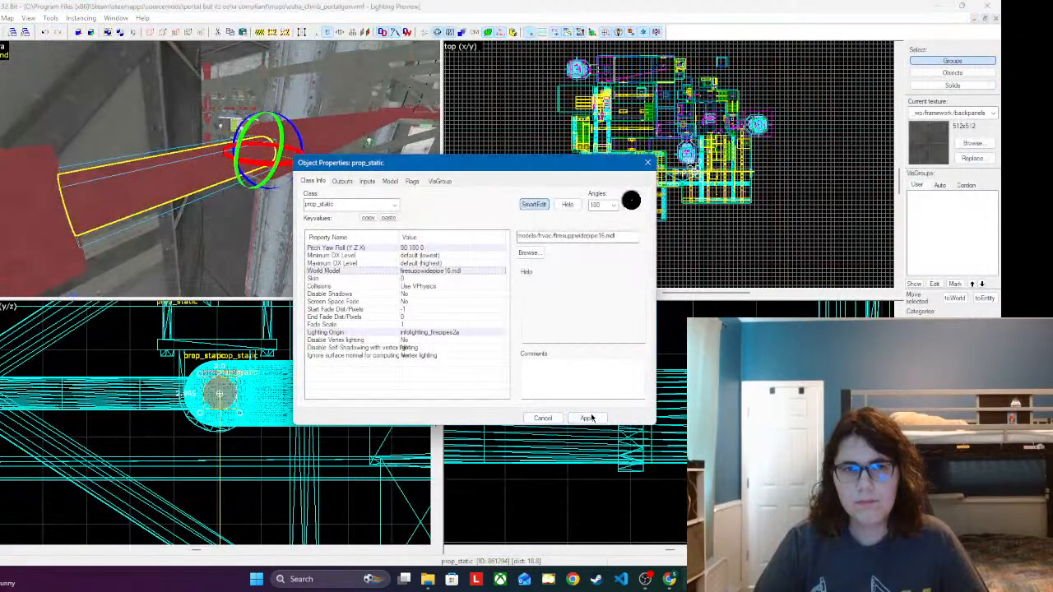
{"action": "left_click", "coordinate": [644, 162]}
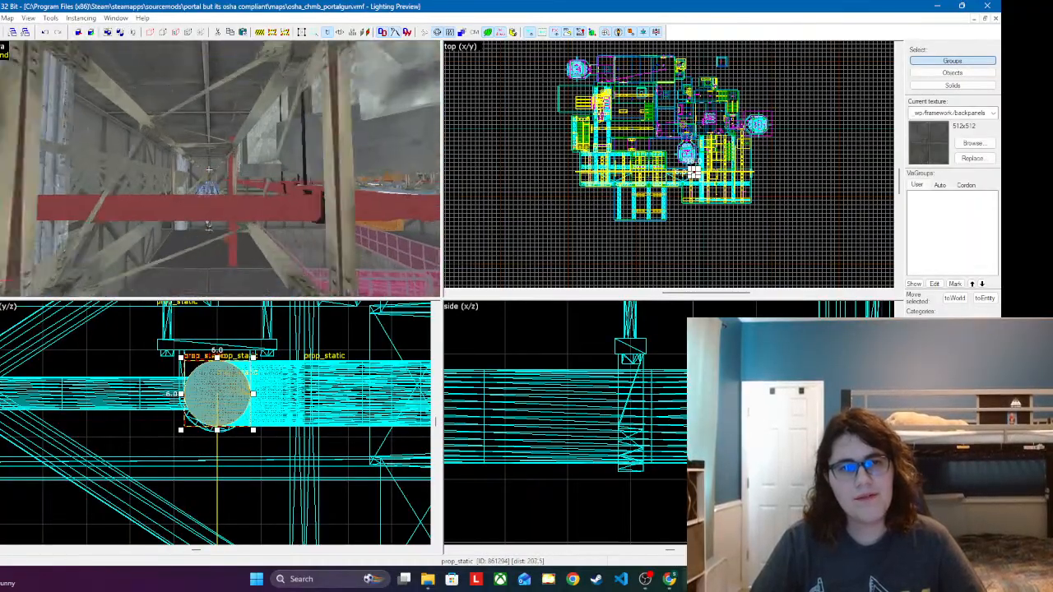
Step: Fly through the area to examine the extended red pipe run, its new short segment, and the surrounding ceiling pipes and trusses
{"action": "key", "text": "w"}
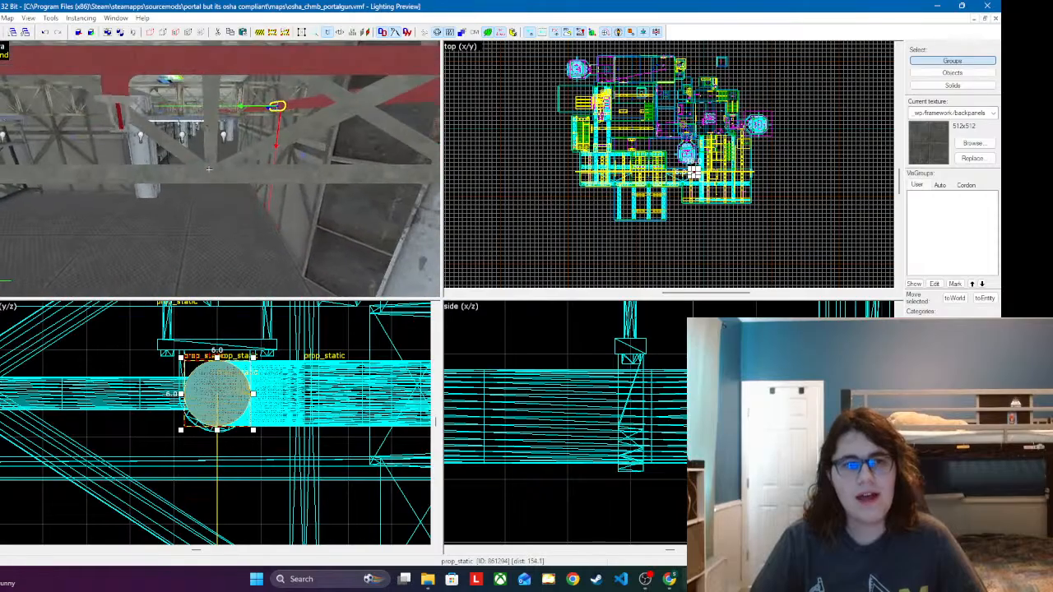
{"action": "key", "text": "w"}
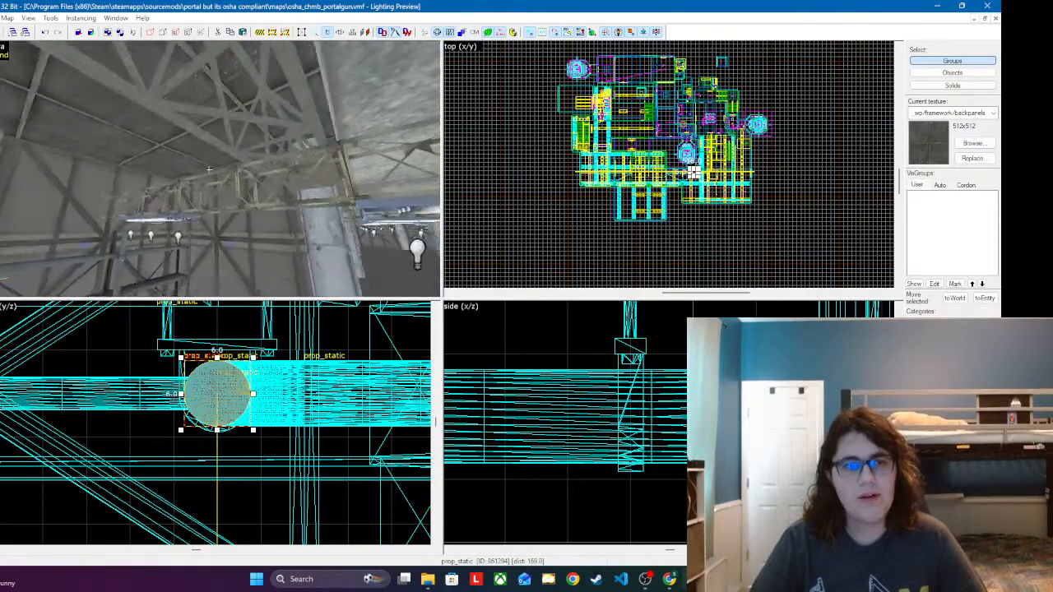
{"action": "key", "text": "w"}
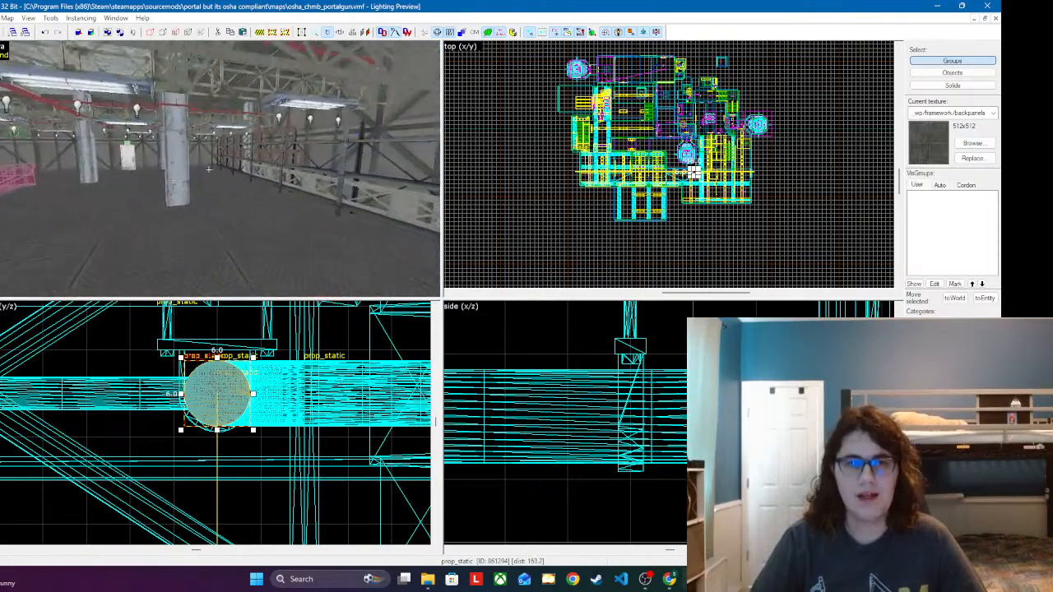
{"action": "key", "text": "w"}
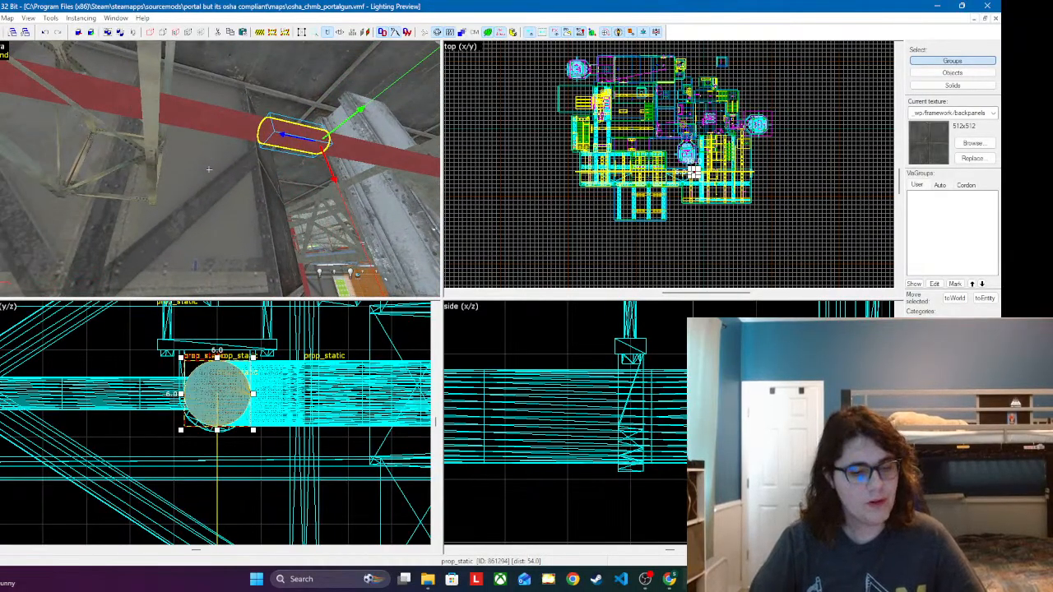
{"action": "key", "text": "w"}
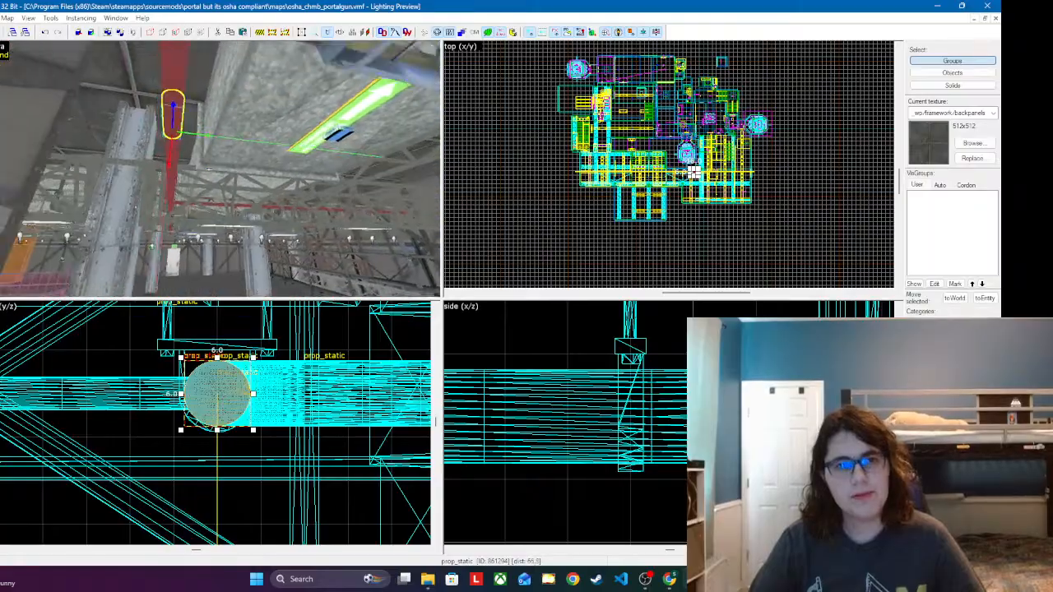
{"action": "key", "text": "w"}
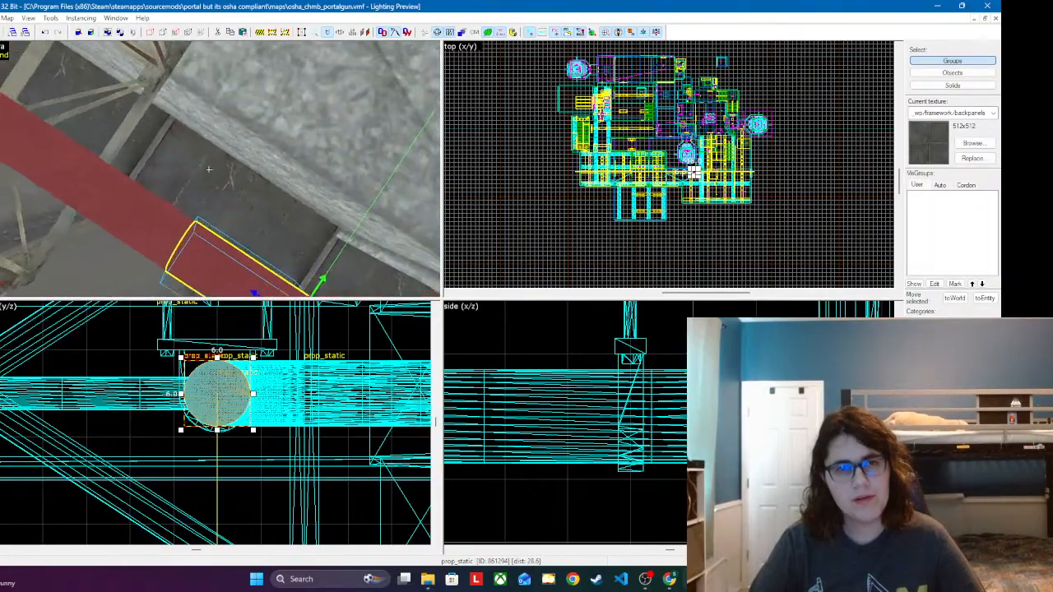
{"action": "key", "text": "a"}
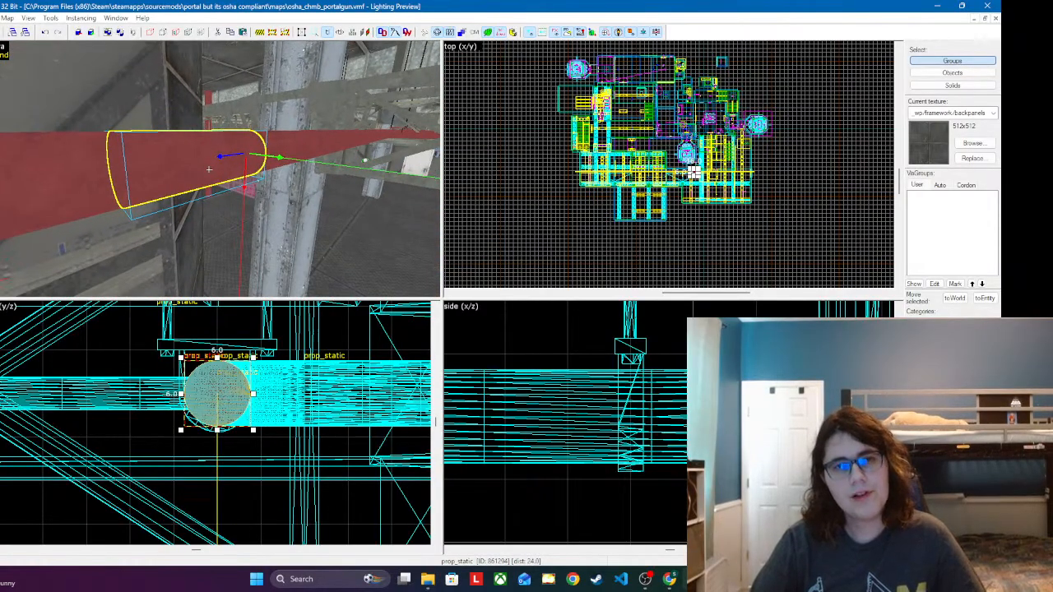
{"action": "key", "text": "z"}
{"action": "key", "text": "z"}
{"action": "key", "text": "s"}
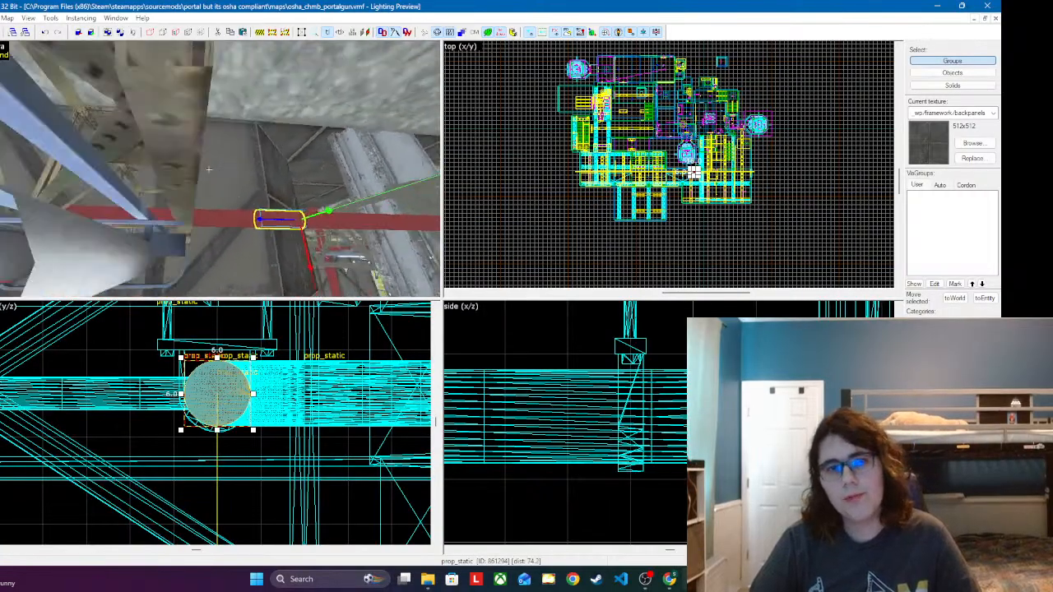
{"action": "key", "text": "w"}
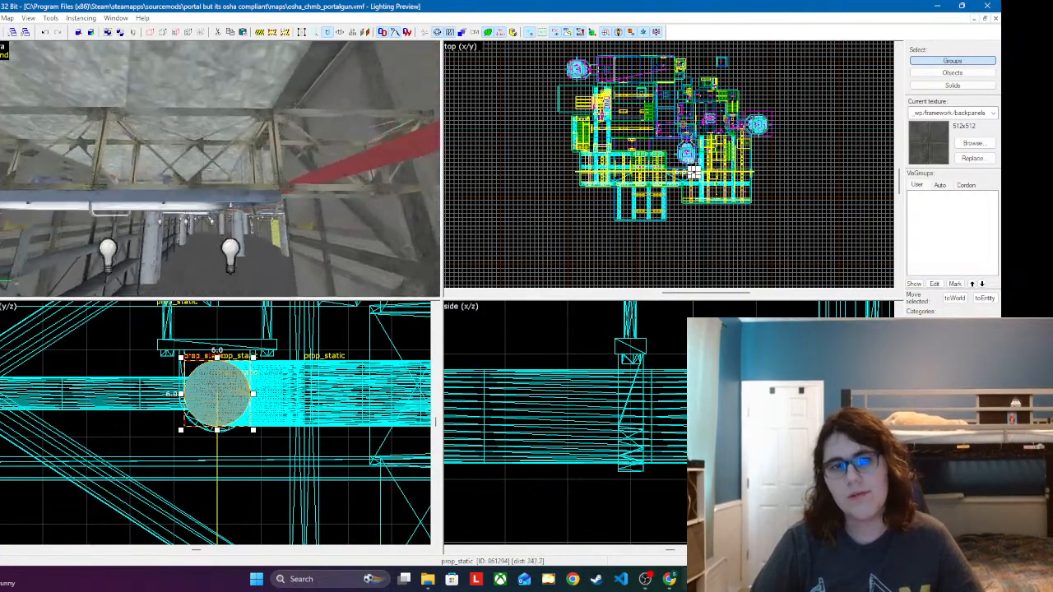
{"action": "key", "text": "w"}
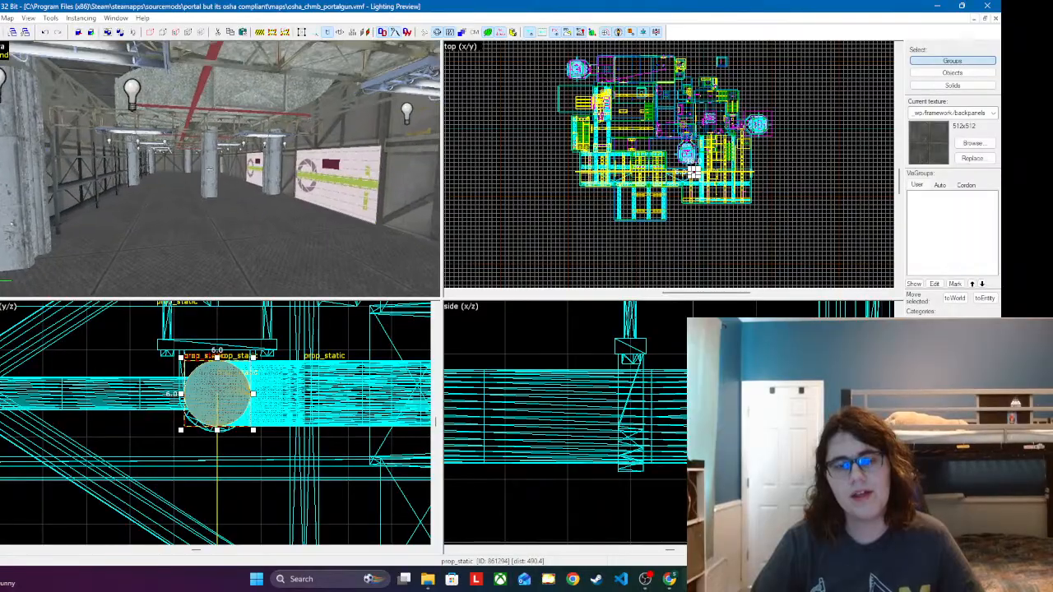
{"action": "key", "text": "w"}
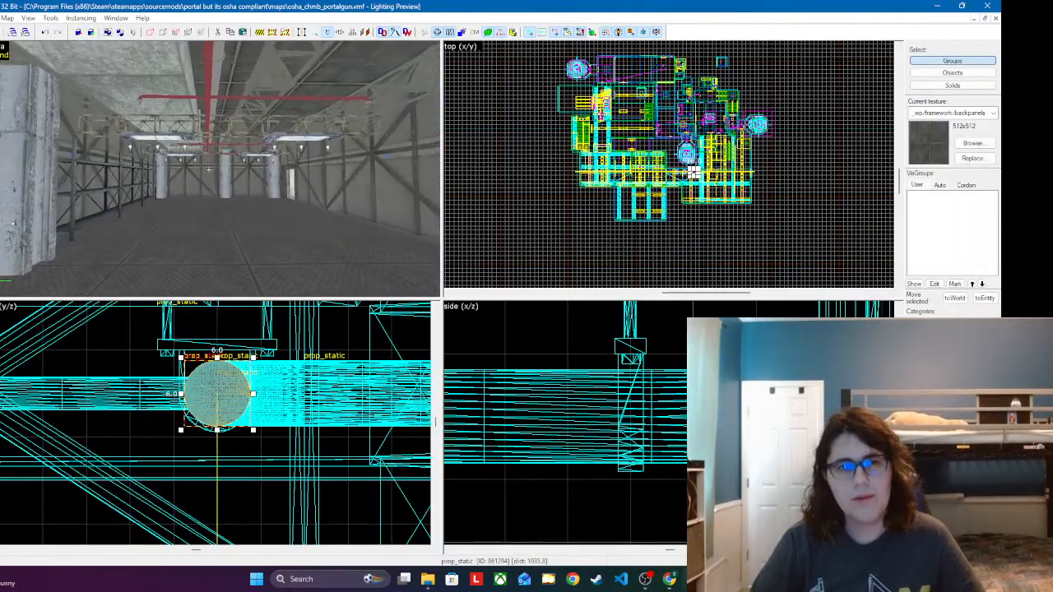
{"action": "key", "text": "w"}
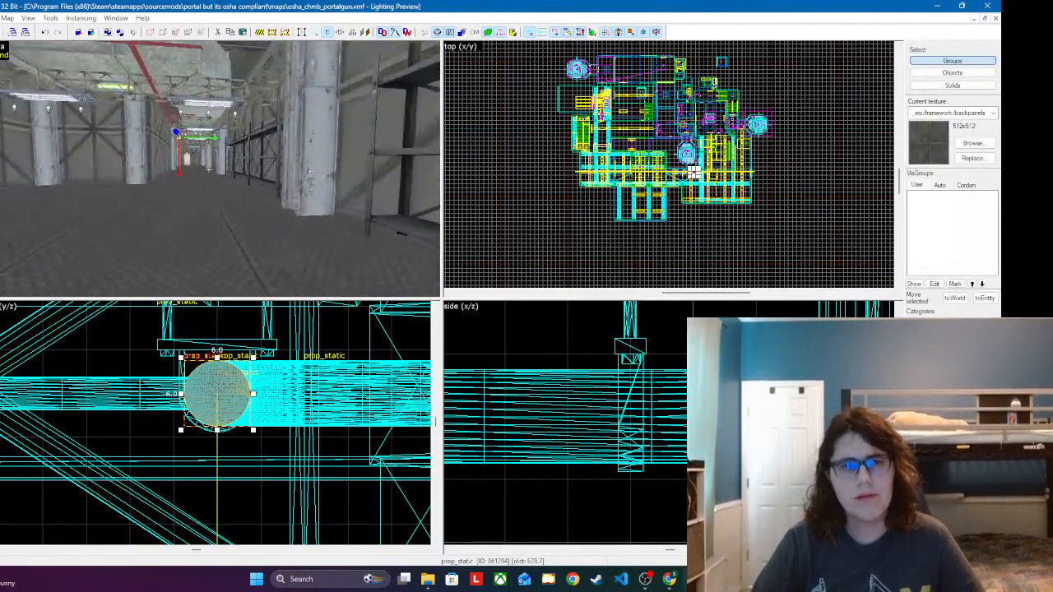
{"action": "key", "text": "w"}
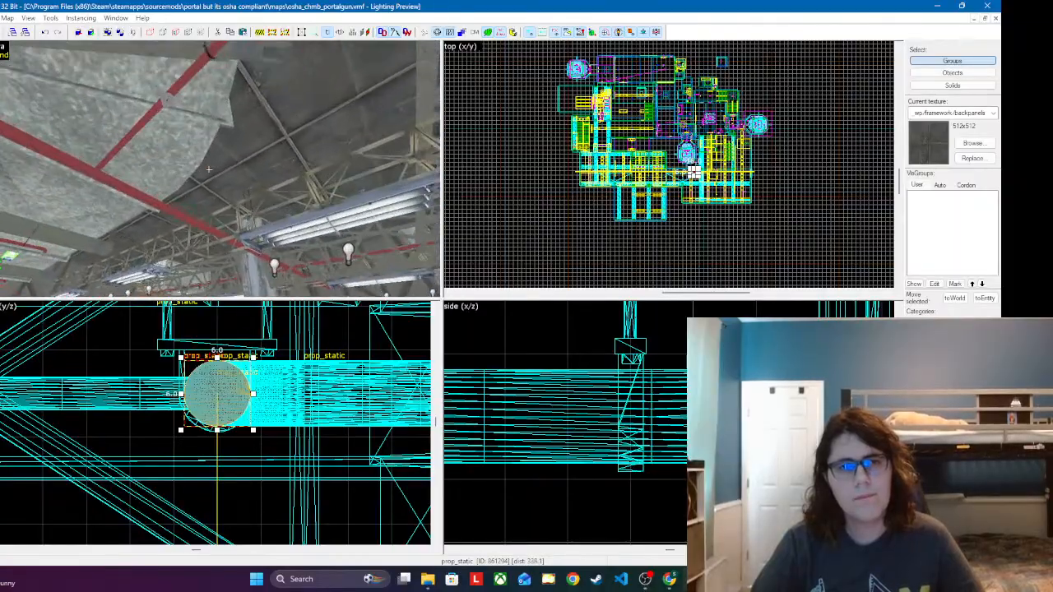
{"action": "key", "text": "w"}
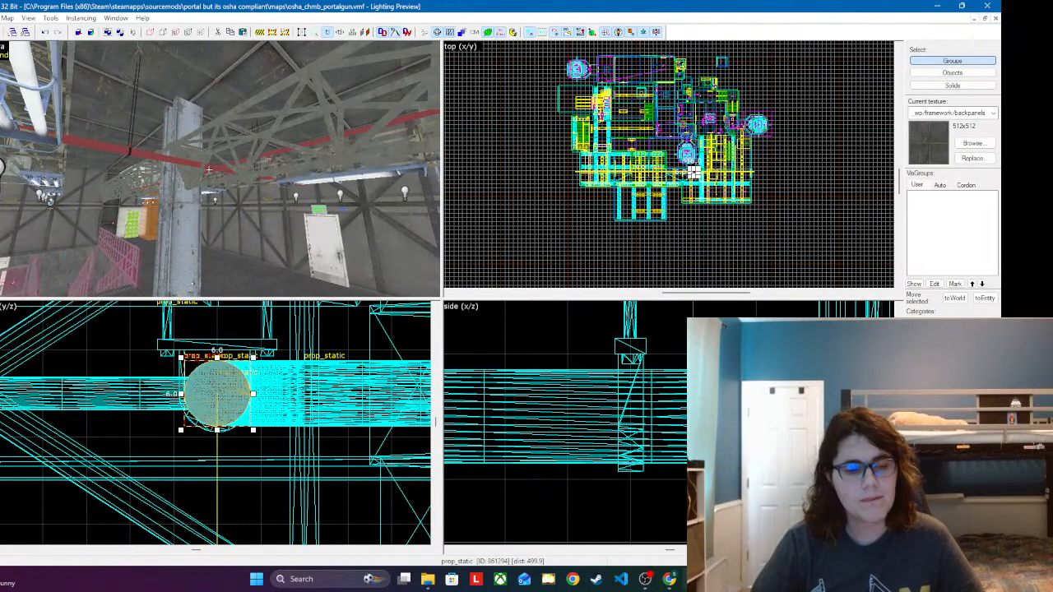
Step: Copy the existing pipe hanger and paste it beneath an unsupported stretch of the red ceiling pipe near the pillar
{"action": "key", "text": "w"}
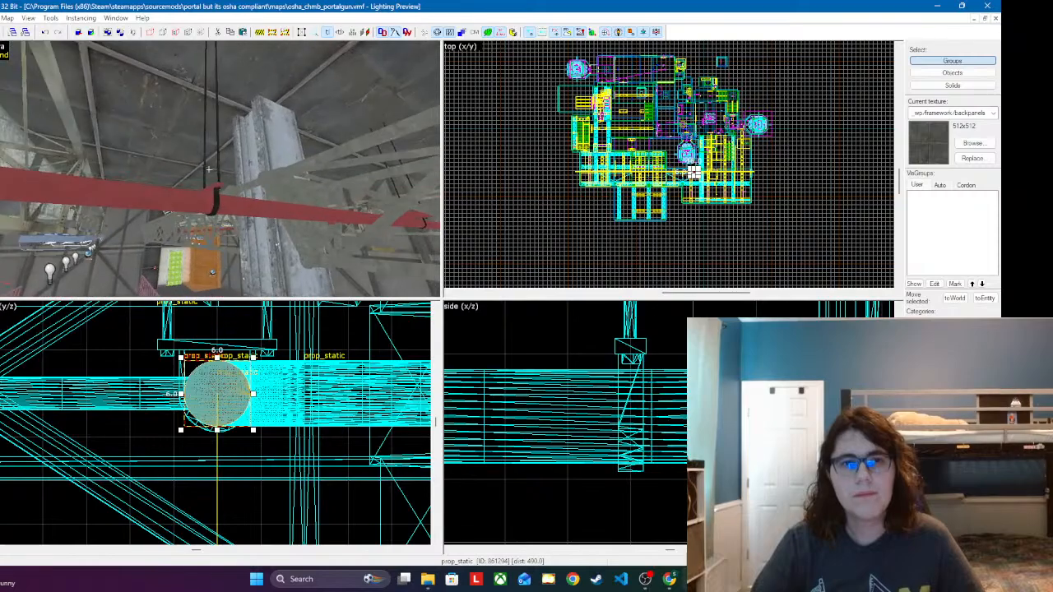
{"action": "left_click", "coordinate": [219, 166], "text": "ctrl"}
{"action": "key", "text": "z"}
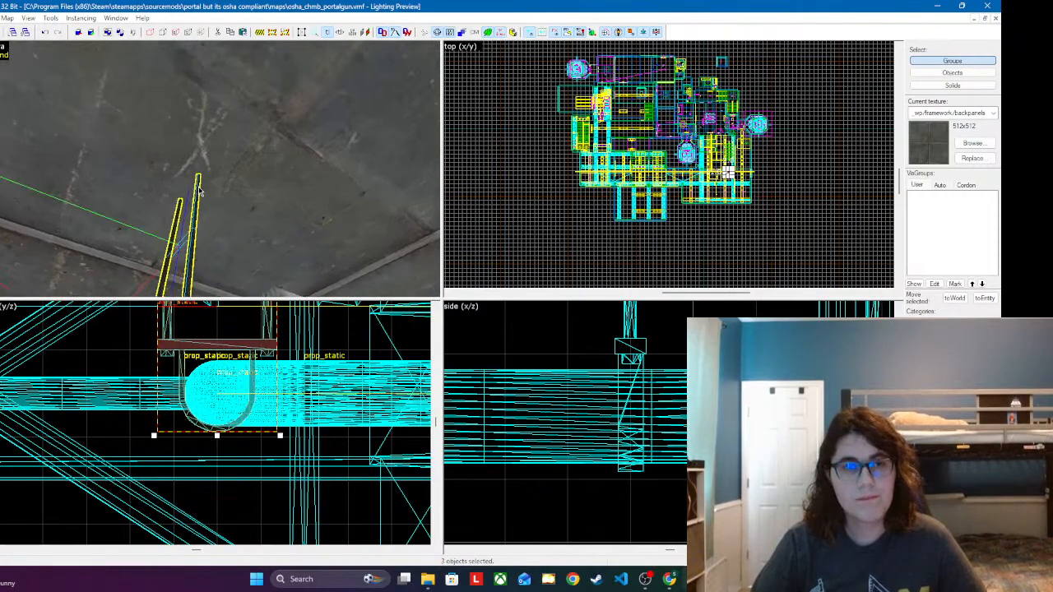
{"action": "key", "text": "z"}
{"action": "key", "text": "w"}
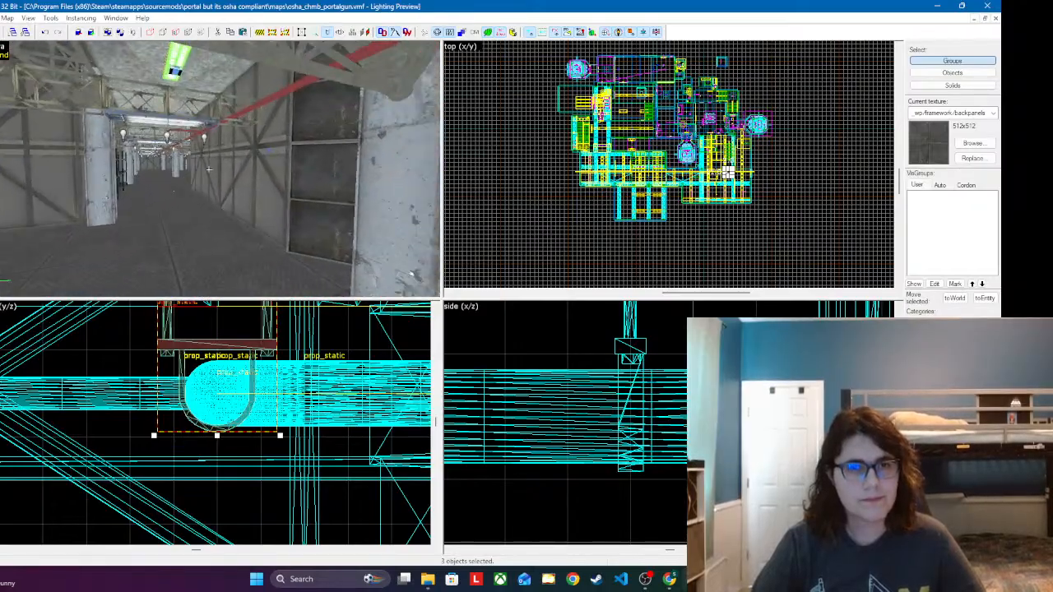
{"action": "key", "text": "w"}
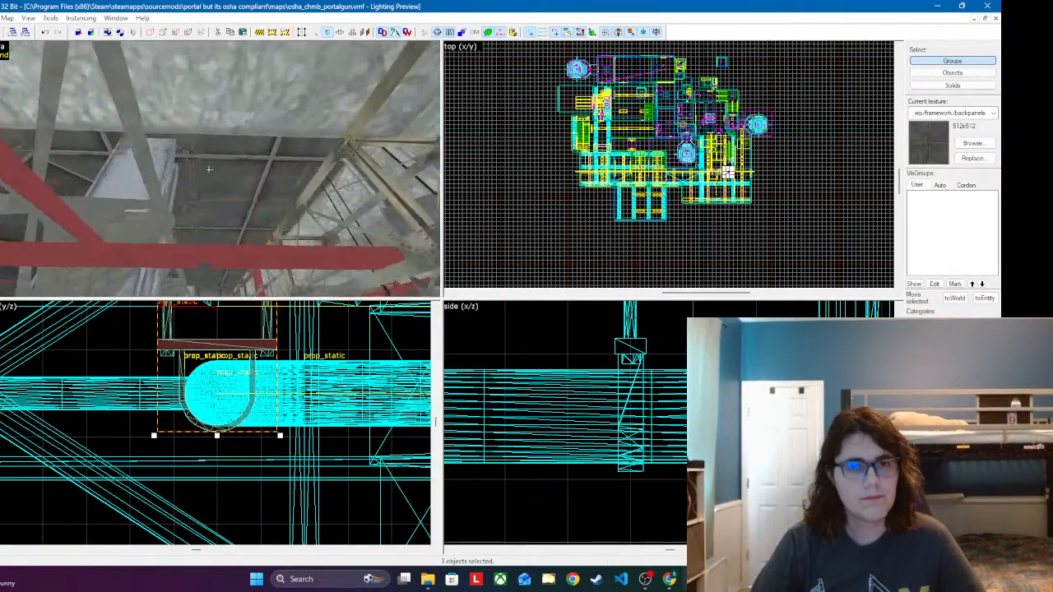
{"action": "key", "text": "w"}
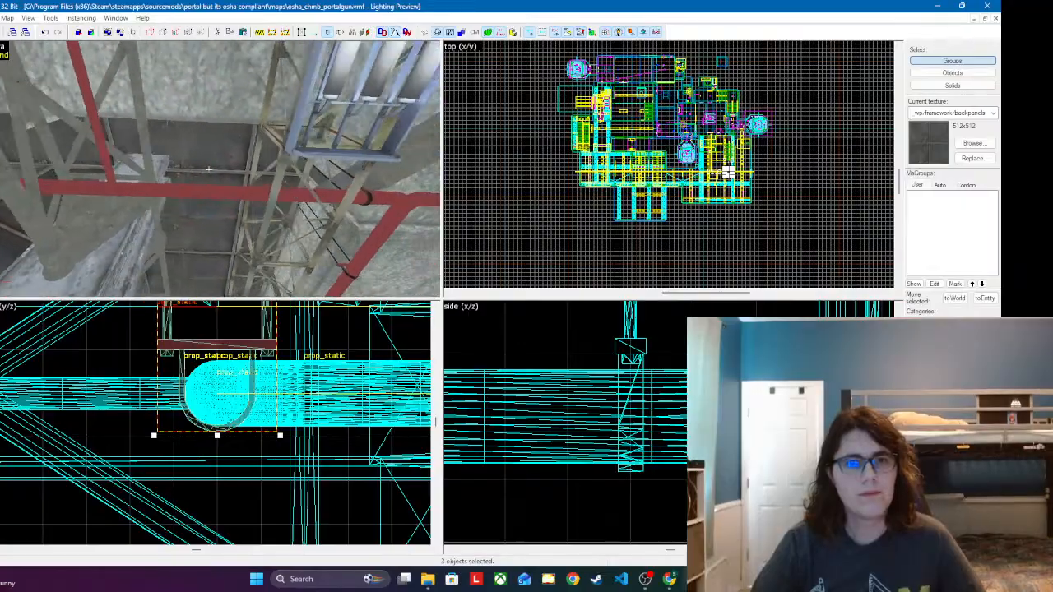
{"action": "key", "text": "w"}
{"action": "key", "text": "z"}
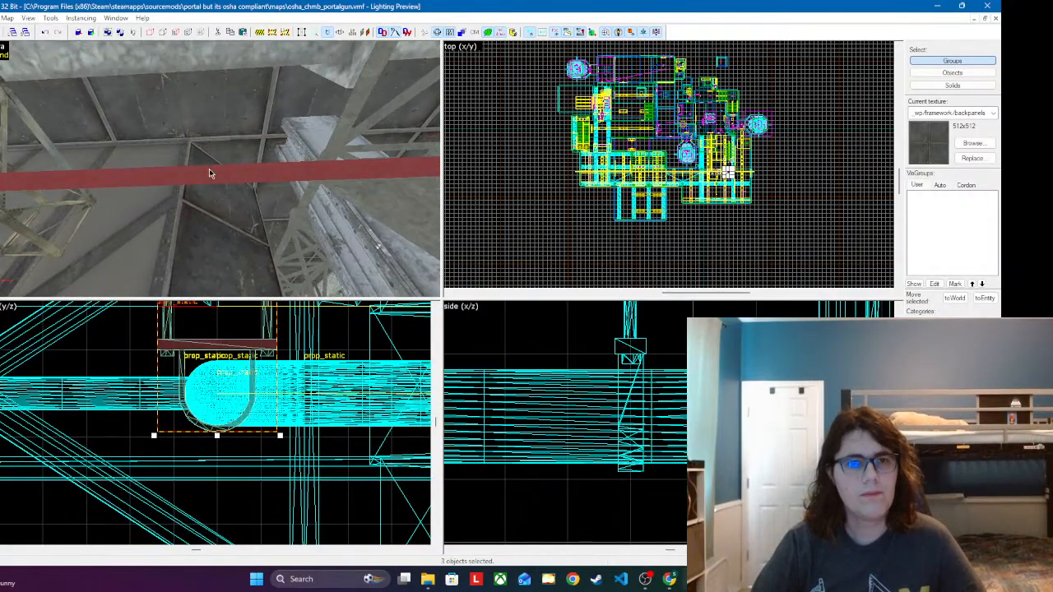
{"action": "left_click", "coordinate": [199, 180]}
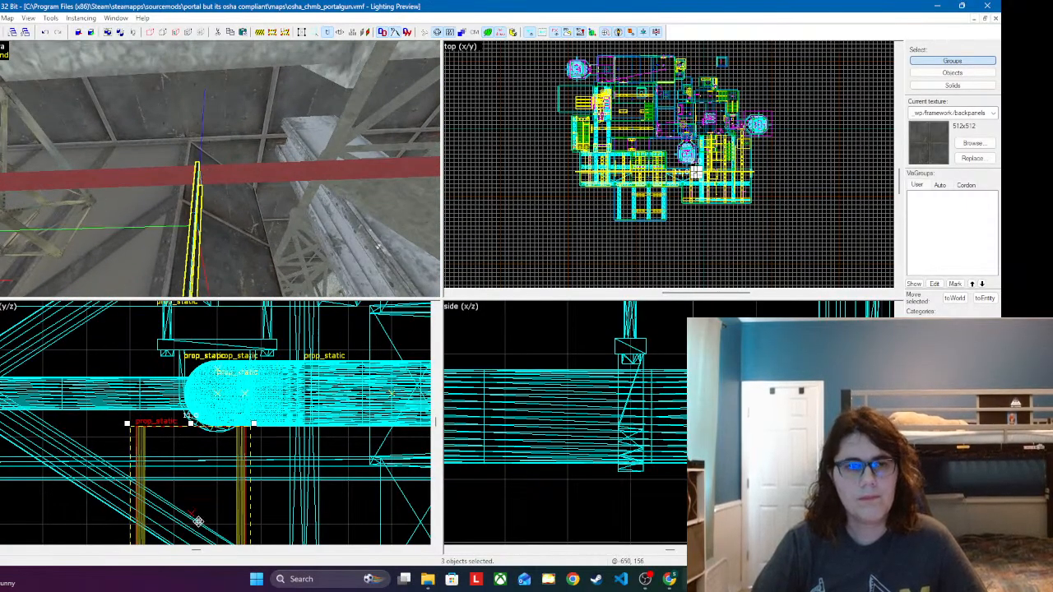
Step: Raise the pasted hanger in the y/z view and align it so its clamp wraps around the red pipe
{"action": "left_click_drag", "start_coordinate": [198, 522], "coordinate": [225, 420]}
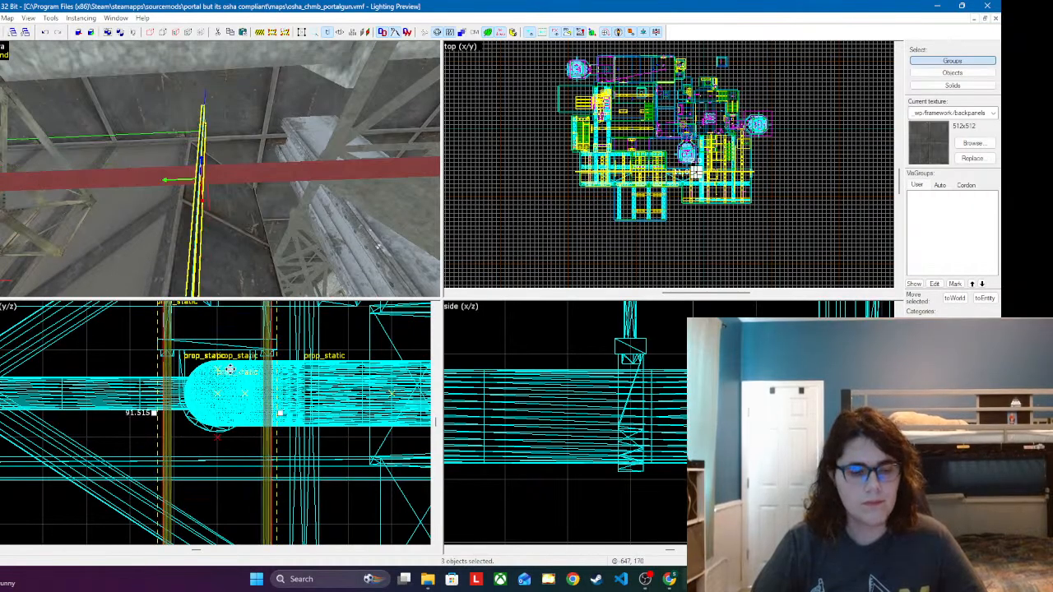
{"action": "left_click_drag", "start_coordinate": [236, 413], "coordinate": [219, 319]}
{"action": "left_click_drag", "start_coordinate": [221, 277], "coordinate": [217, 276]}
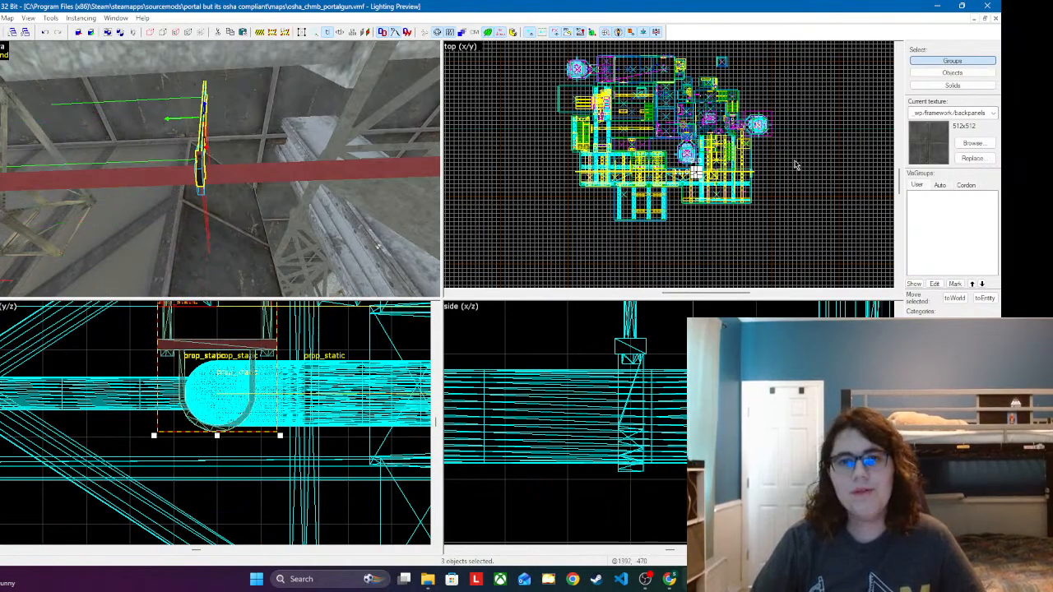
Step: Slide the hanger along the red pipe in the x/y view to the joint beside the short pipe segment
{"action": "scroll", "coordinate": [794, 165], "scroll_direction": "up", "scroll_amount": 10}
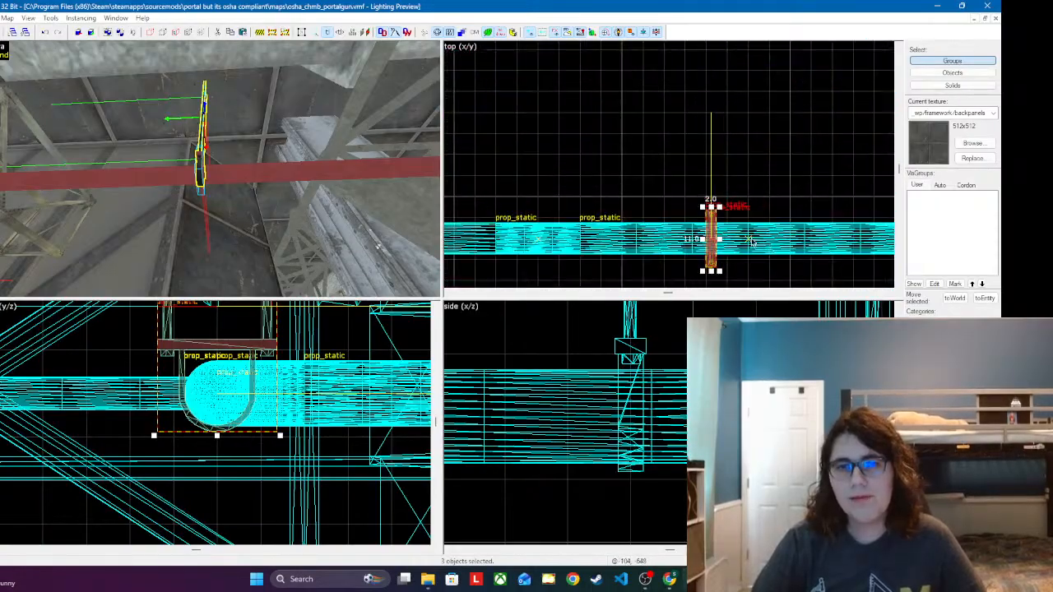
{"action": "scroll", "coordinate": [752, 242], "scroll_direction": "up", "scroll_amount": 7}
{"action": "left_click_drag", "start_coordinate": [618, 205], "coordinate": [573, 196]}
{"action": "scroll", "coordinate": [715, 111], "scroll_direction": "down", "scroll_amount": 9}
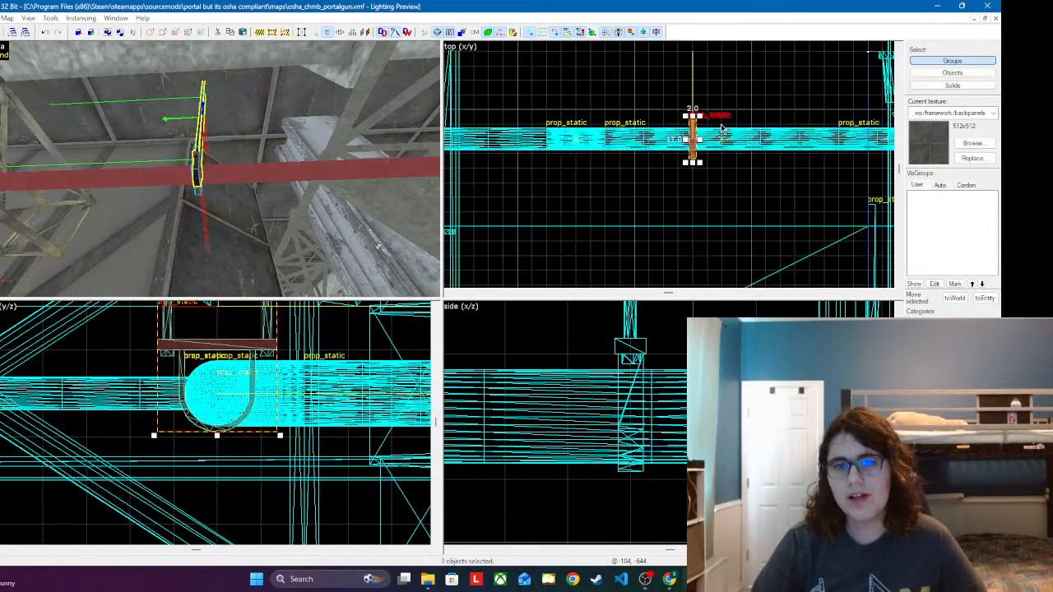
{"action": "scroll", "coordinate": [570, 127], "scroll_direction": "up", "scroll_amount": 2}
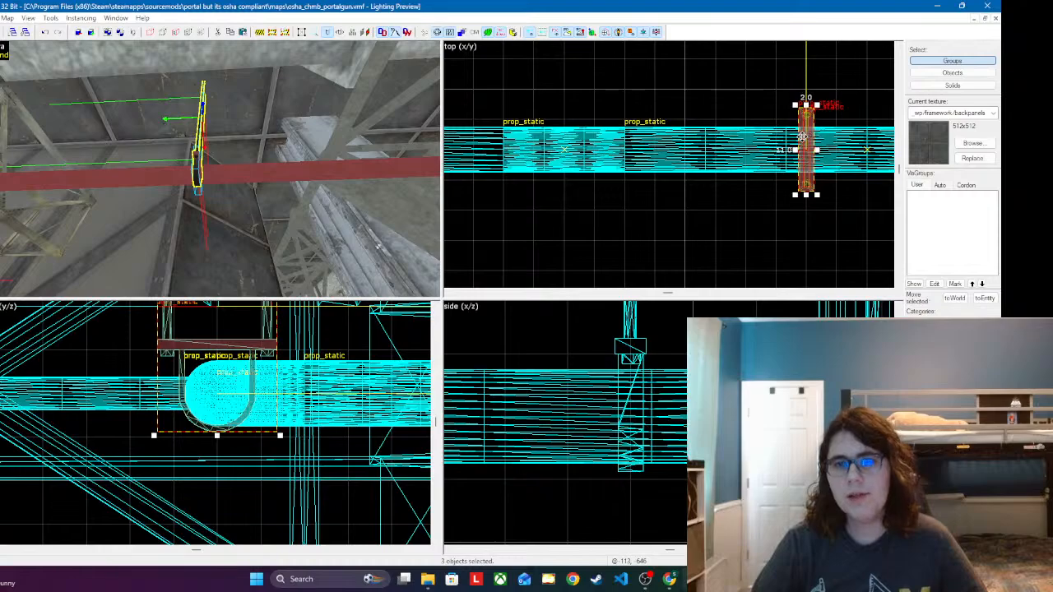
{"action": "left_click_drag", "start_coordinate": [802, 136], "coordinate": [620, 136]}
Step: Fly through the surrounding area to examine the red pipes, pillars, wall panels, and metal floor
{"action": "key", "text": "z"}
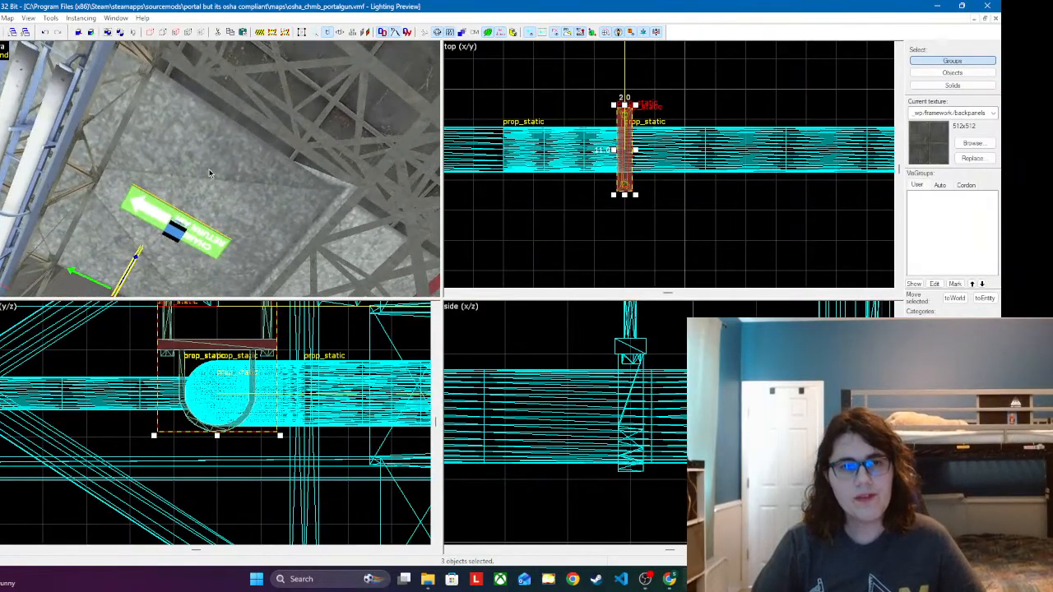
{"action": "key", "text": "z"}
{"action": "left_click", "coordinate": [232, 140]}
{"action": "key", "text": "z"}
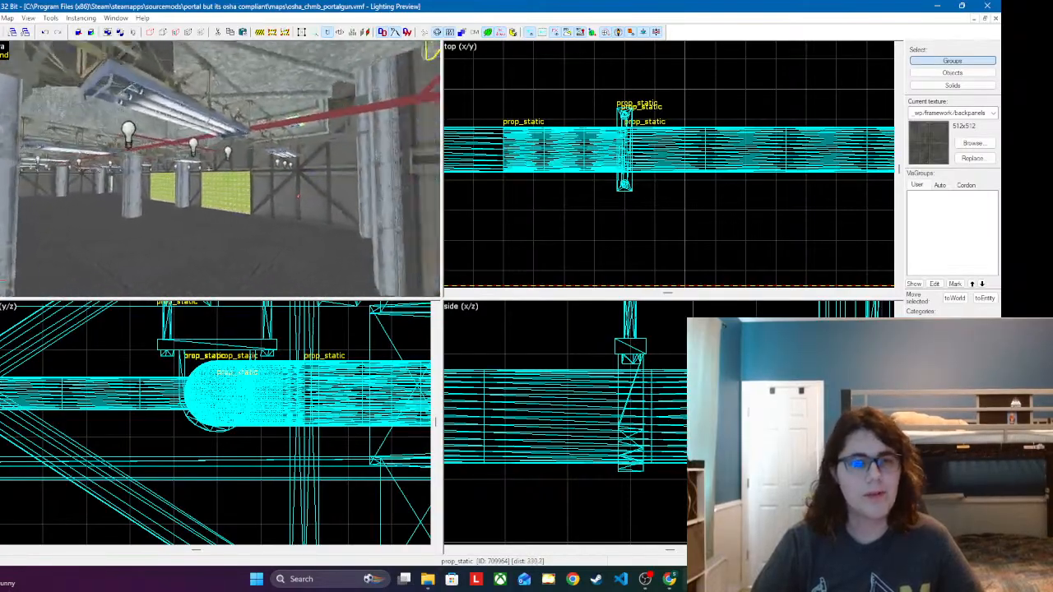
{"action": "key", "text": "z"}
{"action": "key", "text": "z"}
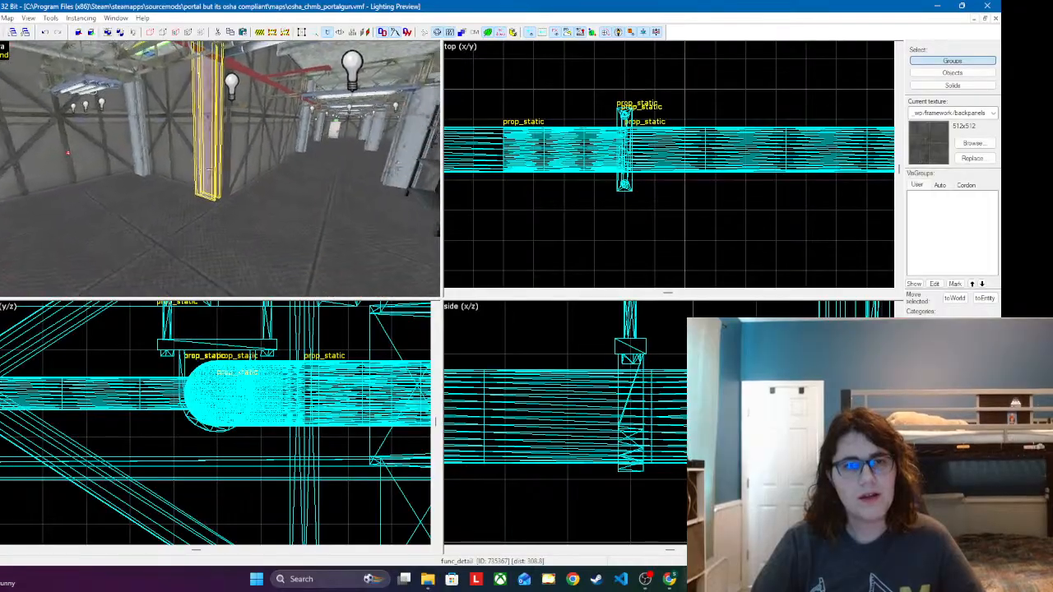
{"action": "key", "text": "z"}
{"action": "left_click", "coordinate": [62, 149]}
{"action": "key", "text": "z"}
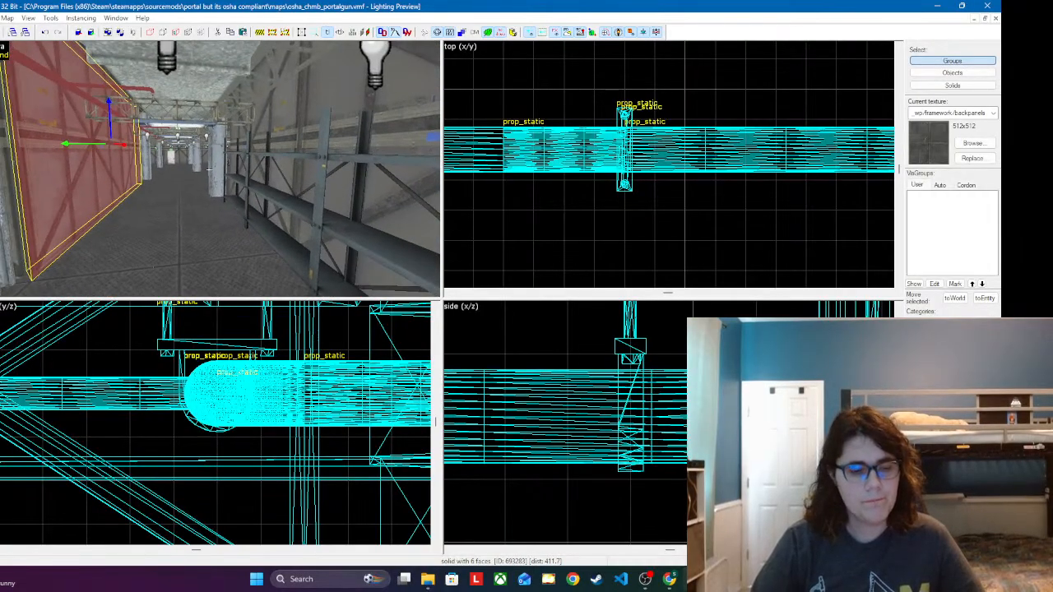
{"action": "key", "text": "w"}
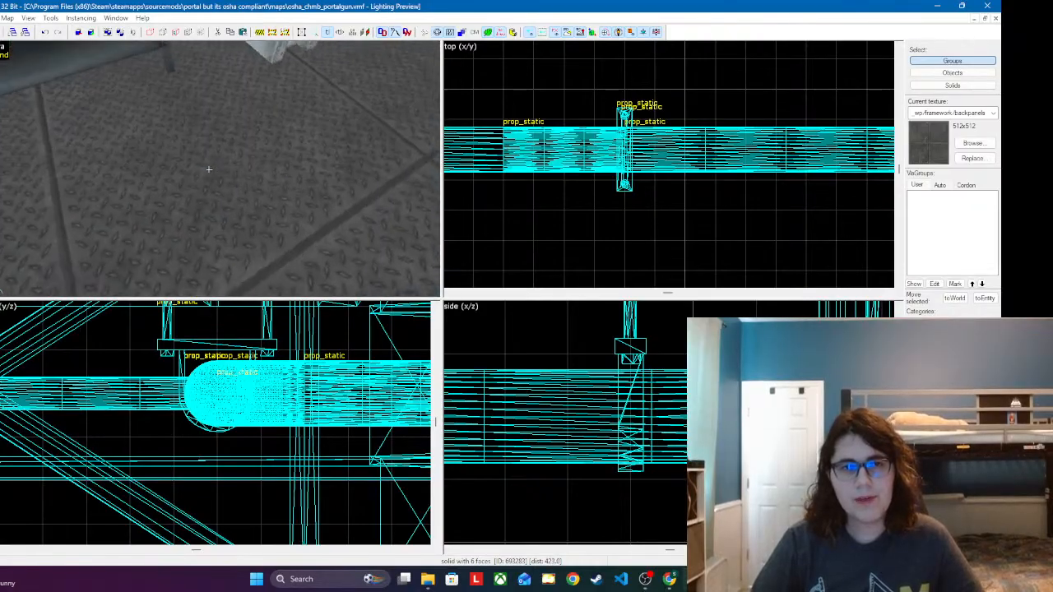
{"action": "key", "text": "z"}
{"action": "key", "text": "s"}
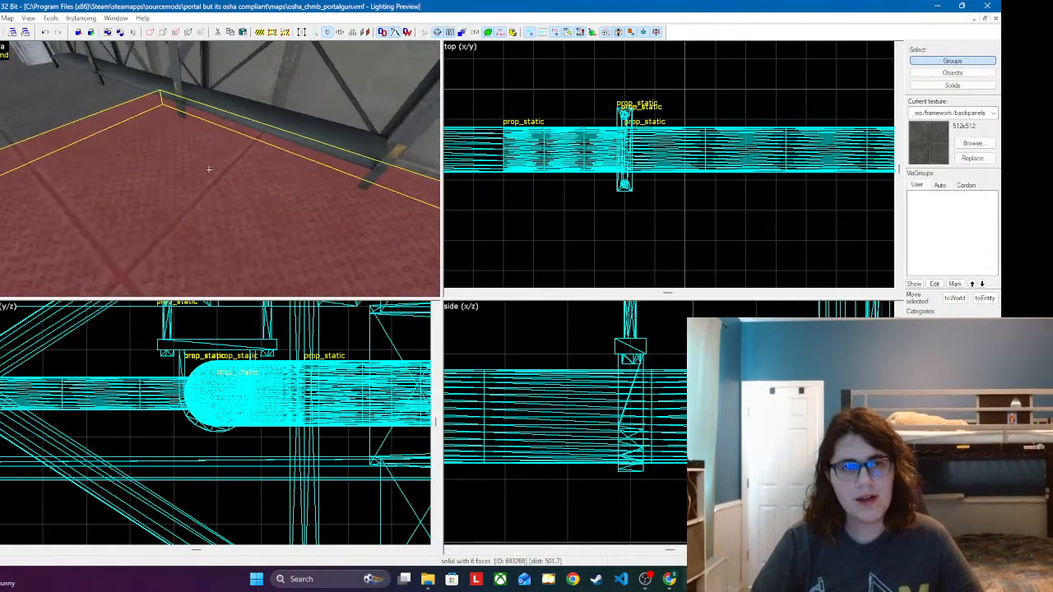
{"action": "key", "text": "s"}
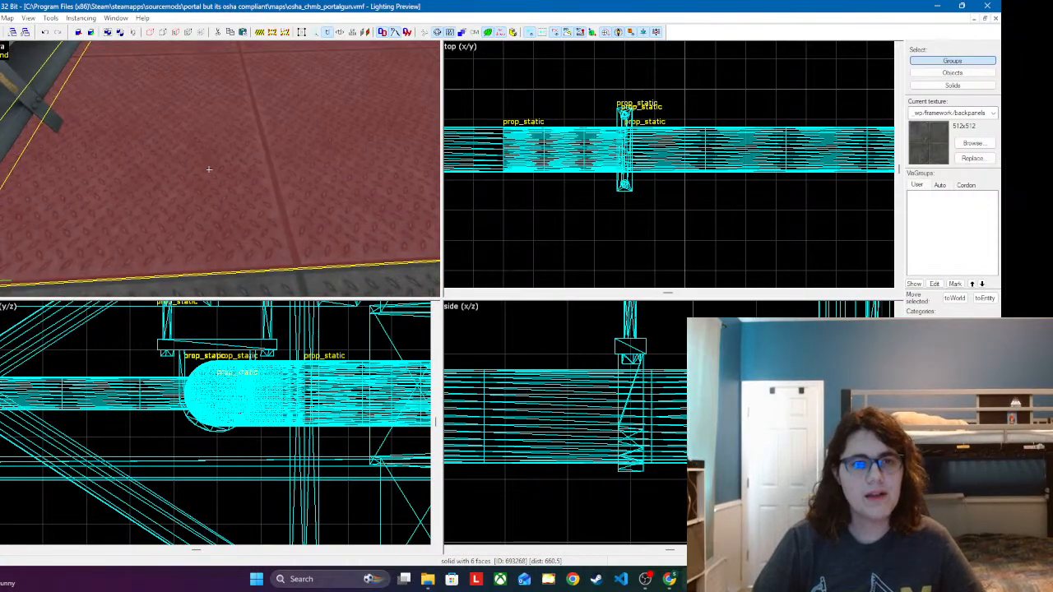
{"action": "key", "text": "z"}
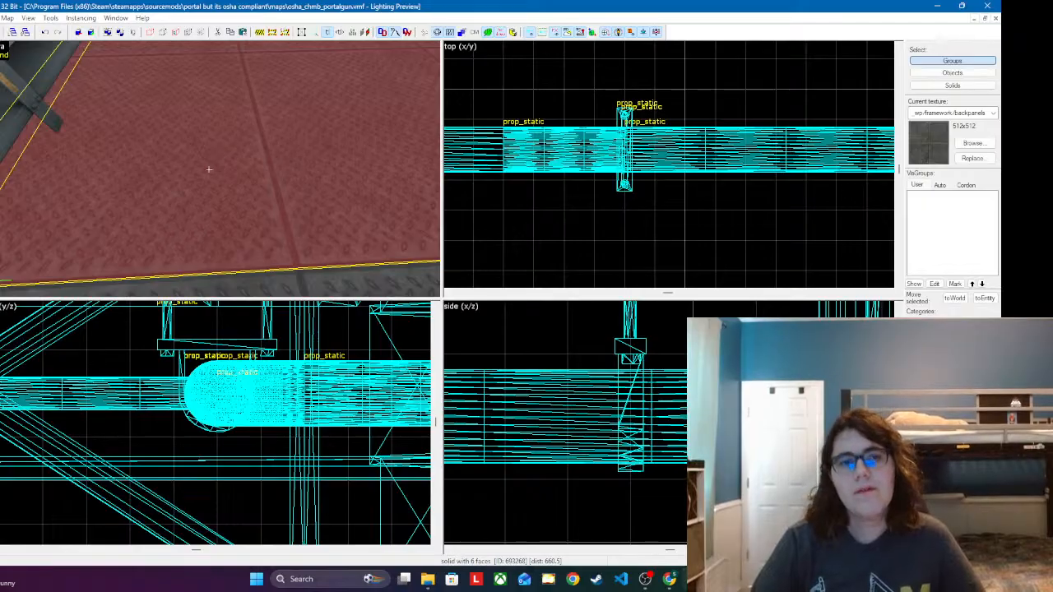
Step: Paste another hanger at the pipe stretch by the truss and raise it in the y/z view to fit around the pipe
{"action": "key", "text": "s"}
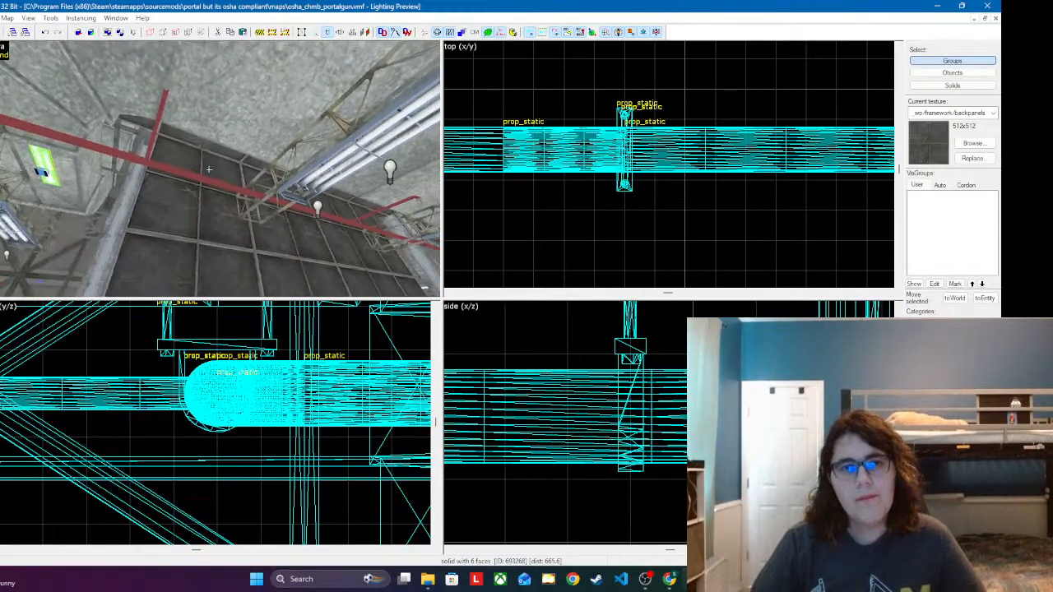
{"action": "key", "text": "w"}
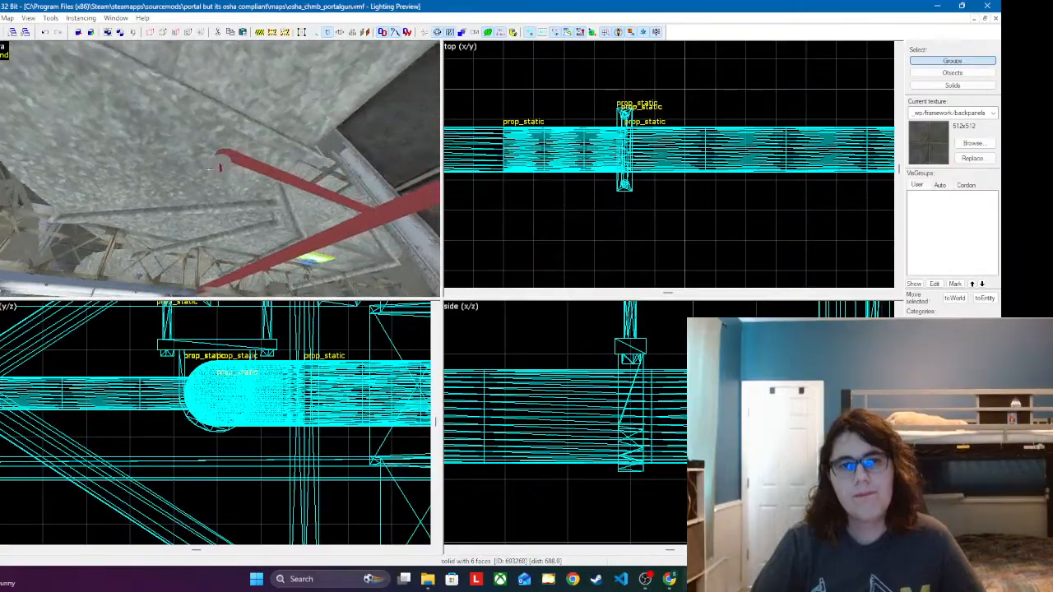
{"action": "key", "text": "w"}
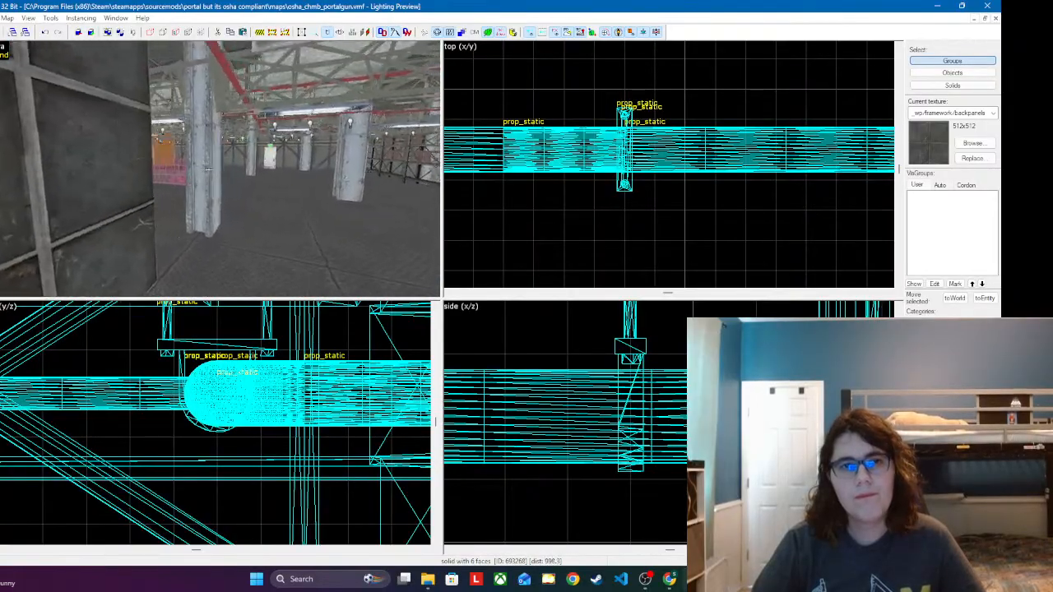
{"action": "key", "text": "w"}
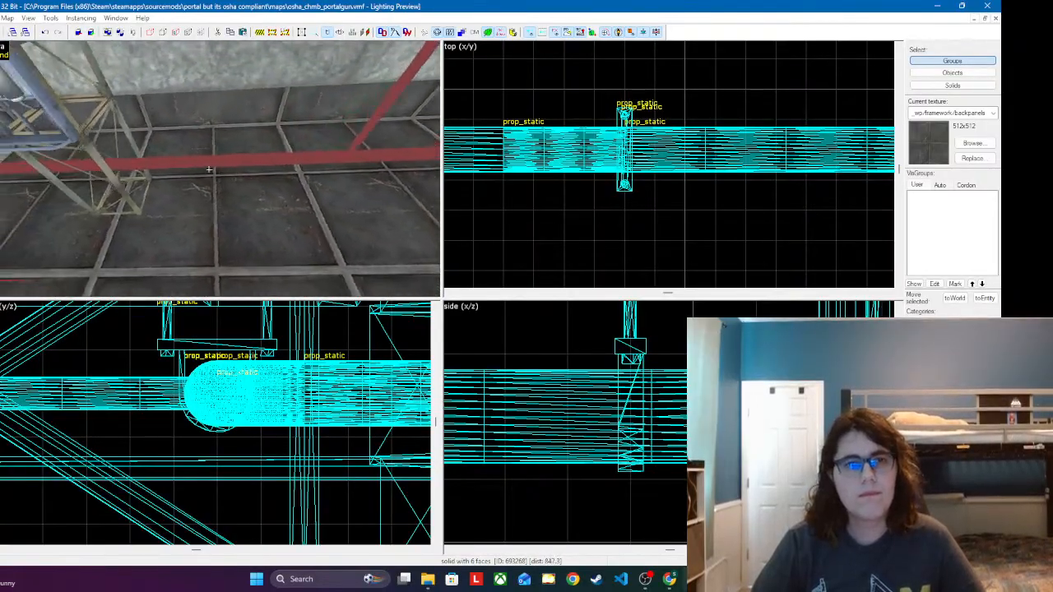
{"action": "key", "text": "w"}
{"action": "key", "text": "z"}
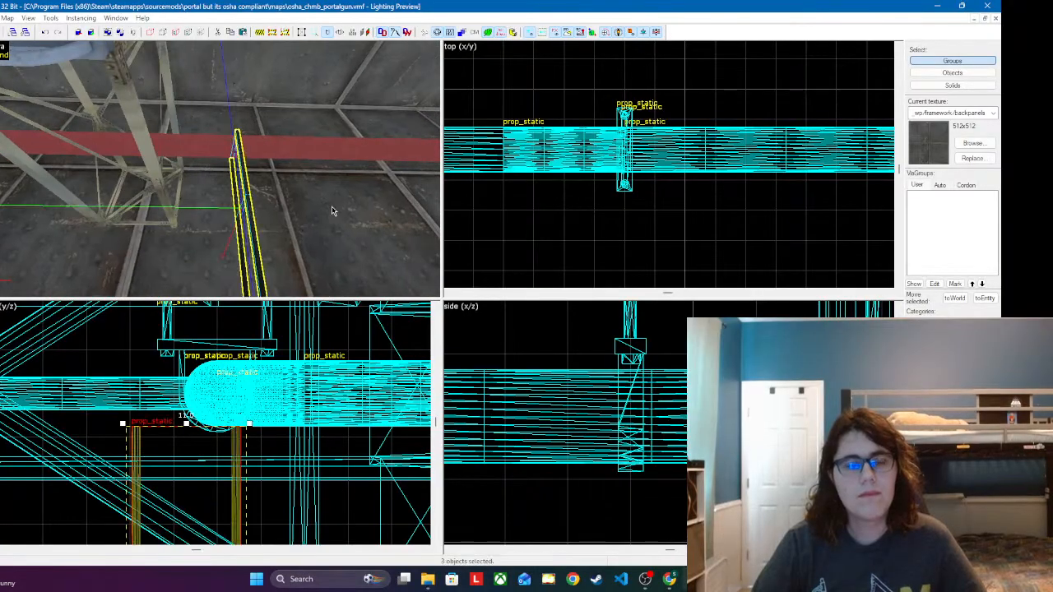
{"action": "left_click_drag", "start_coordinate": [212, 508], "coordinate": [217, 419]}
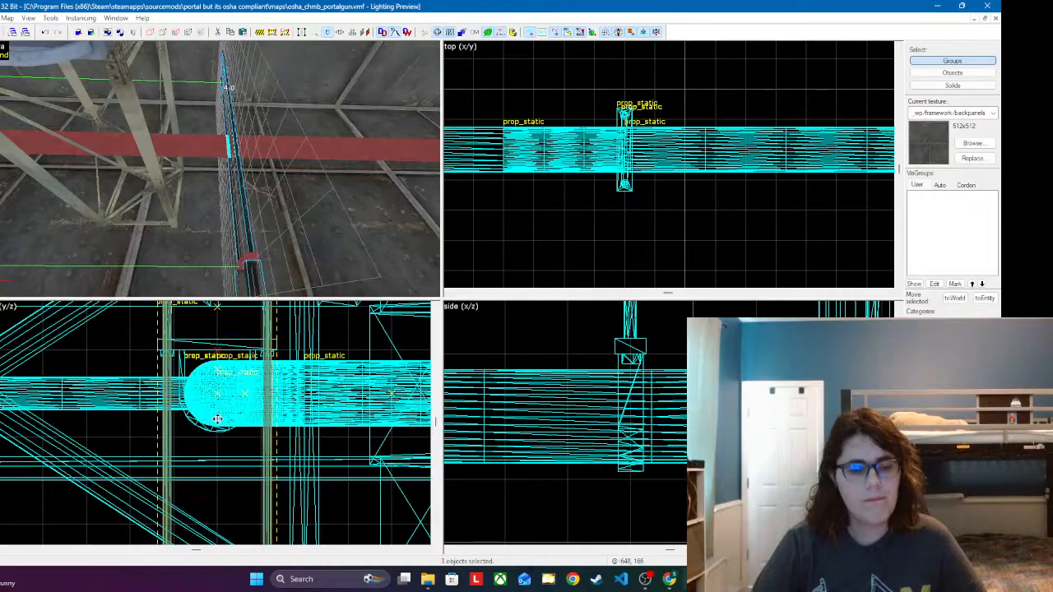
{"action": "left_click_drag", "start_coordinate": [228, 372], "coordinate": [231, 337]}
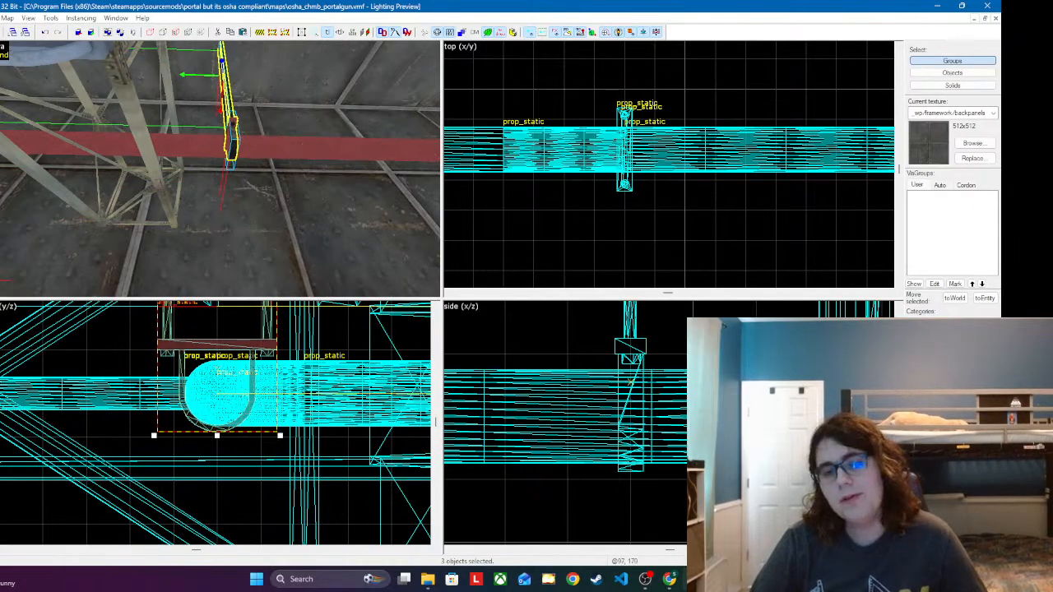
Step: Shift the hanger by the truss along the red pipe in the x/z view
{"action": "scroll", "coordinate": [565, 421], "scroll_direction": "down", "scroll_amount": 5}
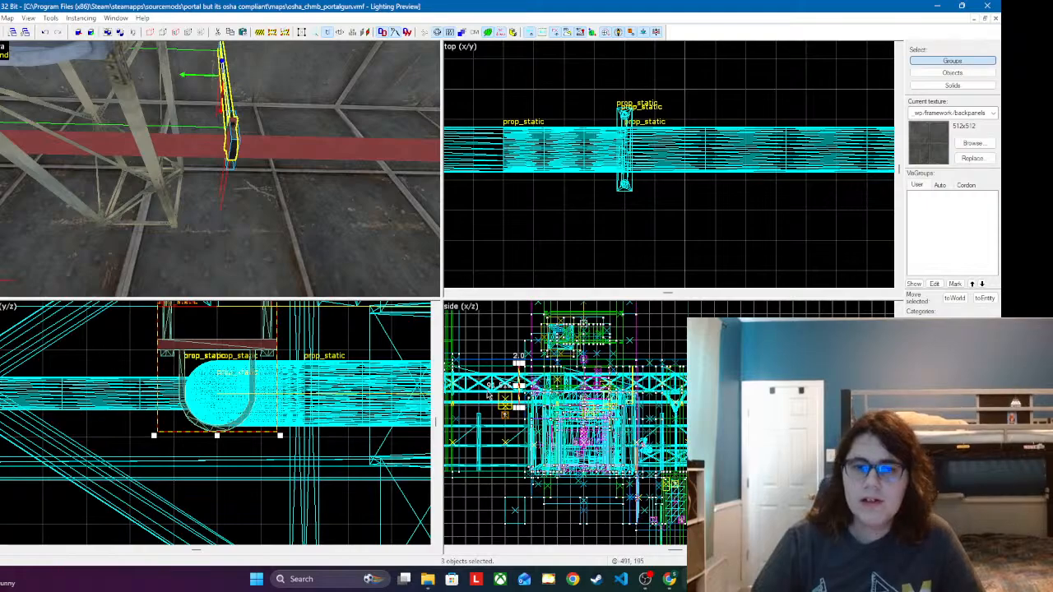
{"action": "scroll", "coordinate": [572, 421], "scroll_direction": "up", "scroll_amount": 6}
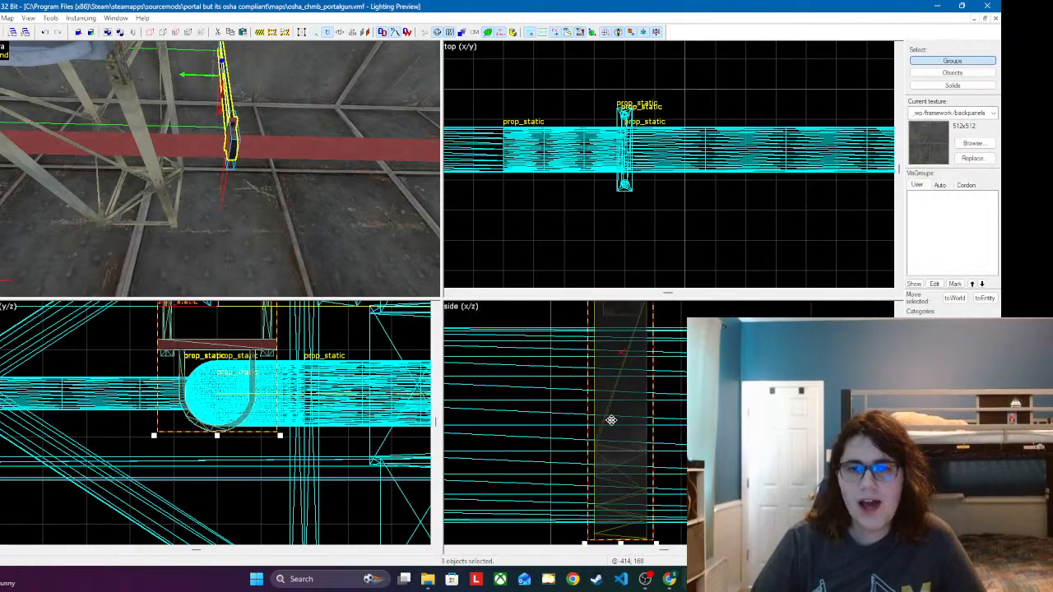
{"action": "left_click_drag", "start_coordinate": [611, 420], "coordinate": [607, 346]}
Step: Paste another hanger beside the junction of the red pipes and raise it in the y/z view to fit around the pipe
{"action": "key", "text": "z"}
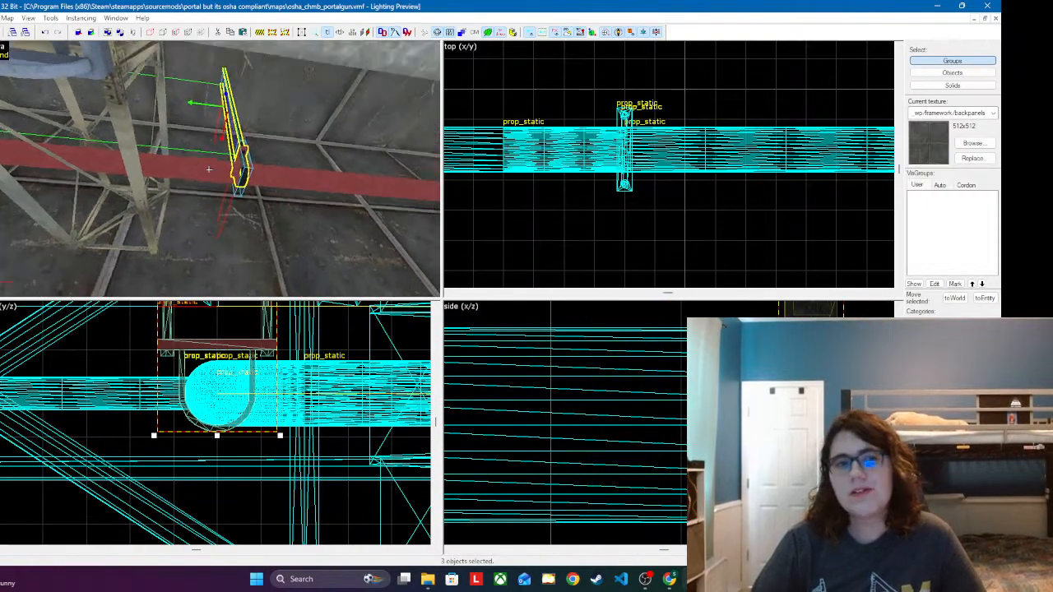
{"action": "key", "text": "d"}
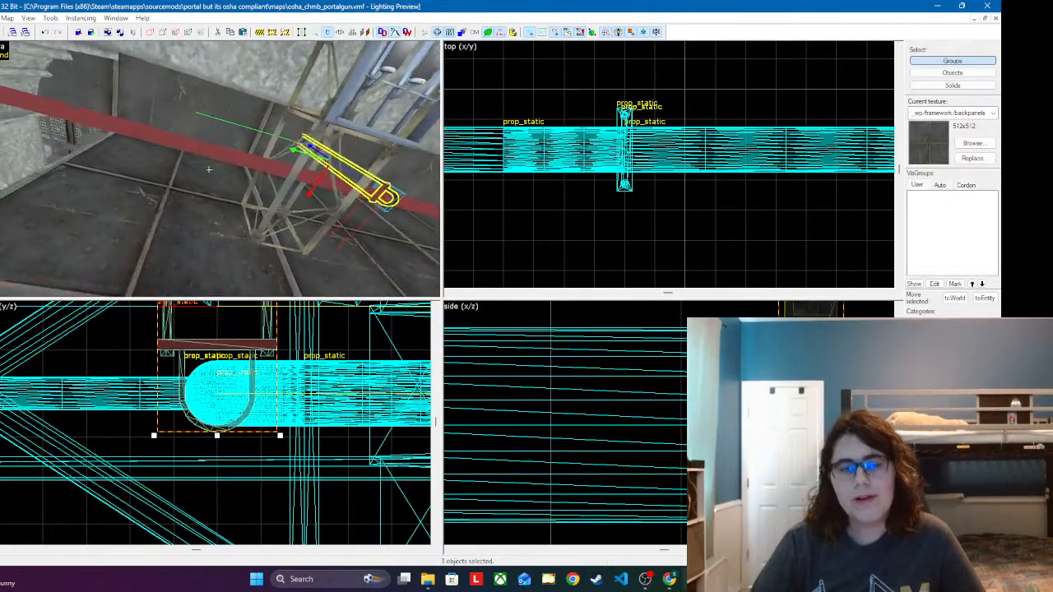
{"action": "key", "text": "z"}
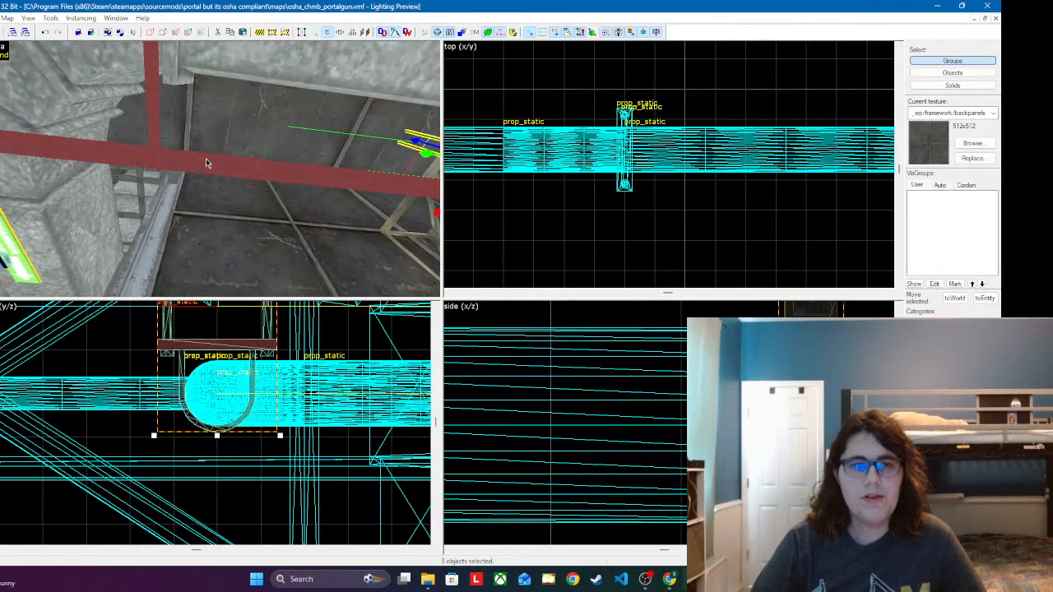
{"action": "left_click", "coordinate": [216, 271]}
{"action": "scroll", "coordinate": [195, 477], "scroll_direction": "down", "scroll_amount": 7}
{"action": "left_click_drag", "start_coordinate": [188, 506], "coordinate": [181, 447]}
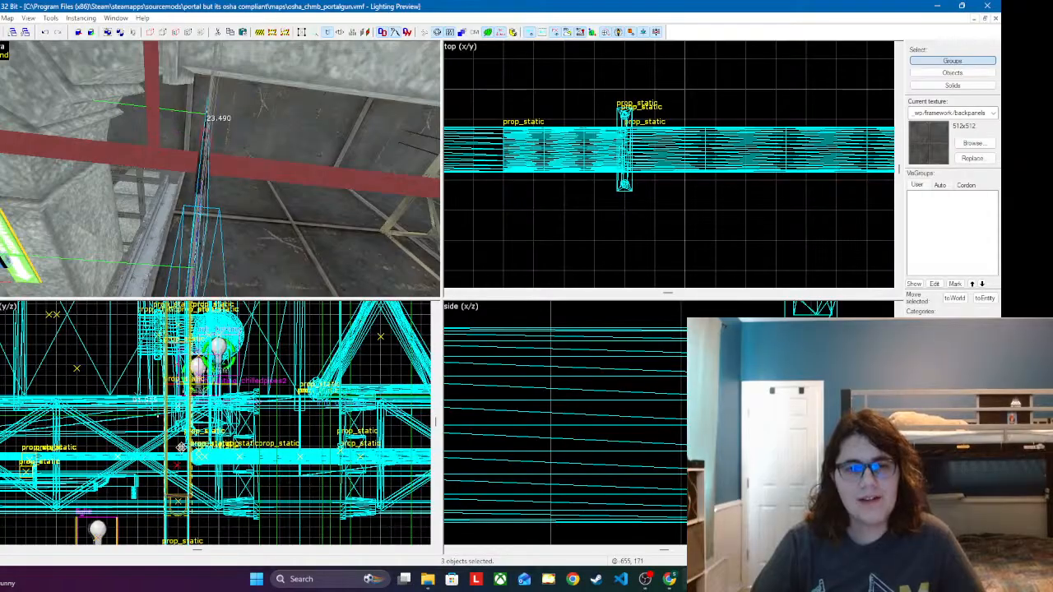
Step: Slide the hanger along the red pipe in the x/z view, closer to the pipe junction
{"action": "scroll", "coordinate": [612, 416], "scroll_direction": "down", "scroll_amount": 6}
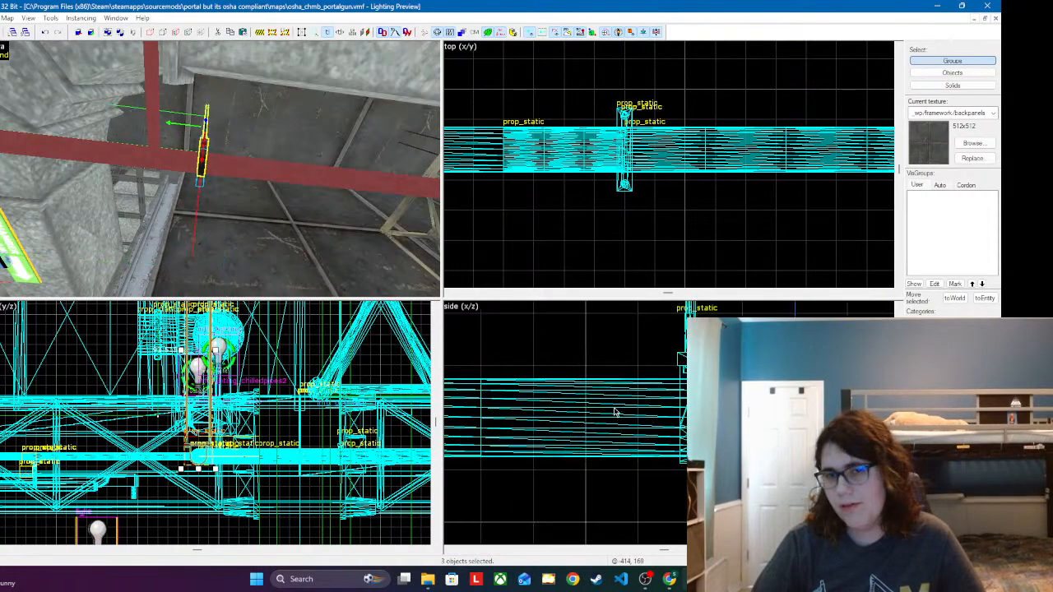
{"action": "scroll", "coordinate": [516, 371], "scroll_direction": "up", "scroll_amount": 10}
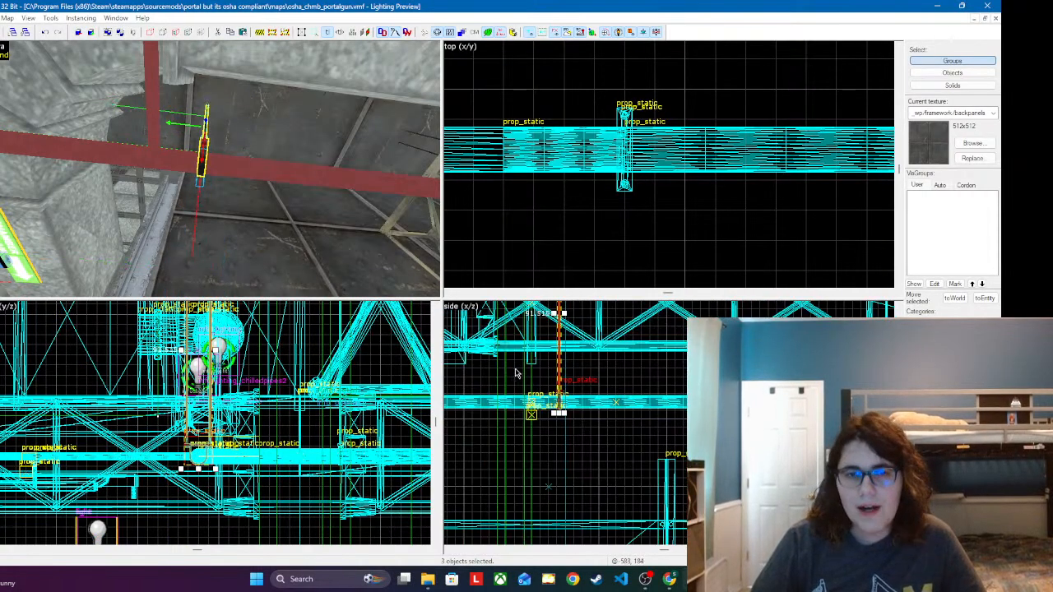
{"action": "left_click_drag", "start_coordinate": [600, 418], "coordinate": [477, 420]}
{"action": "scroll", "coordinate": [552, 359], "scroll_direction": "down", "scroll_amount": 4}
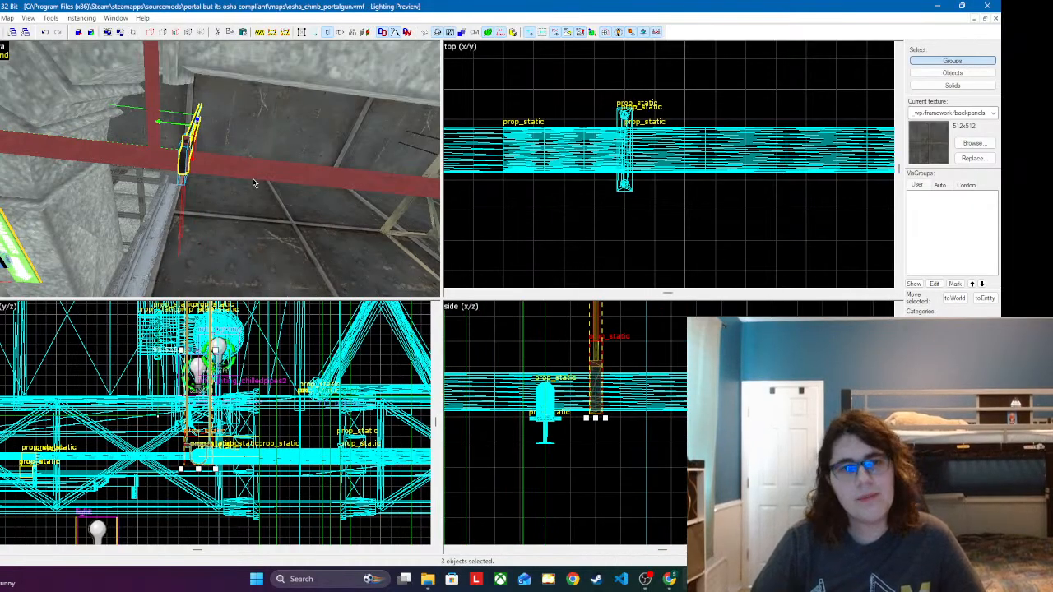
Step: Paste another hanger at the red pipe crossing between the concrete blocks
{"action": "key", "text": "z"}
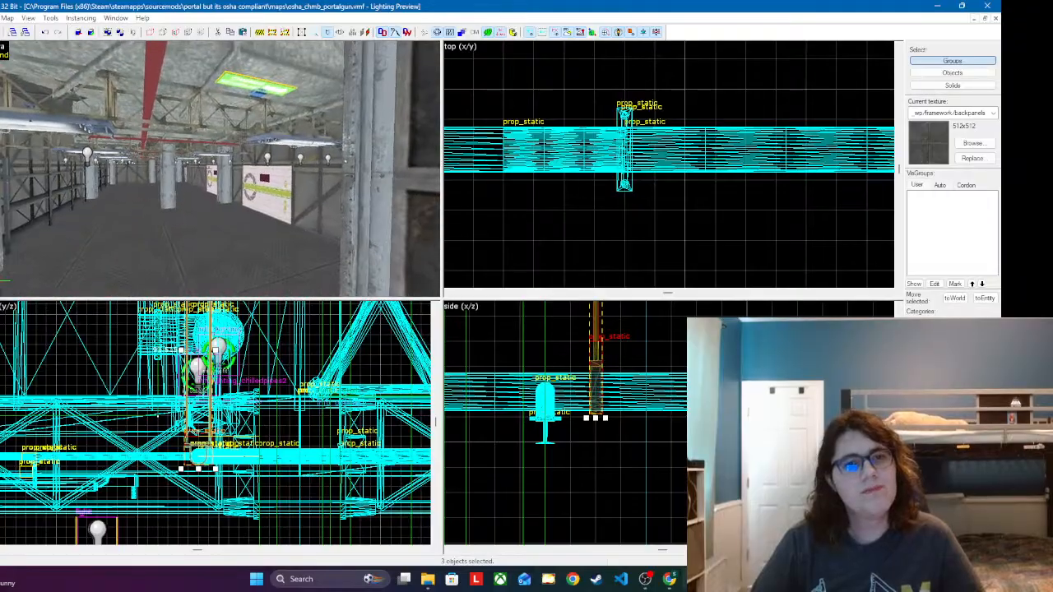
{"action": "key", "text": "w"}
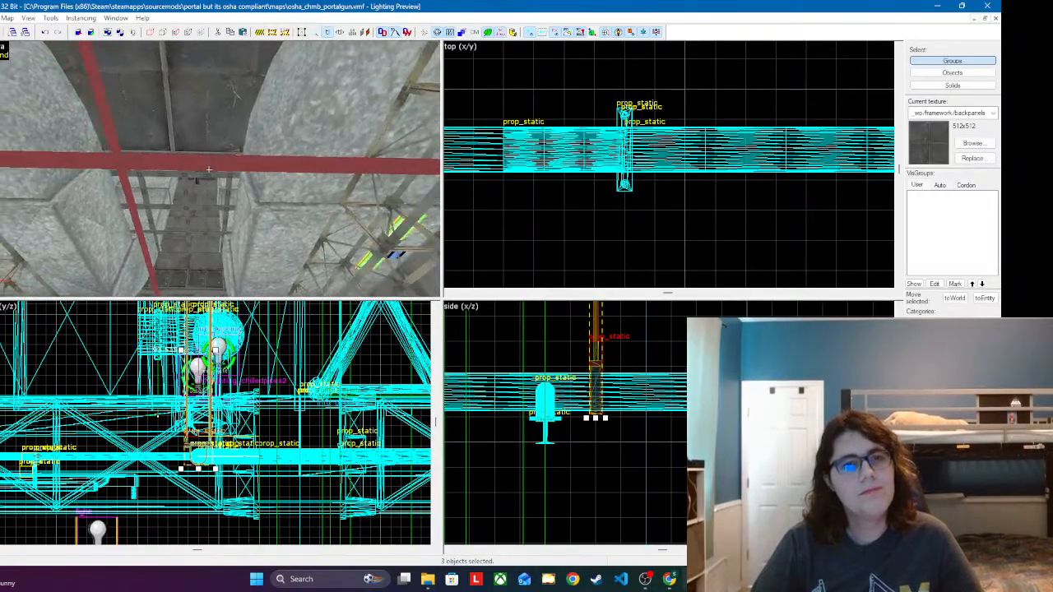
{"action": "key", "text": "z"}
{"action": "key", "text": "ctrl+v"}
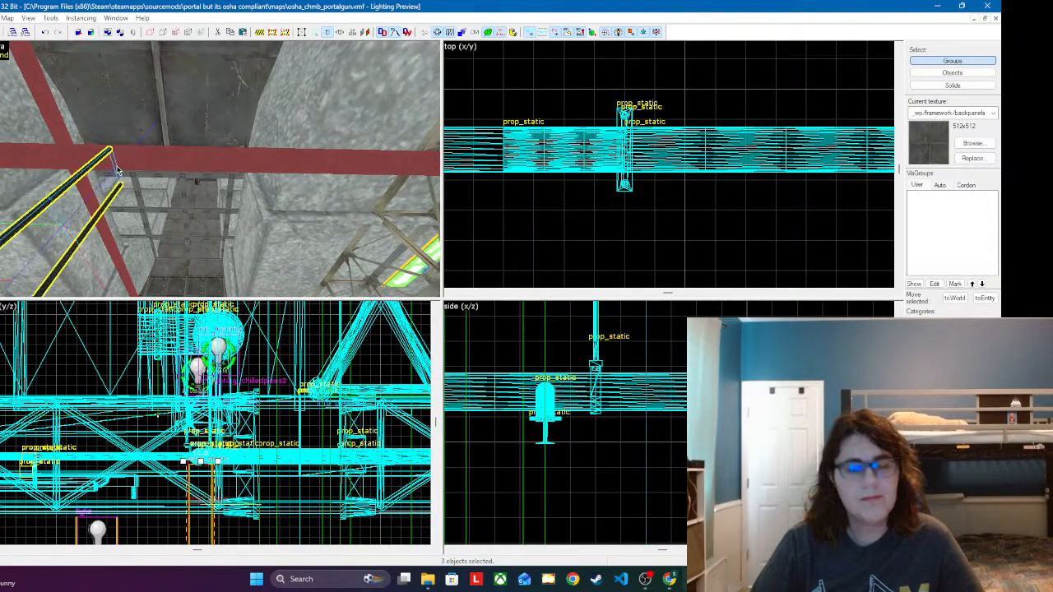
{"action": "scroll", "coordinate": [674, 381], "scroll_direction": "down", "scroll_amount": 8}
{"action": "scroll", "coordinate": [709, 381], "scroll_direction": "down", "scroll_amount": 5}
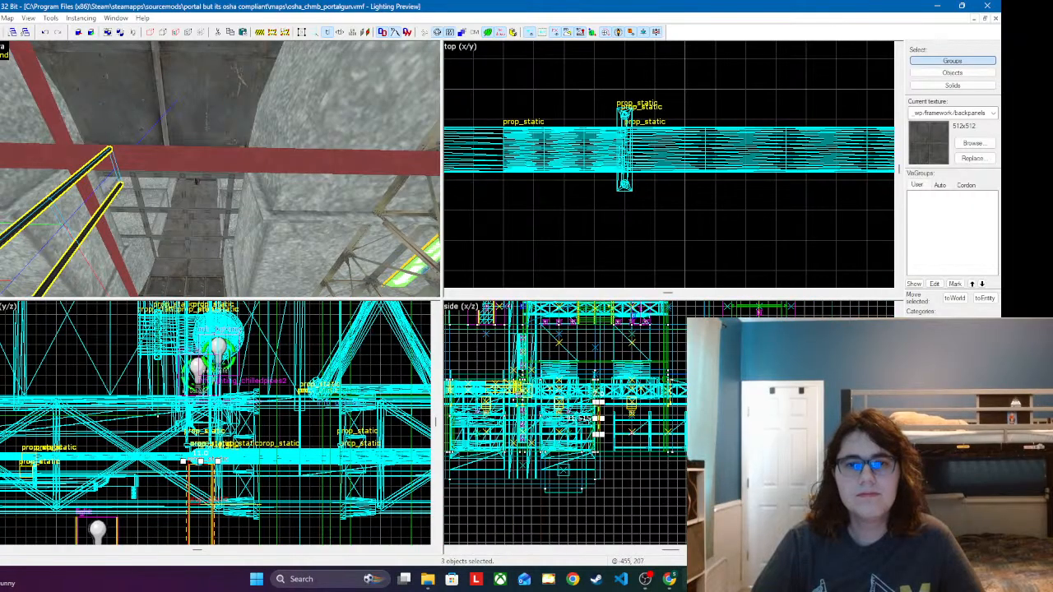
{"action": "scroll", "coordinate": [666, 382], "scroll_direction": "up", "scroll_amount": 4}
{"action": "scroll", "coordinate": [666, 382], "scroll_direction": "up", "scroll_amount": 2}
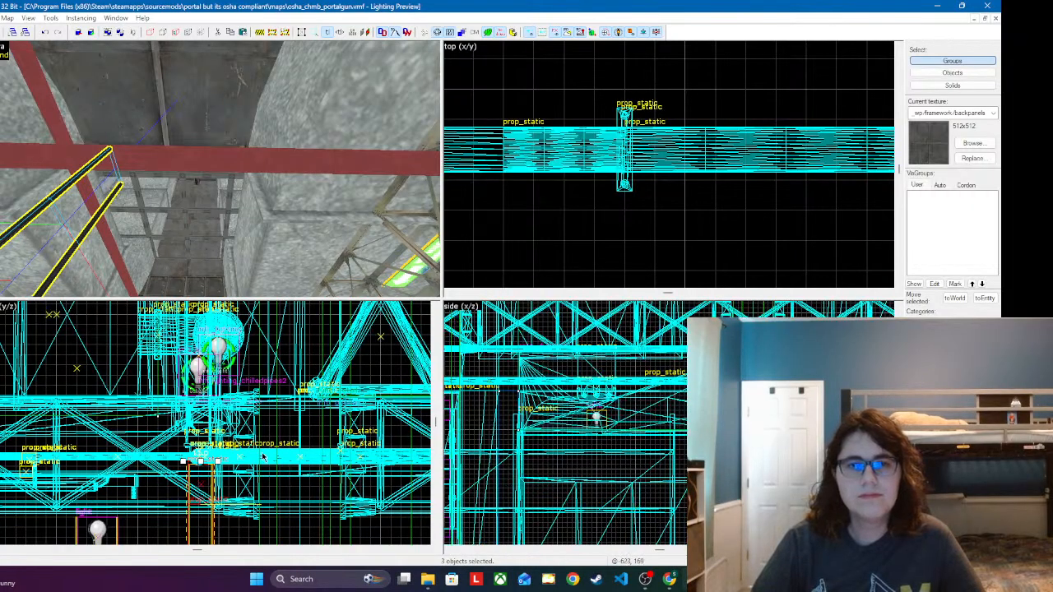
Step: Raise the new hanger around the pipe in the y/z view and shift it in the x/z view toward the crossing
{"action": "scroll", "coordinate": [232, 478], "scroll_direction": "up", "scroll_amount": 2}
{"action": "left_click_drag", "start_coordinate": [194, 502], "coordinate": [128, 316]}
{"action": "scroll", "coordinate": [190, 463], "scroll_direction": "up", "scroll_amount": 4}
{"action": "left_click_drag", "start_coordinate": [136, 501], "coordinate": [167, 349]}
{"action": "scroll", "coordinate": [702, 362], "scroll_direction": "up", "scroll_amount": 11}
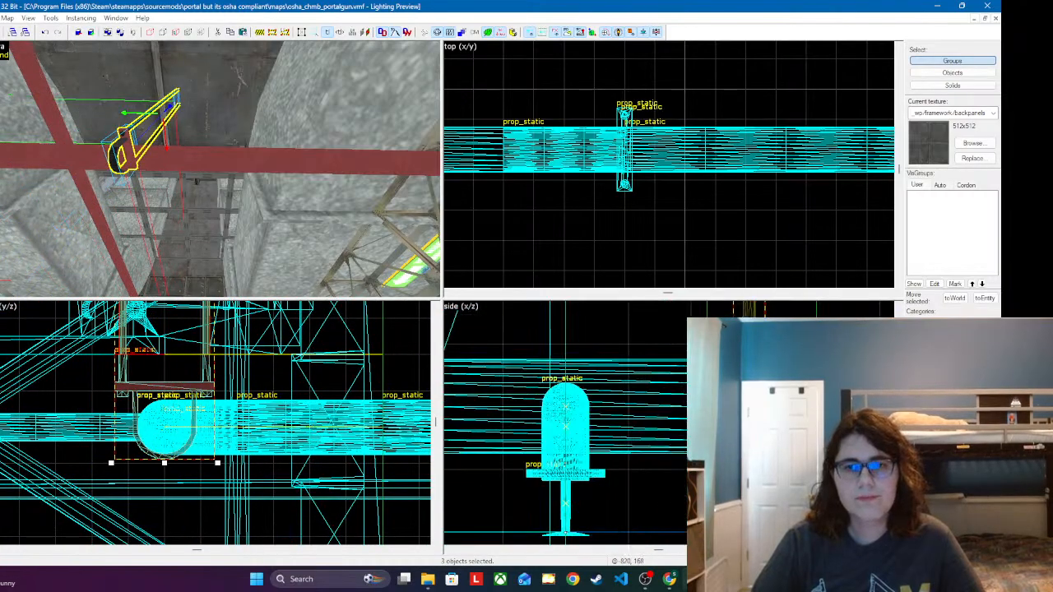
{"action": "left_click_drag", "start_coordinate": [702, 362], "coordinate": [692, 368]}
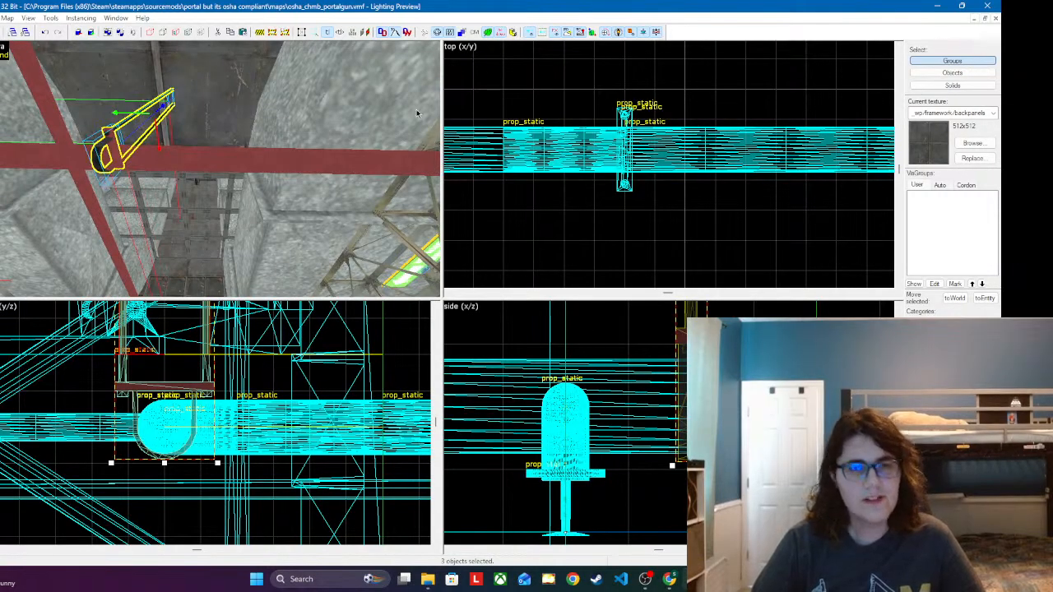
Step: Place an info_player_start entity beside the red pipe branch, above the concrete block
{"action": "key", "text": "z"}
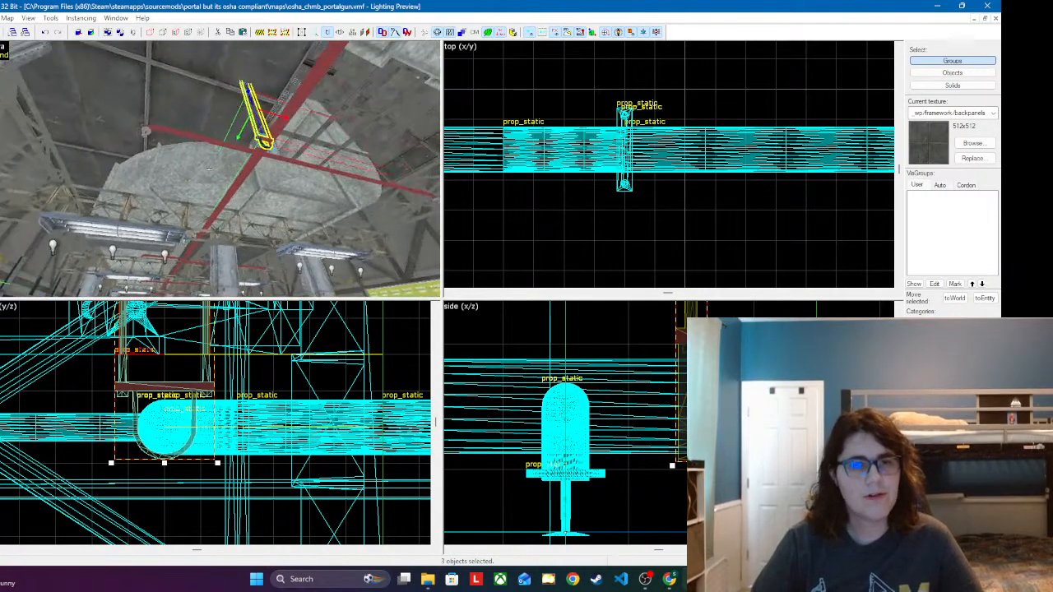
{"action": "key", "text": "z"}
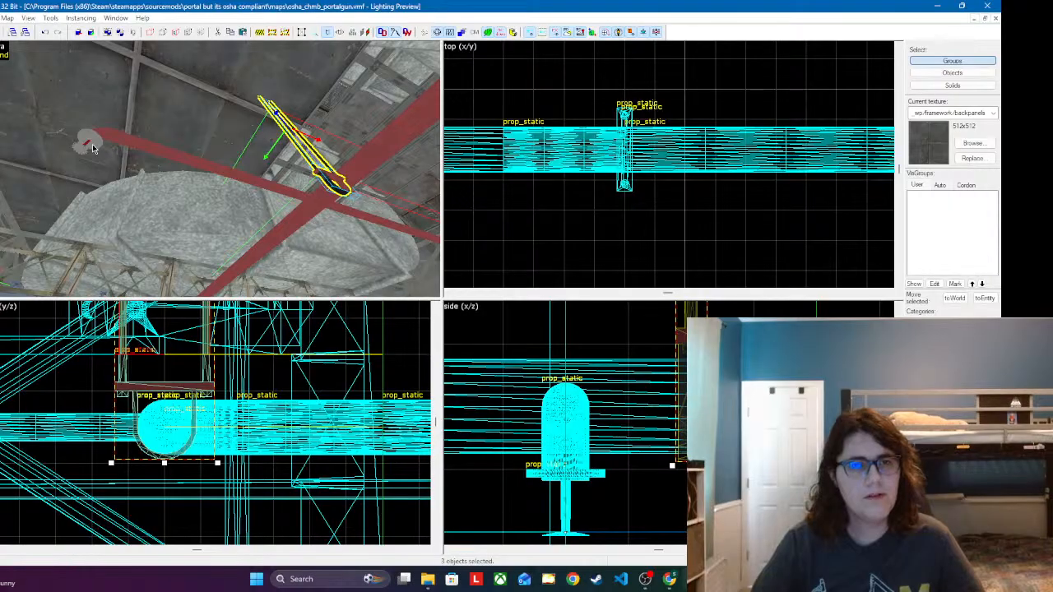
{"action": "left_click", "coordinate": [211, 123]}
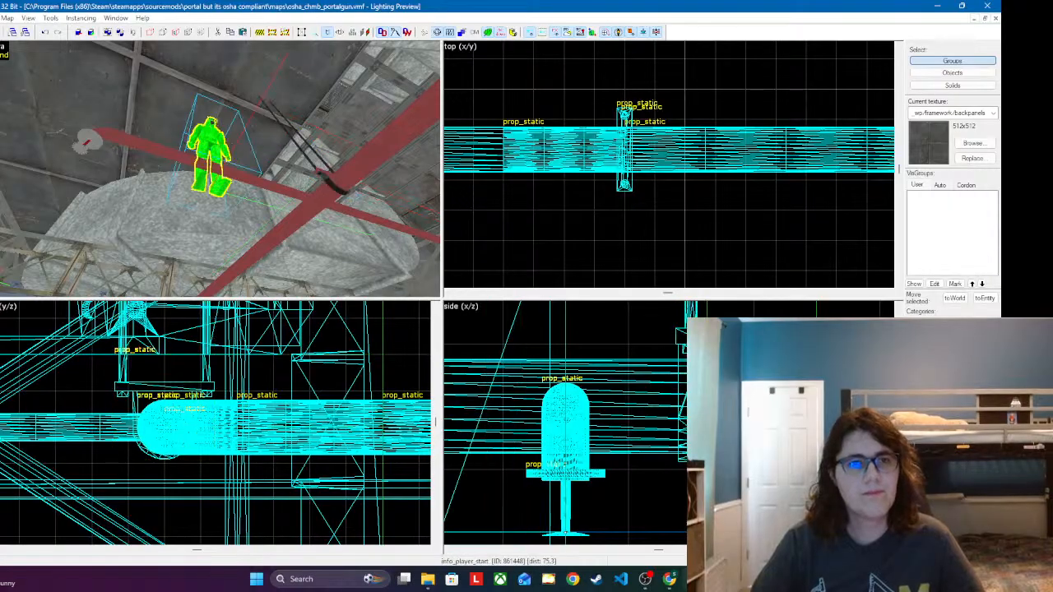
Step: Change the new entity's class from info_player_start to info_particle_system and apply it
{"action": "double_click", "coordinate": [204, 150]}
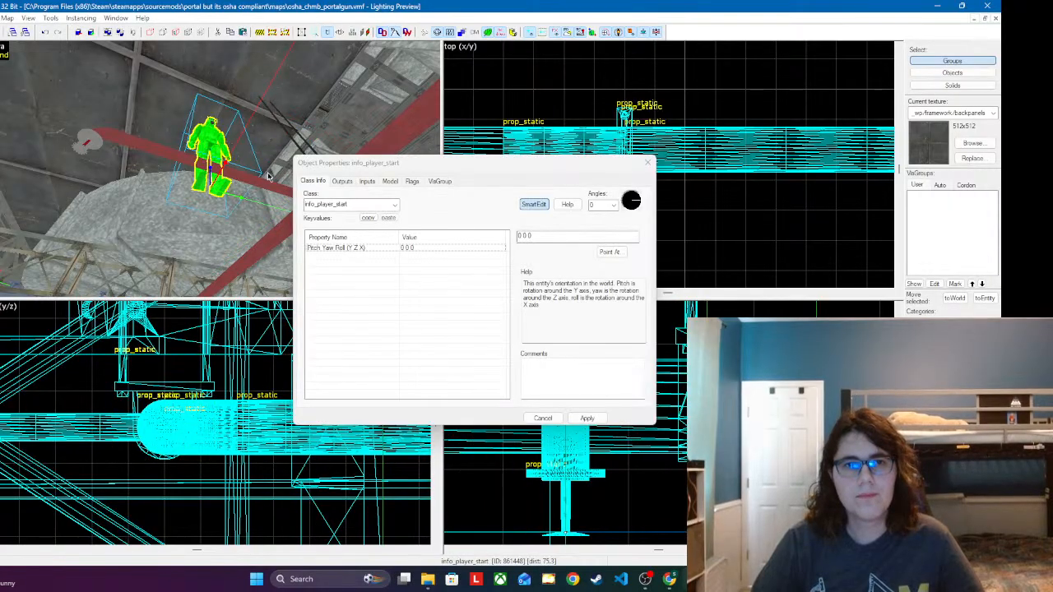
{"action": "left_click", "coordinate": [356, 204]}
{"action": "key", "text": "ctrl+a"}
{"action": "type", "text": "inf"}
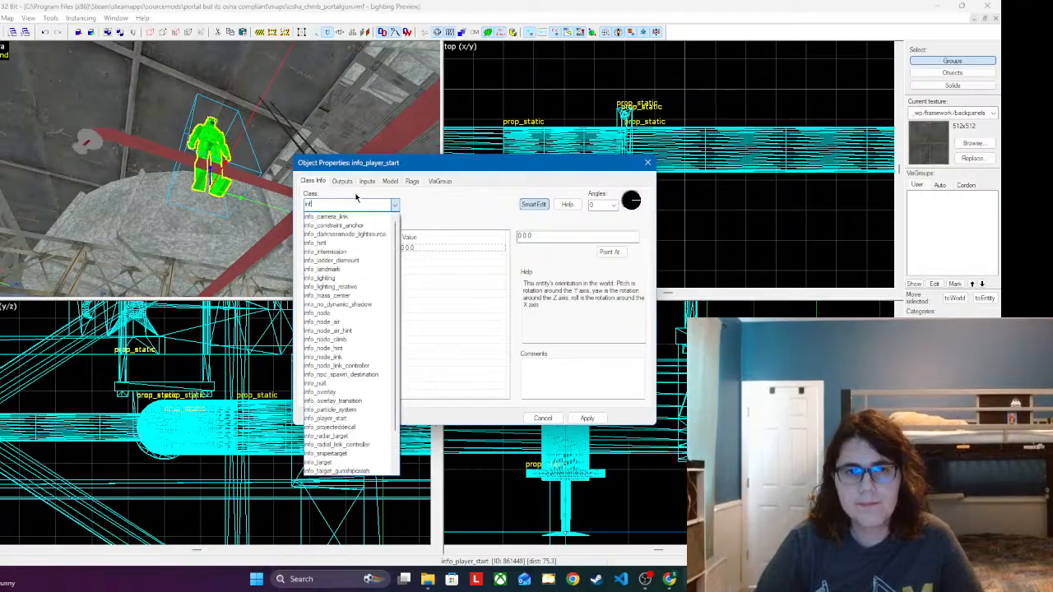
{"action": "type", "text": "o_part"}
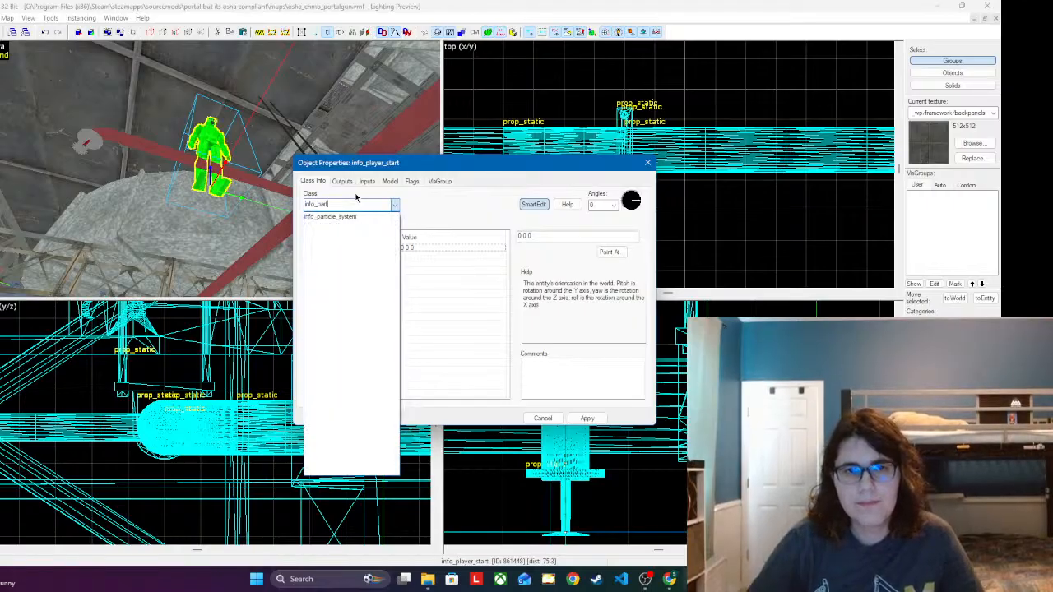
{"action": "key", "text": "Down"}
{"action": "type", "text": "info_par"}
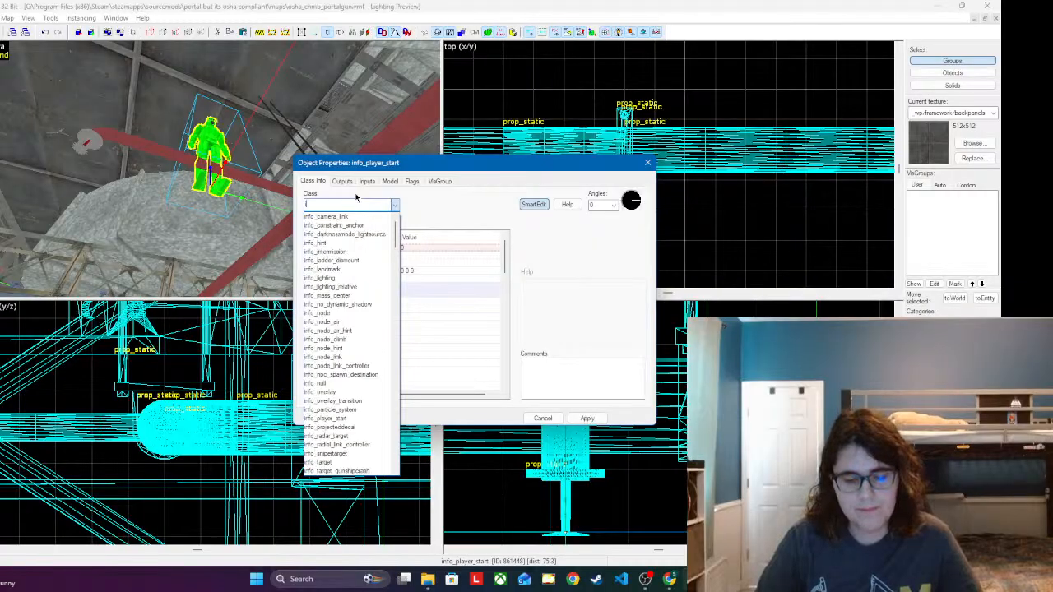
{"action": "type", "text": "ti"}
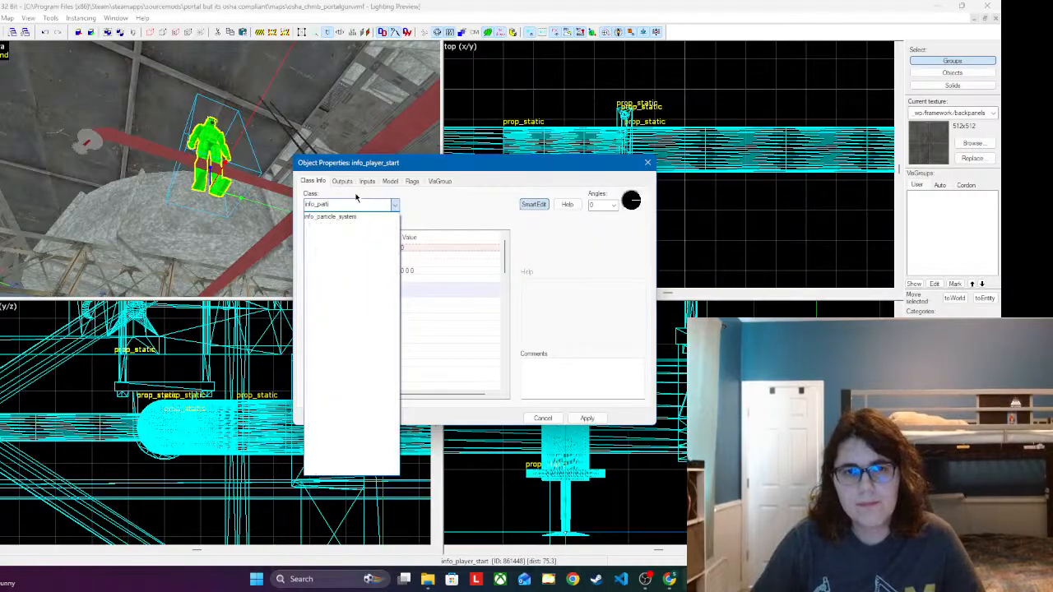
{"action": "key", "text": "Down"}
{"action": "key", "text": "Return"}
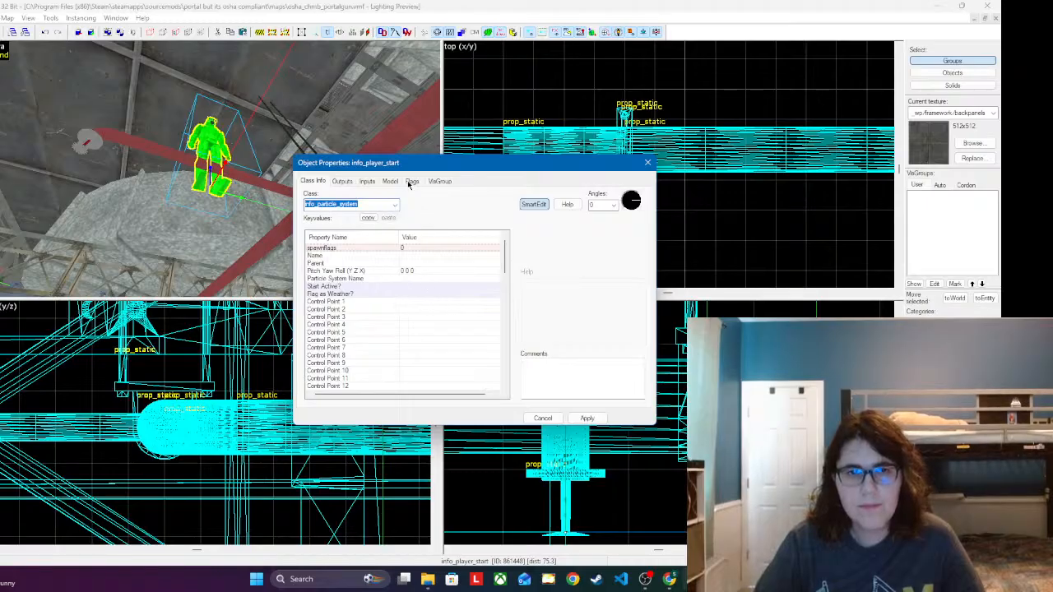
{"action": "left_click_drag", "start_coordinate": [433, 169], "coordinate": [398, 154]}
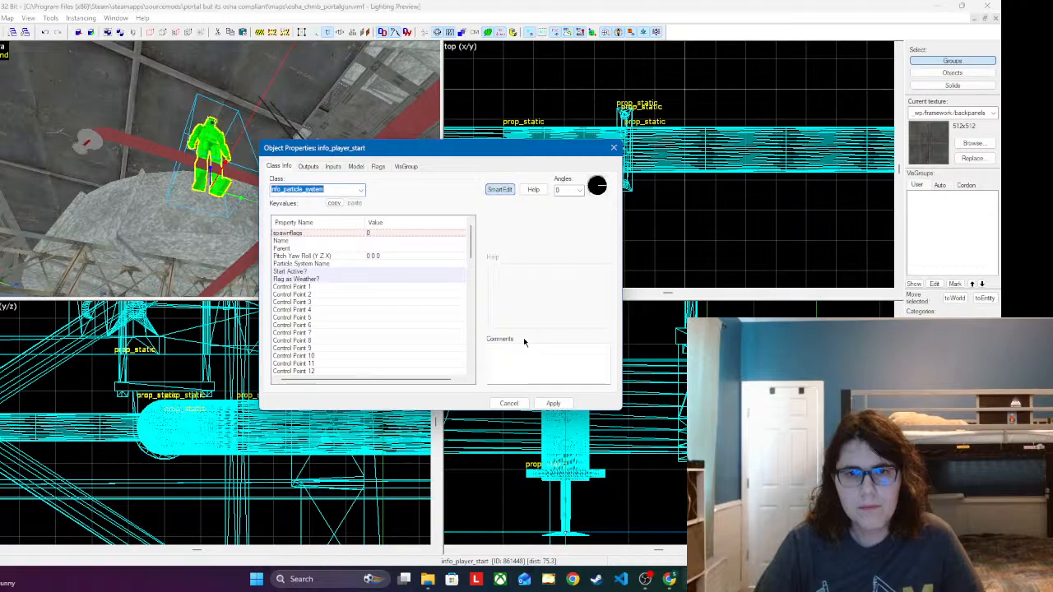
{"action": "left_click", "coordinate": [551, 404]}
Step: Set the entity's particle system to env_fire_large, apply it, and close its properties
{"action": "left_click", "coordinate": [407, 258]}
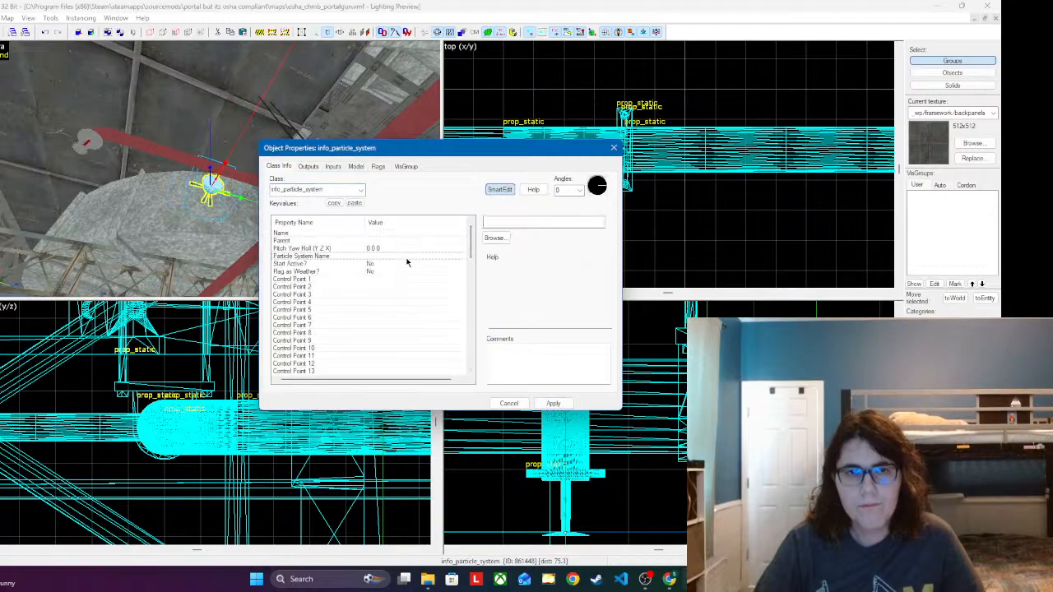
{"action": "left_click", "coordinate": [494, 237]}
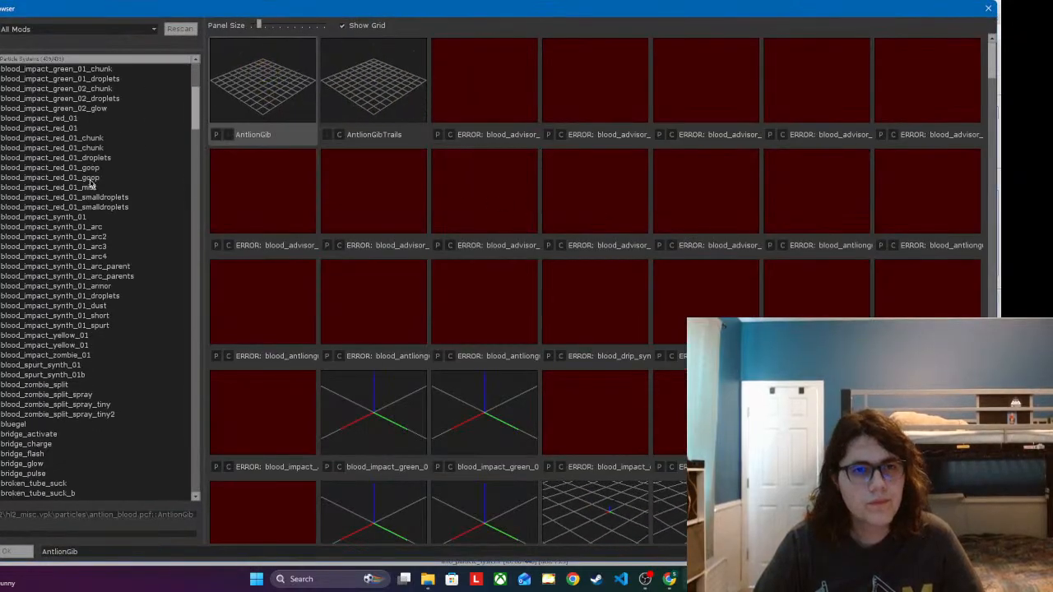
{"action": "scroll", "coordinate": [90, 186], "scroll_direction": "down", "scroll_amount": 20}
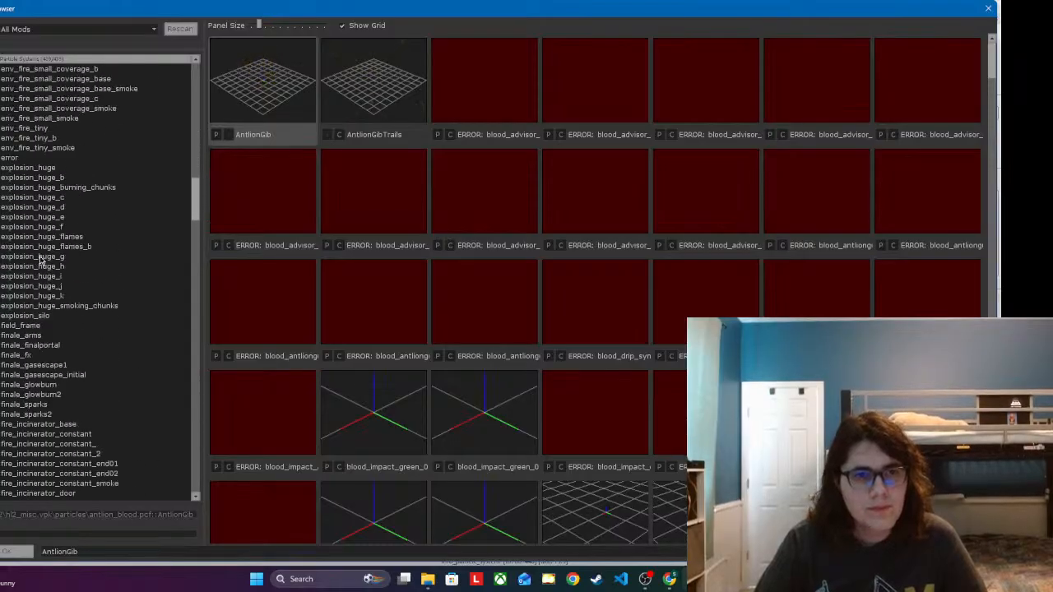
{"action": "scroll", "coordinate": [40, 260], "scroll_direction": "up", "scroll_amount": 4}
{"action": "left_click", "coordinate": [37, 167]}
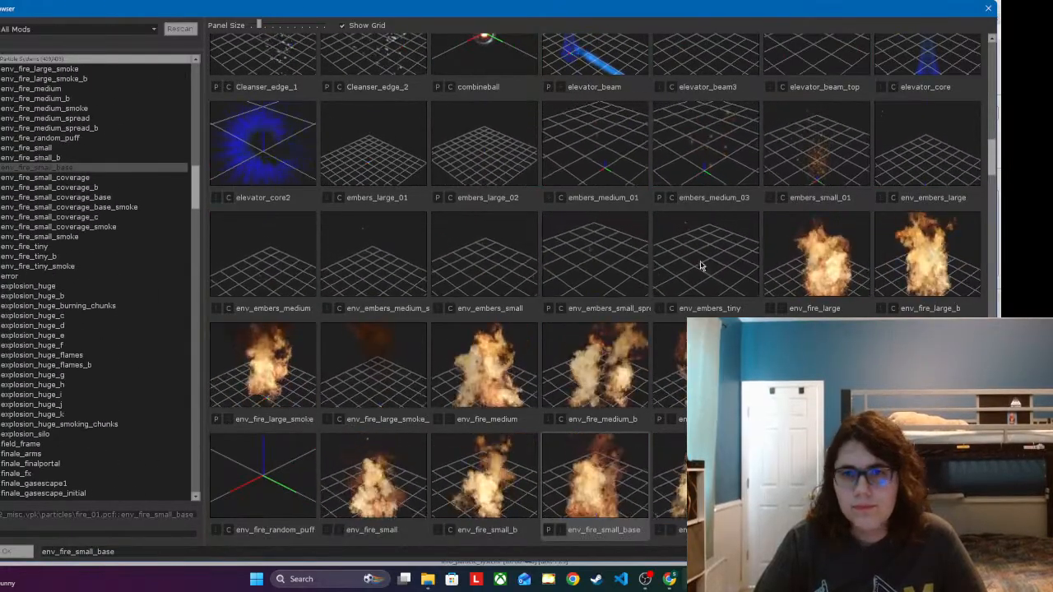
{"action": "left_click", "coordinate": [810, 262]}
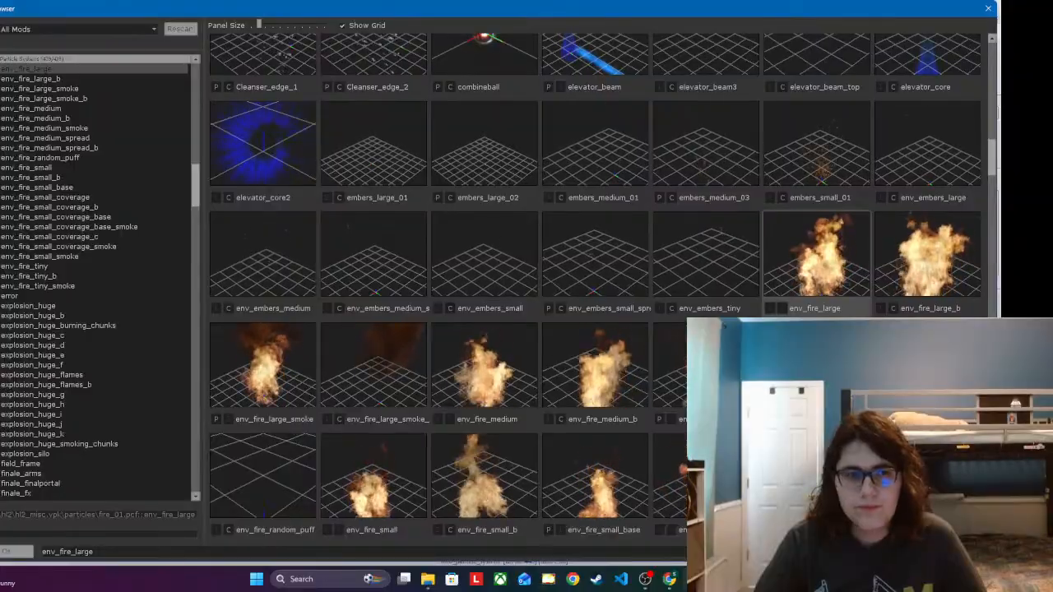
{"action": "left_click", "coordinate": [17, 552]}
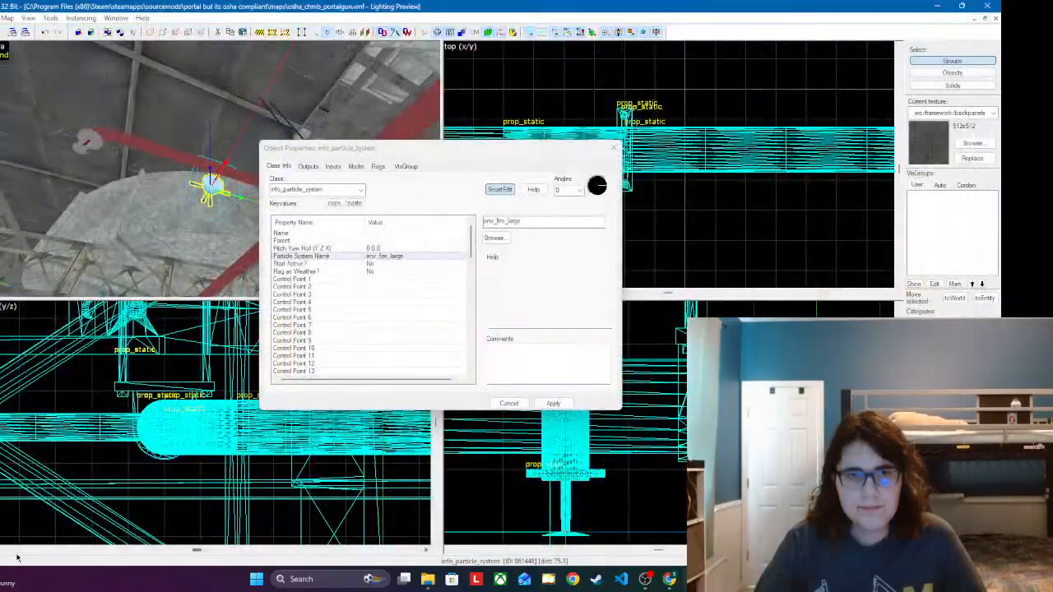
{"action": "left_click", "coordinate": [554, 403]}
{"action": "left_click", "coordinate": [612, 148]}
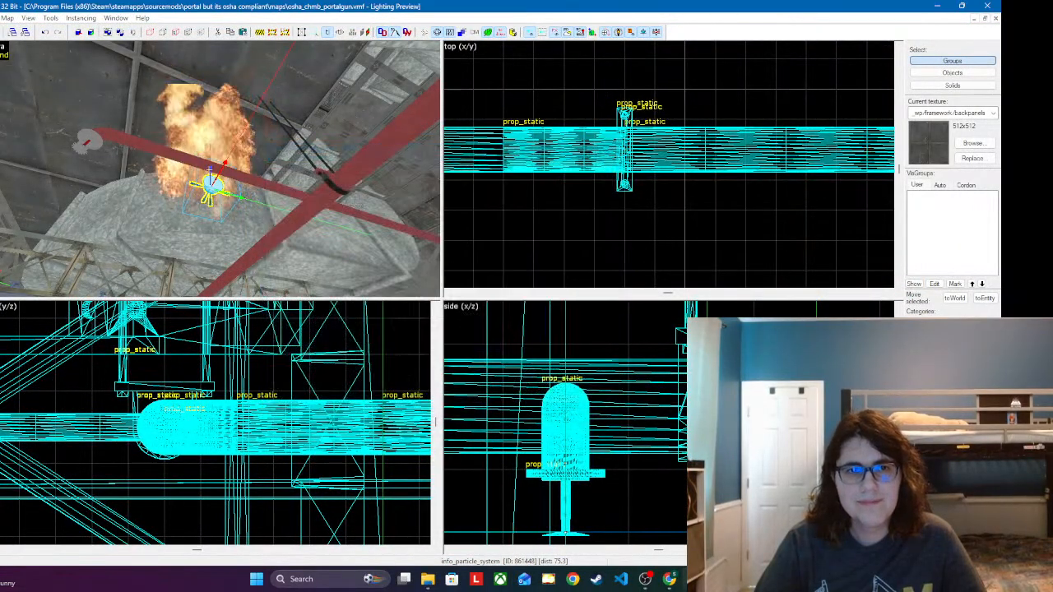
Step: Examine the fire particle effect beside the red pipes from several angles and in the x/z view
{"action": "key", "text": "s"}
{"action": "key", "text": "w"}
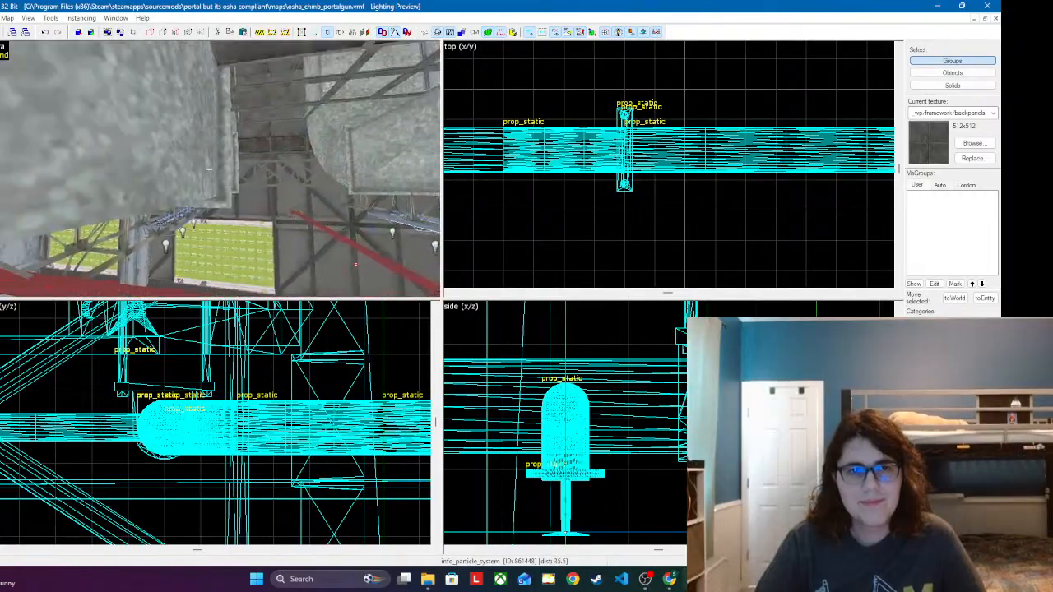
{"action": "key", "text": "s"}
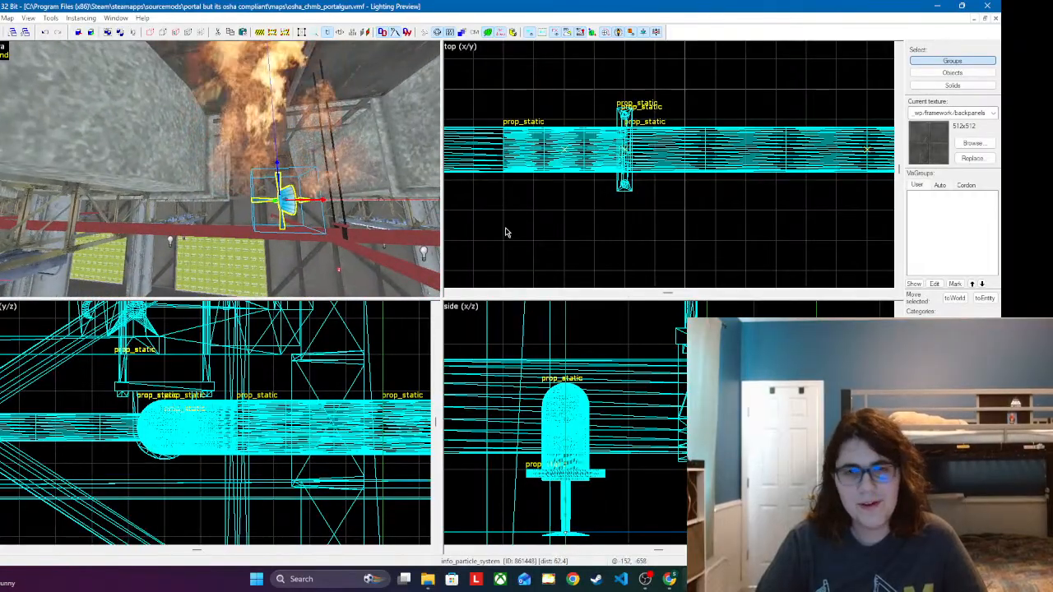
{"action": "scroll", "coordinate": [690, 353], "scroll_direction": "down", "scroll_amount": 10}
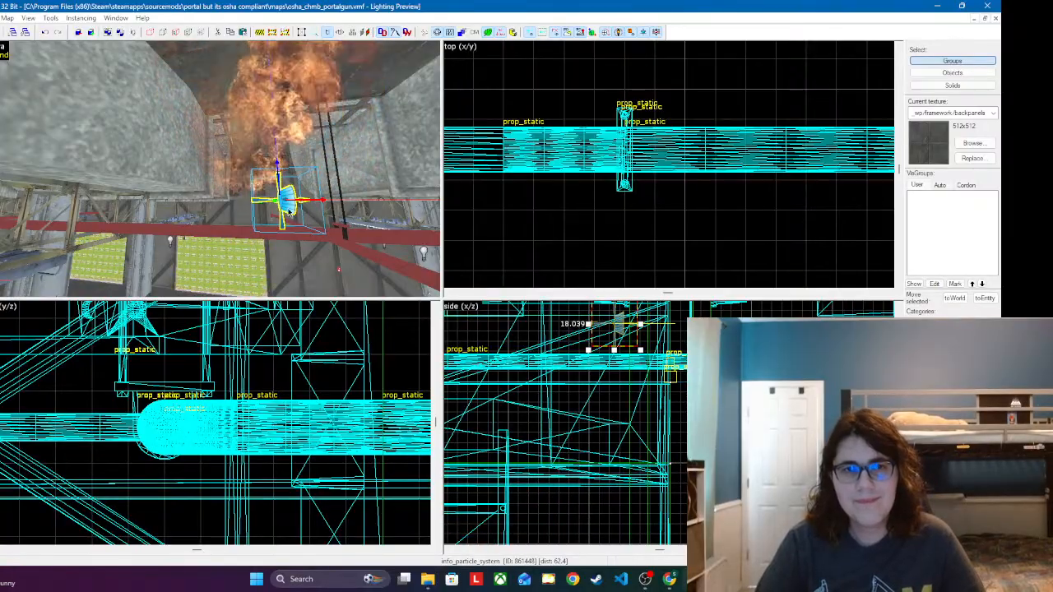
{"action": "key", "text": "z"}
{"action": "key", "text": "s"}
{"action": "key", "text": "w"}
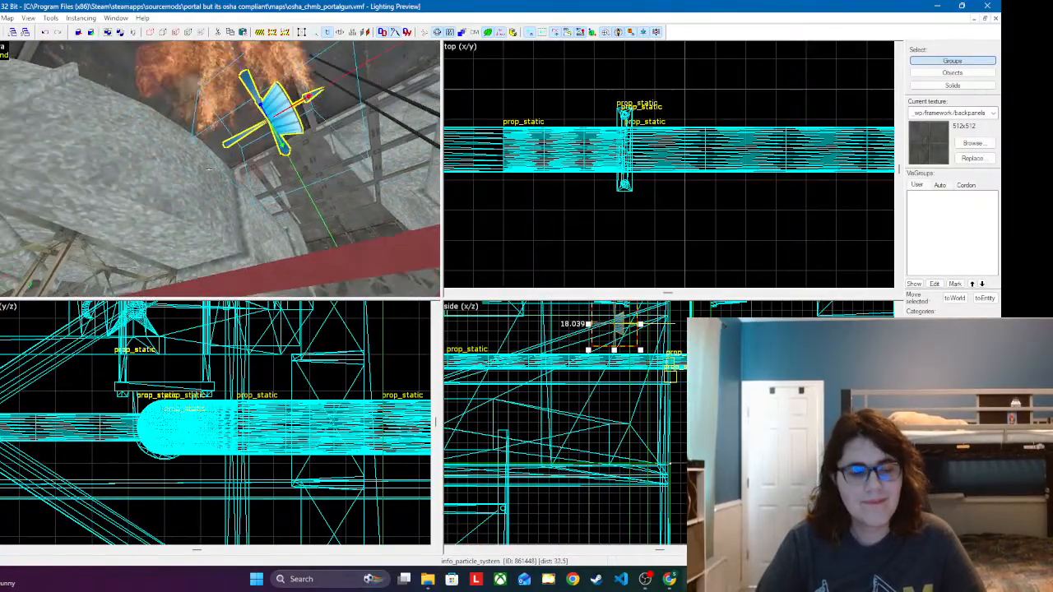
Step: Delete the info_particle_system fire entity from beside the red pipe branch
{"action": "key", "text": "s"}
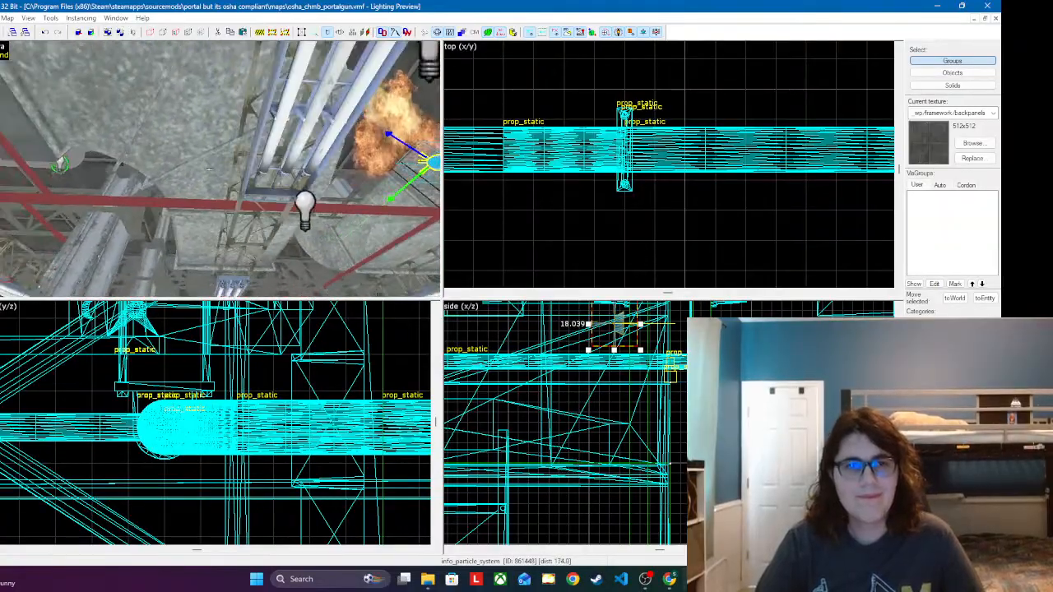
{"action": "key", "text": "w"}
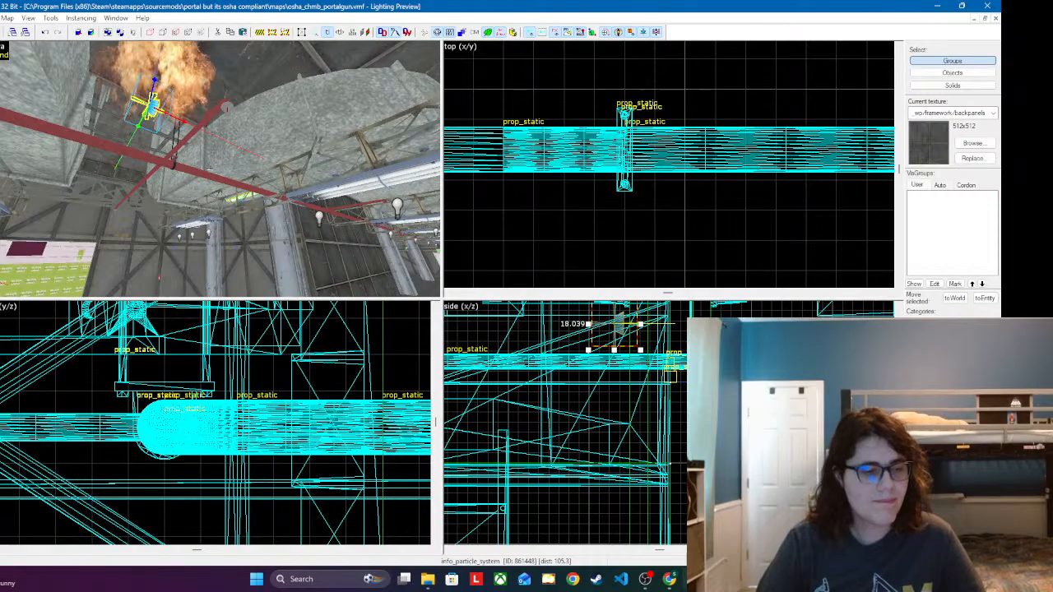
{"action": "key", "text": "a"}
{"action": "key", "text": "z"}
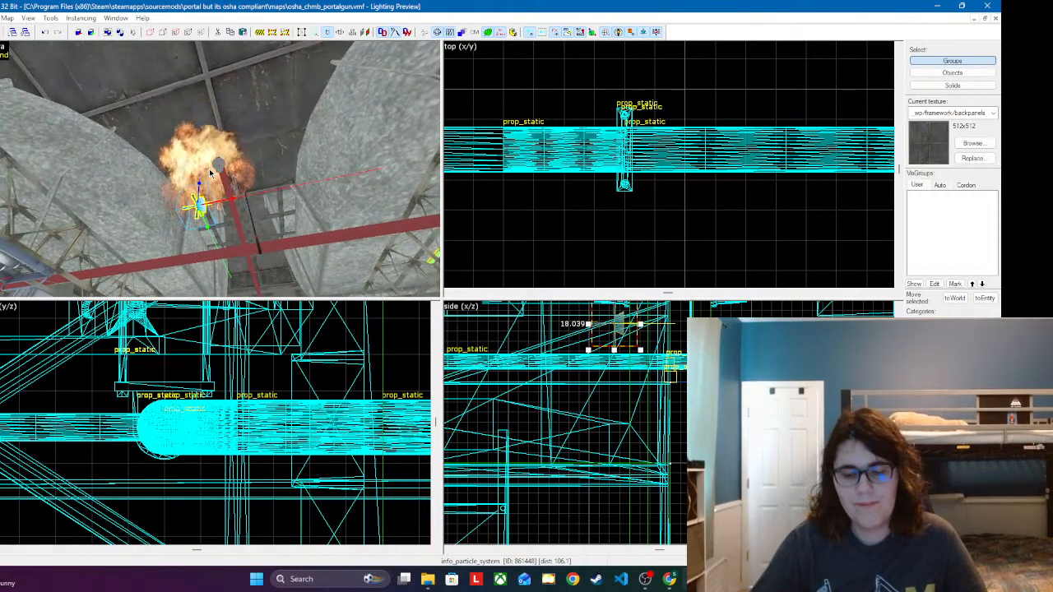
{"action": "key", "text": "Delete"}
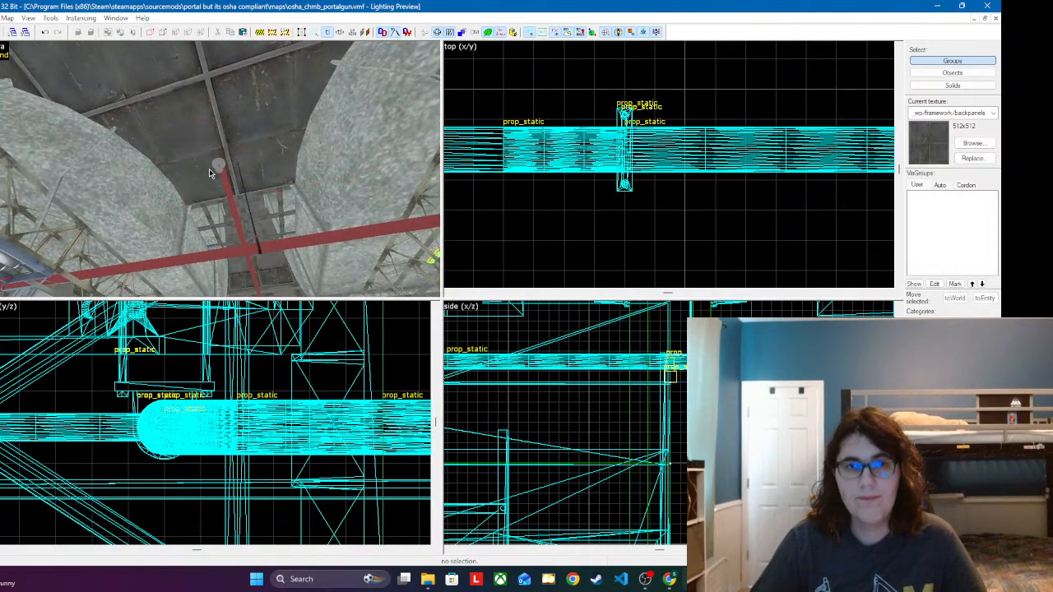
Step: Paste a copy of the hanger at the next red pipe crossing and raise it in the y/z view until its loop wraps the pipe
{"action": "key", "text": "z"}
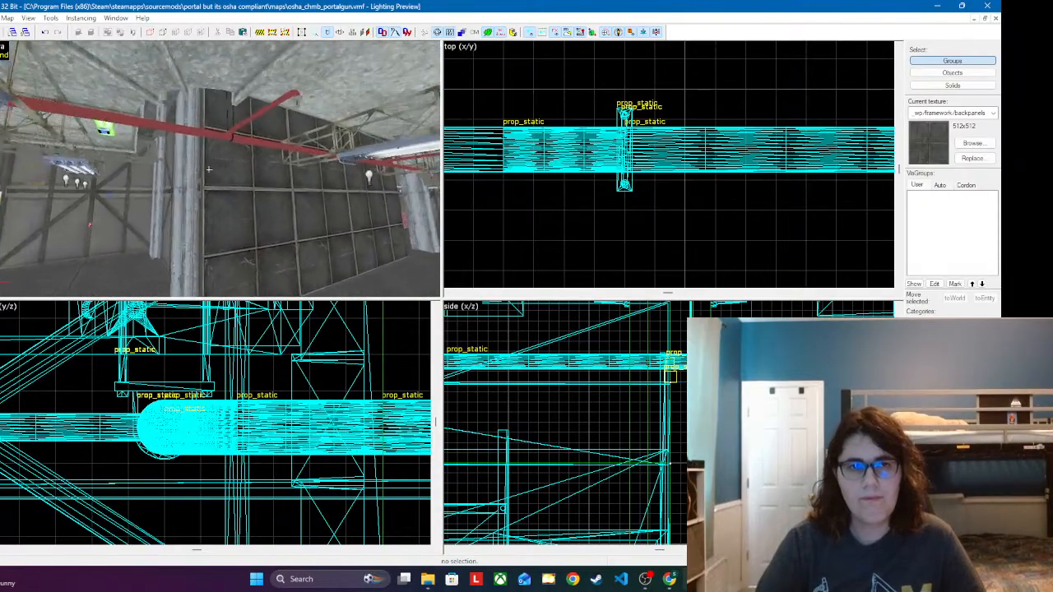
{"action": "key", "text": "w"}
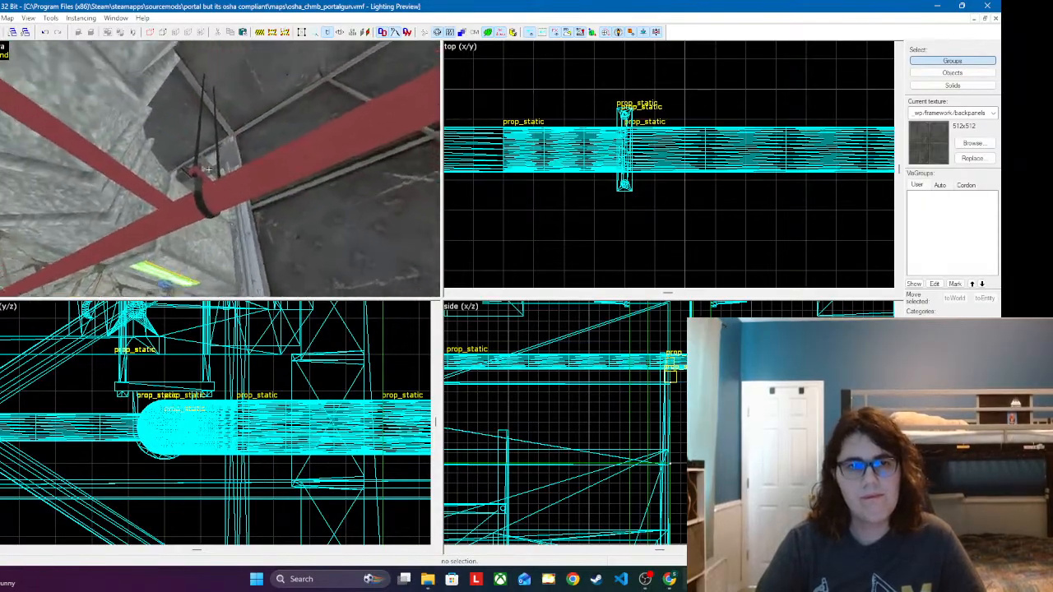
{"action": "key", "text": "w"}
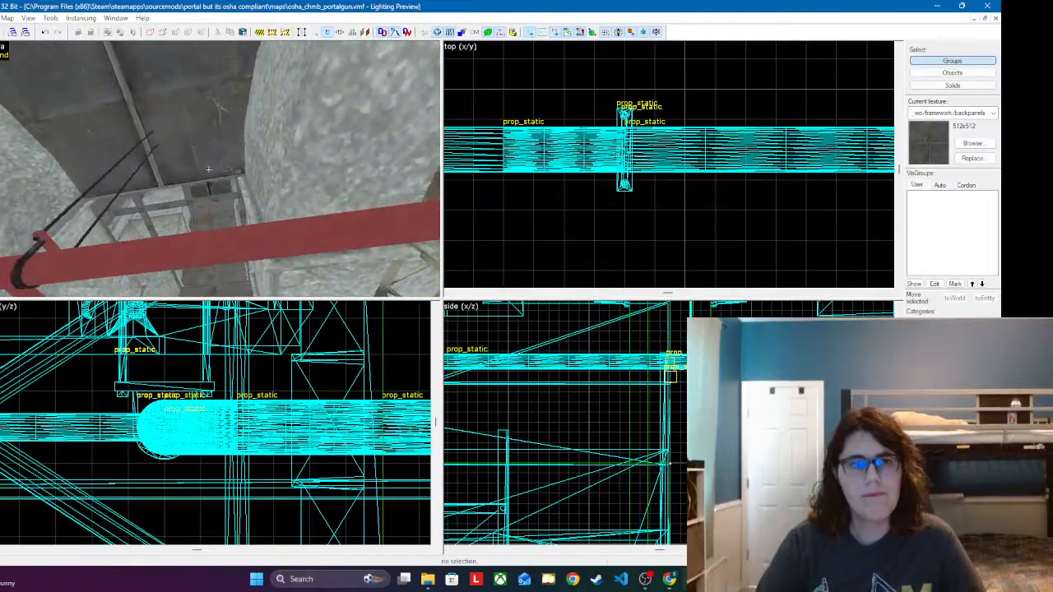
{"action": "key", "text": "s"}
{"action": "key", "text": "w"}
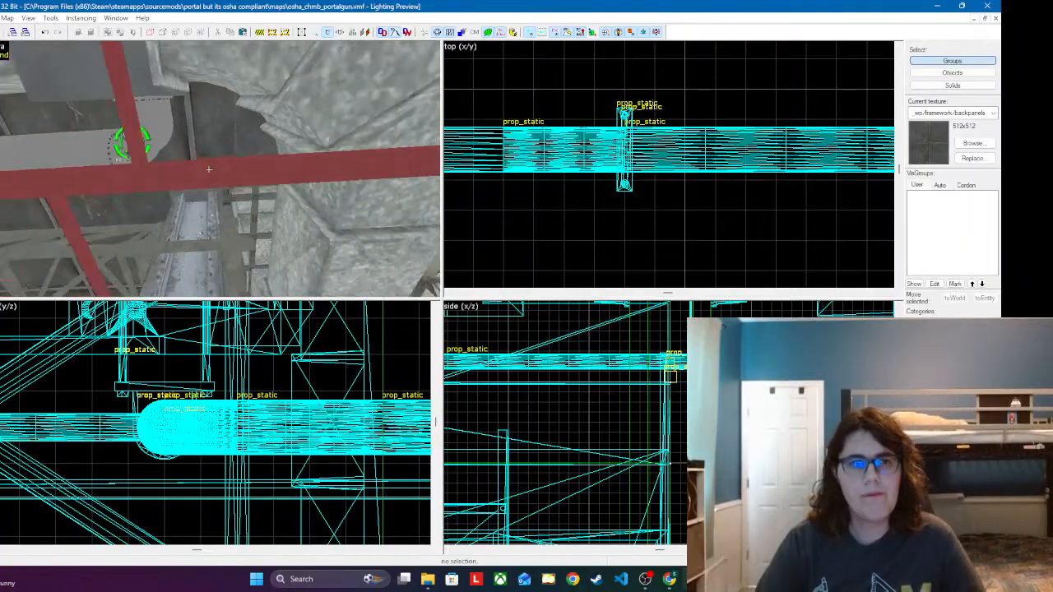
{"action": "key", "text": "z"}
{"action": "left_click", "coordinate": [209, 174]}
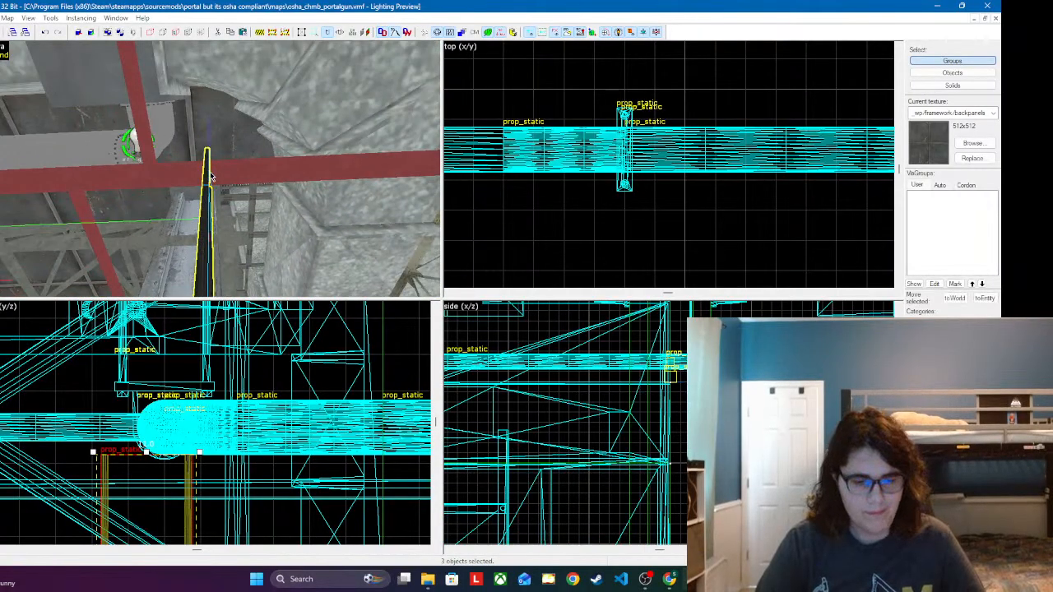
{"action": "left_click_drag", "start_coordinate": [176, 465], "coordinate": [146, 365]}
{"action": "left_click_drag", "start_coordinate": [161, 483], "coordinate": [156, 354]}
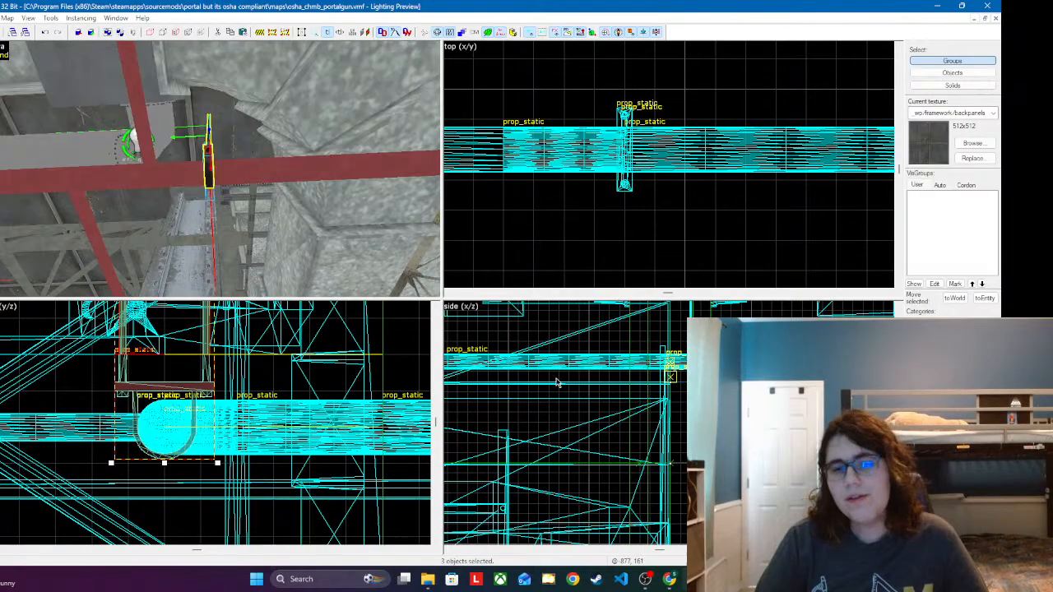
Step: Shift the pasted hanger slightly along the red pipe in the x/z view, away from the crossing
{"action": "scroll", "coordinate": [515, 394], "scroll_direction": "up", "scroll_amount": 4}
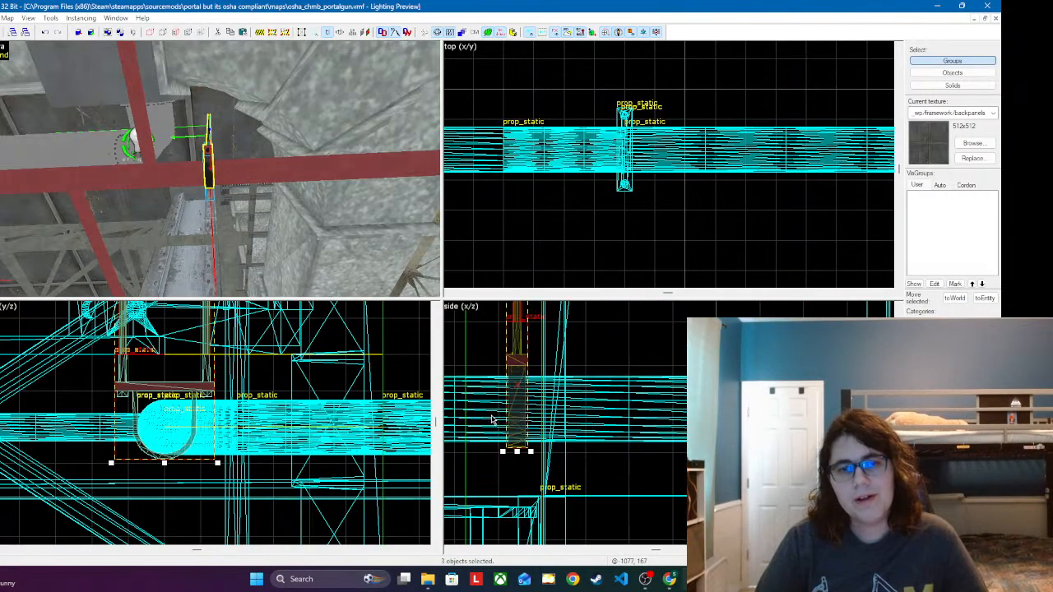
{"action": "left_click_drag", "start_coordinate": [515, 394], "coordinate": [568, 393]}
{"action": "scroll", "coordinate": [568, 394], "scroll_direction": "down", "scroll_amount": 2}
{"action": "middle_click_drag", "start_coordinate": [568, 393], "coordinate": [768, 380]}
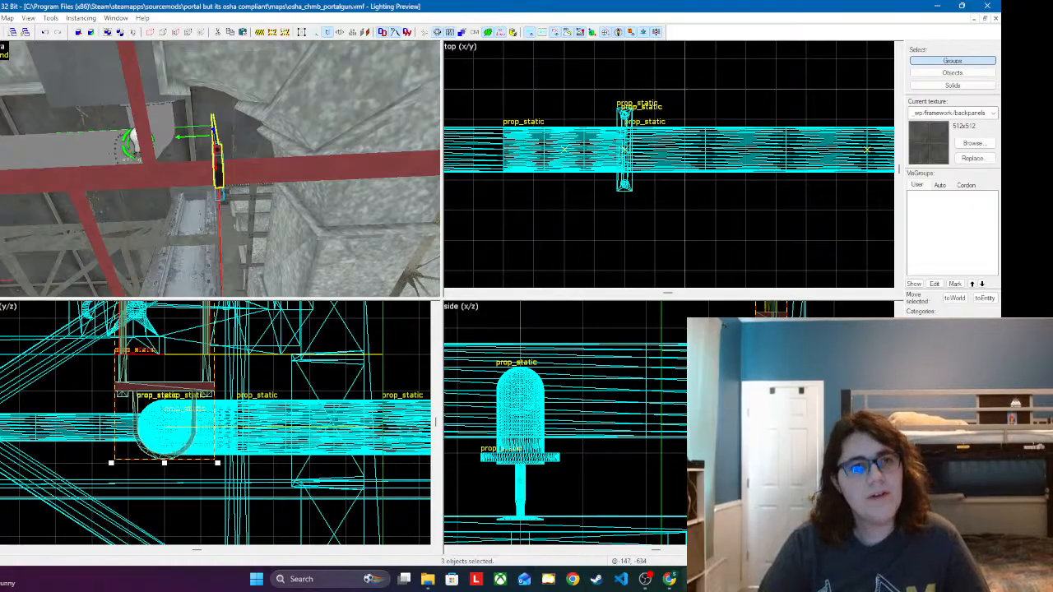
Step: Find turret_town.vmf in the maps folder and open it
{"action": "left_click", "coordinate": [0, 18]}
{"action": "left_click", "coordinate": [17, 43]}
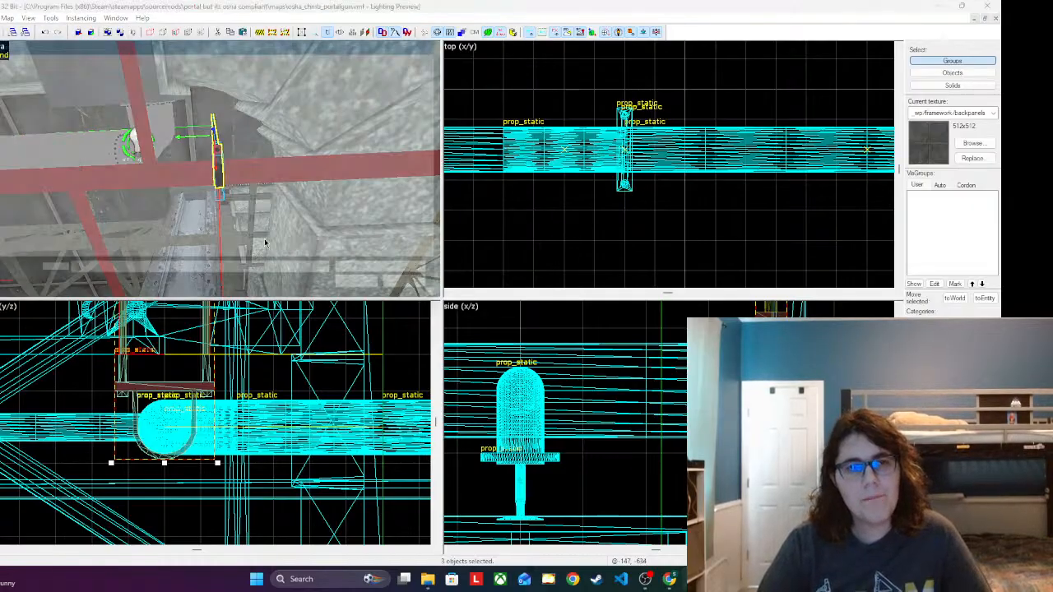
{"action": "scroll", "coordinate": [277, 233], "scroll_direction": "down", "scroll_amount": 10}
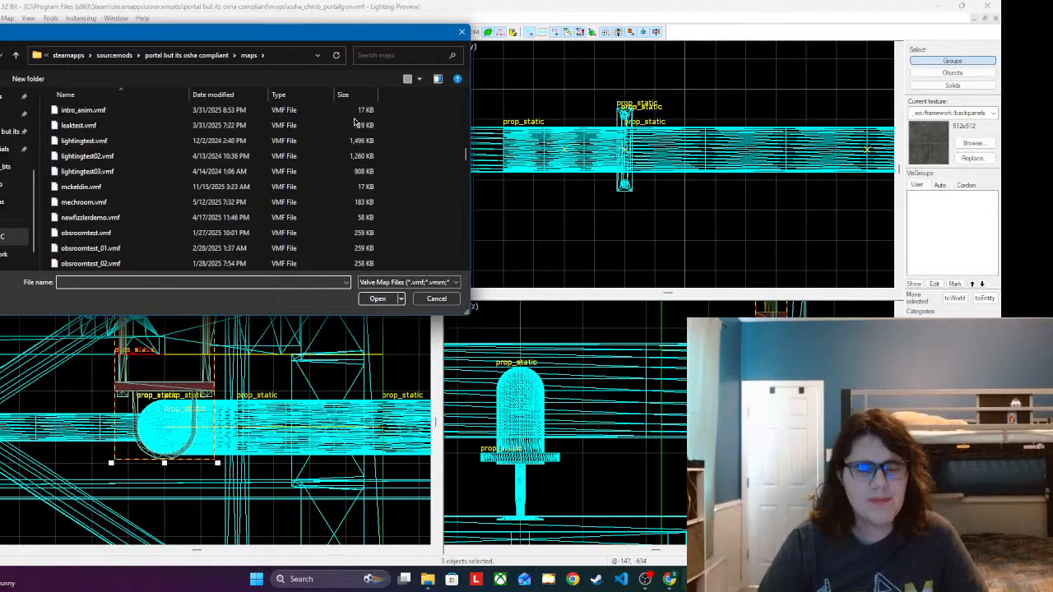
{"action": "scroll", "coordinate": [354, 123], "scroll_direction": "down", "scroll_amount": 3}
{"action": "scroll", "coordinate": [445, 205], "scroll_direction": "down", "scroll_amount": 4}
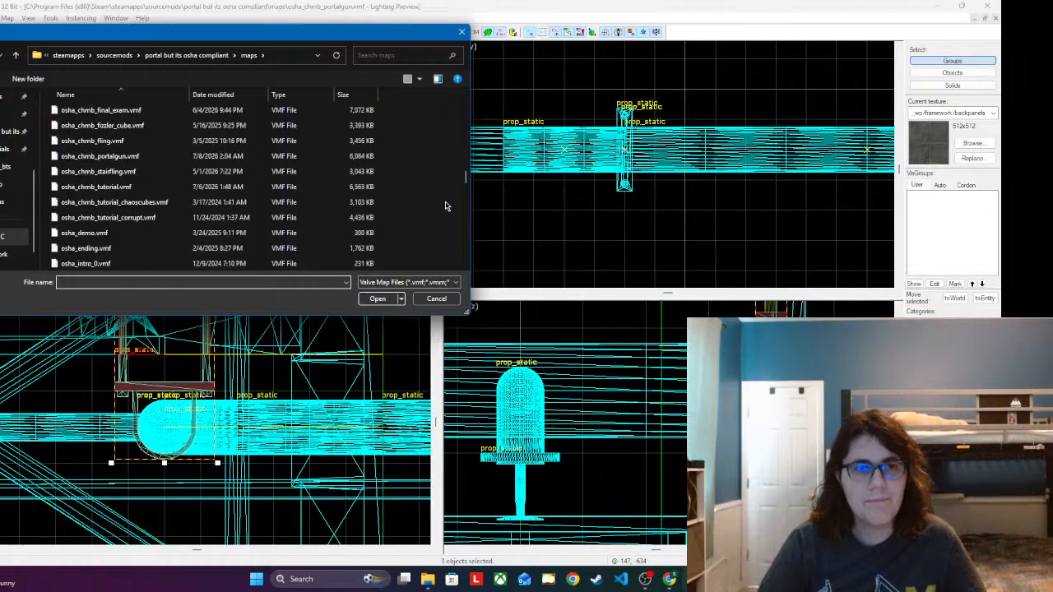
{"action": "scroll", "coordinate": [411, 207], "scroll_direction": "down", "scroll_amount": 5}
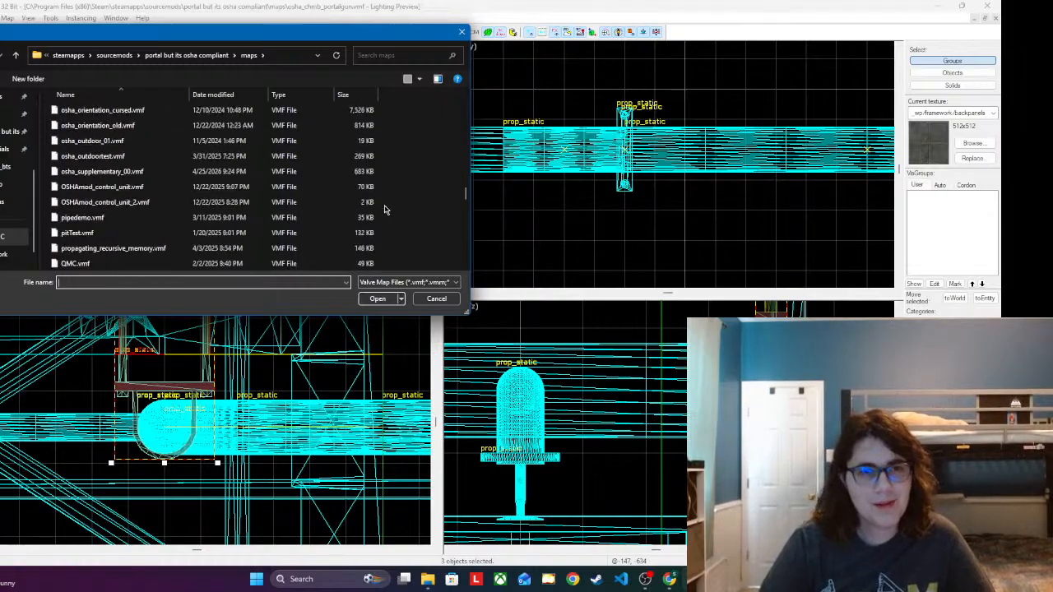
{"action": "scroll", "coordinate": [346, 222], "scroll_direction": "down", "scroll_amount": 1}
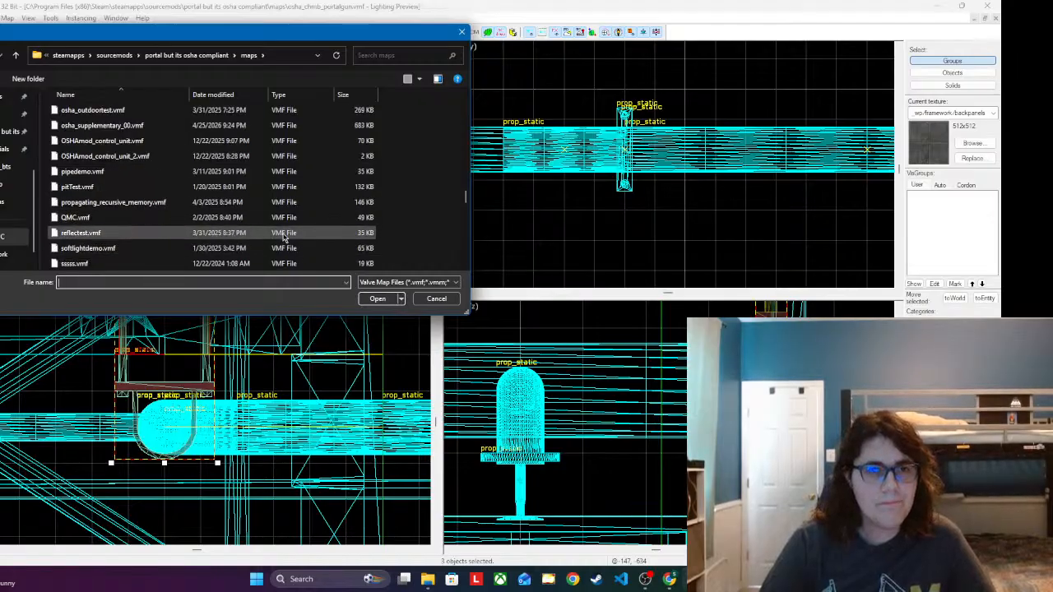
{"action": "scroll", "coordinate": [284, 237], "scroll_direction": "down", "scroll_amount": 1}
{"action": "scroll", "coordinate": [214, 223], "scroll_direction": "down", "scroll_amount": 4}
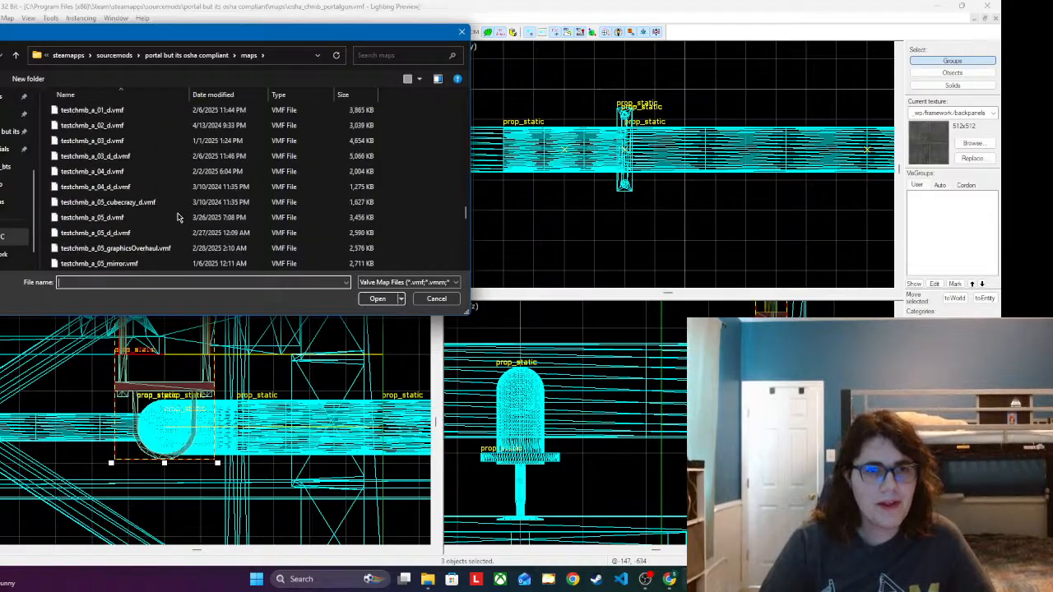
{"action": "scroll", "coordinate": [181, 215], "scroll_direction": "down", "scroll_amount": 10}
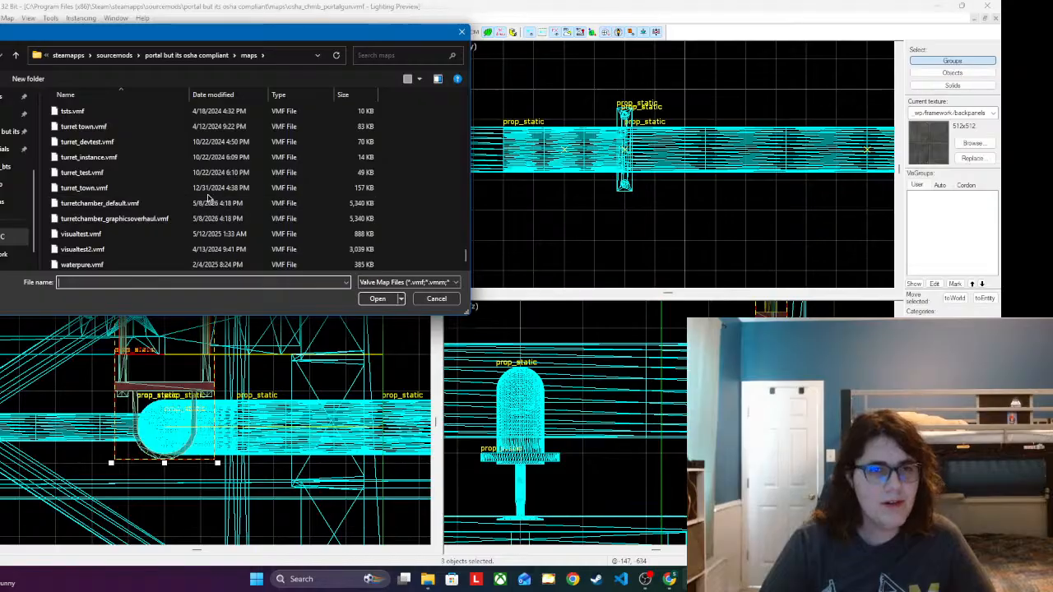
{"action": "double_click", "coordinate": [167, 186]}
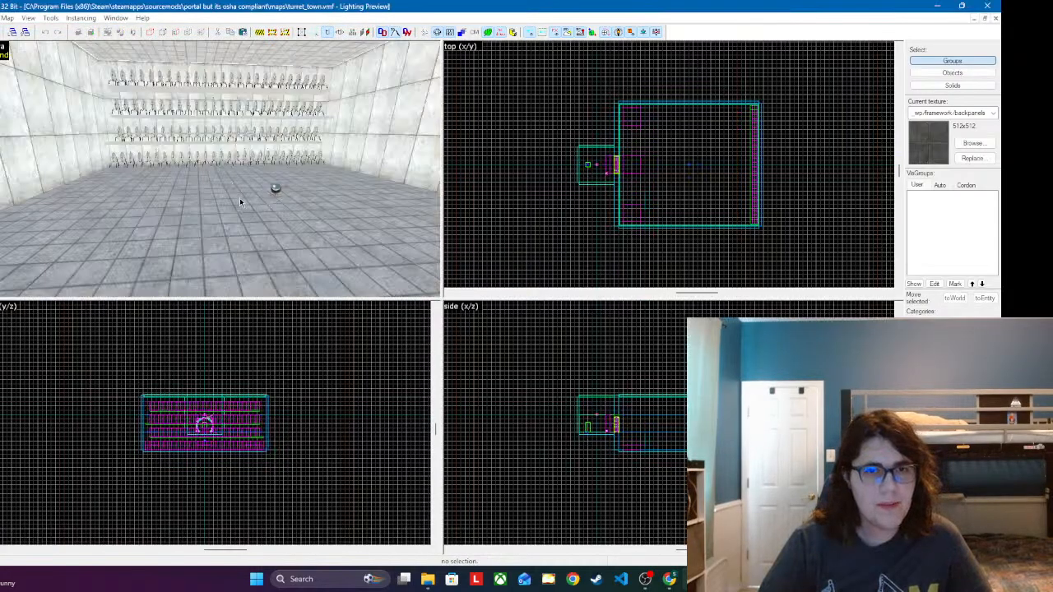
Step: Examine the shelved rows of turrets from a distance and up close, and return to the osha_chmb_portalgun map
{"action": "key", "text": "z"}
{"action": "key", "text": "w"}
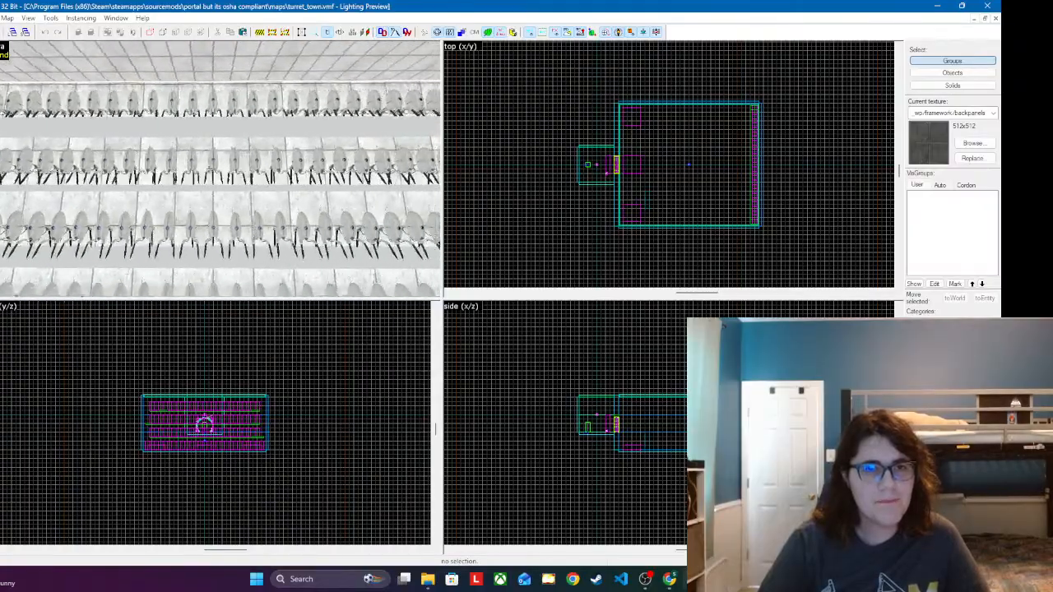
{"action": "key", "text": "d"}
{"action": "key", "text": "a"}
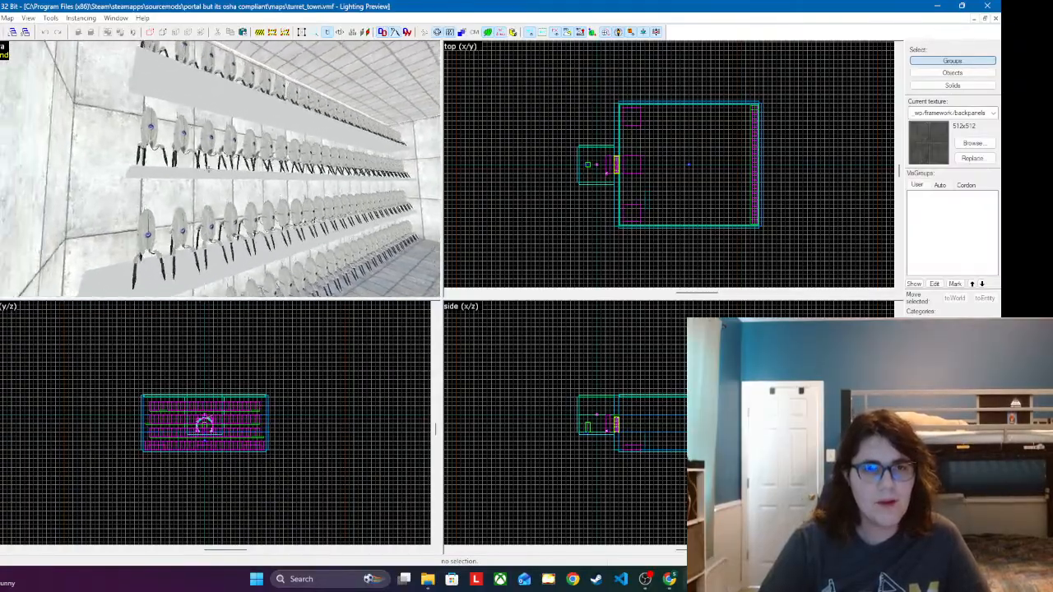
{"action": "key", "text": "w"}
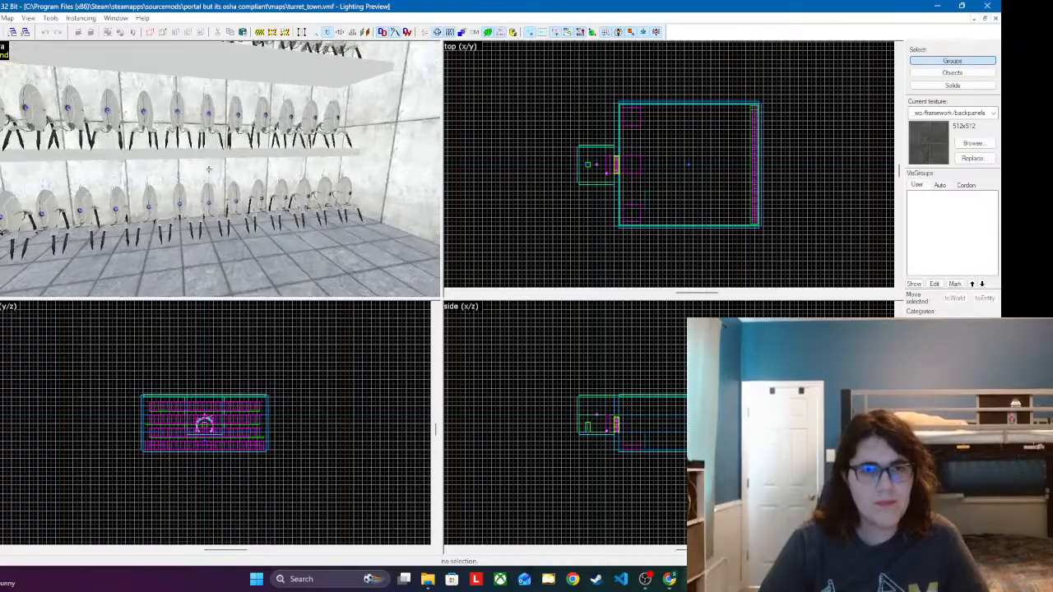
{"action": "key", "text": "w"}
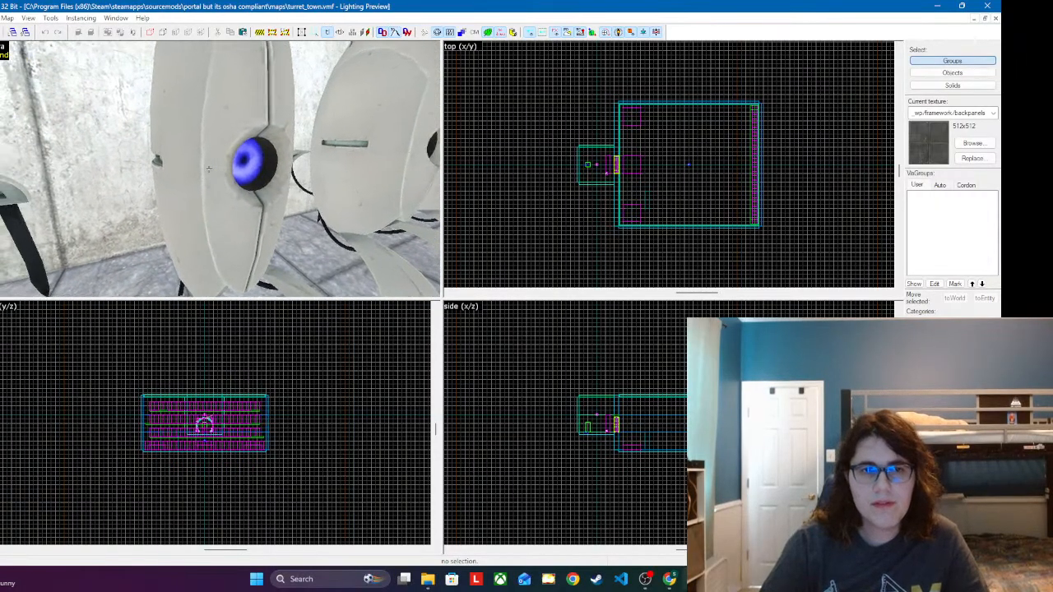
{"action": "key", "text": "d"}
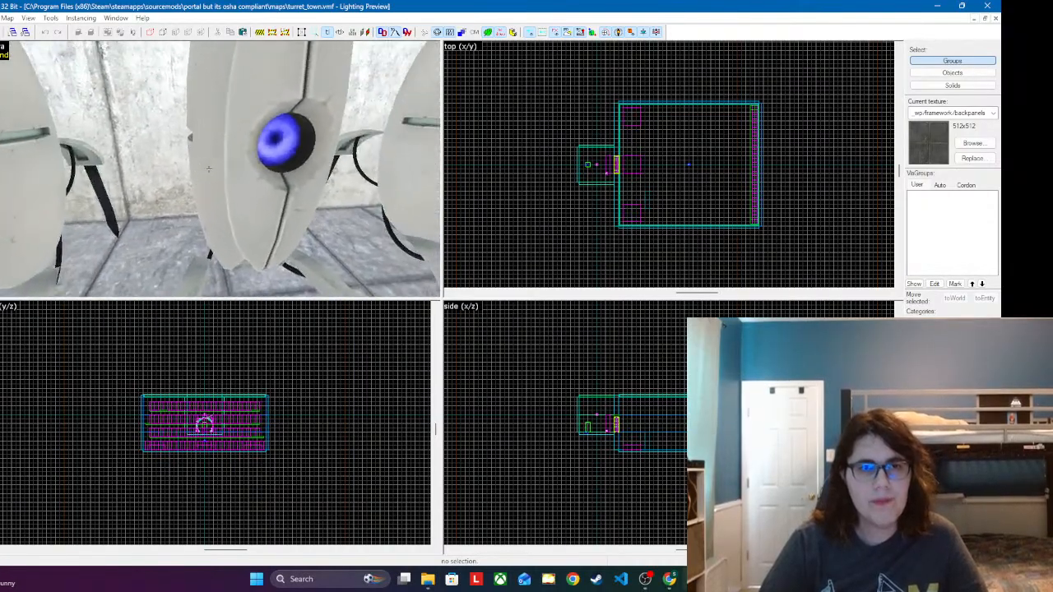
{"action": "key", "text": "s"}
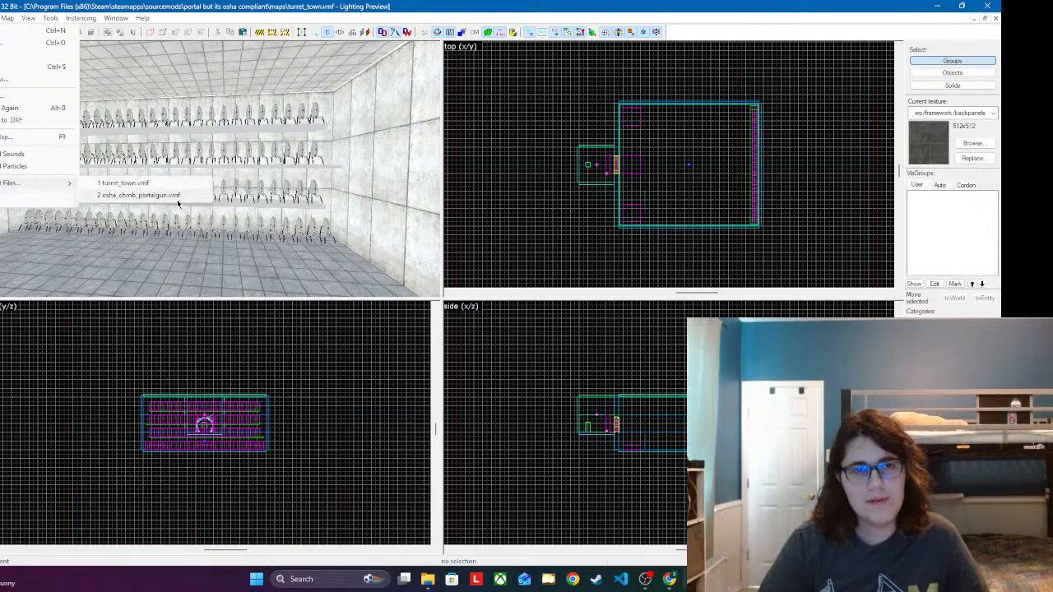
{"action": "left_click", "coordinate": [178, 201]}
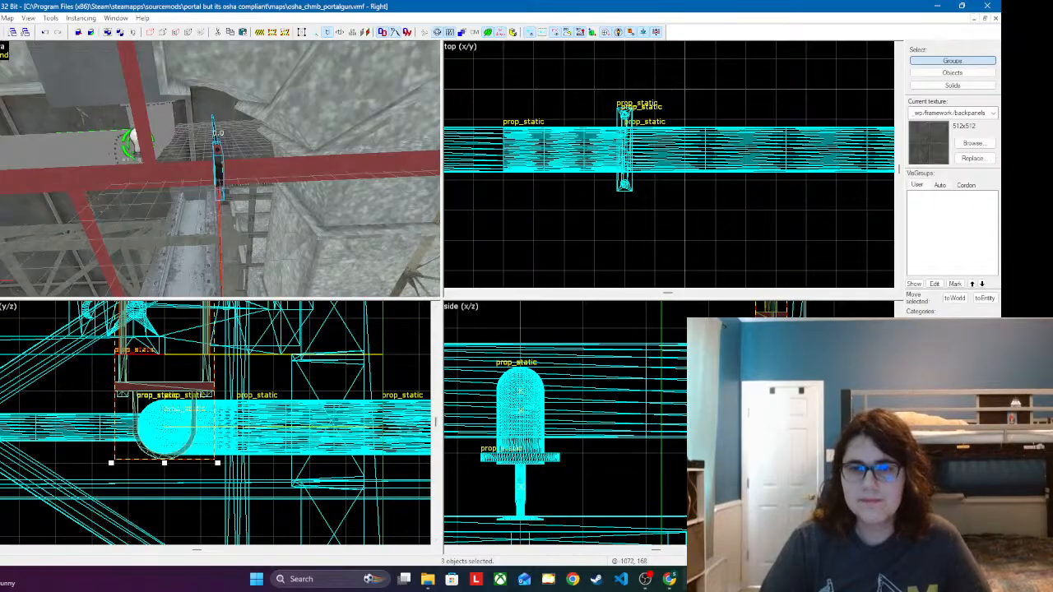
Step: Paste another hanger at a further red pipe crossing, raise it around the pipe, and nudge it along the pipe toward the crossing
{"action": "key", "text": "z"}
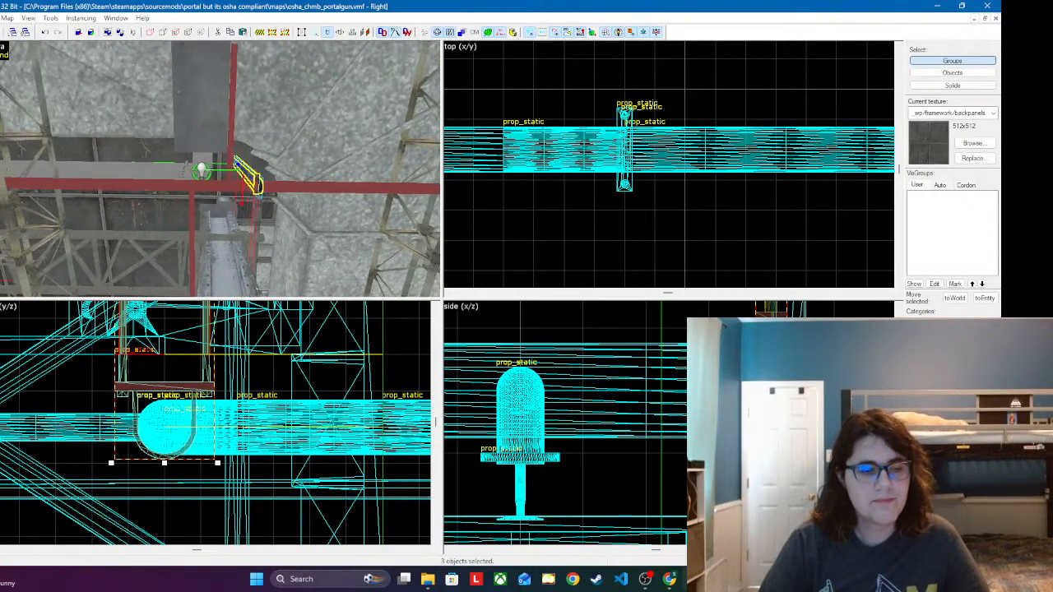
{"action": "key", "text": "w"}
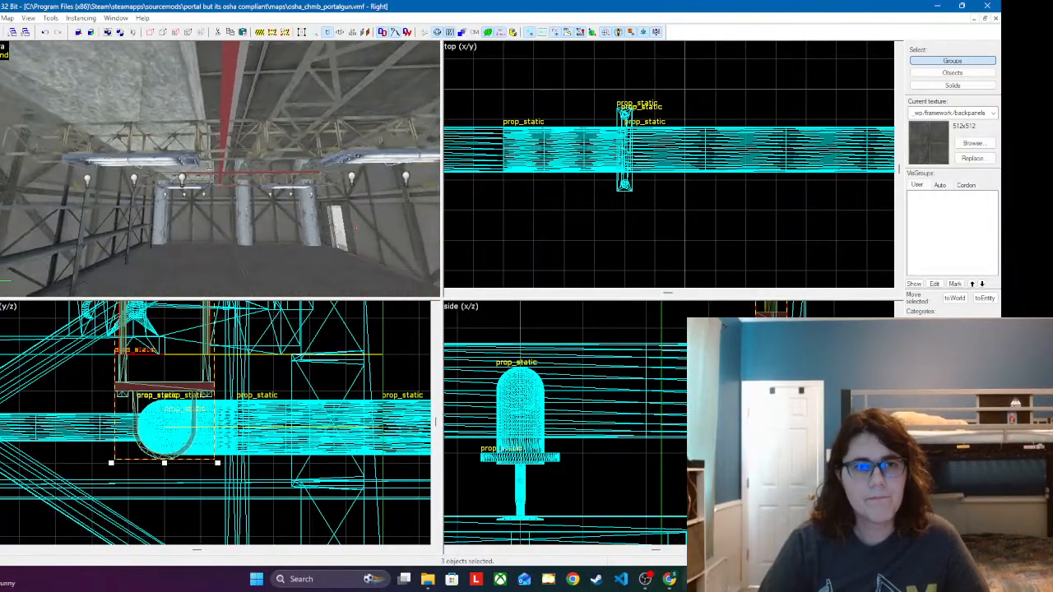
{"action": "key", "text": "z"}
{"action": "left_click", "coordinate": [181, 171]}
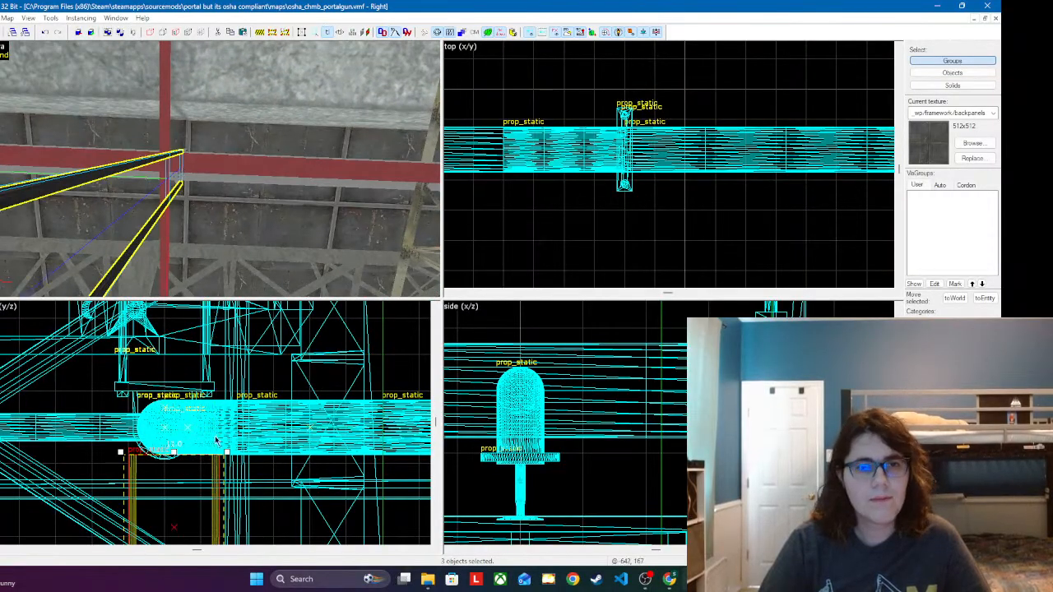
{"action": "left_click_drag", "start_coordinate": [216, 442], "coordinate": [190, 369]}
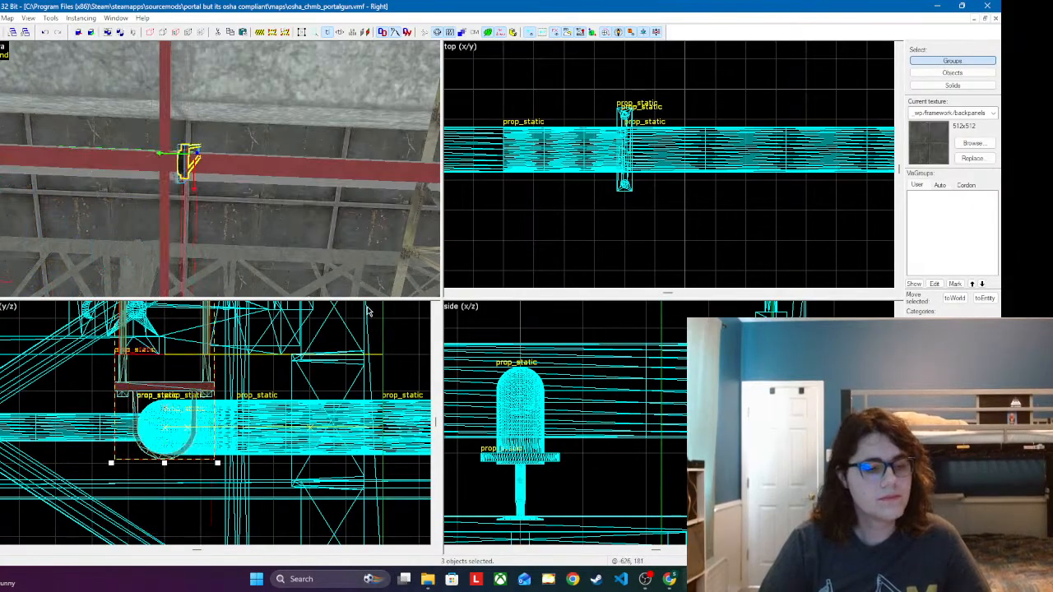
{"action": "scroll", "coordinate": [494, 444], "scroll_direction": "down", "scroll_amount": 5}
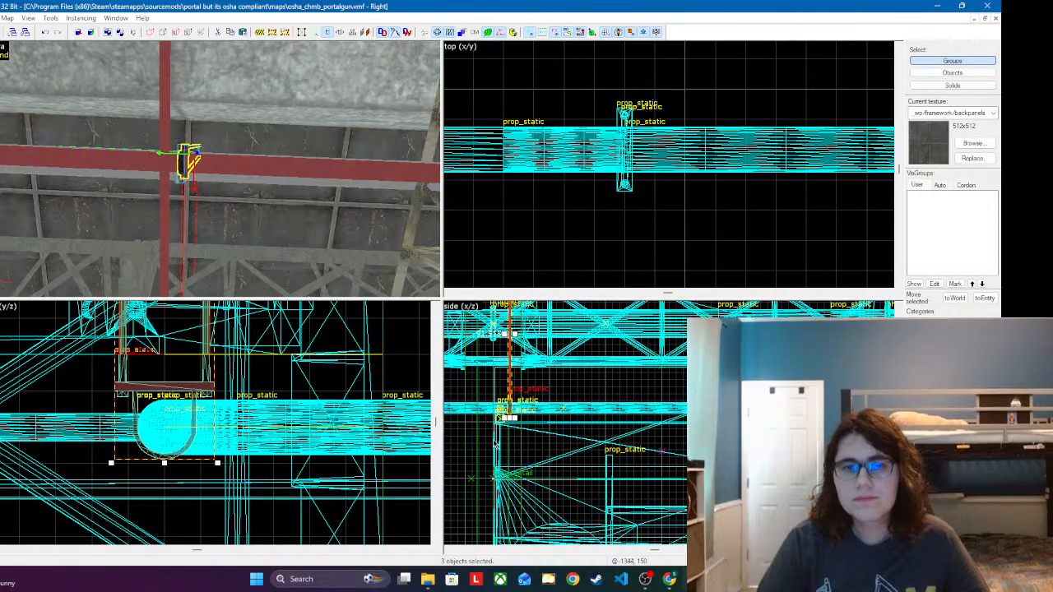
{"action": "scroll", "coordinate": [494, 445], "scroll_direction": "up", "scroll_amount": 6}
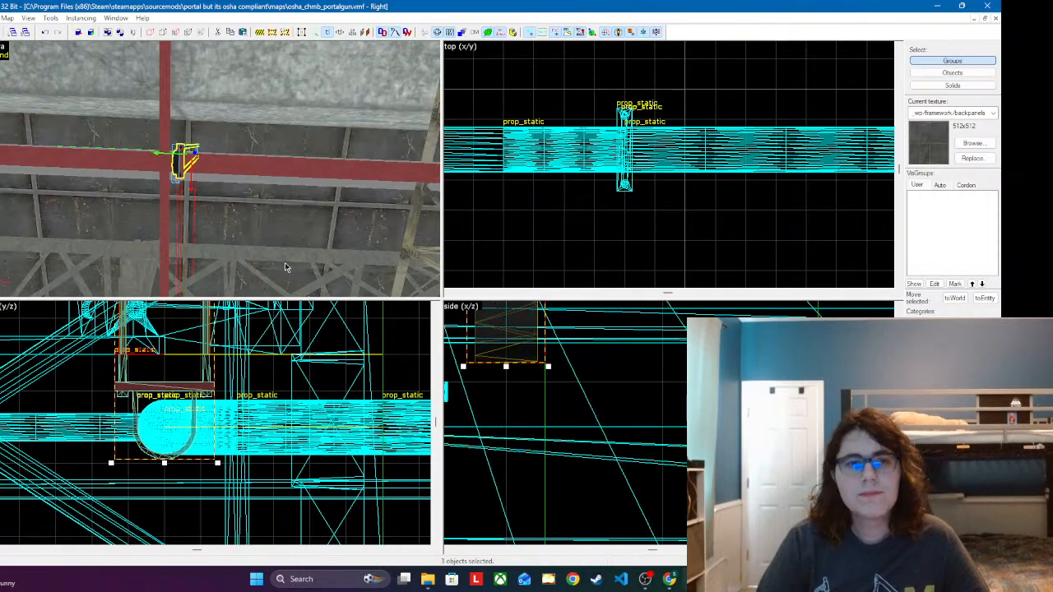
Step: Paste another hanger at the next red pipe crossing, raise it around the pipe in the y/z view and adjust its fit
{"action": "key", "text": "z"}
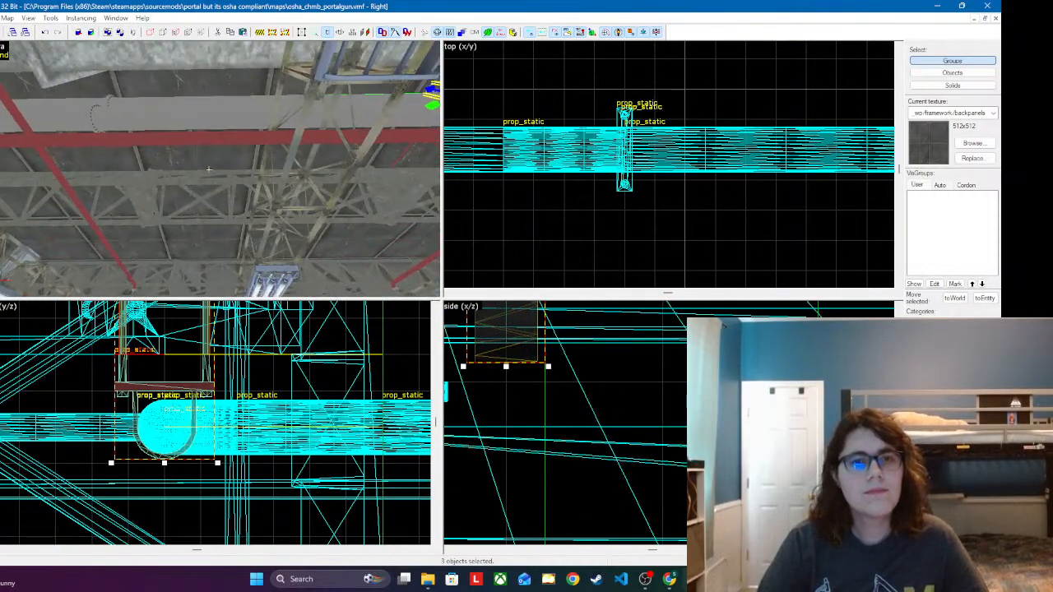
{"action": "key", "text": "z"}
{"action": "left_click", "coordinate": [178, 178]}
{"action": "scroll", "coordinate": [234, 386], "scroll_direction": "down", "scroll_amount": 6}
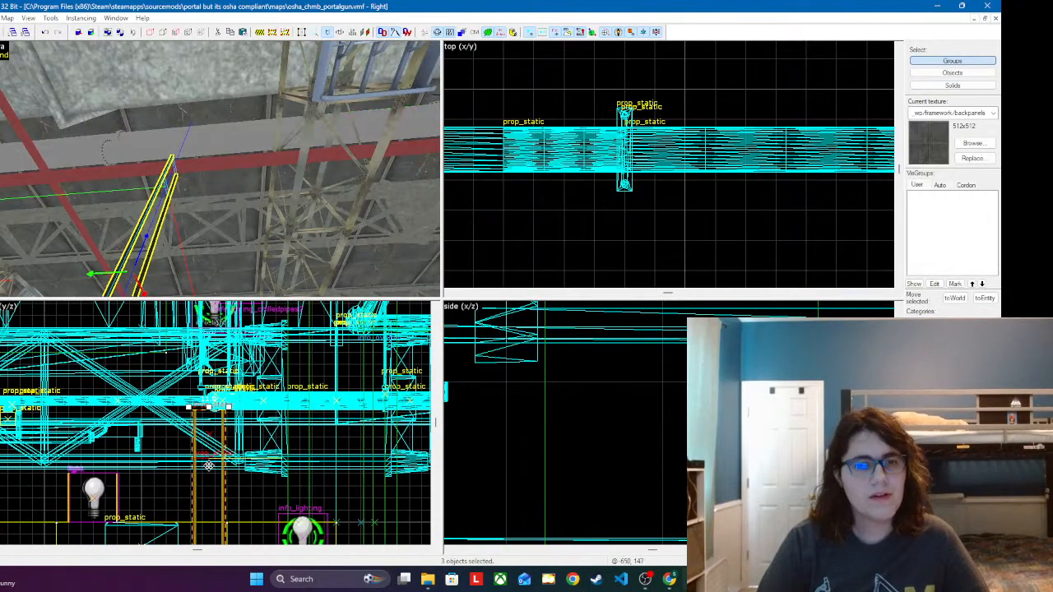
{"action": "left_click_drag", "start_coordinate": [209, 466], "coordinate": [198, 363]}
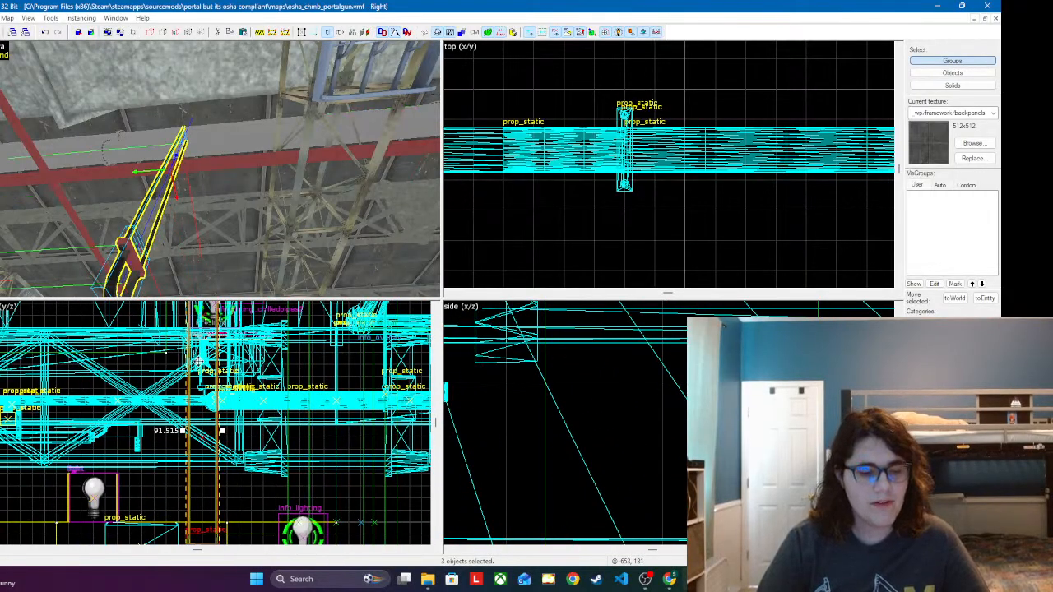
{"action": "left_click_drag", "start_coordinate": [205, 463], "coordinate": [216, 351]}
{"action": "left_click_drag", "start_coordinate": [219, 418], "coordinate": [218, 406]}
{"action": "scroll", "coordinate": [616, 420], "scroll_direction": "down", "scroll_amount": 4}
{"action": "scroll", "coordinate": [686, 430], "scroll_direction": "down", "scroll_amount": 6}
{"action": "scroll", "coordinate": [583, 416], "scroll_direction": "up", "scroll_amount": 8}
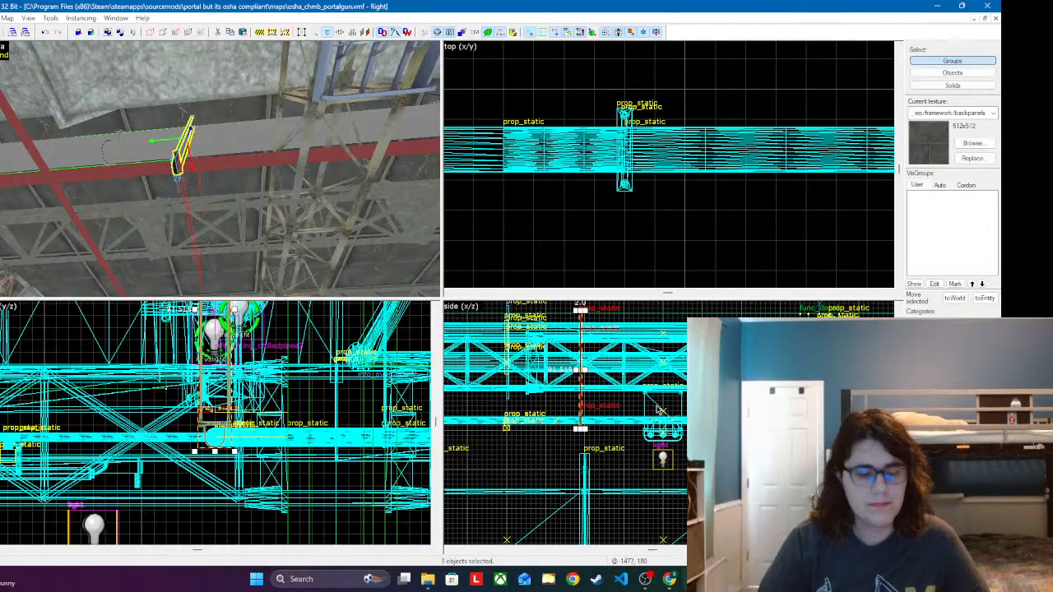
{"action": "scroll", "coordinate": [658, 408], "scroll_direction": "up", "scroll_amount": 4}
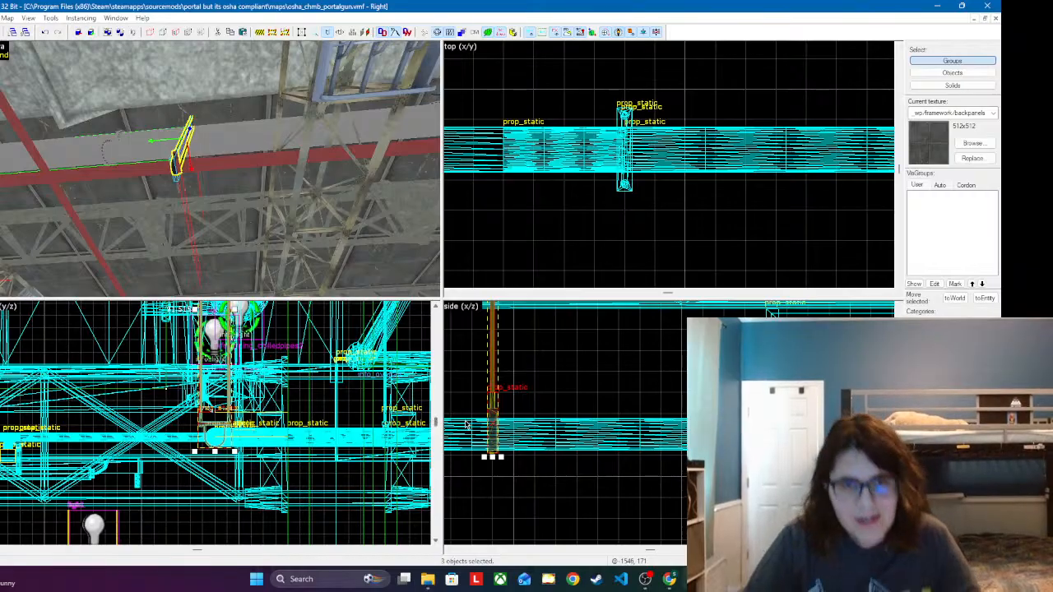
Step: Hide the yellow tool-textured faces in the 3D view and look over the chambers from outside
{"action": "key", "text": "z"}
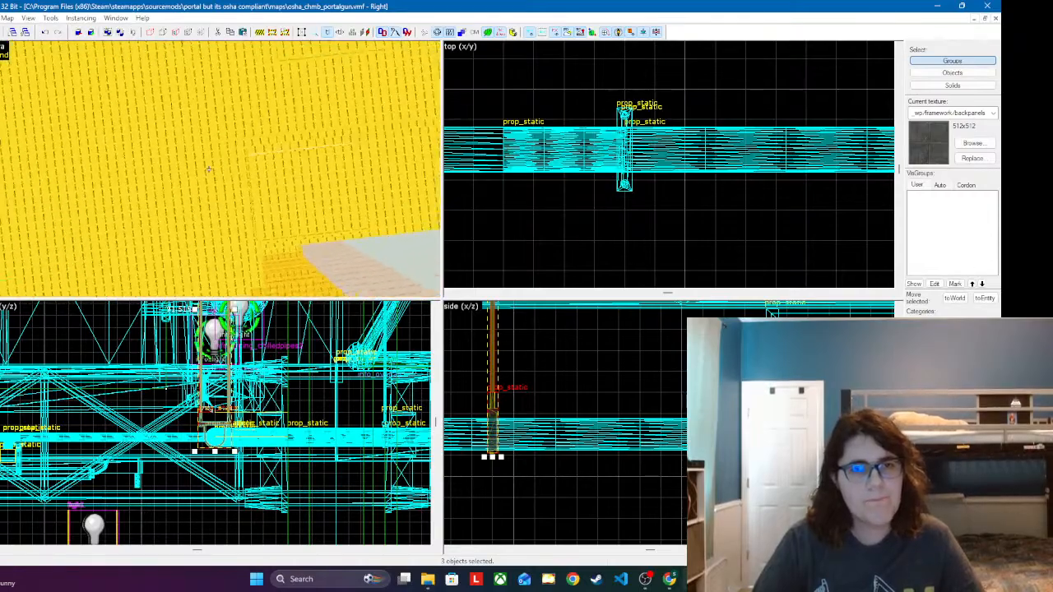
{"action": "left_click", "coordinate": [500, 32]}
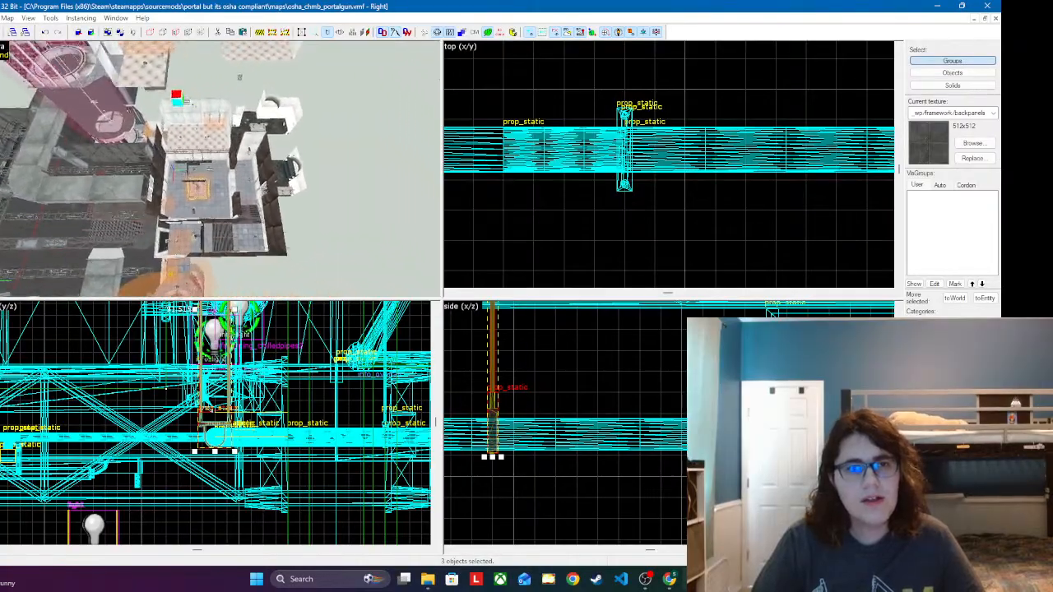
{"action": "key", "text": "a"}
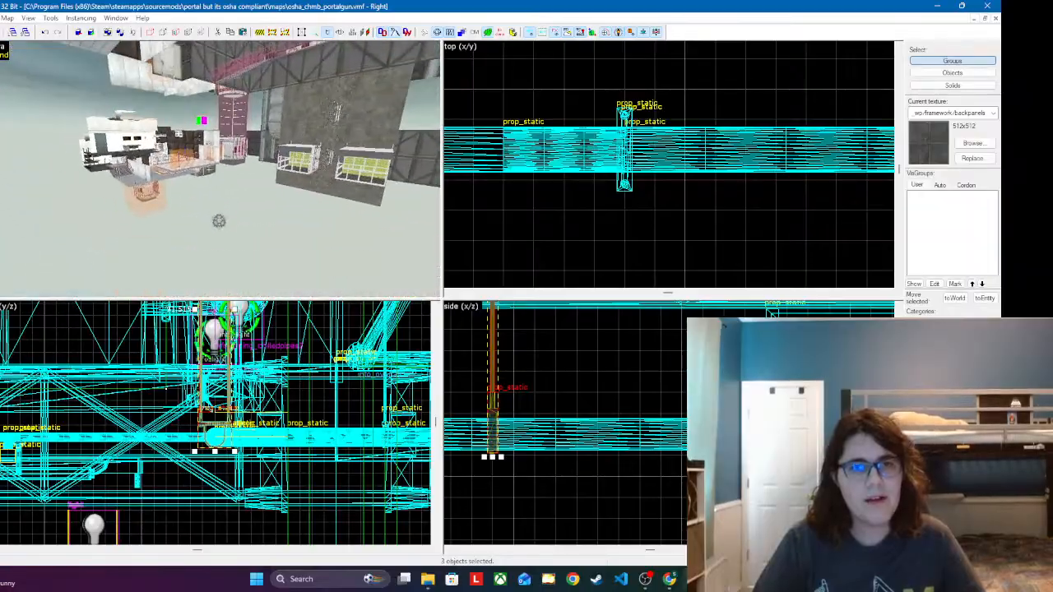
{"action": "key", "text": "s"}
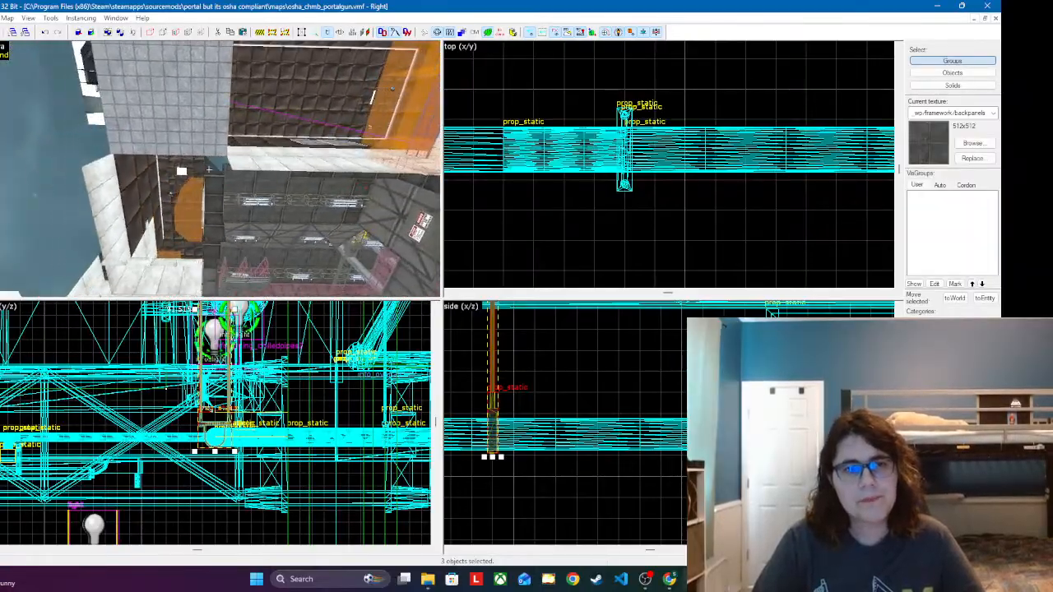
Step: Examine the building's interior, the column hall and the ceiling around the red pipe crossings and their hanger rods
{"action": "key", "text": "s"}
{"action": "key", "text": "w"}
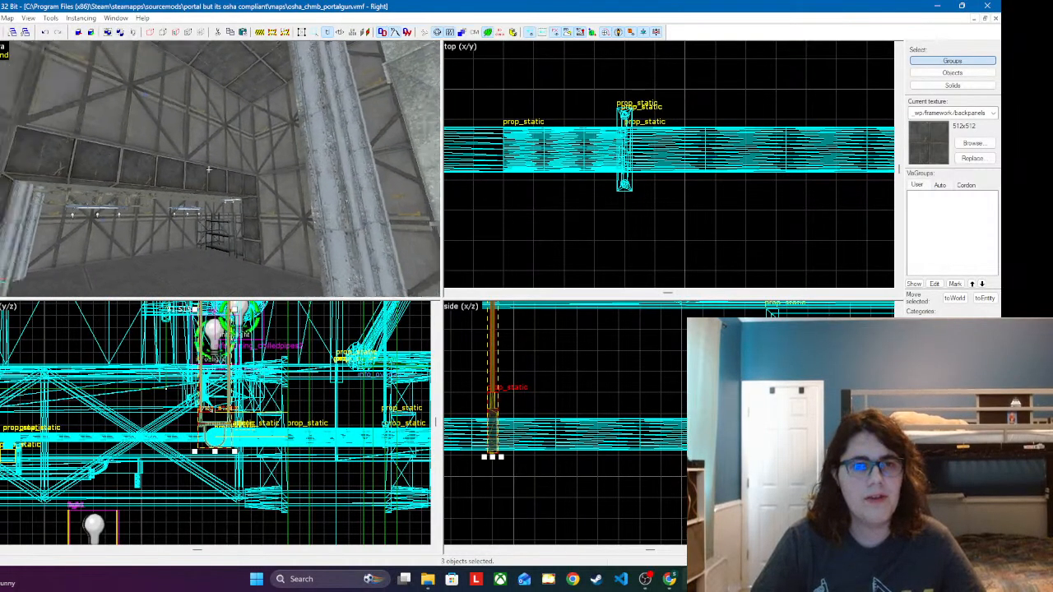
{"action": "key", "text": "w"}
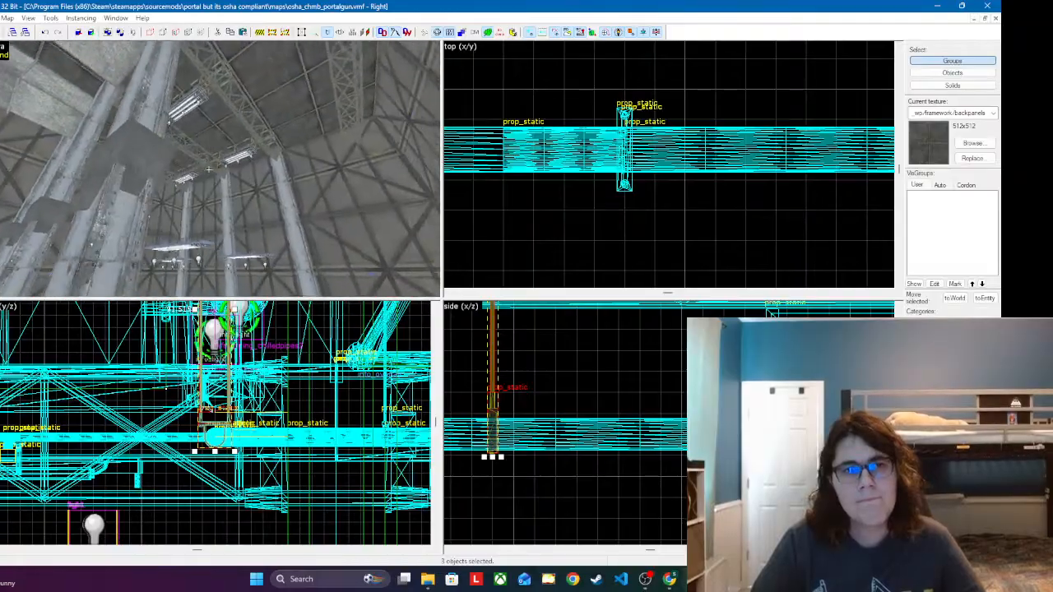
{"action": "key", "text": "w"}
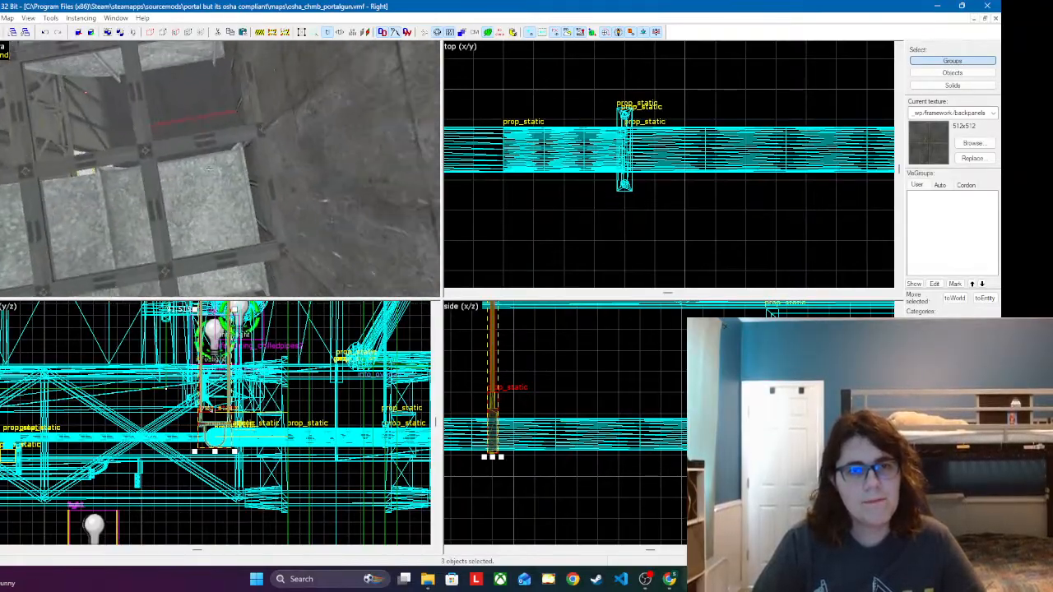
{"action": "key", "text": "w"}
{"action": "key", "text": "s"}
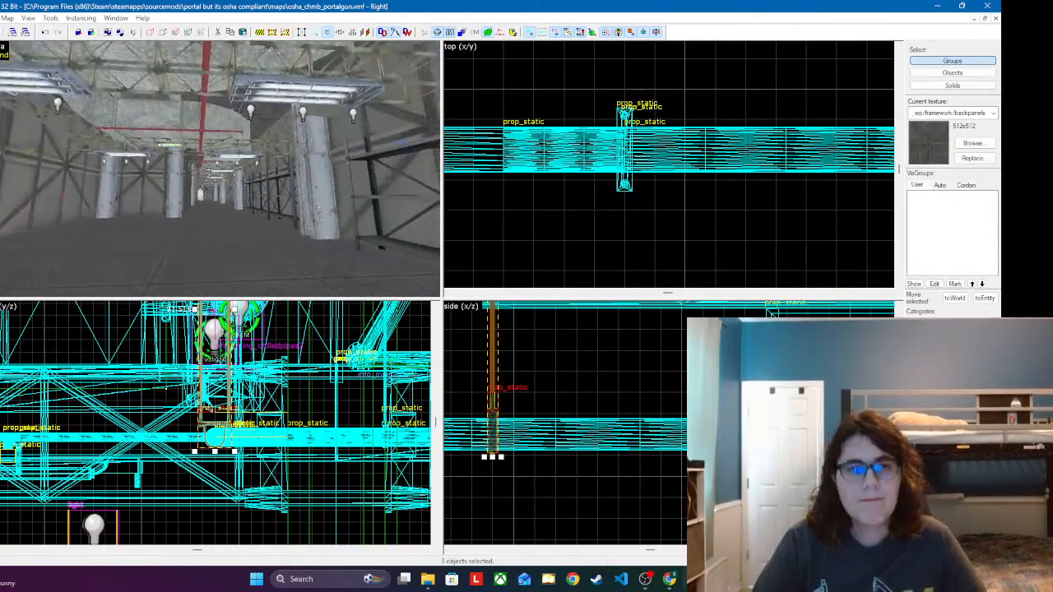
{"action": "key", "text": "s"}
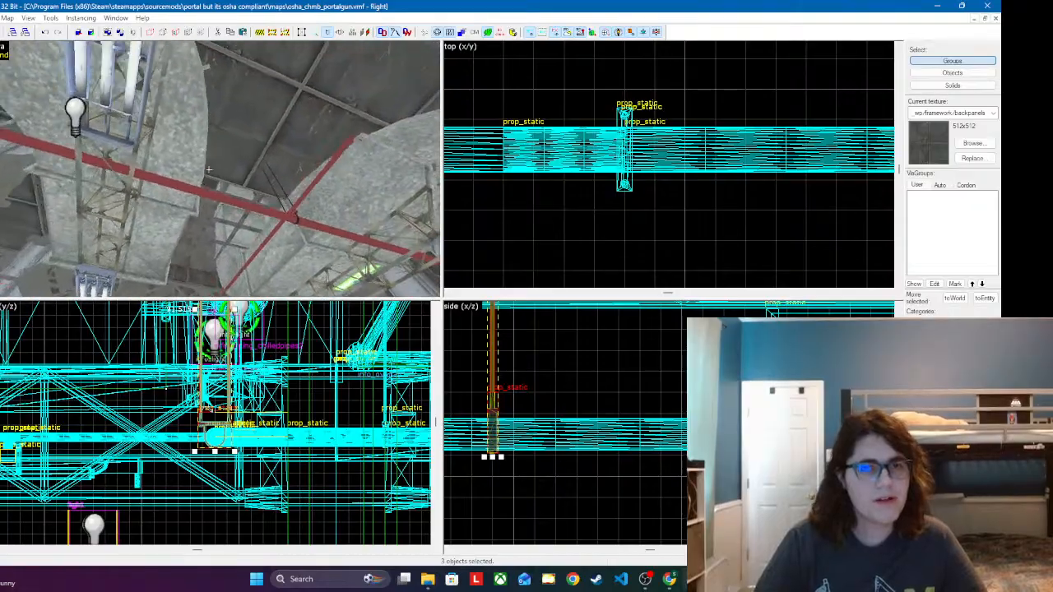
{"action": "key", "text": "w"}
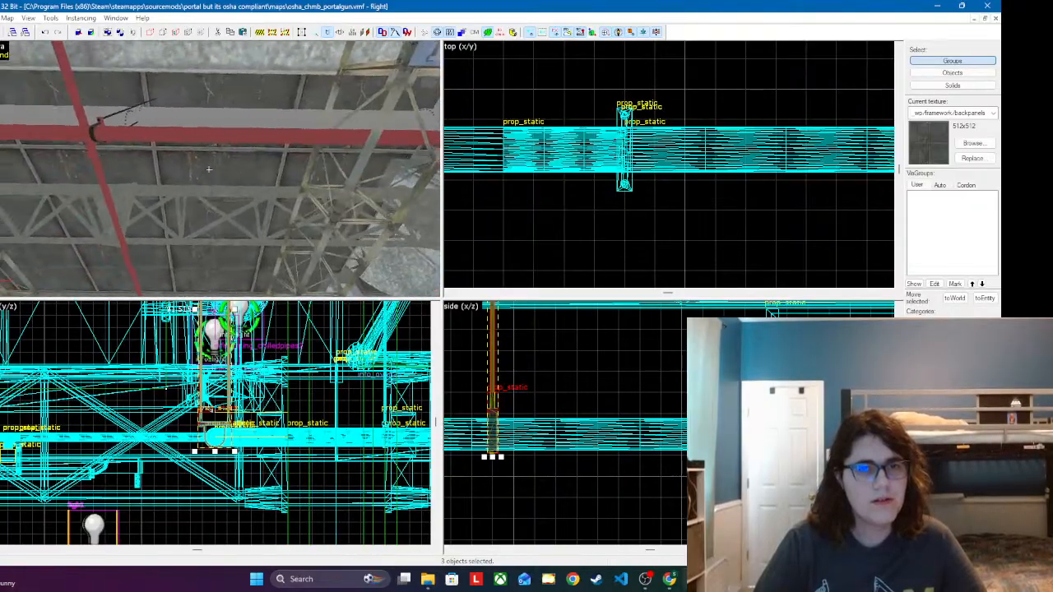
{"action": "key", "text": "w"}
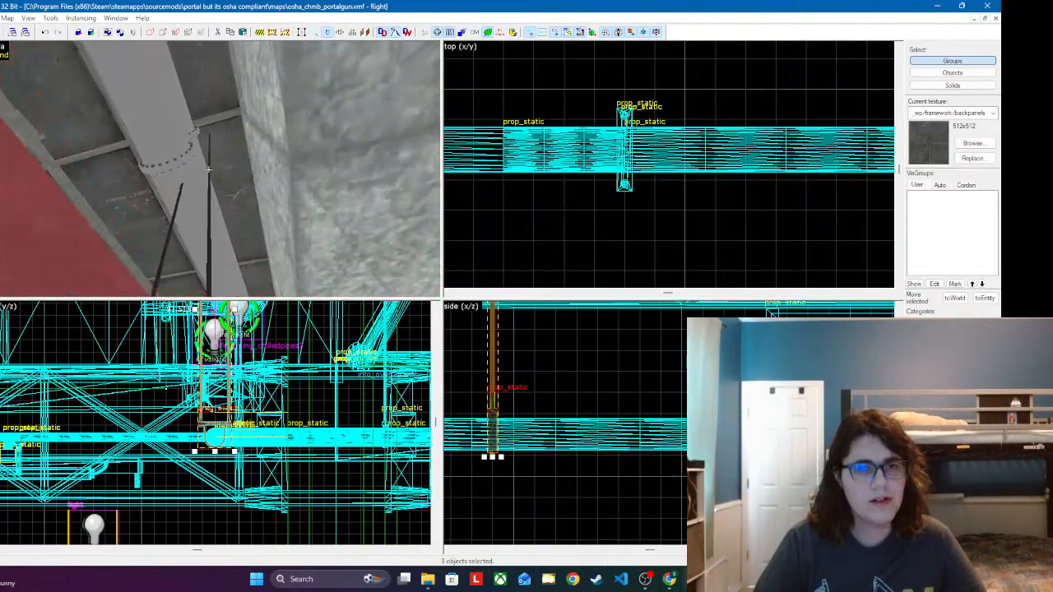
{"action": "key", "text": "s"}
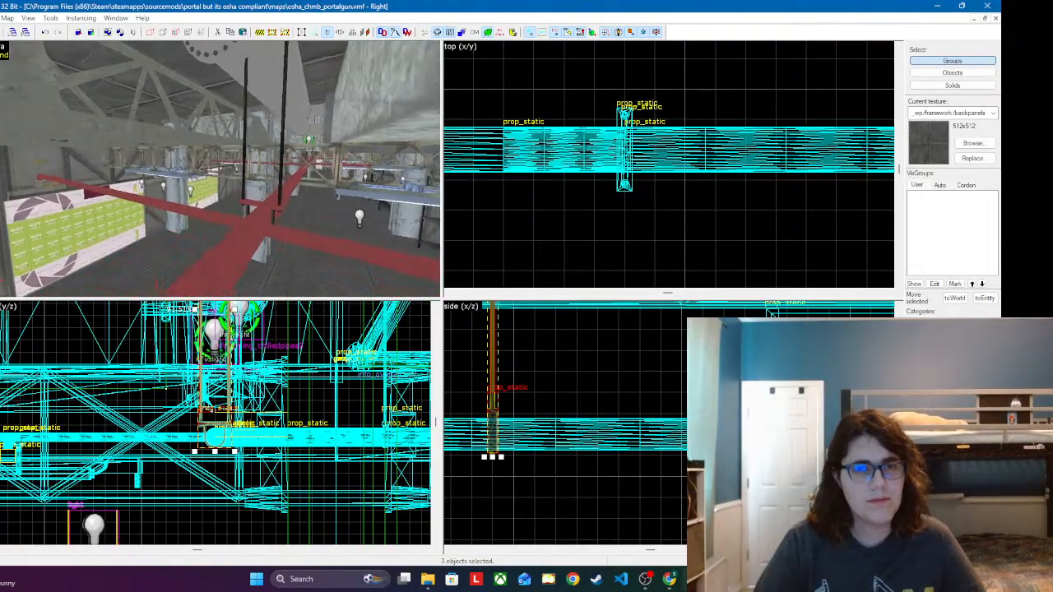
{"action": "key", "text": "s"}
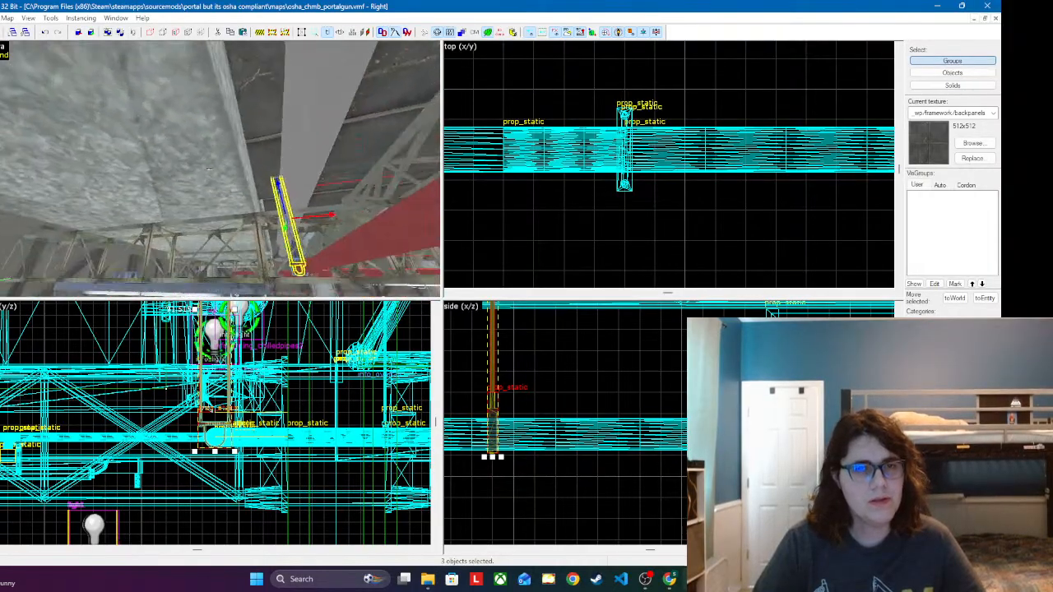
Step: Select the end sections of the paired grey ceiling ducts and add the adjoining duct sections and flanges to the selection
{"action": "key", "text": "w"}
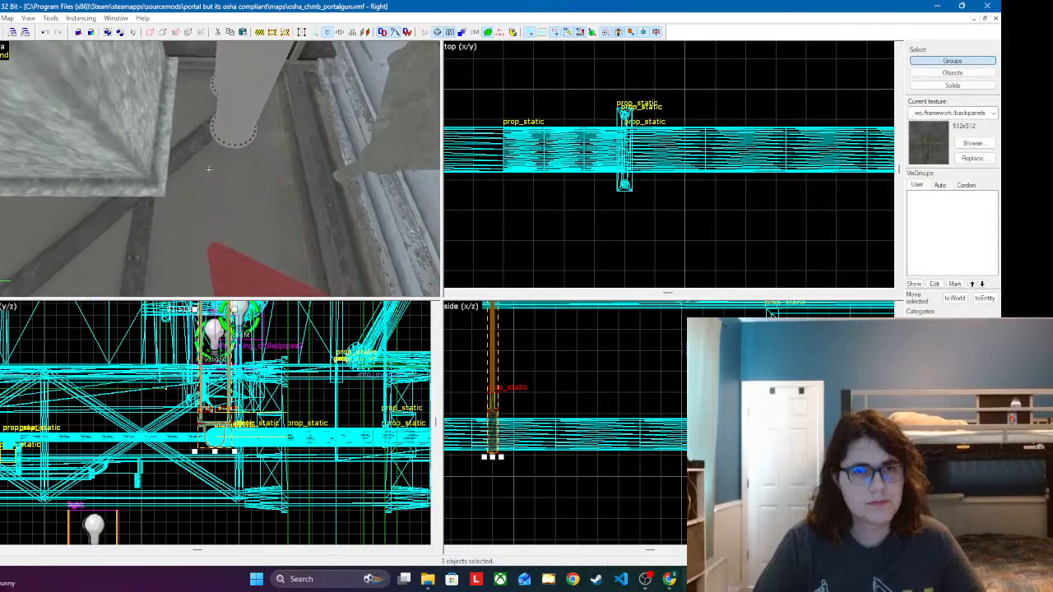
{"action": "key", "text": "z"}
{"action": "left_click", "coordinate": [197, 175]}
{"action": "left_click", "coordinate": [215, 94], "text": "ctrl"}
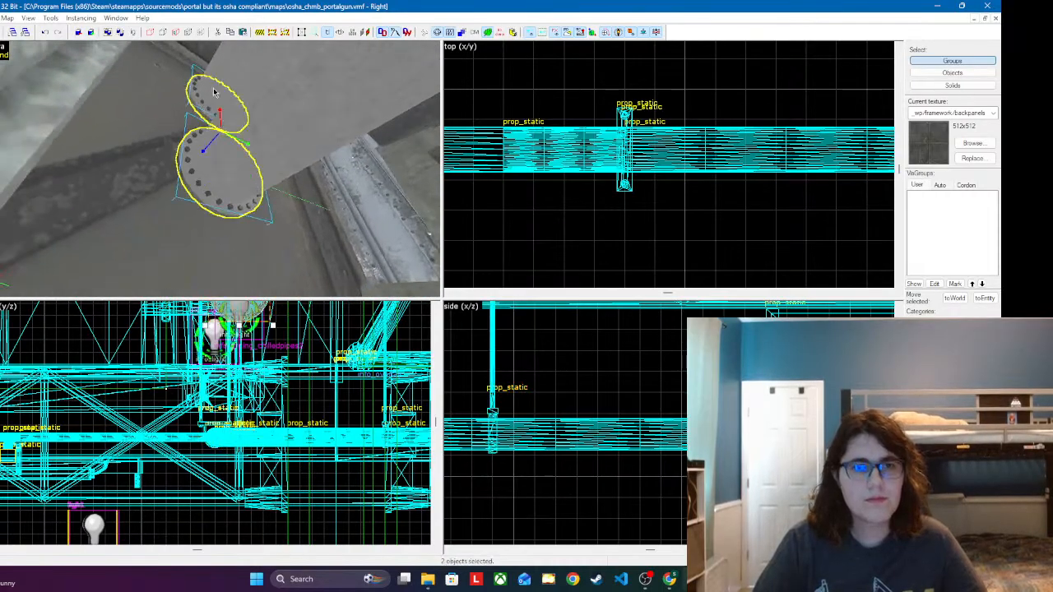
{"action": "left_click", "coordinate": [273, 145], "text": "ctrl"}
{"action": "key", "text": "z"}
{"action": "key", "text": "s"}
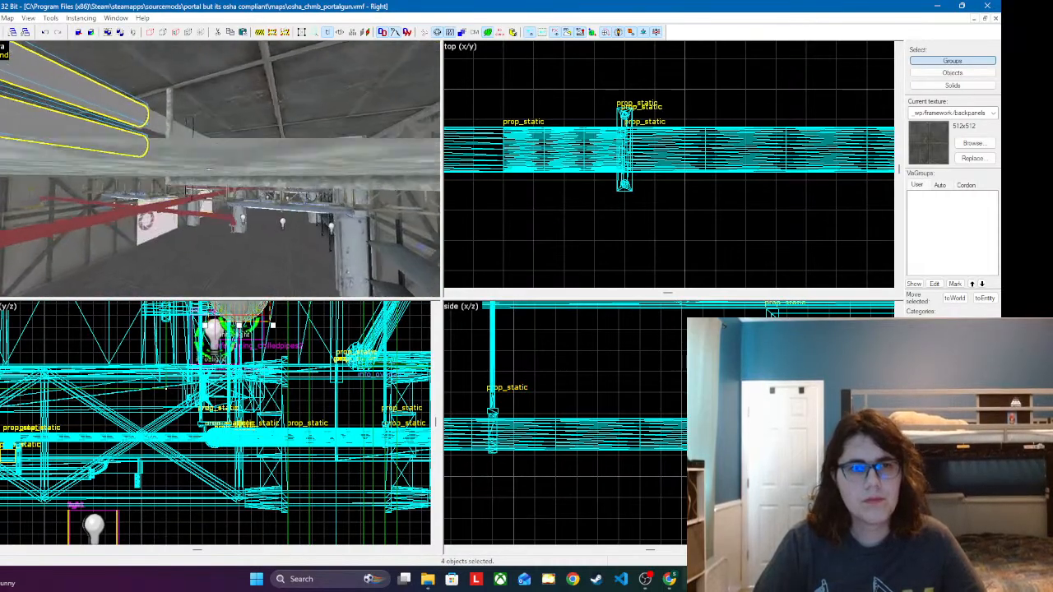
{"action": "key", "text": "w"}
{"action": "key", "text": "z"}
{"action": "left_click", "coordinate": [180, 160], "text": "ctrl"}
{"action": "left_click", "coordinate": [180, 74], "text": "ctrl"}
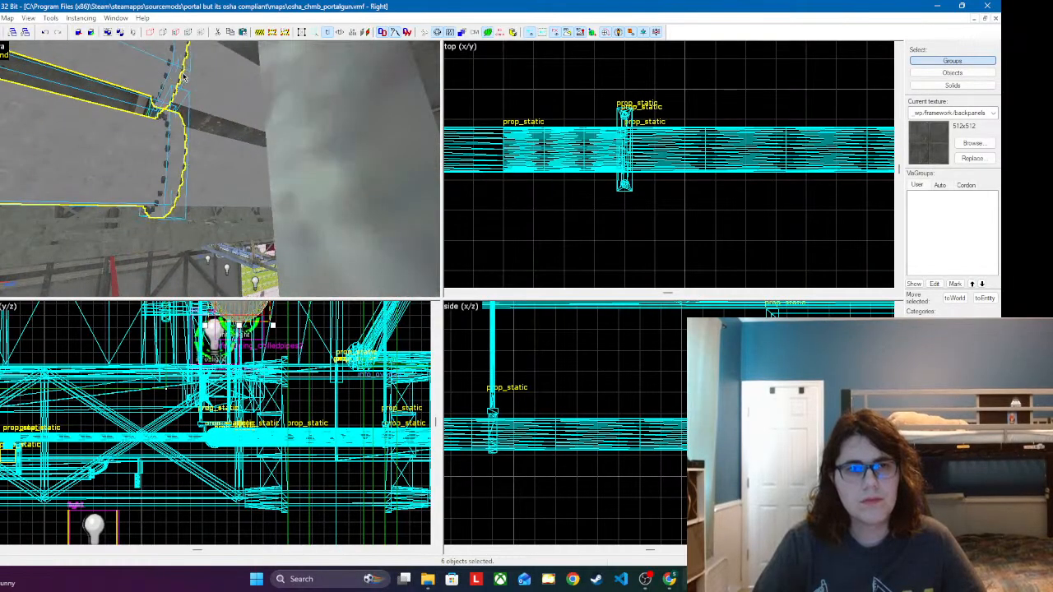
{"action": "left_click", "coordinate": [217, 87], "text": "ctrl"}
{"action": "left_click", "coordinate": [200, 161], "text": "ctrl"}
Step: Extend the selection to the next sections of both grey ceiling ducts beside the hanger rods
{"action": "key", "text": "s"}
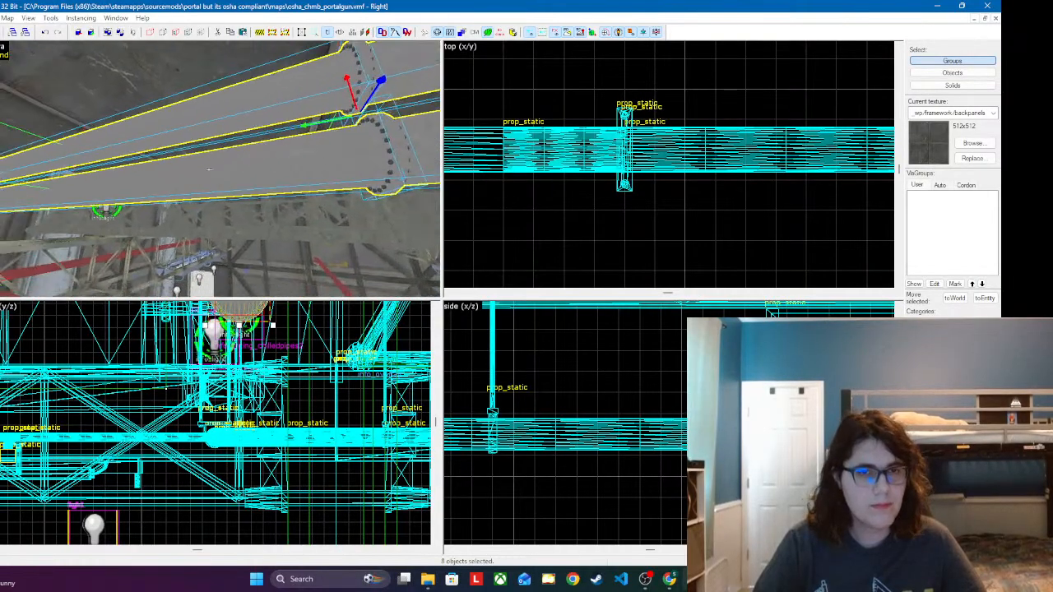
{"action": "key", "text": "w"}
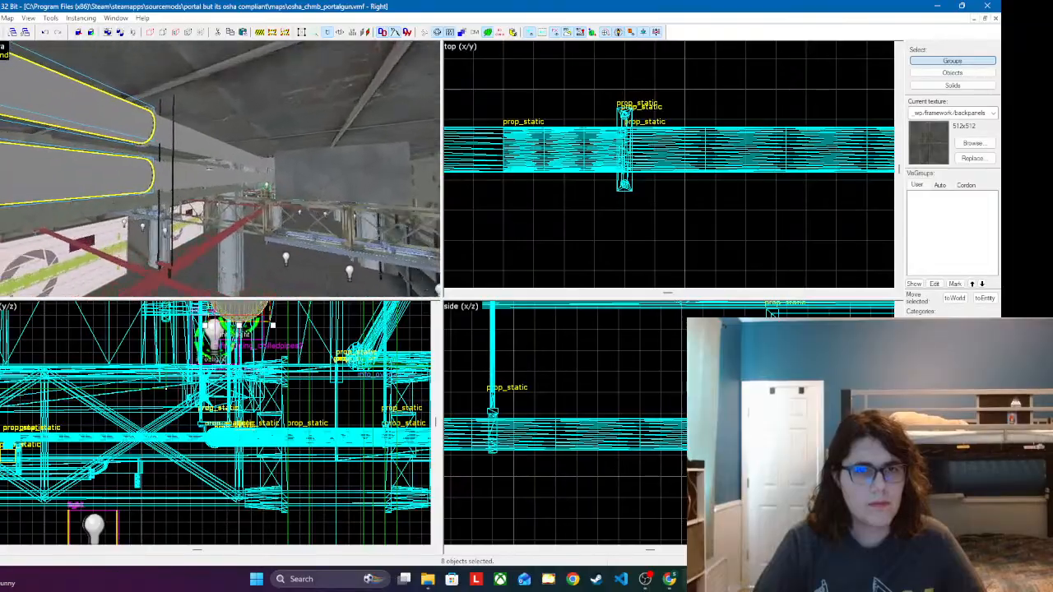
{"action": "key", "text": "z"}
{"action": "left_click", "coordinate": [150, 159], "text": "ctrl"}
{"action": "left_click", "coordinate": [136, 257], "text": "ctrl"}
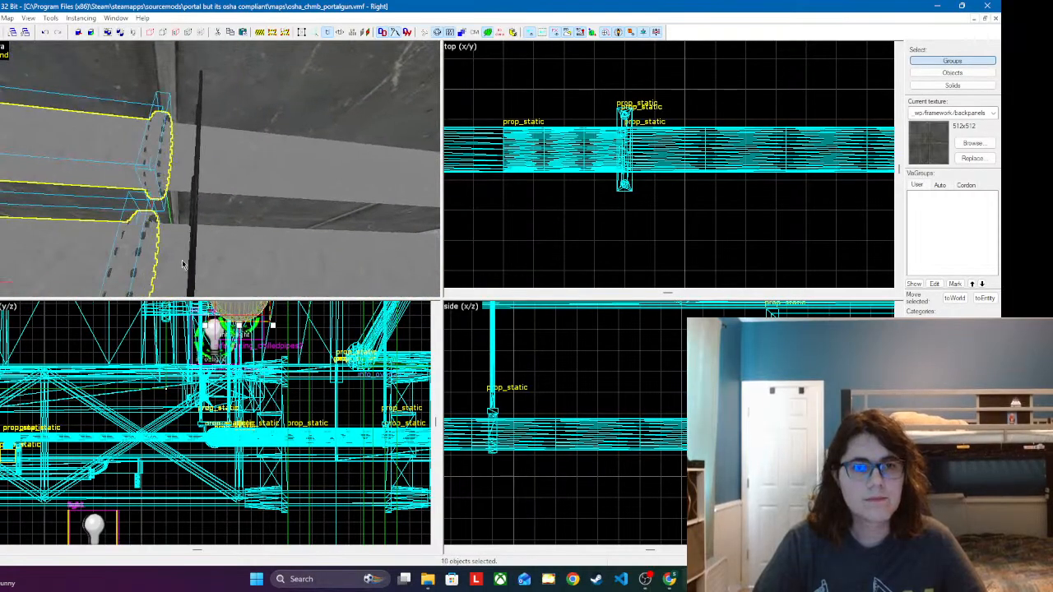
{"action": "left_click", "coordinate": [184, 263], "text": "ctrl"}
{"action": "left_click", "coordinate": [177, 170], "text": "ctrl"}
{"action": "key", "text": "z"}
{"action": "key", "text": "w"}
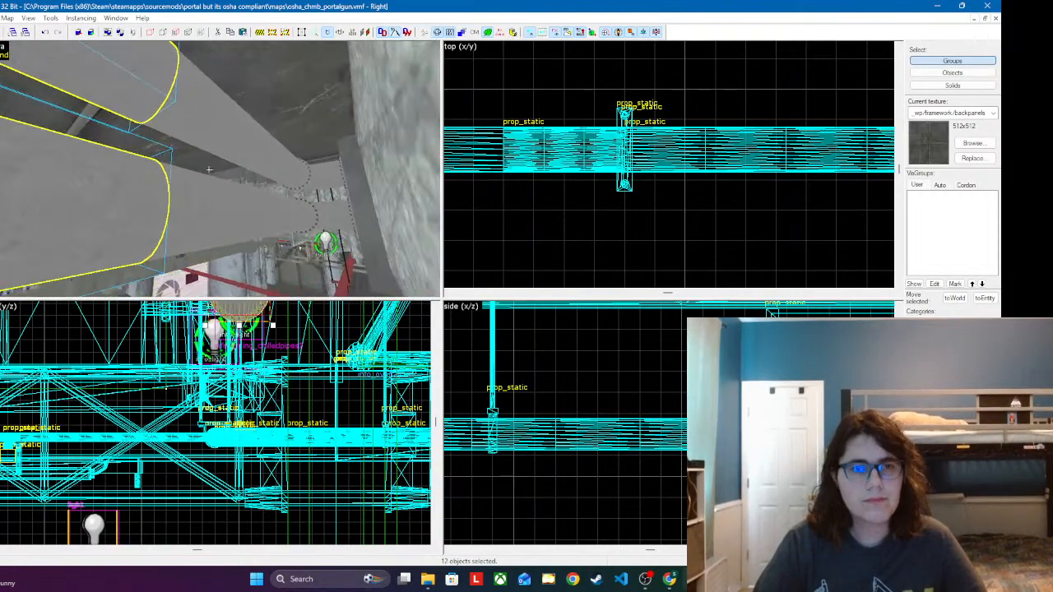
{"action": "key", "text": "z"}
{"action": "left_click", "coordinate": [211, 189], "text": "ctrl"}
{"action": "left_click", "coordinate": [216, 115], "text": "ctrl"}
{"action": "key", "text": "z"}
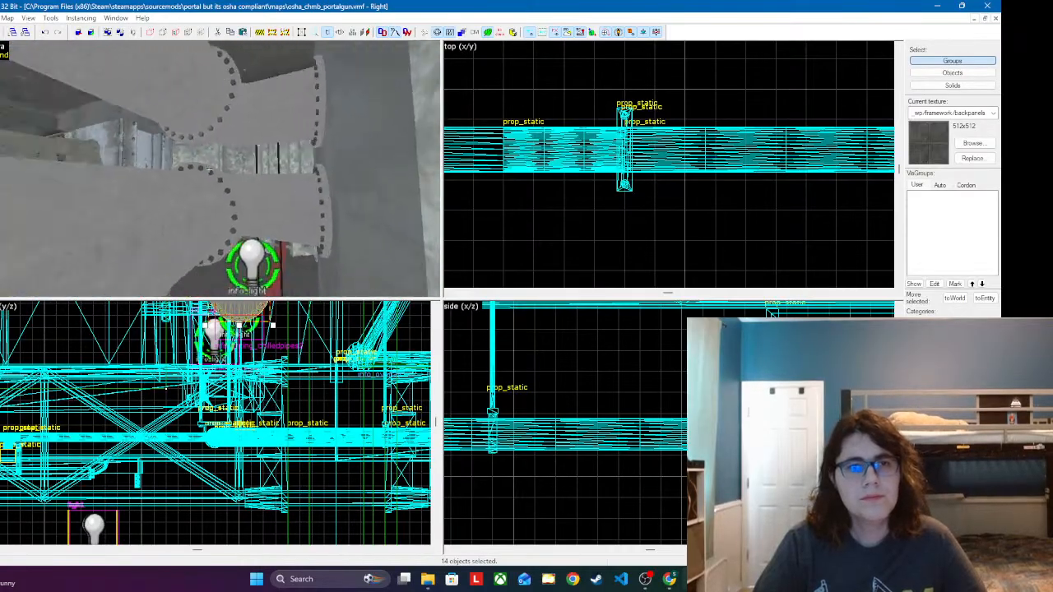
Step: Add the remaining sections of both grey ducts up to the far wall, leaving the wall itself out of the selection
{"action": "key", "text": "z"}
{"action": "left_click", "coordinate": [205, 192], "text": "ctrl"}
{"action": "left_click", "coordinate": [202, 94], "text": "ctrl"}
{"action": "left_click", "coordinate": [255, 117], "text": "ctrl"}
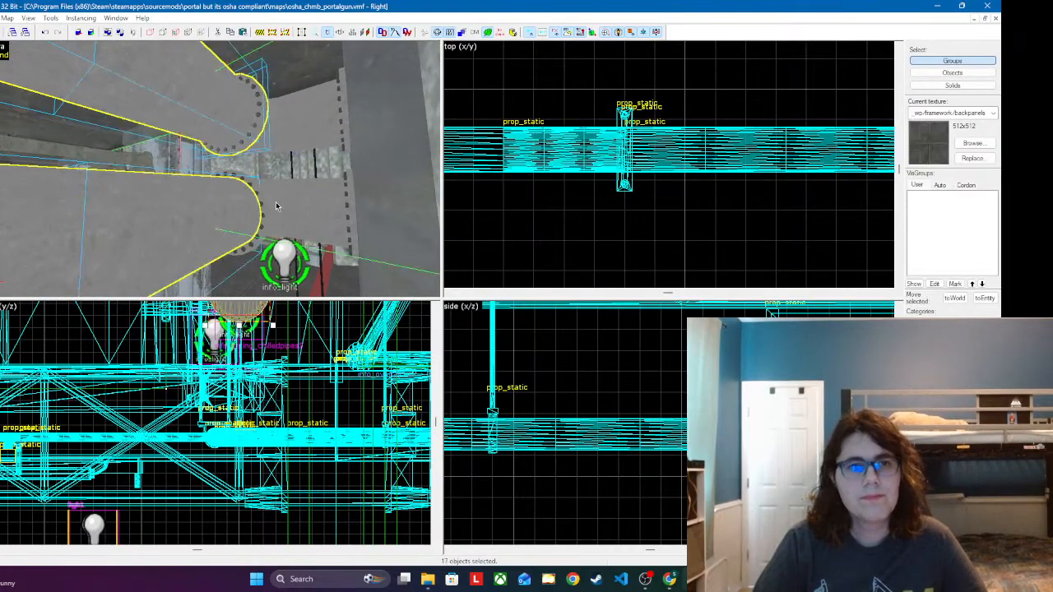
{"action": "left_click", "coordinate": [261, 203], "text": "ctrl"}
{"action": "left_click", "coordinate": [319, 221], "text": "ctrl"}
{"action": "left_click", "coordinate": [362, 197], "text": "ctrl"}
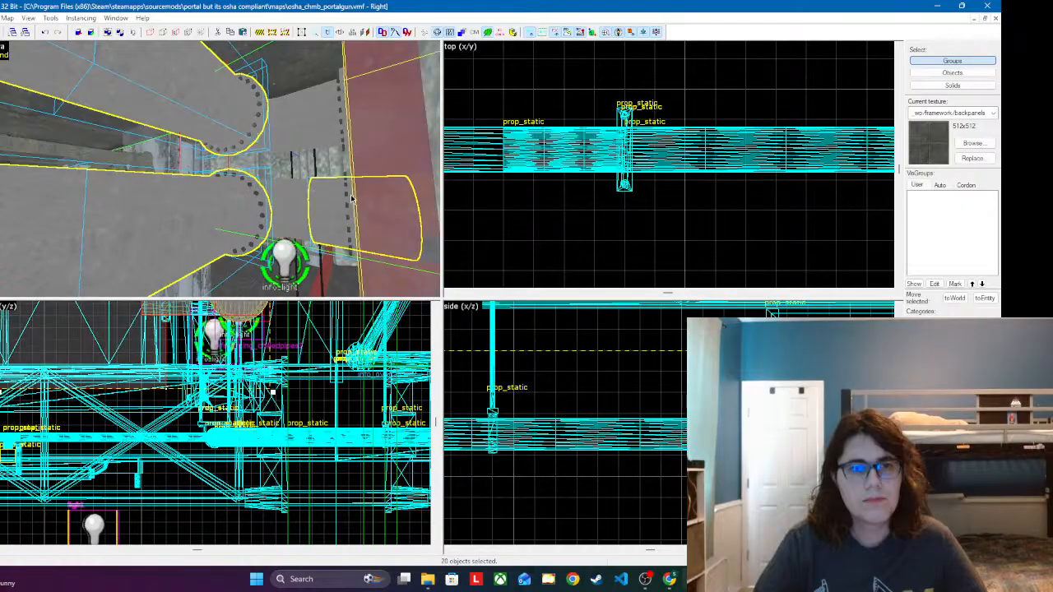
{"action": "left_click", "coordinate": [334, 206], "text": "ctrl"}
{"action": "left_click", "coordinate": [369, 193], "text": "ctrl"}
{"action": "left_click", "coordinate": [325, 205], "text": "ctrl"}
{"action": "left_click", "coordinate": [286, 210], "text": "ctrl"}
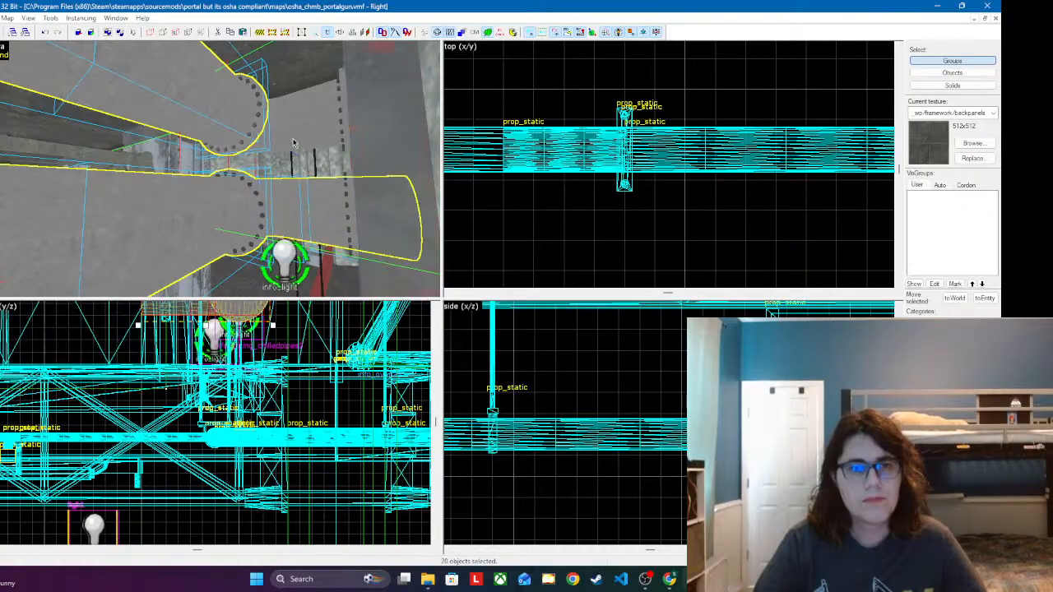
{"action": "left_click", "coordinate": [292, 133], "text": "ctrl"}
{"action": "left_click", "coordinate": [333, 116], "text": "ctrl"}
{"action": "key", "text": "z"}
Step: Nudge the selected grey ducts sideways, away from the hanger rods, and check their clearance at the red pipe crossing
{"action": "key", "text": "s"}
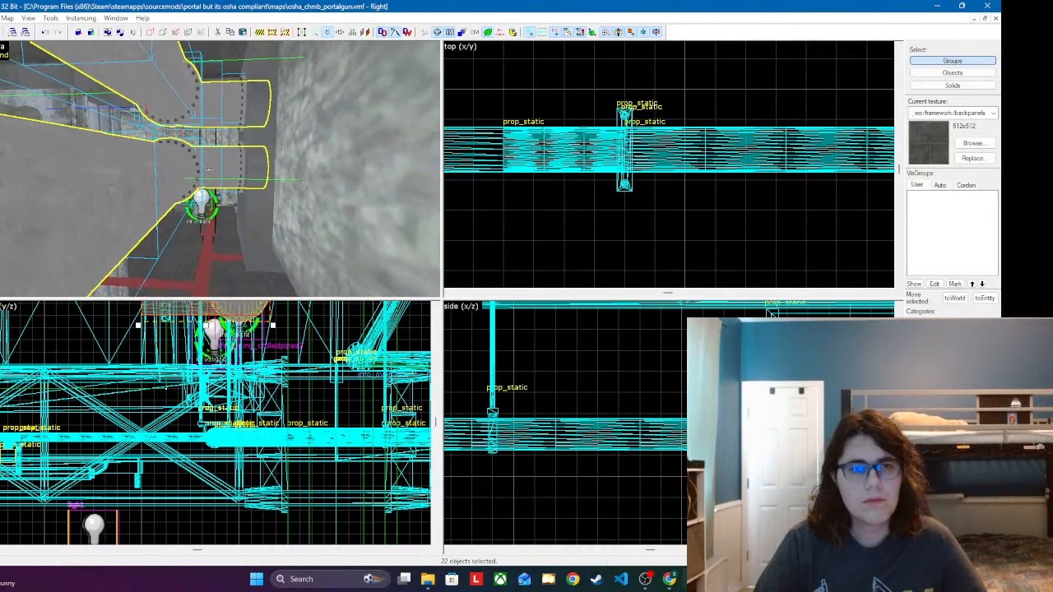
{"action": "key", "text": "Right"}
{"action": "key", "text": "z"}
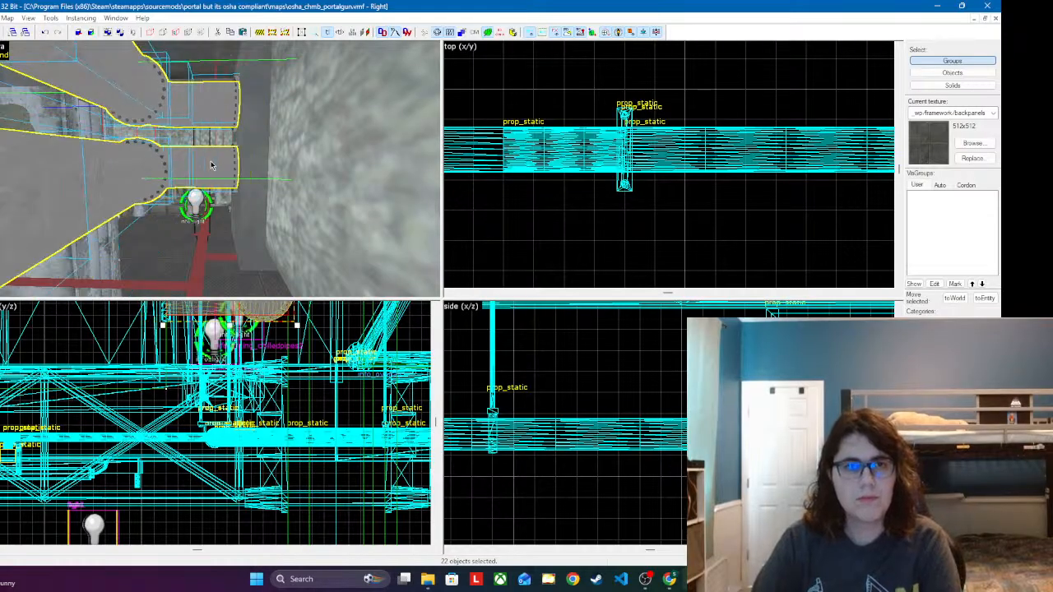
{"action": "key", "text": "Right"}
{"action": "key", "text": "s"}
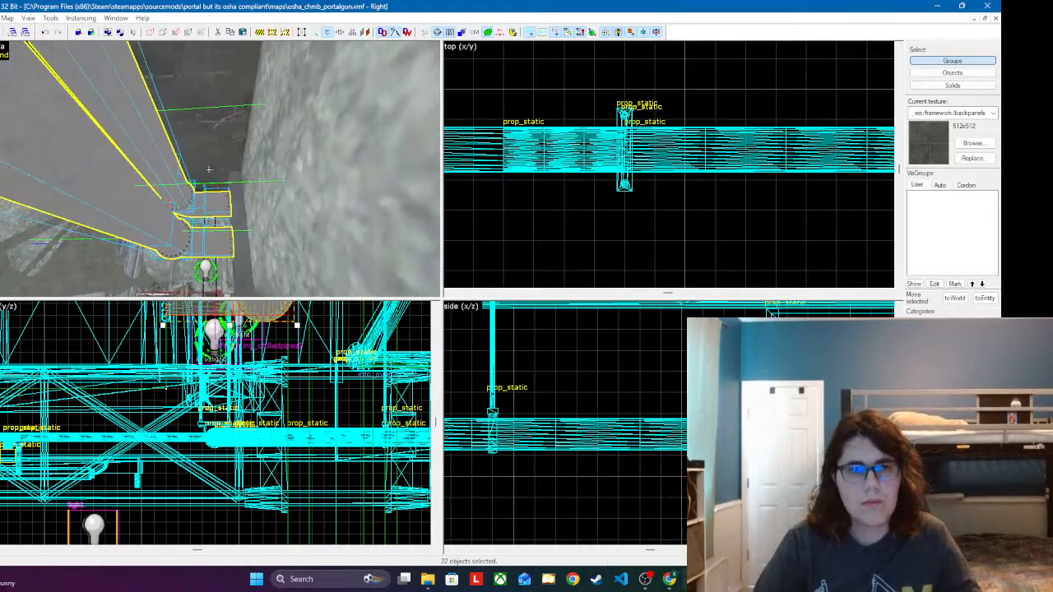
{"action": "key", "text": "w"}
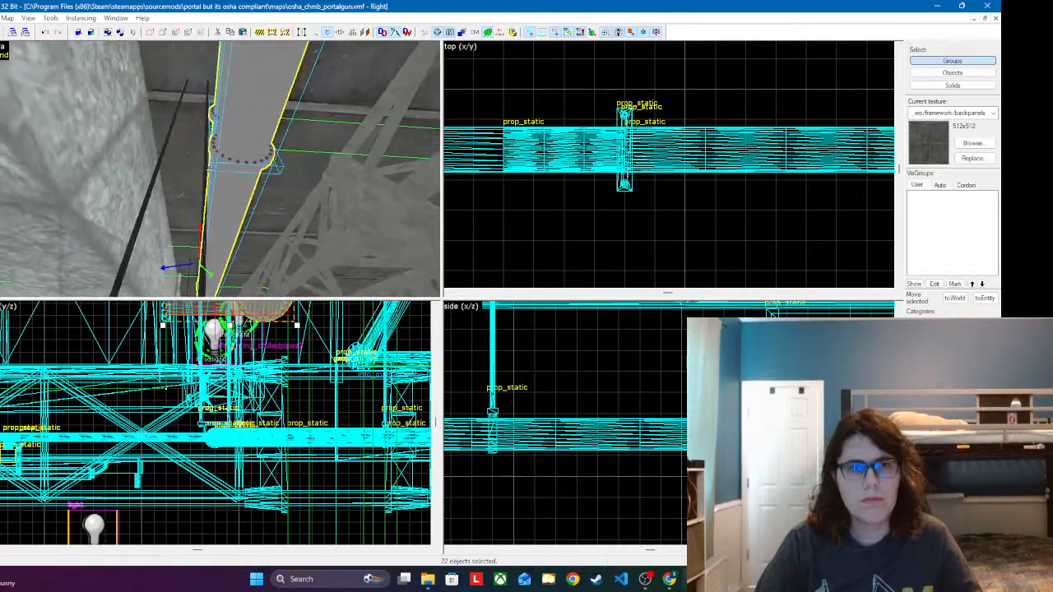
{"action": "key", "text": "w"}
{"action": "key", "text": "s"}
{"action": "key", "text": "w"}
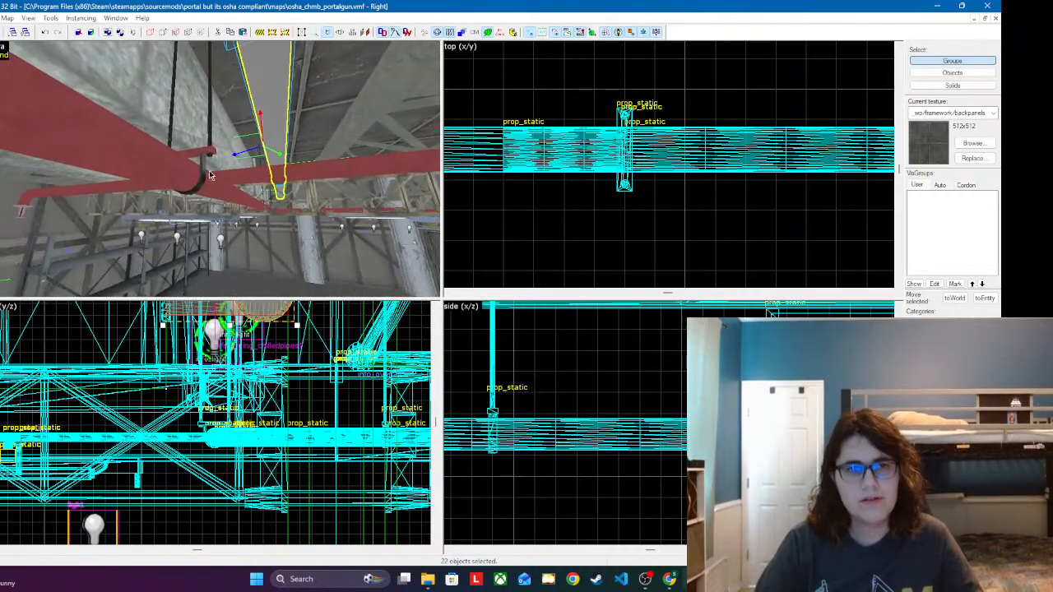
Step: Select the hanger clamp at the red pipe crossing together with both of its support rods
{"action": "key", "text": "z"}
{"action": "left_click", "coordinate": [205, 150]}
{"action": "left_click", "coordinate": [206, 117], "text": "ctrl"}
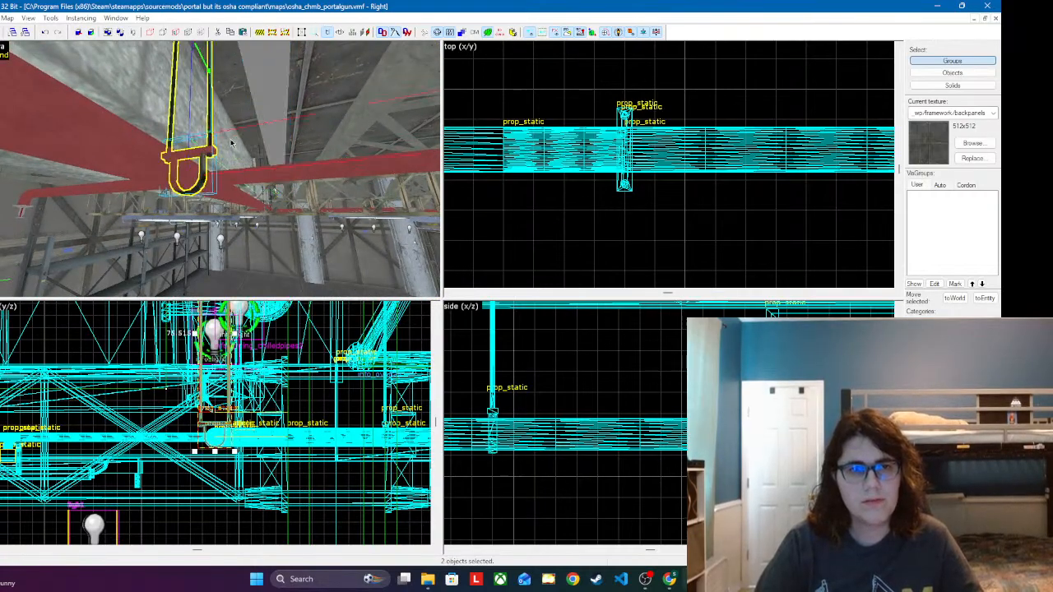
{"action": "key", "text": "w"}
{"action": "key", "text": "w"}
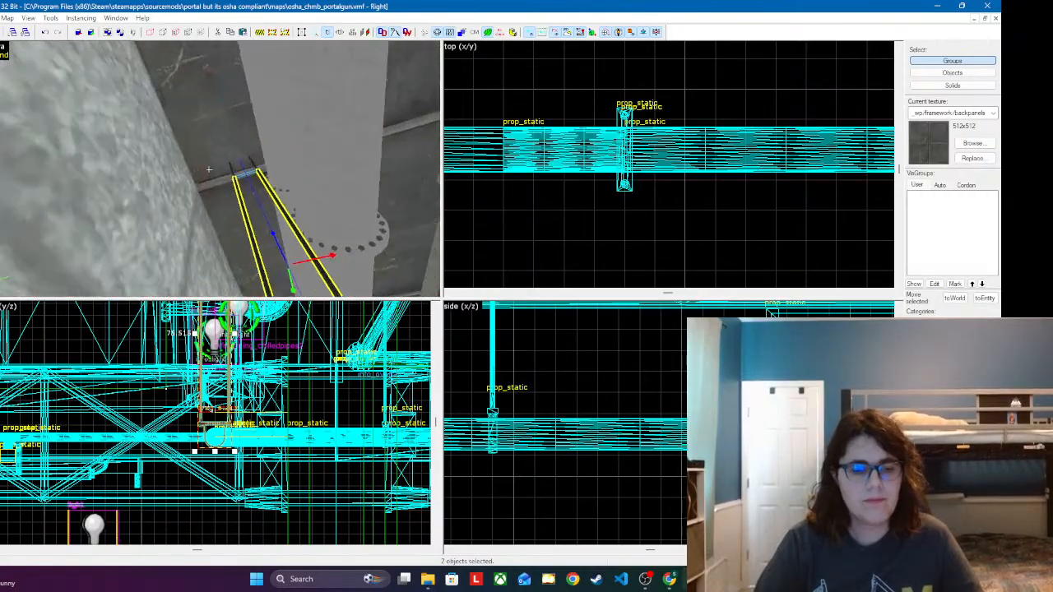
{"action": "key", "text": "z"}
{"action": "left_click", "coordinate": [201, 177], "text": "ctrl"}
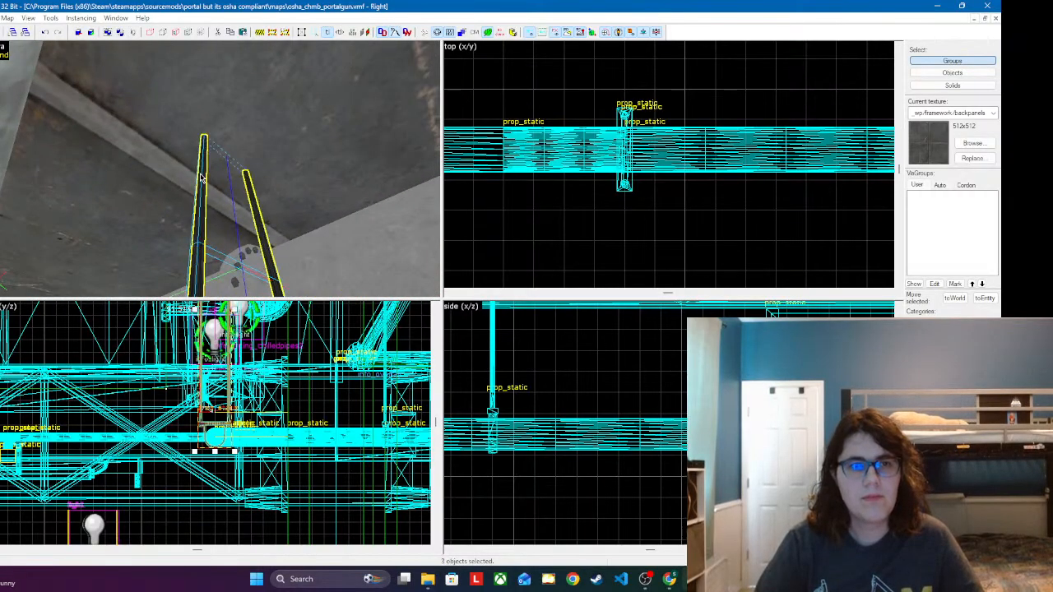
Step: Place a copy of the selected hanger farther along the red ceiling pipe and align its clamp around the pipe
{"action": "key", "text": "z"}
{"action": "key", "text": "s"}
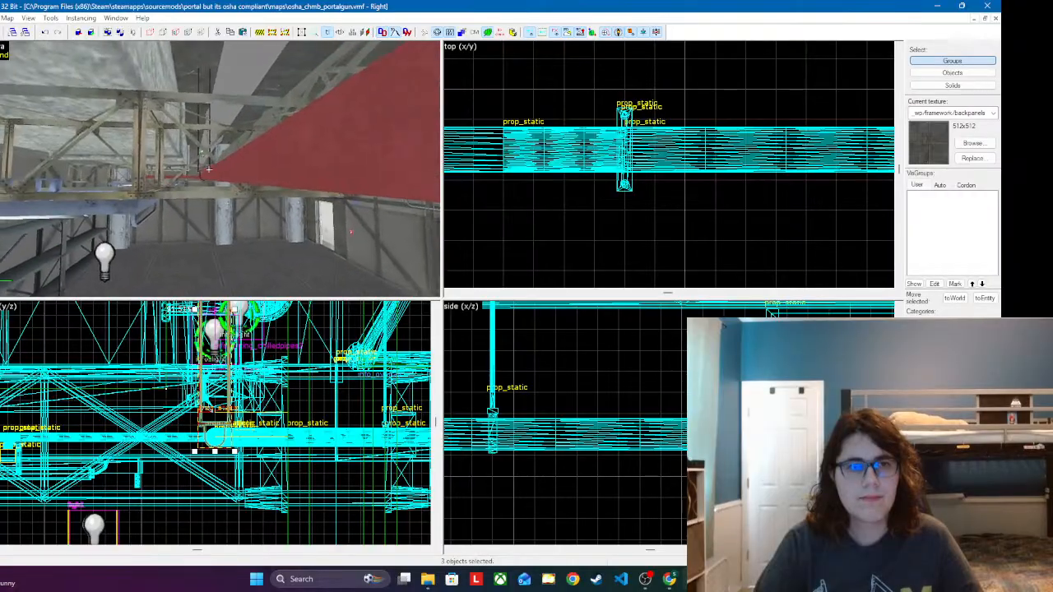
{"action": "key", "text": "w"}
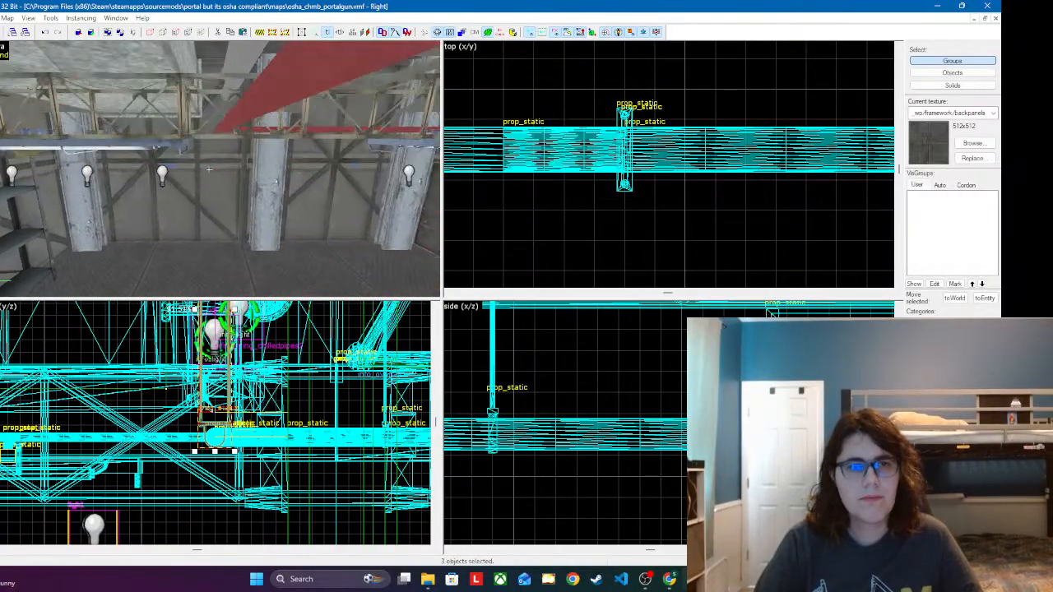
{"action": "key", "text": "z"}
{"action": "left_click", "coordinate": [210, 142]}
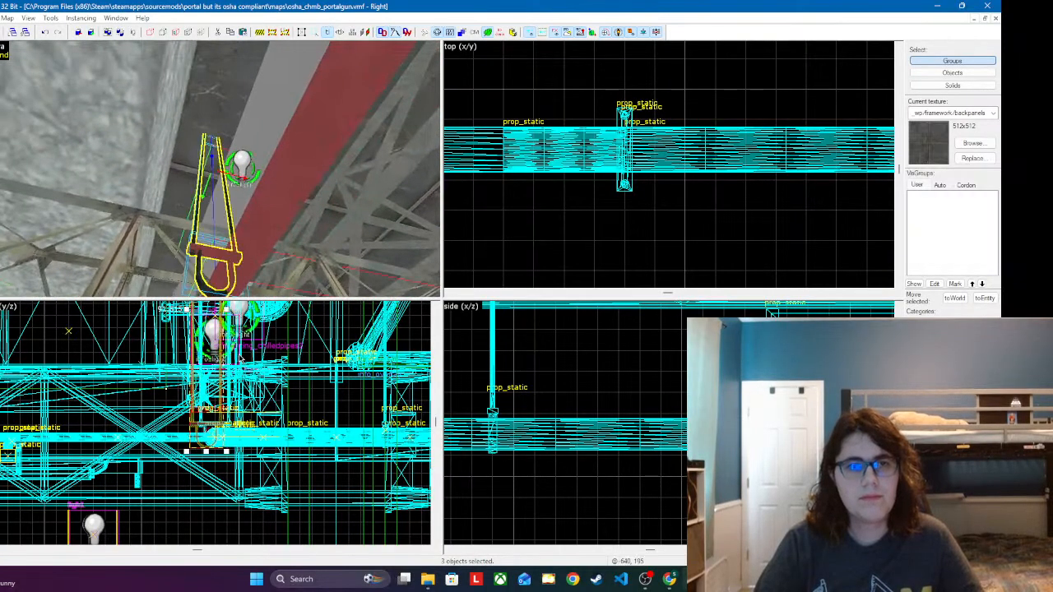
{"action": "scroll", "coordinate": [377, 421], "scroll_direction": "up", "scroll_amount": 3}
{"action": "scroll", "coordinate": [604, 451], "scroll_direction": "down", "scroll_amount": 4}
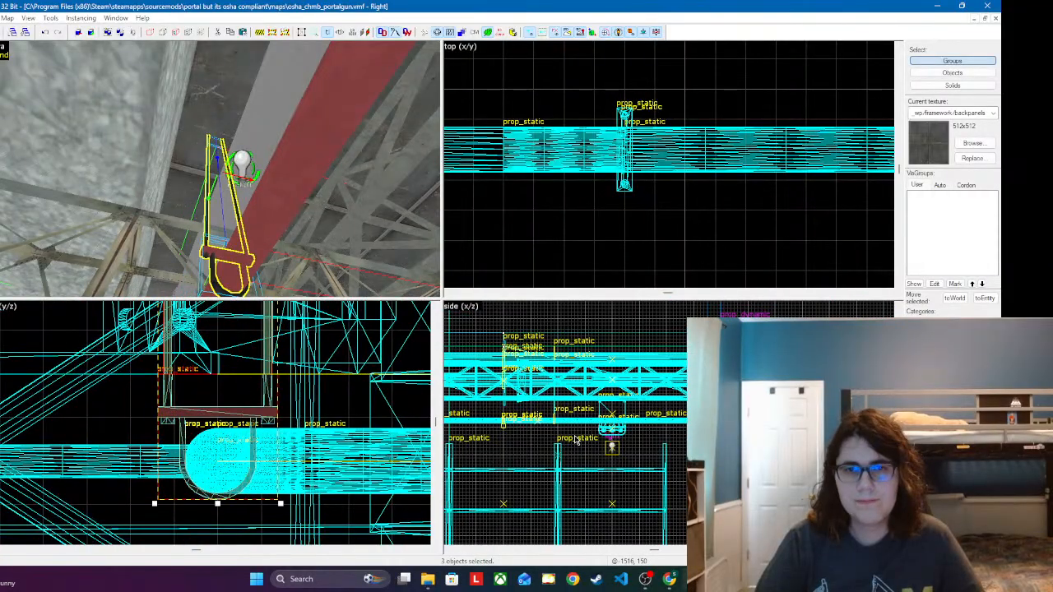
{"action": "scroll", "coordinate": [603, 399], "scroll_direction": "up", "scroll_amount": 6}
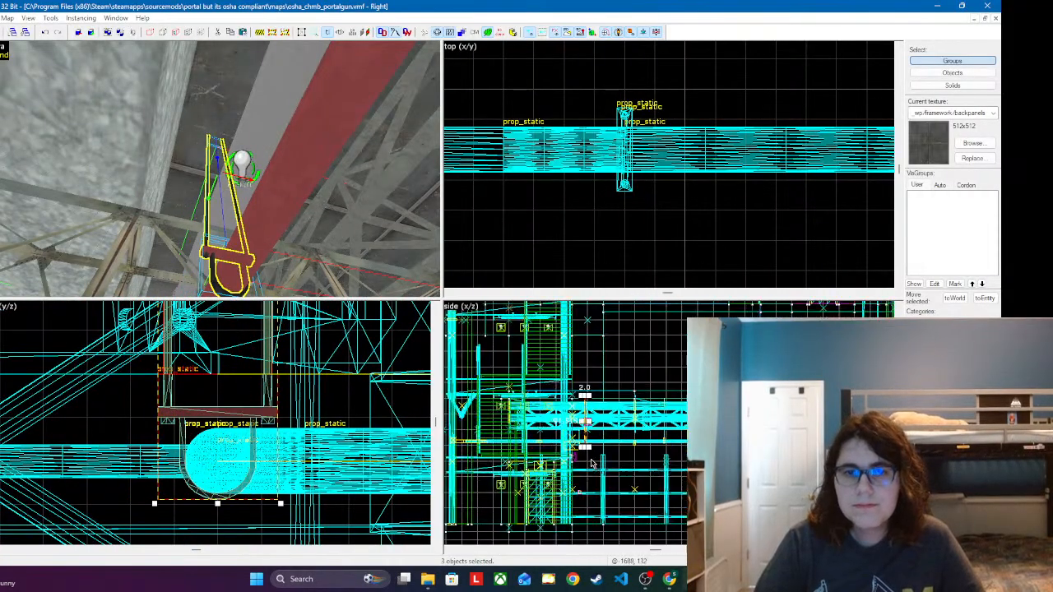
{"action": "left_click_drag", "start_coordinate": [594, 400], "coordinate": [572, 405]}
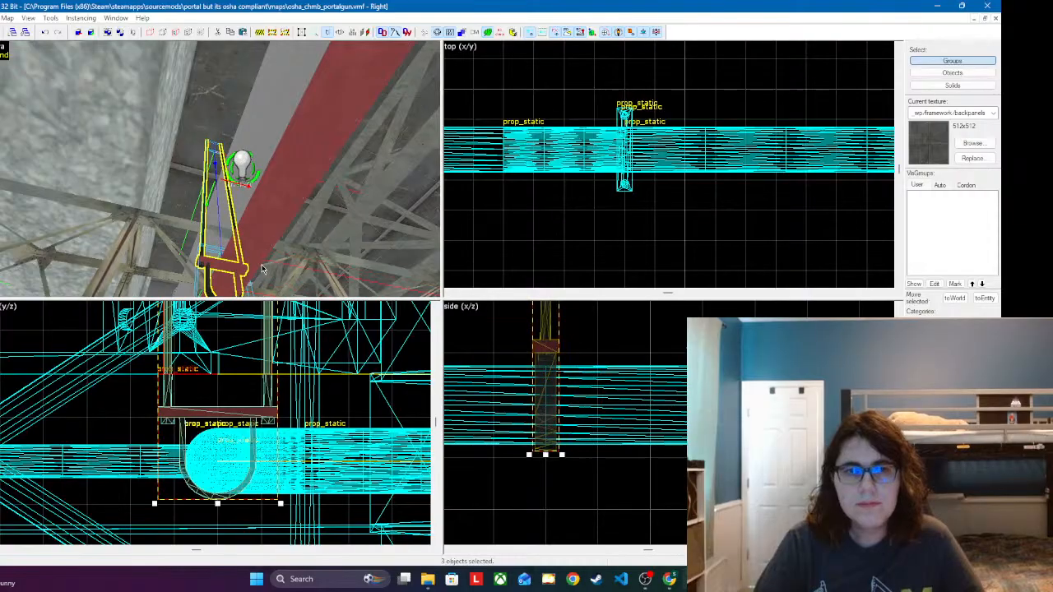
Step: Place another copy of the hanger at the sprinkler end of the red branch pipe under the ceiling
{"action": "key", "text": "z"}
{"action": "key", "text": "w"}
{"action": "key", "text": "s"}
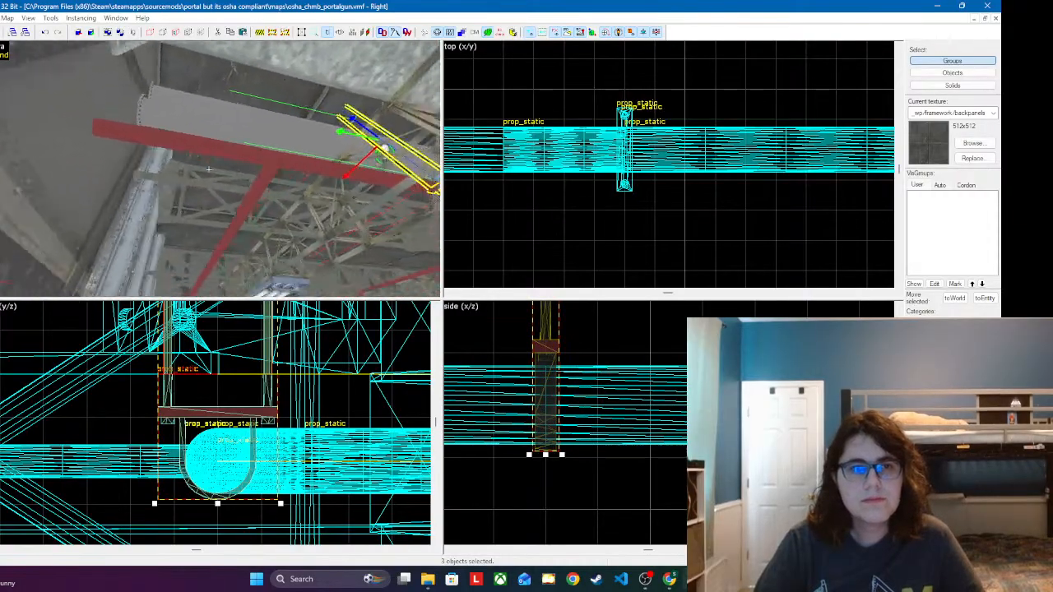
{"action": "key", "text": "w"}
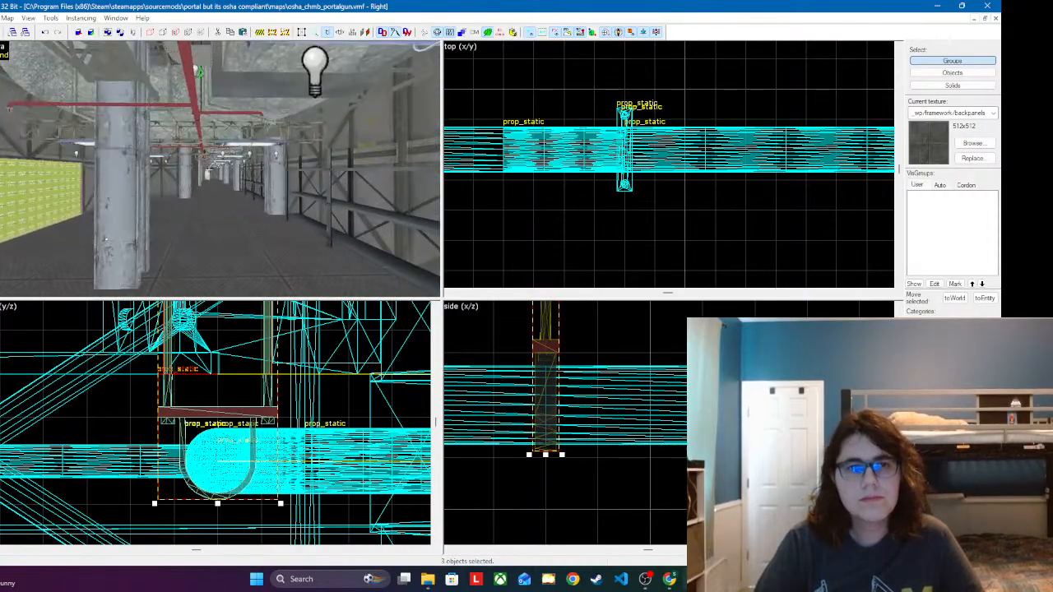
{"action": "key", "text": "w"}
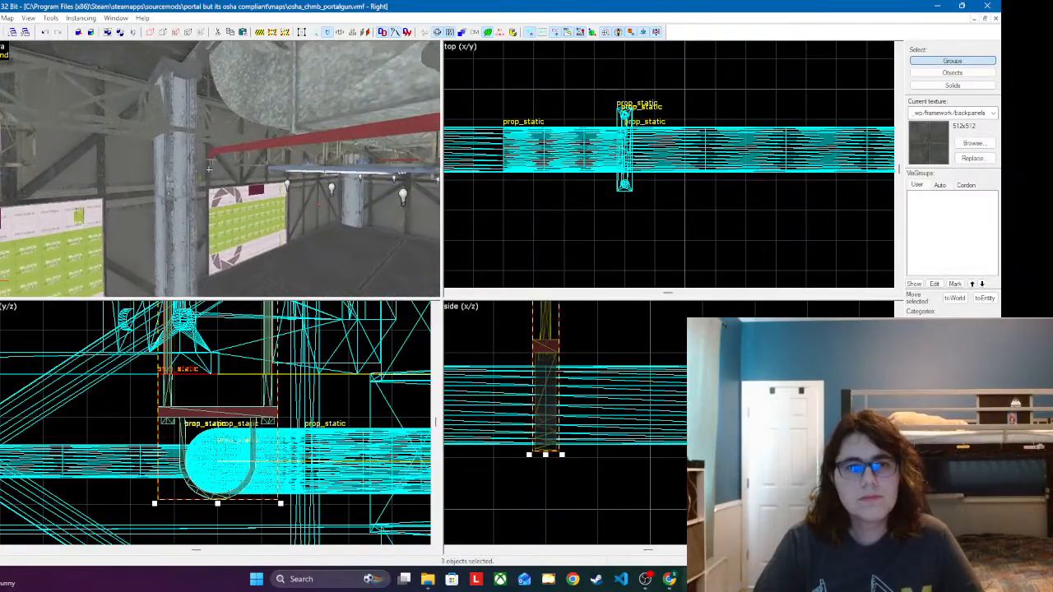
{"action": "key", "text": "w"}
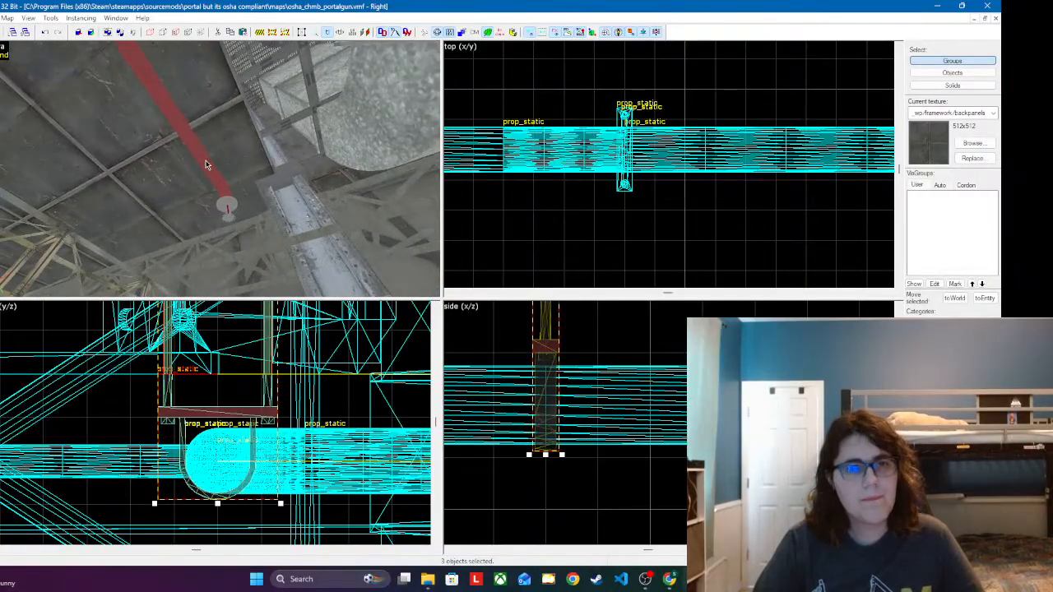
{"action": "left_click", "coordinate": [209, 170]}
{"action": "key", "text": "z"}
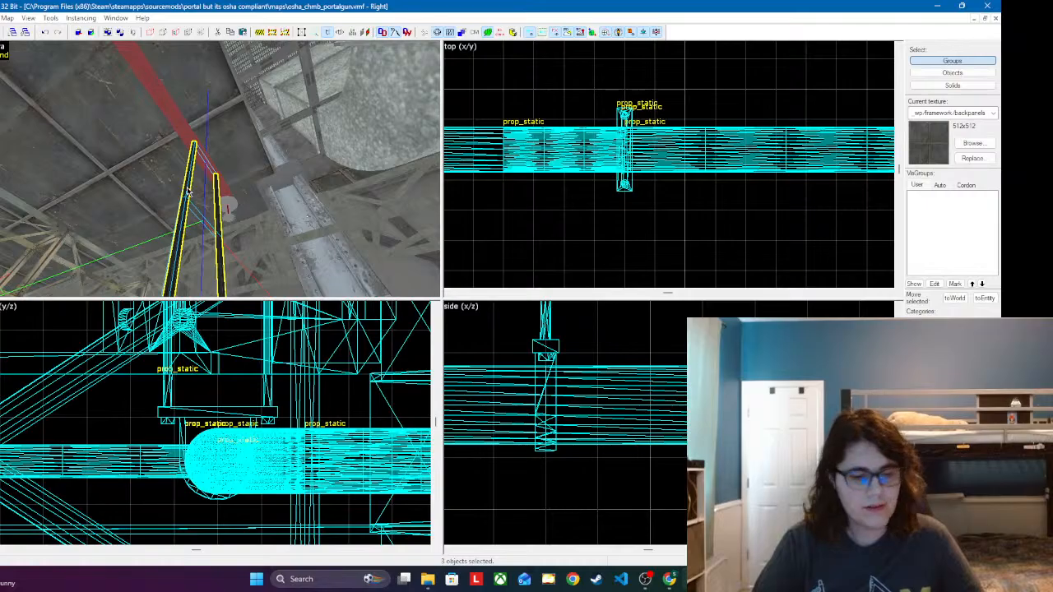
Step: Turn the new hanger a quarter turn so it lies across the branch pipe, and centre it on the pipe near the sprinkler end
{"action": "scroll", "coordinate": [246, 467], "scroll_direction": "down", "scroll_amount": 5}
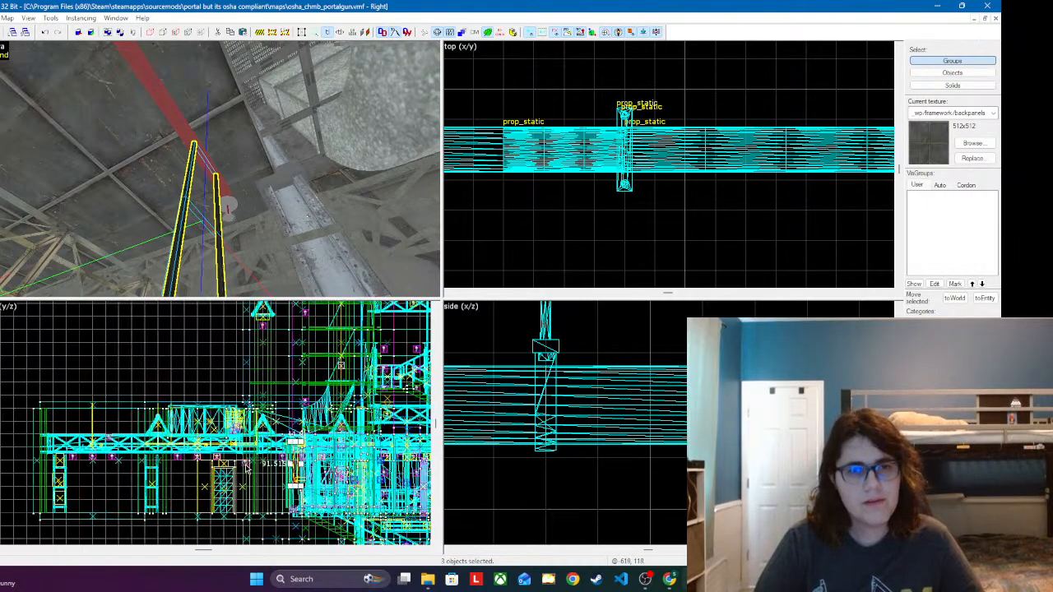
{"action": "scroll", "coordinate": [246, 468], "scroll_direction": "up", "scroll_amount": 5}
{"action": "scroll", "coordinate": [627, 415], "scroll_direction": "down", "scroll_amount": 3}
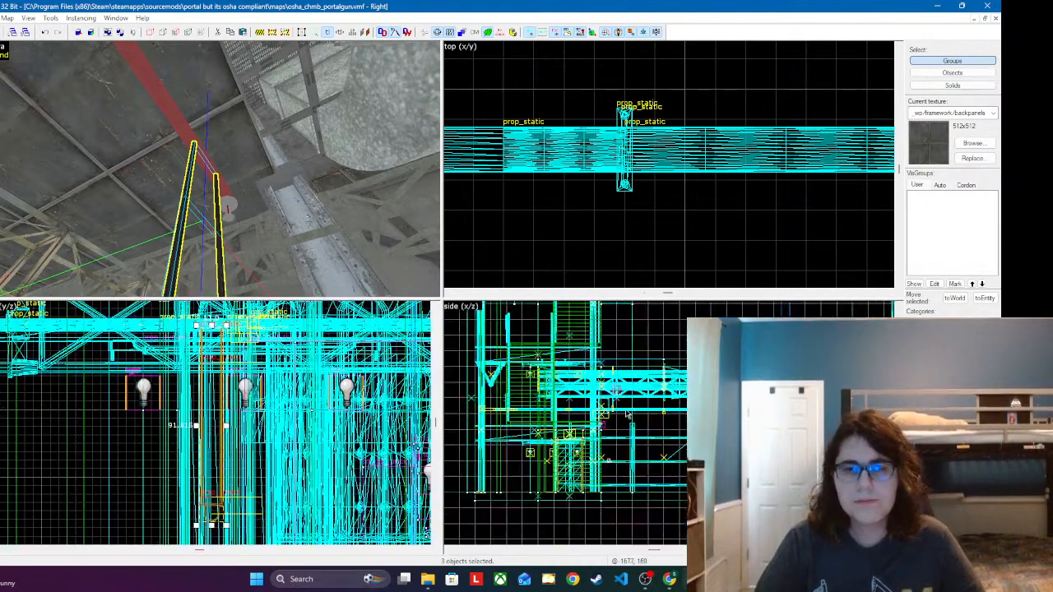
{"action": "scroll", "coordinate": [660, 196], "scroll_direction": "down", "scroll_amount": 6}
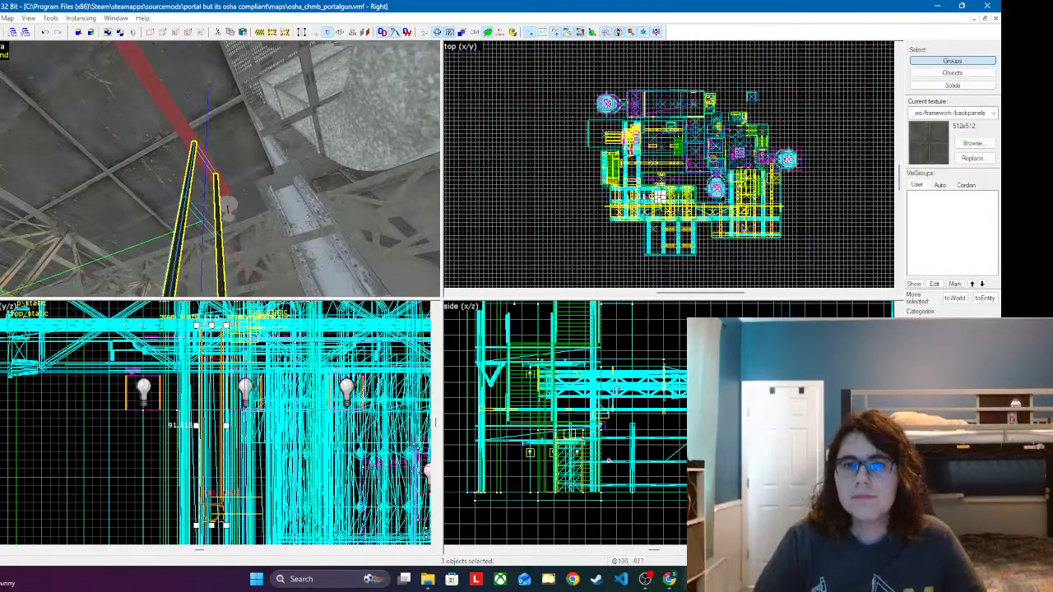
{"action": "scroll", "coordinate": [660, 196], "scroll_direction": "up", "scroll_amount": 7}
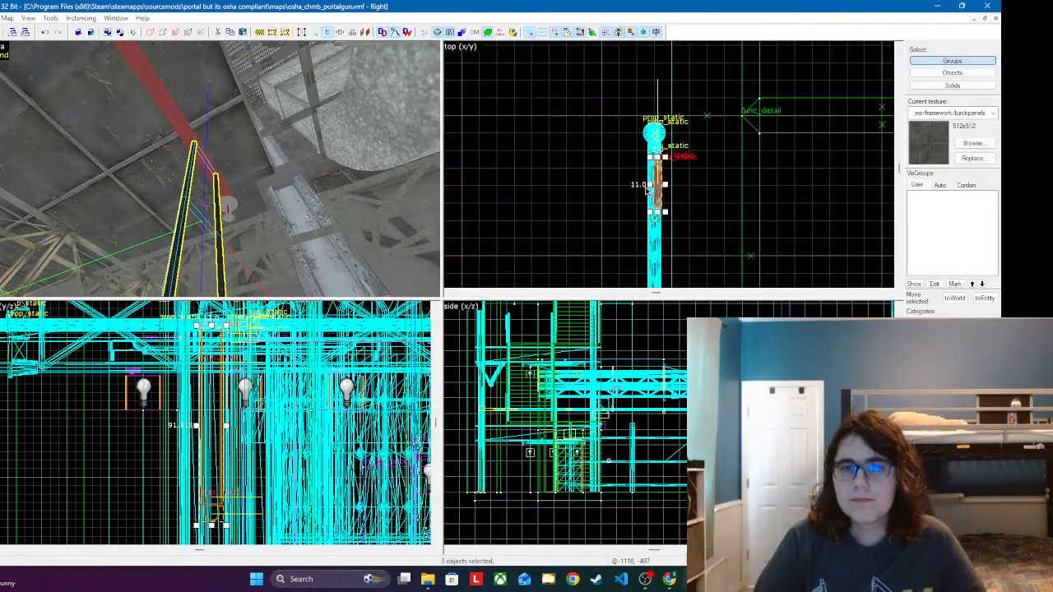
{"action": "left_click", "coordinate": [669, 170]}
{"action": "left_click_drag", "start_coordinate": [686, 130], "coordinate": [689, 218]}
{"action": "key", "text": "z"}
{"action": "key", "text": "z"}
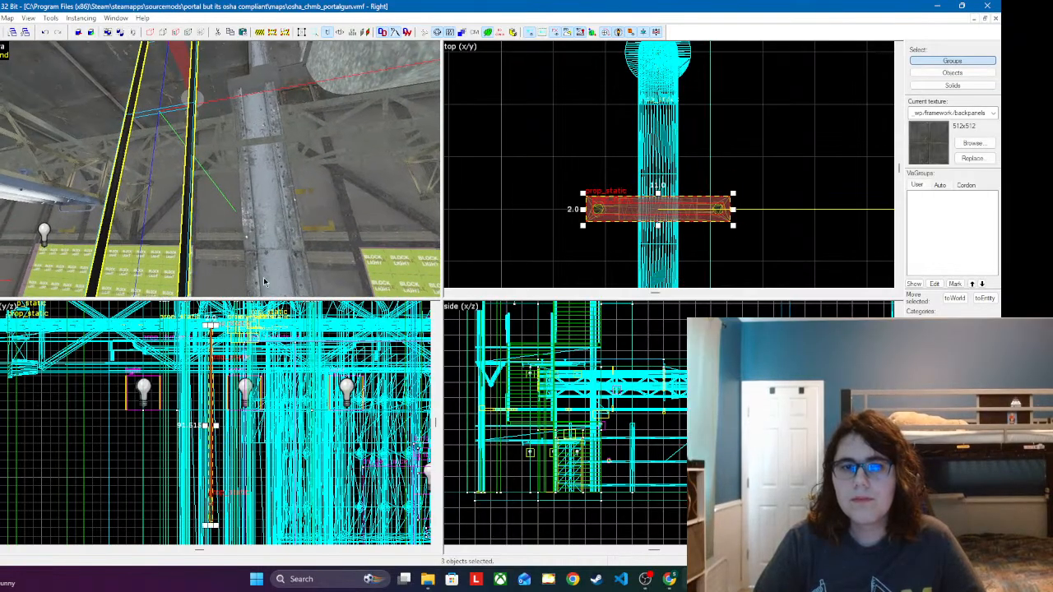
Step: Raise the new hanger until its clamp cradles the red branch pipe beside the sprinkler head
{"action": "scroll", "coordinate": [630, 458], "scroll_direction": "down", "scroll_amount": 6}
{"action": "scroll", "coordinate": [601, 404], "scroll_direction": "up", "scroll_amount": 6}
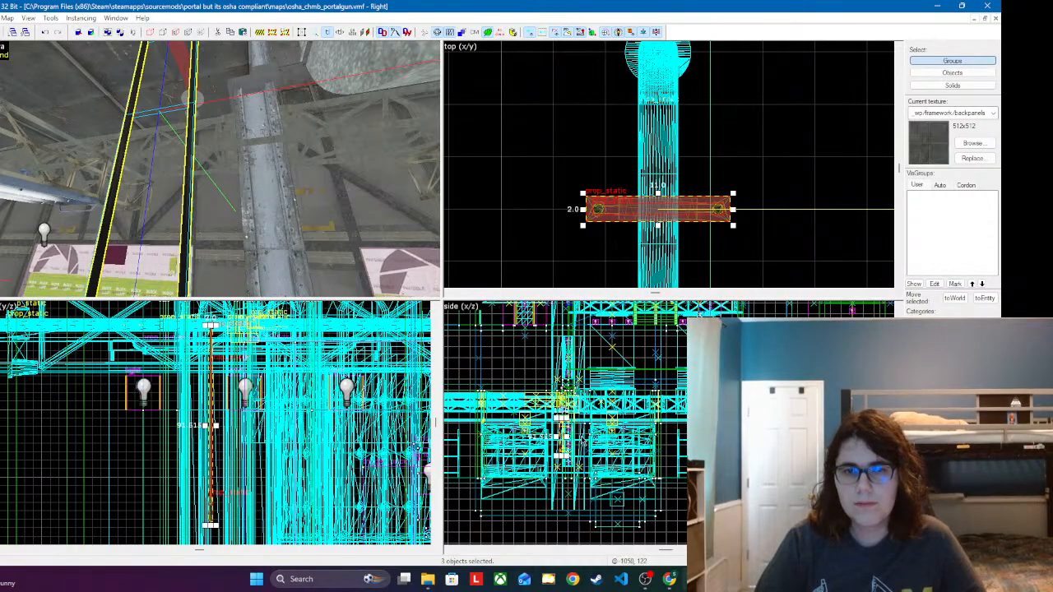
{"action": "scroll", "coordinate": [601, 405], "scroll_direction": "down", "scroll_amount": 6}
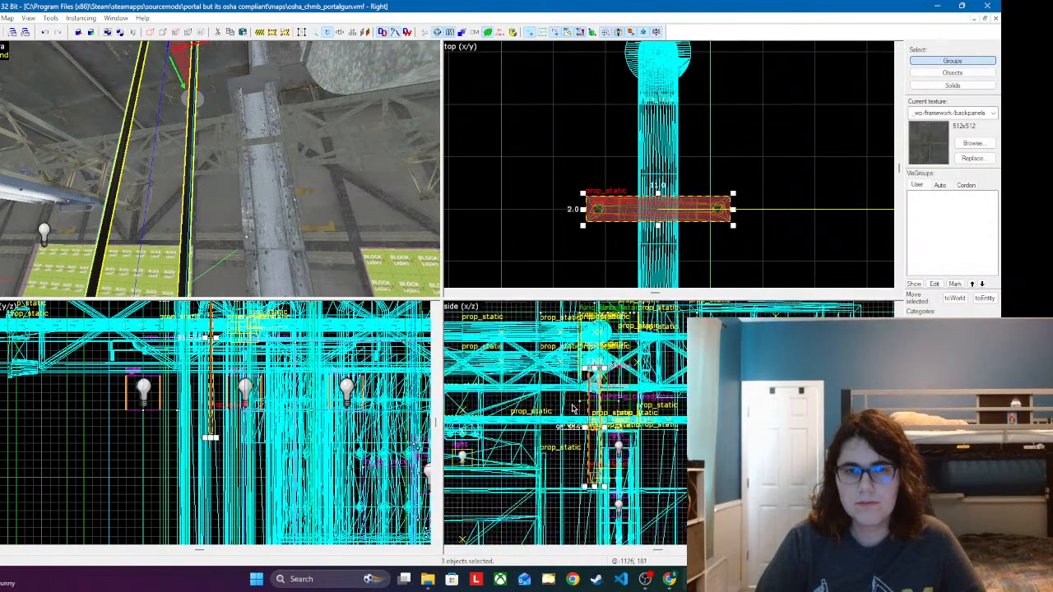
{"action": "scroll", "coordinate": [623, 401], "scroll_direction": "up", "scroll_amount": 8}
{"action": "left_click_drag", "start_coordinate": [627, 419], "coordinate": [632, 306]}
{"action": "scroll", "coordinate": [638, 463], "scroll_direction": "up", "scroll_amount": 2}
{"action": "left_click_drag", "start_coordinate": [636, 466], "coordinate": [614, 304]}
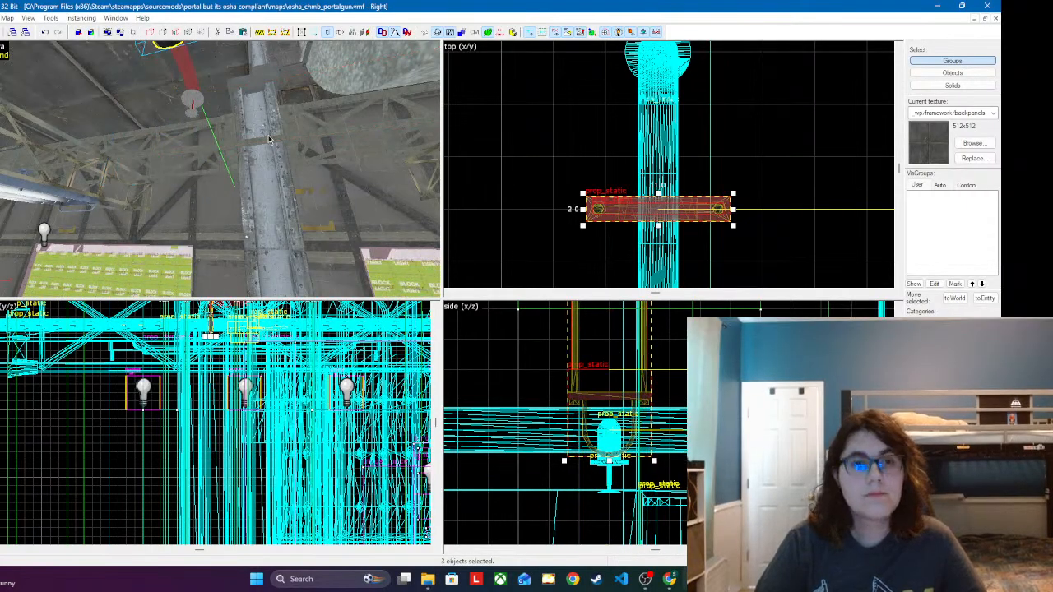
Step: Check the raised hanger's fit around the branch pipe and open the object properties of its clamp
{"action": "key", "text": "z"}
{"action": "key", "text": "w"}
{"action": "key", "text": "z"}
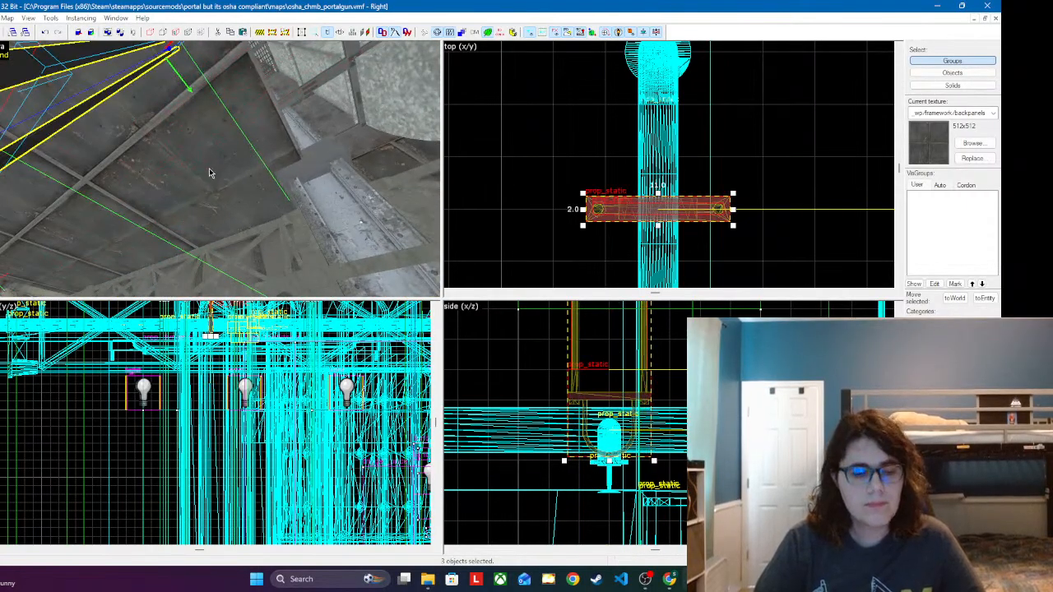
{"action": "key", "text": "z"}
{"action": "key", "text": "s"}
{"action": "key", "text": "z"}
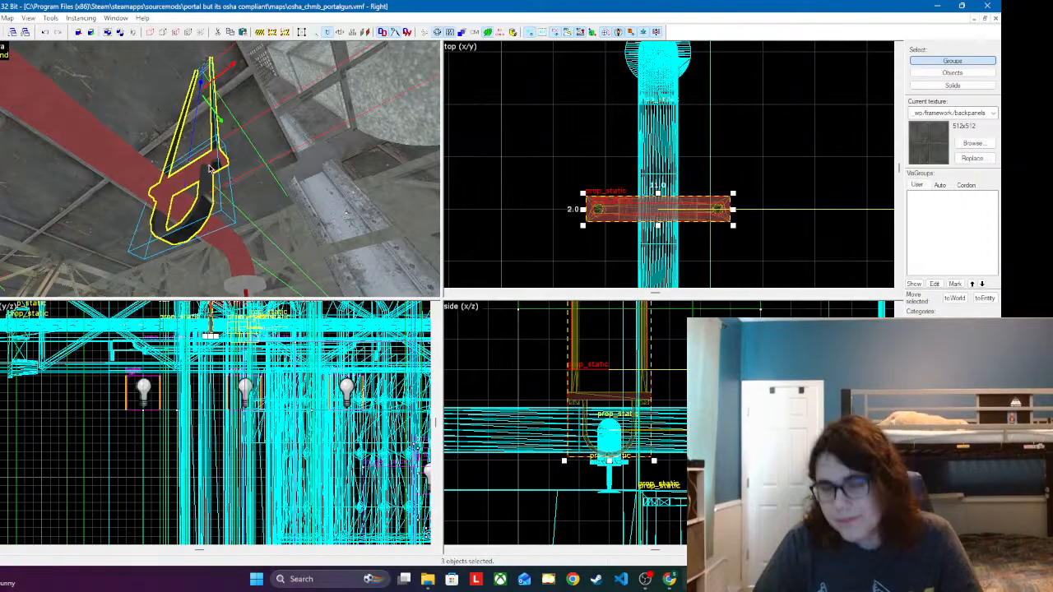
{"action": "double_click", "coordinate": [202, 198]}
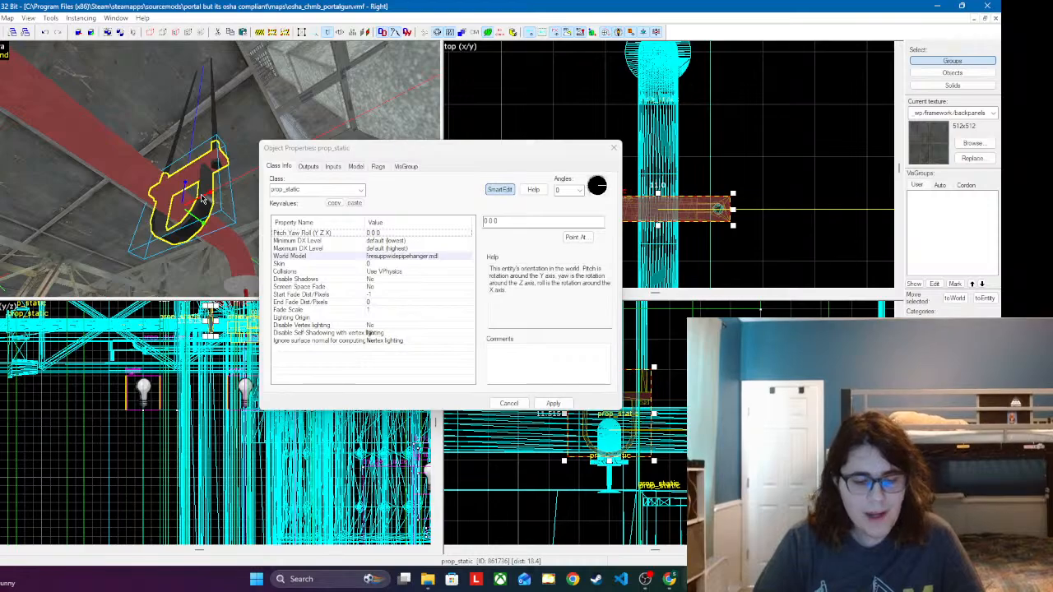
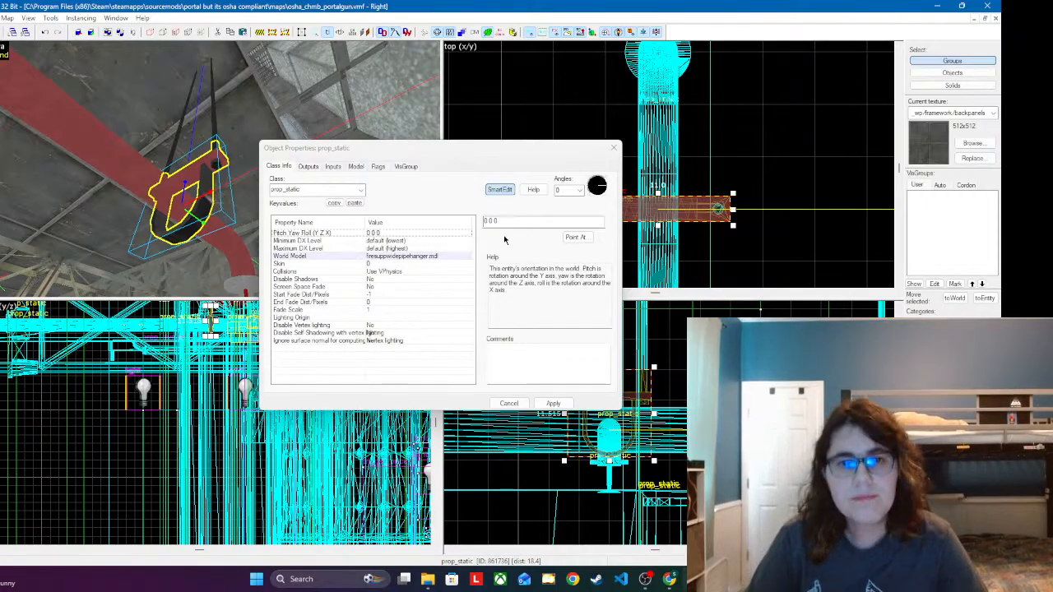
Step: Change the new hanger clamp's world model to the narrower firesupppipehanger.mdl and apply it
{"action": "left_click", "coordinate": [552, 403]}
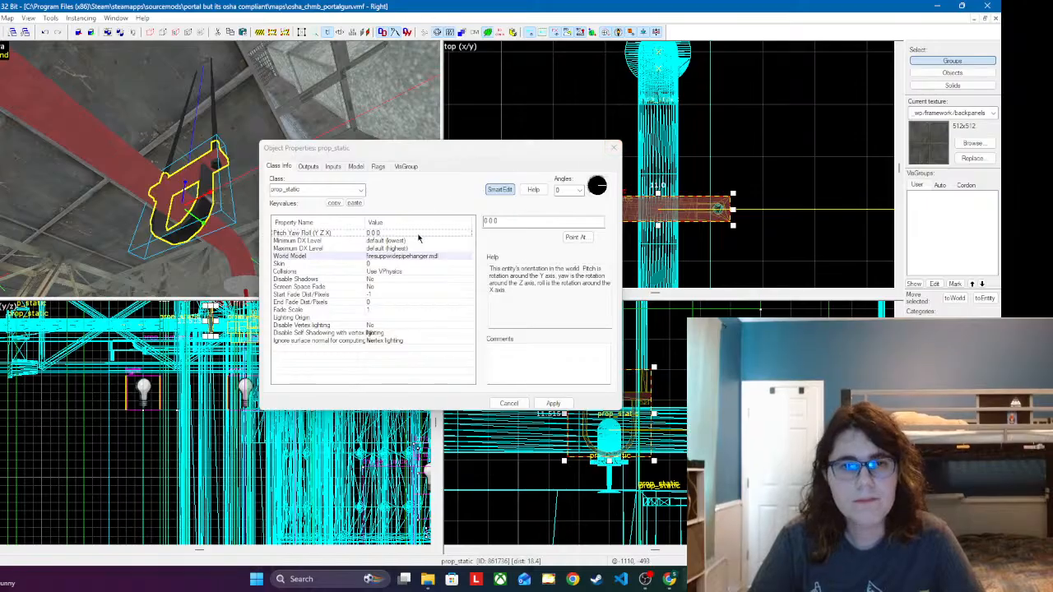
{"action": "double_click", "coordinate": [409, 263]}
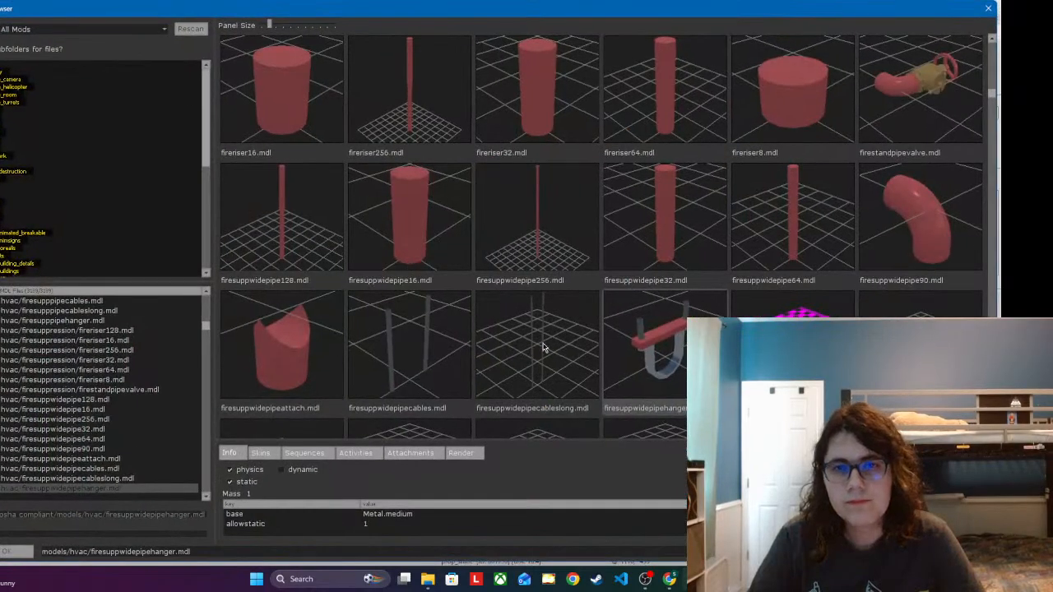
{"action": "scroll", "coordinate": [682, 356], "scroll_direction": "up", "scroll_amount": 3}
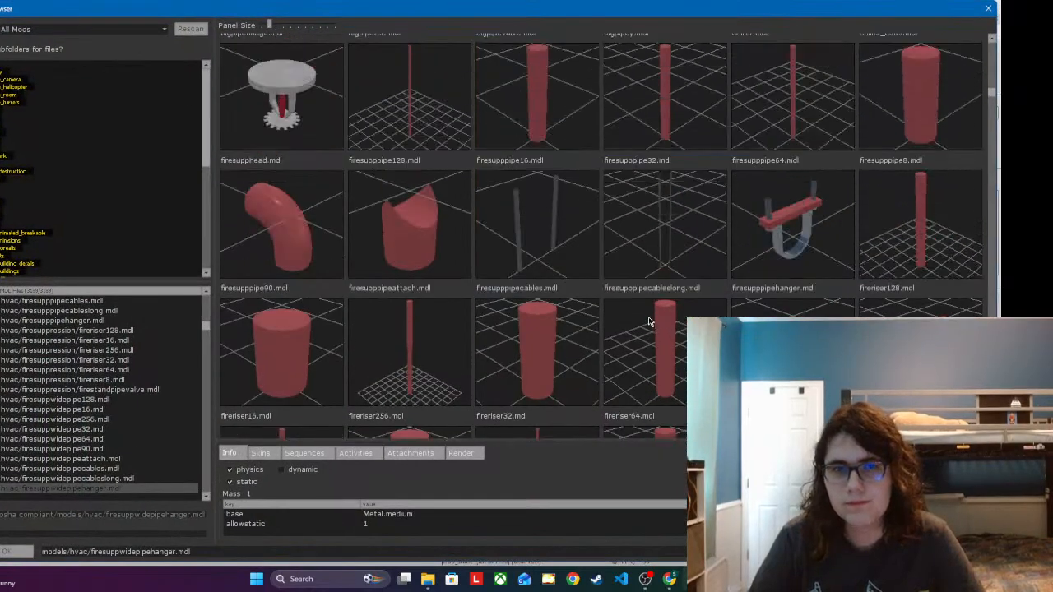
{"action": "scroll", "coordinate": [649, 321], "scroll_direction": "up", "scroll_amount": 3}
{"action": "scroll", "coordinate": [664, 196], "scroll_direction": "down", "scroll_amount": 2}
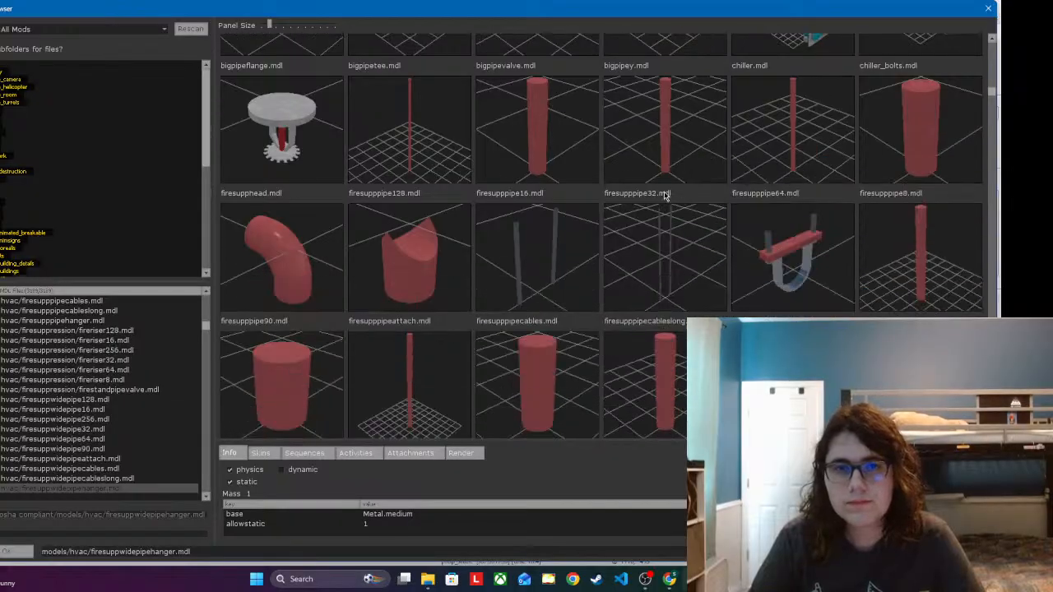
{"action": "double_click", "coordinate": [833, 270]}
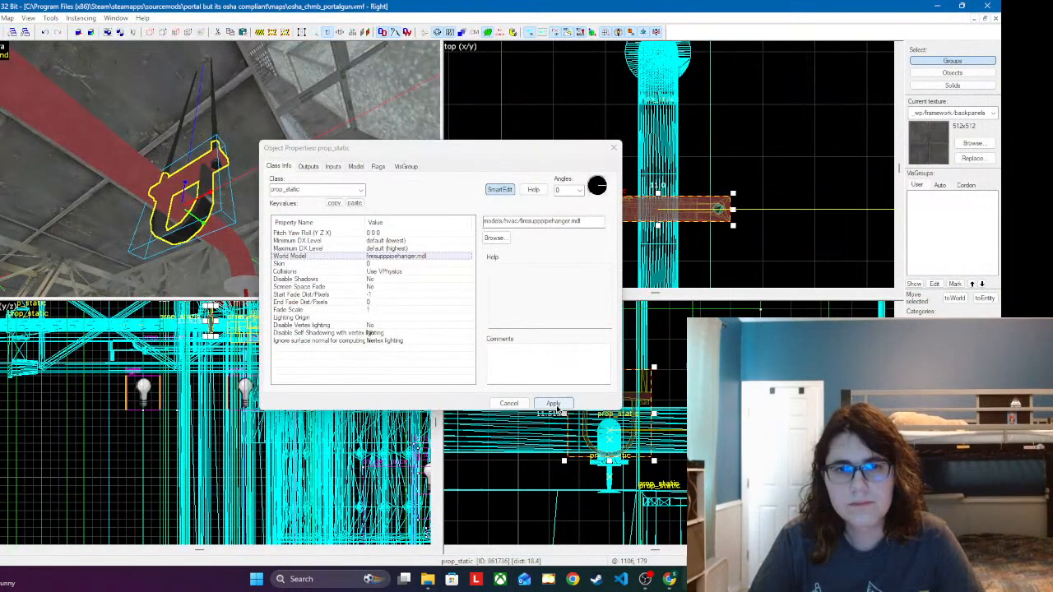
{"action": "left_click", "coordinate": [556, 404]}
Step: Swap the hanger's lower cables for the firesupppipecableslong.mdl world model
{"action": "left_click", "coordinate": [175, 146]}
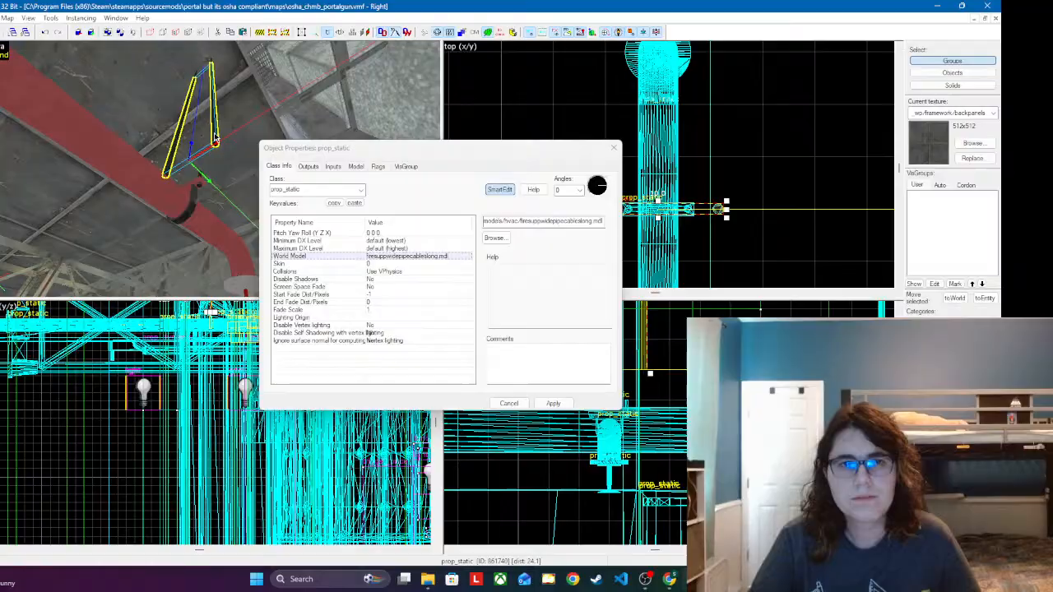
{"action": "left_click", "coordinate": [388, 257]}
{"action": "left_click", "coordinate": [493, 238]}
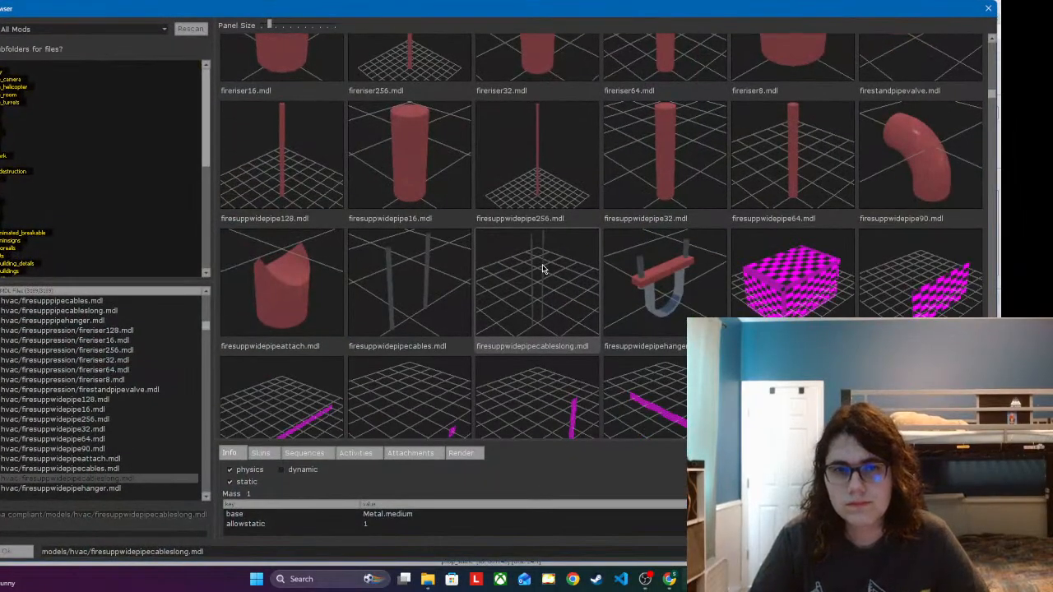
{"action": "scroll", "coordinate": [543, 268], "scroll_direction": "up", "scroll_amount": 5}
{"action": "double_click", "coordinate": [619, 270]}
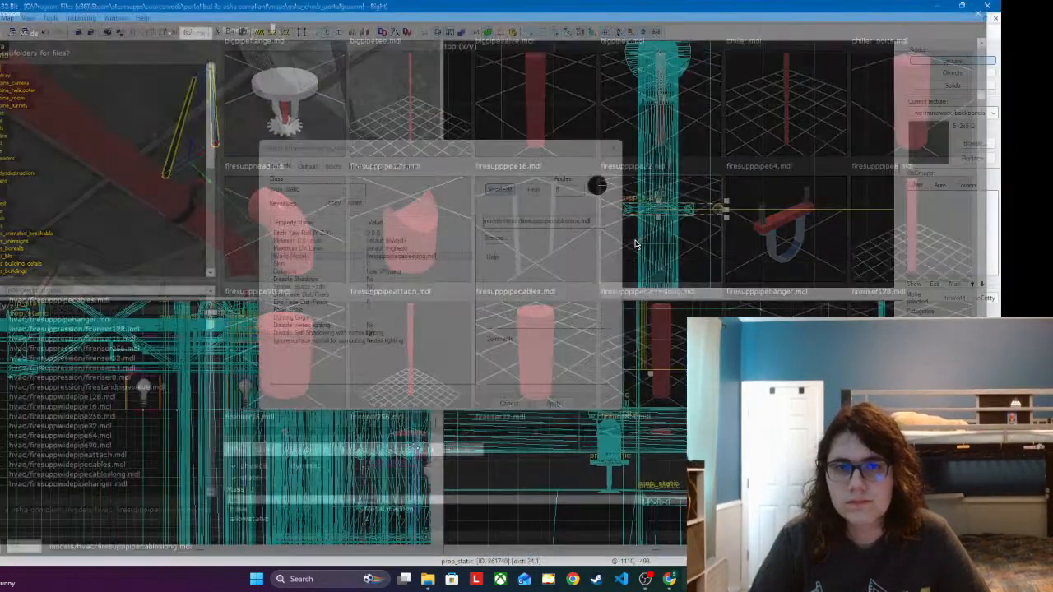
{"action": "left_click", "coordinate": [553, 403]}
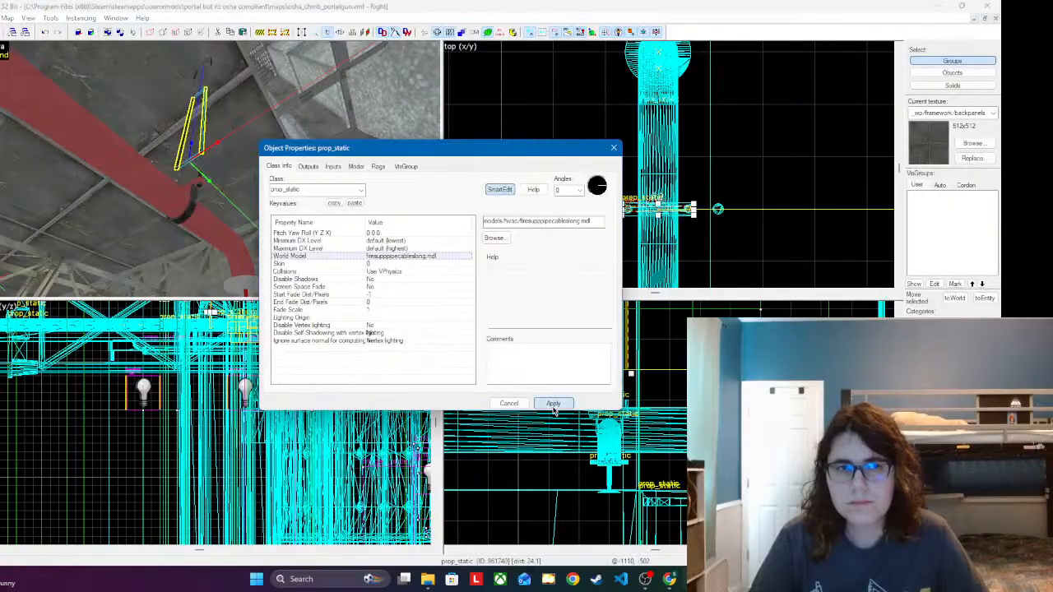
{"action": "left_click", "coordinate": [613, 147]}
Step: Lower the narrower cables until their ends meet the clamp on the red branch pipe
{"action": "scroll", "coordinate": [609, 364], "scroll_direction": "up", "scroll_amount": 1}
{"action": "left_click_drag", "start_coordinate": [611, 362], "coordinate": [622, 403]}
{"action": "scroll", "coordinate": [252, 445], "scroll_direction": "down", "scroll_amount": 4}
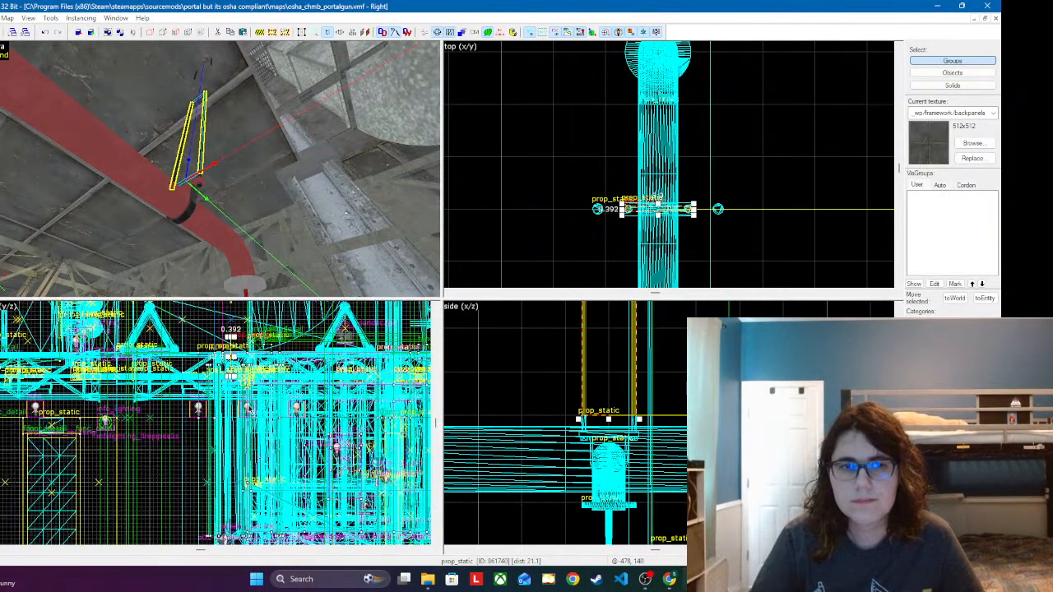
{"action": "scroll", "coordinate": [247, 346], "scroll_direction": "up", "scroll_amount": 4}
{"action": "scroll", "coordinate": [245, 345], "scroll_direction": "up", "scroll_amount": 3}
Step: Change the world model of the hanger's upper cables near the ceiling to firesupppipecableslong.mdl
{"action": "key", "text": "w"}
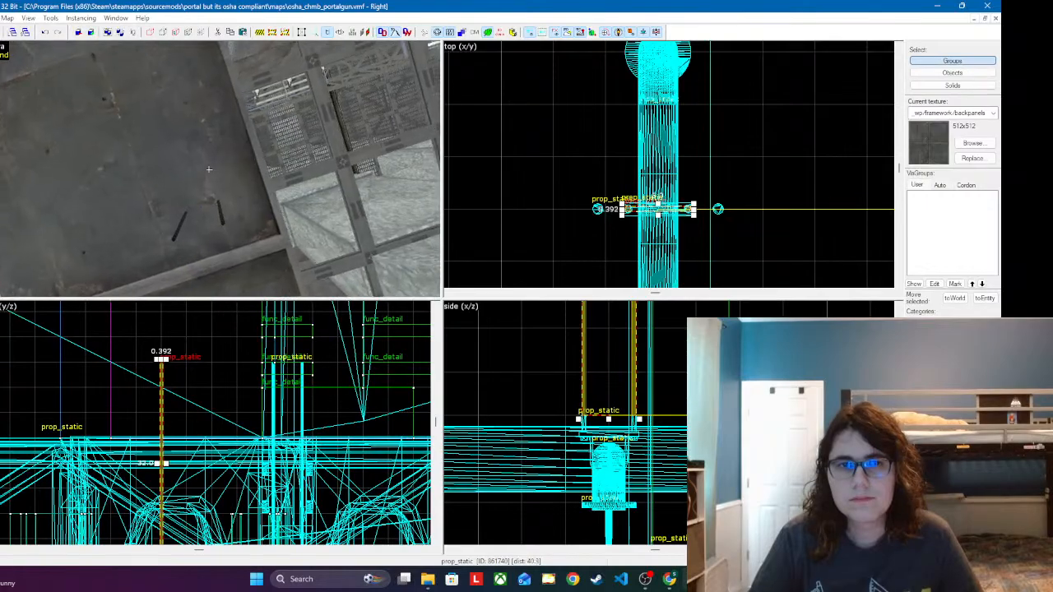
{"action": "key", "text": "z"}
{"action": "double_click", "coordinate": [208, 182]}
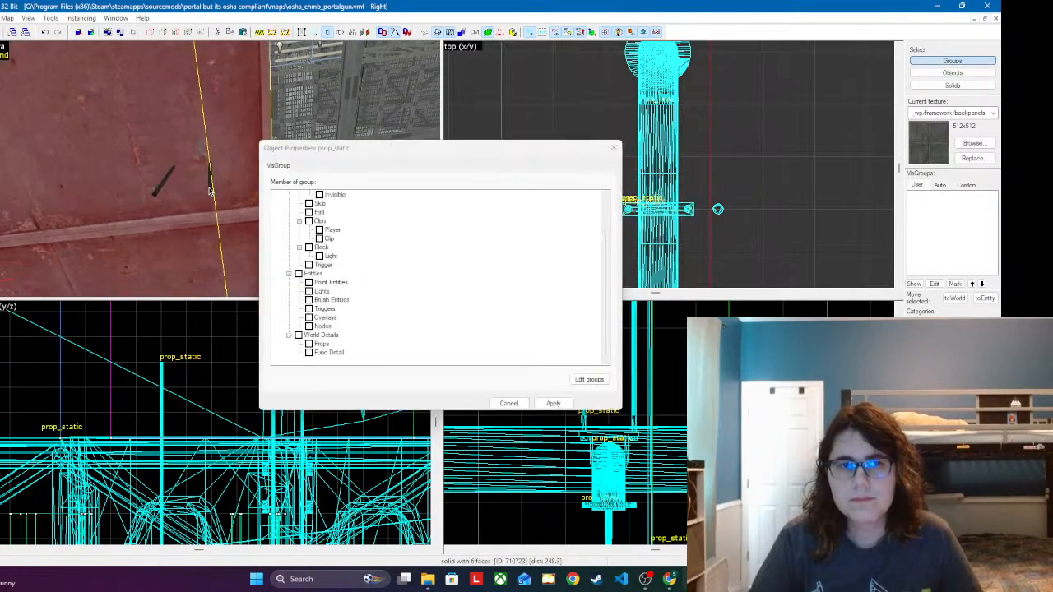
{"action": "left_click", "coordinate": [209, 190]}
{"action": "left_click", "coordinate": [492, 239]}
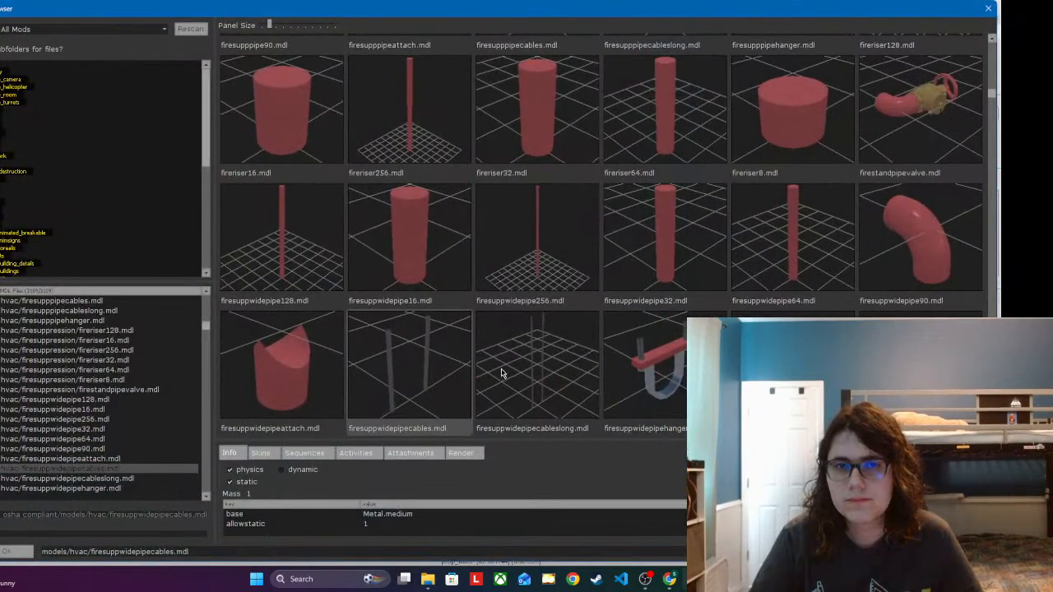
{"action": "scroll", "coordinate": [550, 237], "scroll_direction": "up", "scroll_amount": 3}
{"action": "double_click", "coordinate": [639, 183]}
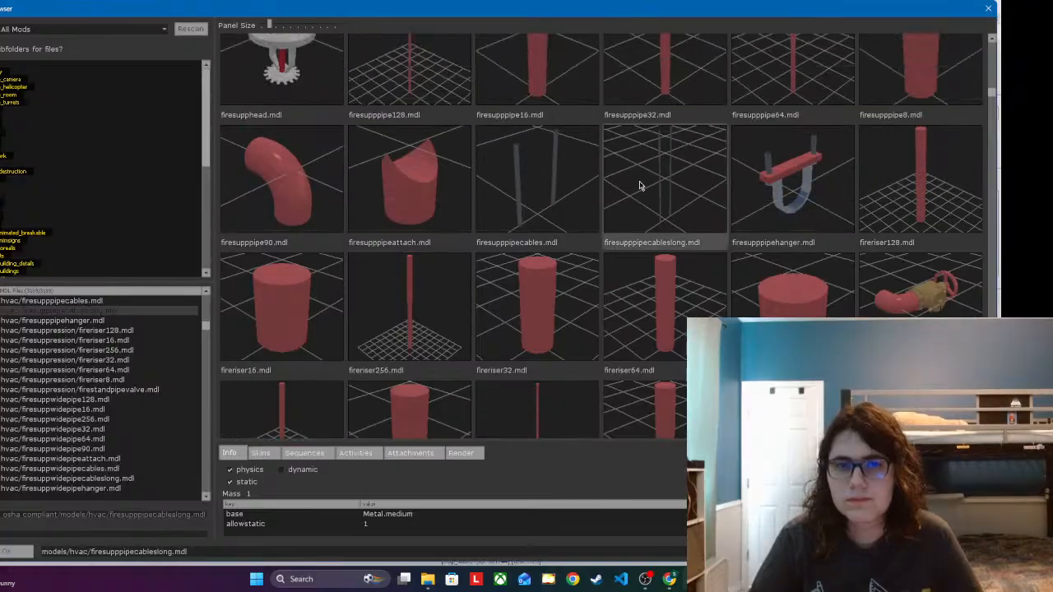
{"action": "left_click", "coordinate": [553, 403]}
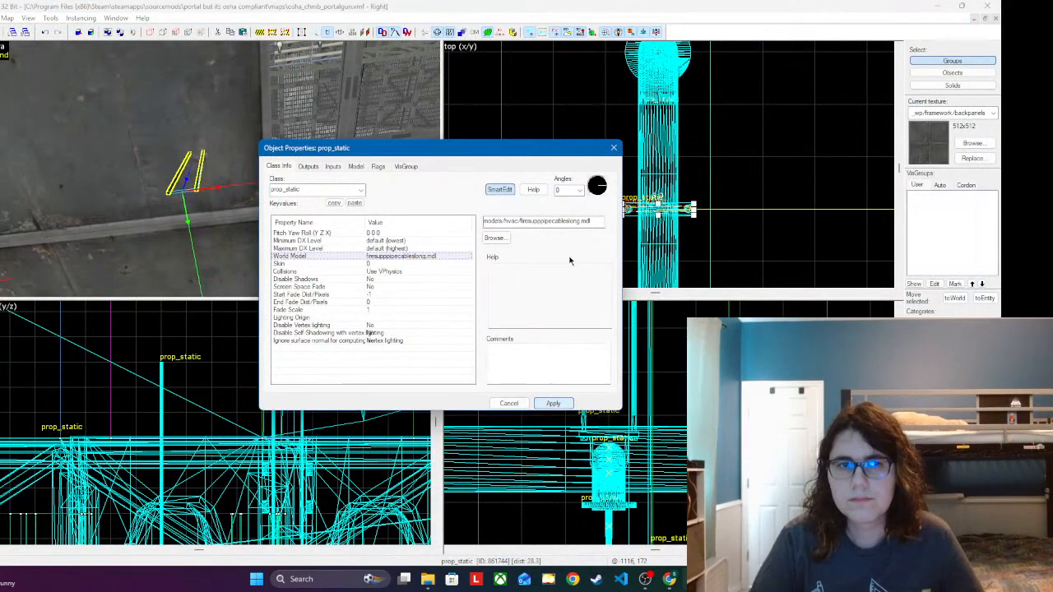
{"action": "left_click", "coordinate": [615, 149]}
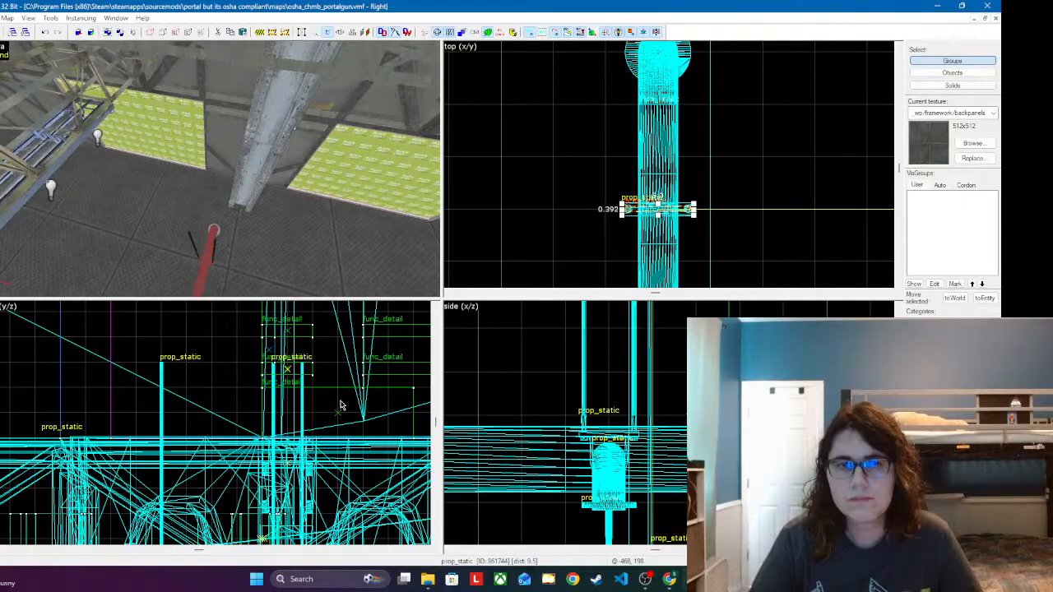
Step: Place an extra set of long narrow cables at the pipe end and raise it between the hanger's lower and upper cables
{"action": "scroll", "coordinate": [285, 453], "scroll_direction": "down", "scroll_amount": 7}
{"action": "scroll", "coordinate": [259, 380], "scroll_direction": "up", "scroll_amount": 7}
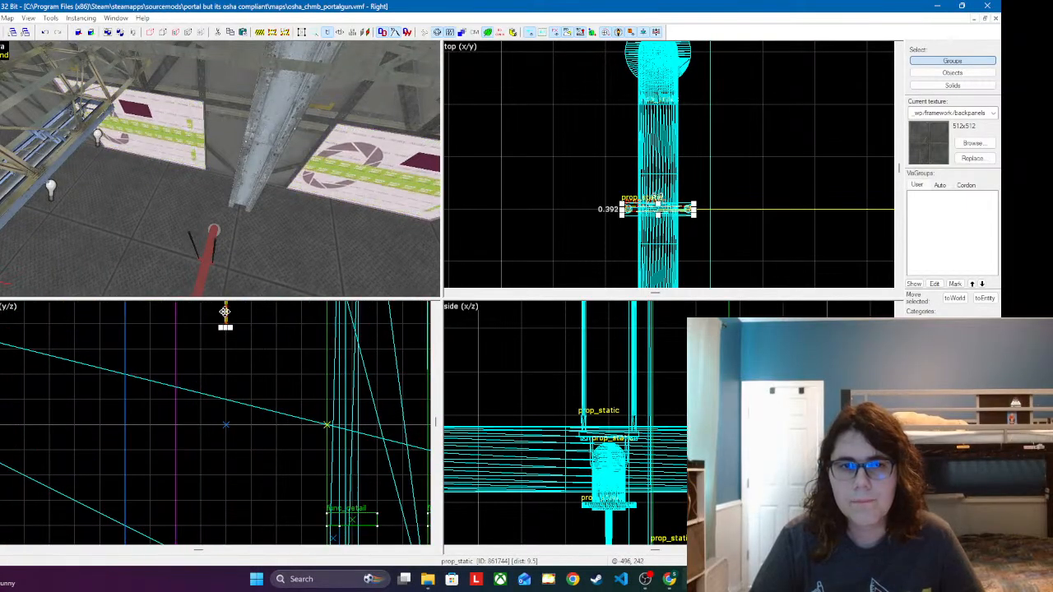
{"action": "left_click", "coordinate": [218, 237]}
{"action": "left_click", "coordinate": [215, 247]}
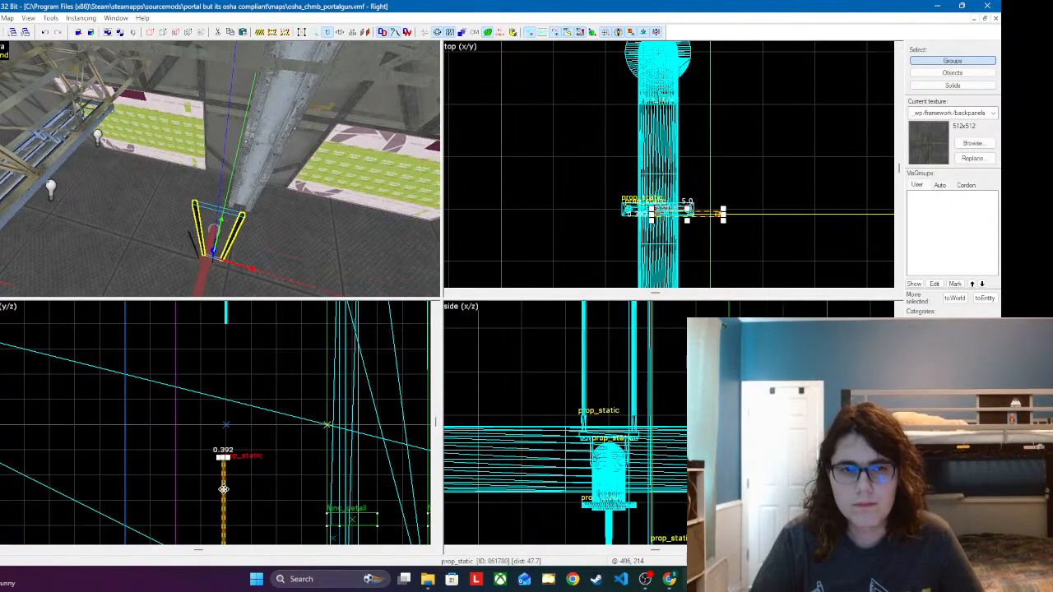
{"action": "left_click_drag", "start_coordinate": [223, 489], "coordinate": [223, 352]}
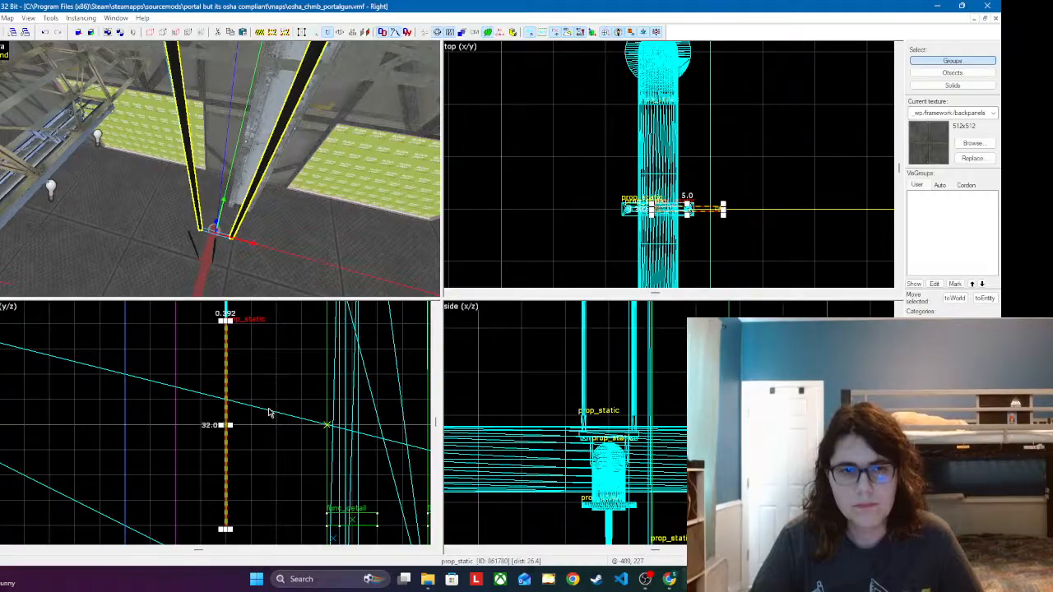
{"action": "scroll", "coordinate": [219, 228], "scroll_direction": "up", "scroll_amount": 2}
{"action": "scroll", "coordinate": [231, 222], "scroll_direction": "down", "scroll_amount": 2}
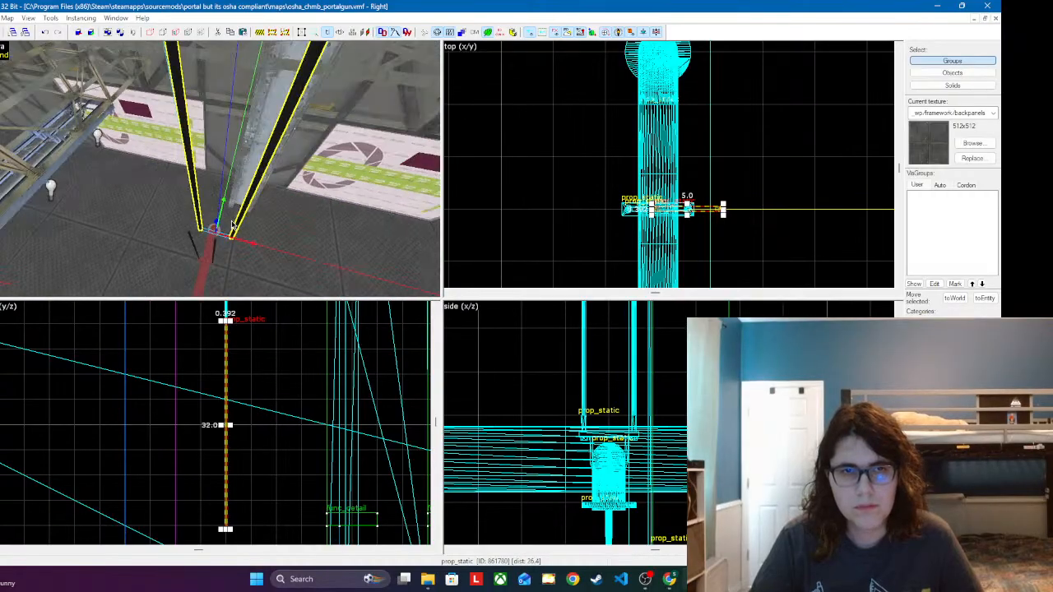
Step: Centre the extra cables over the branch pipe and lower them to line up with the cables below
{"action": "key", "text": "z"}
{"action": "key", "text": "w"}
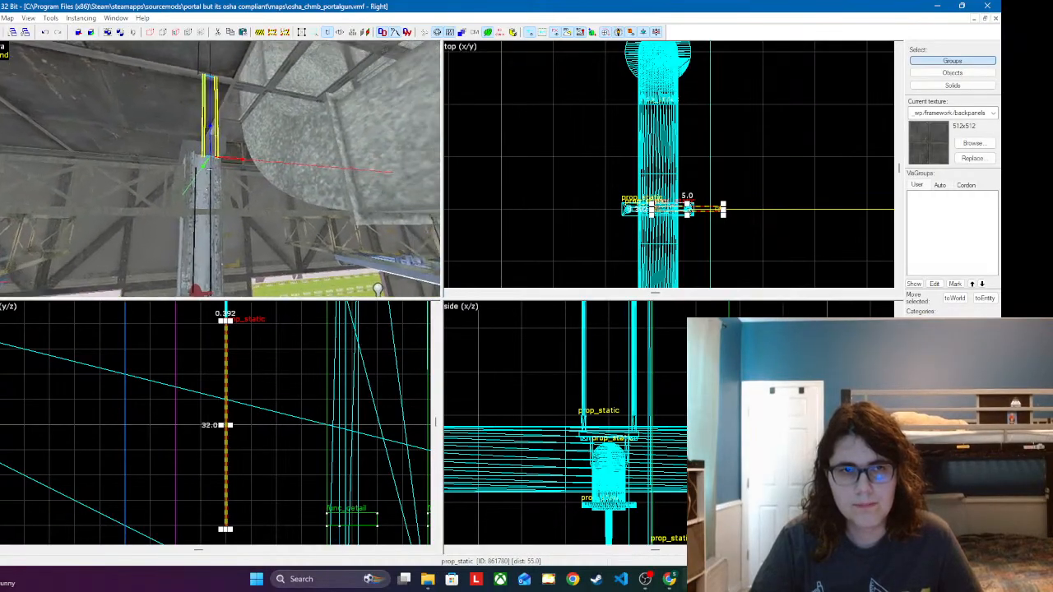
{"action": "key", "text": "a"}
{"action": "key", "text": "d"}
{"action": "key", "text": "s"}
{"action": "key", "text": "z"}
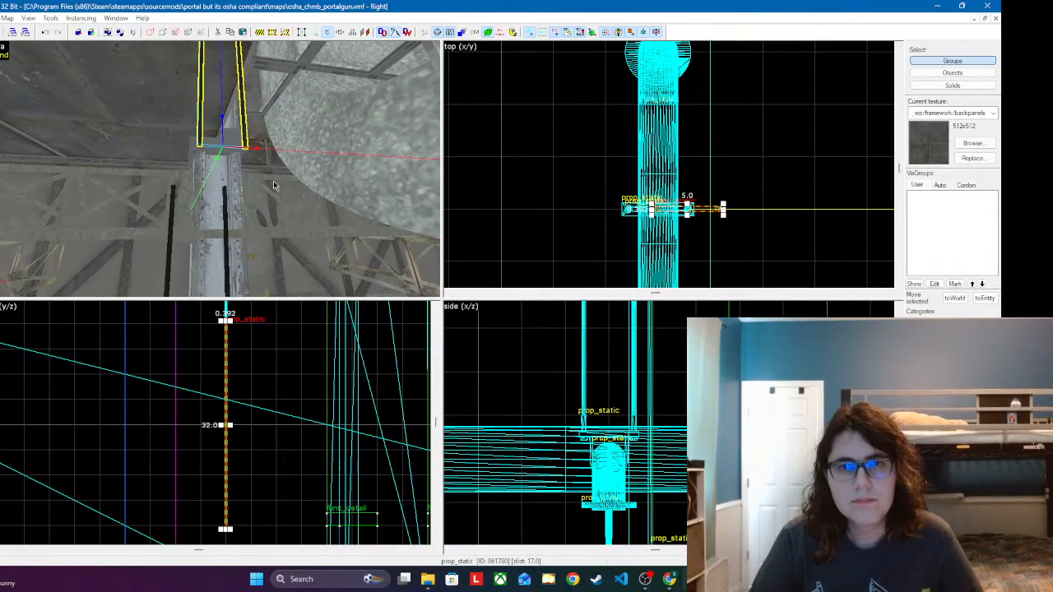
{"action": "scroll", "coordinate": [599, 472], "scroll_direction": "down", "scroll_amount": 5}
{"action": "scroll", "coordinate": [682, 369], "scroll_direction": "up", "scroll_amount": 14}
{"action": "left_click_drag", "start_coordinate": [682, 367], "coordinate": [649, 418]}
{"action": "key", "text": "z"}
{"action": "key", "text": "w"}
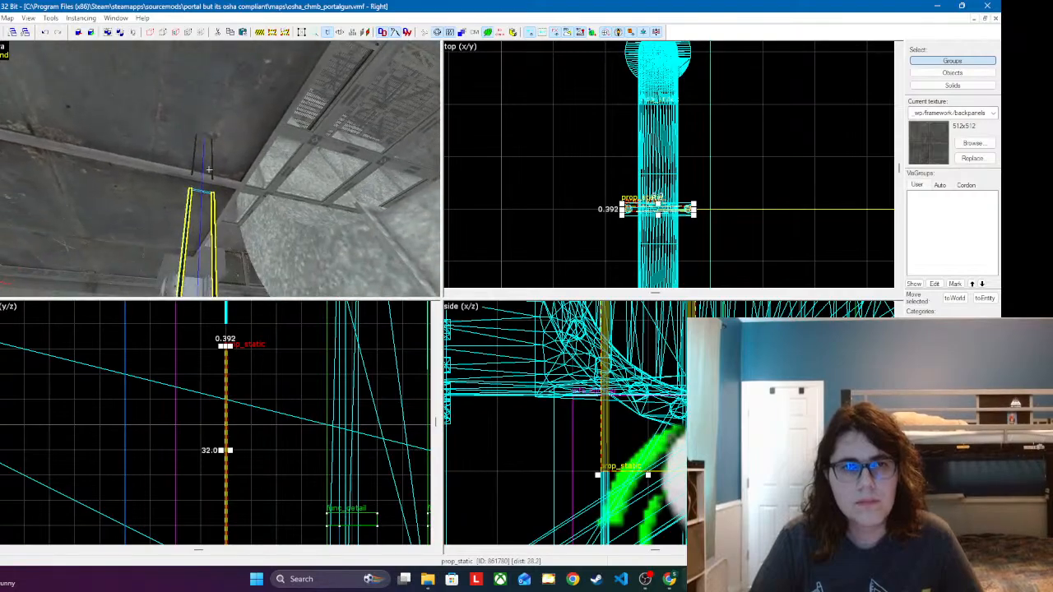
Step: Lower the uppermost cables onto the top of the middle cables to close the gap, and clear the selection
{"action": "key", "text": "z"}
{"action": "left_click", "coordinate": [210, 175]}
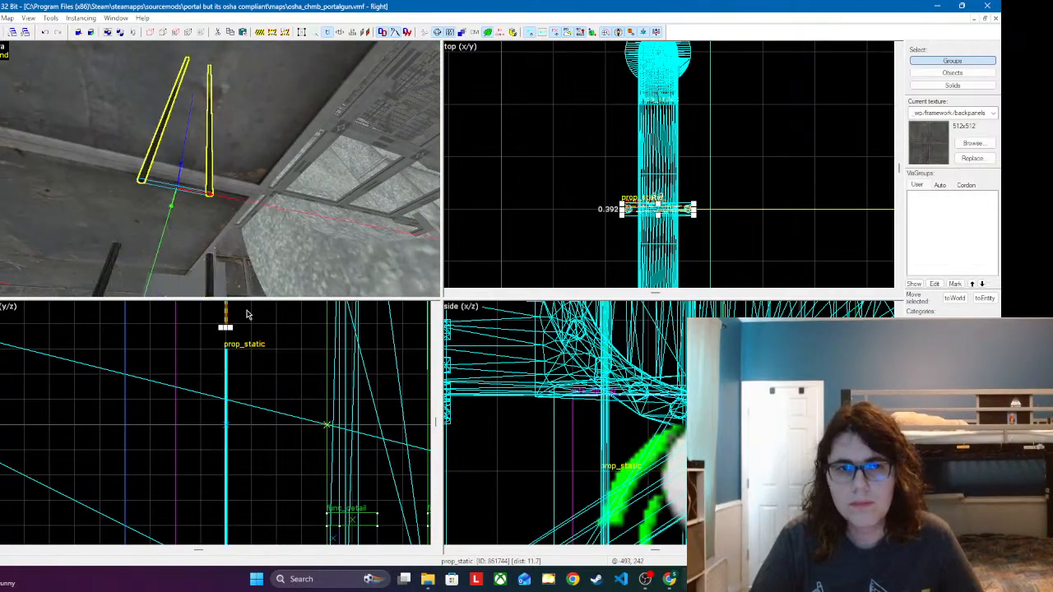
{"action": "scroll", "coordinate": [234, 317], "scroll_direction": "up", "scroll_amount": 5}
{"action": "left_click_drag", "start_coordinate": [221, 370], "coordinate": [220, 370]}
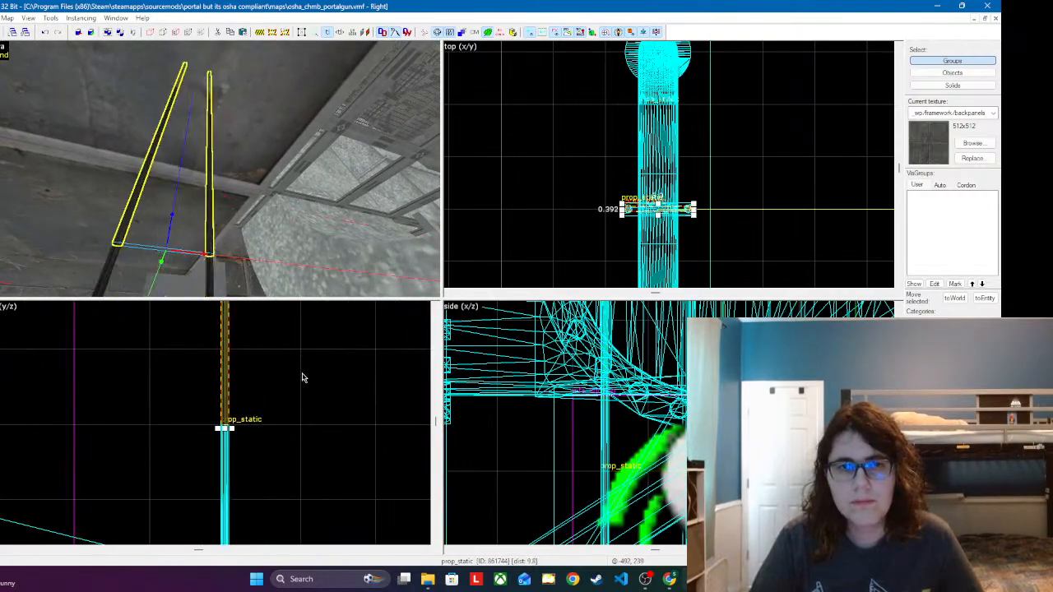
{"action": "left_click", "coordinate": [302, 373]}
Step: Inspect the rebuilt hanger and select its clamp together with all of its cable sections
{"action": "key", "text": "z"}
{"action": "key", "text": "w"}
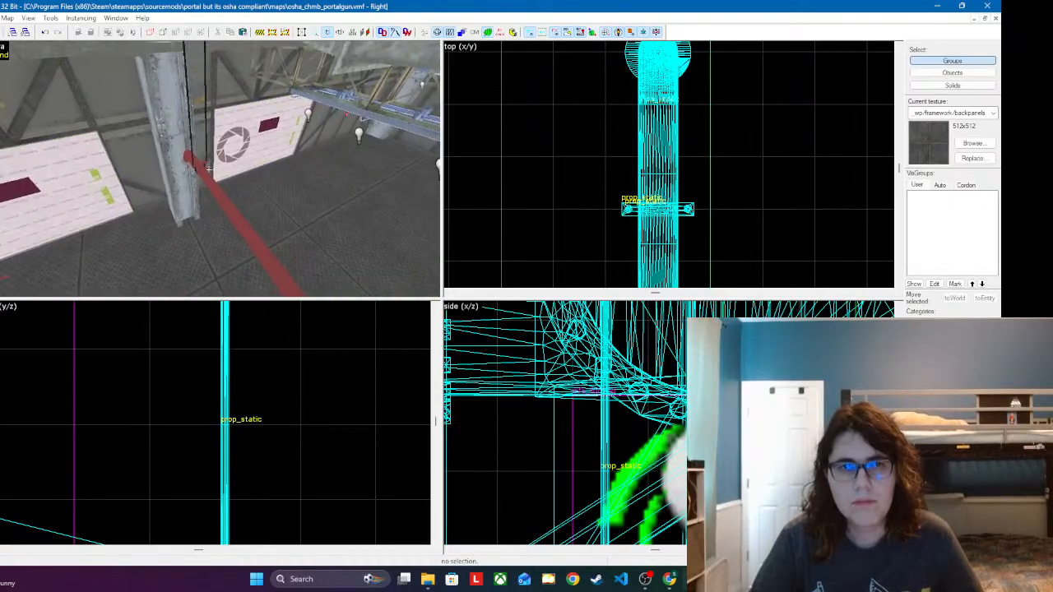
{"action": "key", "text": "z"}
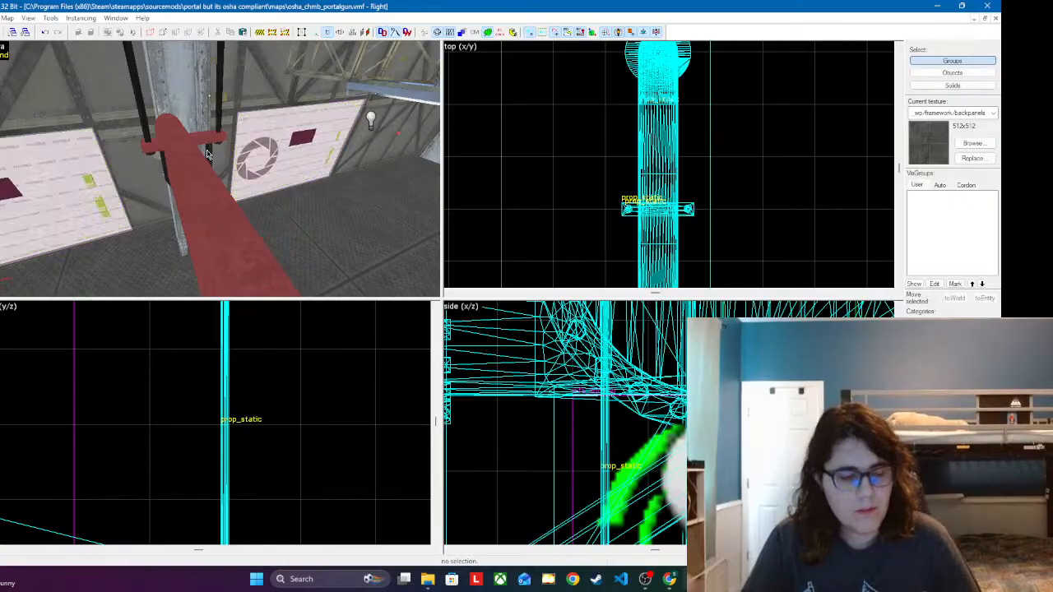
{"action": "key", "text": "z"}
{"action": "key", "text": "a"}
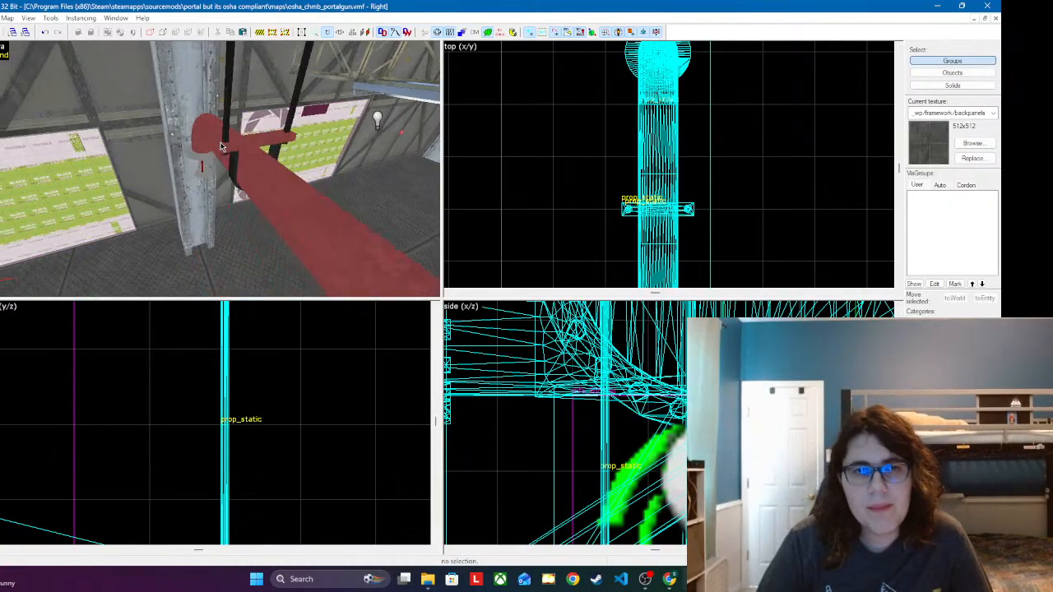
{"action": "key", "text": "z"}
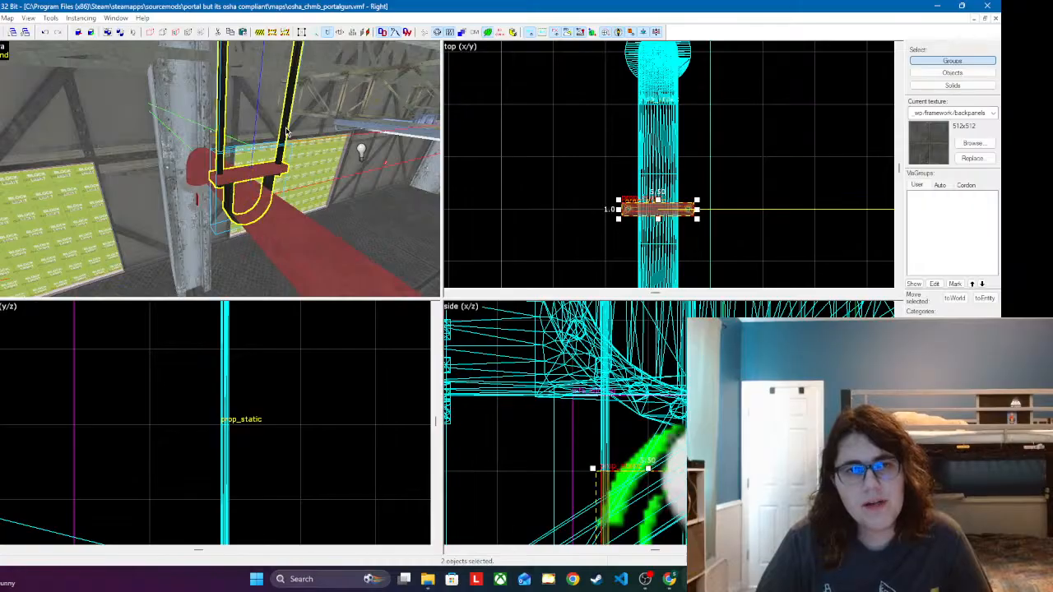
{"action": "key", "text": "z"}
{"action": "key", "text": "w"}
{"action": "key", "text": "z"}
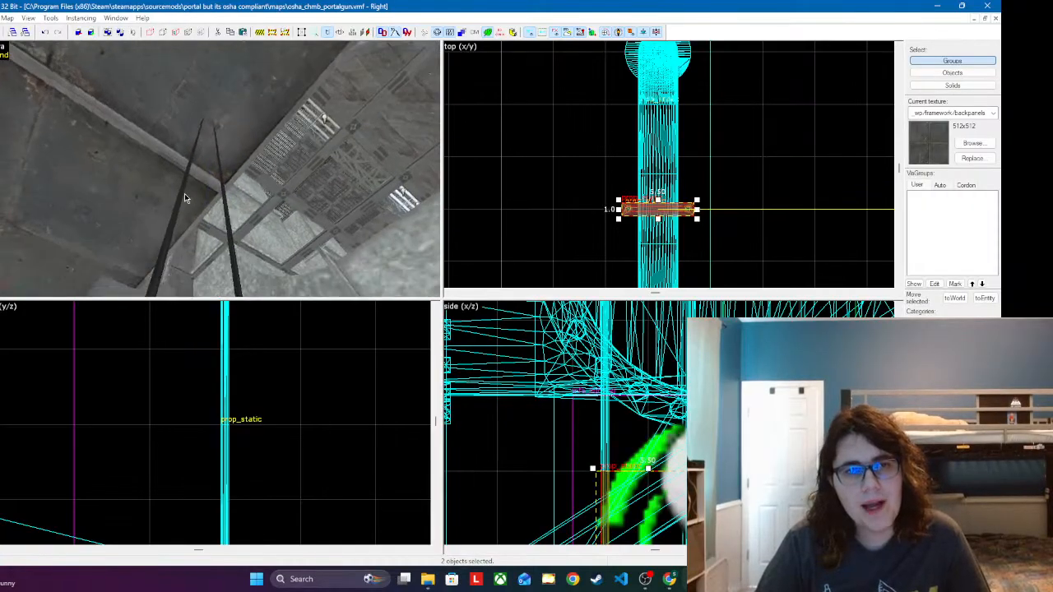
{"action": "left_click", "coordinate": [176, 220], "text": "ctrl"}
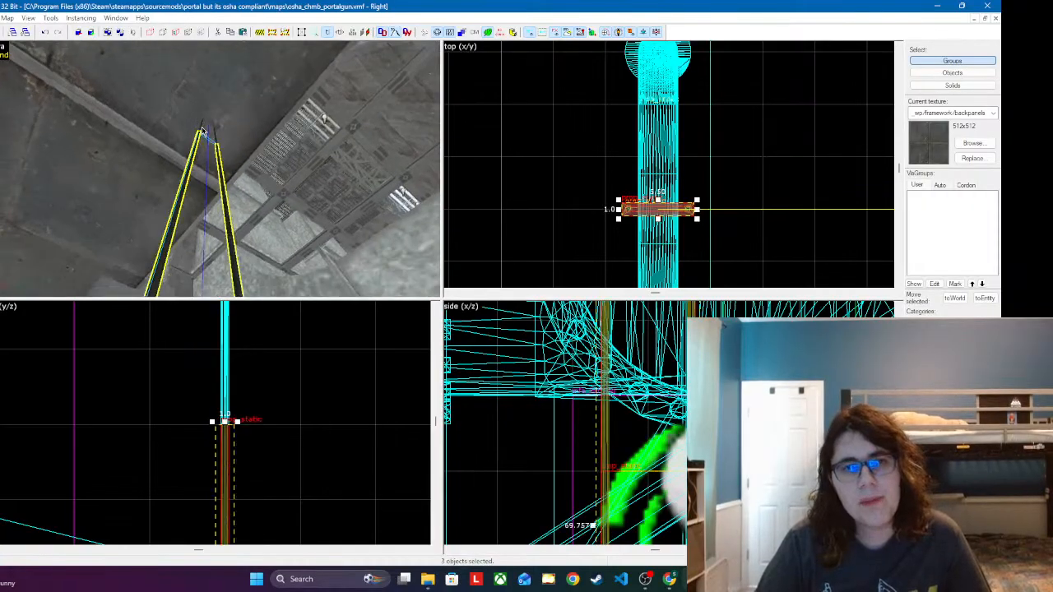
Step: Place another set of hanger cables at the sprinkler end of a different red branch pipe
{"action": "key", "text": "s"}
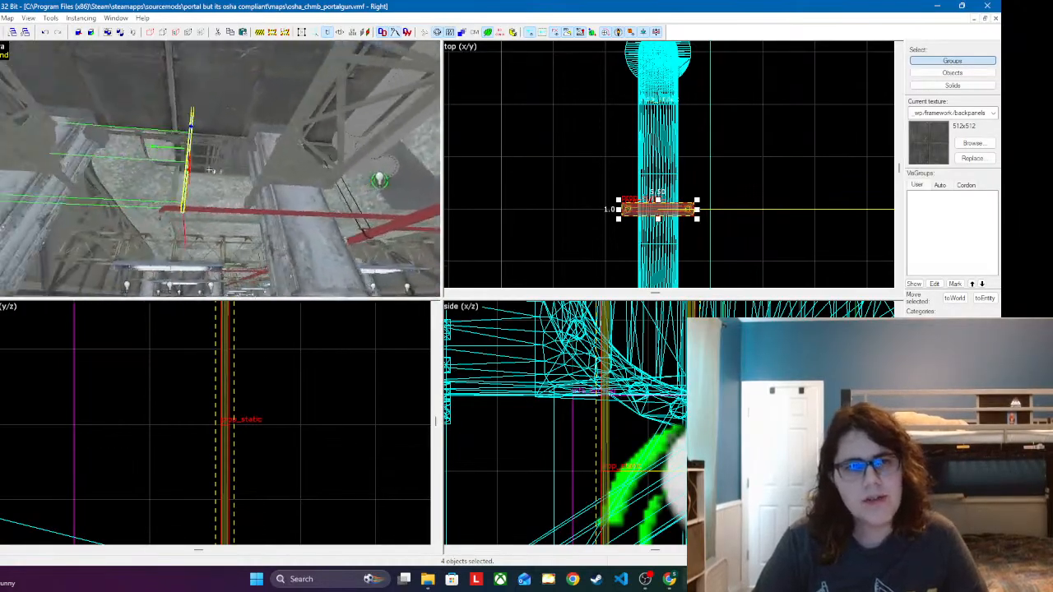
{"action": "key", "text": "w"}
{"action": "scroll", "coordinate": [633, 211], "scroll_direction": "up", "scroll_amount": 2}
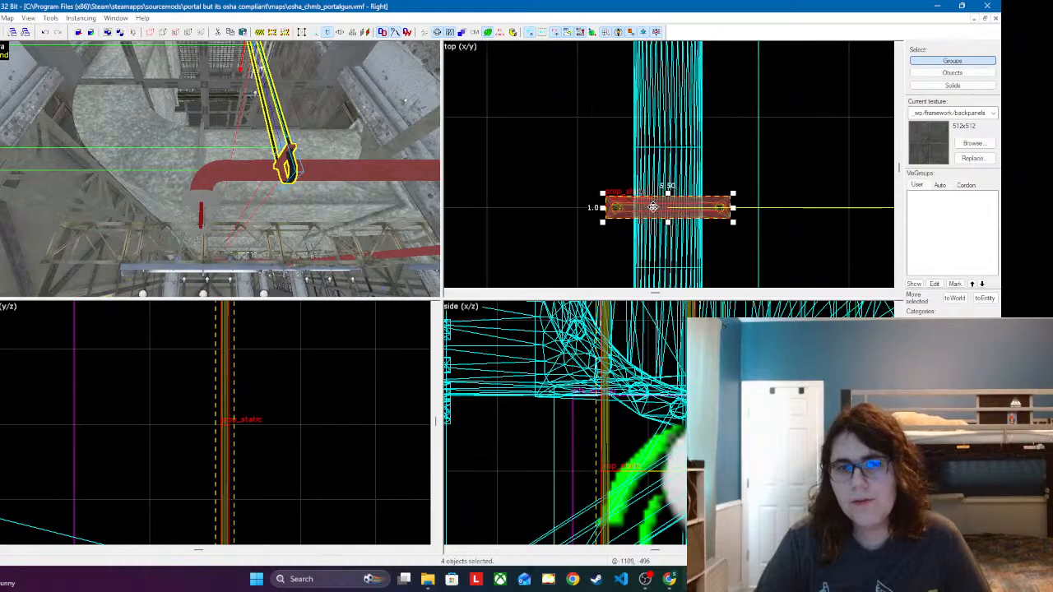
{"action": "key", "text": "s"}
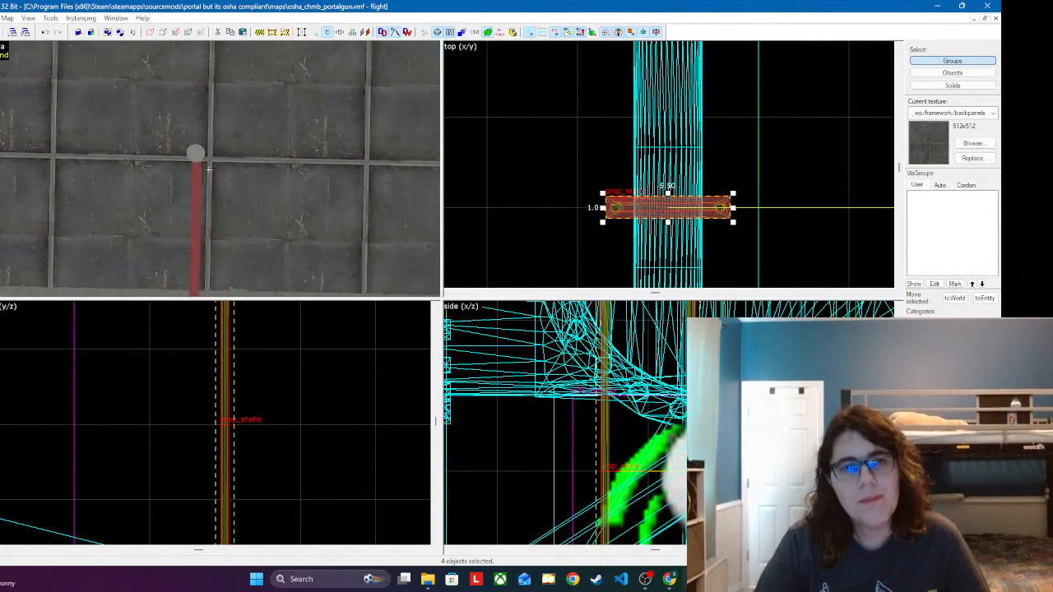
{"action": "key", "text": "w"}
{"action": "key", "text": "z"}
{"action": "left_click", "coordinate": [194, 142]}
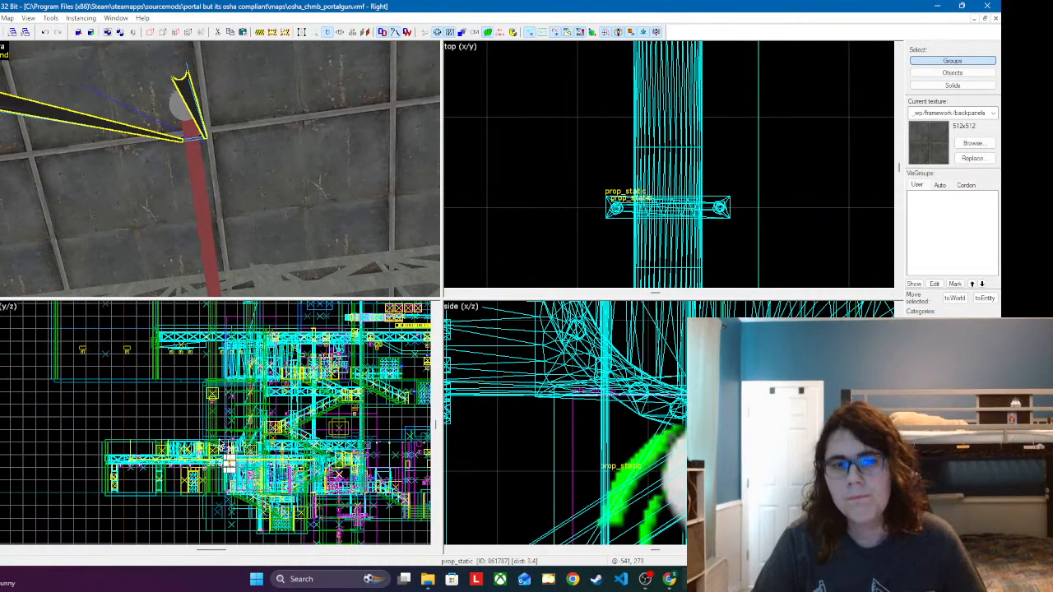
Step: Raise the loose cable pair at the branch pipe's sprinkler end, and remove it
{"action": "scroll", "coordinate": [220, 448], "scroll_direction": "up", "scroll_amount": 5}
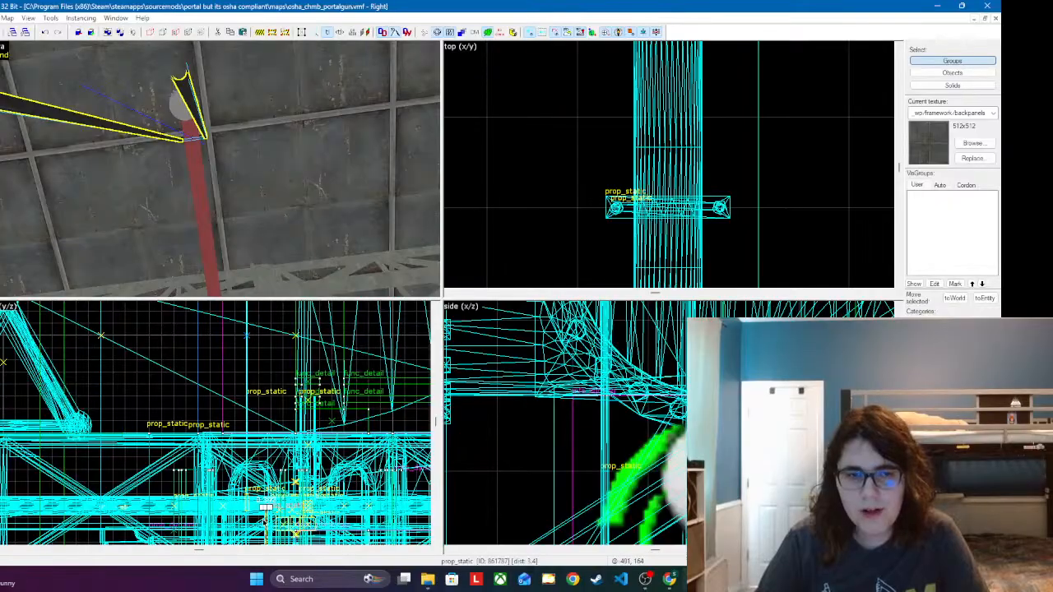
{"action": "scroll", "coordinate": [665, 455], "scroll_direction": "down", "scroll_amount": 6}
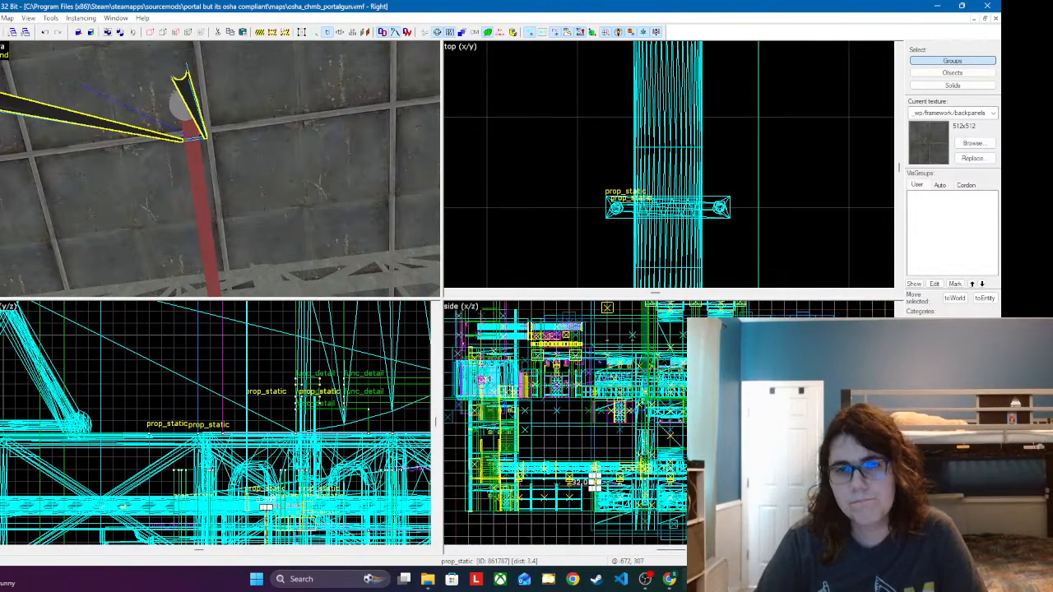
{"action": "scroll", "coordinate": [673, 442], "scroll_direction": "up", "scroll_amount": 6}
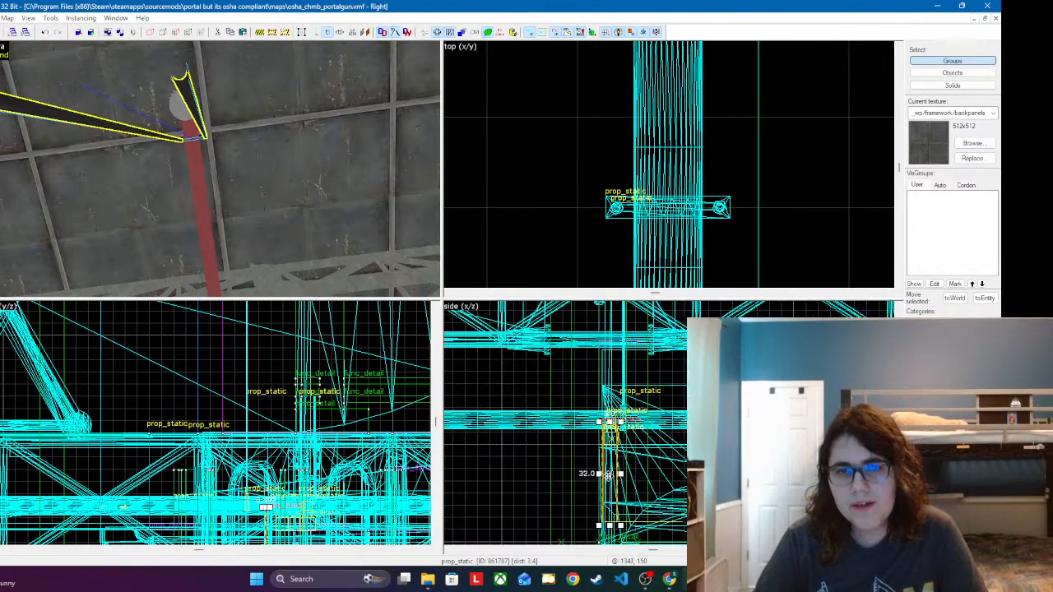
{"action": "left_click_drag", "start_coordinate": [606, 349], "coordinate": [631, 409]}
{"action": "scroll", "coordinate": [637, 419], "scroll_direction": "up", "scroll_amount": 2}
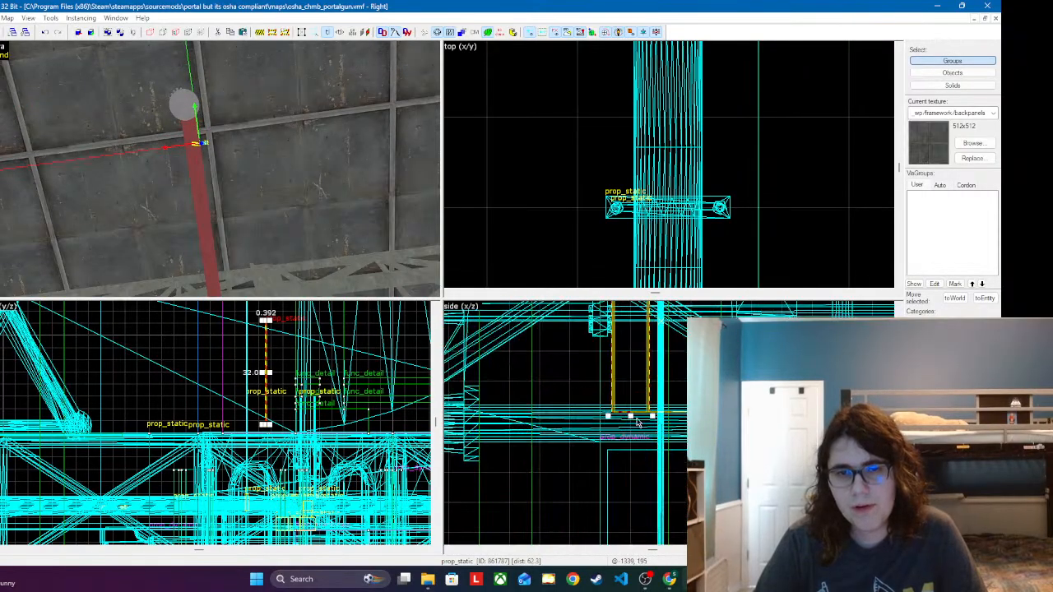
{"action": "key", "text": "z"}
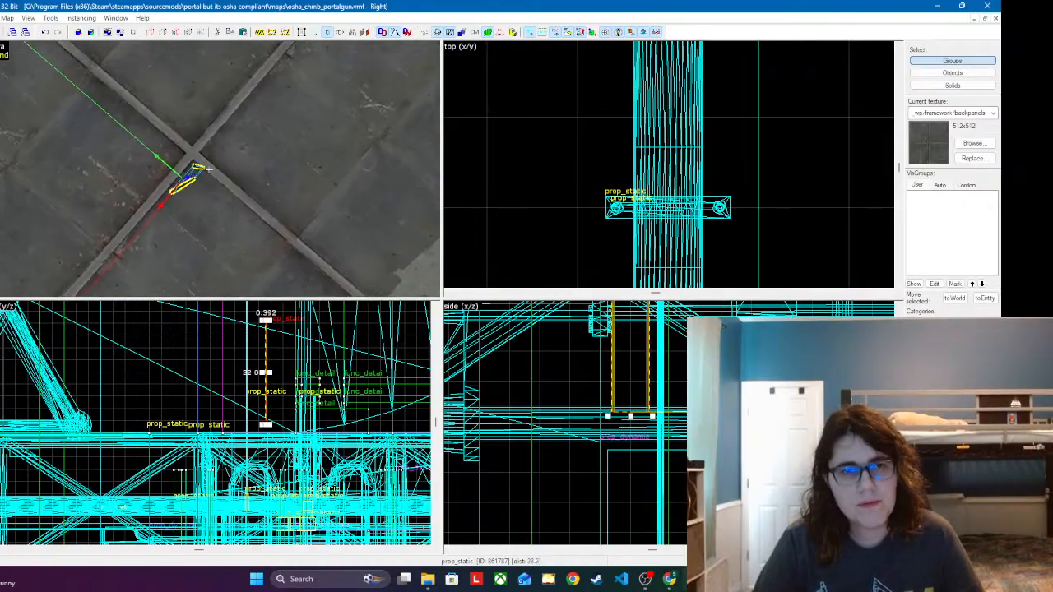
{"action": "key", "text": "z"}
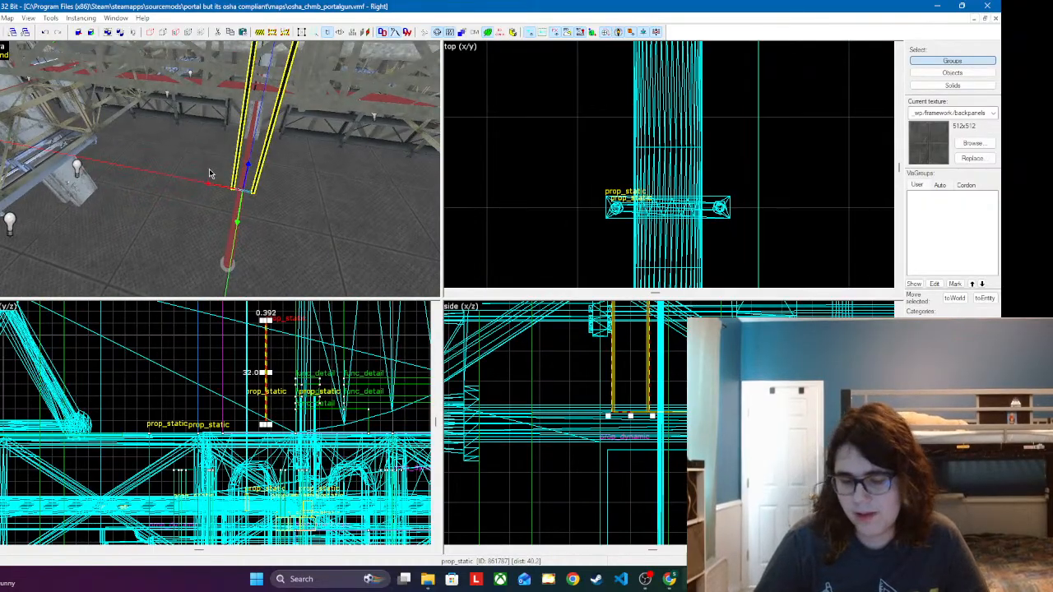
{"action": "key", "text": "Escape"}
Step: Select the finished branch-pipe hanger as a whole: its clamp and all three cable sections up to the ceiling
{"action": "key", "text": "z"}
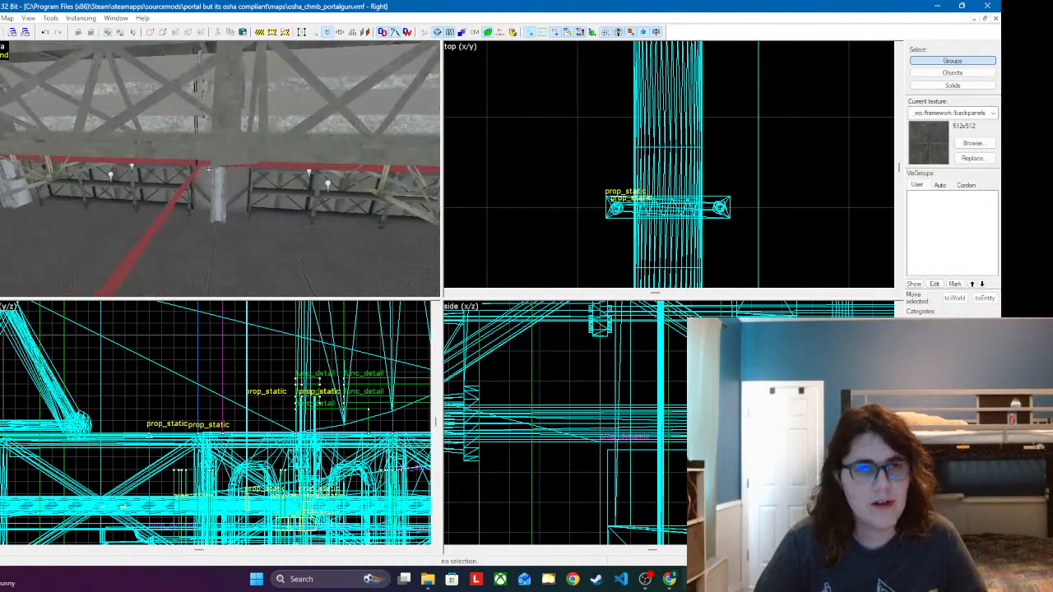
{"action": "key", "text": "w"}
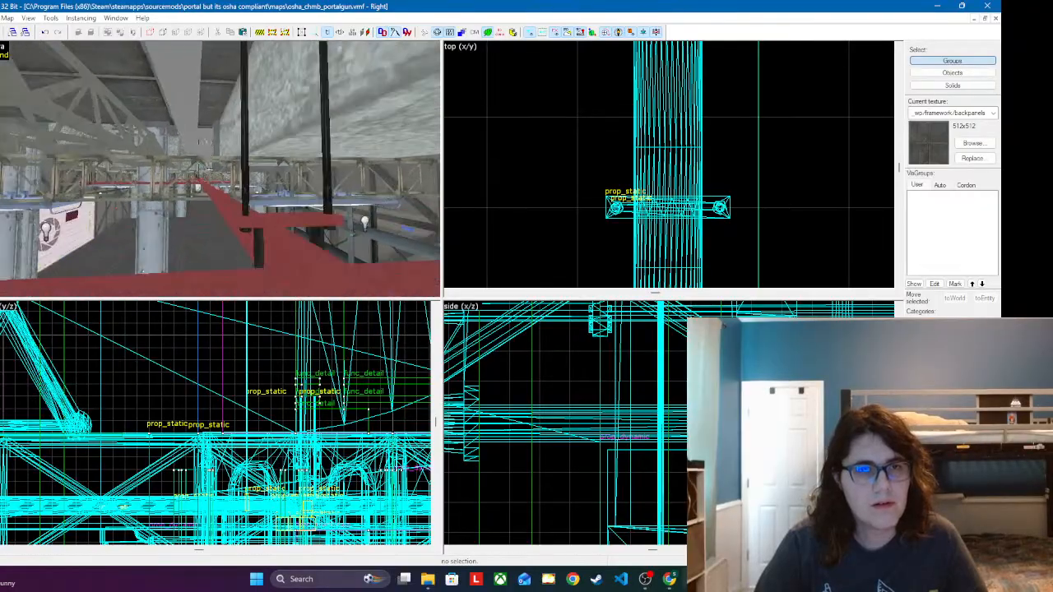
{"action": "key", "text": "z"}
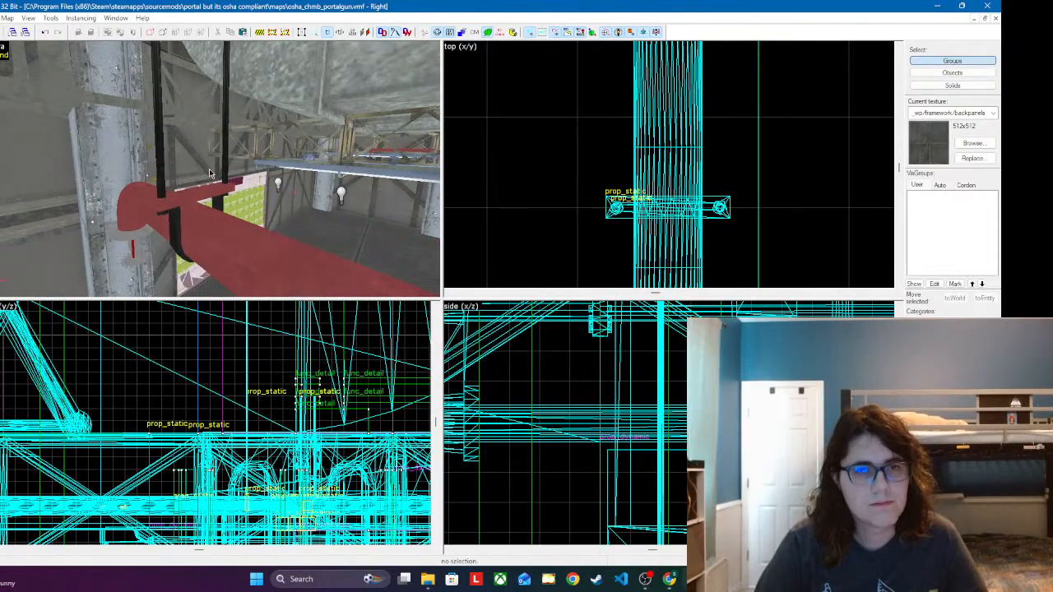
{"action": "left_click", "coordinate": [194, 187]}
{"action": "left_click", "coordinate": [162, 141], "text": "ctrl"}
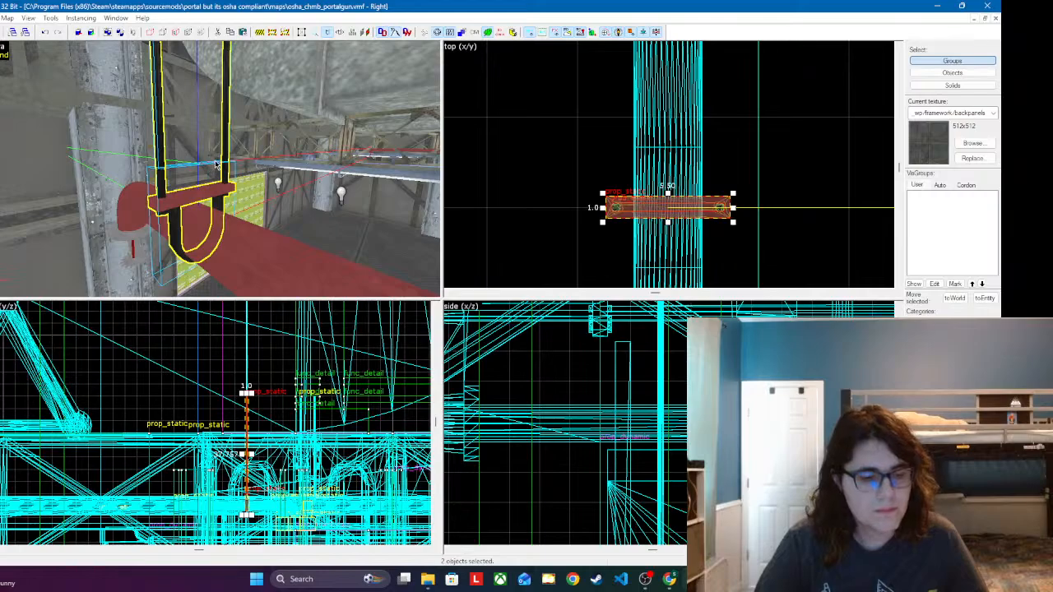
{"action": "key", "text": "z"}
{"action": "key", "text": "s"}
{"action": "key", "text": "z"}
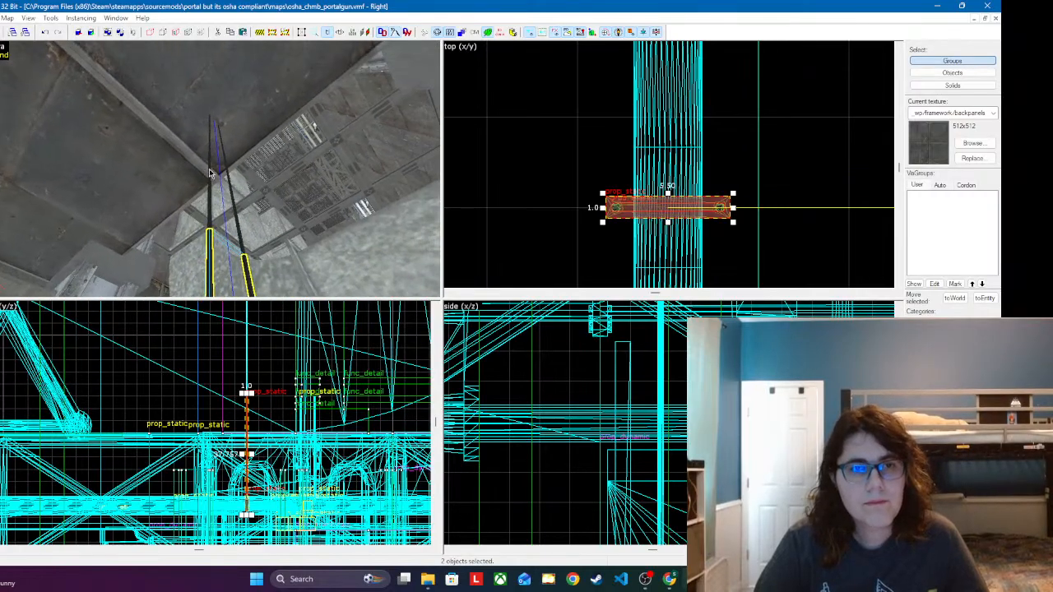
{"action": "left_click", "coordinate": [210, 172], "text": "ctrl"}
{"action": "left_click", "coordinate": [211, 123], "text": "ctrl"}
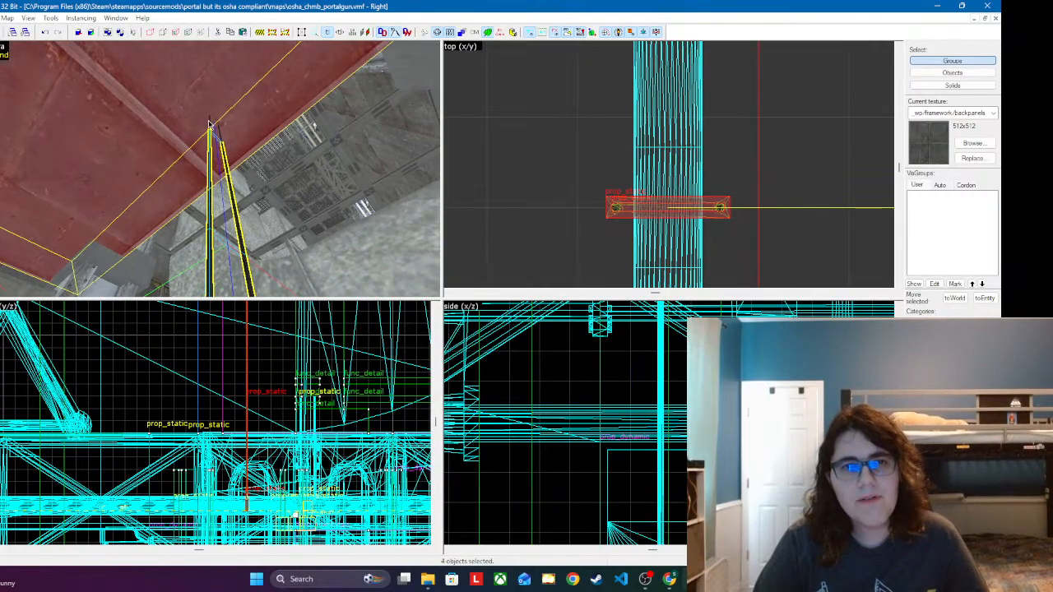
{"action": "left_click", "coordinate": [207, 125], "text": "ctrl"}
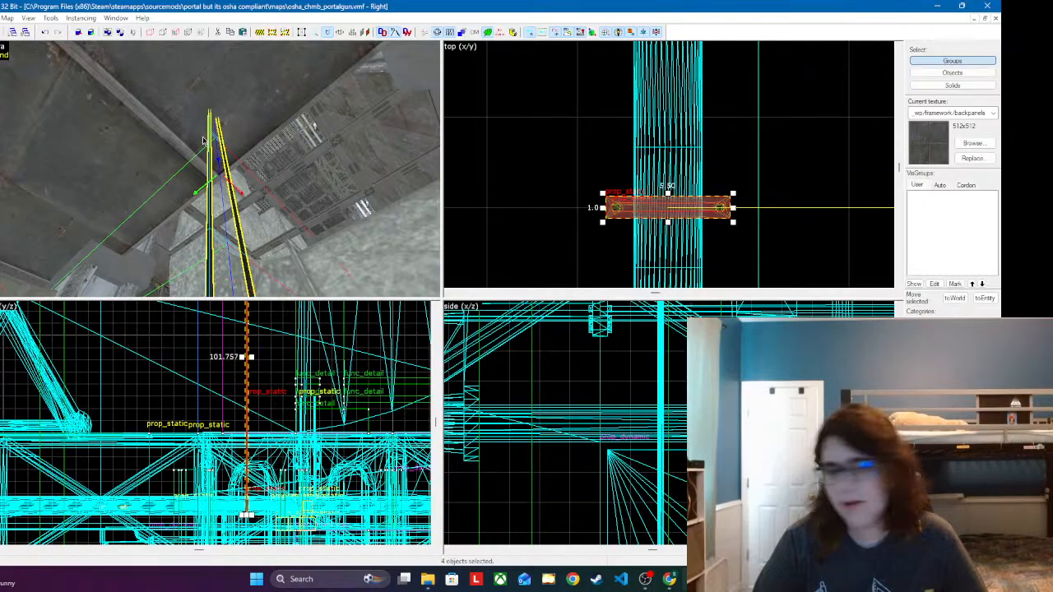
Step: Copy the complete hanger to the neighbouring branch pipe, close to its sprinkler head
{"action": "key", "text": "z"}
{"action": "key", "text": "s"}
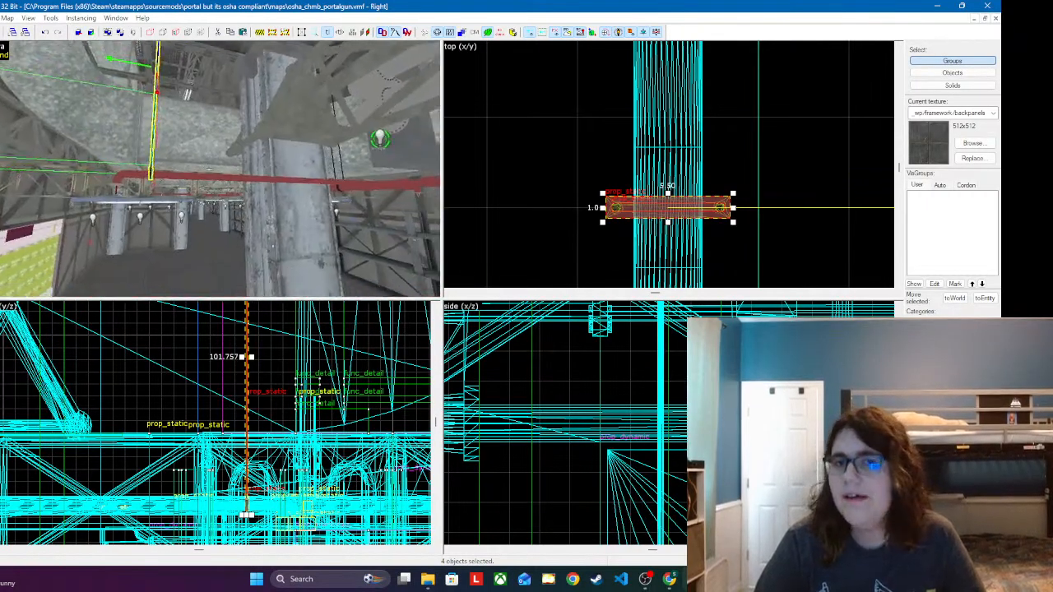
{"action": "key", "text": "w"}
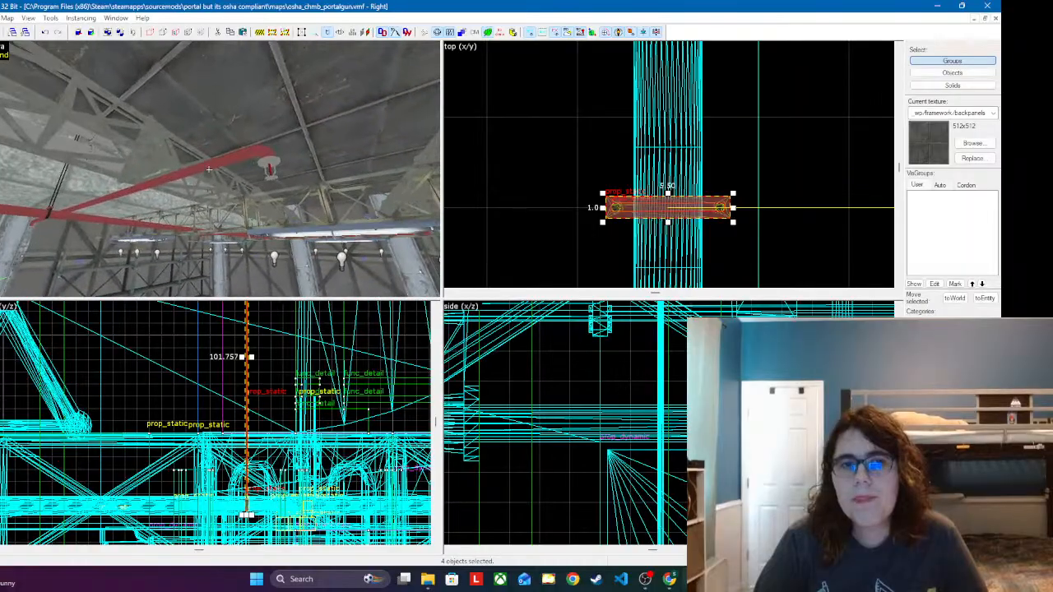
{"action": "key", "text": "z"}
{"action": "left_click", "coordinate": [194, 188]}
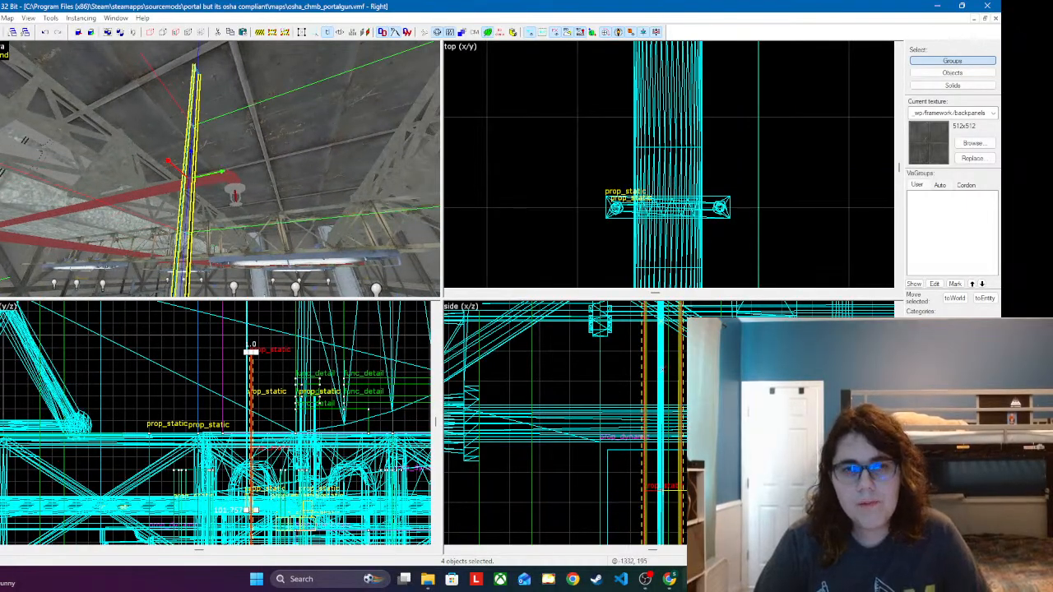
Step: Centre the copied hanger on the branch pipe and raise it until its clamp wraps around the pipe
{"action": "scroll", "coordinate": [663, 369], "scroll_direction": "down", "scroll_amount": 5}
{"action": "scroll", "coordinate": [637, 432], "scroll_direction": "up", "scroll_amount": 7}
{"action": "left_click_drag", "start_coordinate": [571, 492], "coordinate": [539, 367]}
{"action": "scroll", "coordinate": [539, 367], "scroll_direction": "down", "scroll_amount": 5}
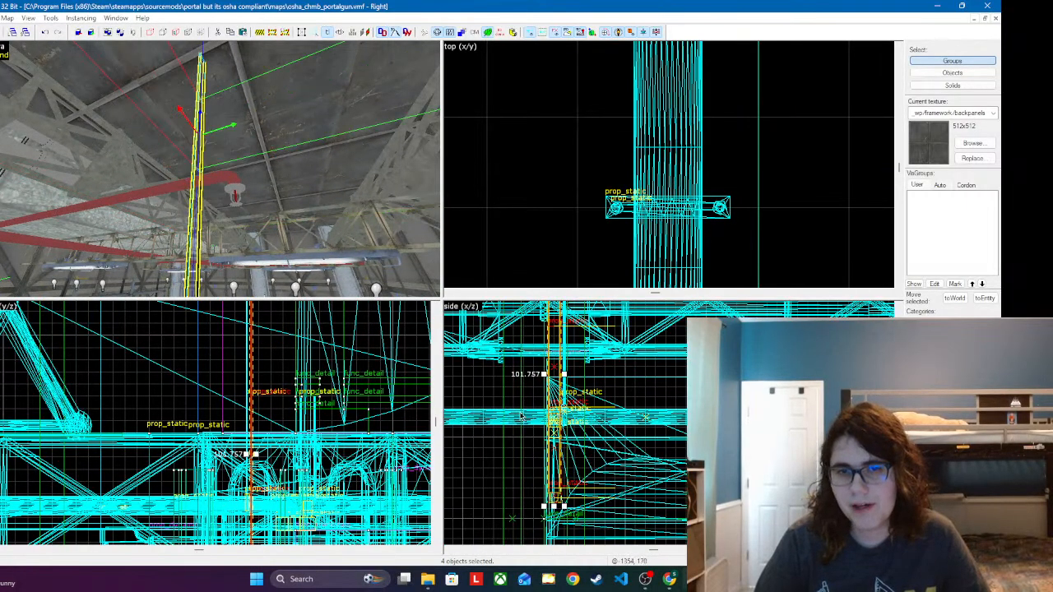
{"action": "scroll", "coordinate": [543, 471], "scroll_direction": "up", "scroll_amount": 4}
{"action": "scroll", "coordinate": [560, 381], "scroll_direction": "up", "scroll_amount": 1}
{"action": "left_click_drag", "start_coordinate": [567, 439], "coordinate": [566, 342]}
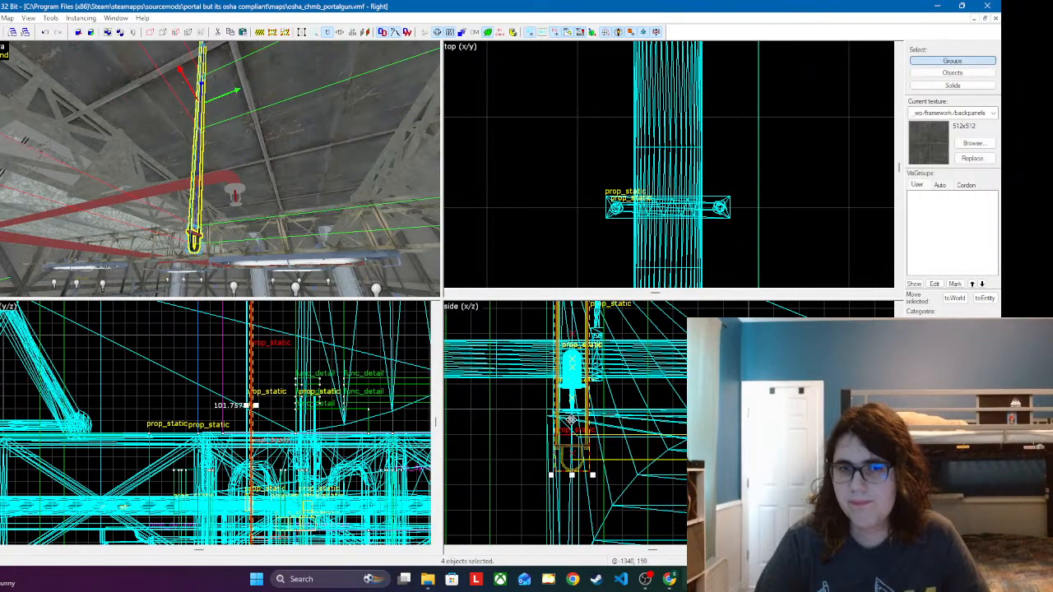
{"action": "left_click_drag", "start_coordinate": [570, 420], "coordinate": [571, 327]}
Step: Slide the copied hanger along the branch pipe, closer to the sprinkler head
{"action": "key", "text": "z"}
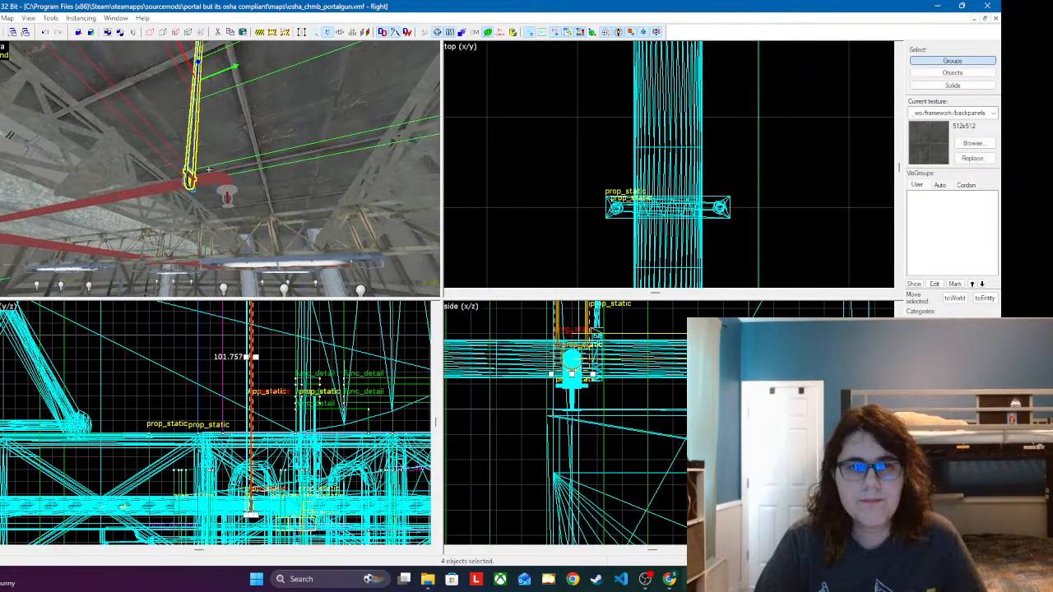
{"action": "key", "text": "w"}
{"action": "key", "text": "z"}
{"action": "scroll", "coordinate": [581, 179], "scroll_direction": "down", "scroll_amount": 6}
{"action": "scroll", "coordinate": [582, 179], "scroll_direction": "down", "scroll_amount": 6}
{"action": "scroll", "coordinate": [592, 190], "scroll_direction": "up", "scroll_amount": 4}
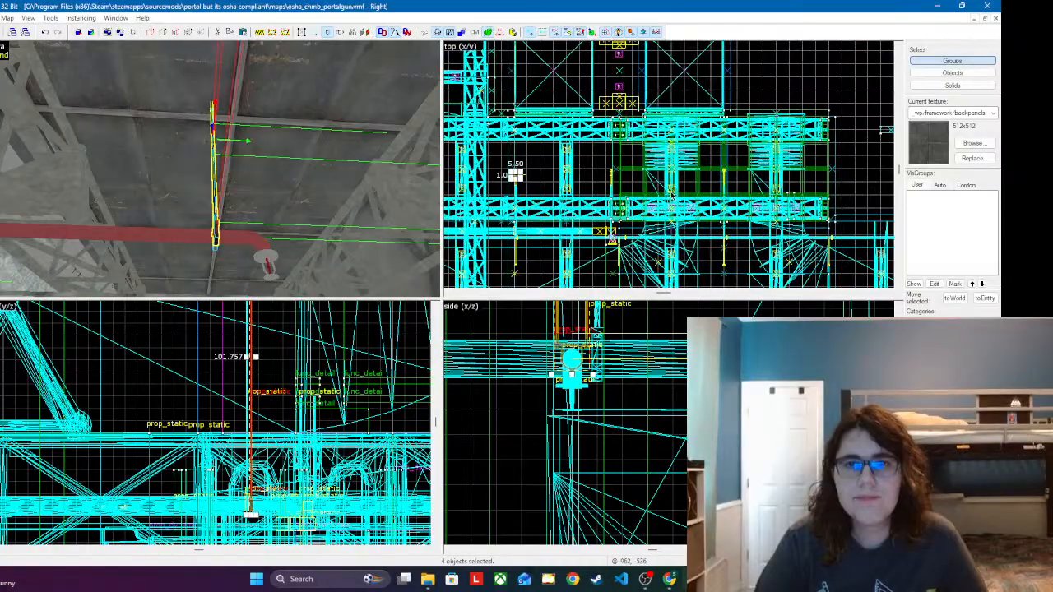
{"action": "scroll", "coordinate": [570, 182], "scroll_direction": "up", "scroll_amount": 10}
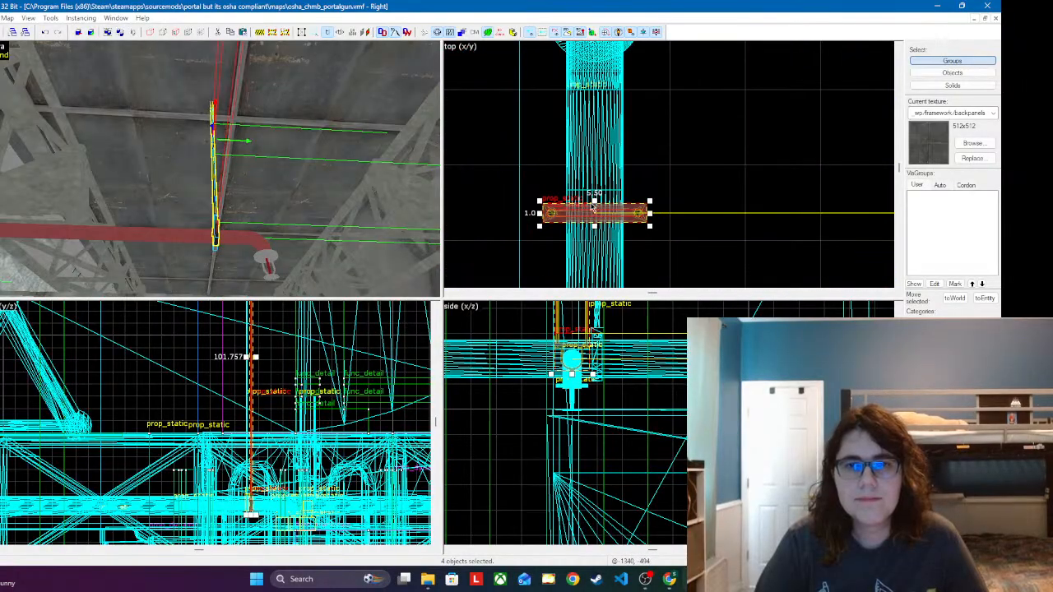
{"action": "left_click_drag", "start_coordinate": [592, 207], "coordinate": [595, 175]}
{"action": "scroll", "coordinate": [563, 178], "scroll_direction": "down", "scroll_amount": 8}
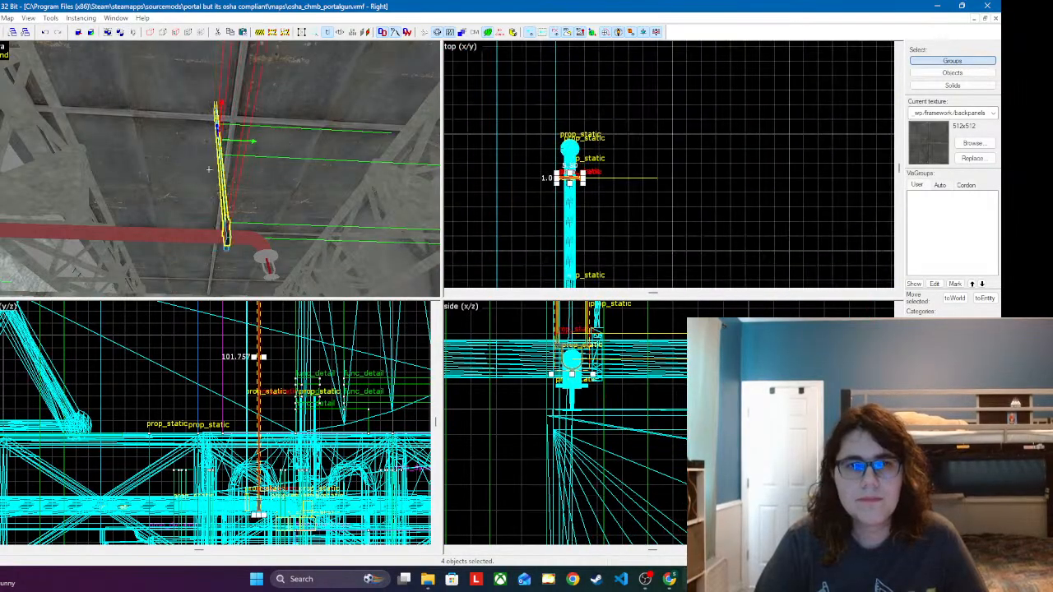
Step: Place another copy of the complete hanger at the sprinkler end of the next branch pipe
{"action": "key", "text": "d"}
{"action": "key", "text": "w"}
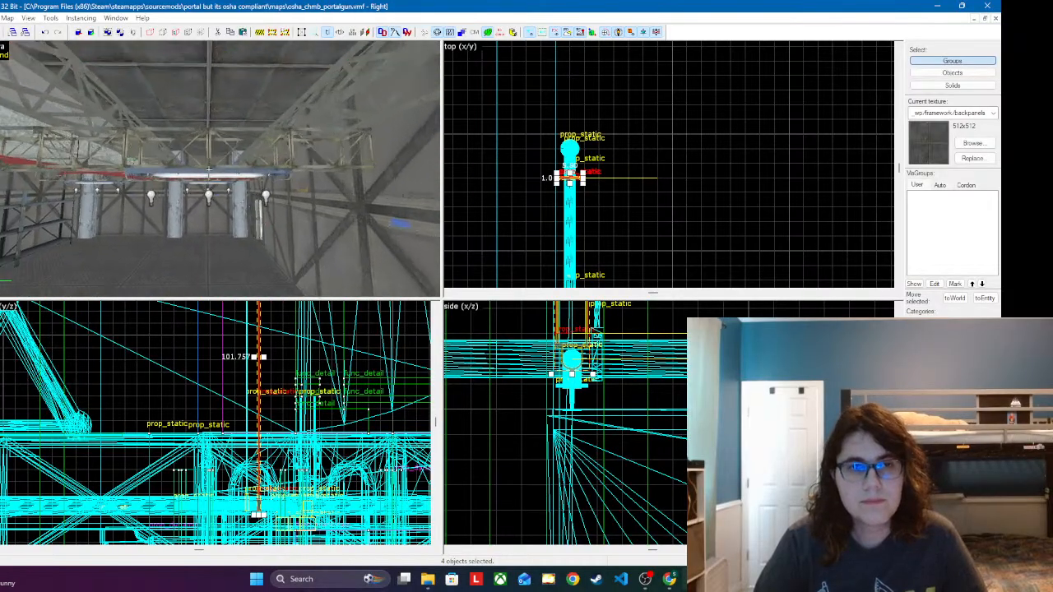
{"action": "key", "text": "s"}
{"action": "key", "text": "w"}
{"action": "key", "text": "z"}
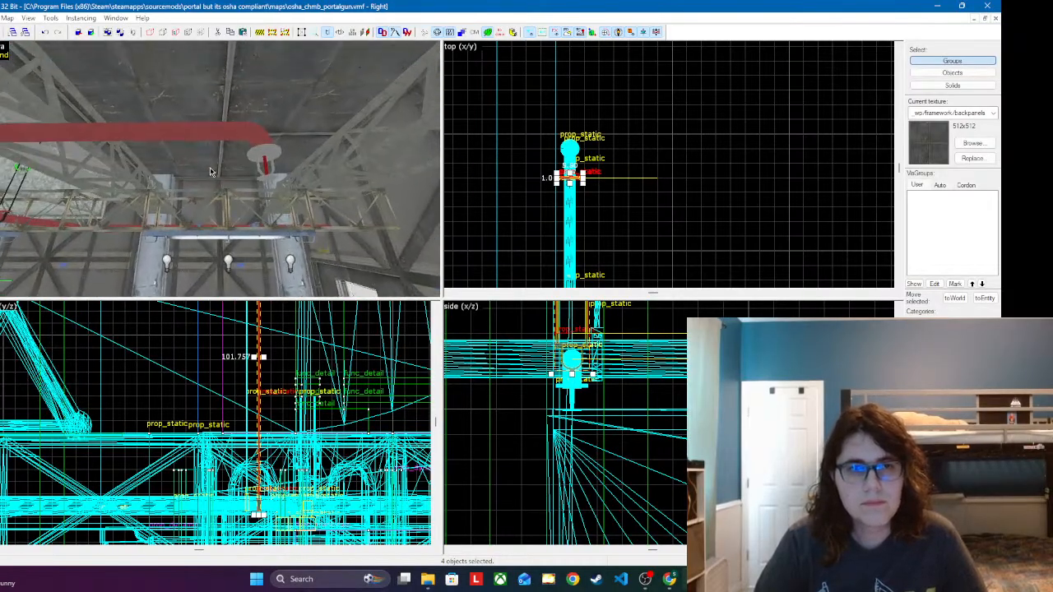
{"action": "left_click", "coordinate": [224, 144]}
Step: Raise the newest hanger and centre its clamp around the branch pipe in the side view
{"action": "scroll", "coordinate": [215, 423], "scroll_direction": "down", "scroll_amount": 5}
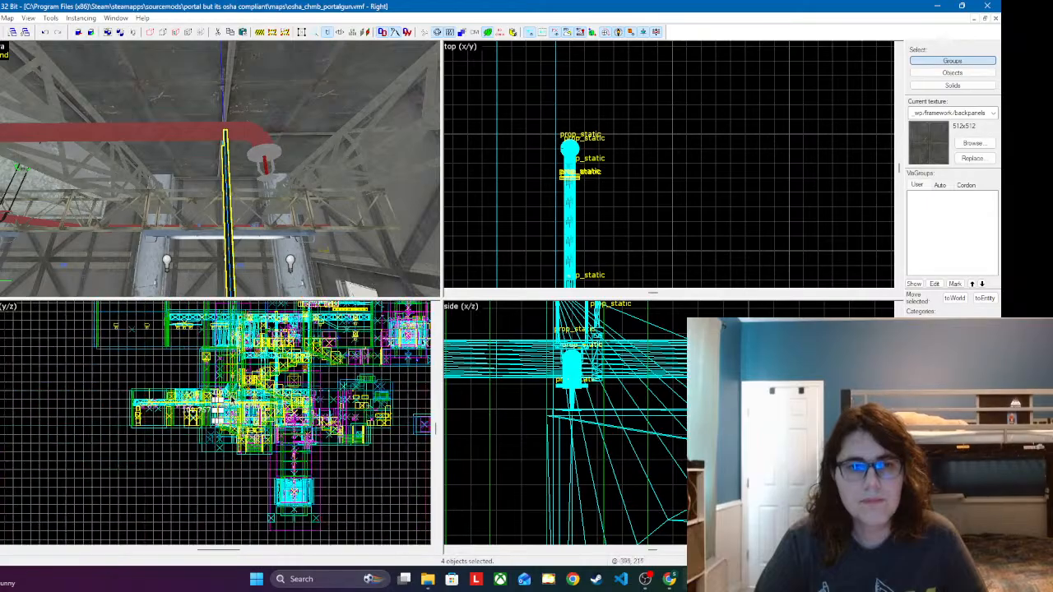
{"action": "scroll", "coordinate": [320, 414], "scroll_direction": "up", "scroll_amount": 5}
{"action": "scroll", "coordinate": [627, 434], "scroll_direction": "down", "scroll_amount": 4}
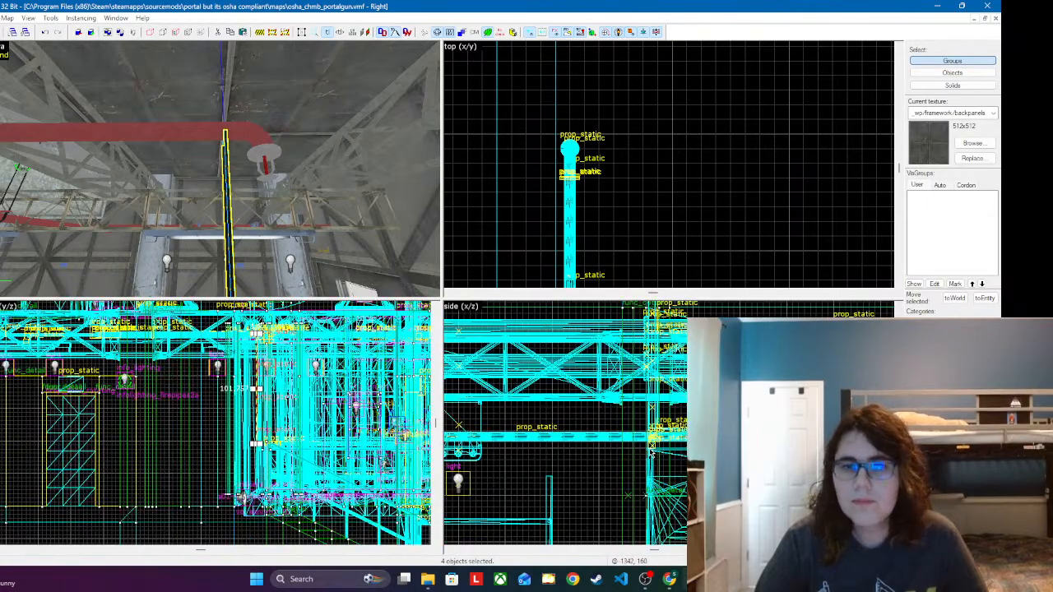
{"action": "scroll", "coordinate": [627, 434], "scroll_direction": "up", "scroll_amount": 6}
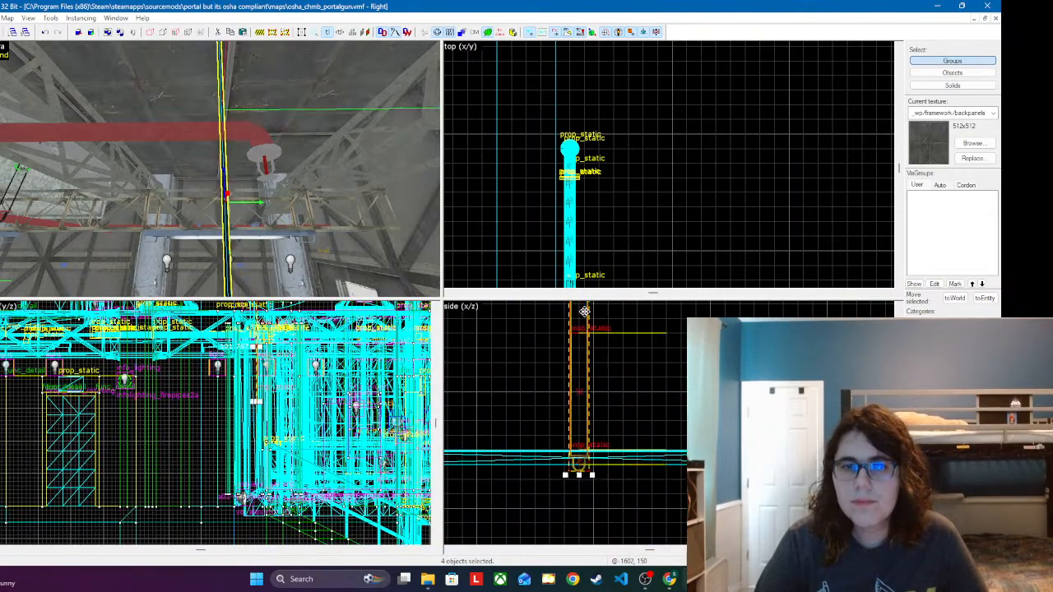
{"action": "scroll", "coordinate": [568, 353], "scroll_direction": "up", "scroll_amount": 5}
{"action": "left_click_drag", "start_coordinate": [644, 507], "coordinate": [645, 393]}
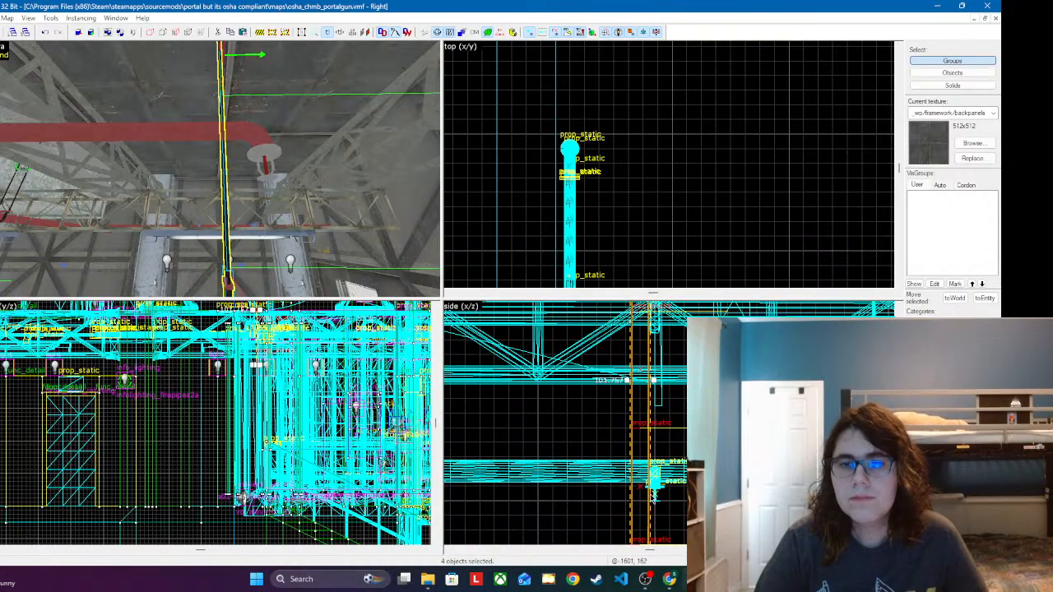
{"action": "scroll", "coordinate": [667, 506], "scroll_direction": "up", "scroll_amount": 5}
{"action": "left_click_drag", "start_coordinate": [624, 488], "coordinate": [659, 342]}
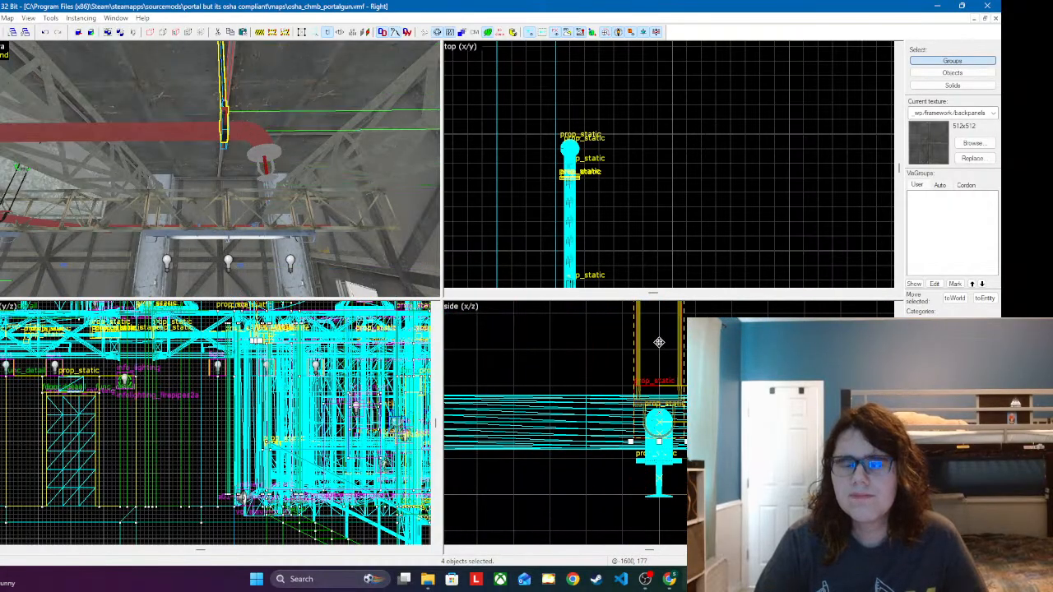
Step: Shift the newest hanger along its pipe to the start of the sprinkler elbow, and check its fit
{"action": "scroll", "coordinate": [617, 193], "scroll_direction": "down", "scroll_amount": 6}
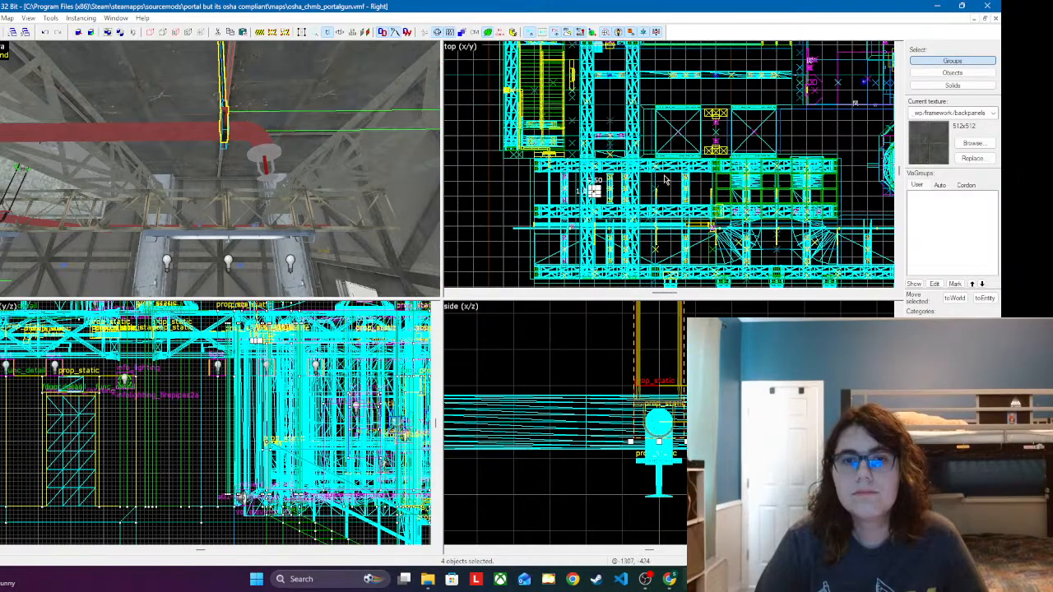
{"action": "scroll", "coordinate": [618, 192], "scroll_direction": "up", "scroll_amount": 3}
{"action": "scroll", "coordinate": [688, 175], "scroll_direction": "up", "scroll_amount": 7}
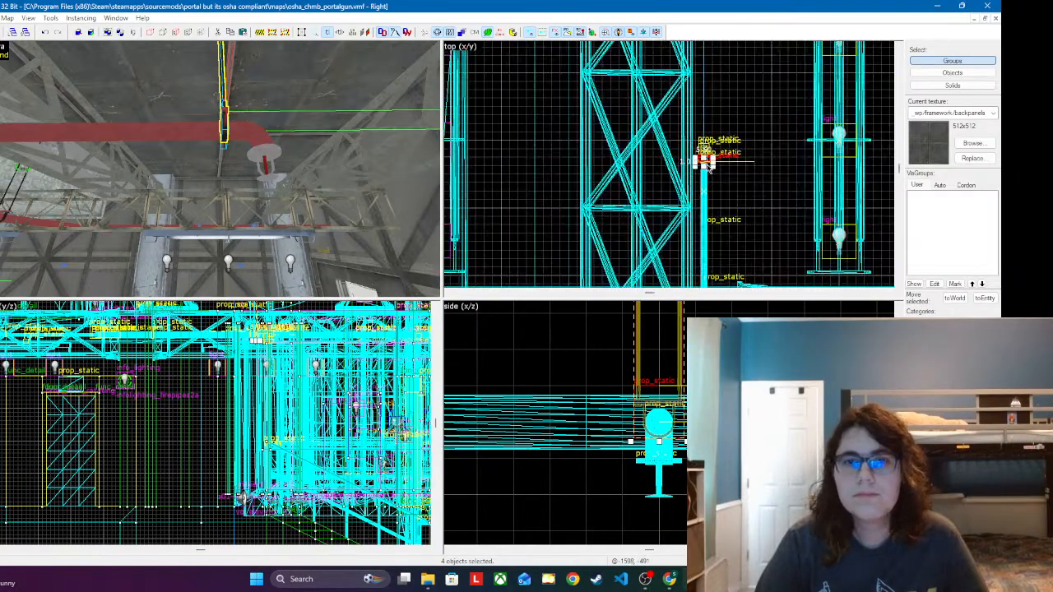
{"action": "left_click_drag", "start_coordinate": [688, 174], "coordinate": [688, 130]}
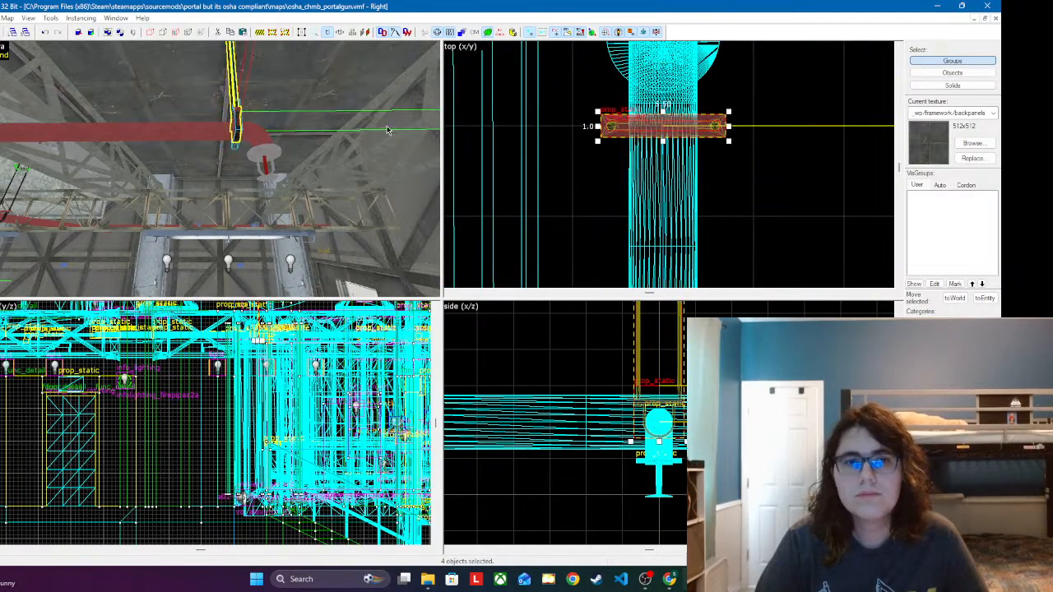
{"action": "key", "text": "z"}
{"action": "key", "text": "z"}
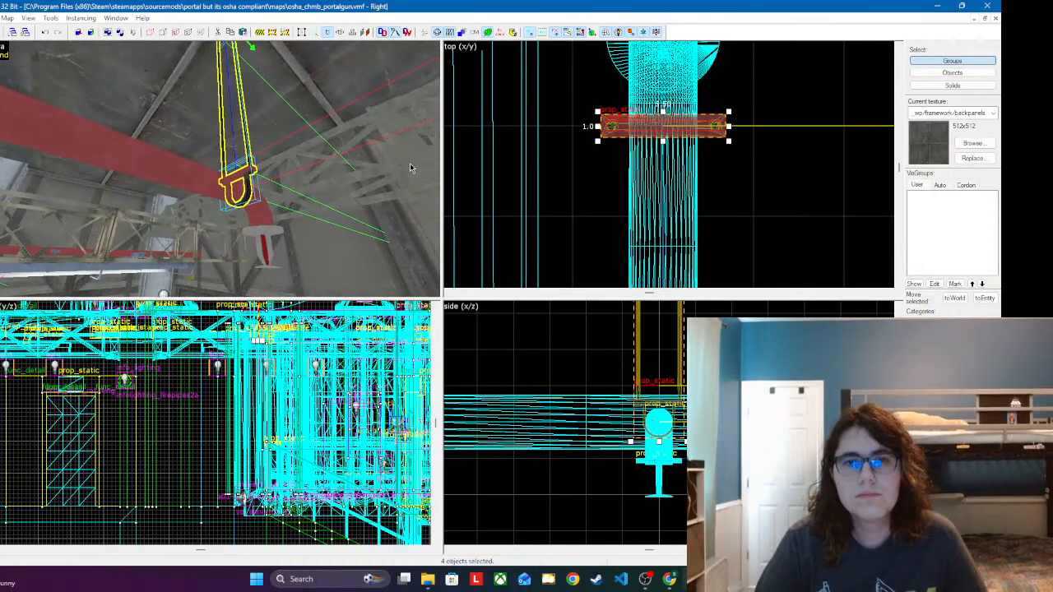
Step: Try to move the newest hanger's clamp on its own along the pipe, away from the sprinkler
{"action": "left_click", "coordinate": [672, 142]}
{"action": "left_click_drag", "start_coordinate": [686, 141], "coordinate": [688, 232]}
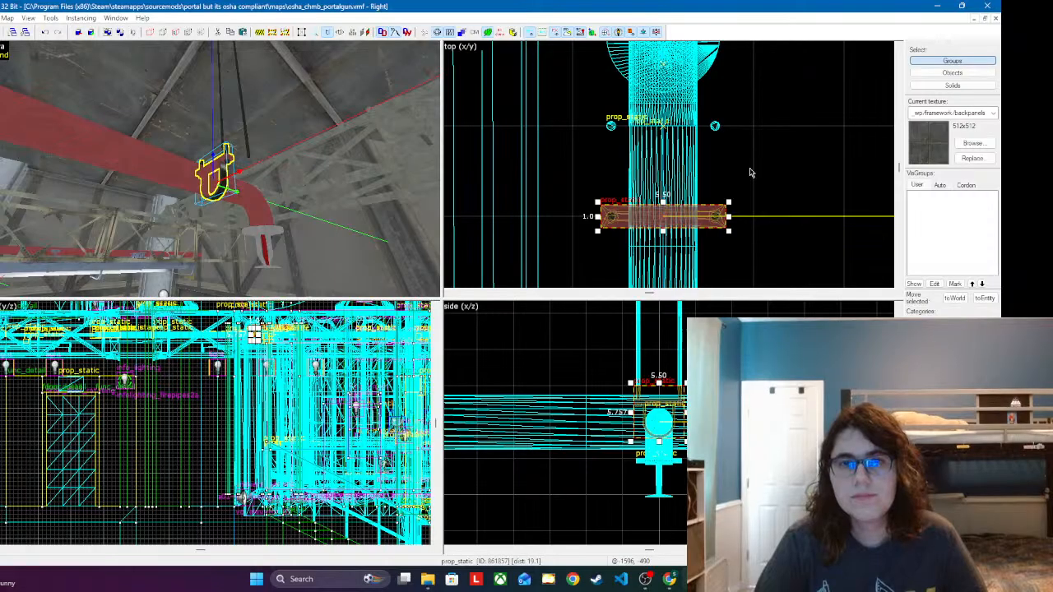
{"action": "key", "text": "ctrl+z"}
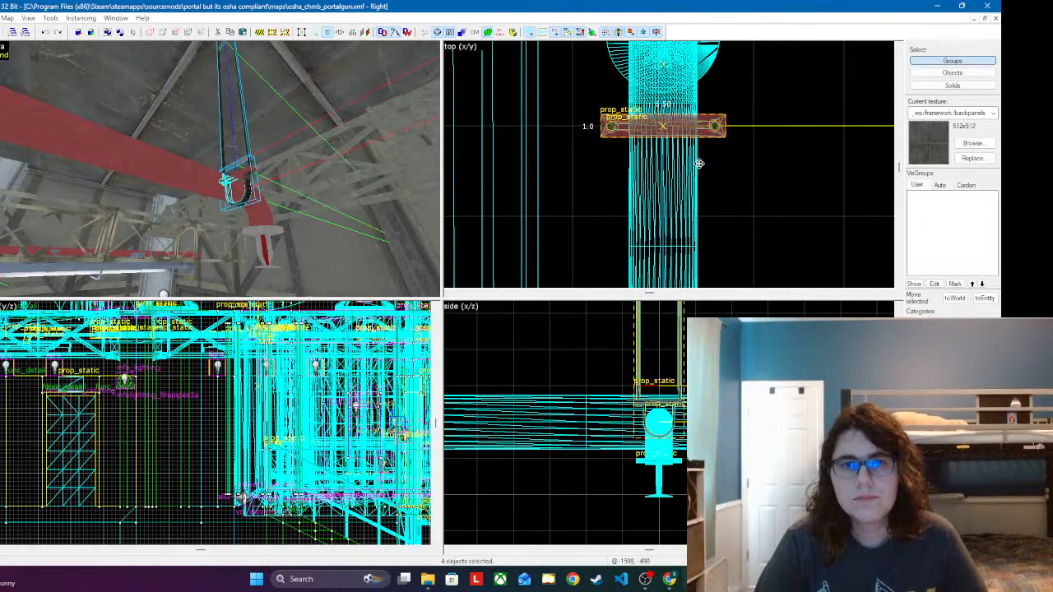
Step: Shift the complete hanger along its branch pipe, away from the sprinkler elbow, and deselect it
{"action": "key", "text": "ctrl+y"}
{"action": "left_click", "coordinate": [804, 169]}
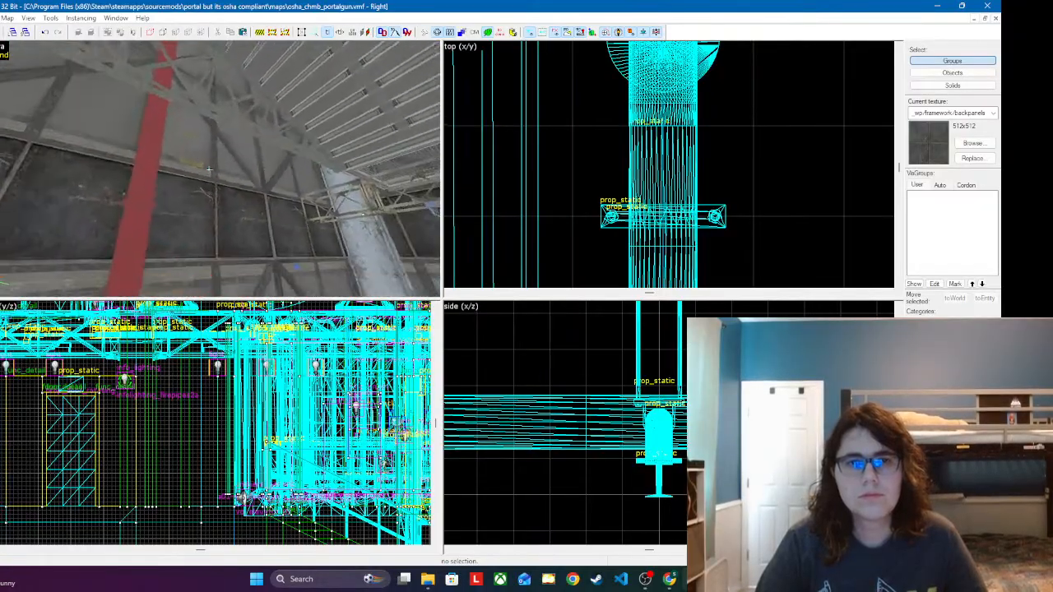
Step: Place another copy of the complete hanger near the sprinkler end of the next branch pipe along the ceiling
{"action": "key", "text": "w"}
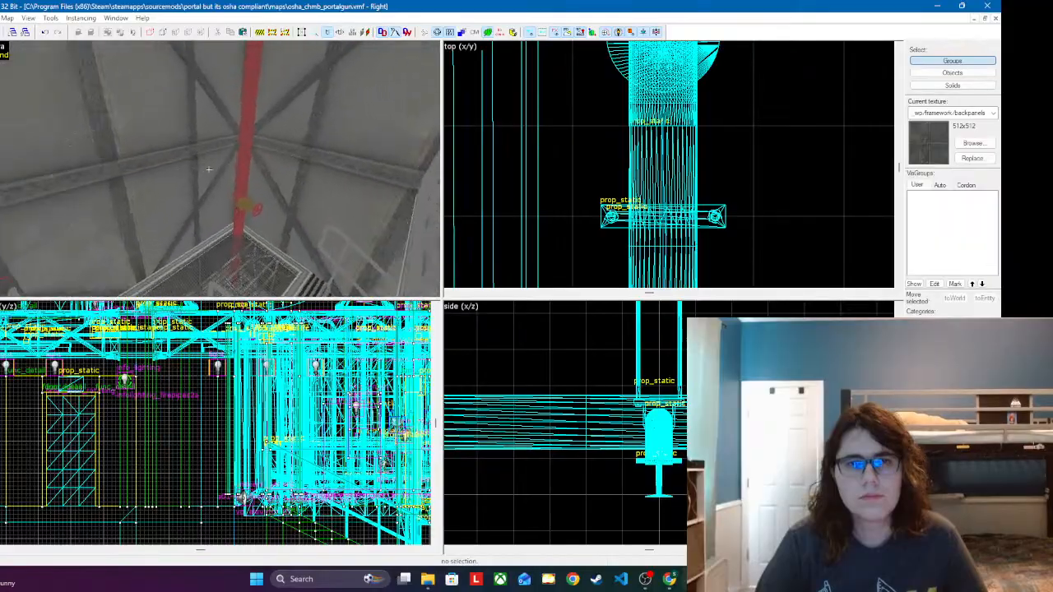
{"action": "key", "text": "w"}
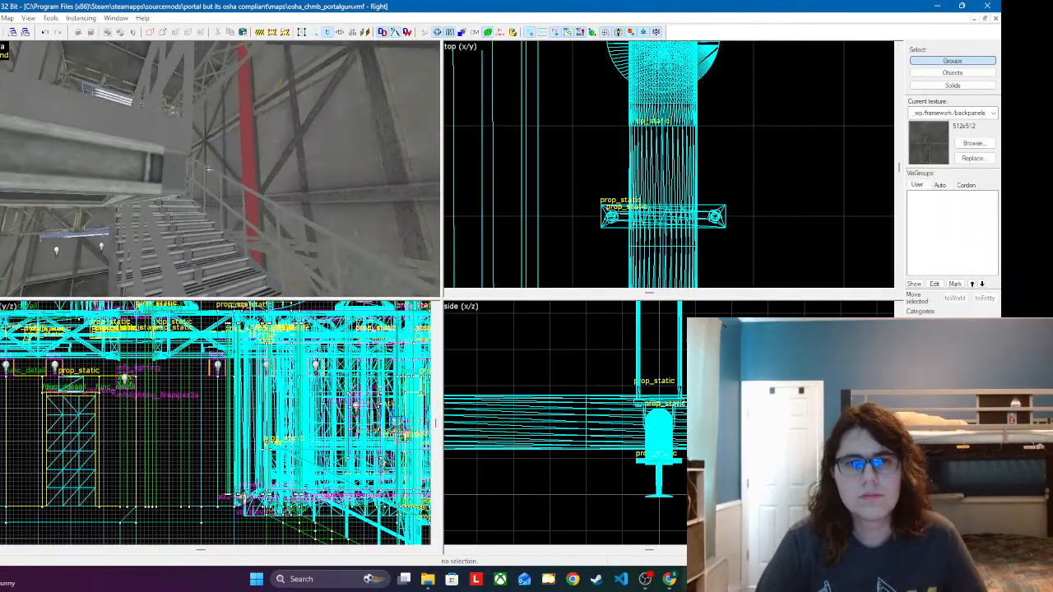
{"action": "key", "text": "w"}
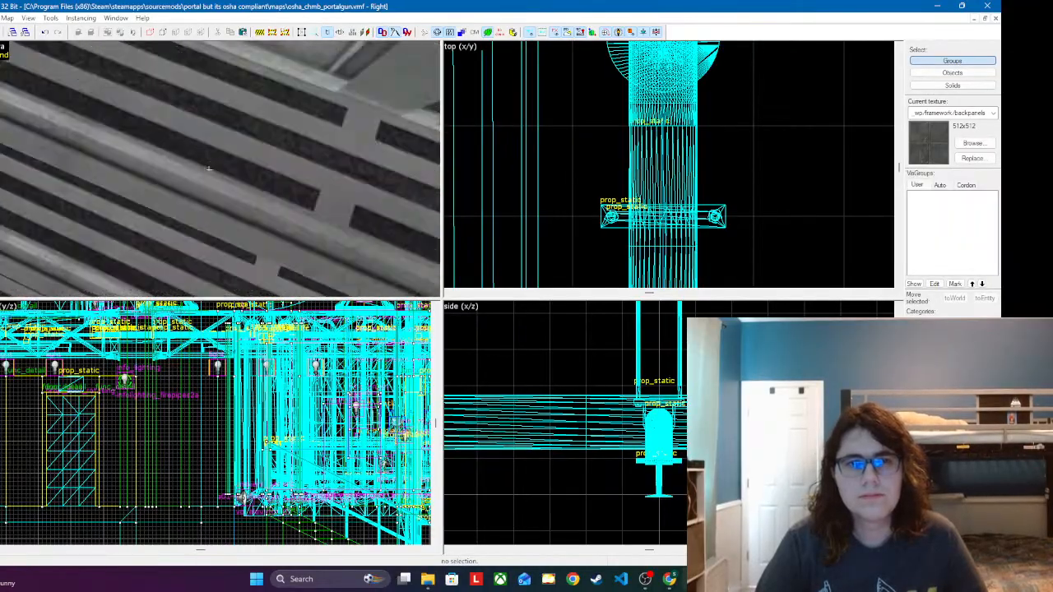
{"action": "key", "text": "w"}
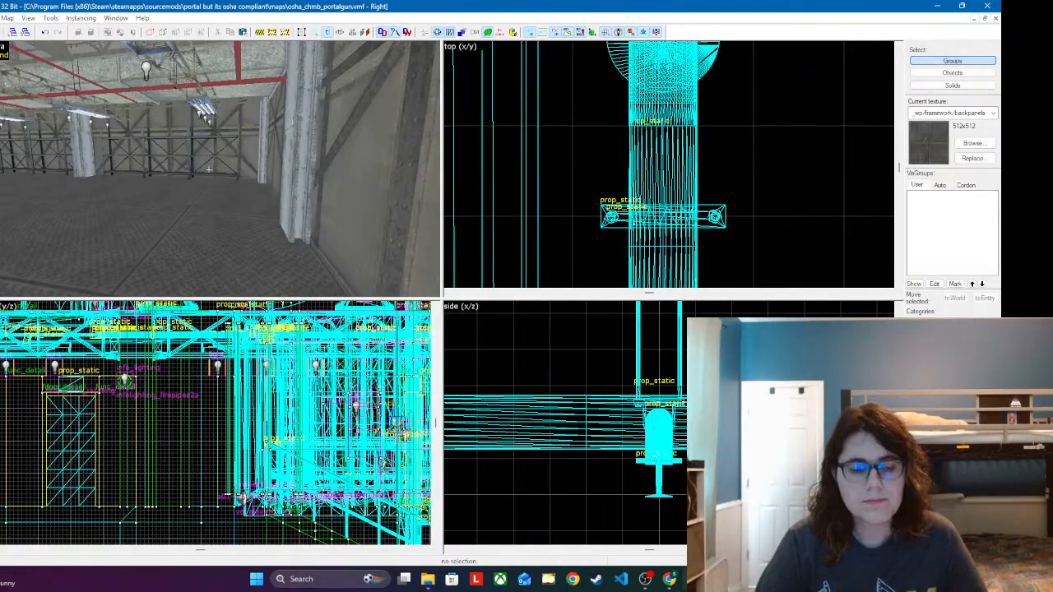
{"action": "key", "text": "w"}
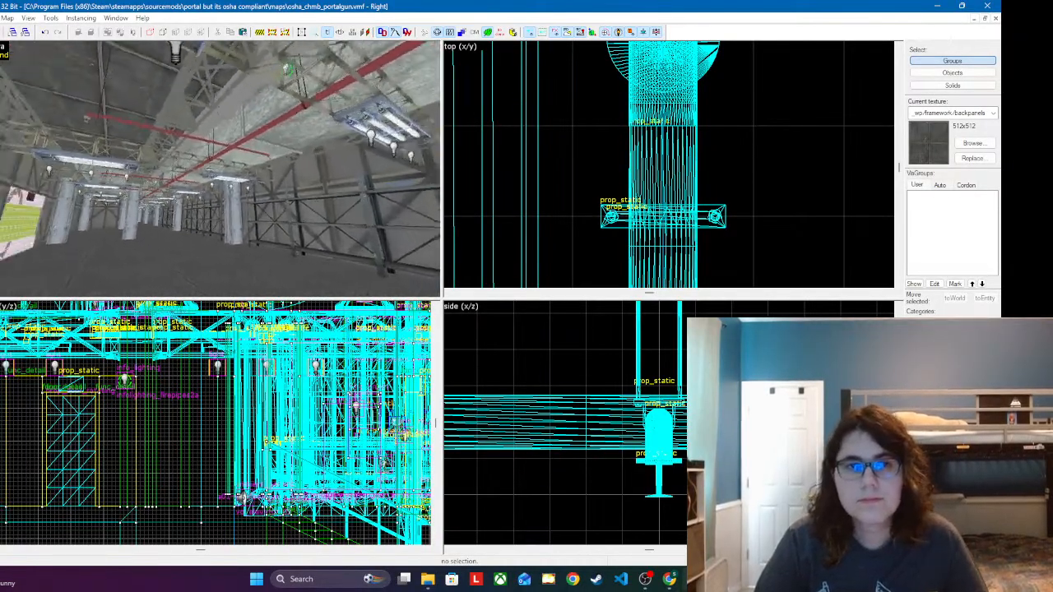
{"action": "key", "text": "w"}
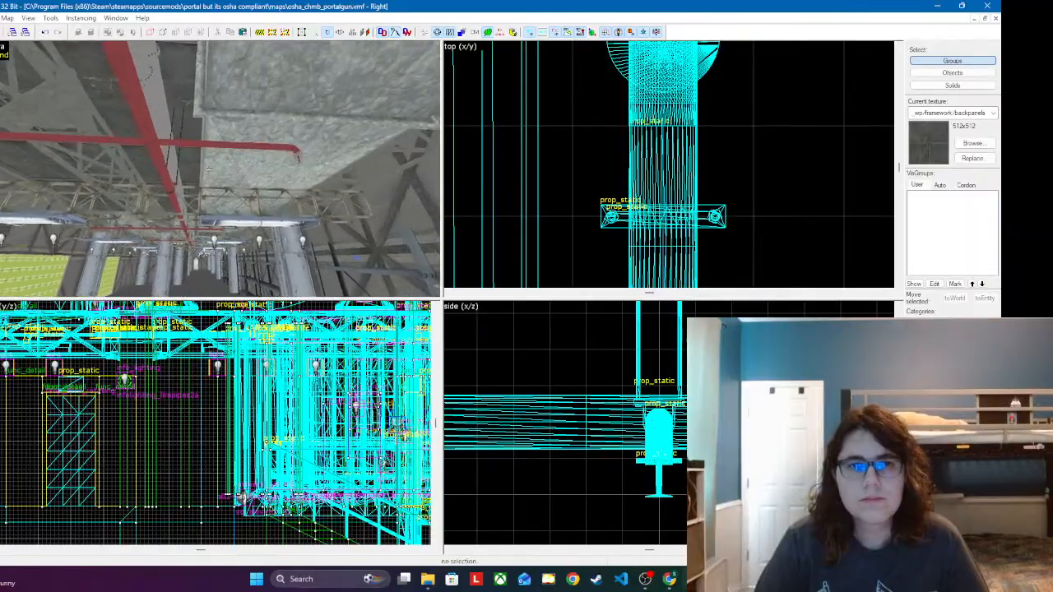
{"action": "key", "text": "w"}
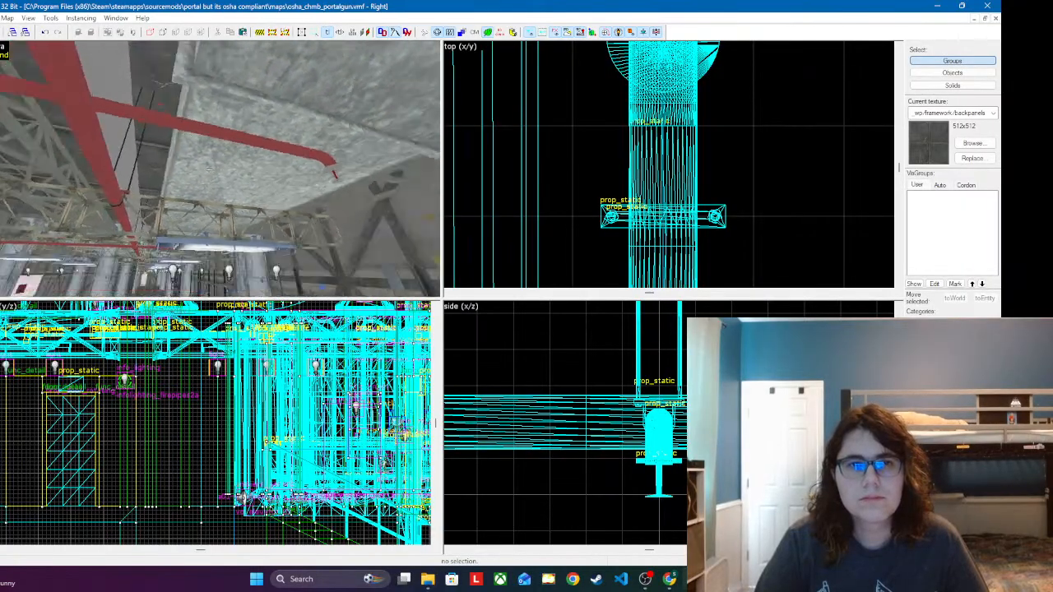
{"action": "key", "text": "w"}
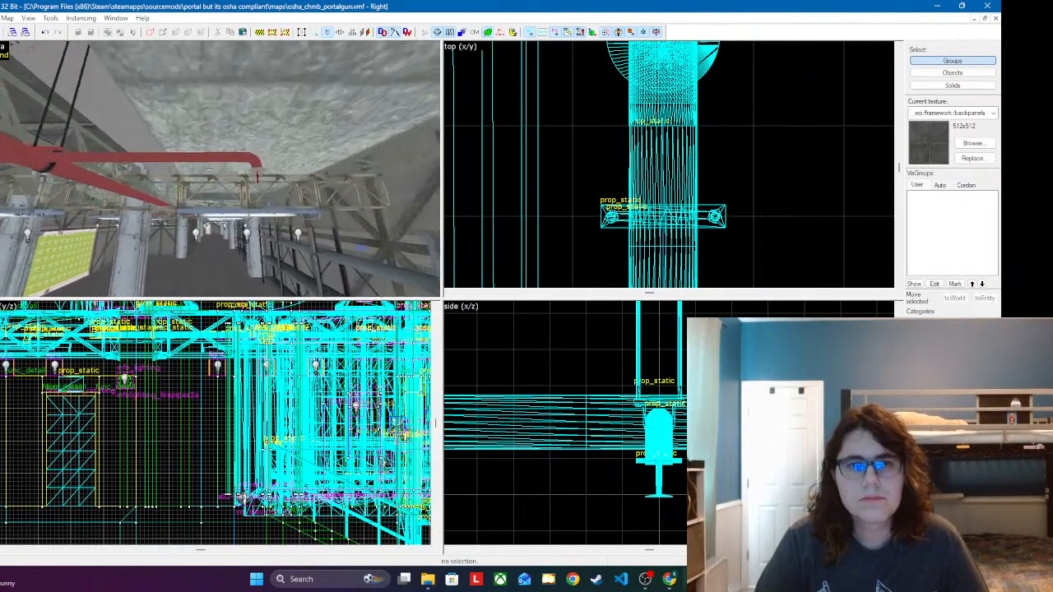
{"action": "key", "text": "z"}
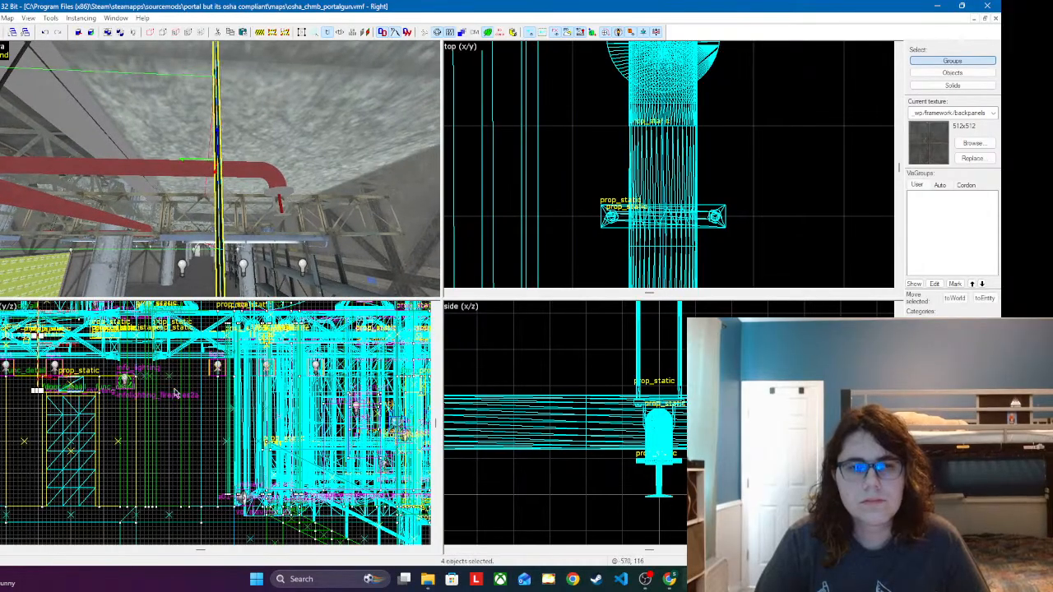
Step: Raise the new hanger and line its clamp up with the branch pipe in the side view
{"action": "scroll", "coordinate": [660, 427], "scroll_direction": "down", "scroll_amount": 3}
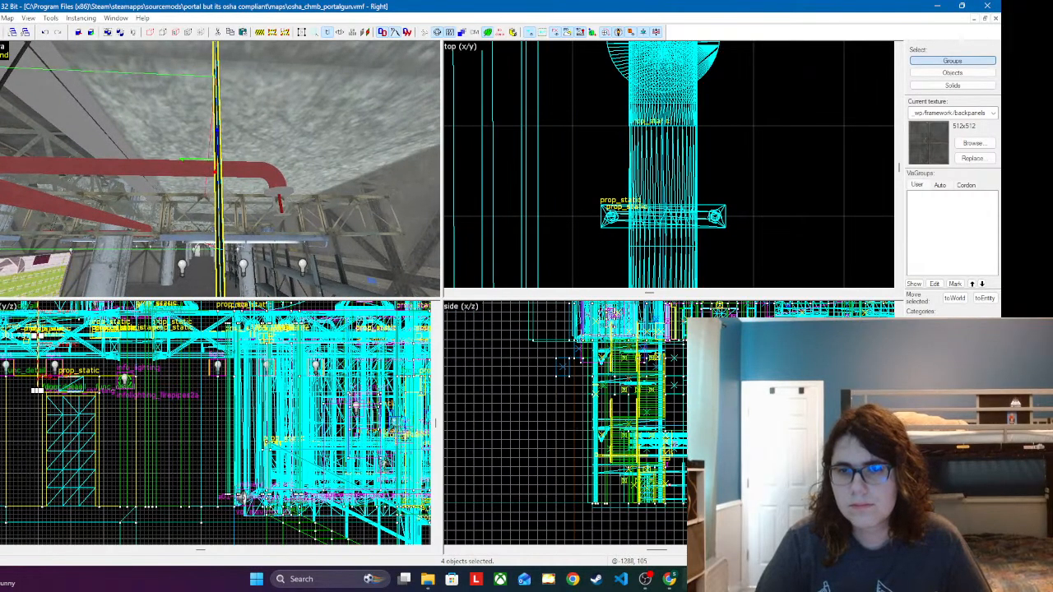
{"action": "scroll", "coordinate": [665, 464], "scroll_direction": "up", "scroll_amount": 10}
{"action": "mouse_move", "coordinate": [669, 492]}
{"action": "left_mouse_down"}
{"action": "mouse_move", "coordinate": [675, 360]}
{"action": "mouse_move", "coordinate": [679, 496]}
{"action": "left_mouse_up"}
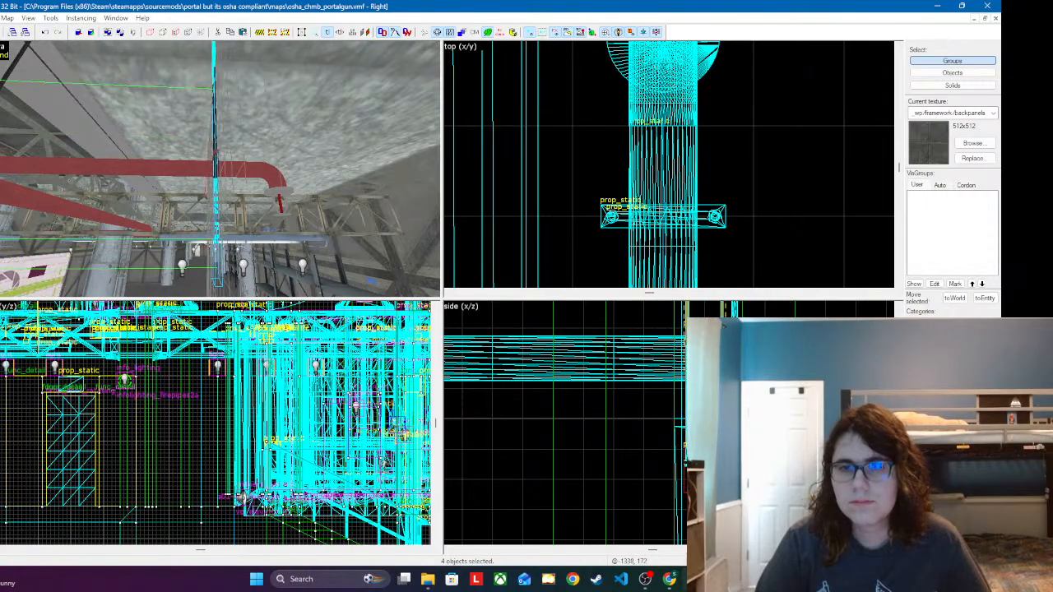
Step: Shift the new hanger along its pipe in the top view, leaving a gap to the sprinkler elbow
{"action": "scroll", "coordinate": [625, 197], "scroll_direction": "down", "scroll_amount": 6}
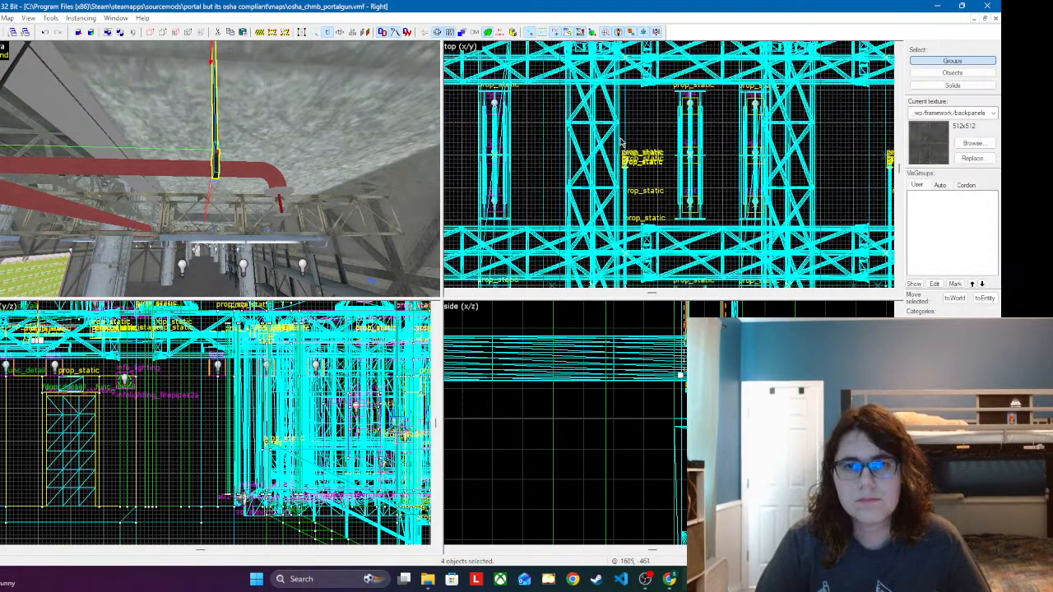
{"action": "scroll", "coordinate": [705, 223], "scroll_direction": "up", "scroll_amount": 2}
{"action": "scroll", "coordinate": [696, 231], "scroll_direction": "up", "scroll_amount": 15}
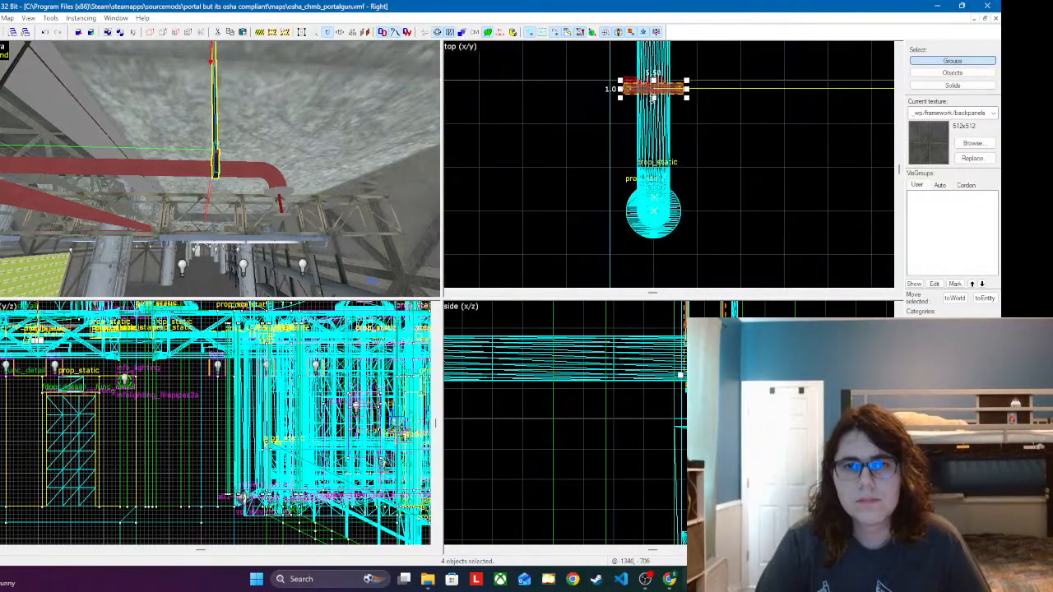
{"action": "left_click_drag", "start_coordinate": [680, 88], "coordinate": [680, 73]}
Step: Place a further copy of the complete hanger beside the following sprinkler branch under the concrete ceiling
{"action": "key", "text": "z"}
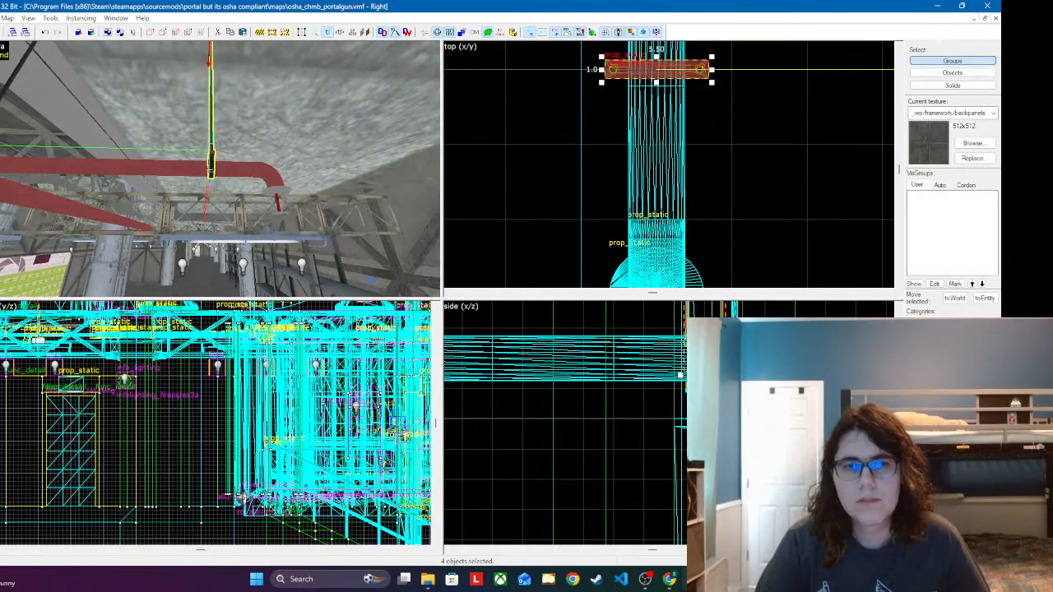
{"action": "key", "text": "w"}
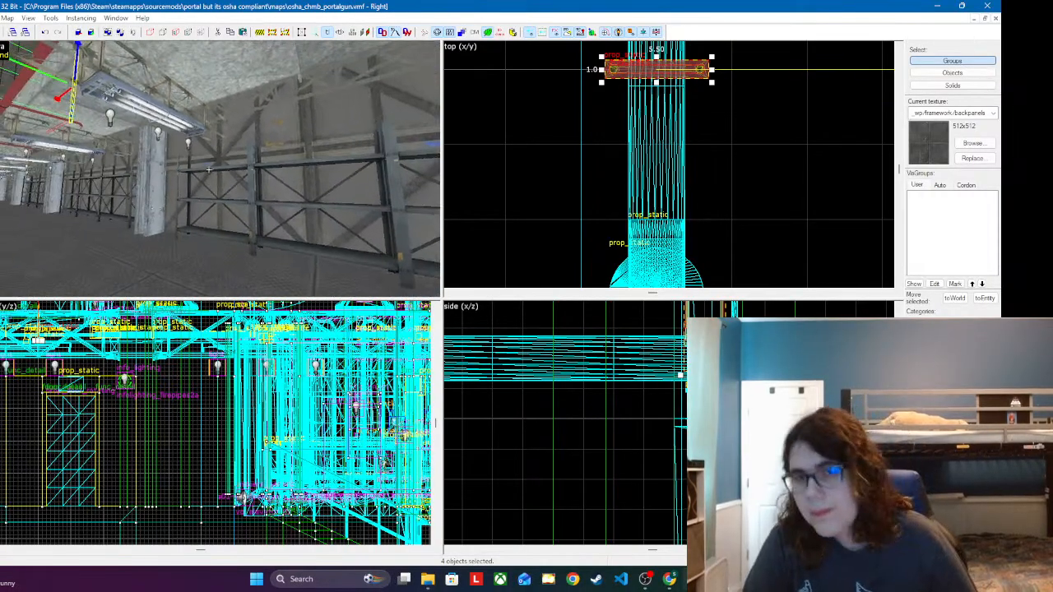
{"action": "key", "text": "w"}
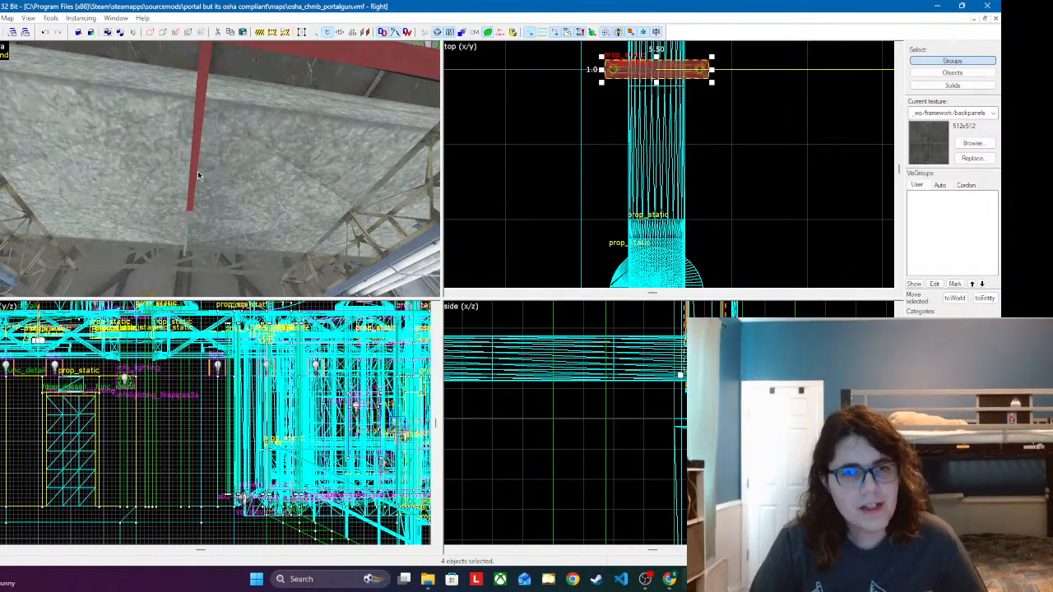
{"action": "left_click", "coordinate": [209, 170]}
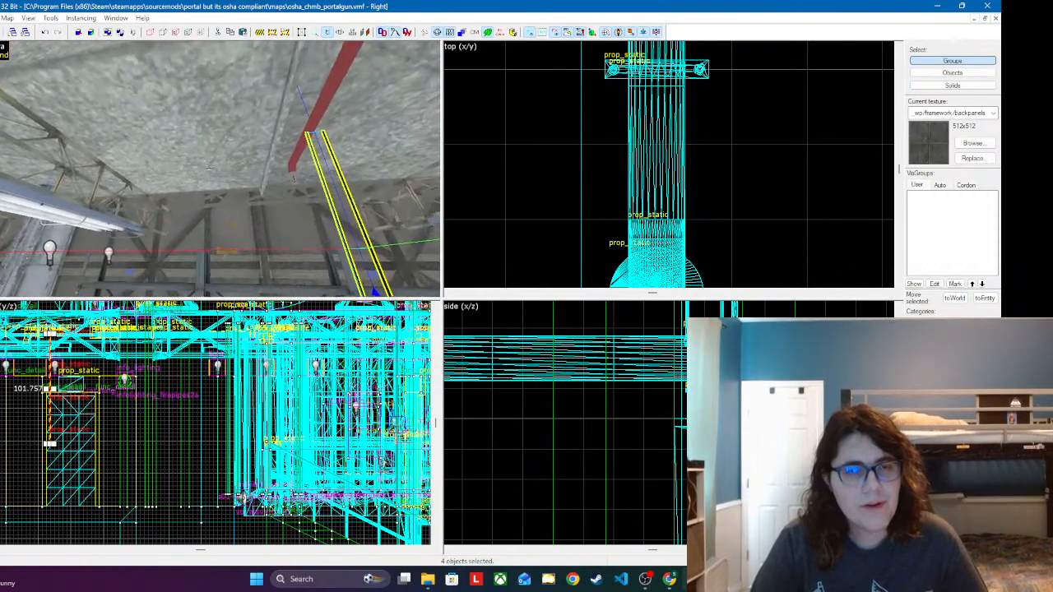
{"action": "key", "text": "z"}
Step: Raise the newest hanger in the side view and centre its clamp around the branch pipe
{"action": "scroll", "coordinate": [652, 432], "scroll_direction": "down", "scroll_amount": 6}
{"action": "scroll", "coordinate": [647, 420], "scroll_direction": "up", "scroll_amount": 4}
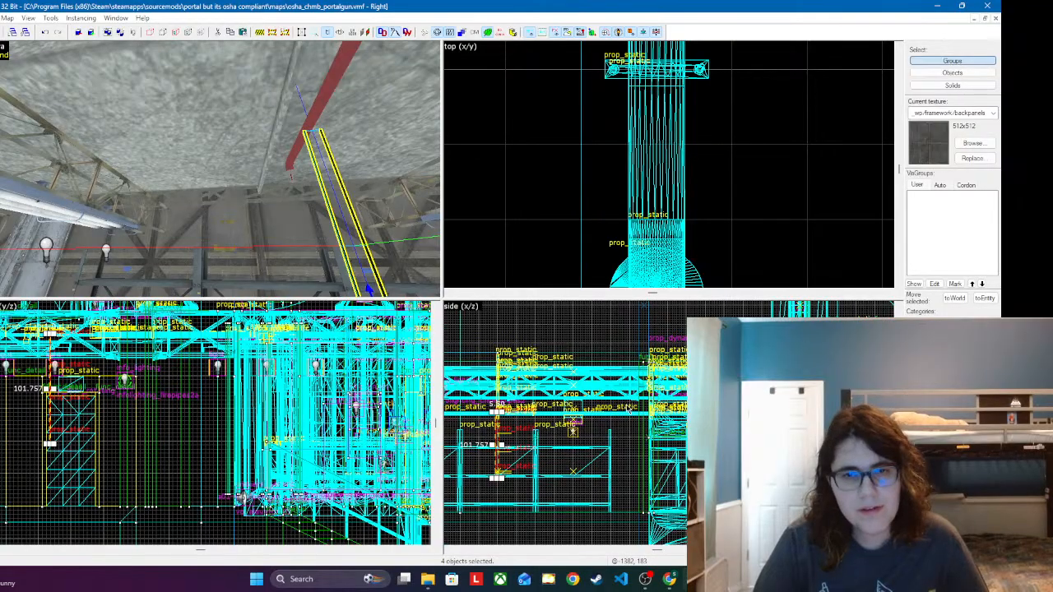
{"action": "left_click_drag", "start_coordinate": [622, 427], "coordinate": [625, 186]}
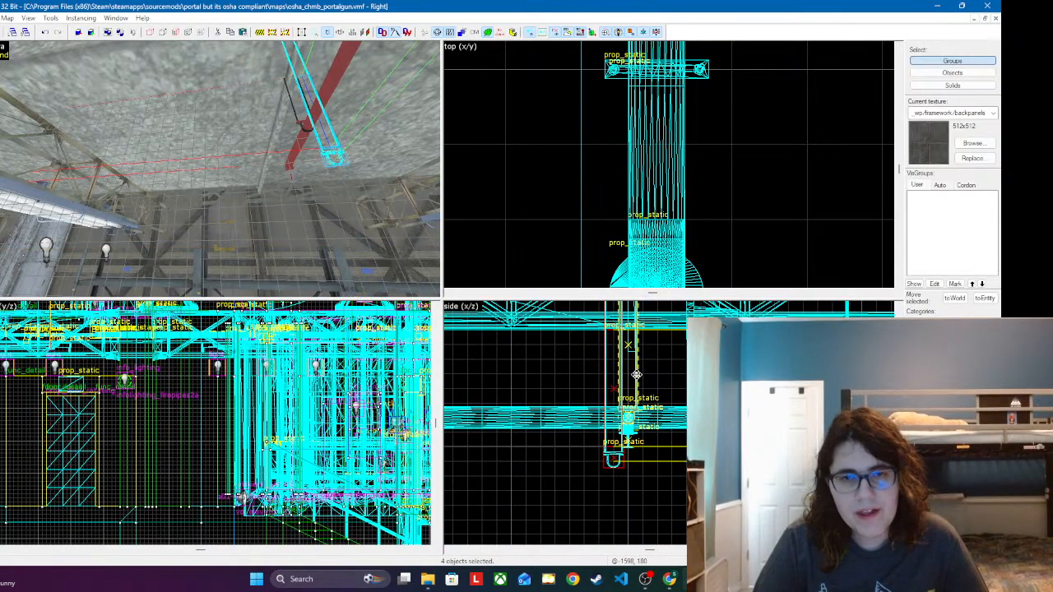
{"action": "left_click_drag", "start_coordinate": [637, 376], "coordinate": [637, 375]}
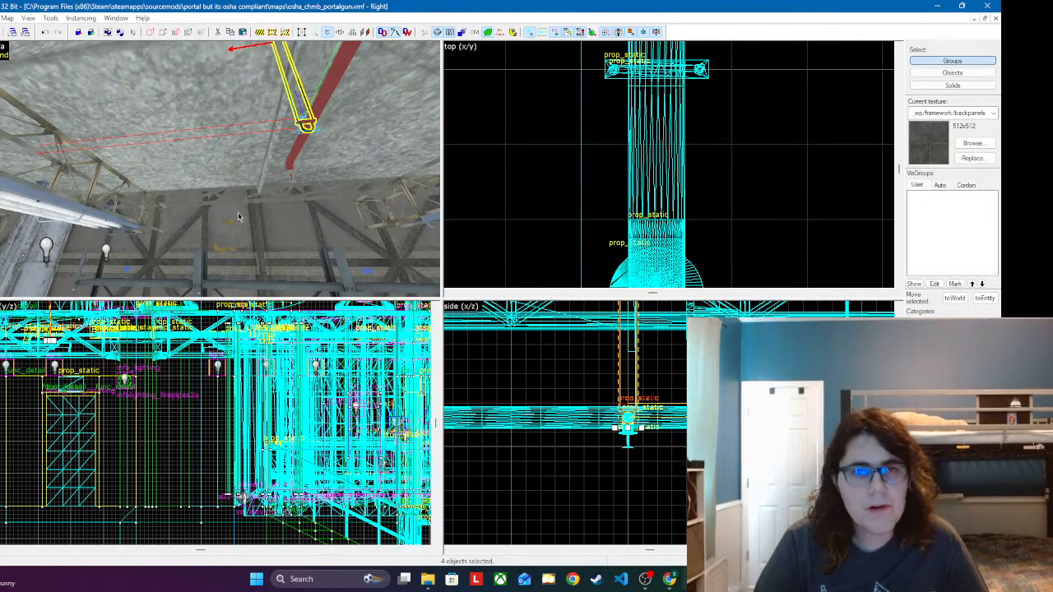
Step: Check the newest hanger from below and shift it along its pipe closer to the sprinkler end in the top view
{"action": "key", "text": "z"}
{"action": "key", "text": "w"}
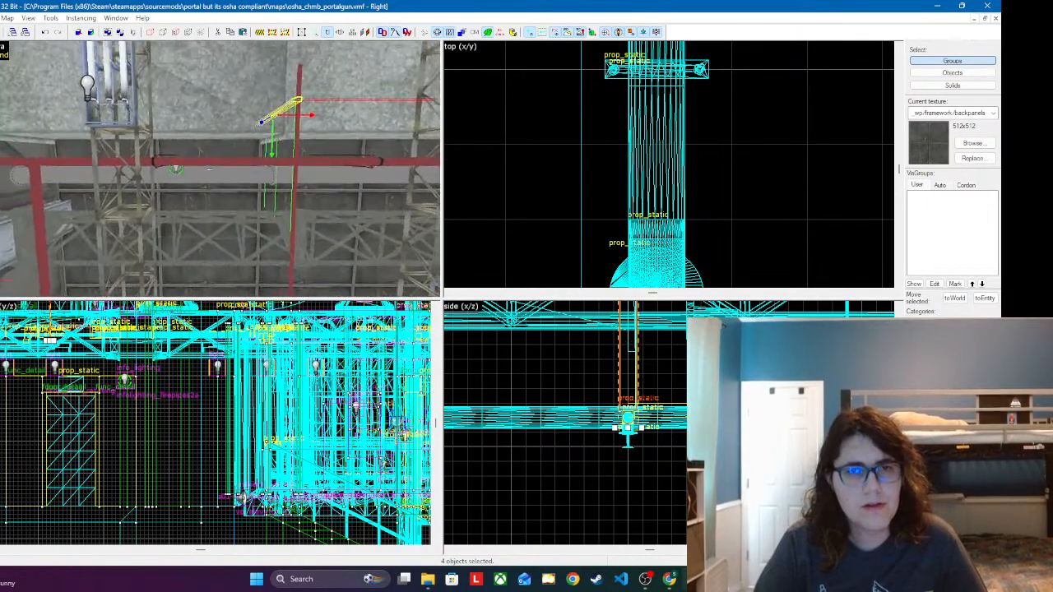
{"action": "key", "text": "z"}
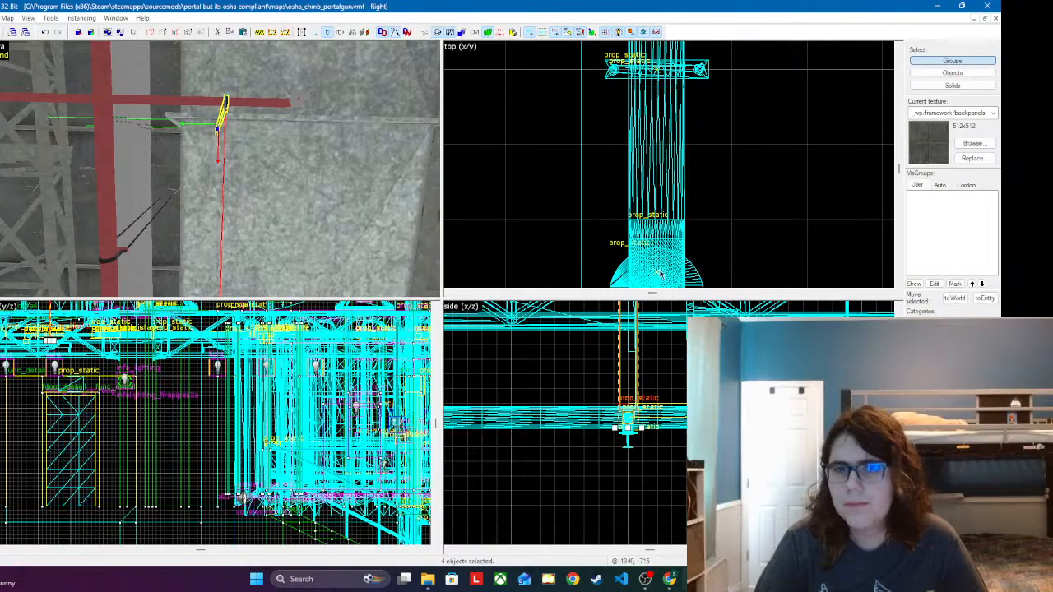
{"action": "scroll", "coordinate": [658, 273], "scroll_direction": "down", "scroll_amount": 5}
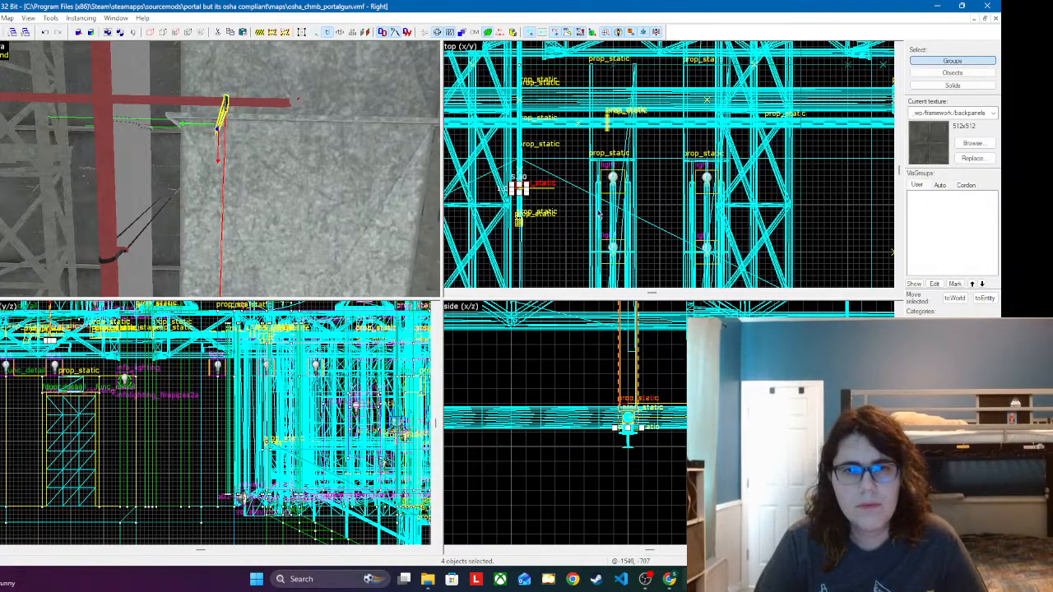
{"action": "scroll", "coordinate": [576, 189], "scroll_direction": "up", "scroll_amount": 5}
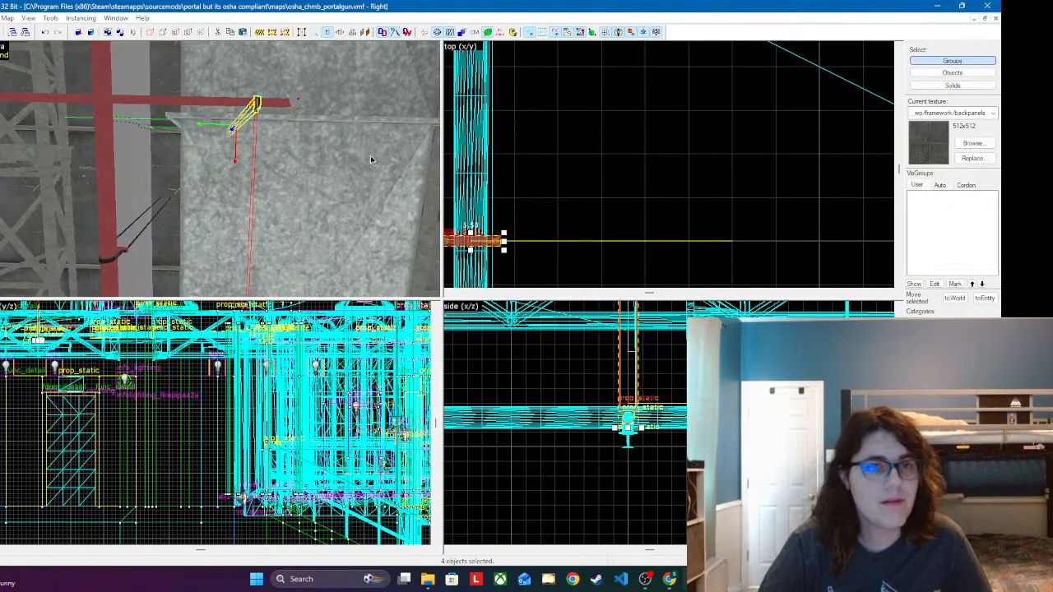
Step: Place another copy of the complete hanger at the sprinkler end of the branch running beneath the dark ceiling beam
{"action": "key", "text": "z"}
{"action": "key", "text": "s"}
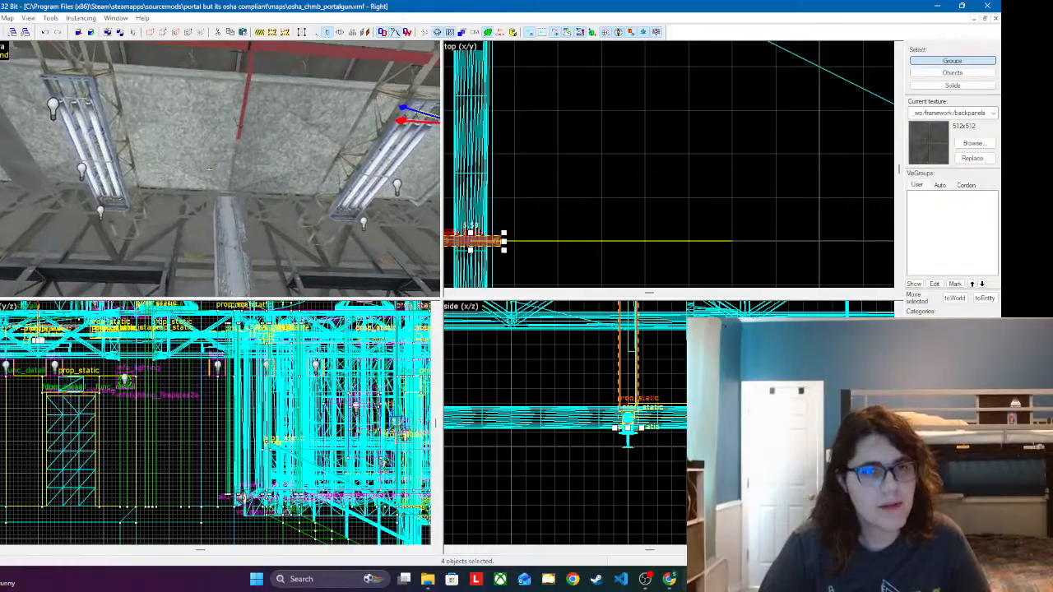
{"action": "key", "text": "w"}
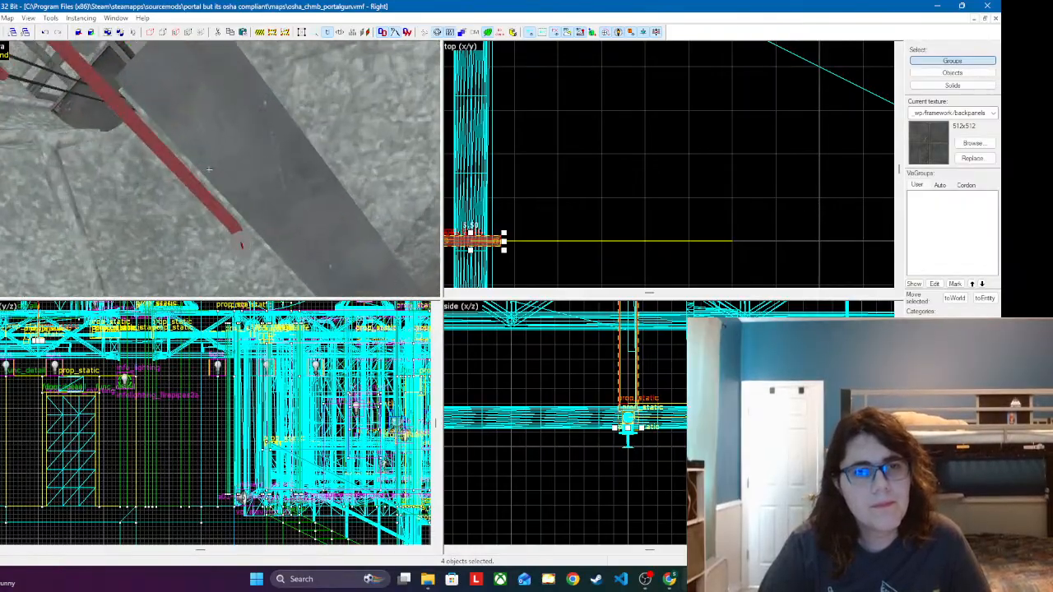
{"action": "key", "text": "a"}
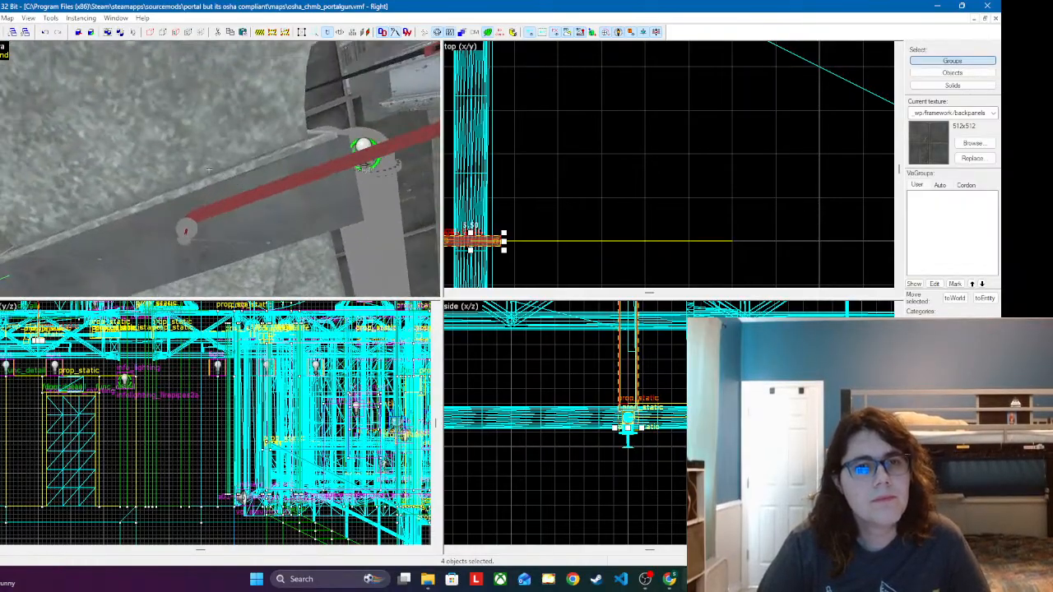
{"action": "key", "text": "w"}
{"action": "key", "text": "z"}
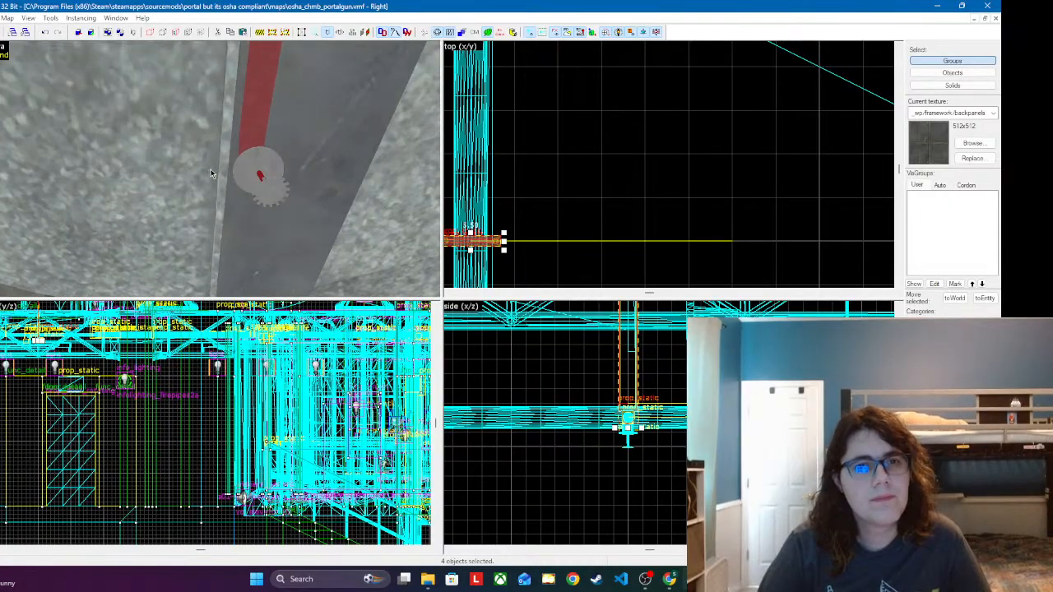
{"action": "left_click", "coordinate": [248, 128]}
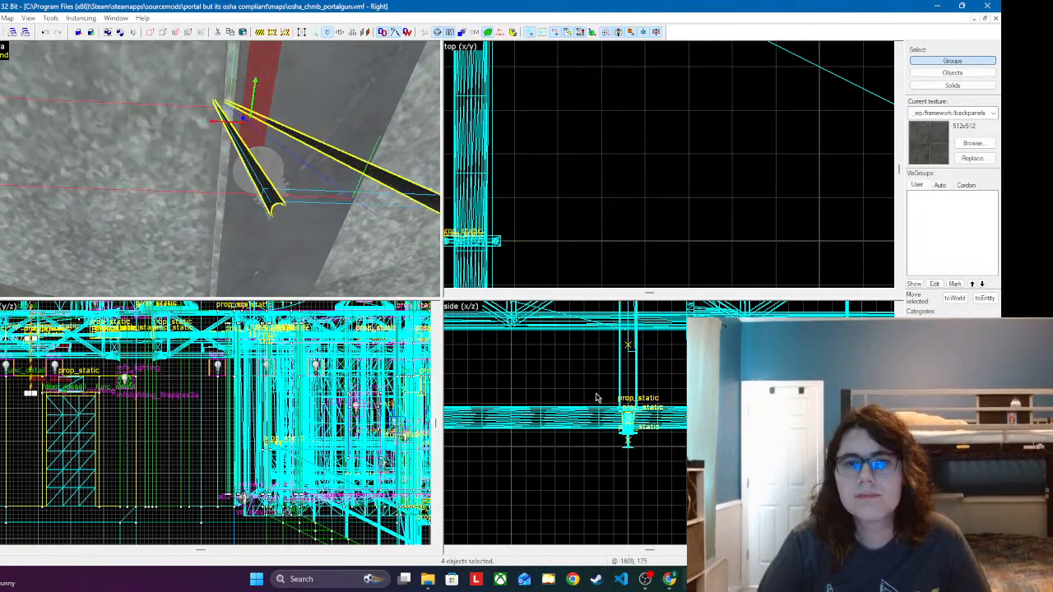
Step: Centre the newly placed hanger across the branch pipe in the top view and move it back from the sprinkler elbow
{"action": "scroll", "coordinate": [651, 200], "scroll_direction": "down", "scroll_amount": 5}
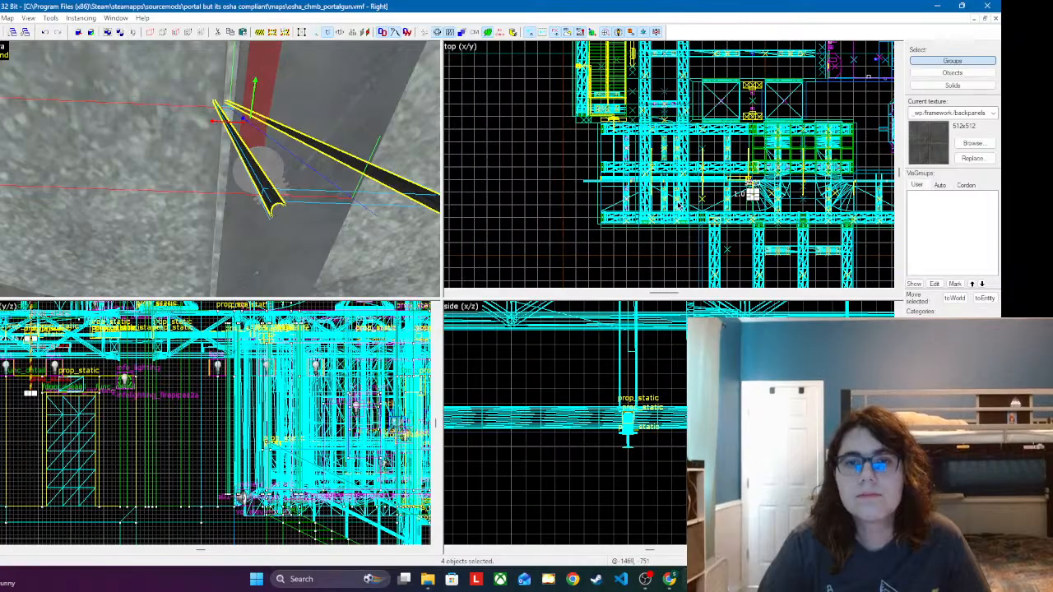
{"action": "scroll", "coordinate": [721, 191], "scroll_direction": "up", "scroll_amount": 5}
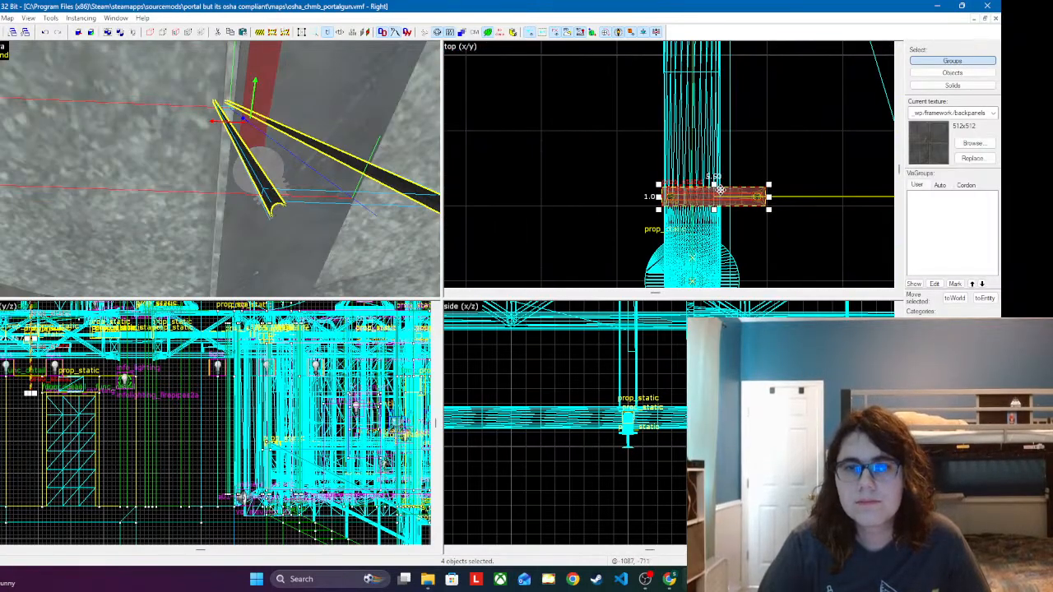
Step: Slide the hanger further back along the branch pipe, raise it in the side view and centre it across the pipe
{"action": "scroll", "coordinate": [677, 400], "scroll_direction": "down", "scroll_amount": 4}
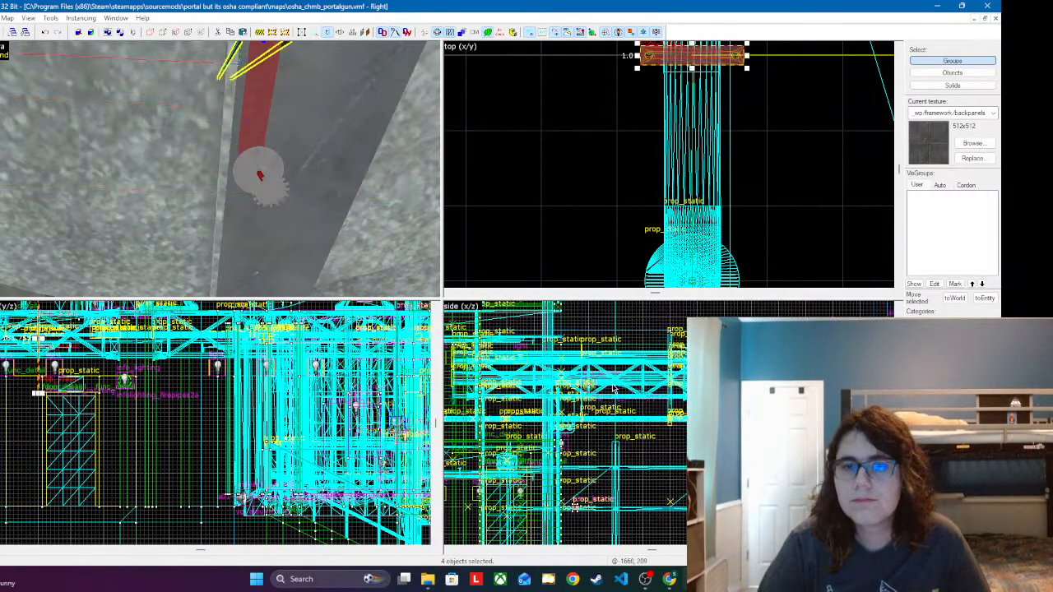
{"action": "scroll", "coordinate": [631, 418], "scroll_direction": "up", "scroll_amount": 6}
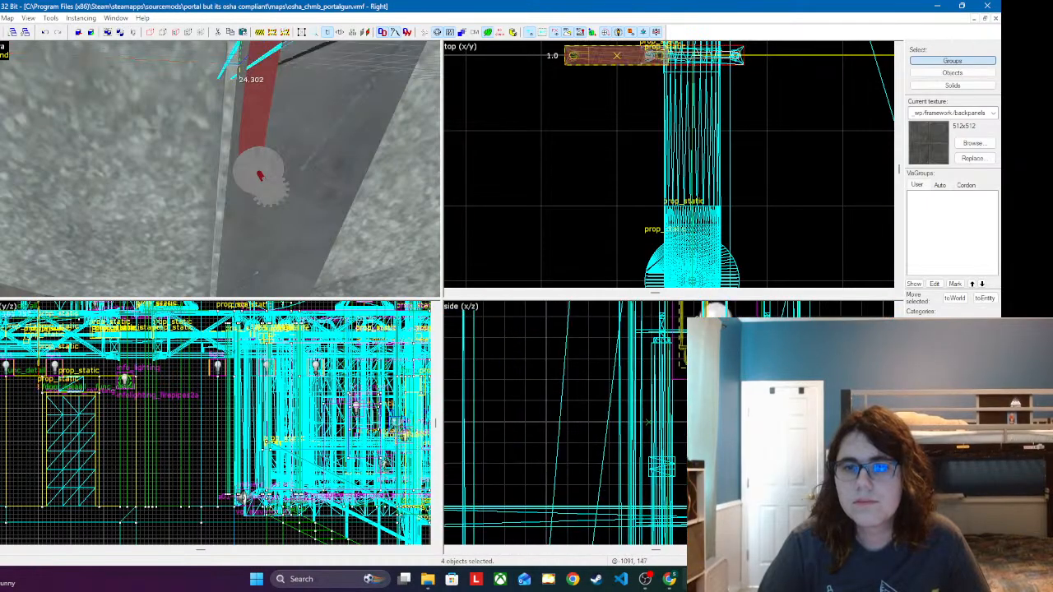
{"action": "scroll", "coordinate": [654, 428], "scroll_direction": "down", "scroll_amount": 4}
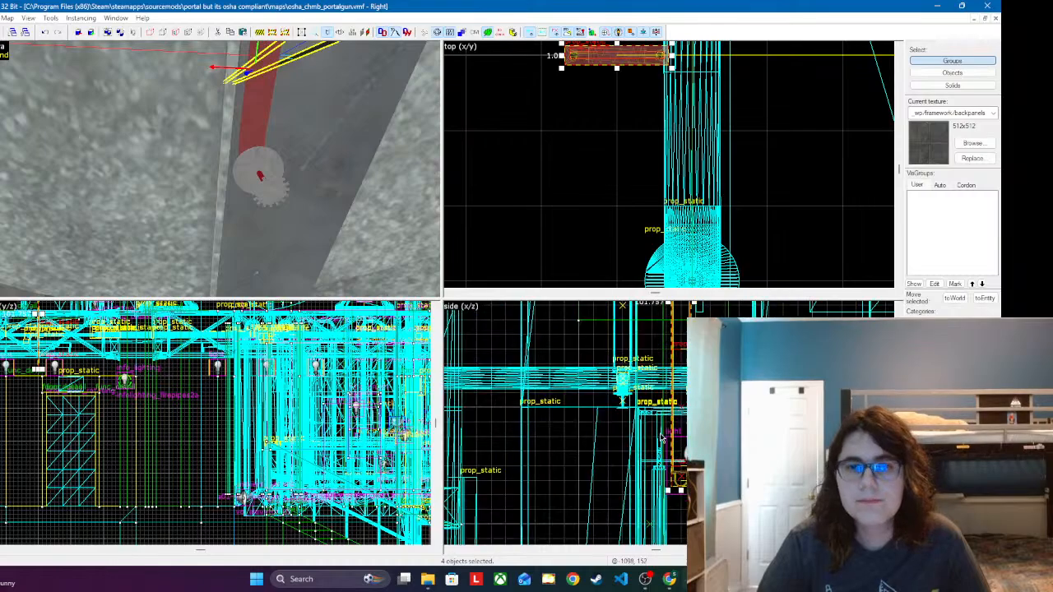
{"action": "scroll", "coordinate": [670, 452], "scroll_direction": "up", "scroll_amount": 2}
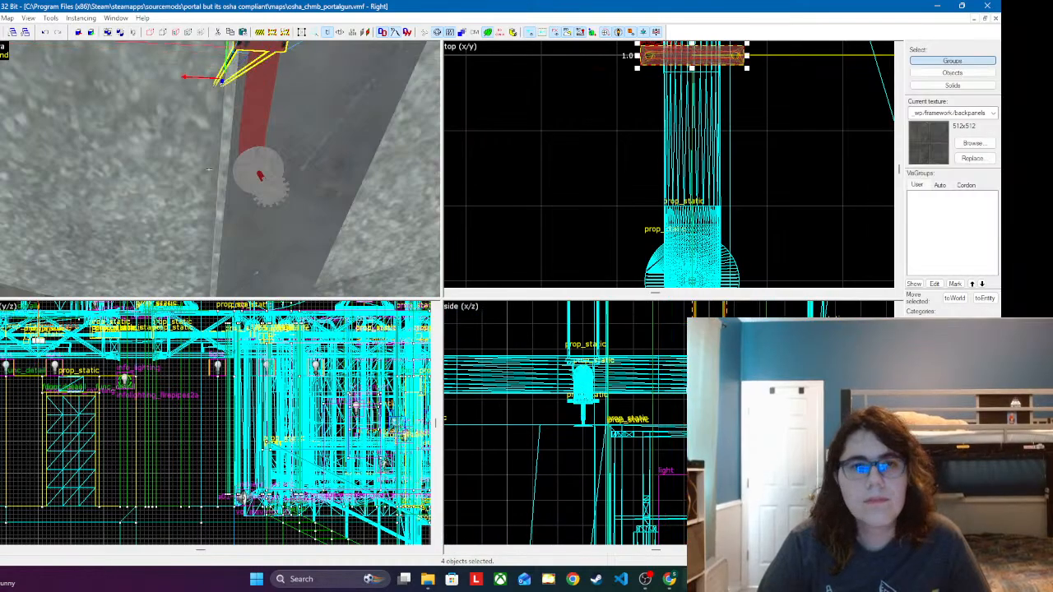
Step: Place another copy of the complete hanger on the next sprinkler branch, just behind the elbow beside the large duct
{"action": "key", "text": "w"}
{"action": "key", "text": "s"}
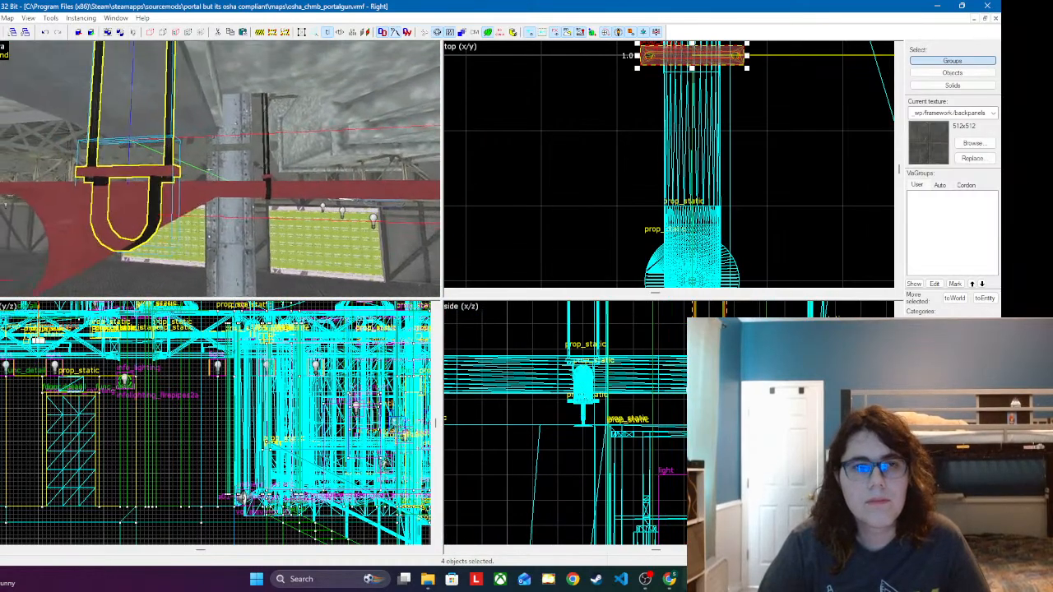
{"action": "key", "text": "w"}
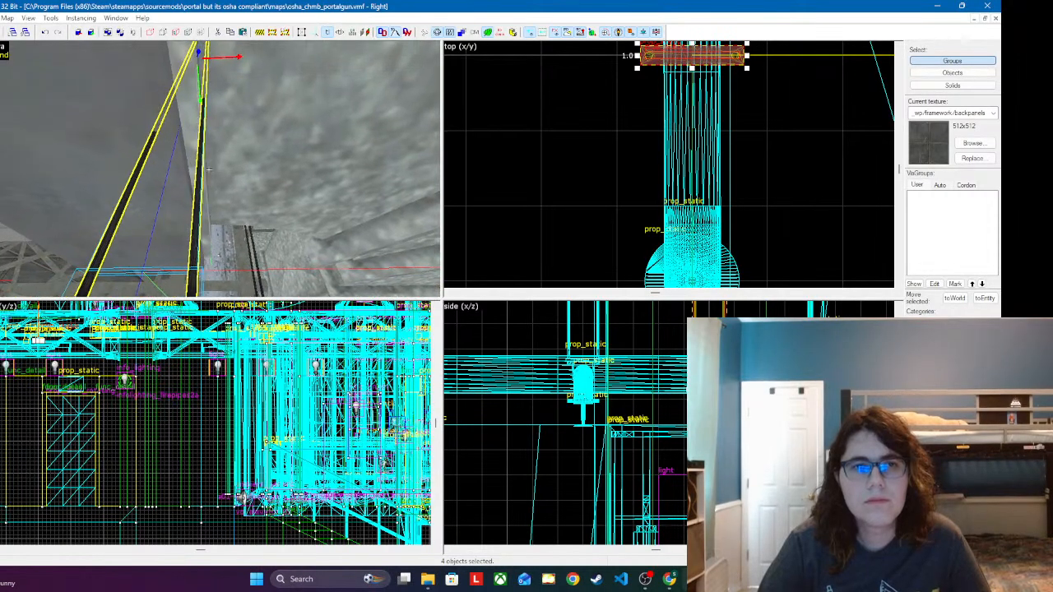
{"action": "key", "text": "s"}
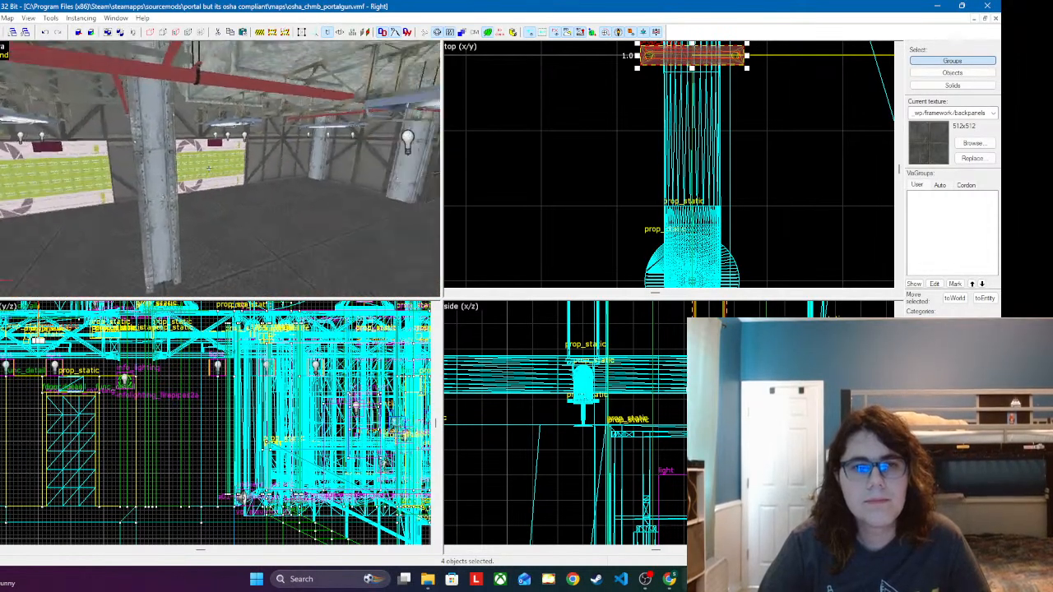
{"action": "key", "text": "w"}
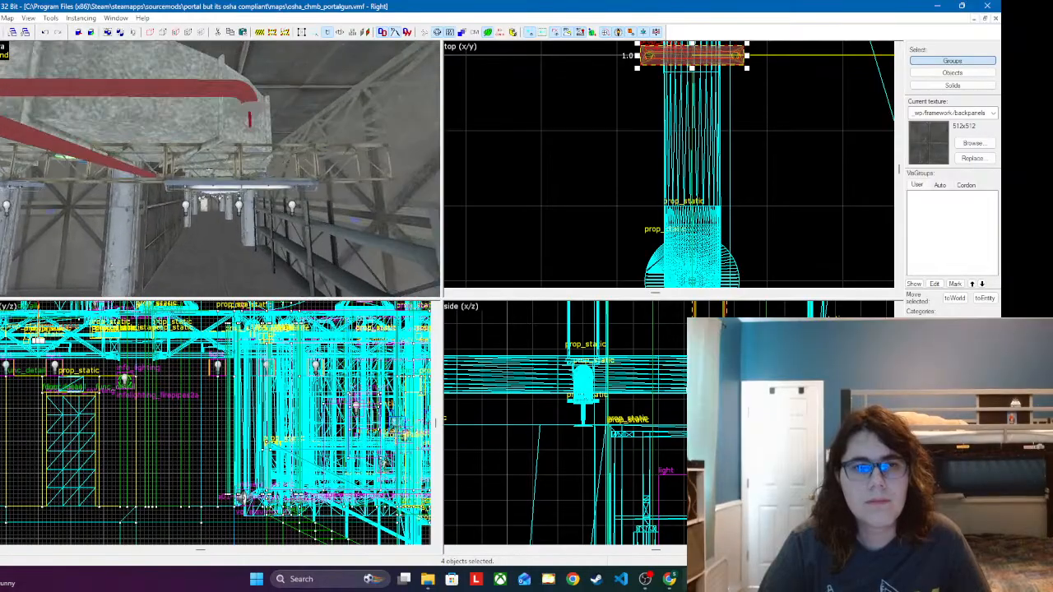
{"action": "key", "text": "z"}
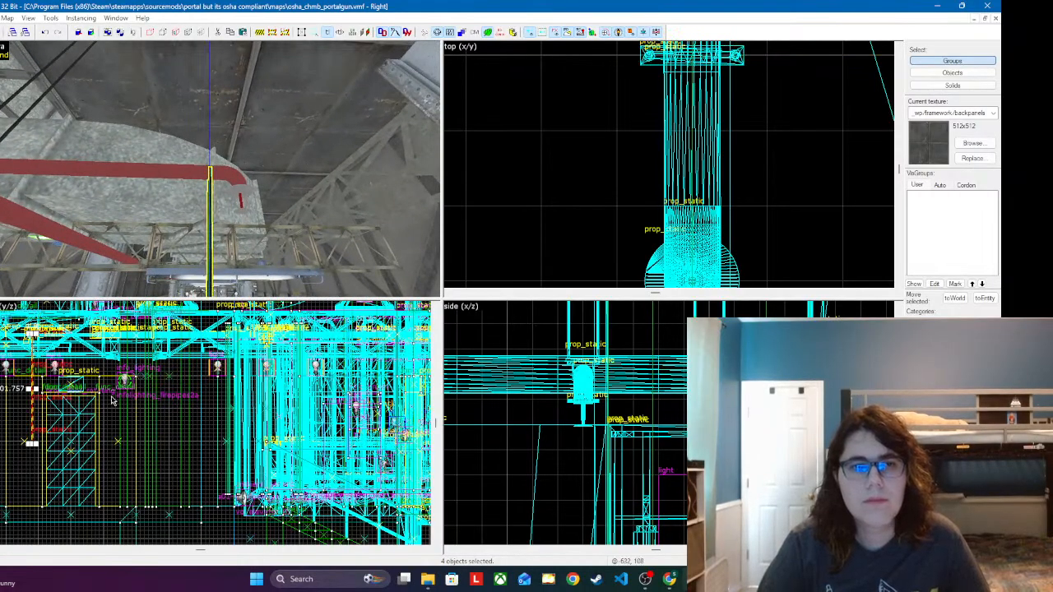
Step: Raise the new hanger in the side view so its clamp wraps around the branch pipe
{"action": "scroll", "coordinate": [600, 455], "scroll_direction": "down", "scroll_amount": 8}
{"action": "scroll", "coordinate": [699, 494], "scroll_direction": "up", "scroll_amount": 3}
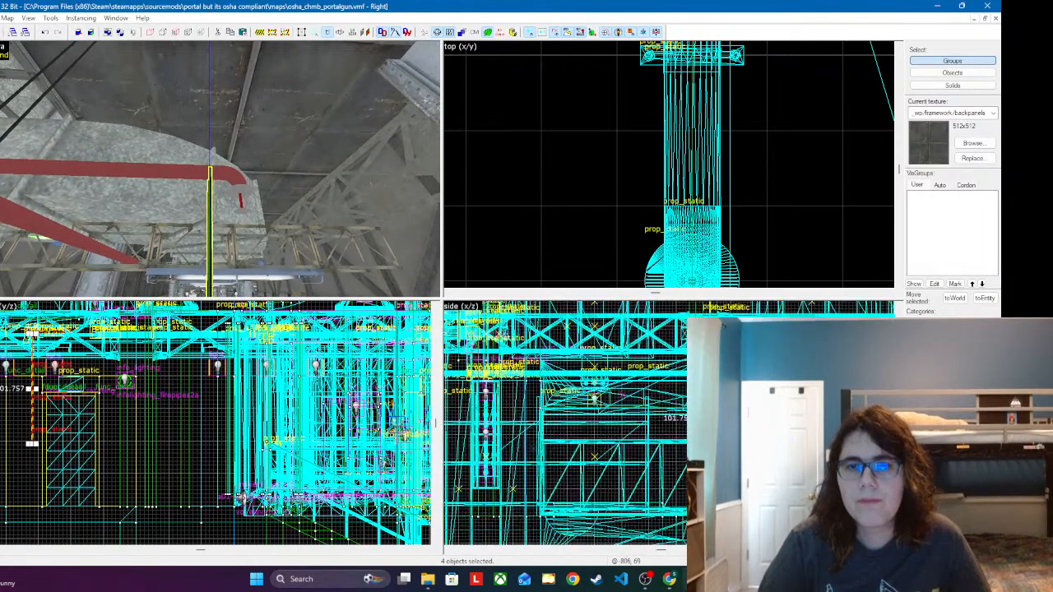
{"action": "scroll", "coordinate": [642, 386], "scroll_direction": "up", "scroll_amount": 8}
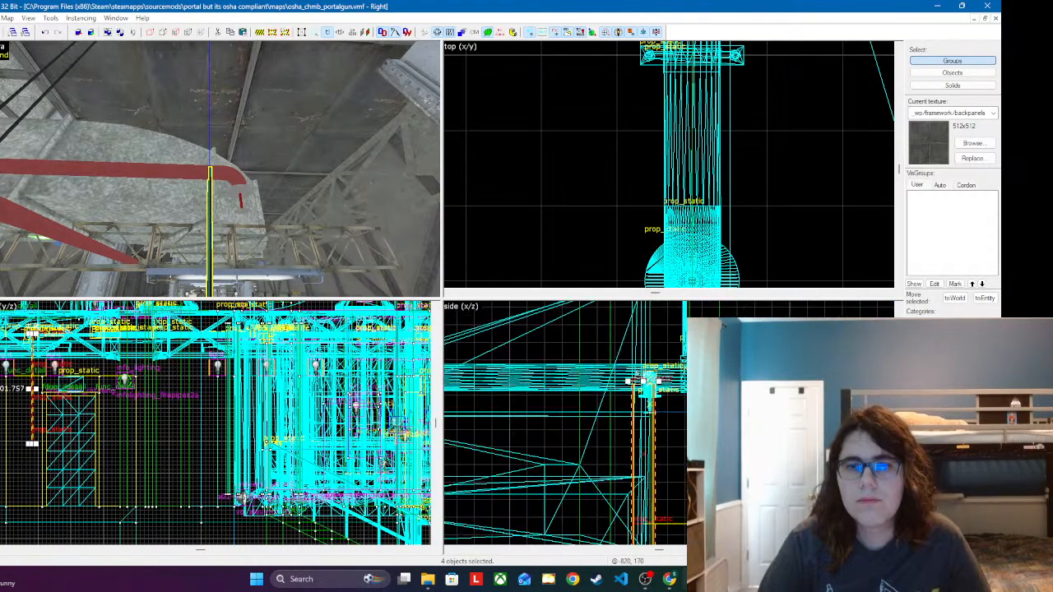
{"action": "left_click_drag", "start_coordinate": [645, 450], "coordinate": [650, 304]}
{"action": "left_click_drag", "start_coordinate": [651, 473], "coordinate": [648, 329]}
Step: Shift the hanger along the branch away from the sprinkler elbow in the top view
{"action": "scroll", "coordinate": [808, 191], "scroll_direction": "down", "scroll_amount": 14}
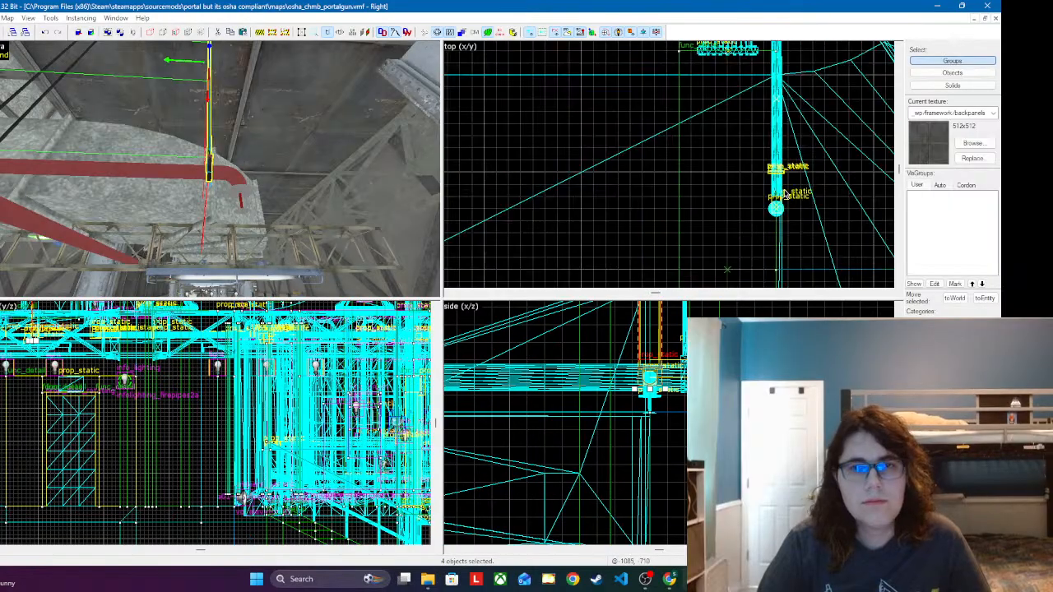
{"action": "scroll", "coordinate": [855, 216], "scroll_direction": "up", "scroll_amount": 4}
{"action": "scroll", "coordinate": [762, 187], "scroll_direction": "up", "scroll_amount": 12}
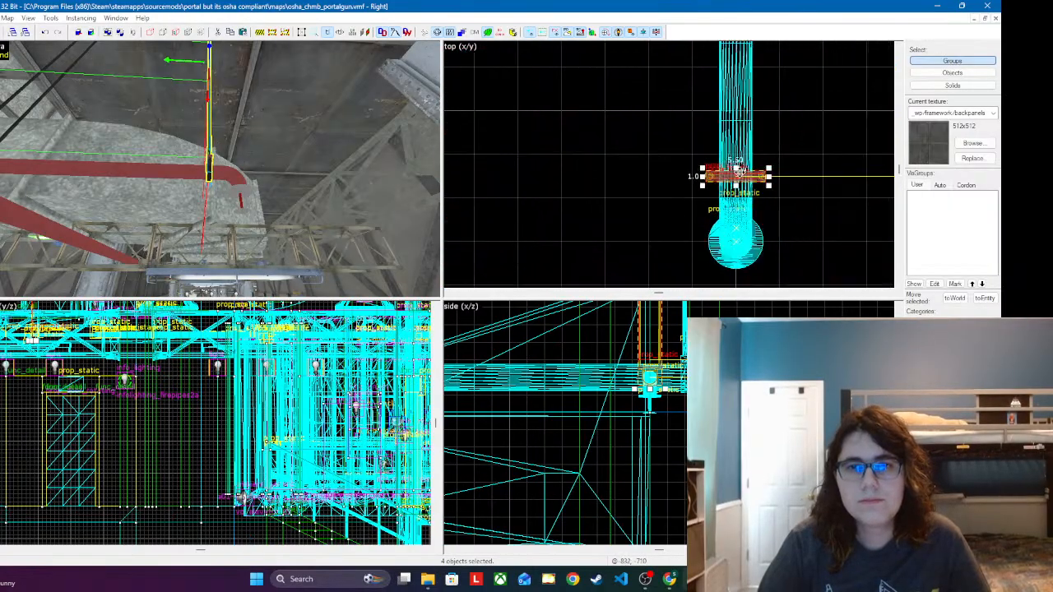
{"action": "left_click_drag", "start_coordinate": [748, 181], "coordinate": [750, 102]}
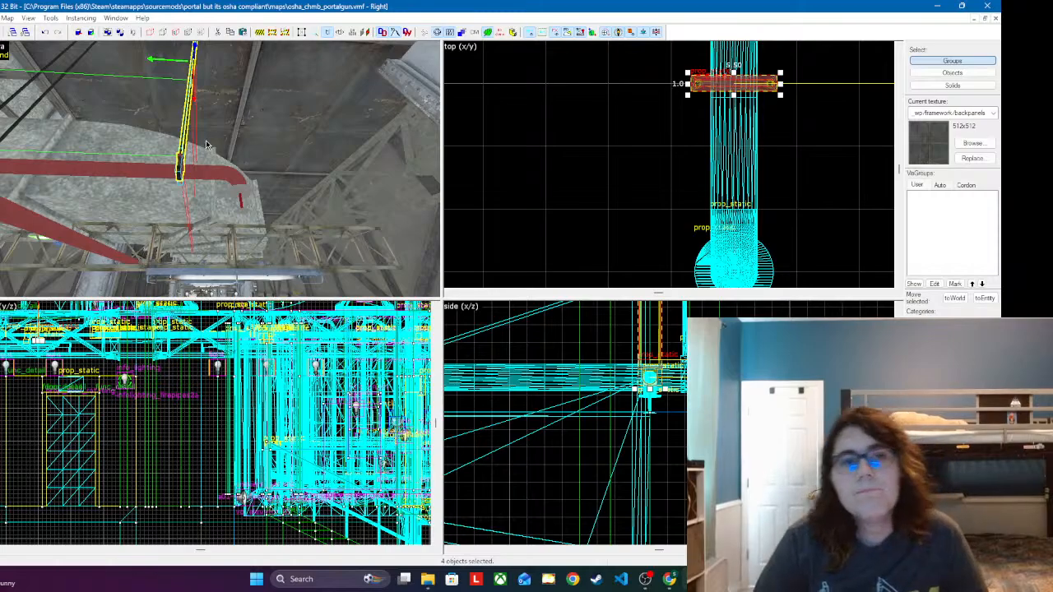
Step: Place one more copy of the complete hanger further along the red branch pipe that runs between the ducts
{"action": "key", "text": "z"}
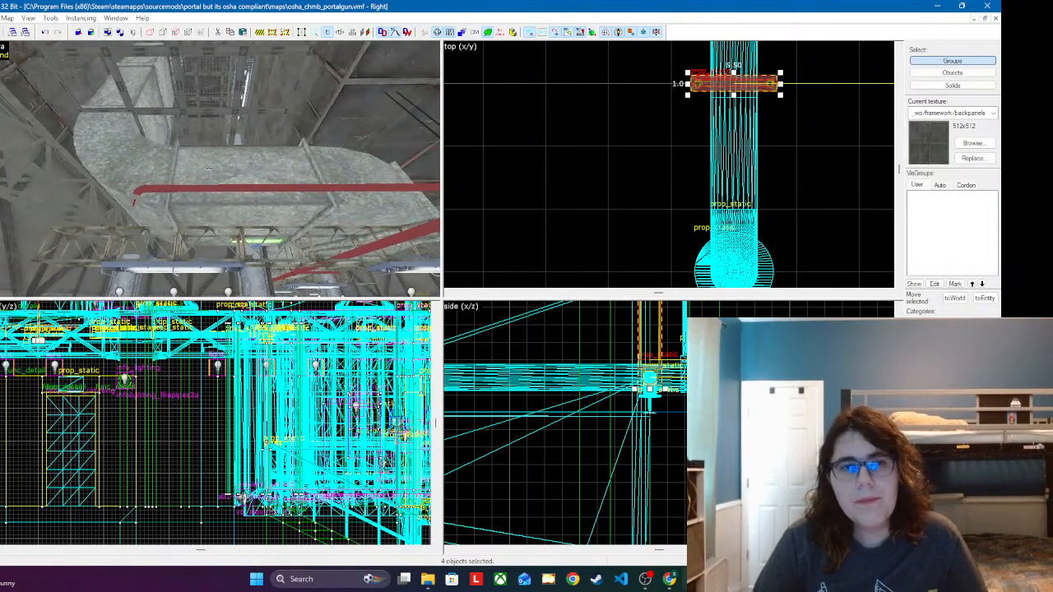
{"action": "key", "text": "w"}
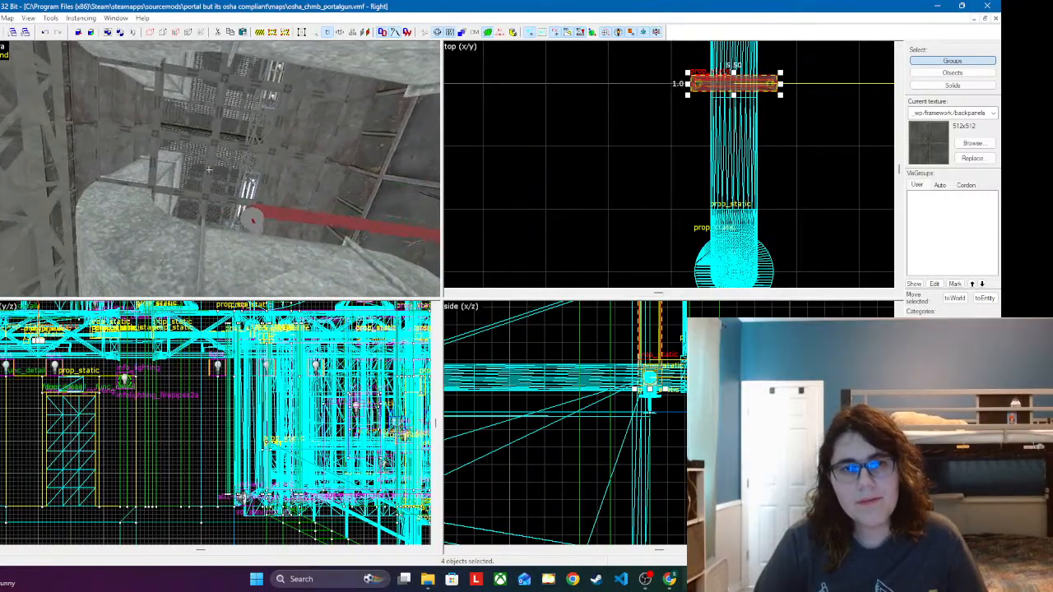
{"action": "key", "text": "d"}
{"action": "left_click", "coordinate": [260, 240]}
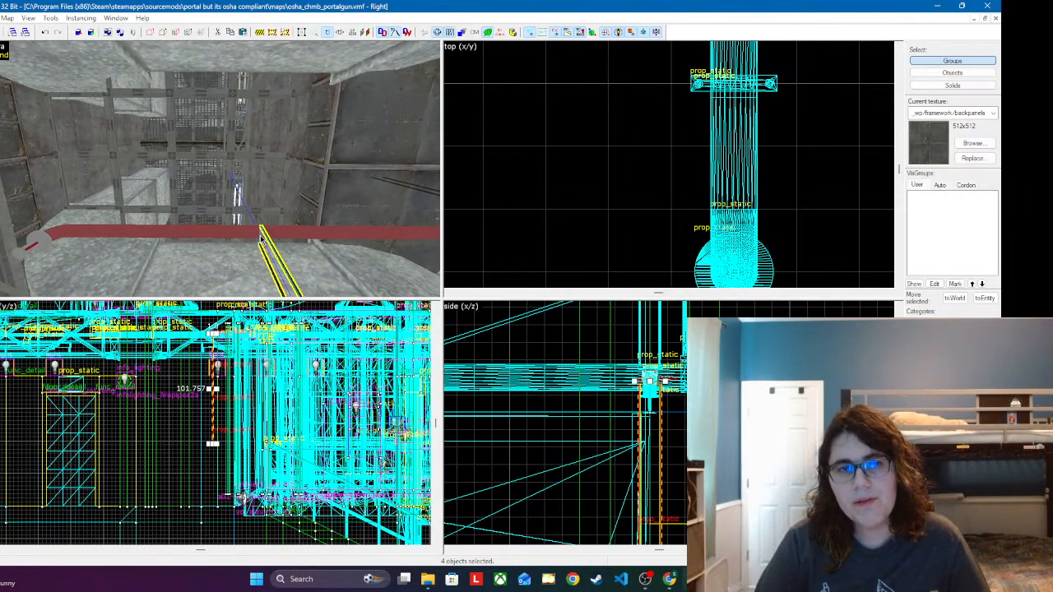
Step: Raise this second hanger in the side view and centre its clamp around the branch pipe
{"action": "scroll", "coordinate": [613, 485], "scroll_direction": "down", "scroll_amount": 3}
{"action": "scroll", "coordinate": [637, 448], "scroll_direction": "up", "scroll_amount": 5}
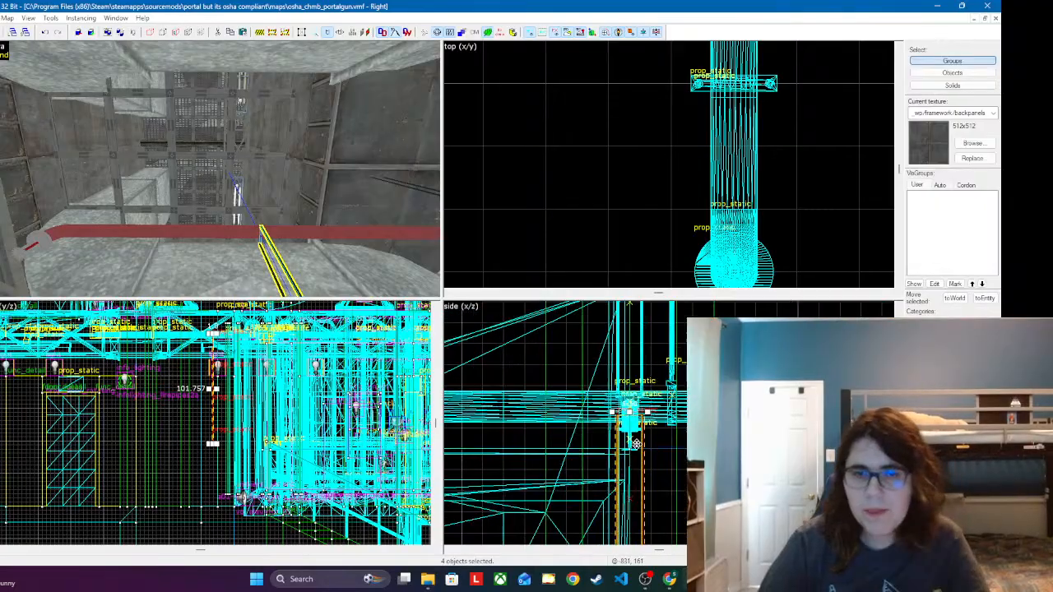
{"action": "left_click_drag", "start_coordinate": [620, 504], "coordinate": [601, 416]}
{"action": "mouse_move", "coordinate": [631, 471]}
{"action": "left_mouse_down"}
{"action": "mouse_move", "coordinate": [635, 345]}
{"action": "mouse_move", "coordinate": [638, 453]}
{"action": "left_mouse_up"}
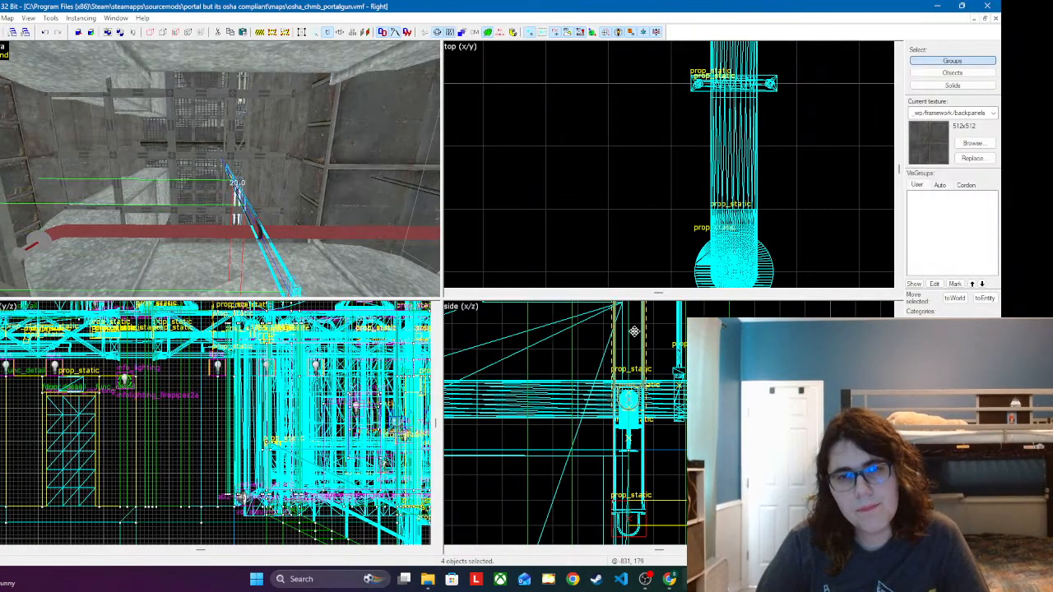
{"action": "left_click_drag", "start_coordinate": [635, 332], "coordinate": [635, 325]}
Step: Check the overhead structure above the second hanger and slide the hanger along its pipe to line up with it in the top view
{"action": "key", "text": "z"}
{"action": "key", "text": "w"}
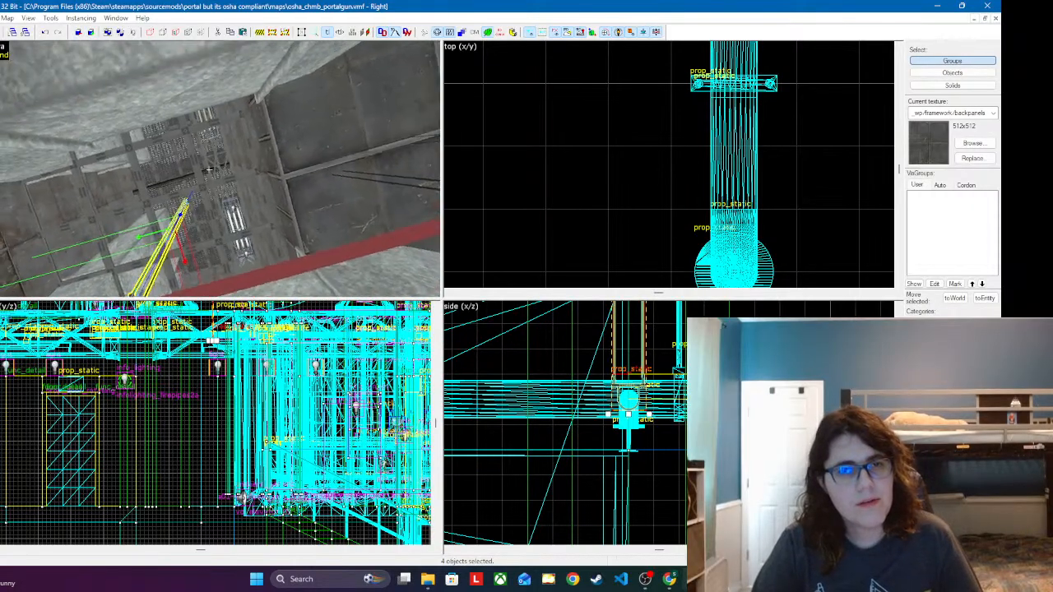
{"action": "key", "text": "s"}
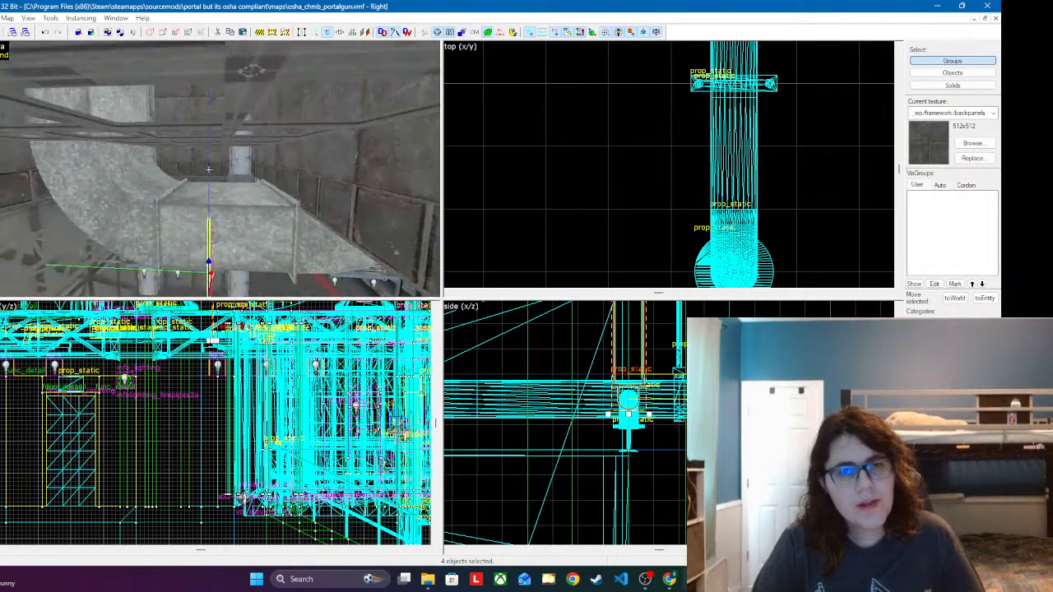
{"action": "key", "text": "w"}
{"action": "key", "text": "z"}
{"action": "scroll", "coordinate": [649, 188], "scroll_direction": "down", "scroll_amount": 3}
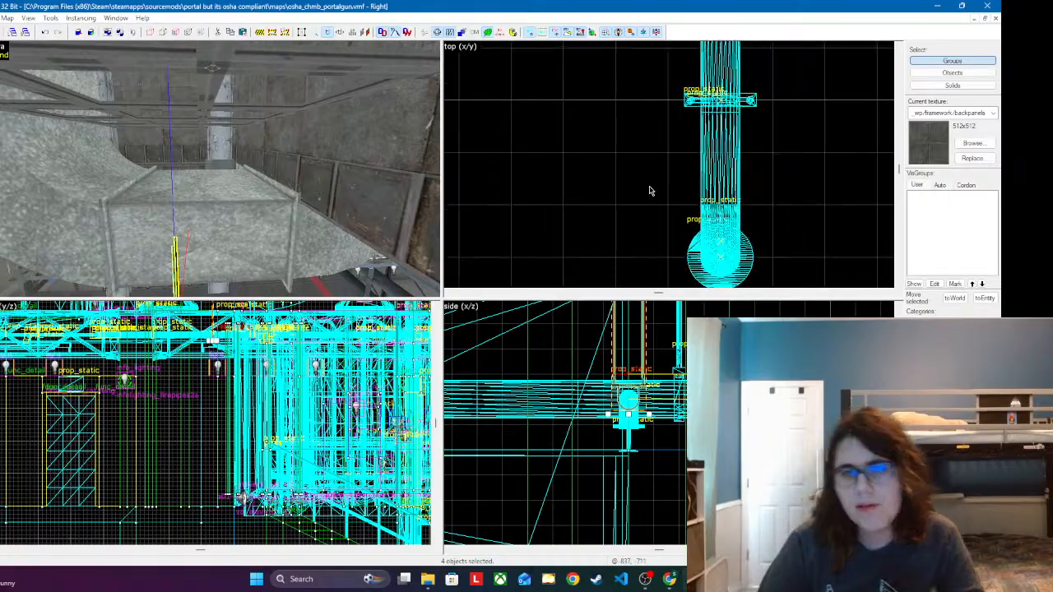
{"action": "scroll", "coordinate": [679, 114], "scroll_direction": "down", "scroll_amount": 6}
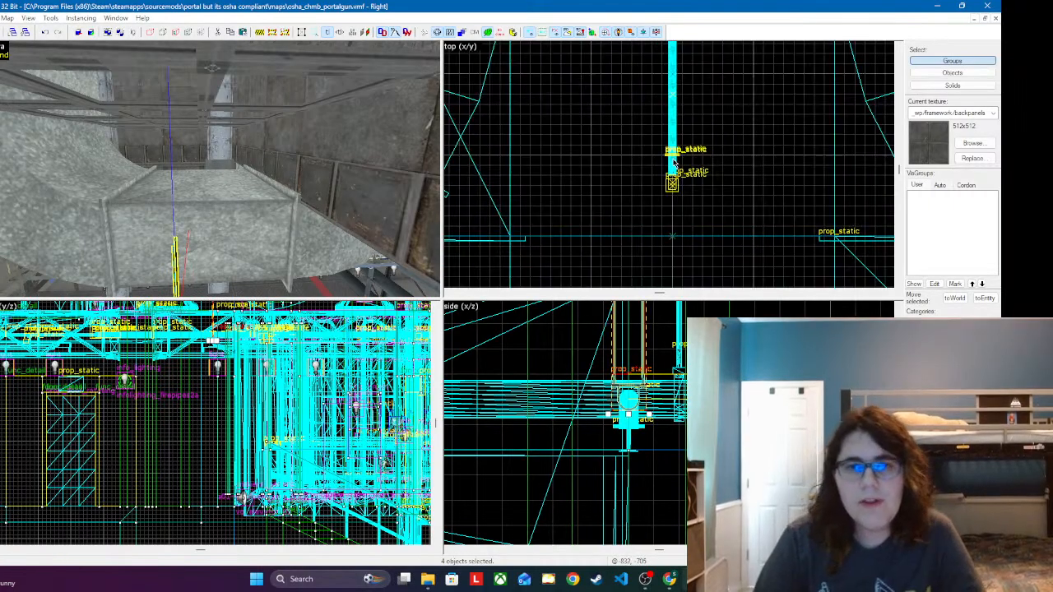
{"action": "scroll", "coordinate": [681, 53], "scroll_direction": "up", "scroll_amount": 8}
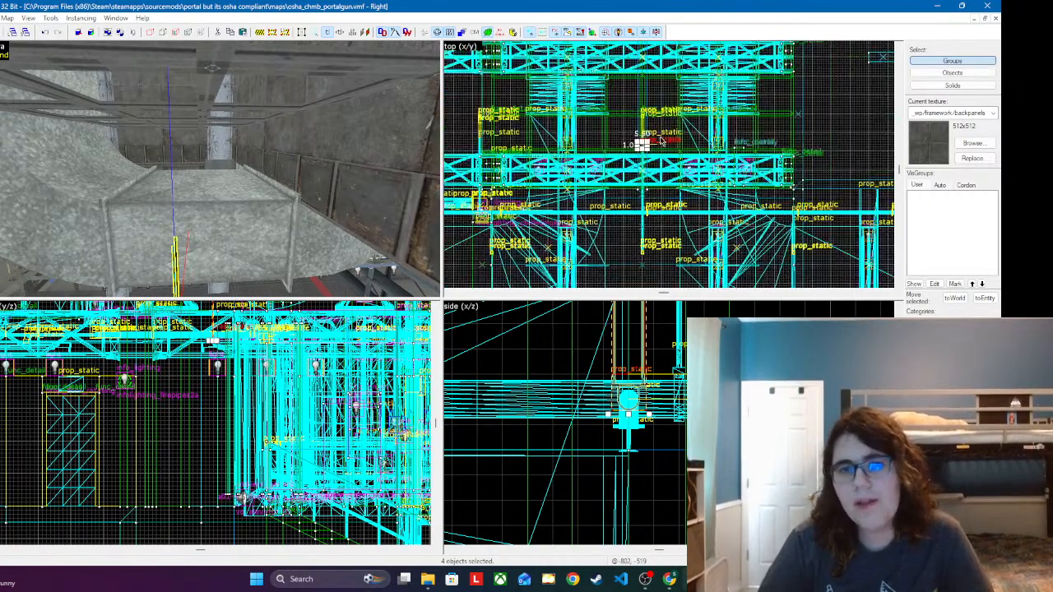
{"action": "scroll", "coordinate": [658, 106], "scroll_direction": "down", "scroll_amount": 1}
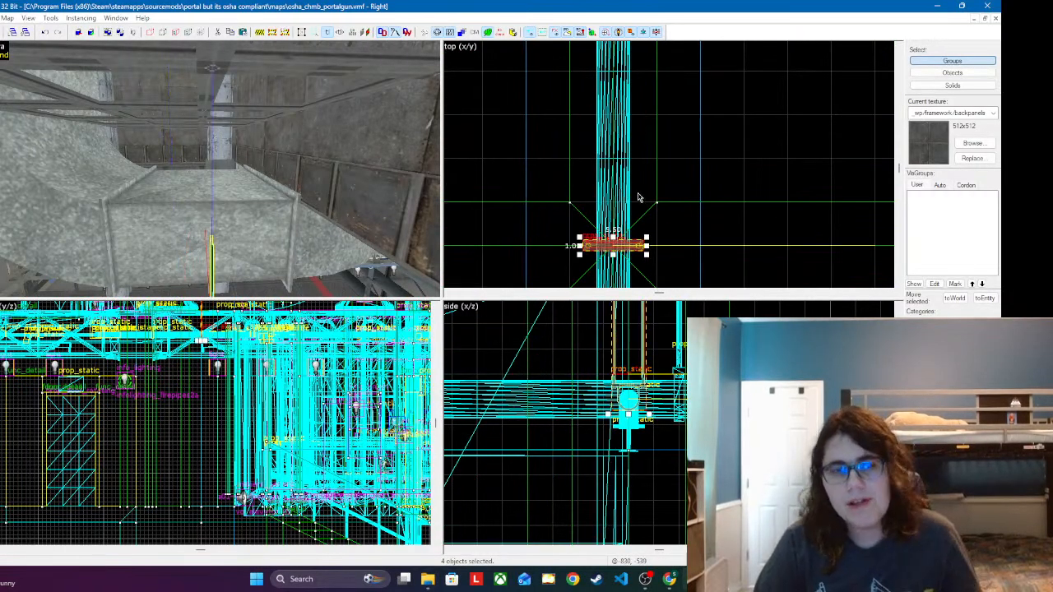
Step: Inspect the hanger up to its cable tops and place a copy of the cable pair there as an extension
{"action": "key", "text": "z"}
{"action": "key", "text": "w"}
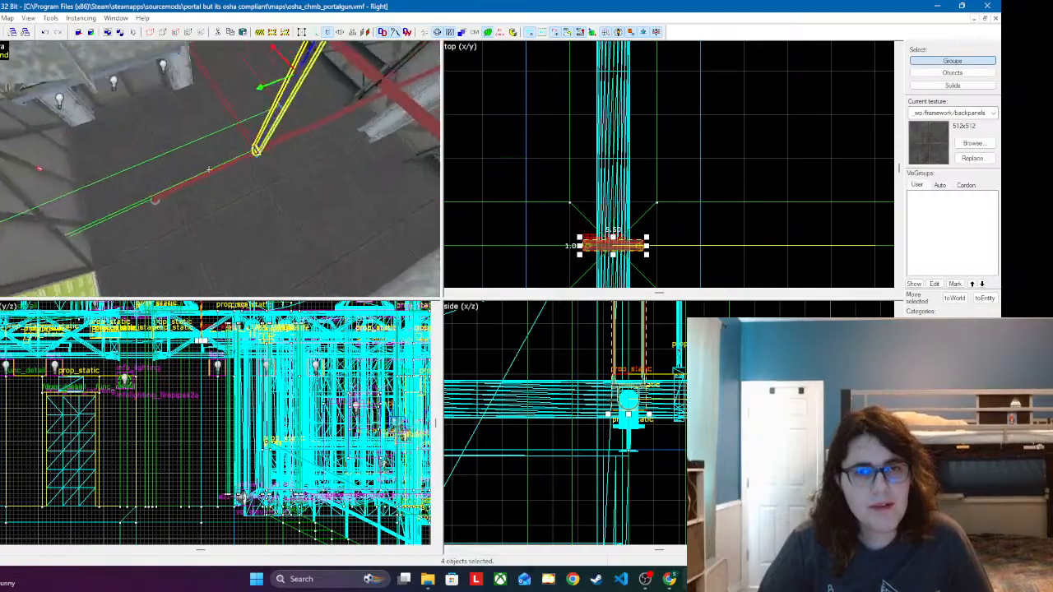
{"action": "key", "text": "s"}
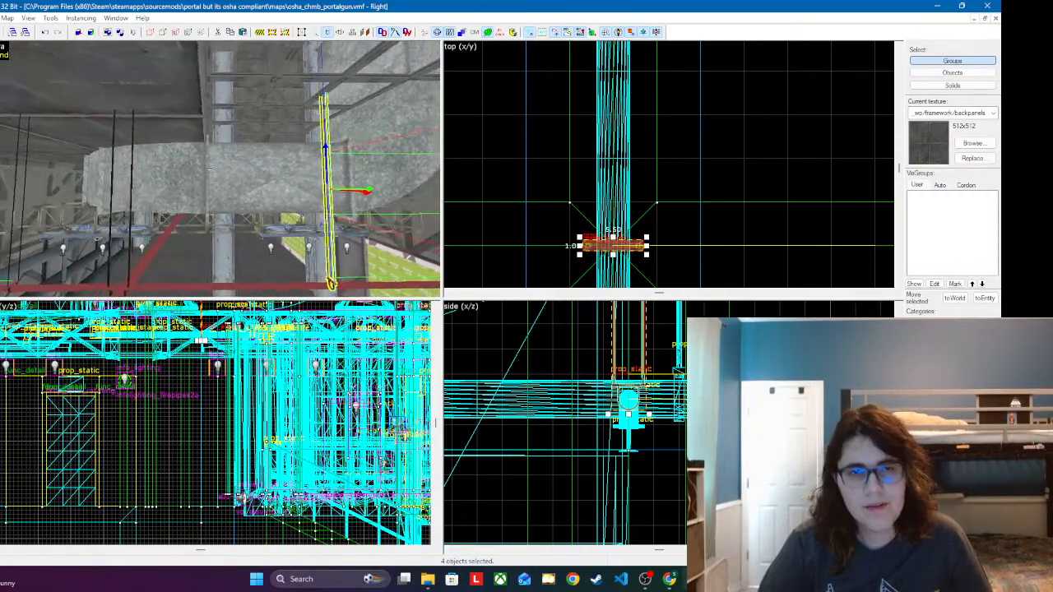
{"action": "key", "text": "w"}
{"action": "key", "text": "z"}
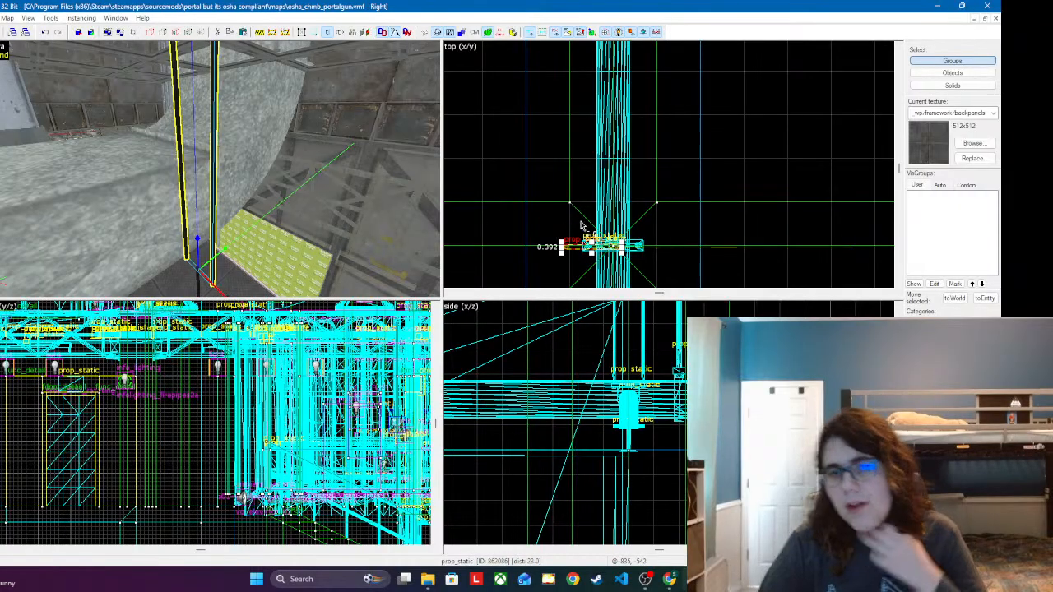
Step: Centre the cable extension over the hanger in the top view and align its lower end with the existing cables in the side view
{"action": "scroll", "coordinate": [590, 254], "scroll_direction": "up", "scroll_amount": 6}
{"action": "left_click_drag", "start_coordinate": [600, 233], "coordinate": [668, 237]}
{"action": "scroll", "coordinate": [603, 474], "scroll_direction": "down", "scroll_amount": 3}
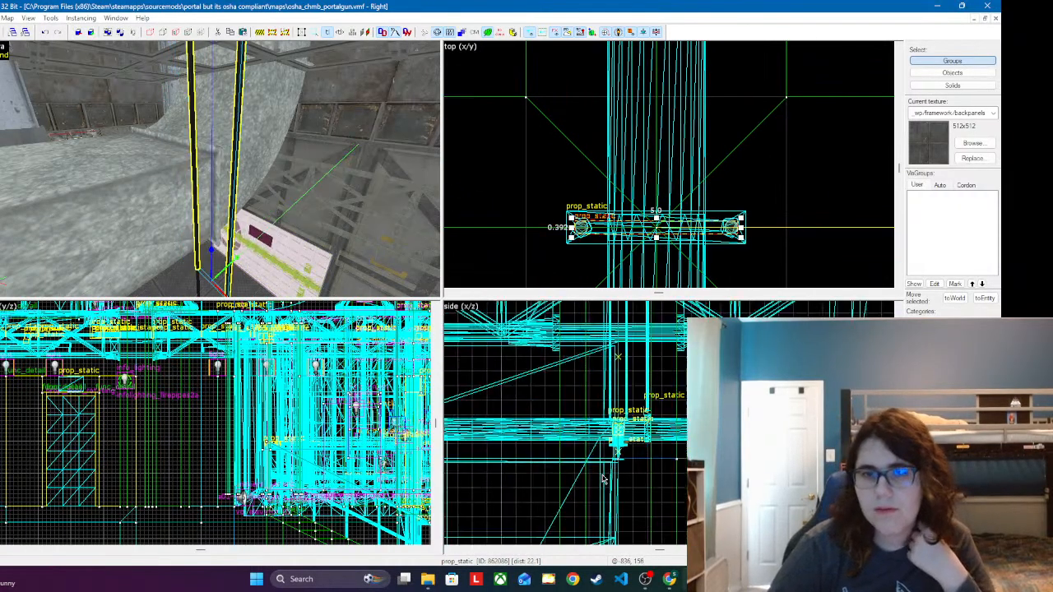
{"action": "scroll", "coordinate": [603, 479], "scroll_direction": "down", "scroll_amount": 2}
{"action": "scroll", "coordinate": [615, 316], "scroll_direction": "up", "scroll_amount": 4}
{"action": "scroll", "coordinate": [589, 386], "scroll_direction": "up", "scroll_amount": 4}
{"action": "scroll", "coordinate": [602, 359], "scroll_direction": "up", "scroll_amount": 3}
{"action": "left_click_drag", "start_coordinate": [605, 360], "coordinate": [647, 384]}
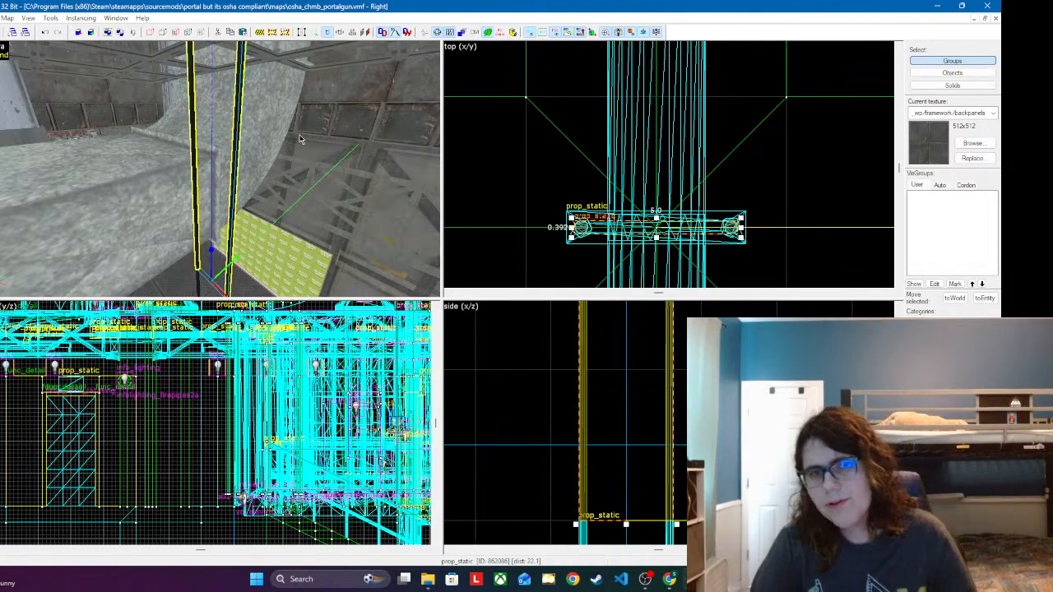
Step: Follow the extended cables upward and place another cable-pair copy at their upper end
{"action": "key", "text": "z"}
{"action": "key", "text": "w"}
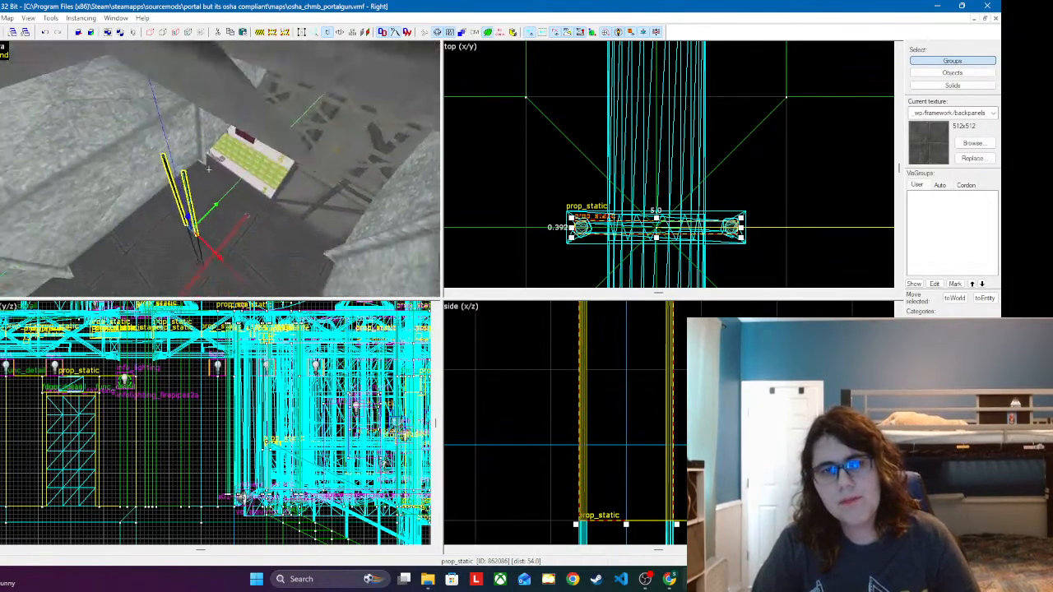
{"action": "key", "text": "w"}
{"action": "key", "text": "z"}
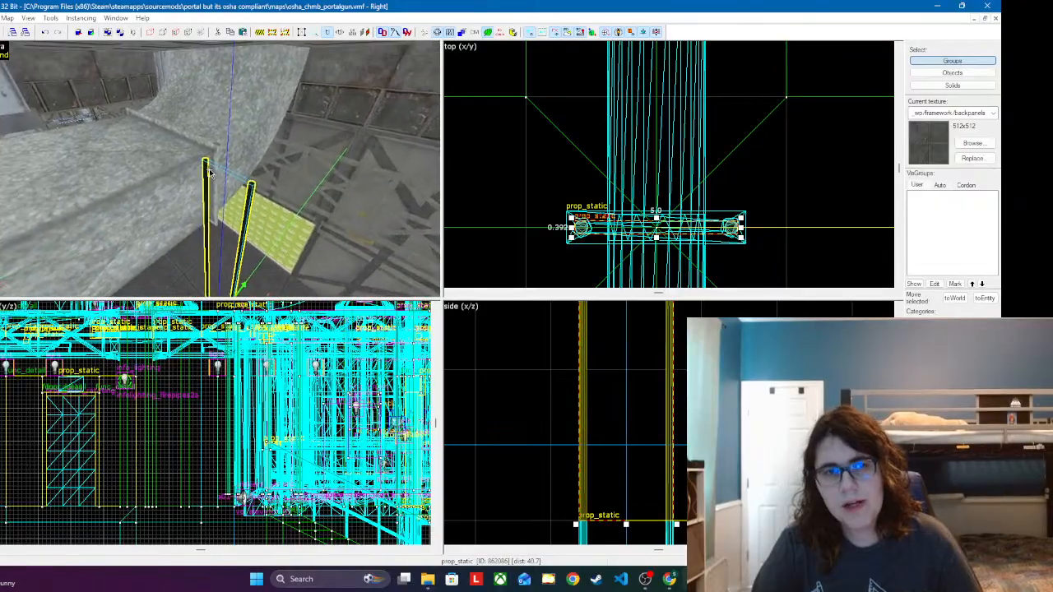
{"action": "left_click", "coordinate": [208, 156]}
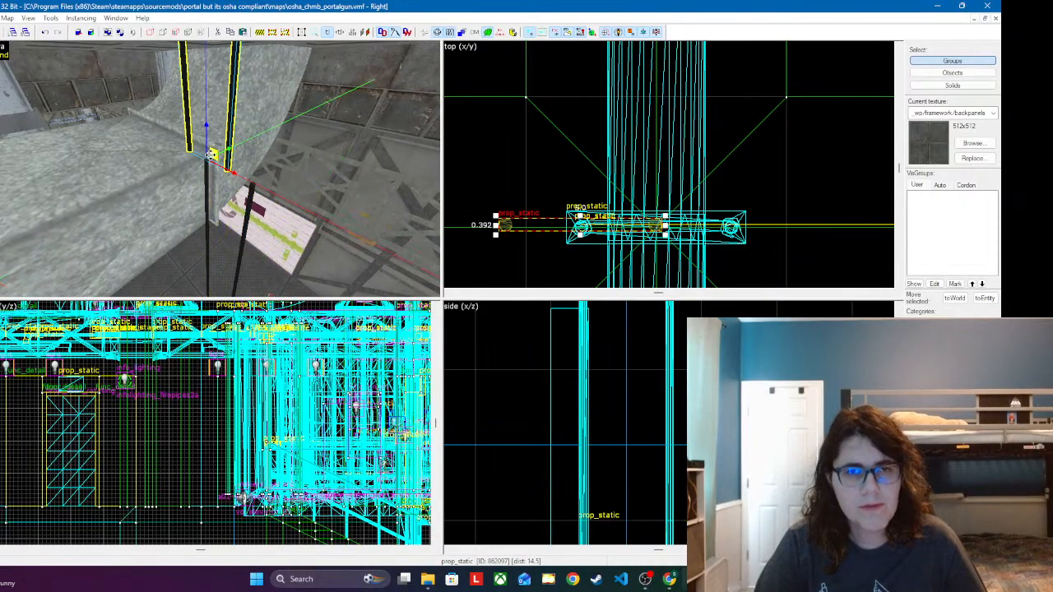
Step: Centre the uppermost cable copy over the hanger and line up its lower end with the cables below in the side view
{"action": "left_click_drag", "start_coordinate": [529, 222], "coordinate": [625, 228]}
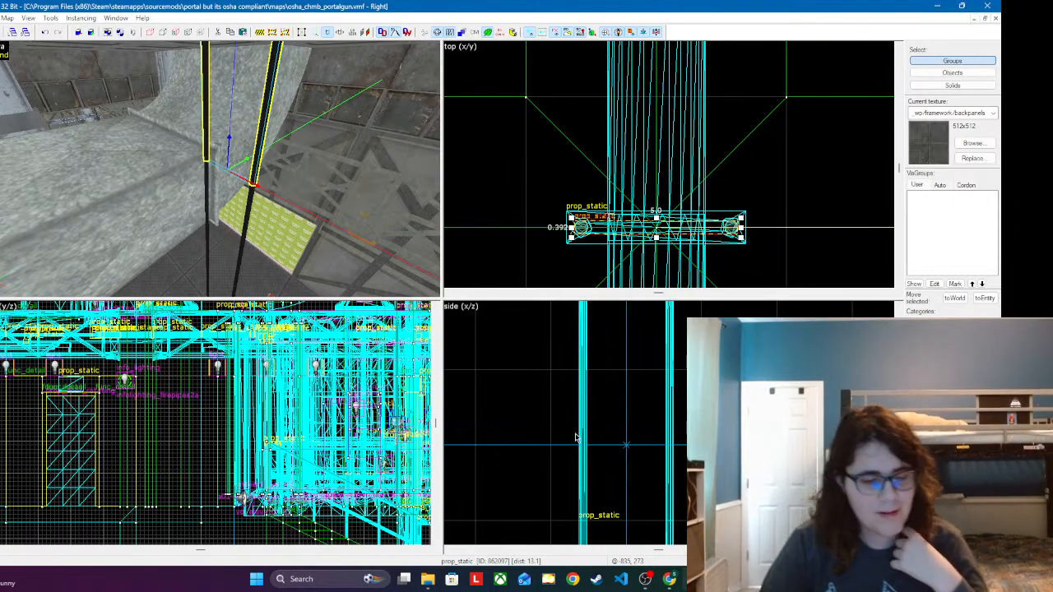
{"action": "scroll", "coordinate": [559, 371], "scroll_direction": "down", "scroll_amount": 12}
{"action": "scroll", "coordinate": [649, 448], "scroll_direction": "up", "scroll_amount": 8}
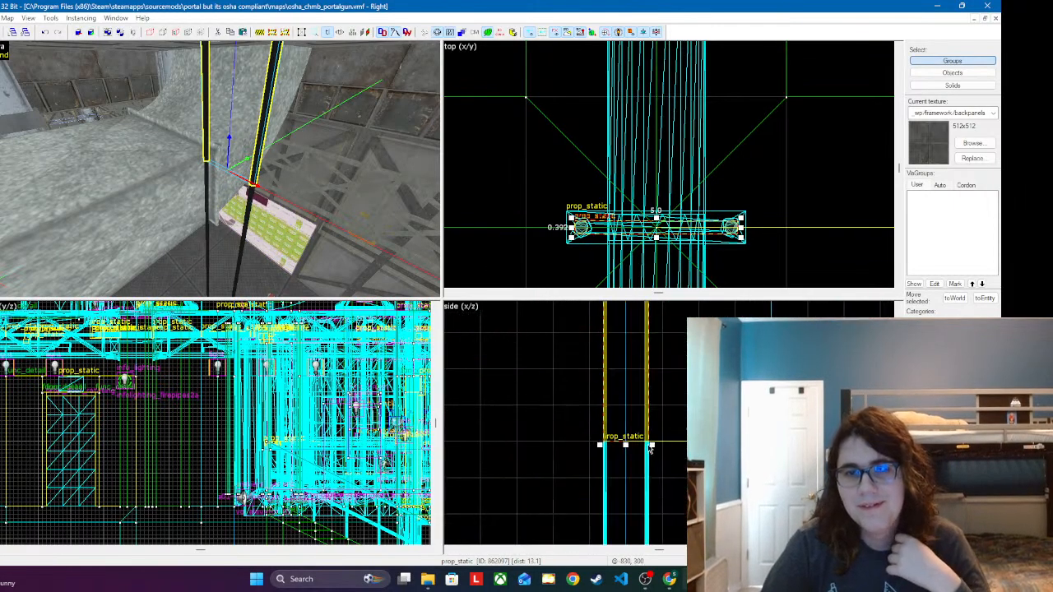
{"action": "scroll", "coordinate": [650, 448], "scroll_direction": "up", "scroll_amount": 5}
{"action": "left_click_drag", "start_coordinate": [668, 416], "coordinate": [757, 420]}
{"action": "middle_click_drag", "start_coordinate": [757, 420], "coordinate": [705, 457]}
{"action": "key", "text": "ctrl+z"}
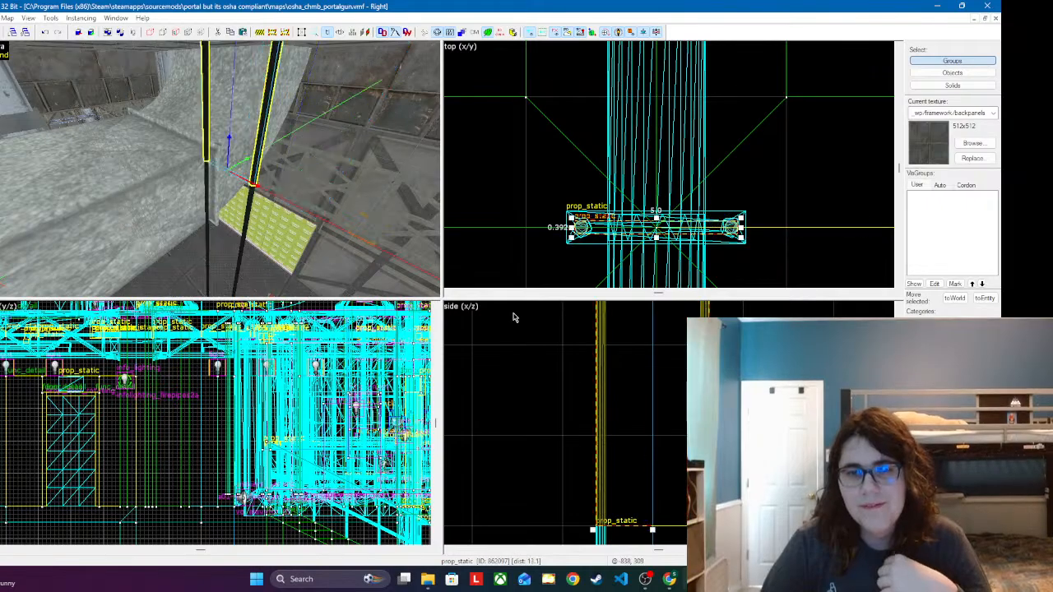
Step: Change the uppermost cable extension's world model to the shorter firesupppipecables.mdl
{"action": "double_click", "coordinate": [265, 136]}
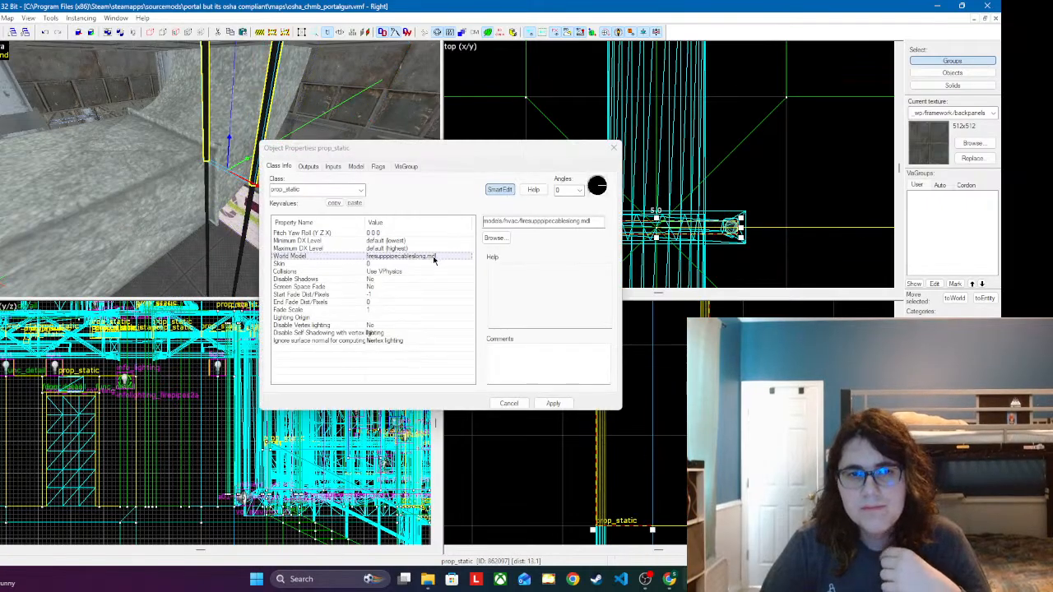
{"action": "double_click", "coordinate": [433, 256]}
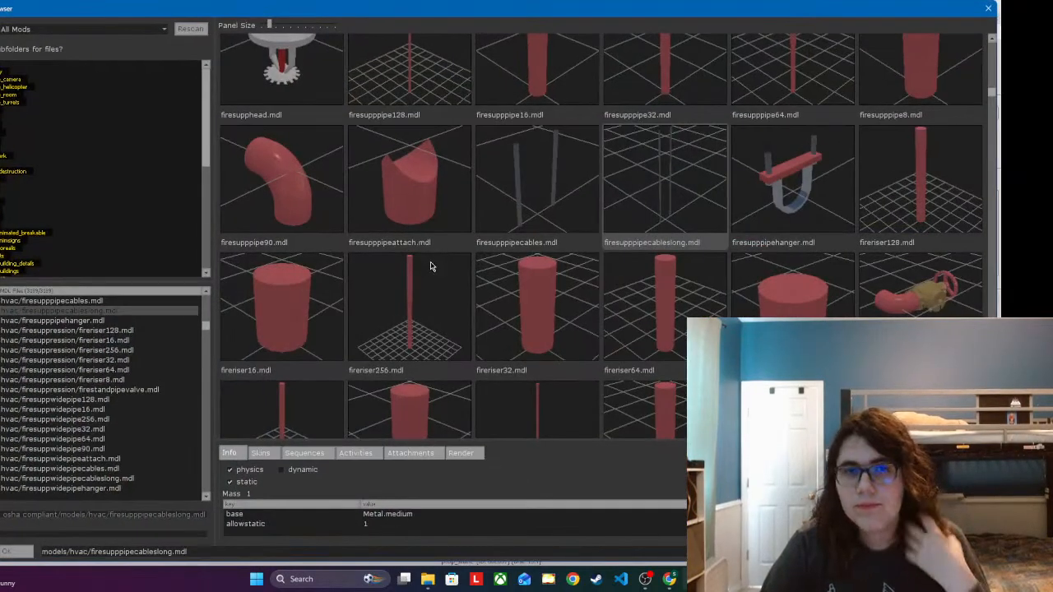
{"action": "double_click", "coordinate": [561, 177]}
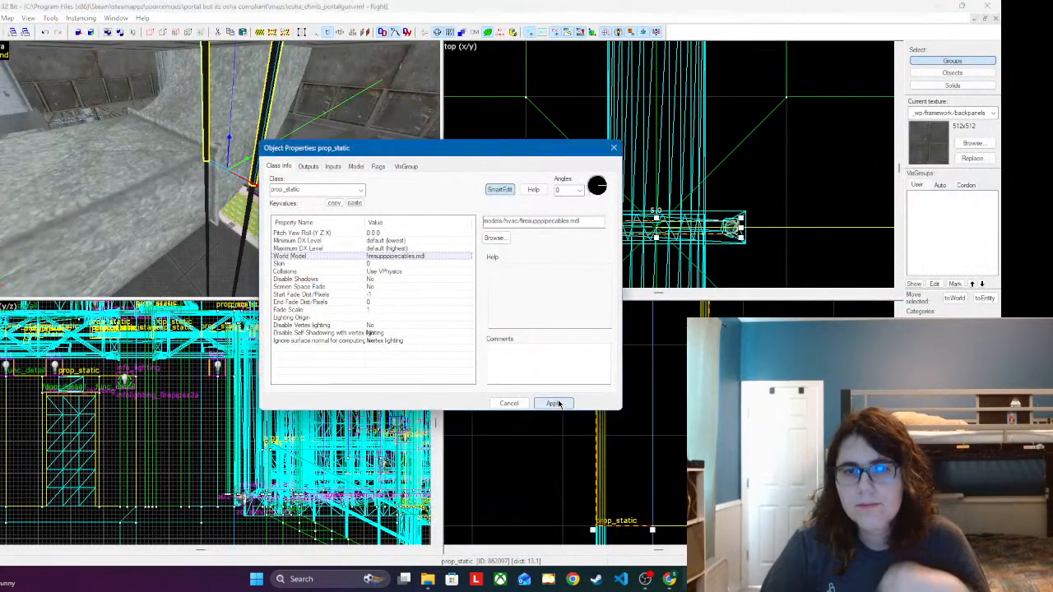
{"action": "left_click", "coordinate": [613, 148]}
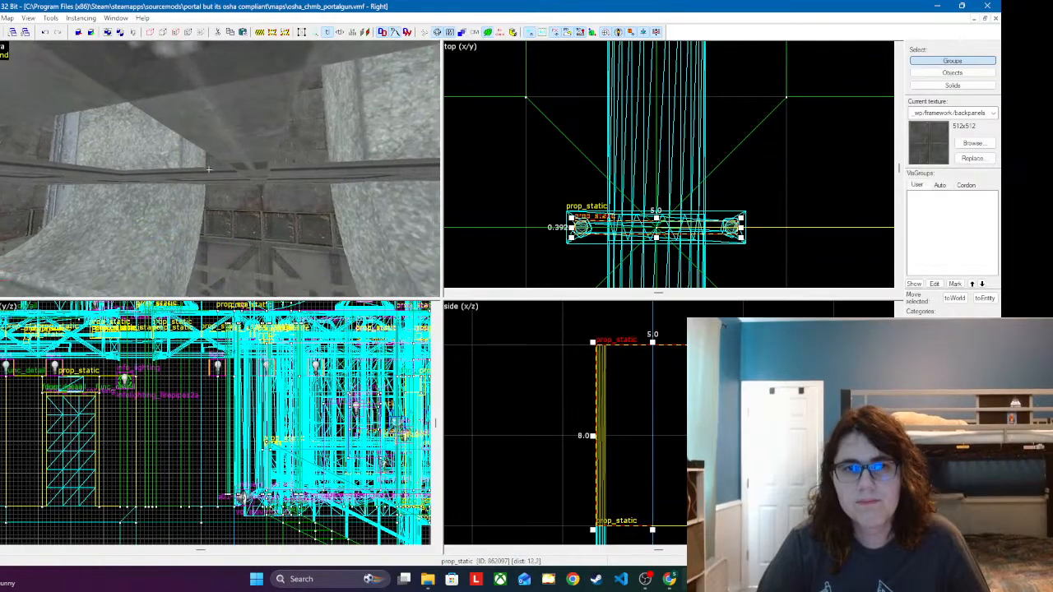
Step: Place another short cable-pair copy on top of the hanger's cables and align it with them in the side and front views
{"action": "key", "text": "z"}
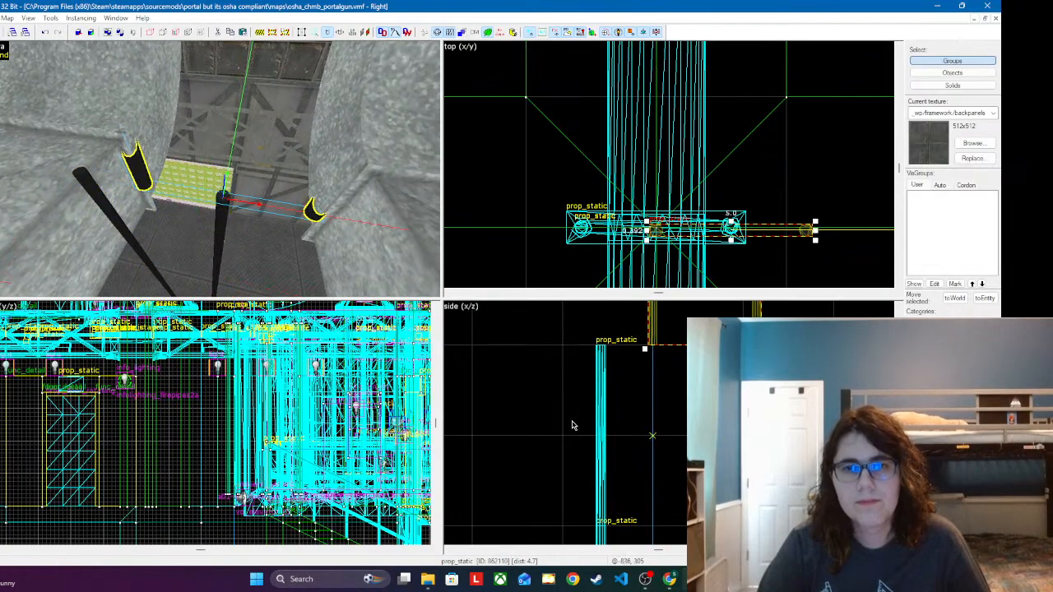
{"action": "scroll", "coordinate": [573, 425], "scroll_direction": "down", "scroll_amount": 6}
{"action": "scroll", "coordinate": [582, 370], "scroll_direction": "up", "scroll_amount": 6}
{"action": "left_click_drag", "start_coordinate": [676, 428], "coordinate": [623, 426]}
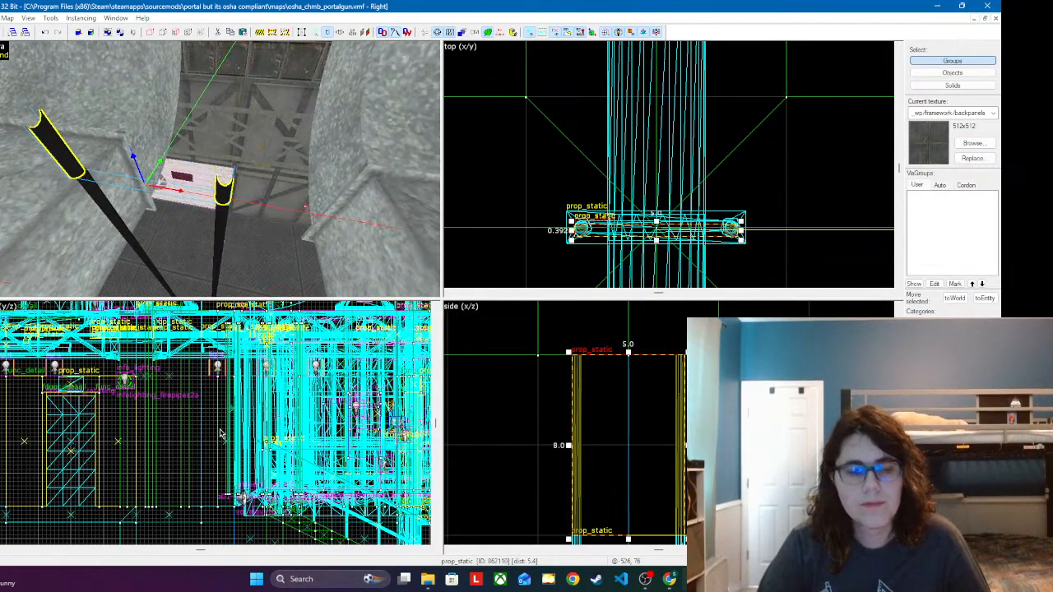
{"action": "scroll", "coordinate": [237, 434], "scroll_direction": "up", "scroll_amount": 10}
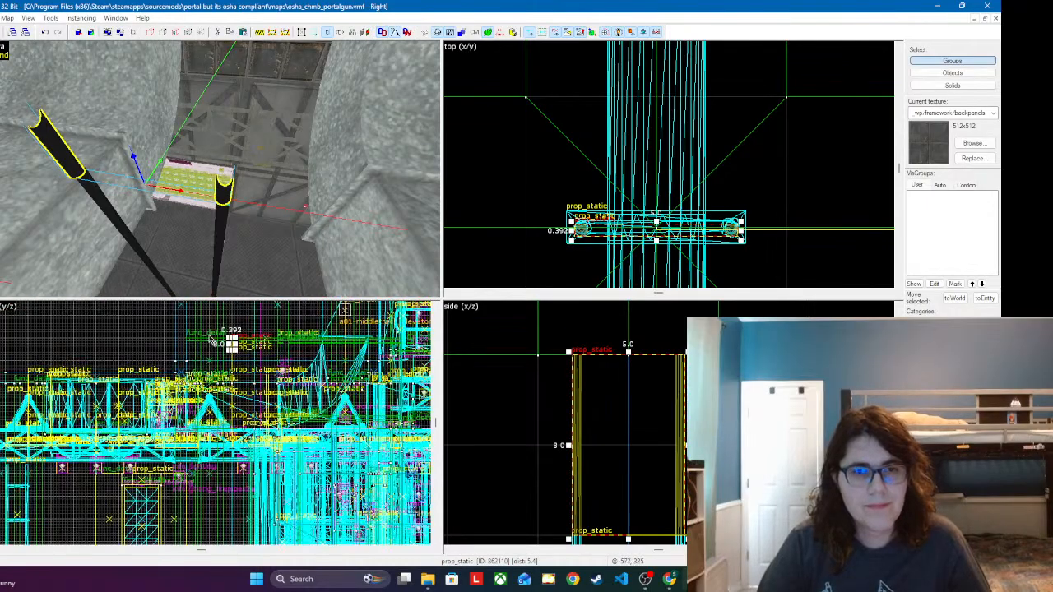
{"action": "scroll", "coordinate": [246, 403], "scroll_direction": "up", "scroll_amount": 5}
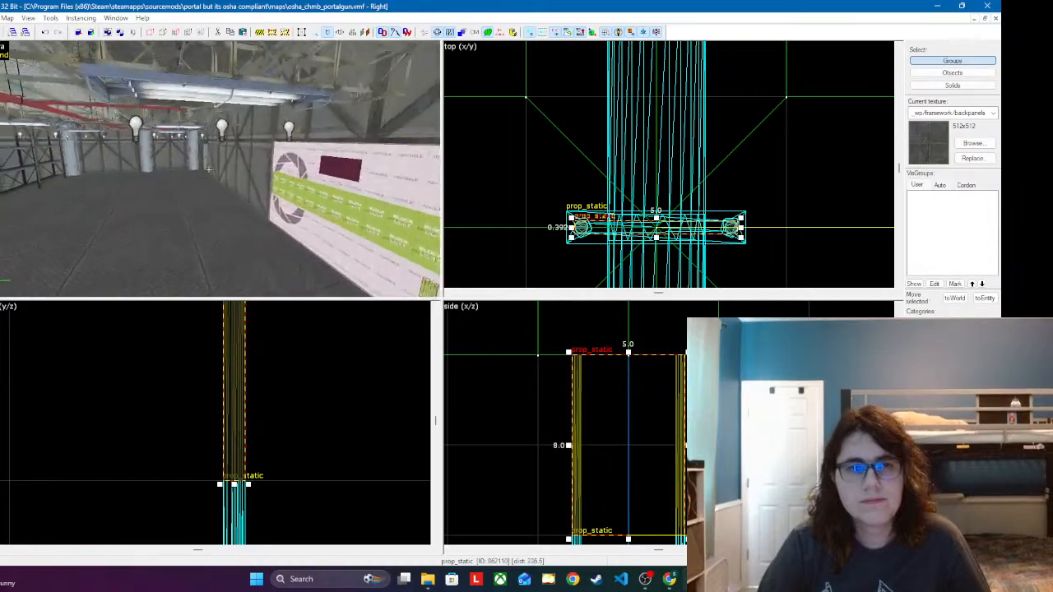
Step: Copy the clamp hanger and its two cable segments from the main red pipe's branch junction to the crosswise red pipe near the columns
{"action": "key", "text": "w"}
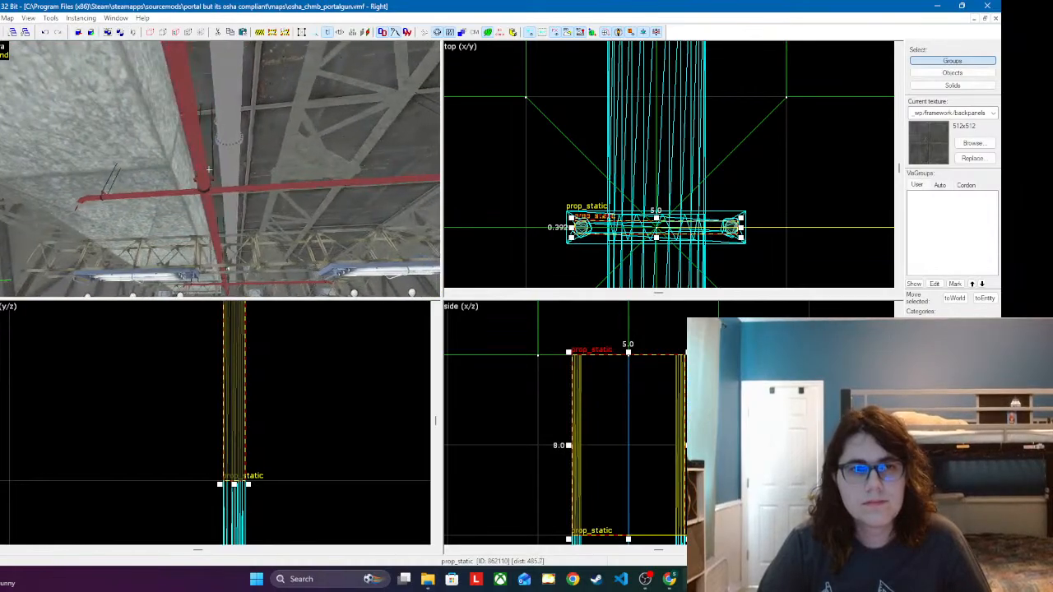
{"action": "key", "text": "w"}
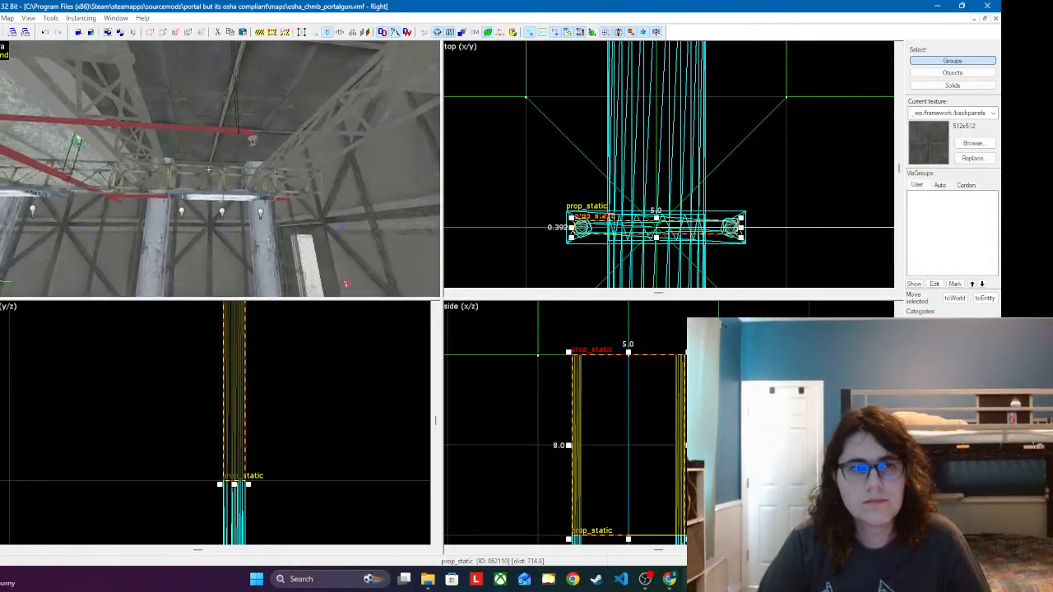
{"action": "key", "text": "w"}
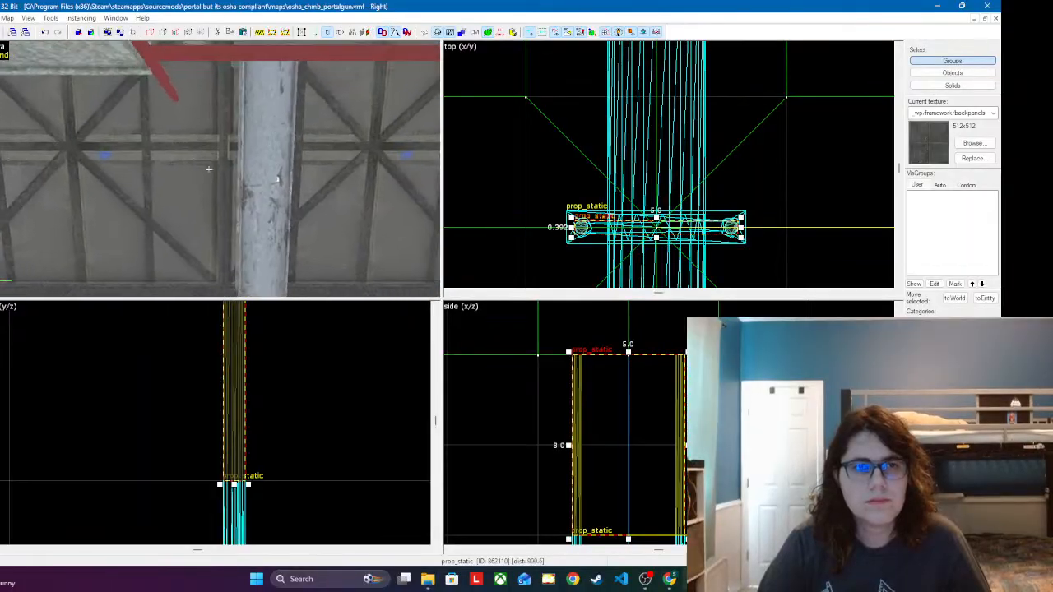
{"action": "key", "text": "w"}
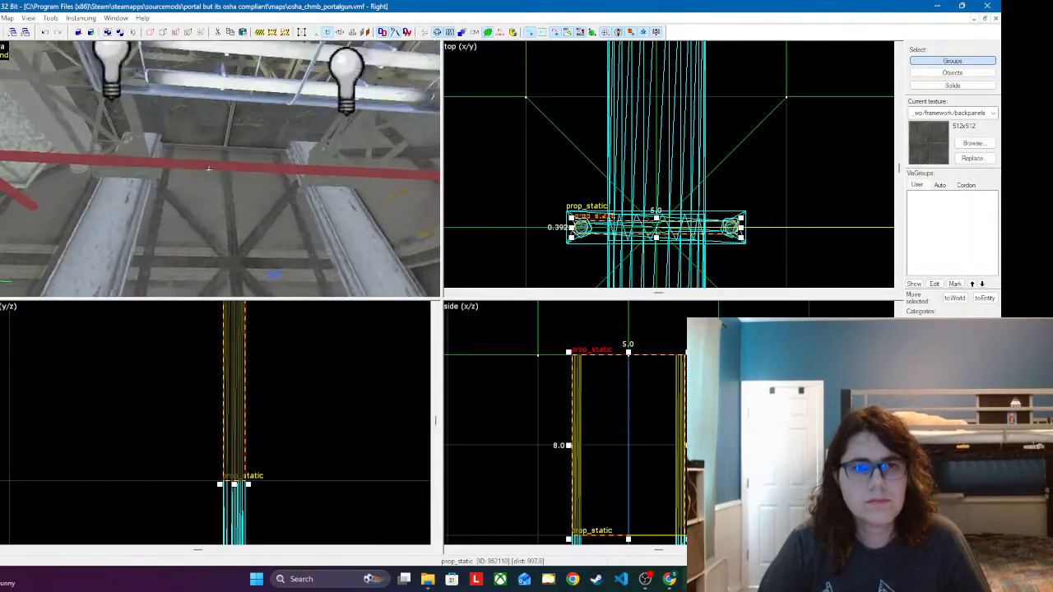
{"action": "key", "text": "w"}
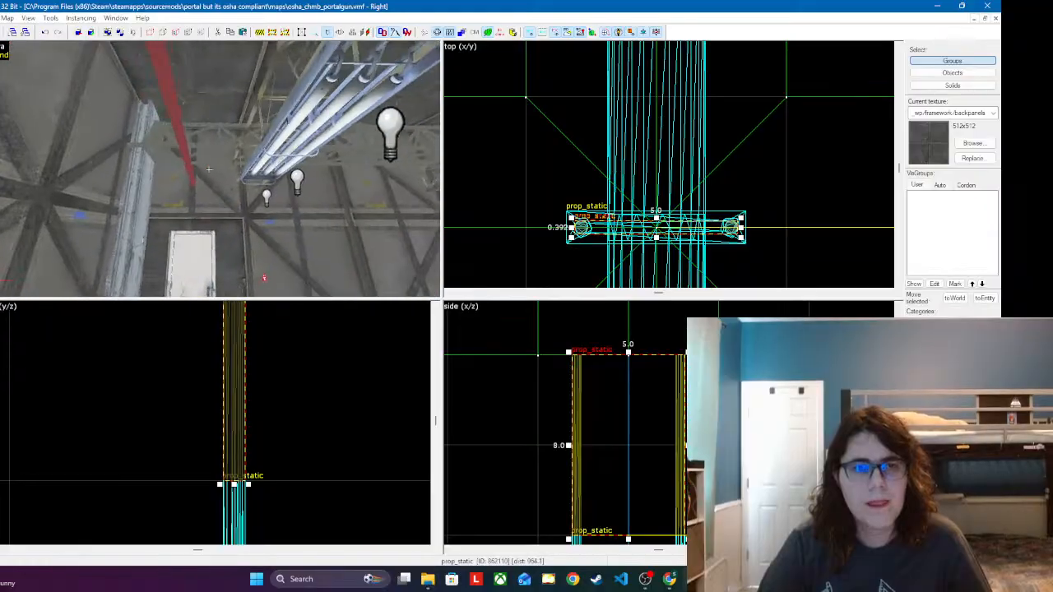
{"action": "key", "text": "w"}
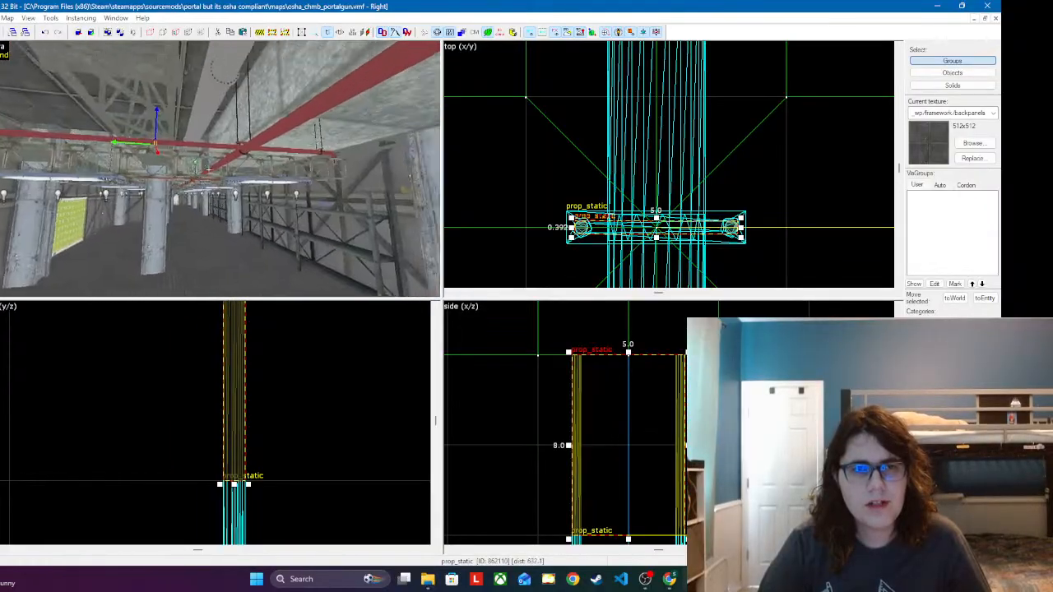
{"action": "left_click", "coordinate": [216, 151]}
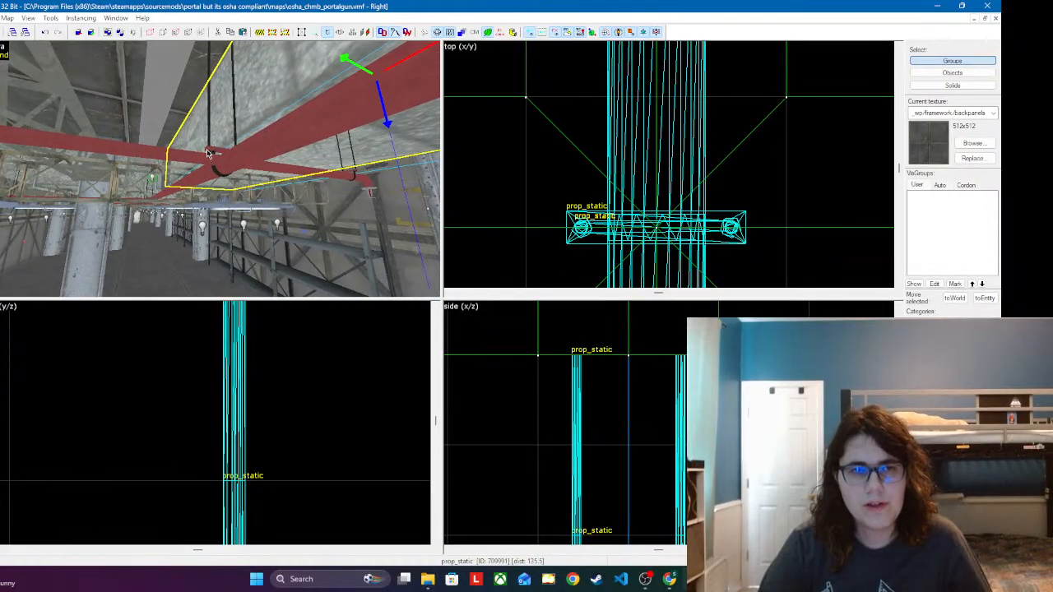
{"action": "left_click", "coordinate": [209, 128], "text": "ctrl"}
{"action": "key", "text": "z"}
{"action": "key", "text": "w"}
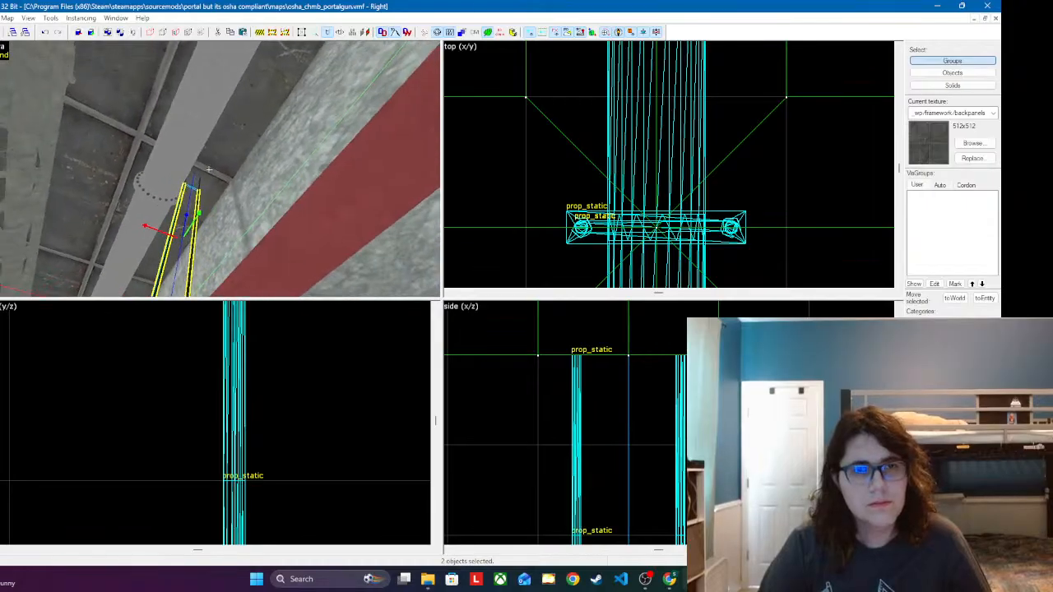
{"action": "key", "text": "z"}
{"action": "left_click", "coordinate": [202, 198], "text": "ctrl"}
{"action": "key", "text": "z"}
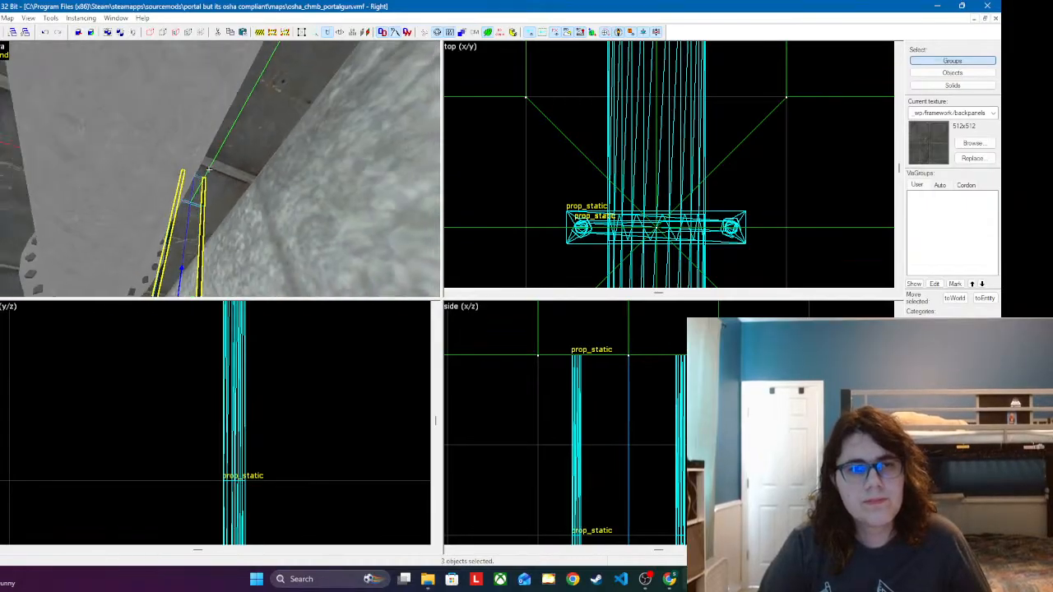
{"action": "key", "text": "z"}
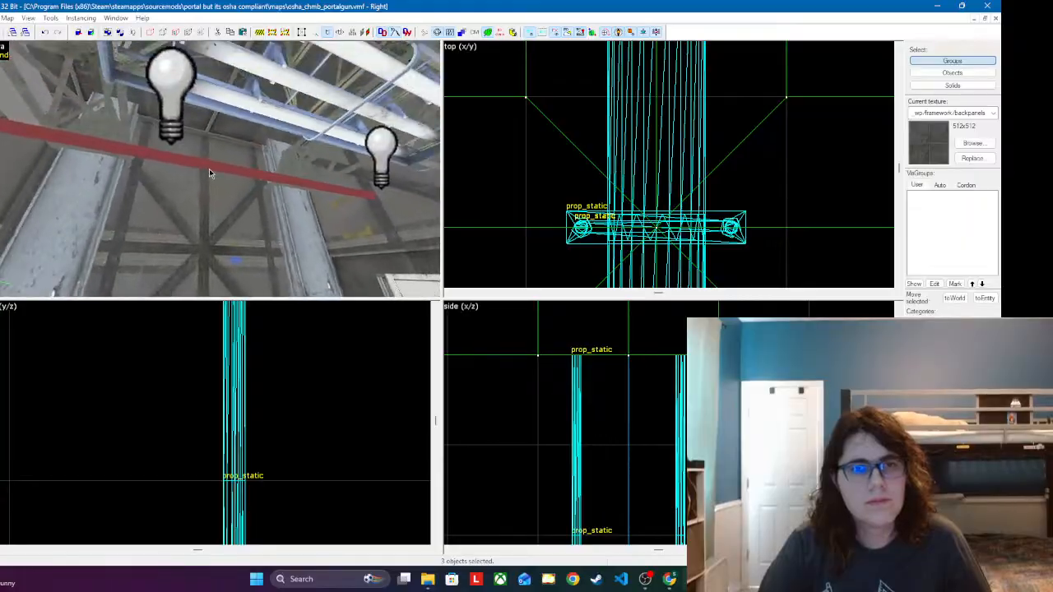
{"action": "scroll", "coordinate": [657, 223], "scroll_direction": "down", "scroll_amount": 6}
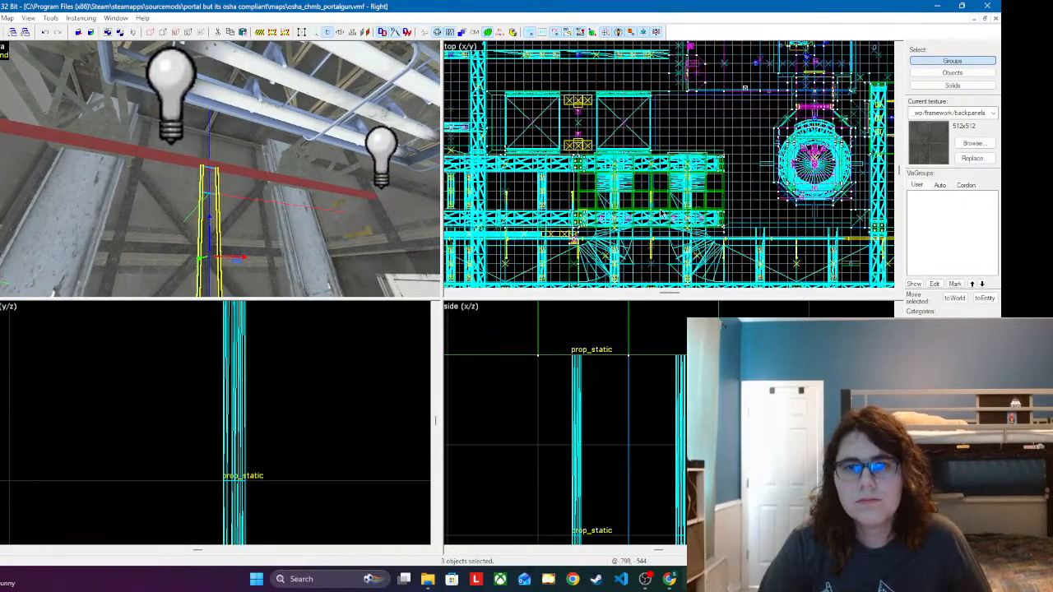
{"action": "scroll", "coordinate": [526, 203], "scroll_direction": "up", "scroll_amount": 8}
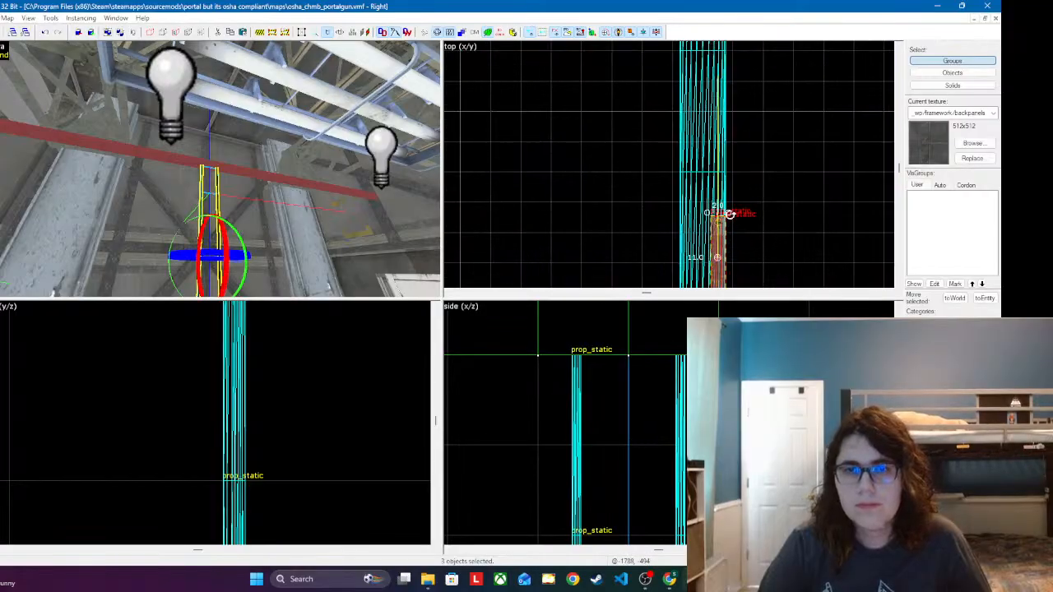
Step: Rotate the copied hanger assembly 90 degrees and centre it across the red pipe in the top view
{"action": "left_click_drag", "start_coordinate": [729, 214], "coordinate": [752, 260]}
{"action": "scroll", "coordinate": [645, 156], "scroll_direction": "down", "scroll_amount": 6}
{"action": "scroll", "coordinate": [670, 181], "scroll_direction": "up", "scroll_amount": 9}
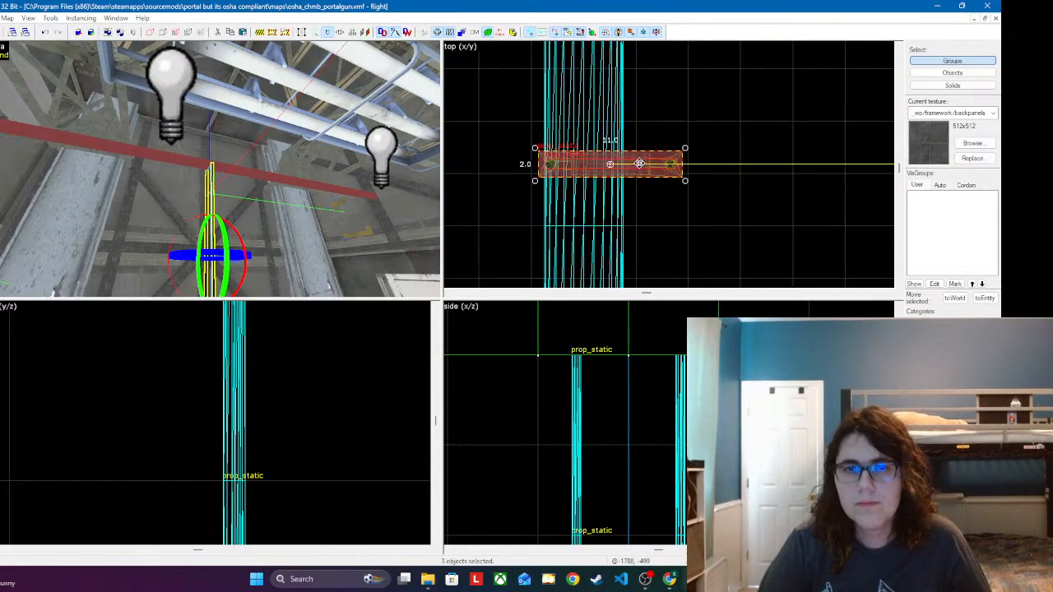
{"action": "left_click_drag", "start_coordinate": [645, 166], "coordinate": [620, 227]}
Step: Move the copied hanger assembly in the side view so its clamp fits around the red pipe
{"action": "scroll", "coordinate": [253, 424], "scroll_direction": "down", "scroll_amount": 5}
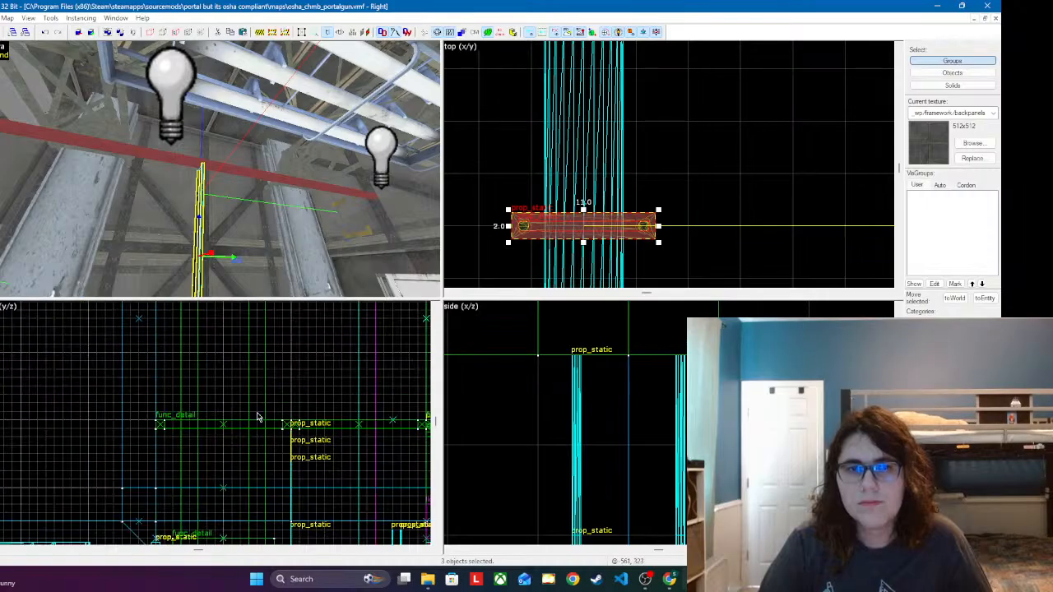
{"action": "scroll", "coordinate": [253, 425], "scroll_direction": "up", "scroll_amount": 3}
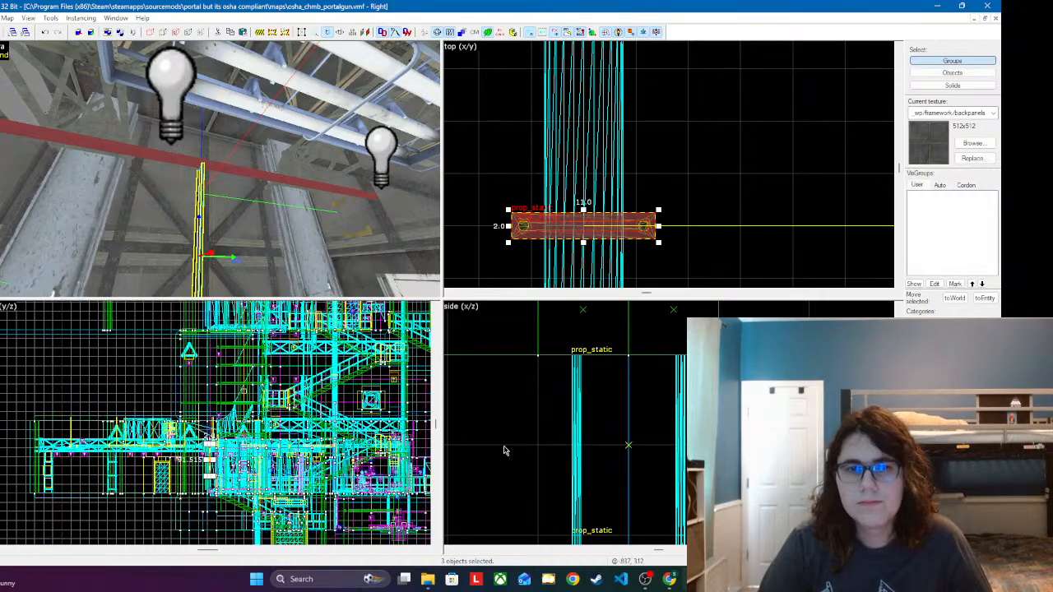
{"action": "scroll", "coordinate": [569, 393], "scroll_direction": "down", "scroll_amount": 5}
{"action": "scroll", "coordinate": [569, 393], "scroll_direction": "down", "scroll_amount": 4}
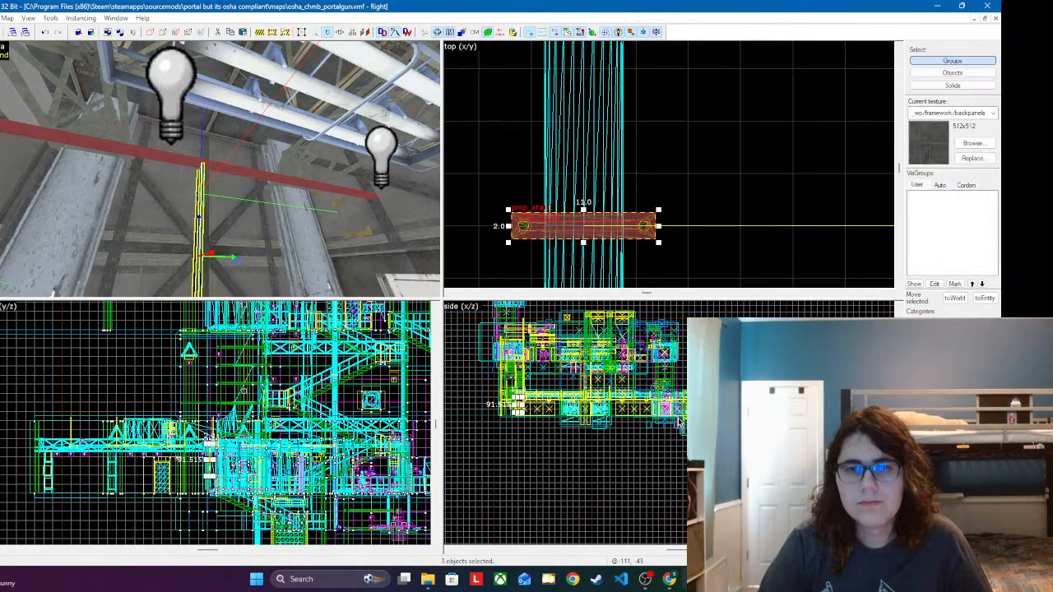
{"action": "scroll", "coordinate": [514, 407], "scroll_direction": "up", "scroll_amount": 7}
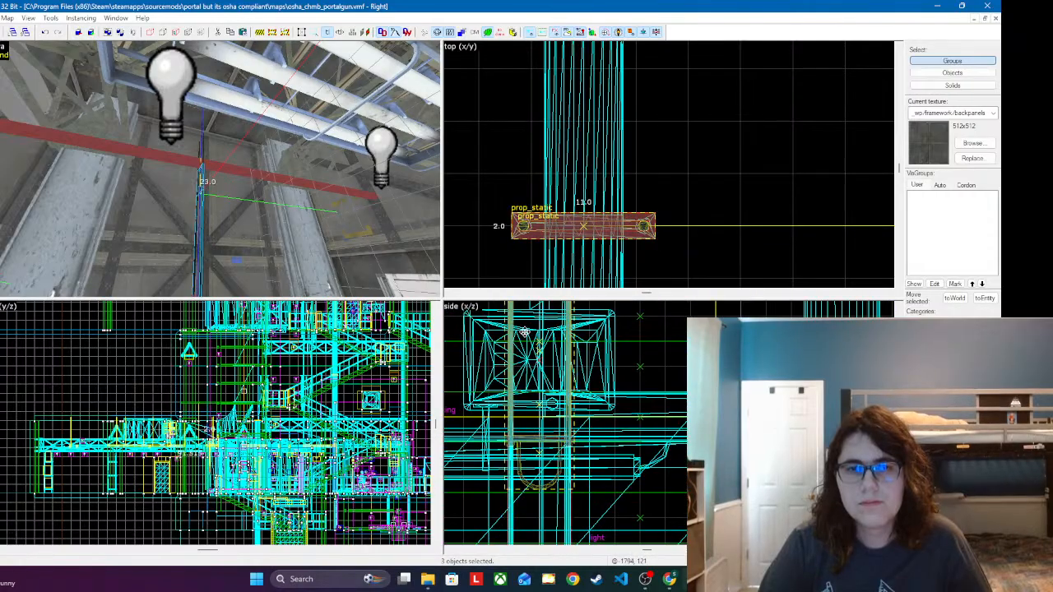
{"action": "scroll", "coordinate": [549, 445], "scroll_direction": "down", "scroll_amount": 2}
{"action": "scroll", "coordinate": [543, 341], "scroll_direction": "up", "scroll_amount": 6}
{"action": "left_click_drag", "start_coordinate": [566, 531], "coordinate": [579, 356]}
{"action": "left_click_drag", "start_coordinate": [590, 472], "coordinate": [568, 416]}
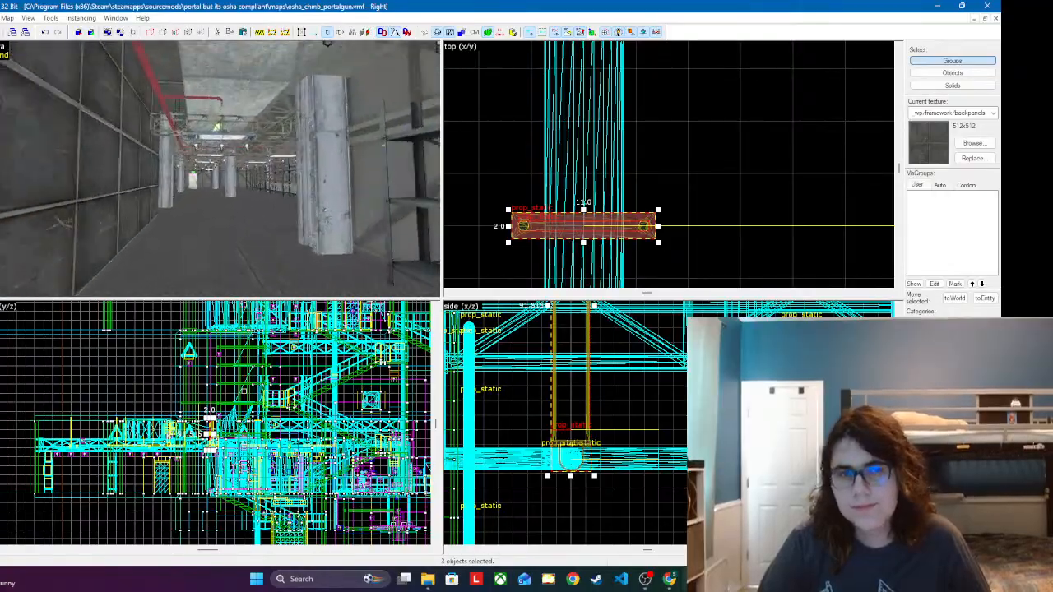
Step: Copy the clamp and its cable segments from the hanger on the red branch pipe beside the elbow
{"action": "key", "text": "w"}
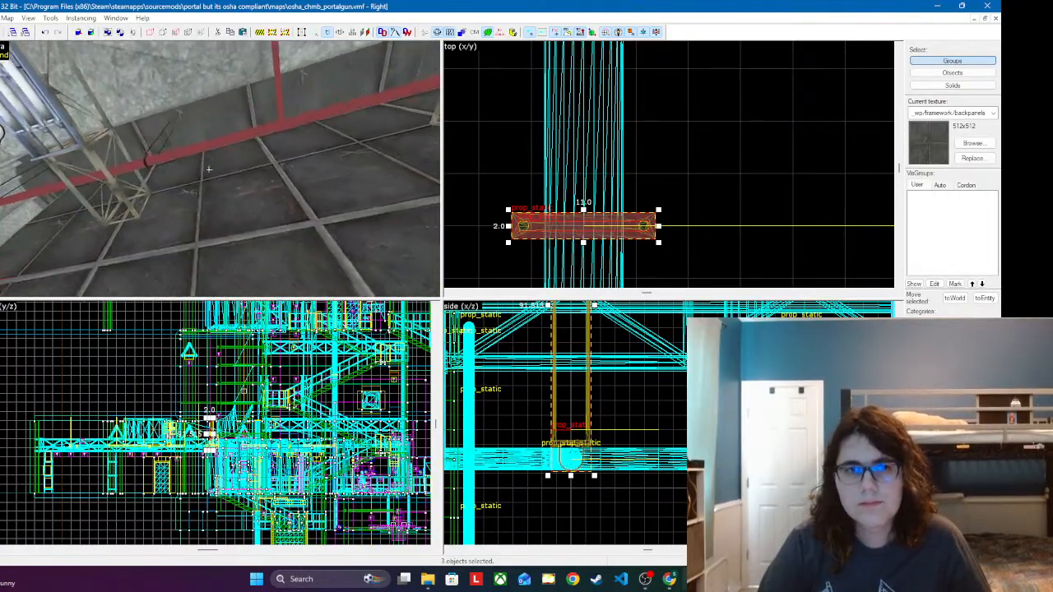
{"action": "key", "text": "w"}
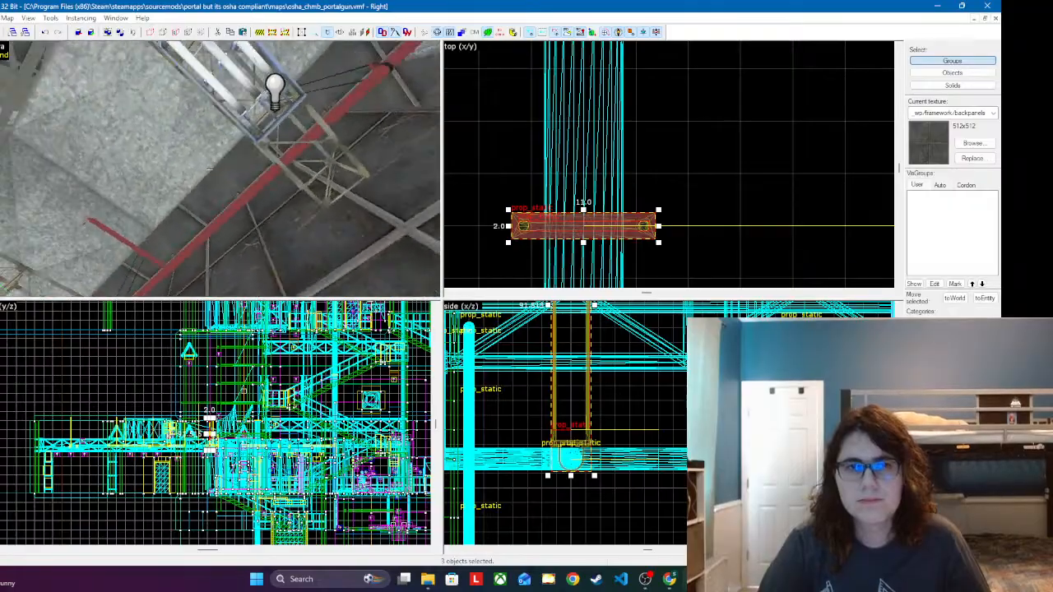
{"action": "key", "text": "w"}
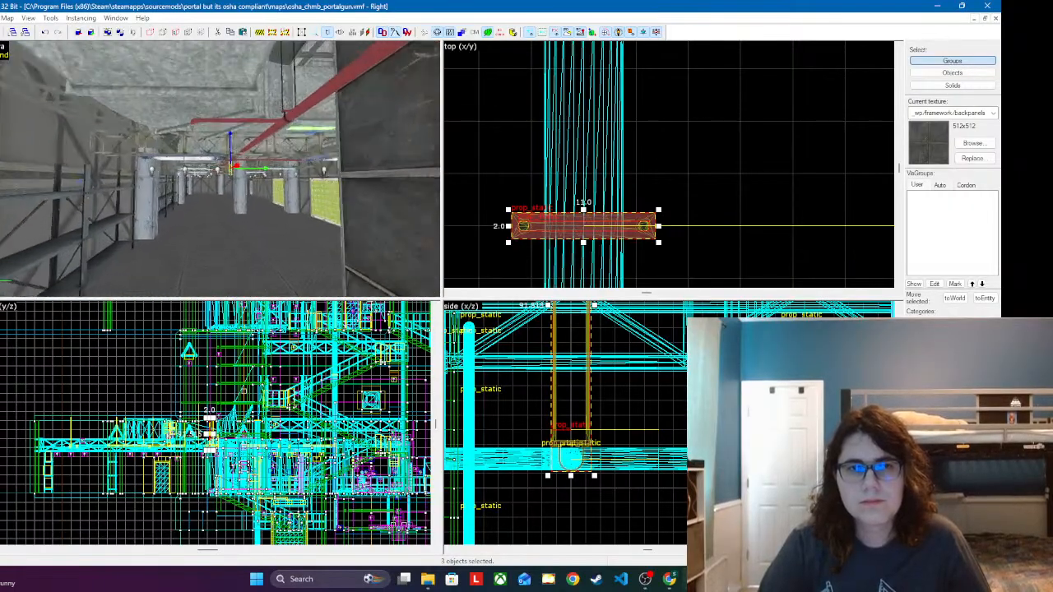
{"action": "key", "text": "w"}
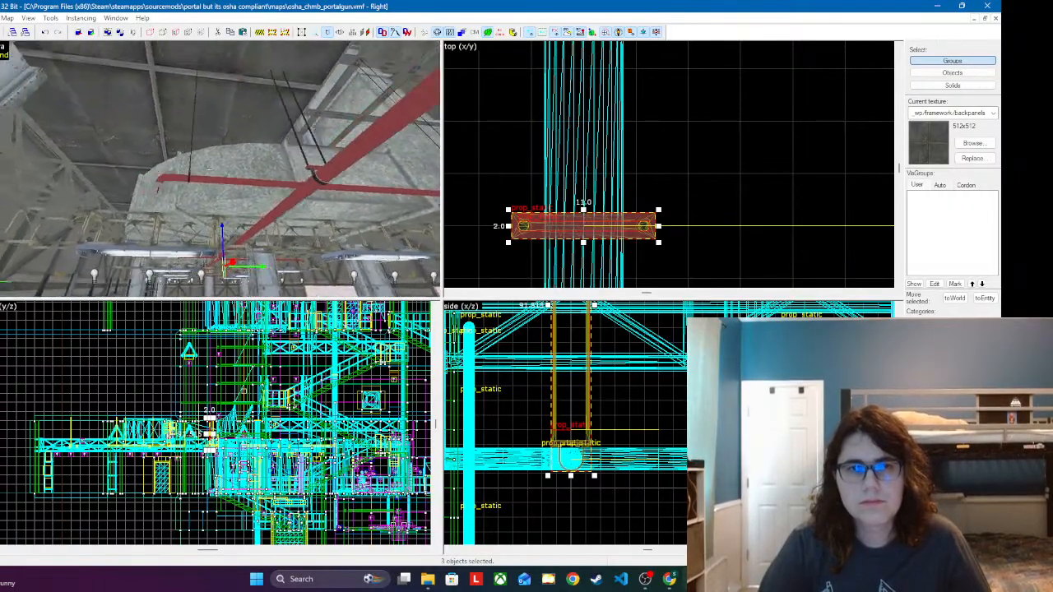
{"action": "key", "text": "w"}
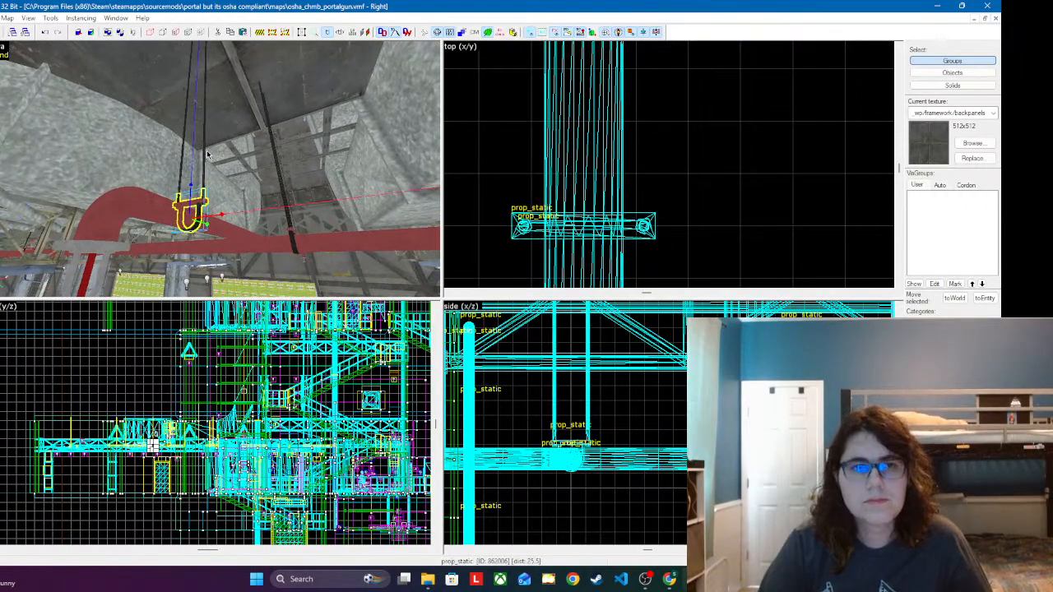
{"action": "key", "text": "w"}
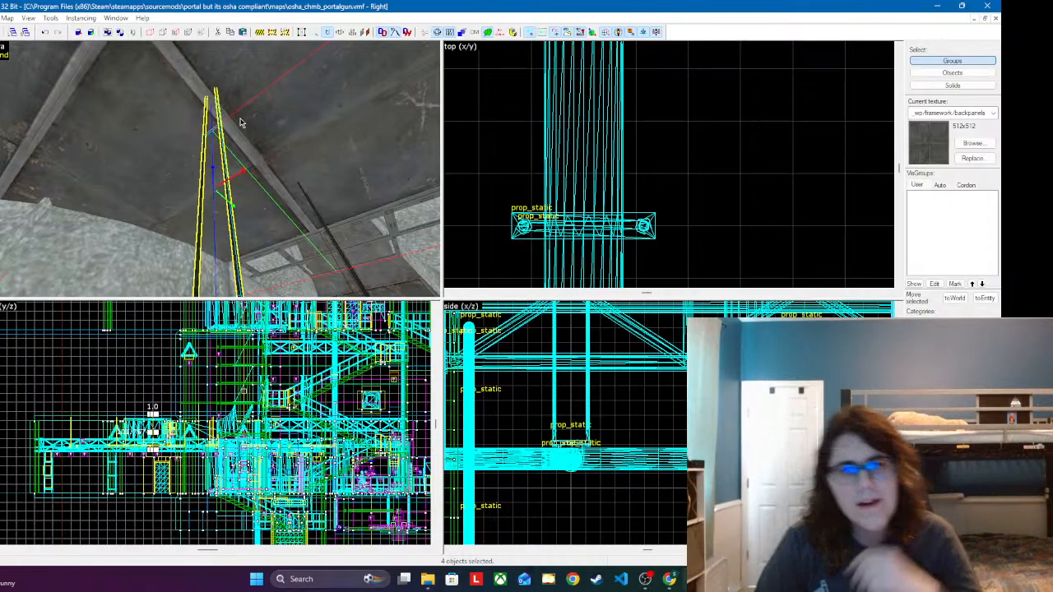
Step: Paste the four-piece hanger assembly at the neighbouring red branch pipe, near its downturned sprinkler elbow
{"action": "key", "text": "w"}
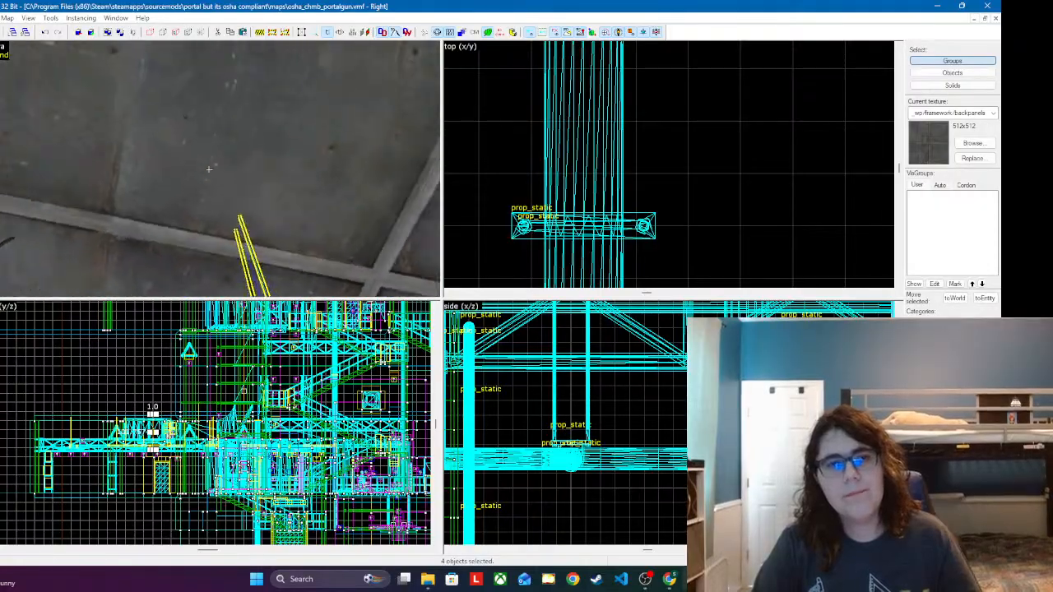
{"action": "key", "text": "w"}
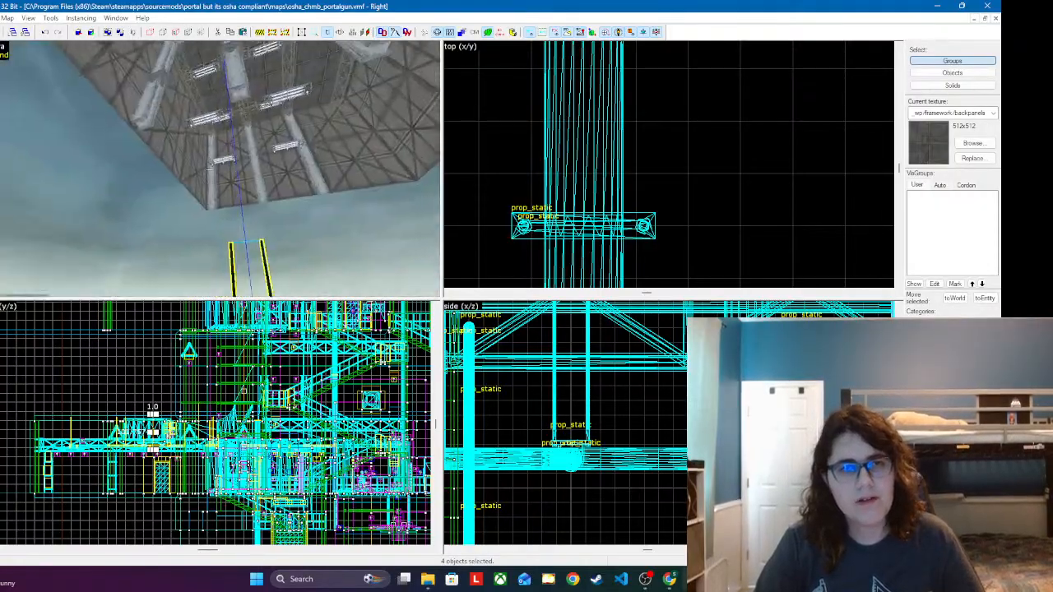
{"action": "key", "text": "w"}
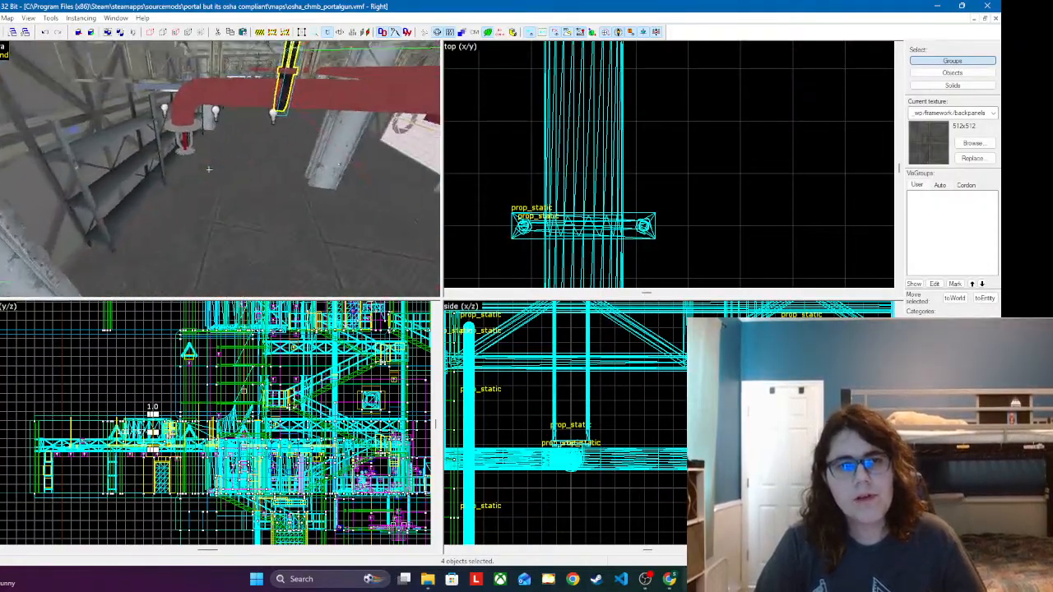
{"action": "key", "text": "w"}
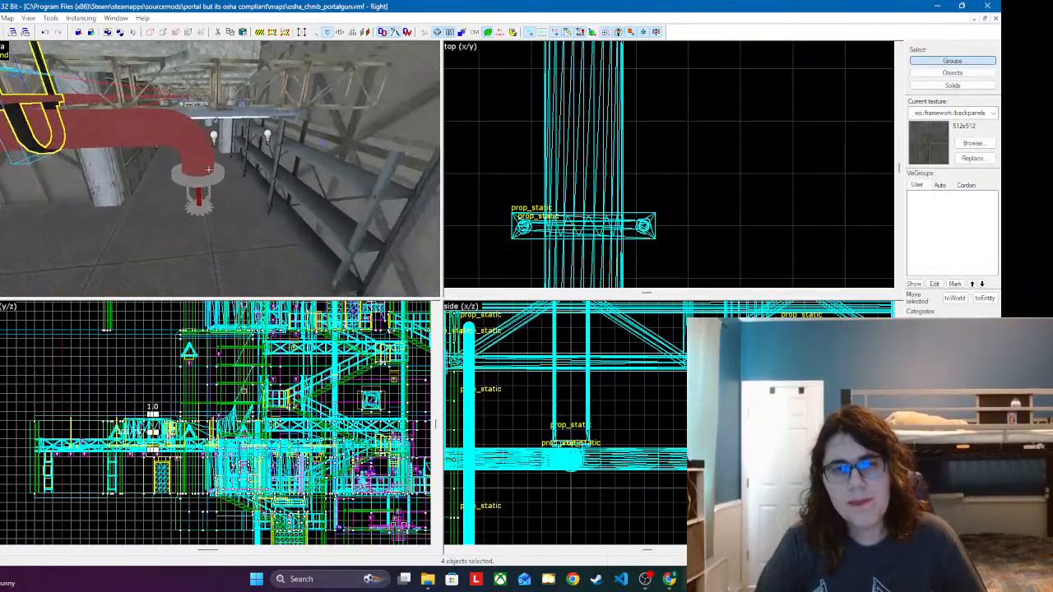
{"action": "key", "text": "w"}
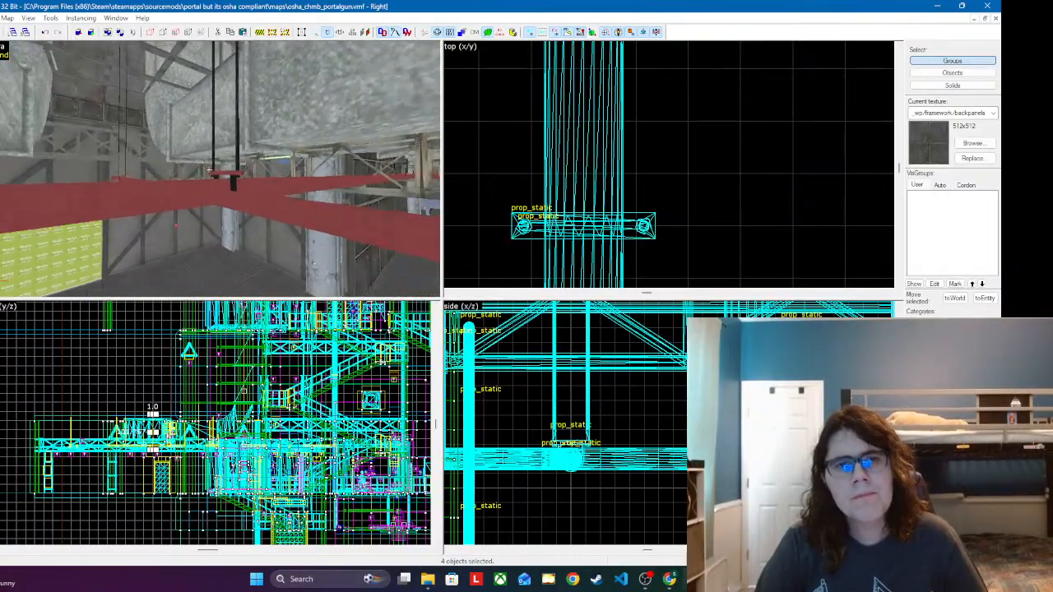
{"action": "key", "text": "w"}
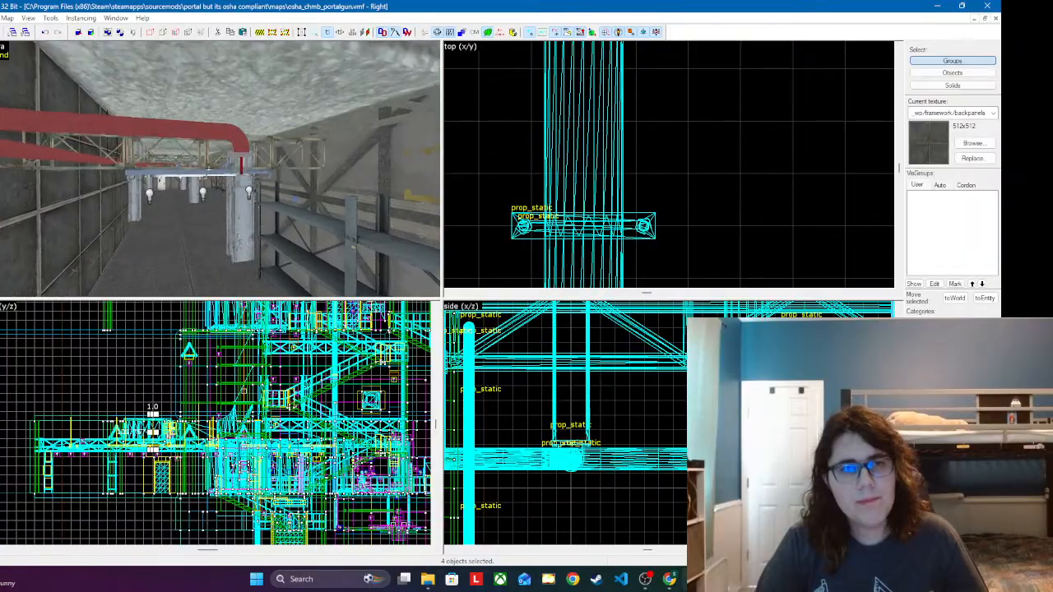
{"action": "key", "text": "w"}
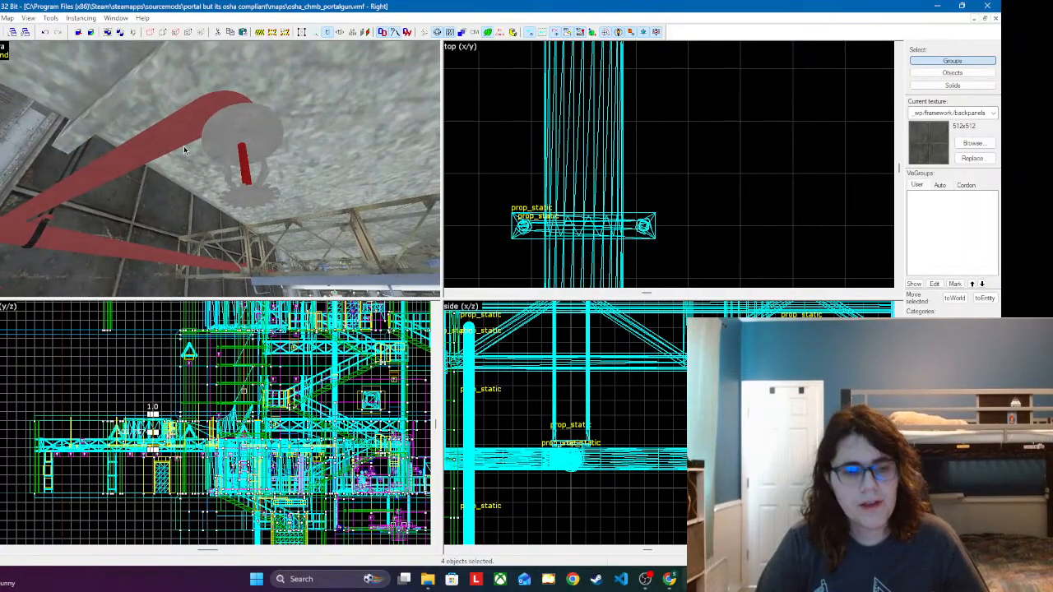
{"action": "scroll", "coordinate": [360, 440], "scroll_direction": "down", "scroll_amount": 4}
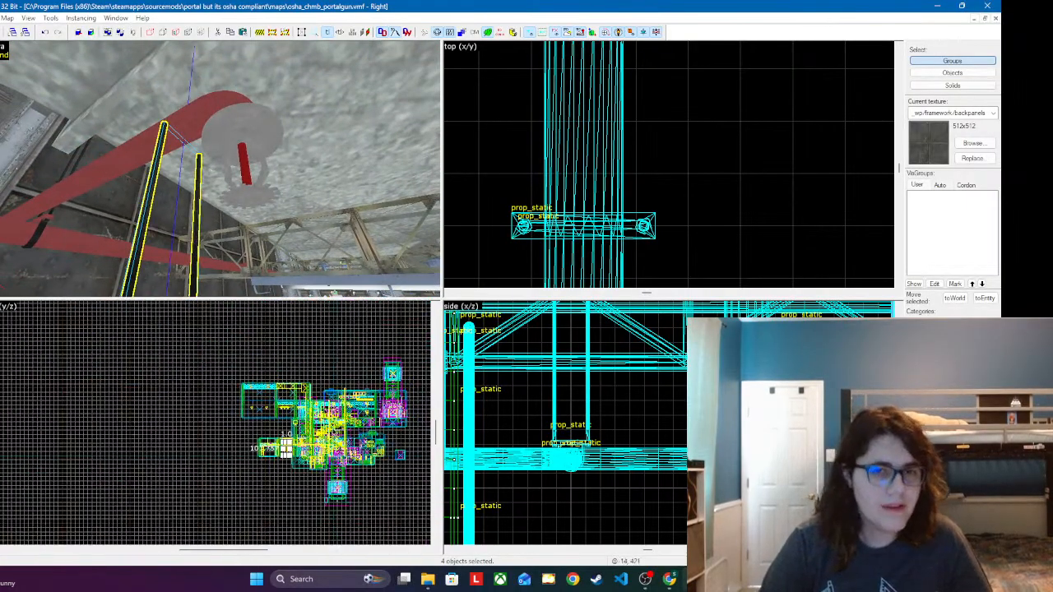
{"action": "scroll", "coordinate": [288, 451], "scroll_direction": "up", "scroll_amount": 6}
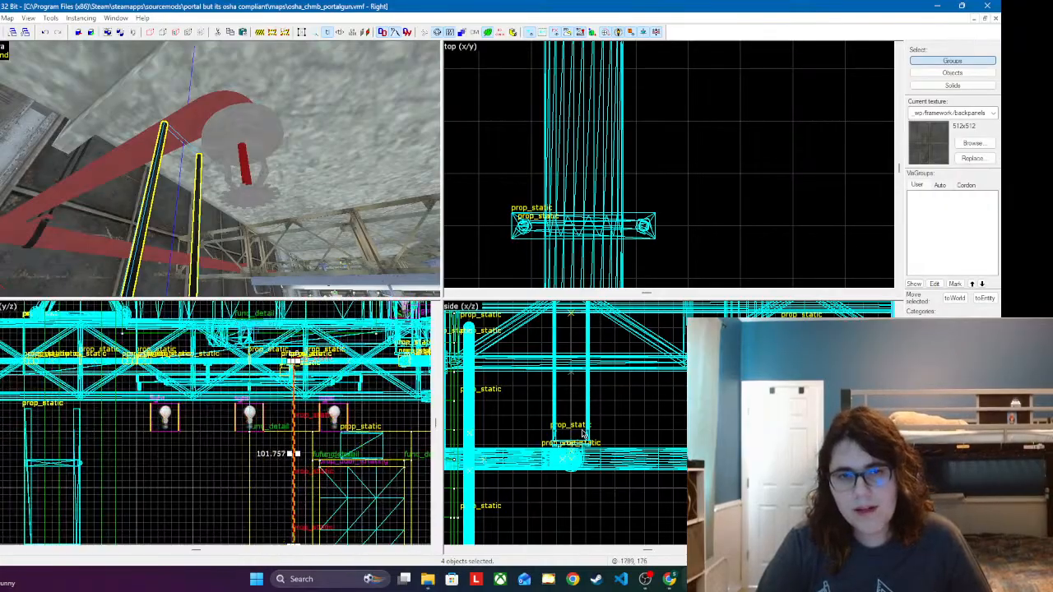
{"action": "scroll", "coordinate": [561, 439], "scroll_direction": "down", "scroll_amount": 3}
{"action": "scroll", "coordinate": [561, 440], "scroll_direction": "up", "scroll_amount": 6}
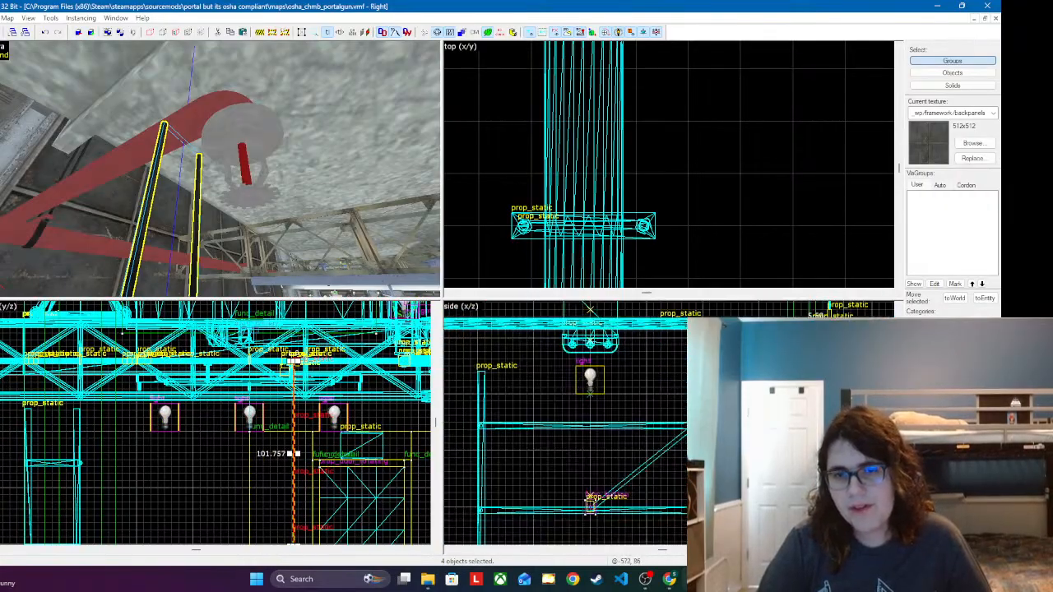
Step: Raise the pasted hanger assembly so its clamp sits at the height of the red branch pipe
{"action": "key", "text": "ctrl+z"}
{"action": "scroll", "coordinate": [561, 440], "scroll_direction": "down", "scroll_amount": 5}
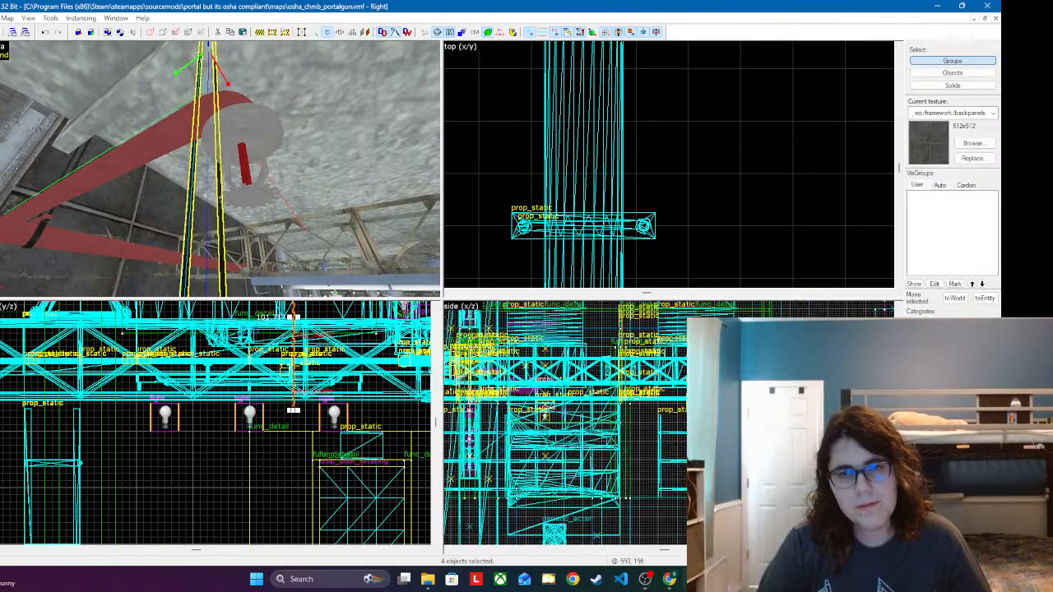
{"action": "scroll", "coordinate": [561, 444], "scroll_direction": "up", "scroll_amount": 9}
{"action": "key", "text": "ctrl+z"}
{"action": "key", "text": "ctrl+z"}
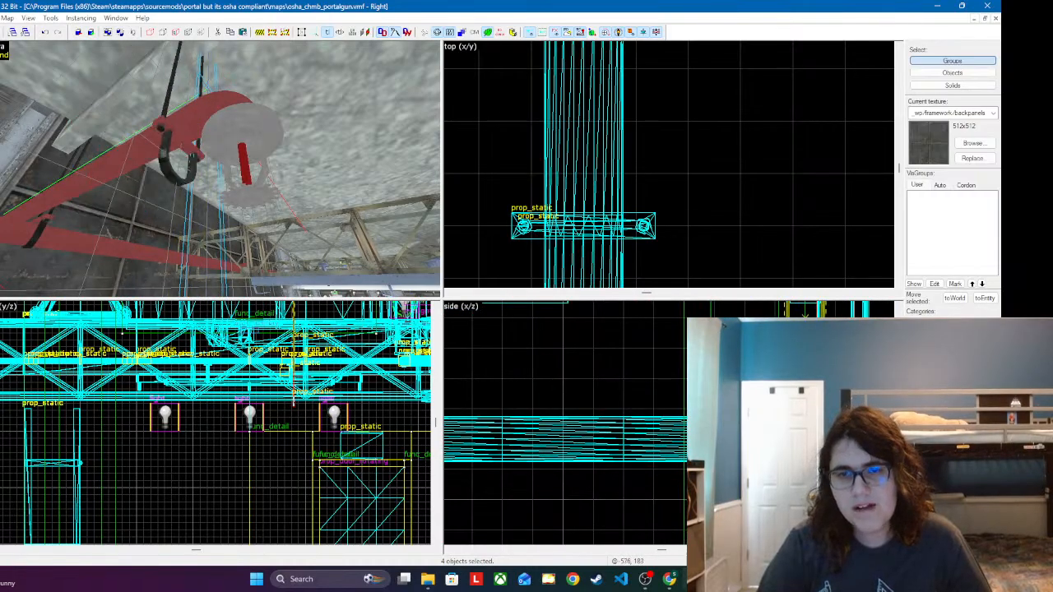
{"action": "key", "text": "z"}
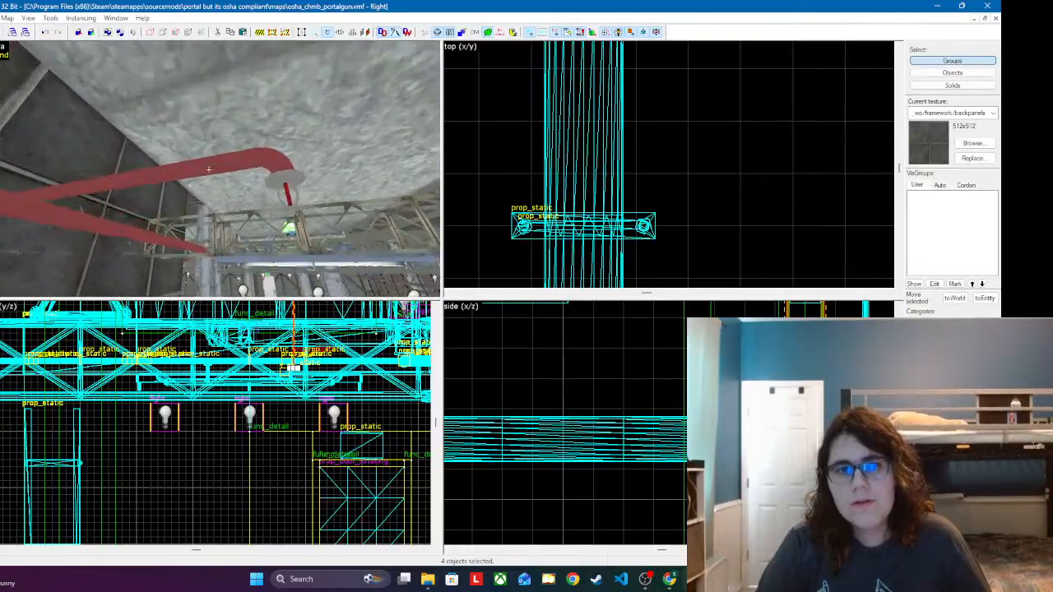
{"action": "key", "text": "z"}
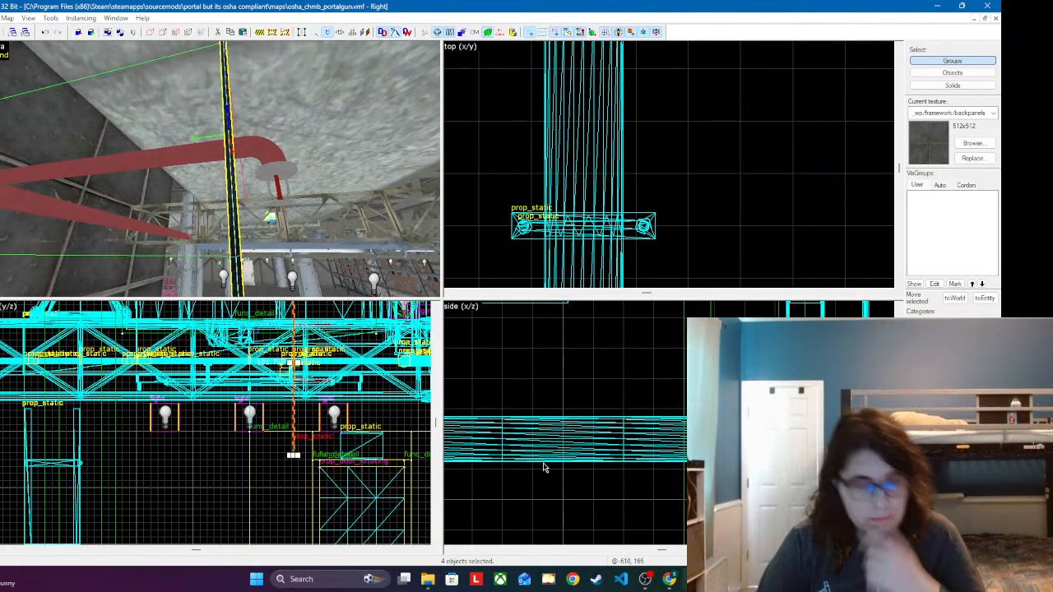
{"action": "scroll", "coordinate": [527, 458], "scroll_direction": "down", "scroll_amount": 4}
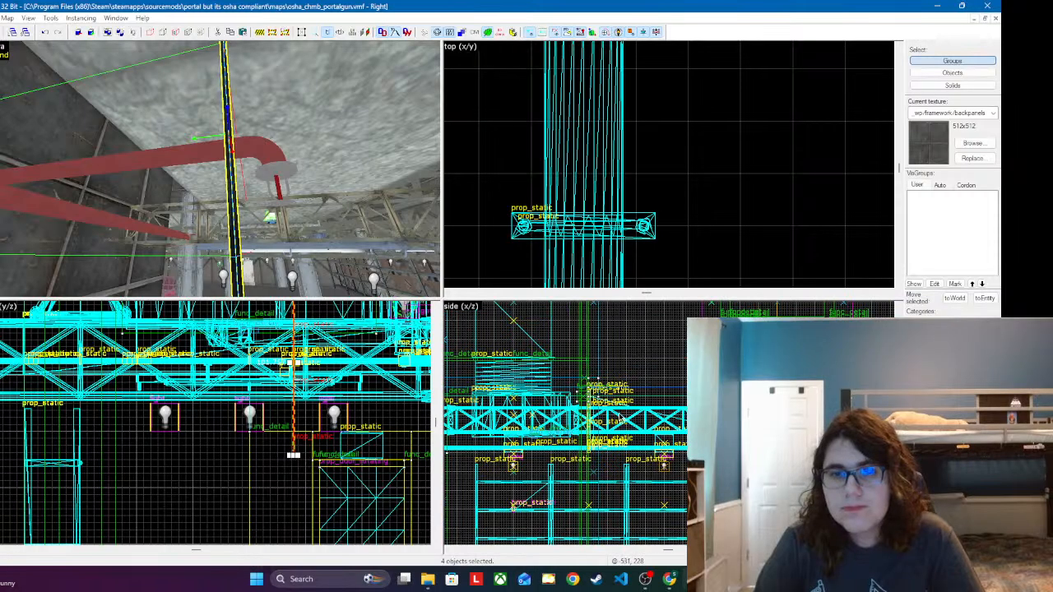
{"action": "scroll", "coordinate": [672, 425], "scroll_direction": "up", "scroll_amount": 4}
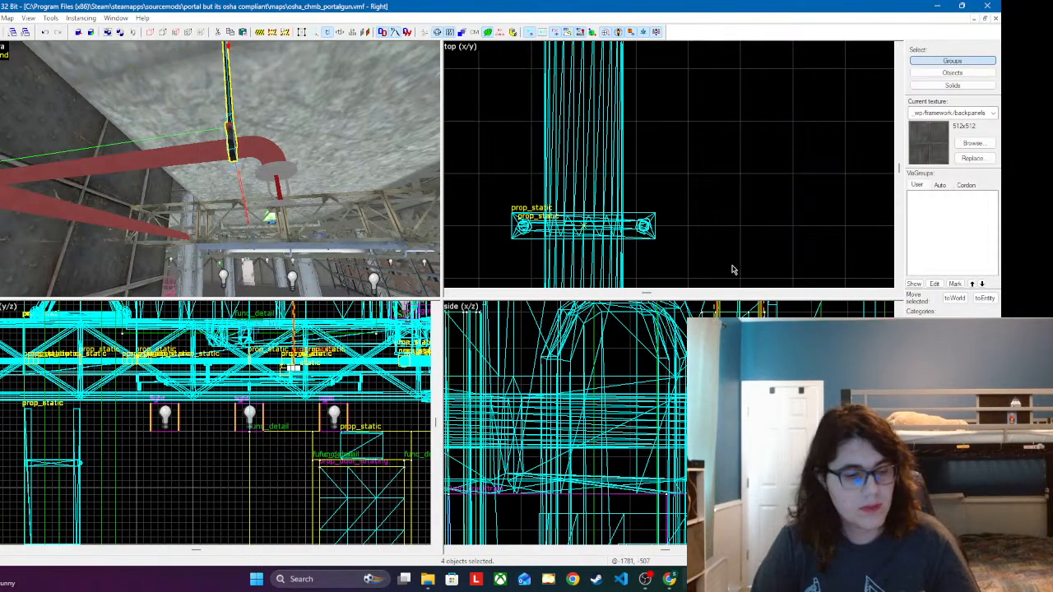
Step: Select the pasted clamp with its lower cable pair and position them across the branch pipe just before the elbow
{"action": "left_click_drag", "start_coordinate": [315, 292], "coordinate": [280, 214]}
{"action": "scroll", "coordinate": [566, 169], "scroll_direction": "down", "scroll_amount": 2}
{"action": "scroll", "coordinate": [604, 180], "scroll_direction": "down", "scroll_amount": 10}
{"action": "left_click_drag", "start_coordinate": [598, 182], "coordinate": [614, 195]}
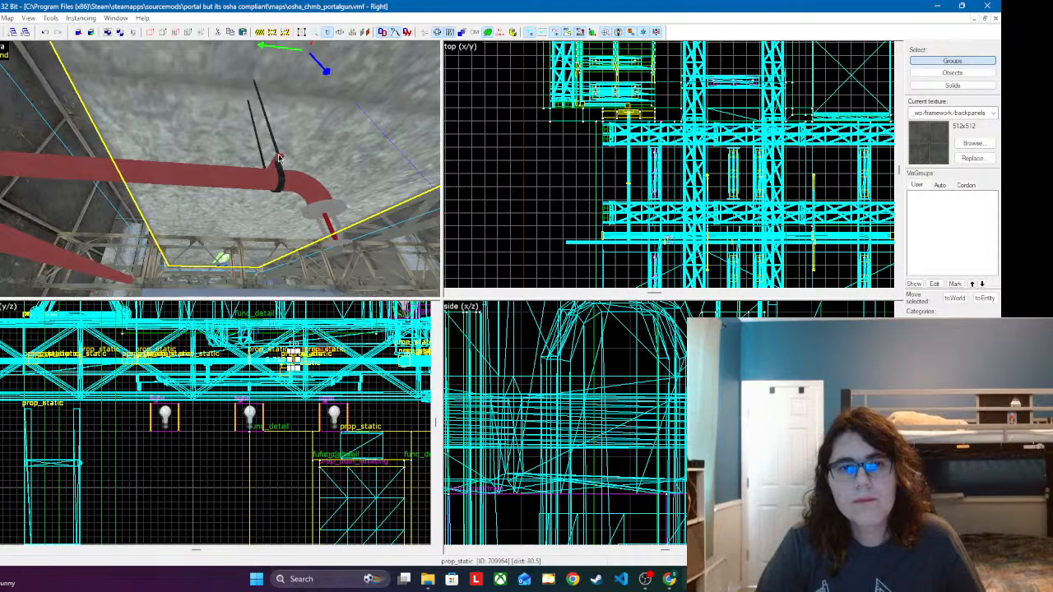
{"action": "key", "text": "z"}
{"action": "key", "text": "z"}
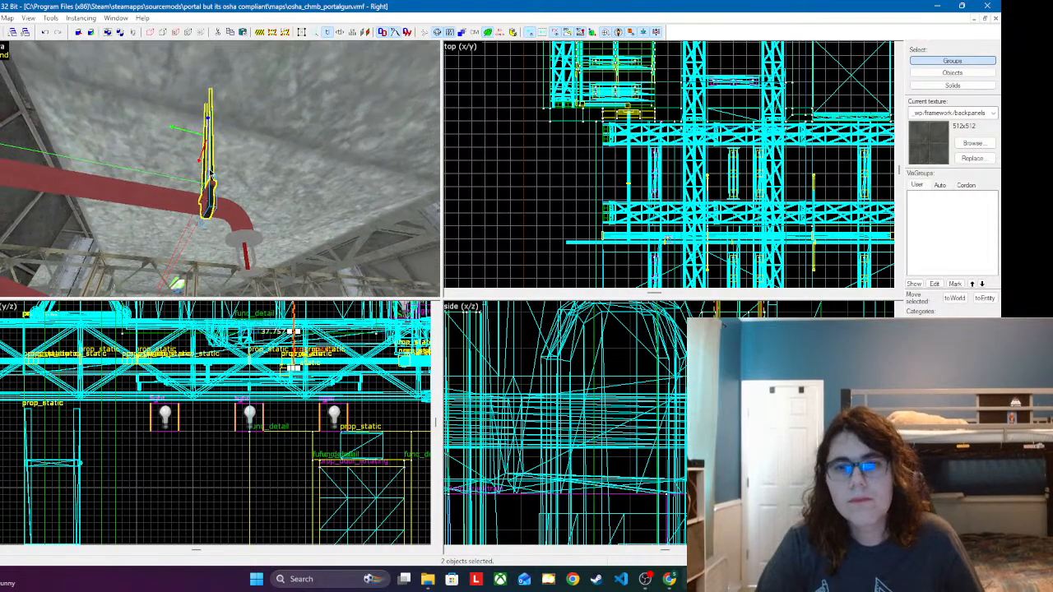
{"action": "scroll", "coordinate": [616, 183], "scroll_direction": "down", "scroll_amount": 8}
{"action": "scroll", "coordinate": [731, 211], "scroll_direction": "up", "scroll_amount": 4}
{"action": "scroll", "coordinate": [731, 210], "scroll_direction": "up", "scroll_amount": 10}
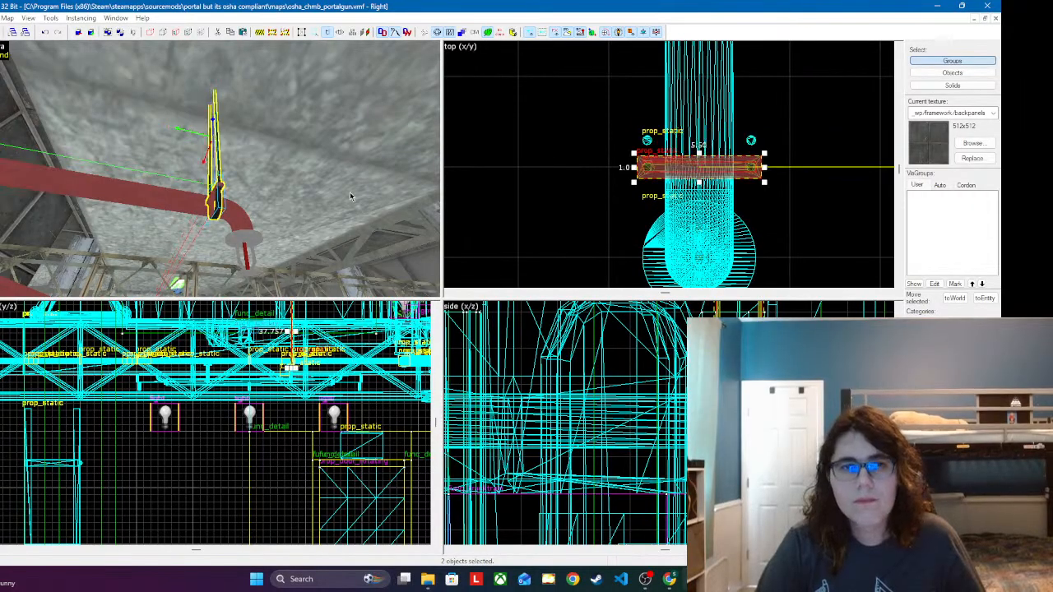
Step: Delete the pasted hanger's surplus upper cable segments that stand offset from the clamp
{"action": "key", "text": "z"}
{"action": "key", "text": "w"}
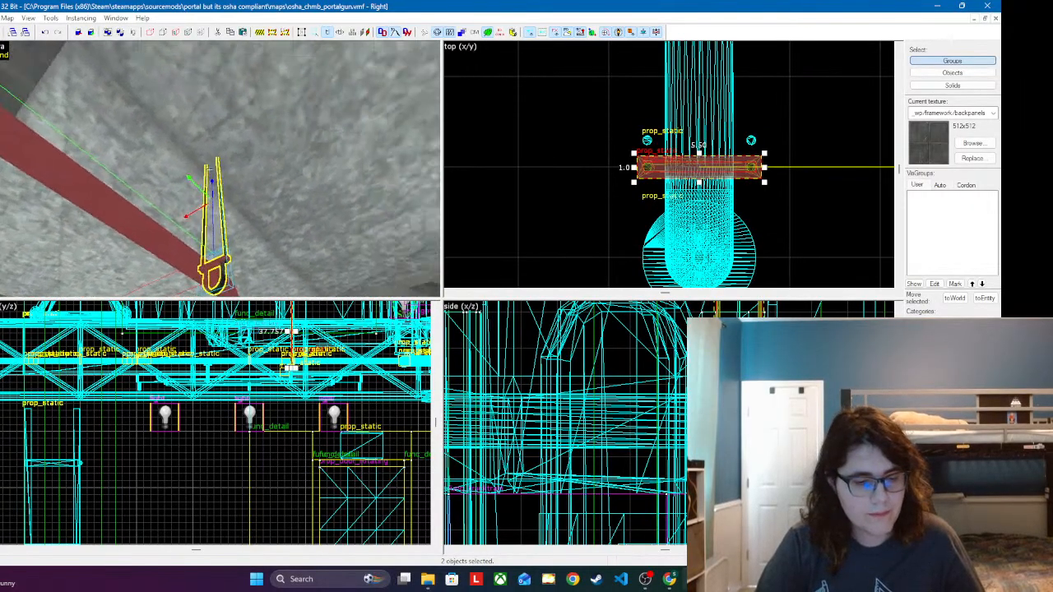
{"action": "key", "text": "s"}
{"action": "key", "text": "z"}
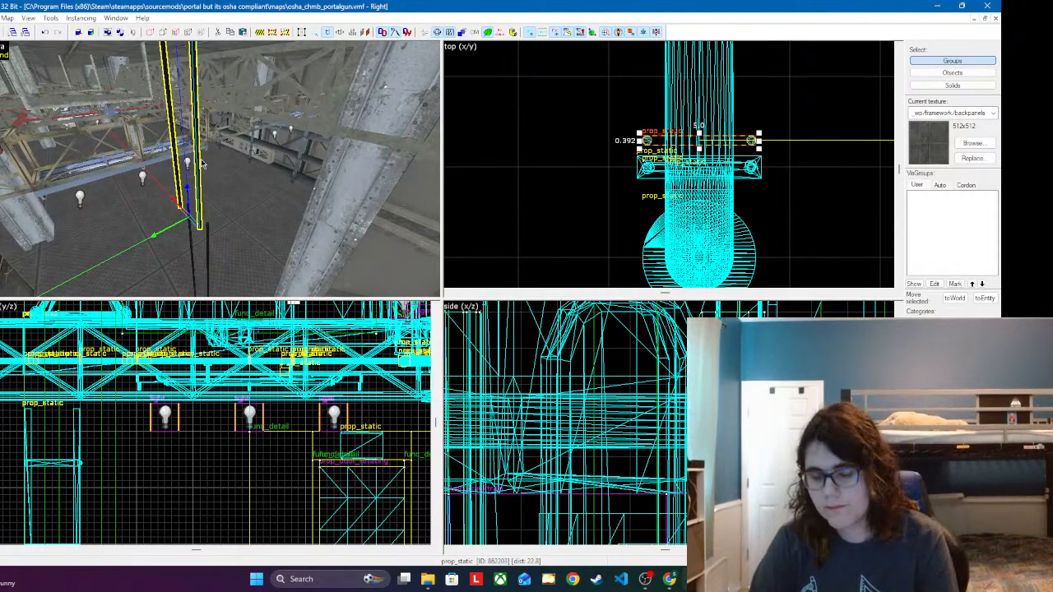
{"action": "key", "text": "z"}
{"action": "key", "text": "z"}
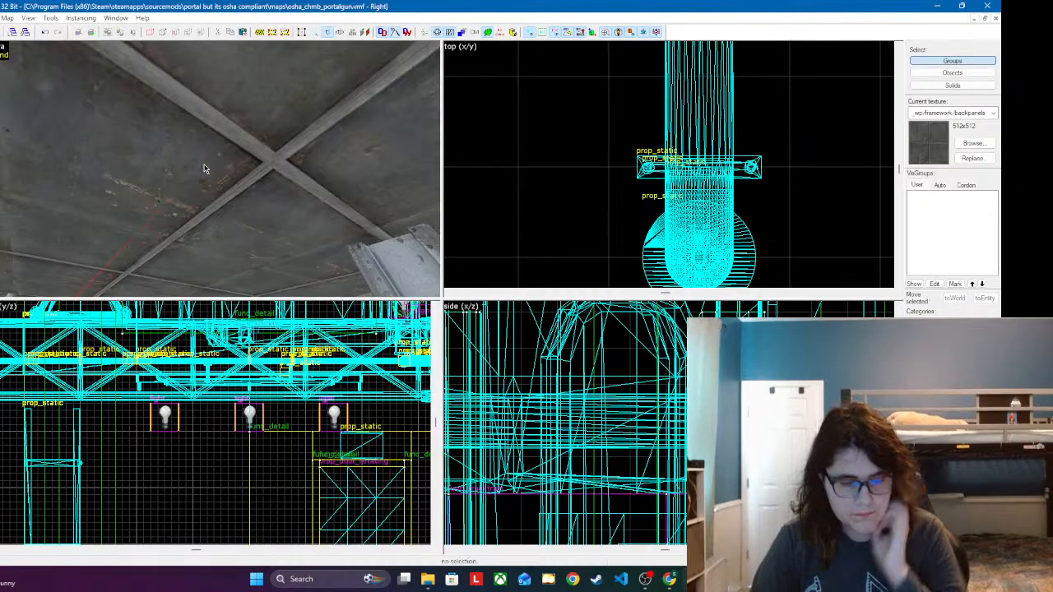
Step: Paste the four-piece hanger assembly at the next red branch pipe running through the roof trusses
{"action": "key", "text": "z"}
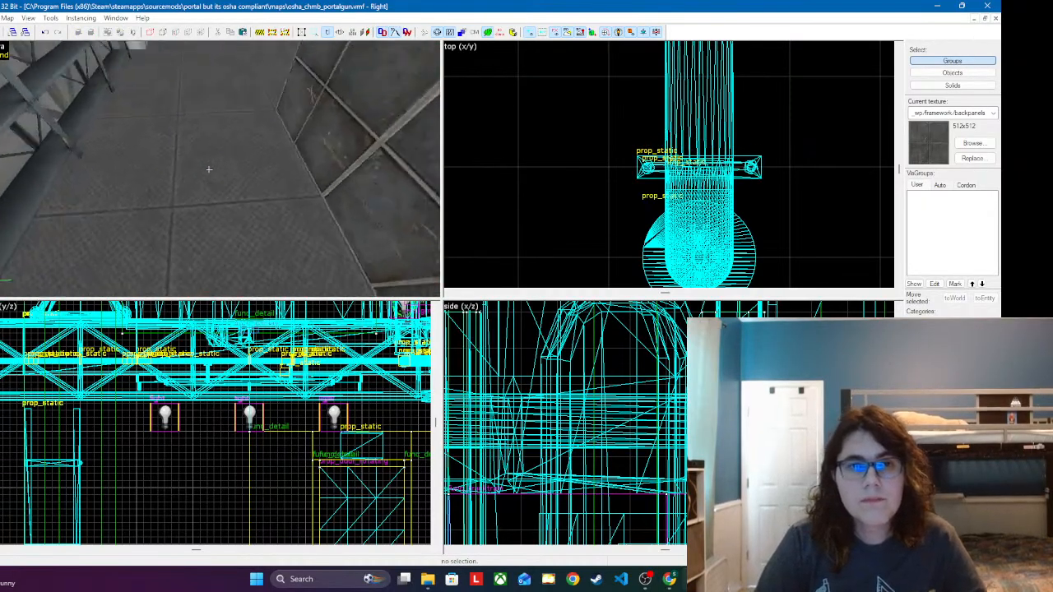
{"action": "key", "text": "w"}
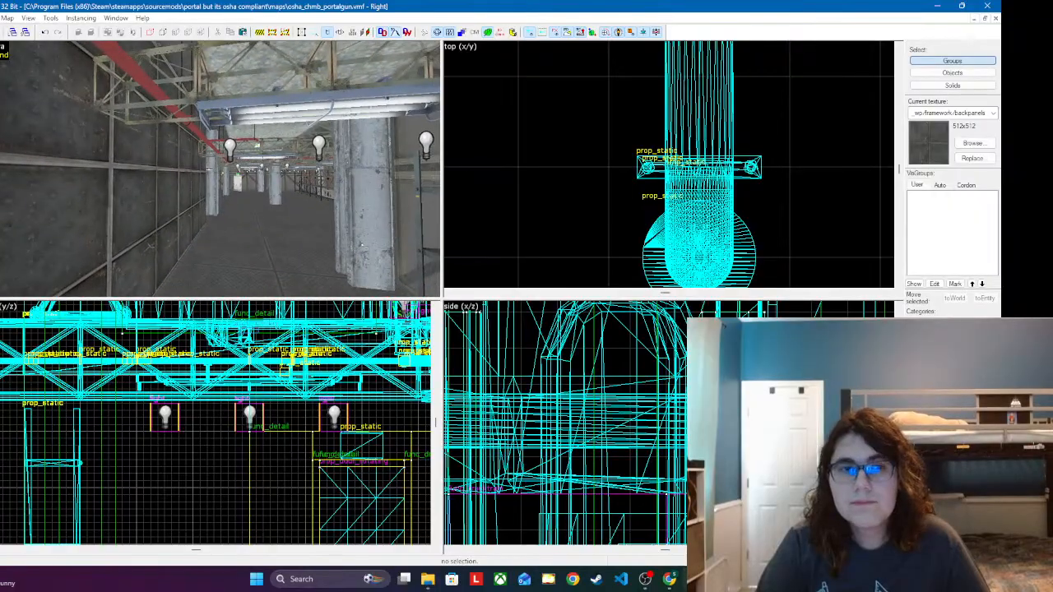
{"action": "key", "text": "w"}
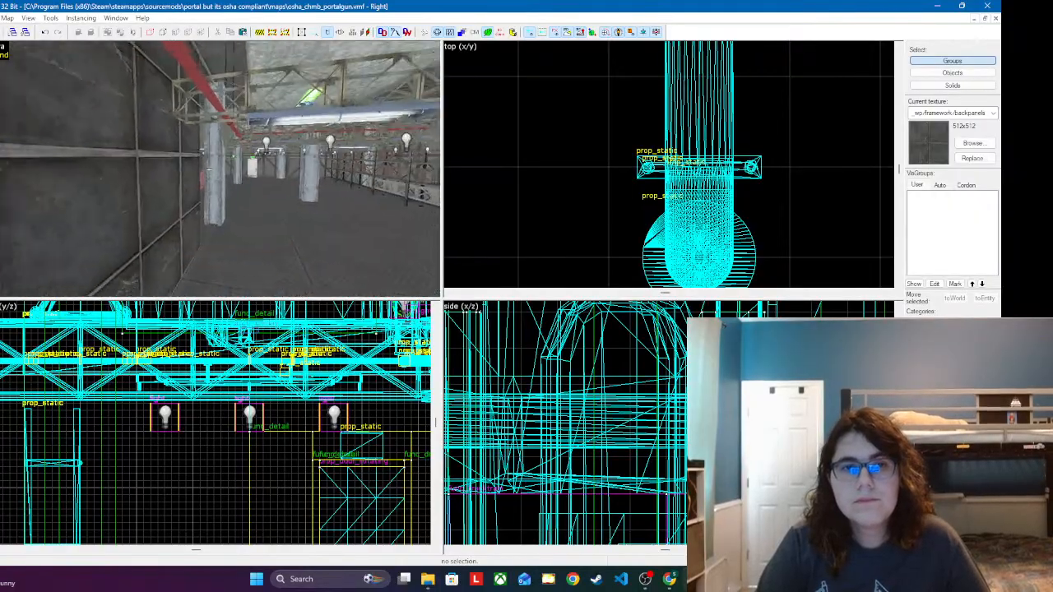
{"action": "key", "text": "w"}
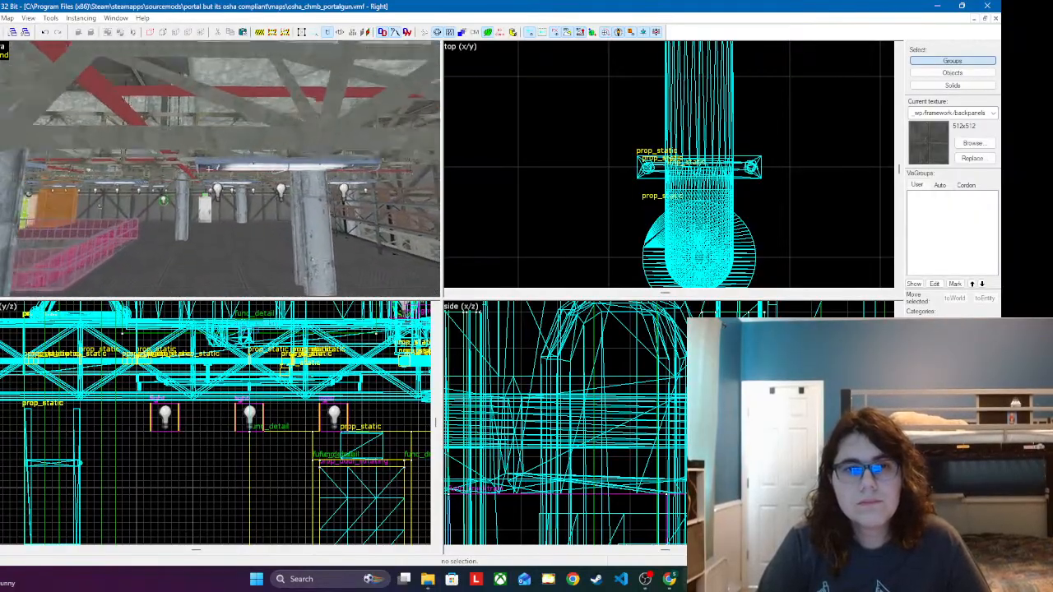
{"action": "key", "text": "w"}
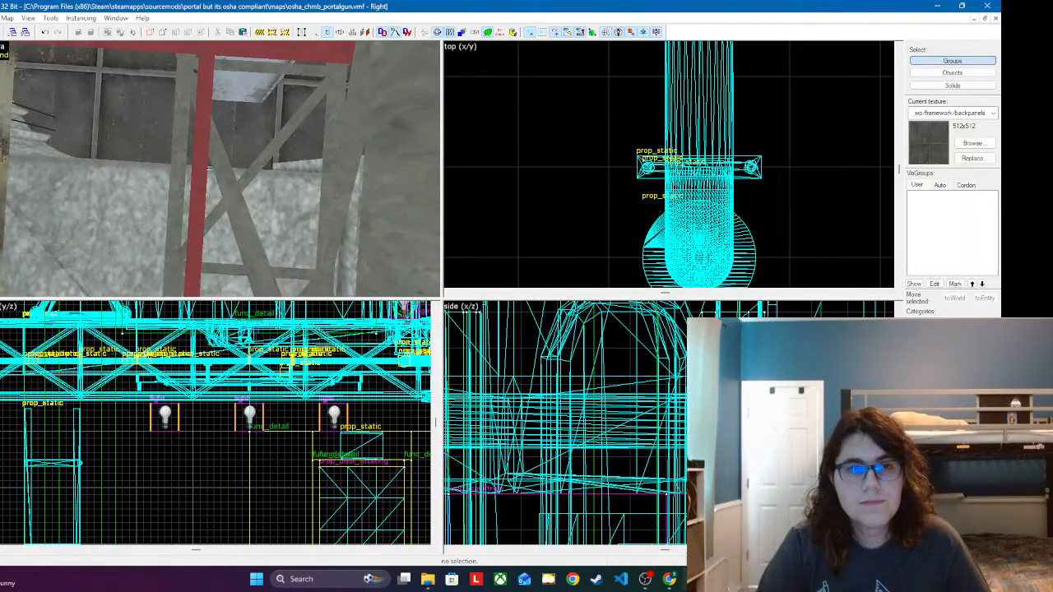
{"action": "key", "text": "z"}
{"action": "left_click", "coordinate": [216, 178]}
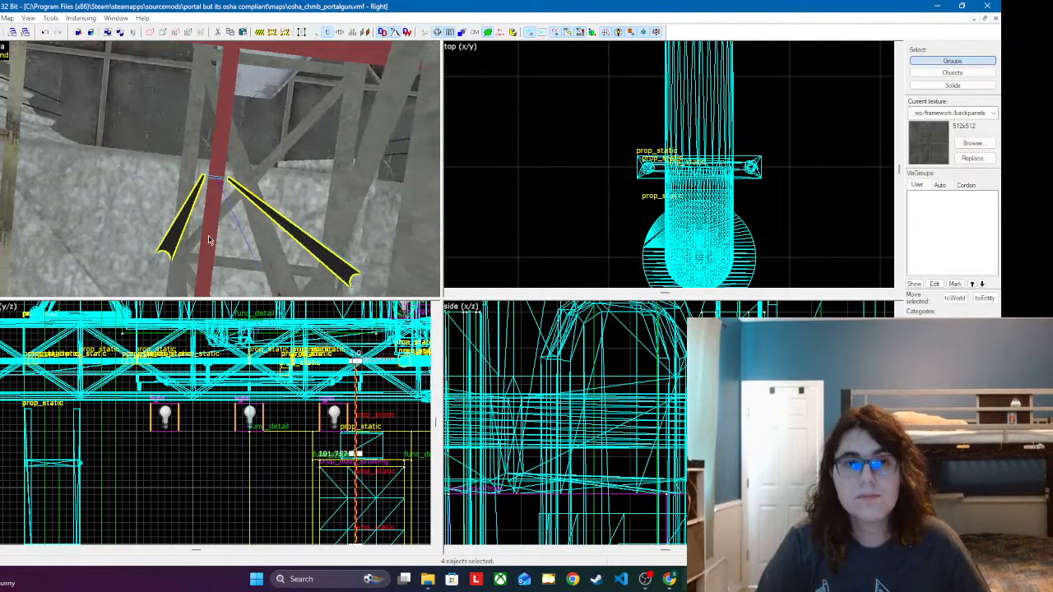
Step: Raise the pasted hanger to the height of the red branch pipe and centre its clamp across the pipe
{"action": "scroll", "coordinate": [533, 516], "scroll_direction": "down", "scroll_amount": 4}
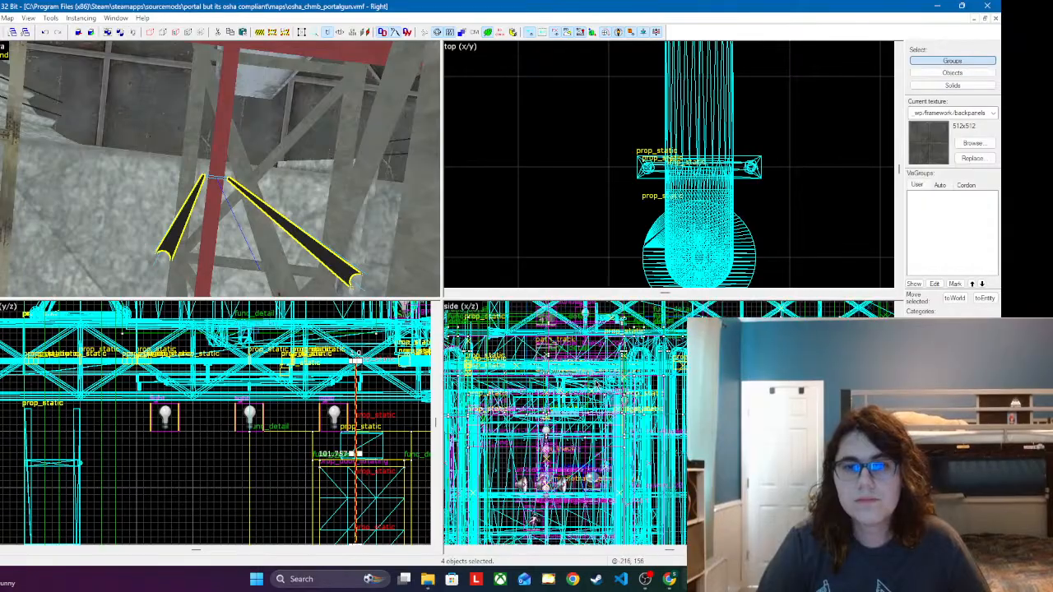
{"action": "scroll", "coordinate": [658, 387], "scroll_direction": "up", "scroll_amount": 5}
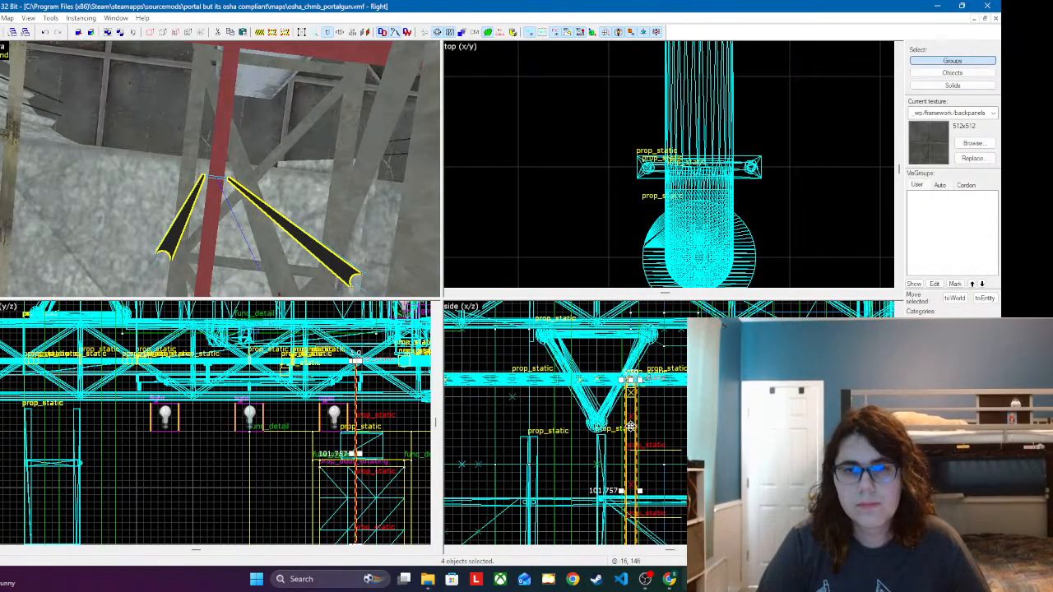
{"action": "left_click_drag", "start_coordinate": [630, 425], "coordinate": [642, 346]}
{"action": "scroll", "coordinate": [599, 440], "scroll_direction": "up", "scroll_amount": 2}
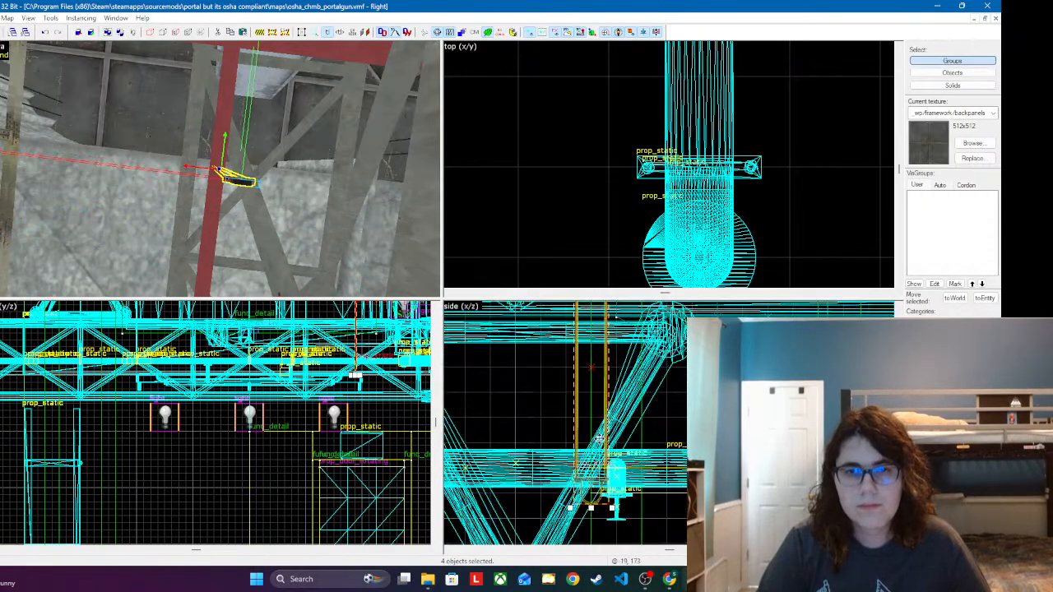
{"action": "key", "text": "z"}
{"action": "key", "text": "w"}
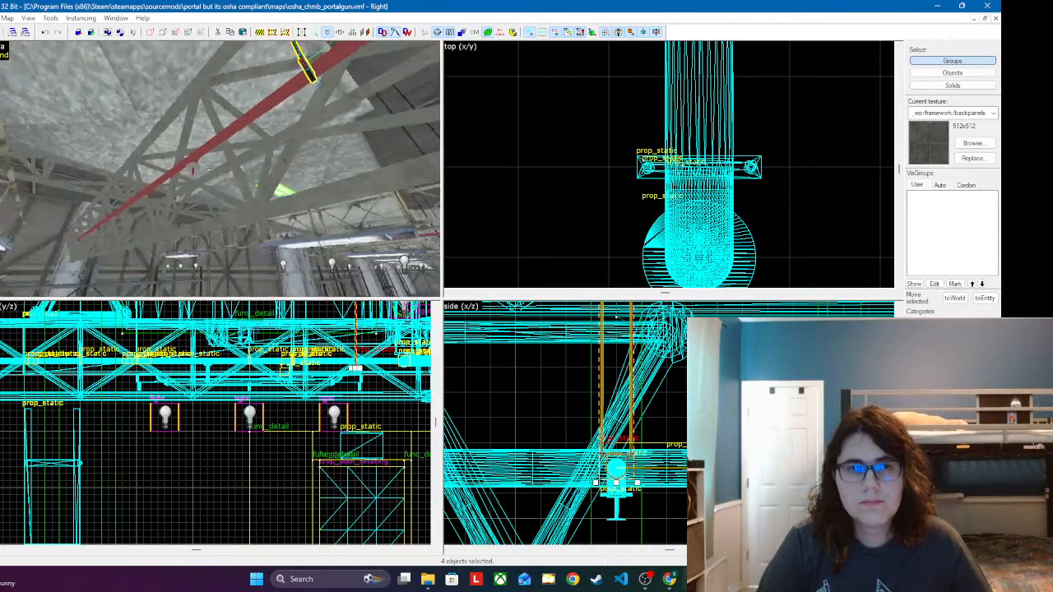
Step: Slide the hanger along the branch pipe, closer to the junction with the main red pipe
{"action": "key", "text": "z"}
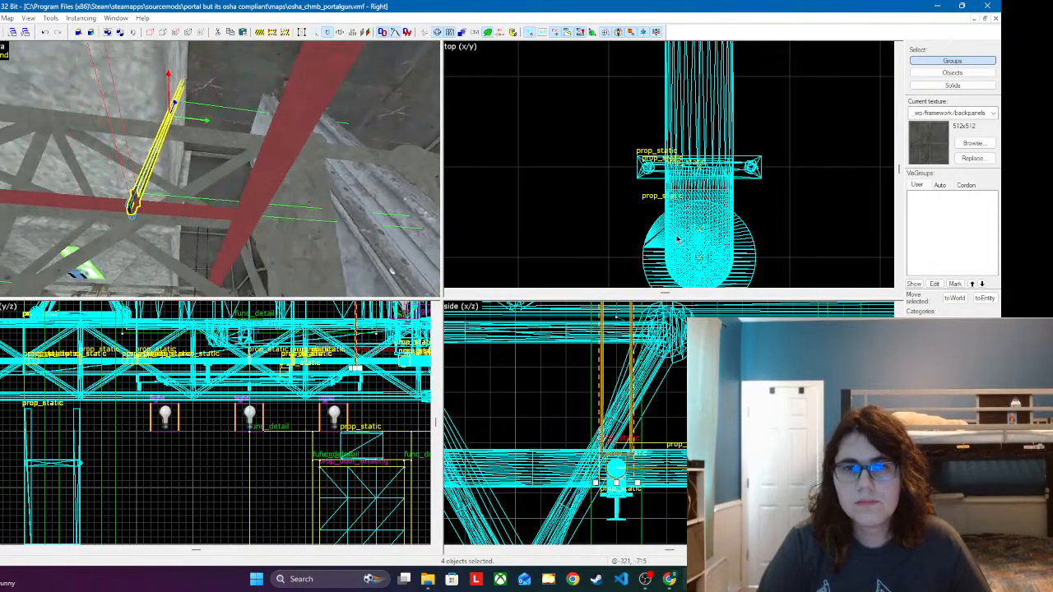
{"action": "scroll", "coordinate": [677, 239], "scroll_direction": "down", "scroll_amount": 5}
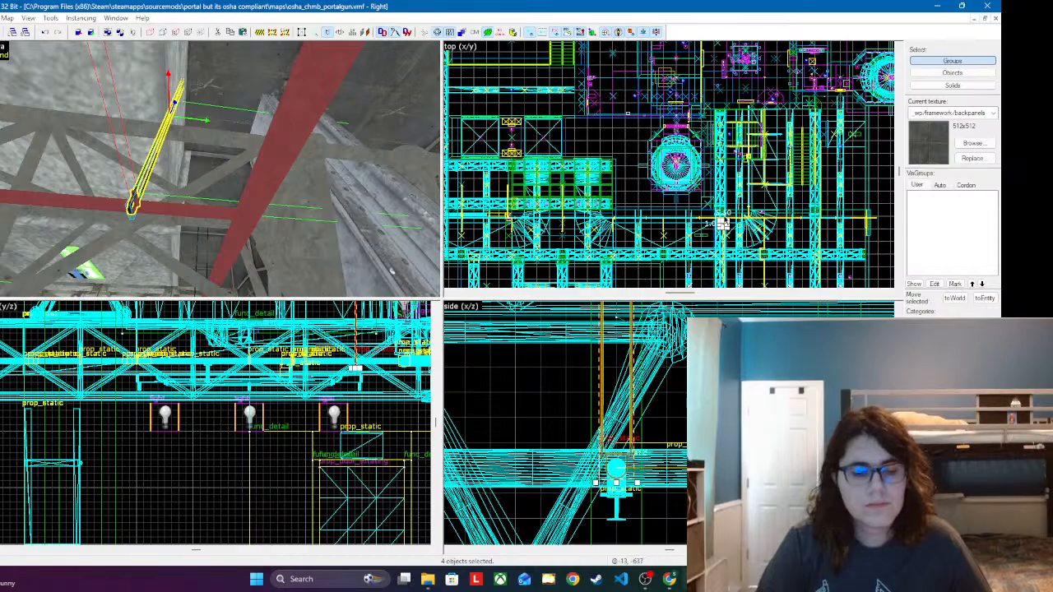
{"action": "scroll", "coordinate": [728, 218], "scroll_direction": "up", "scroll_amount": 8}
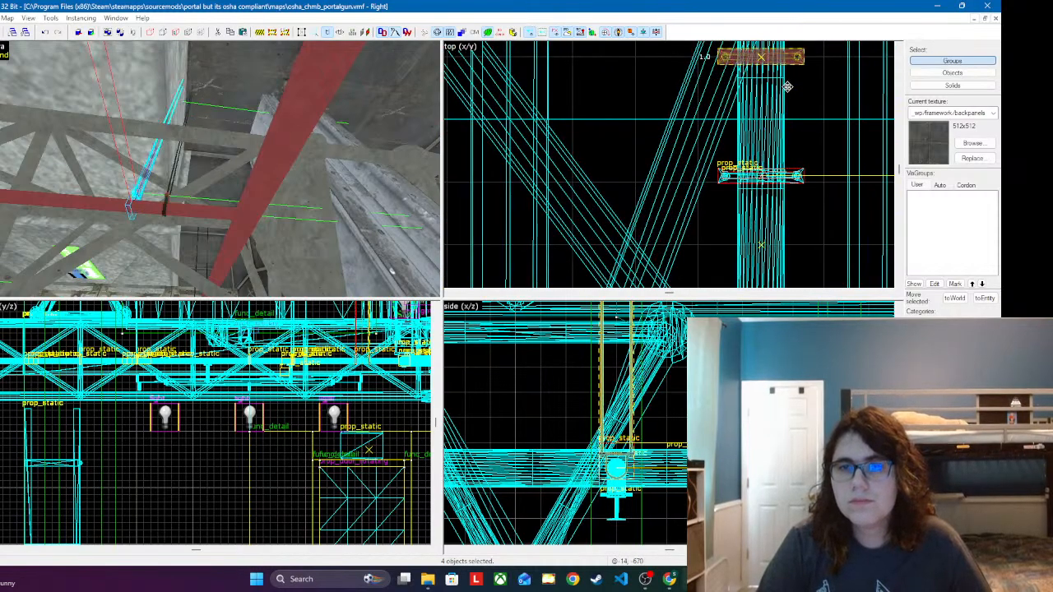
{"action": "key", "text": "z"}
{"action": "key", "text": "d"}
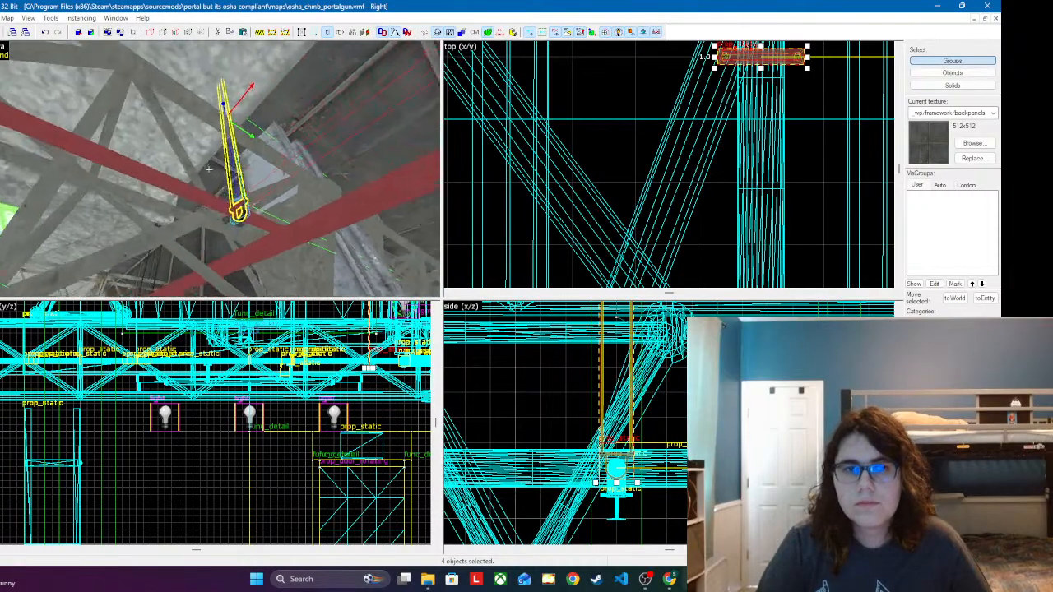
Step: Paste another hanger assembly farther along the same red branch pipe, beside the truss crossing
{"action": "key", "text": "w"}
{"action": "key", "text": "a"}
{"action": "key", "text": "w"}
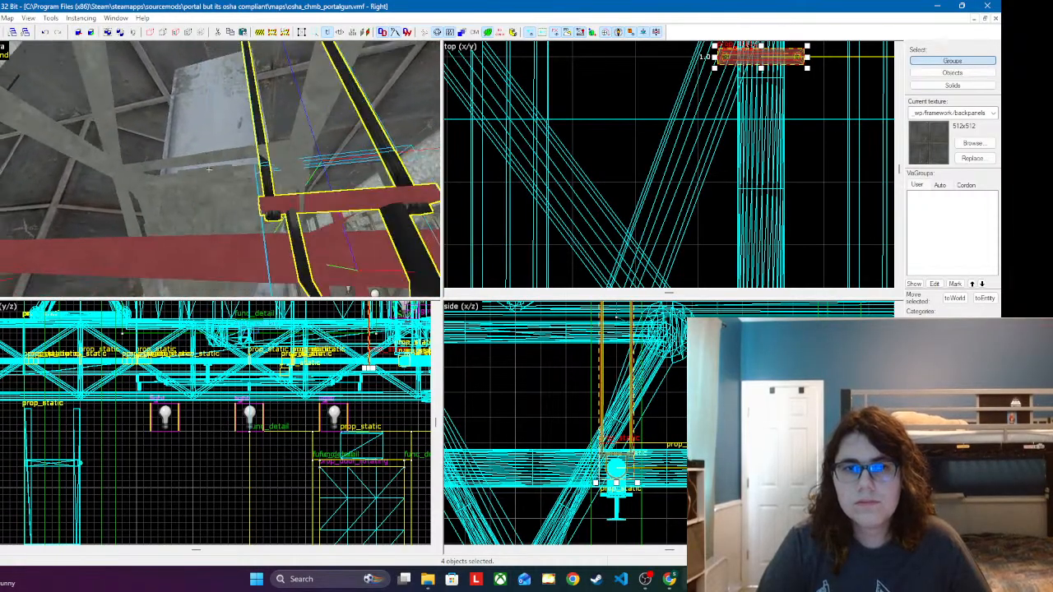
{"action": "key", "text": "s"}
{"action": "key", "text": "s"}
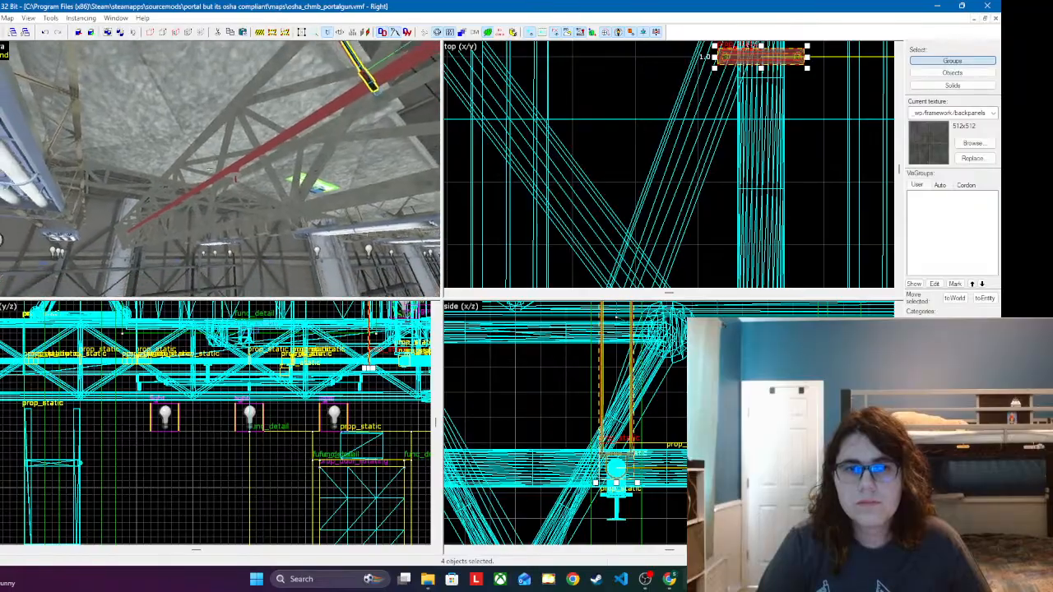
{"action": "key", "text": "w"}
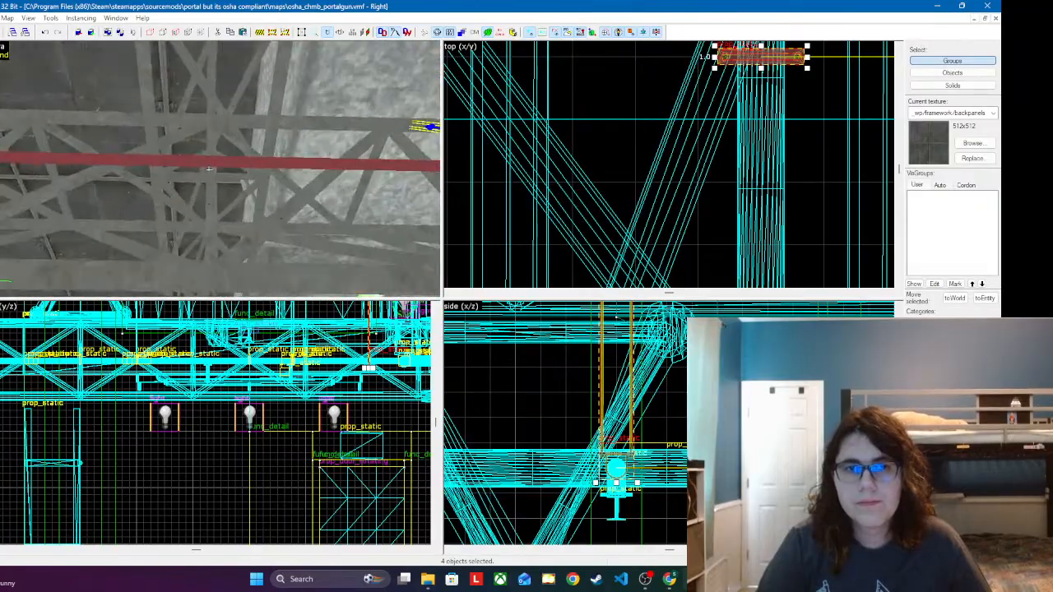
{"action": "key", "text": "w"}
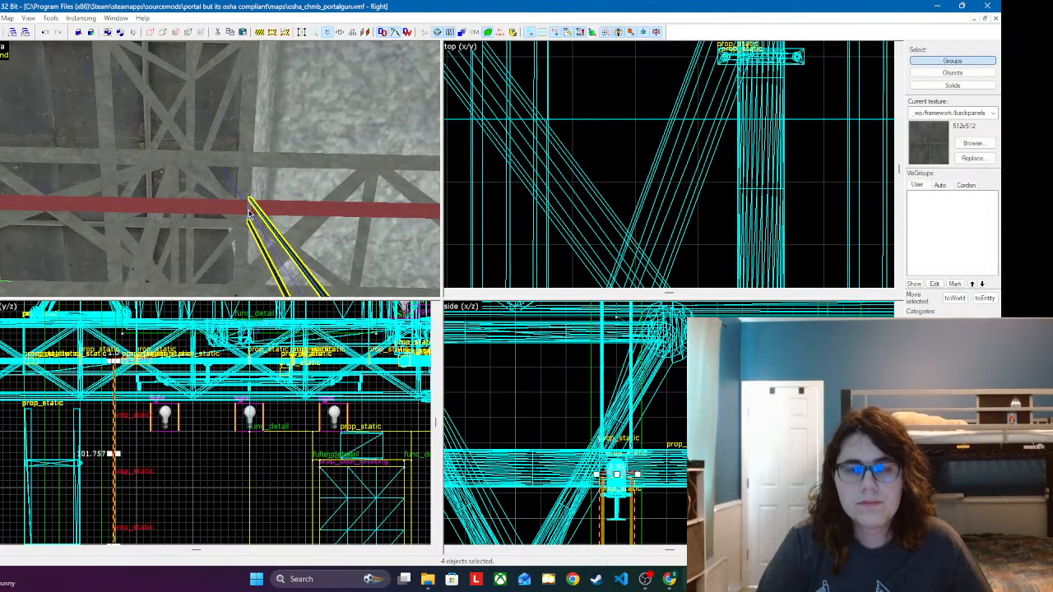
Step: Raise the second hanger so its clamp wraps the branch pipe, and shift it slightly along the pipe beside the truss
{"action": "scroll", "coordinate": [672, 494], "scroll_direction": "down", "scroll_amount": 4}
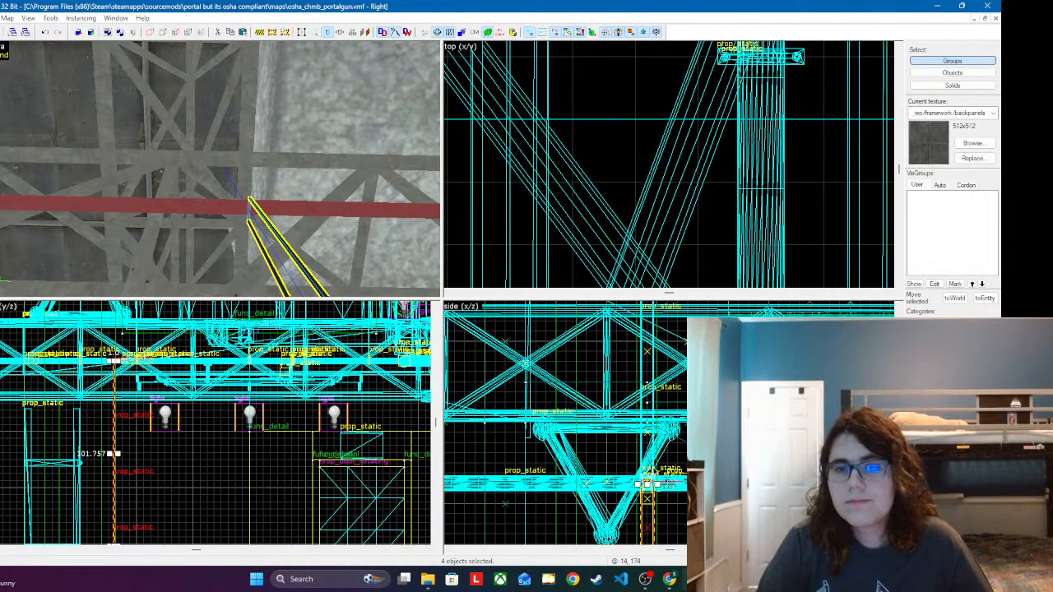
{"action": "scroll", "coordinate": [668, 479], "scroll_direction": "up", "scroll_amount": 4}
{"action": "left_click_drag", "start_coordinate": [636, 409], "coordinate": [611, 385]}
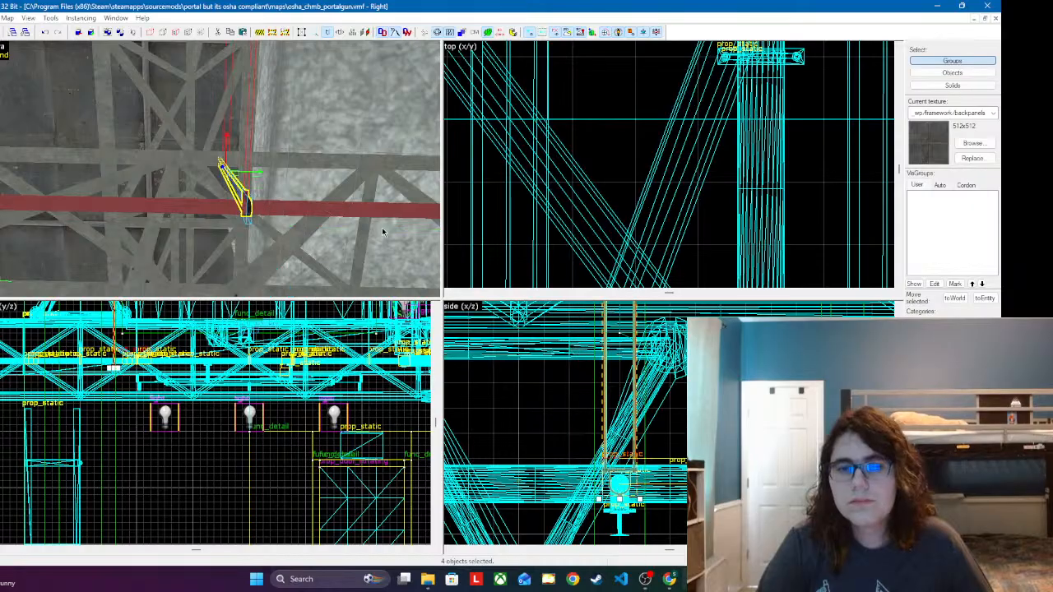
{"action": "scroll", "coordinate": [779, 198], "scroll_direction": "down", "scroll_amount": 4}
{"action": "scroll", "coordinate": [764, 271], "scroll_direction": "up", "scroll_amount": 5}
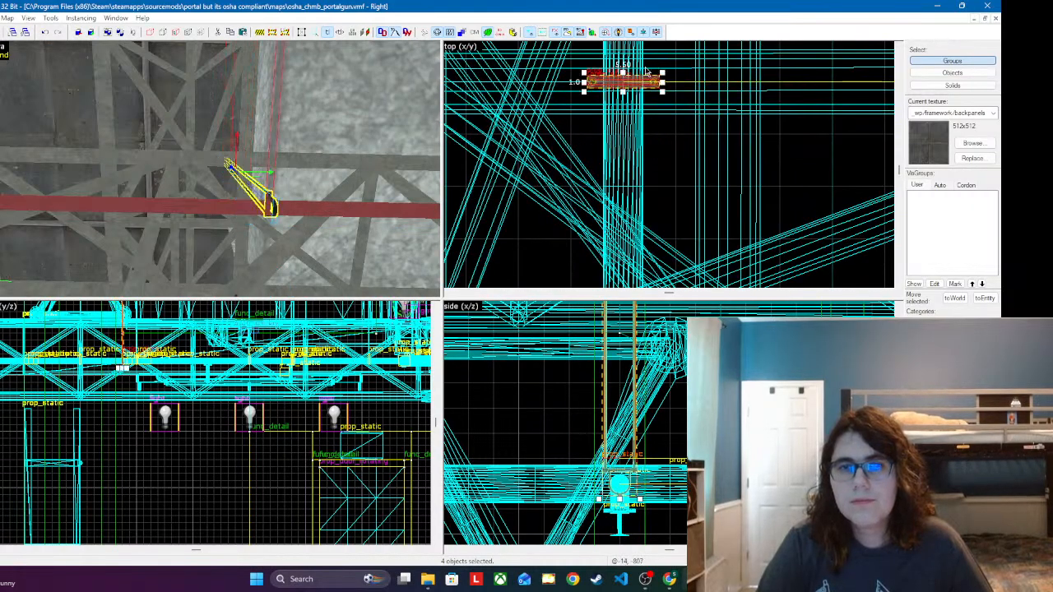
Step: Paste a third hanger assembly near the sprinkler at the end of the red branch pipe
{"action": "key", "text": "z"}
{"action": "key", "text": "d"}
{"action": "key", "text": "a"}
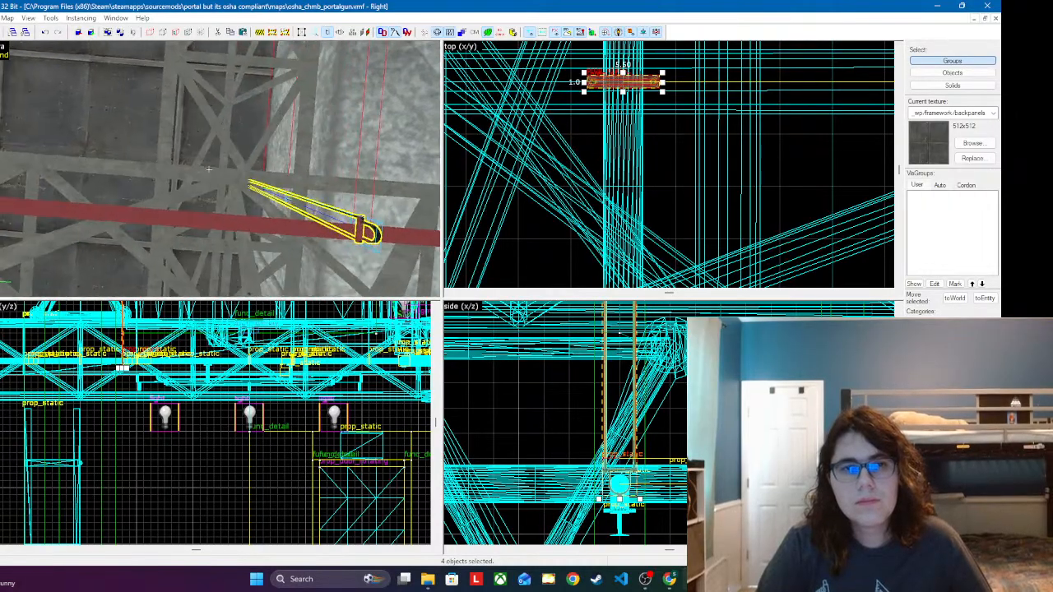
{"action": "key", "text": "s"}
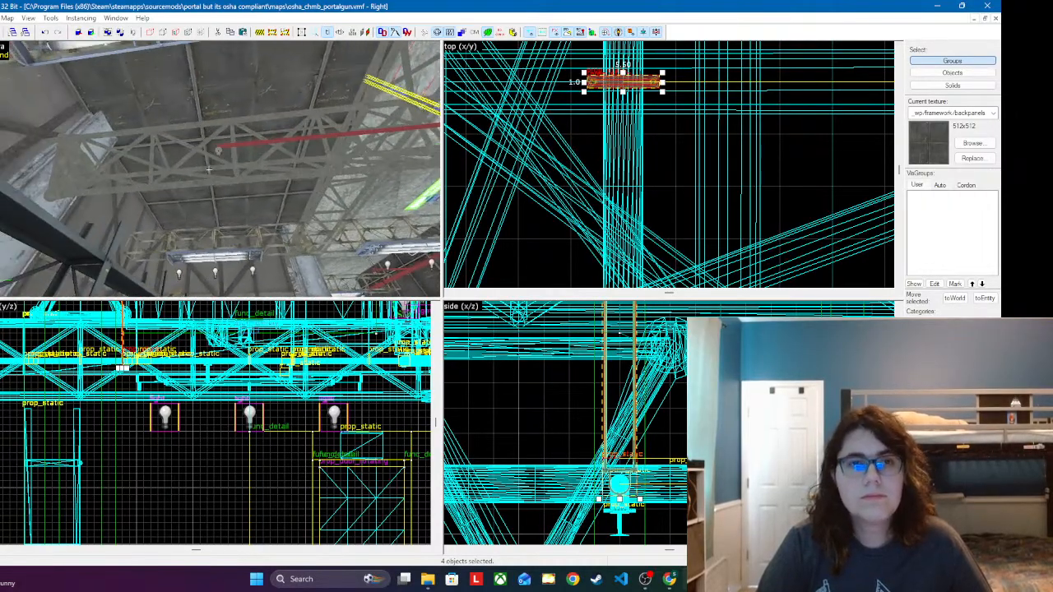
{"action": "key", "text": "z"}
{"action": "key", "text": "ctrl+v"}
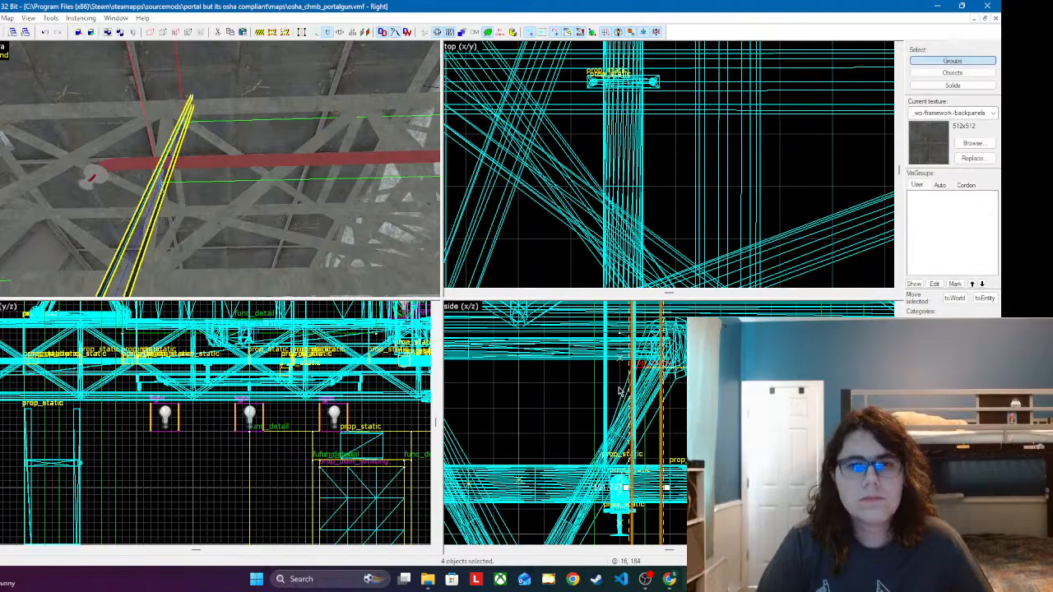
Step: Raise the third hanger onto the branch pipe, centre its clamp and slide it along the pipe closer to the end sprinkler
{"action": "left_click_drag", "start_coordinate": [618, 392], "coordinate": [615, 455]}
{"action": "left_click_drag", "start_coordinate": [586, 302], "coordinate": [601, 465]}
{"action": "scroll", "coordinate": [603, 196], "scroll_direction": "down", "scroll_amount": 5}
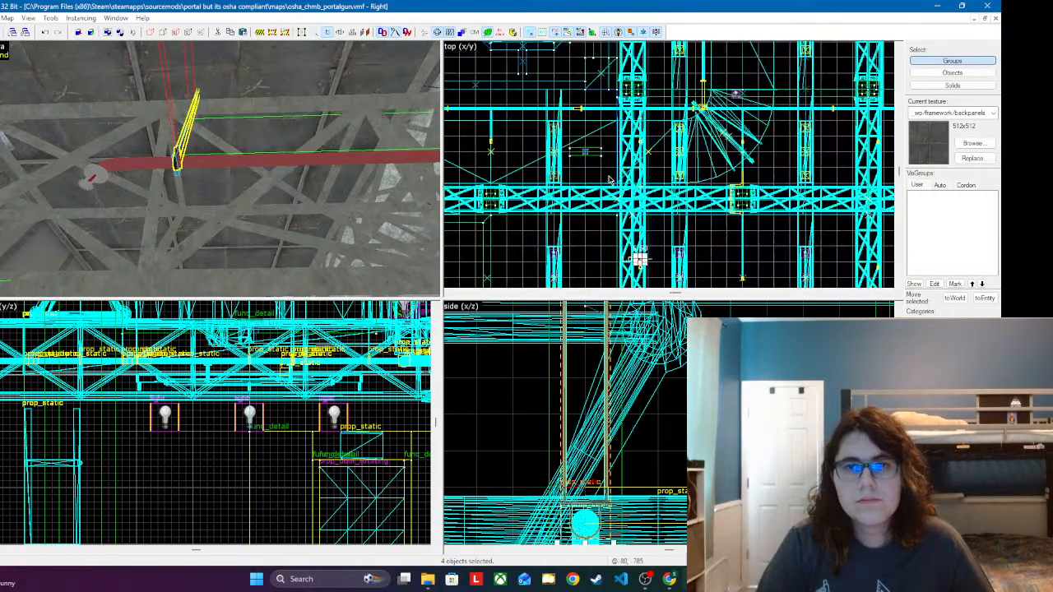
{"action": "scroll", "coordinate": [603, 195], "scroll_direction": "up", "scroll_amount": 6}
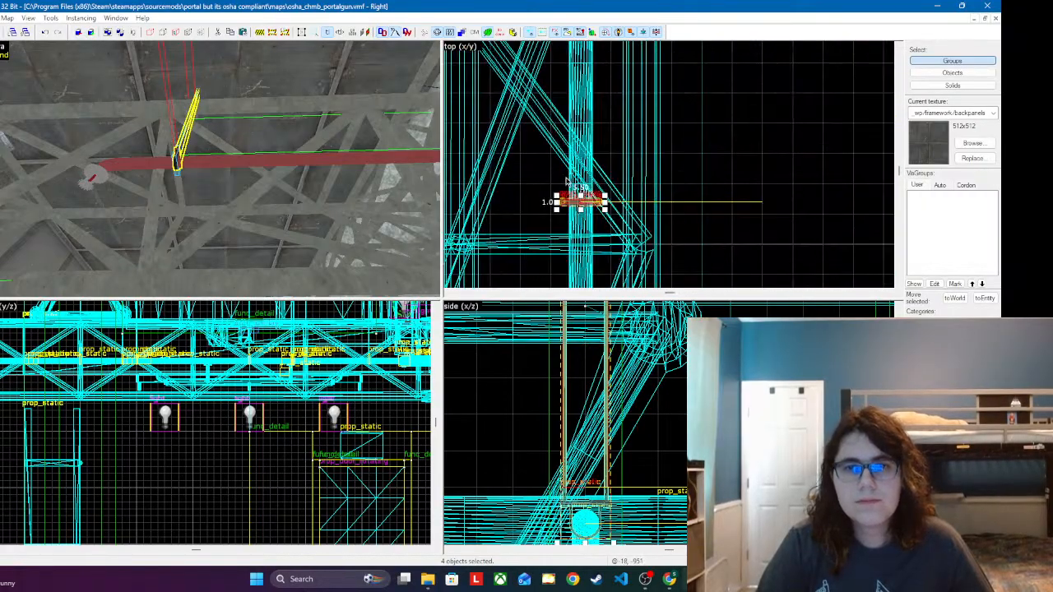
{"action": "scroll", "coordinate": [590, 167], "scroll_direction": "up", "scroll_amount": 1}
{"action": "left_click_drag", "start_coordinate": [591, 167], "coordinate": [591, 189]}
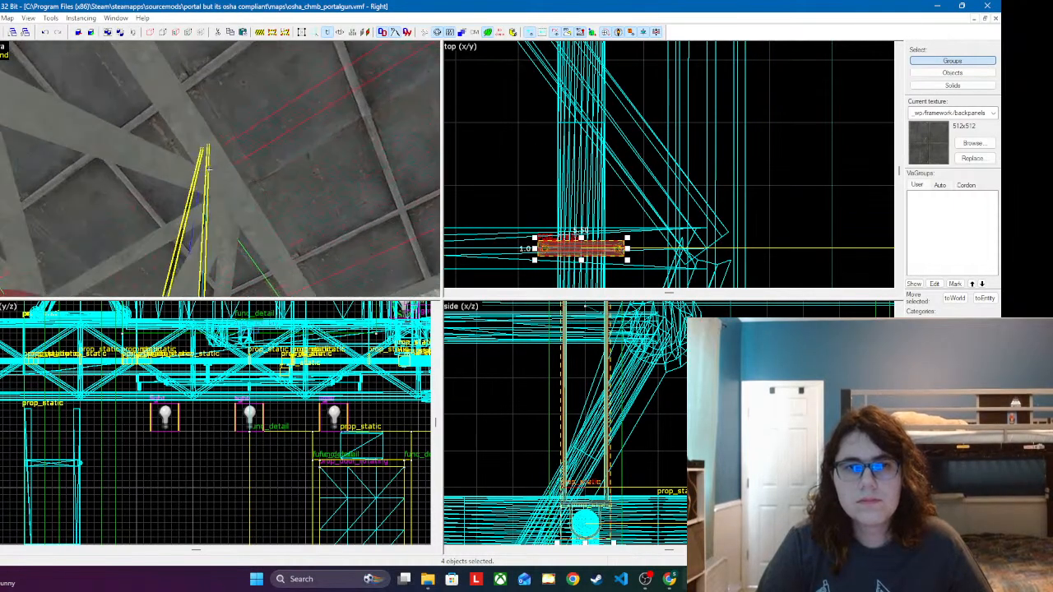
Step: Paste the hanger assembly at another red branch pipe, just before its end sprinkler
{"action": "key", "text": "s"}
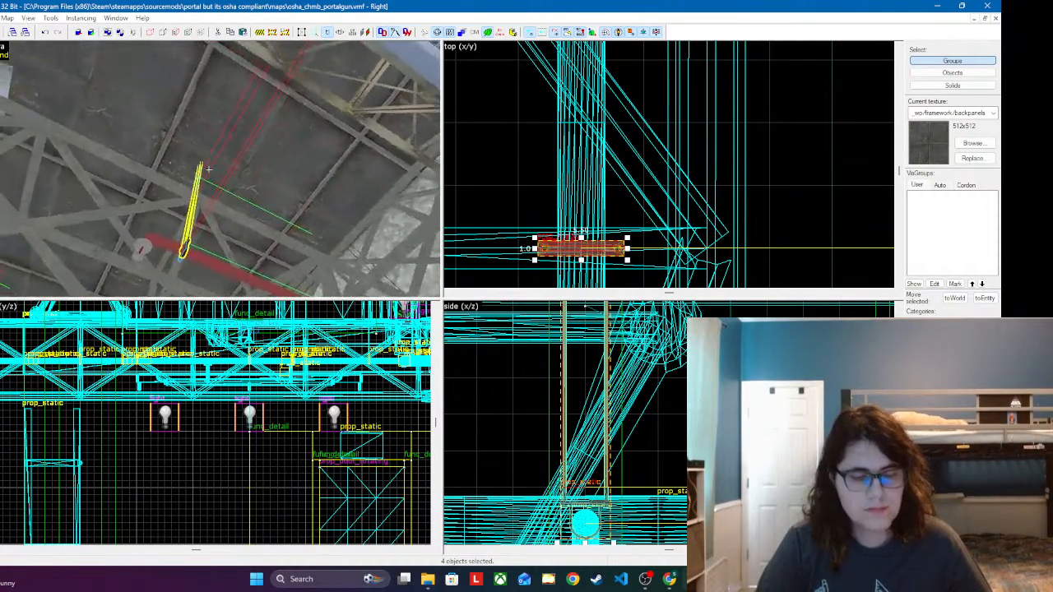
{"action": "key", "text": "s"}
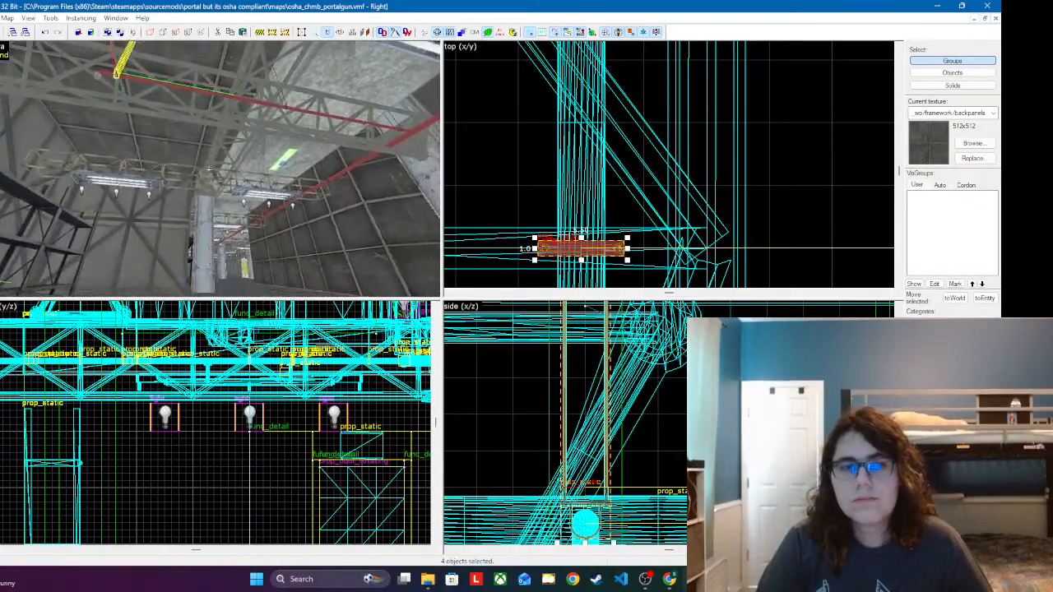
{"action": "key", "text": "w"}
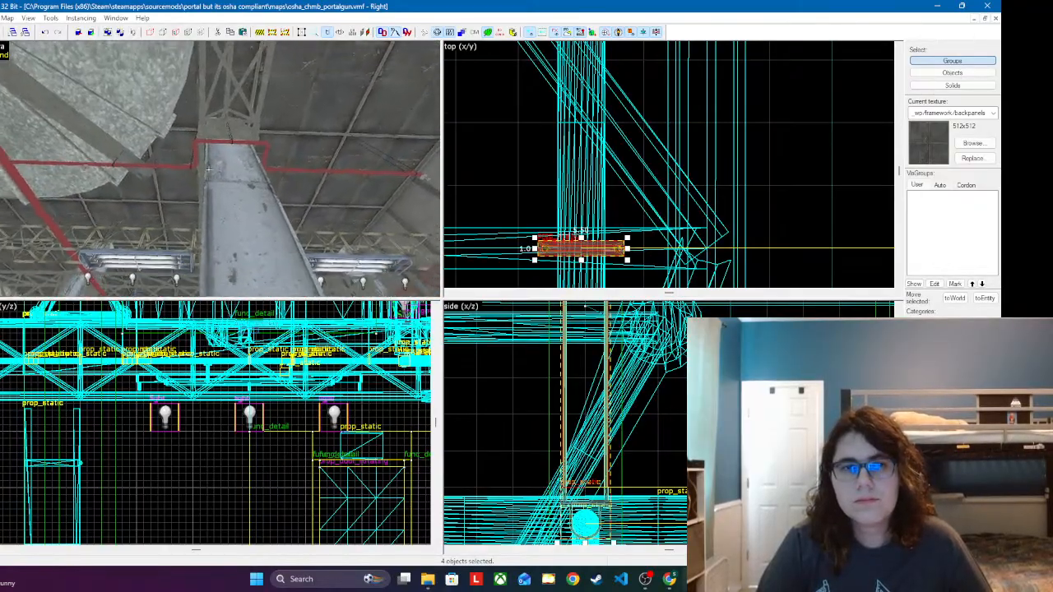
{"action": "key", "text": "w"}
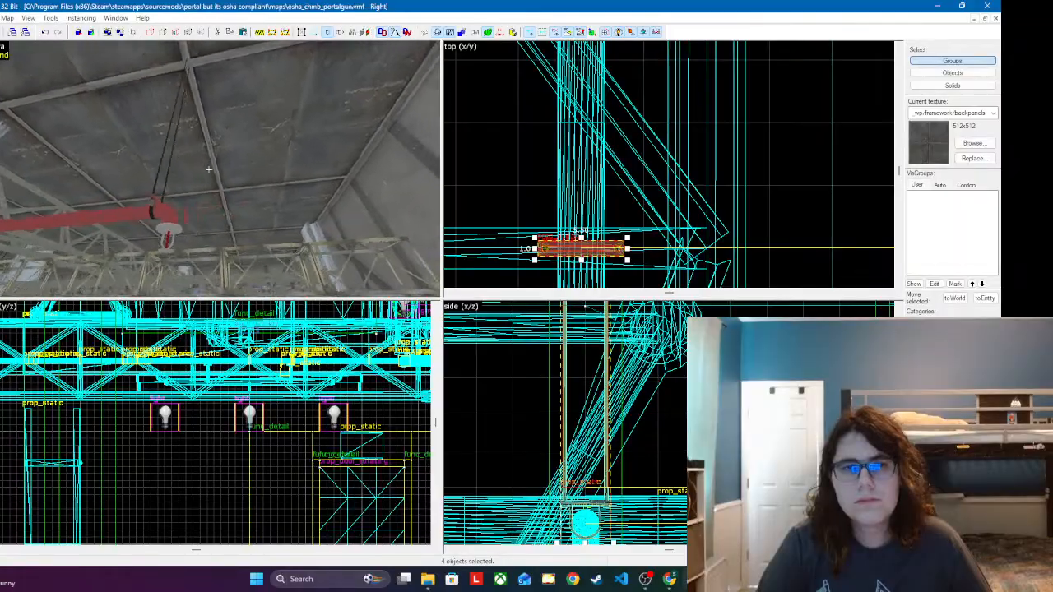
{"action": "key", "text": "w"}
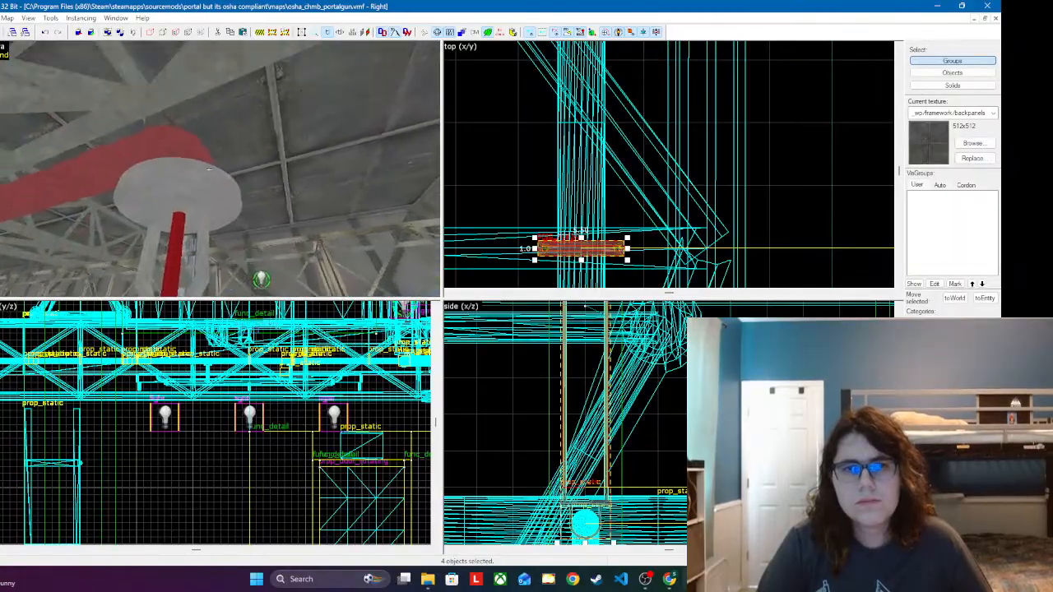
{"action": "key", "text": "s"}
{"action": "key", "text": "z"}
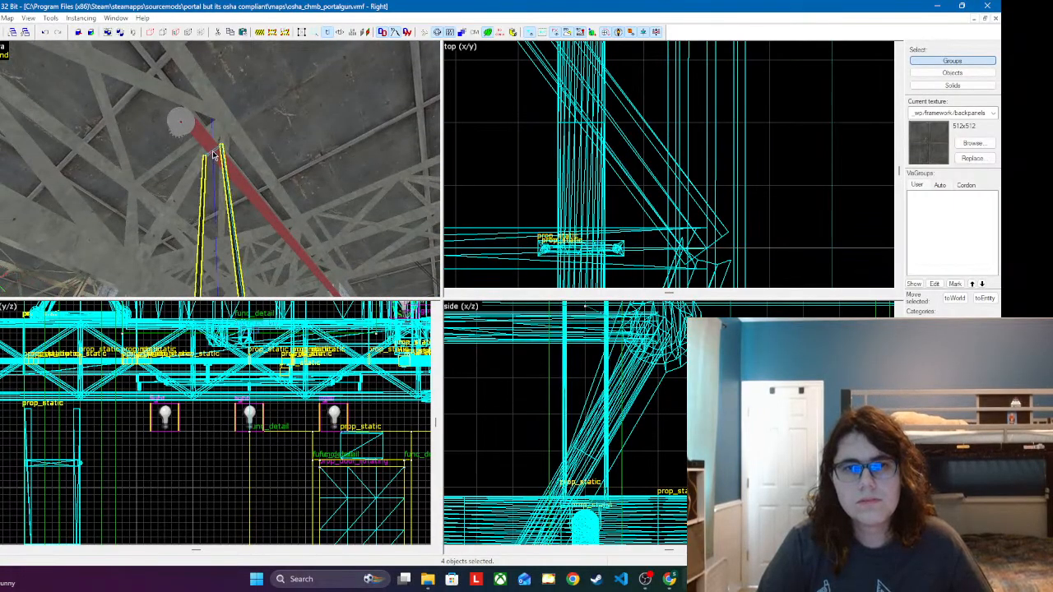
Step: Raise the newly pasted hanger so its clamp wraps the red branch pipe and its cables extend to the ceiling
{"action": "scroll", "coordinate": [288, 327], "scroll_direction": "down", "scroll_amount": 4}
{"action": "scroll", "coordinate": [288, 328], "scroll_direction": "up", "scroll_amount": 6}
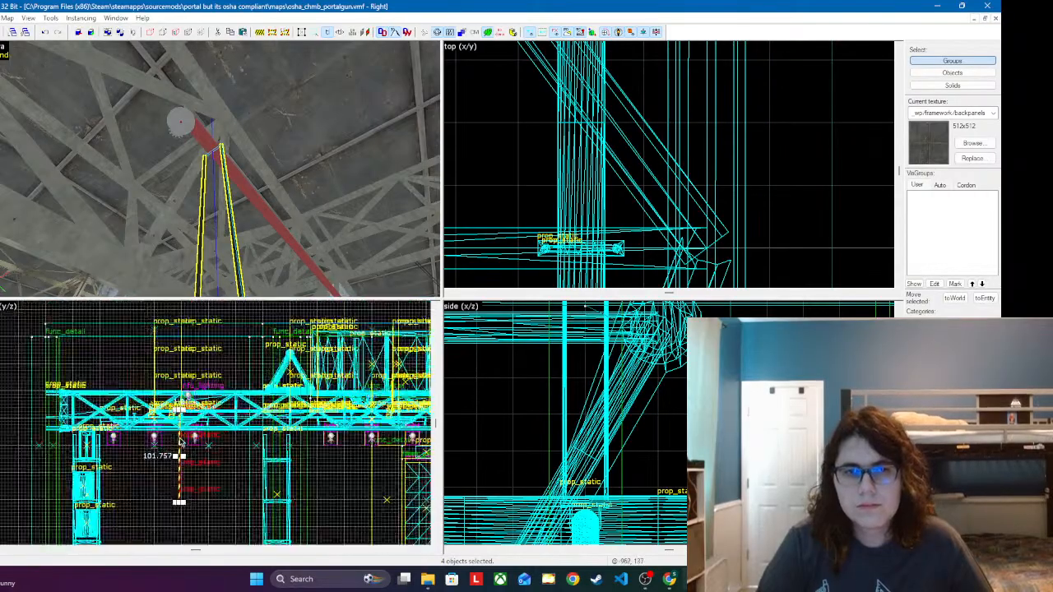
{"action": "scroll", "coordinate": [584, 375], "scroll_direction": "up", "scroll_amount": 3}
{"action": "scroll", "coordinate": [585, 375], "scroll_direction": "down", "scroll_amount": 8}
{"action": "scroll", "coordinate": [629, 367], "scroll_direction": "up", "scroll_amount": 8}
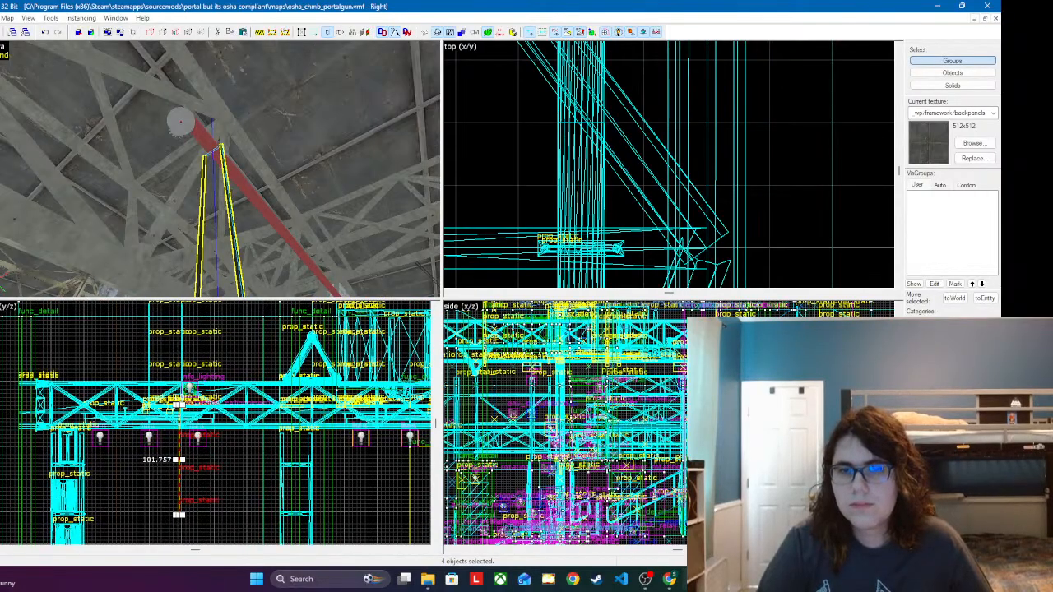
{"action": "scroll", "coordinate": [552, 339], "scroll_direction": "down", "scroll_amount": 1}
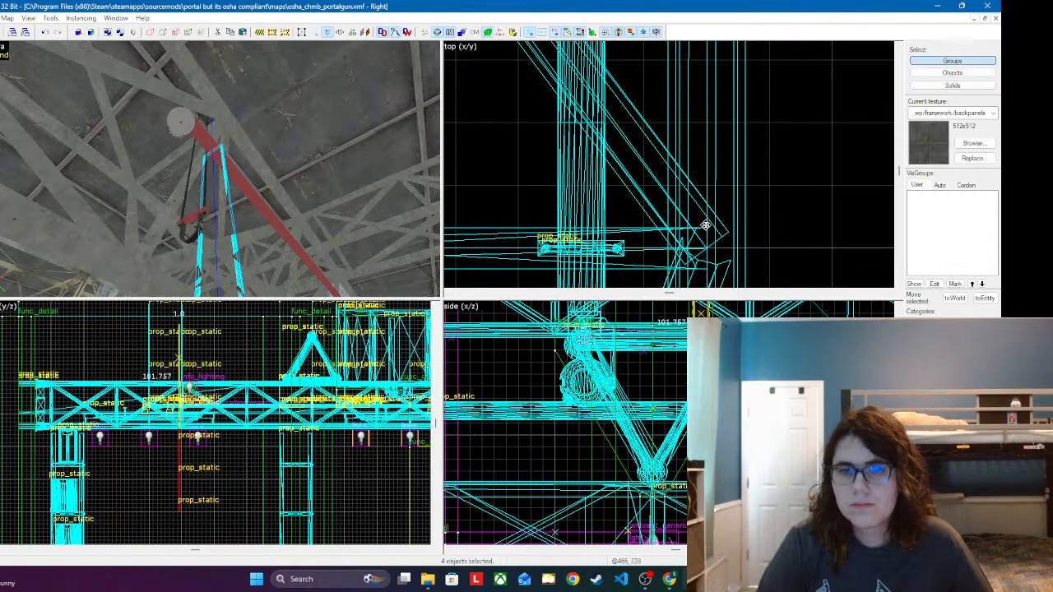
{"action": "left_click_drag", "start_coordinate": [706, 225], "coordinate": [706, 225]}
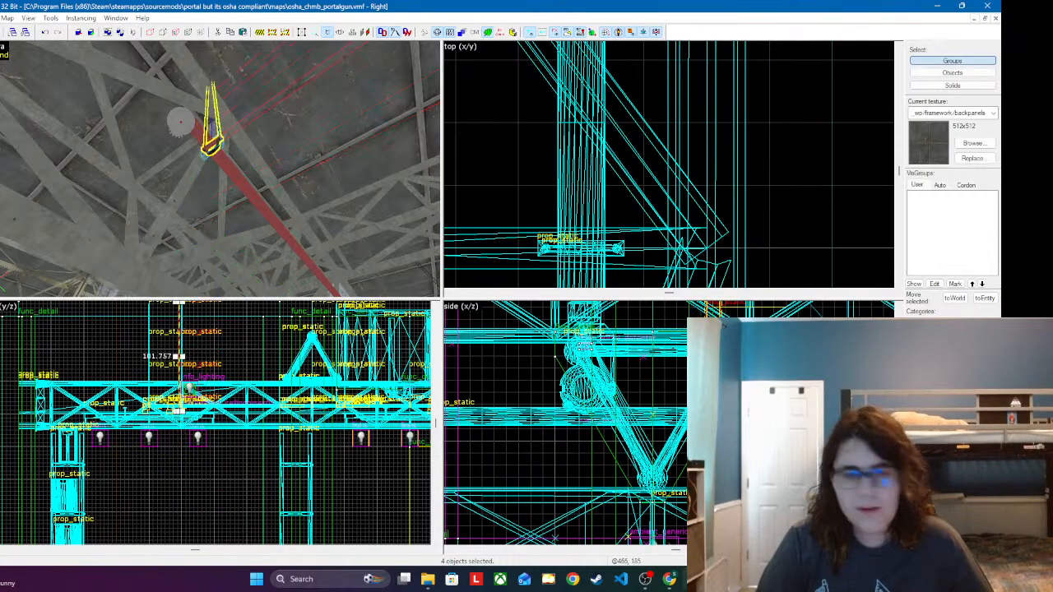
{"action": "scroll", "coordinate": [565, 423], "scroll_direction": "up", "scroll_amount": 2}
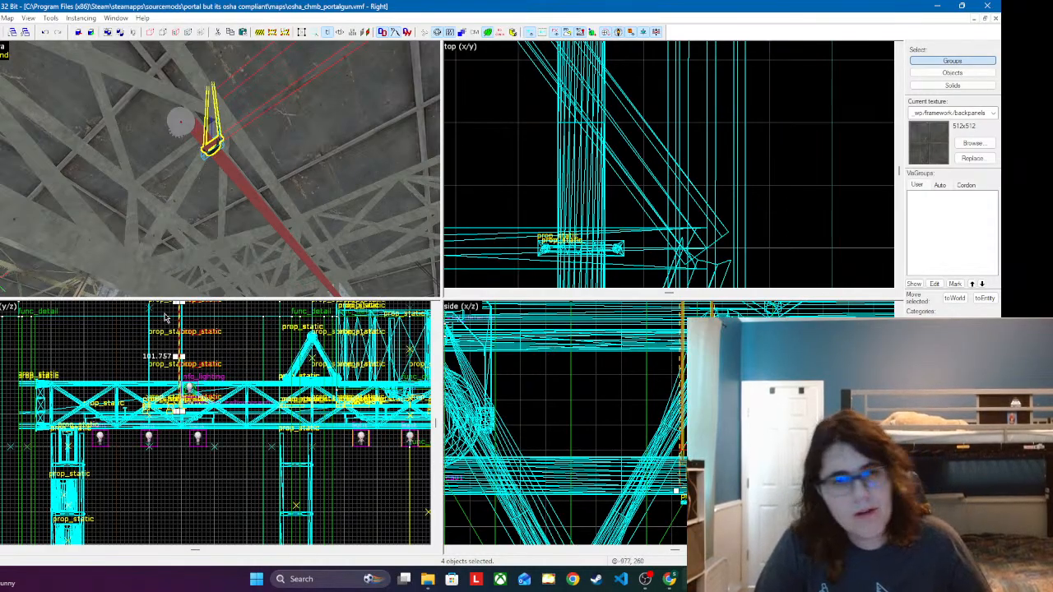
Step: Slide the raised hanger along the branch pipe closer to the end sprinkler and check the clamp's fit around the pipe
{"action": "scroll", "coordinate": [732, 255], "scroll_direction": "down", "scroll_amount": 5}
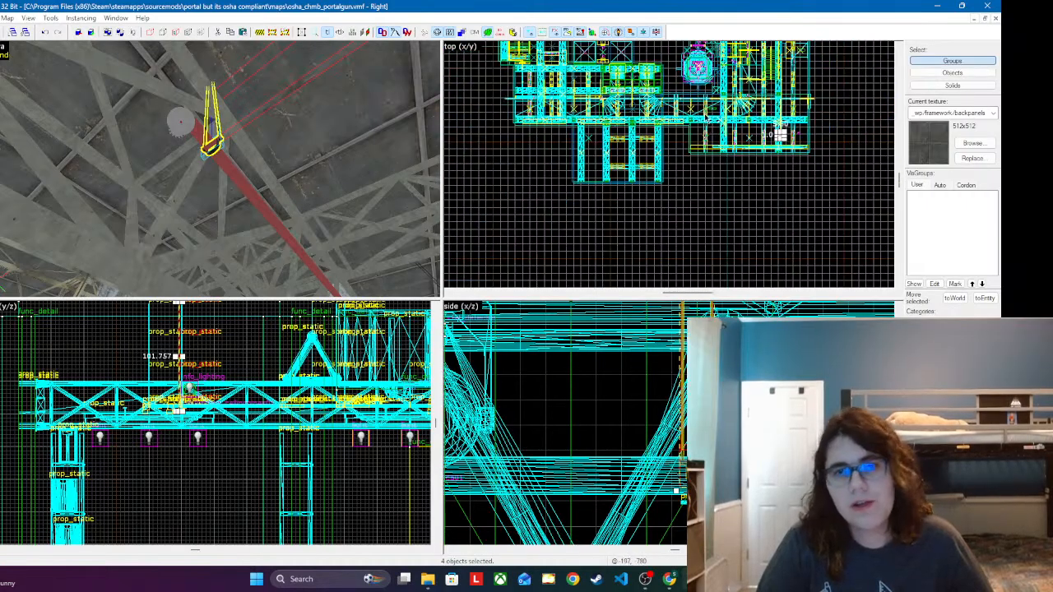
{"action": "scroll", "coordinate": [728, 175], "scroll_direction": "up", "scroll_amount": 6}
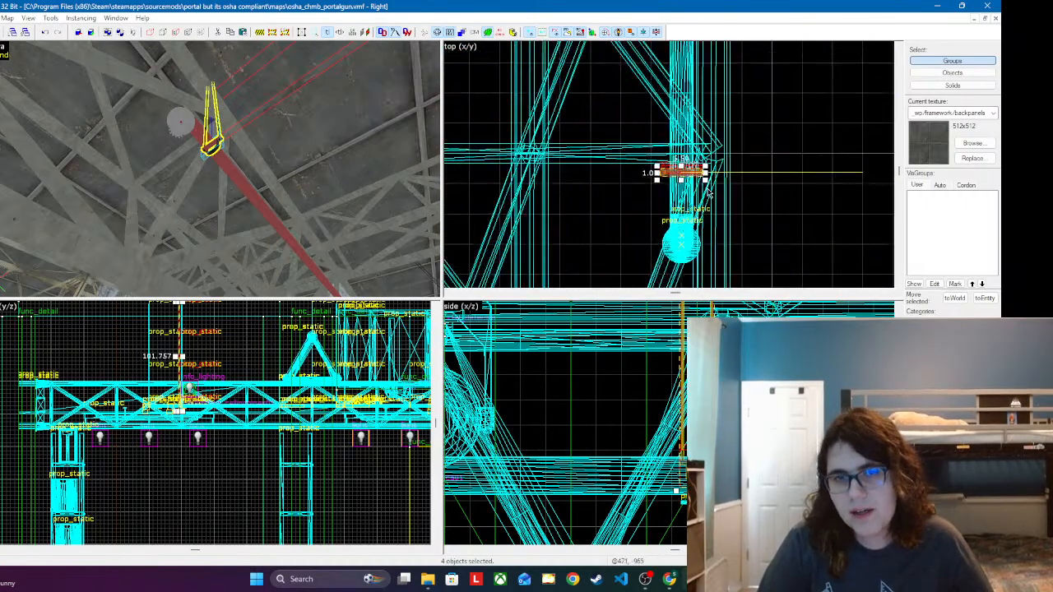
{"action": "key", "text": "z"}
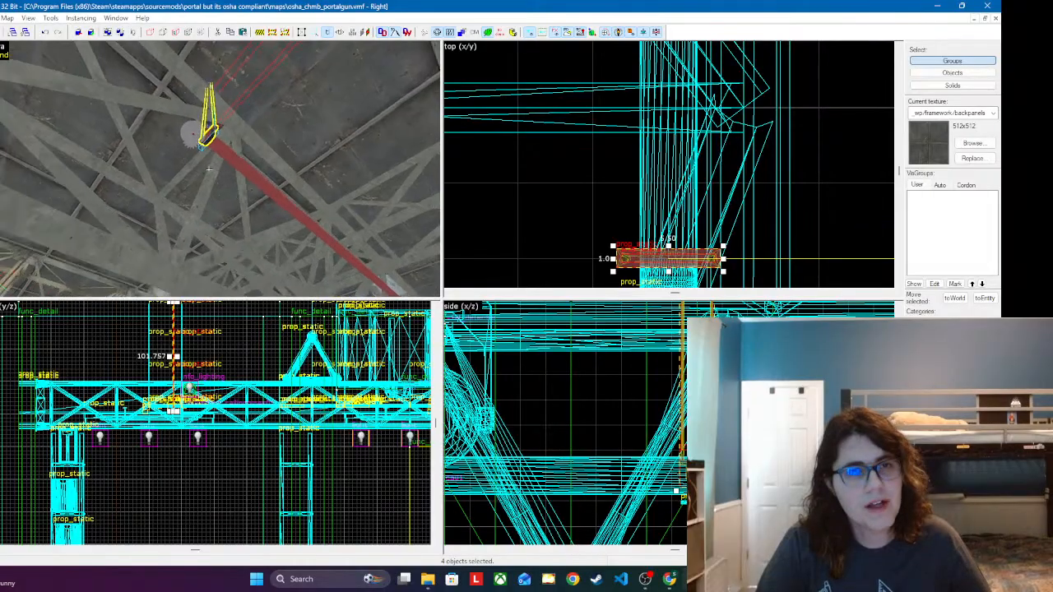
{"action": "key", "text": "w"}
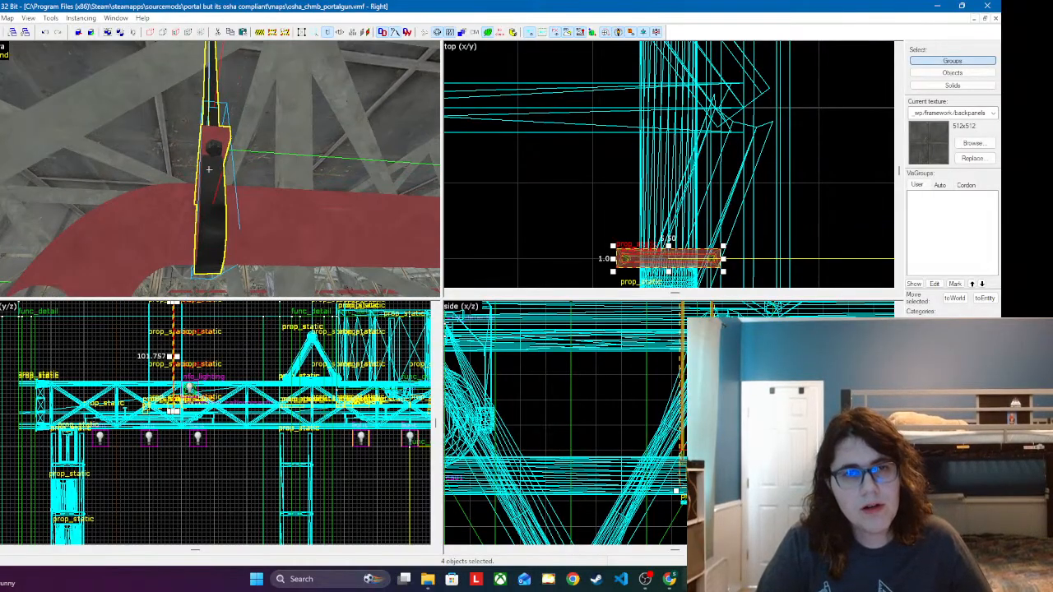
Step: Paste the hanger assembly on the red branch pipe between its sprinkler and the junction with the main pipe
{"action": "key", "text": "s"}
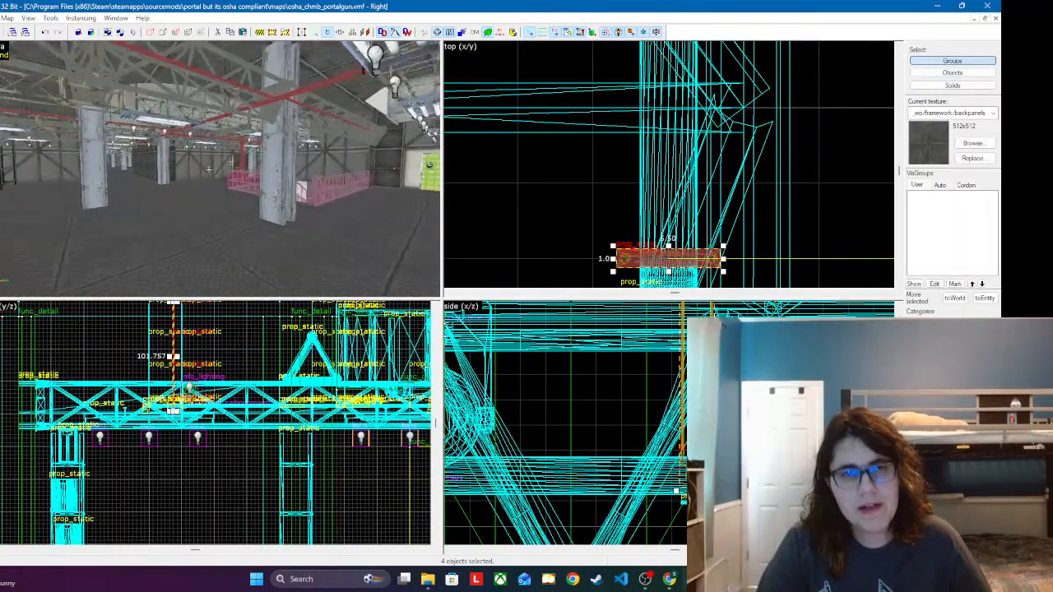
{"action": "key", "text": "w"}
{"action": "key", "text": "w"}
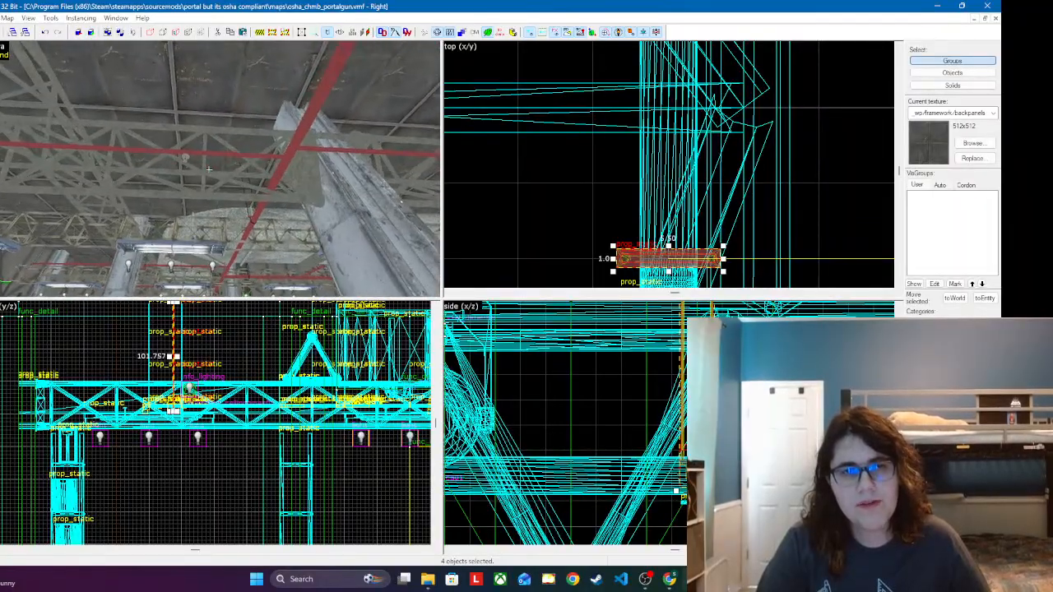
{"action": "key", "text": "ctrl+v"}
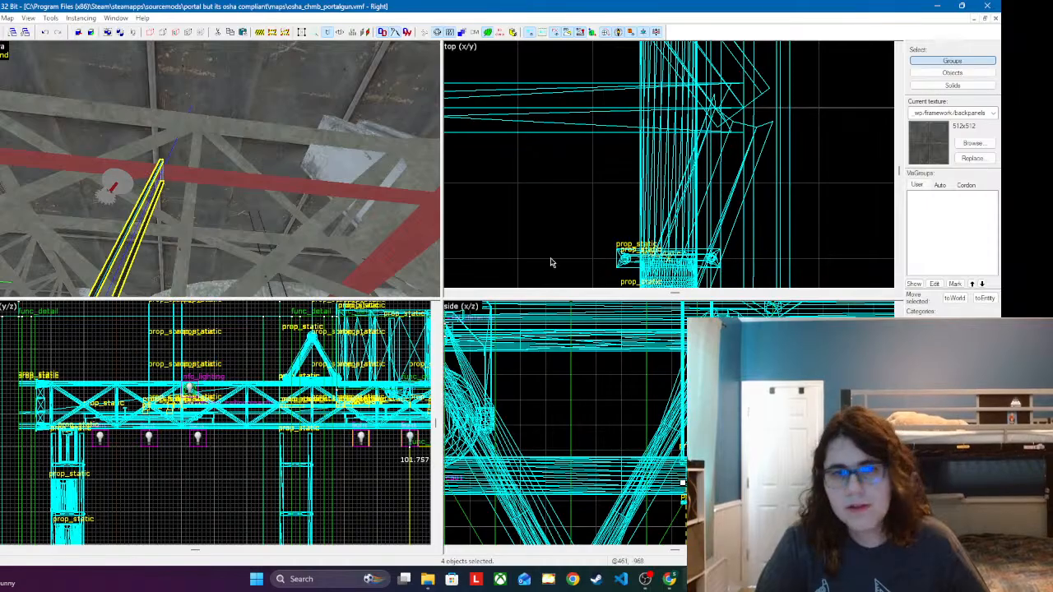
Step: Raise the hanger near the pipe junction so its clamp sits around the branch pipe beside the sprinkler
{"action": "scroll", "coordinate": [576, 403], "scroll_direction": "down", "scroll_amount": 10}
{"action": "scroll", "coordinate": [585, 403], "scroll_direction": "up", "scroll_amount": 3}
{"action": "scroll", "coordinate": [585, 403], "scroll_direction": "up", "scroll_amount": 4}
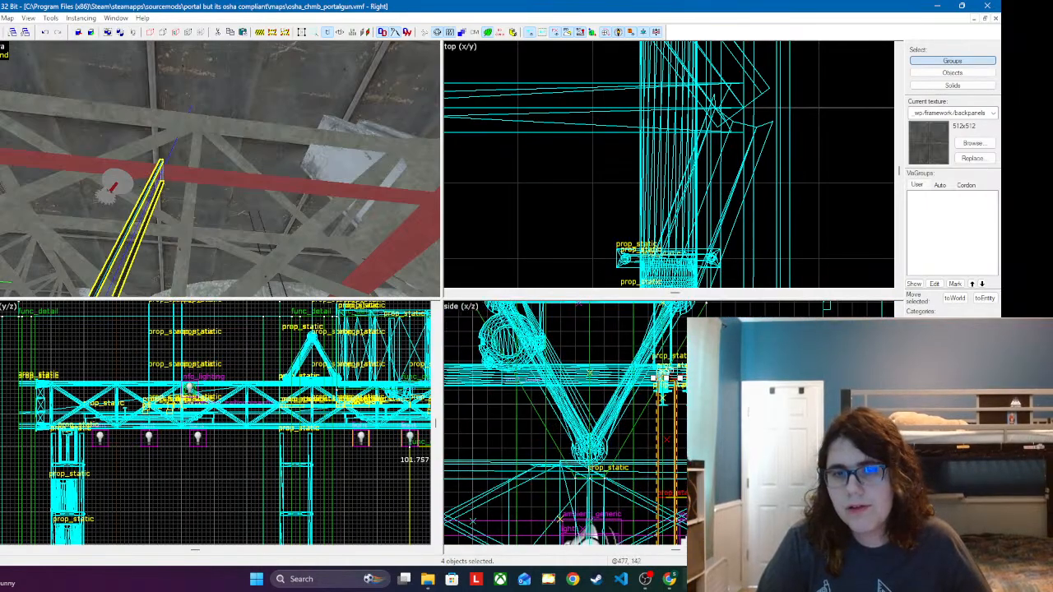
{"action": "left_click_drag", "start_coordinate": [671, 470], "coordinate": [663, 197]}
{"action": "left_click_drag", "start_coordinate": [660, 425], "coordinate": [662, 367]}
Step: Paste another hanger assembly on the red branch pipe beside the slatted ceiling vent, before the end sprinkler
{"action": "key", "text": "z"}
{"action": "key", "text": "s"}
{"action": "key", "text": "w"}
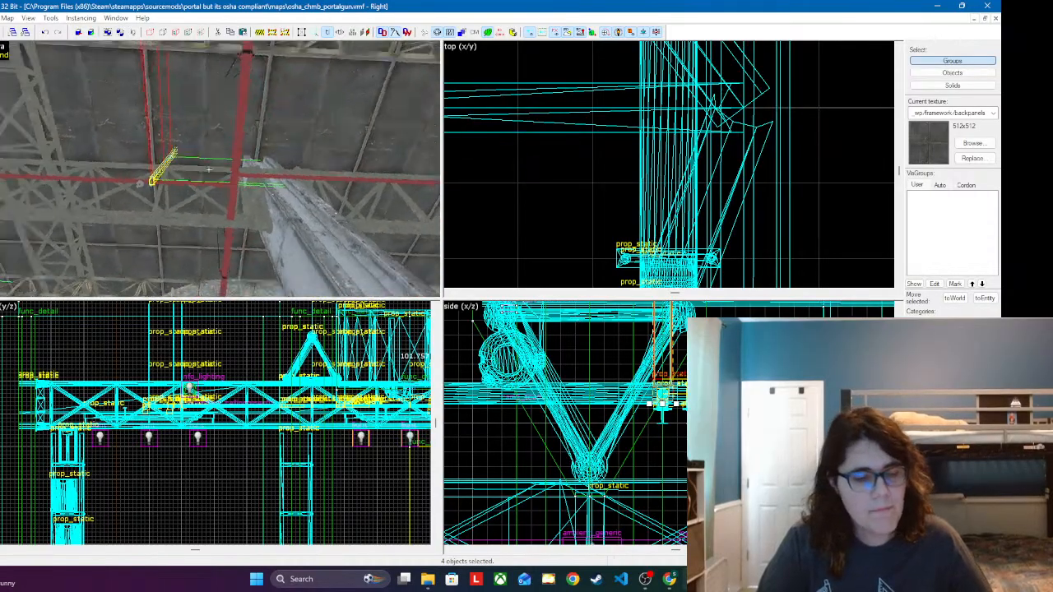
{"action": "key", "text": "d"}
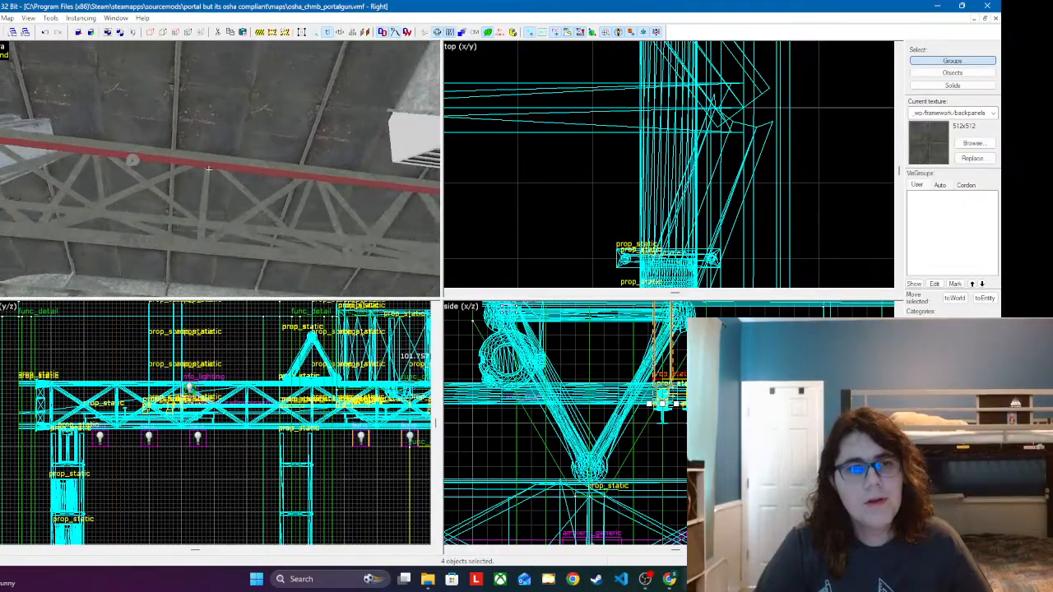
{"action": "key", "text": "z"}
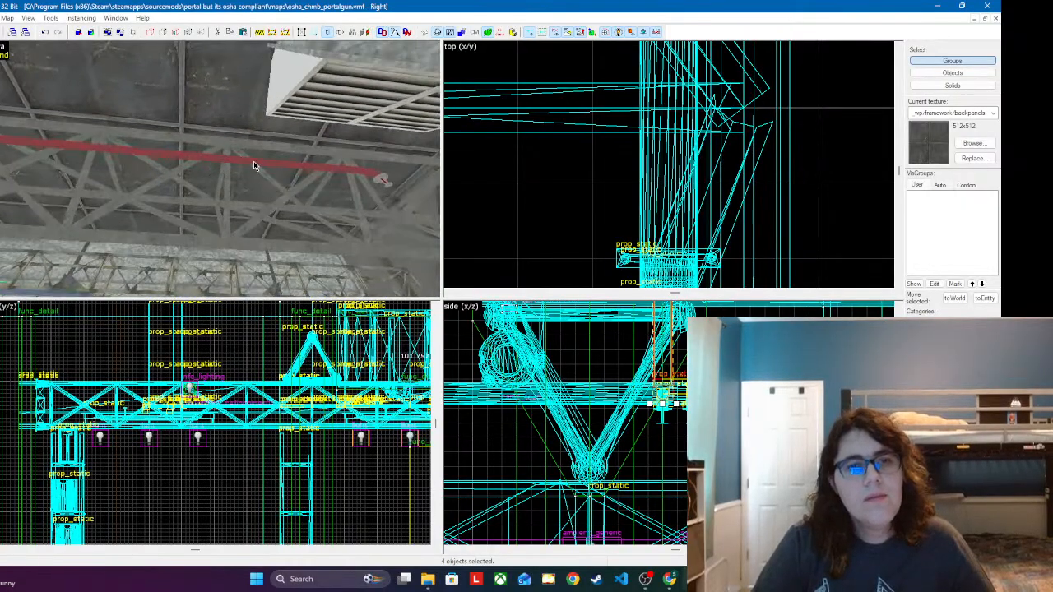
{"action": "left_click", "coordinate": [256, 164]}
Step: Raise the hanger beside the ceiling vent so its clamp wraps the red branch pipe
{"action": "scroll", "coordinate": [656, 361], "scroll_direction": "down", "scroll_amount": 4}
{"action": "scroll", "coordinate": [662, 362], "scroll_direction": "up", "scroll_amount": 8}
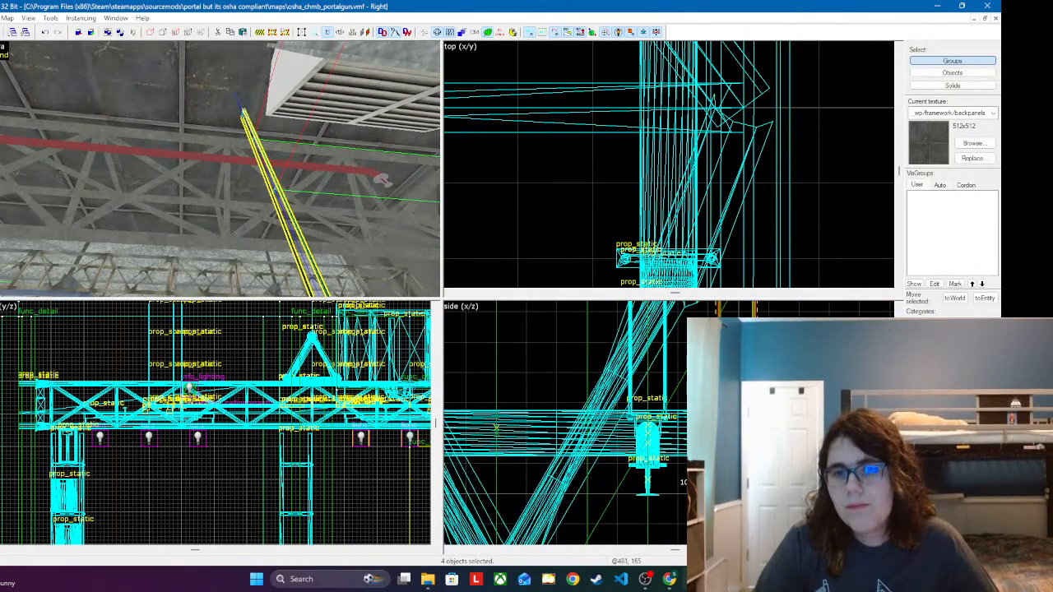
{"action": "left_click_drag", "start_coordinate": [750, 483], "coordinate": [693, 483]}
{"action": "key", "text": "ctrl+z"}
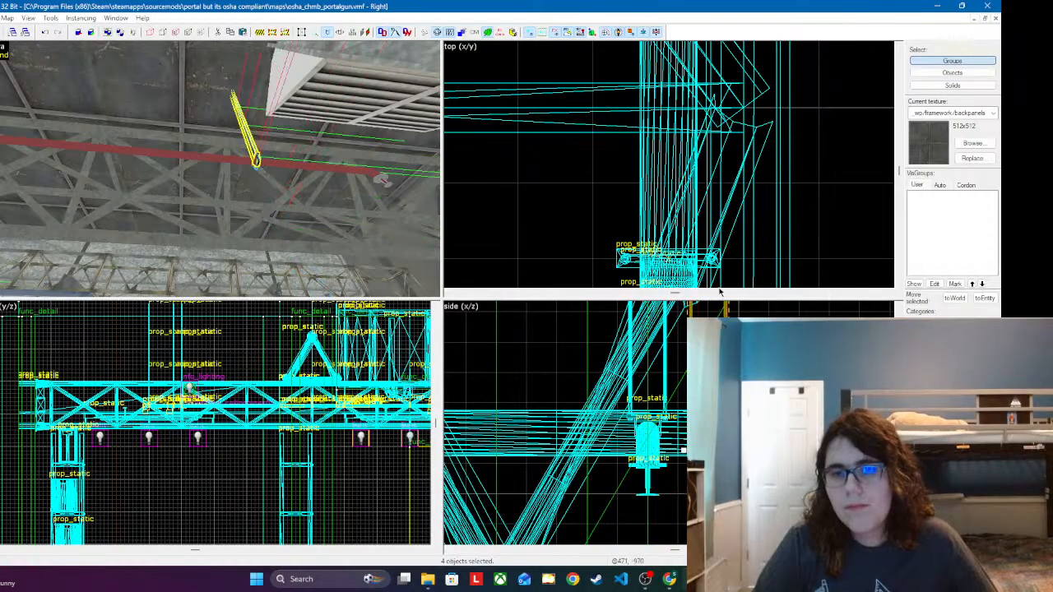
Step: Paste another hanger assembly farther back along the same red pipe, between the steel column and the ceiling vent
{"action": "key", "text": "z"}
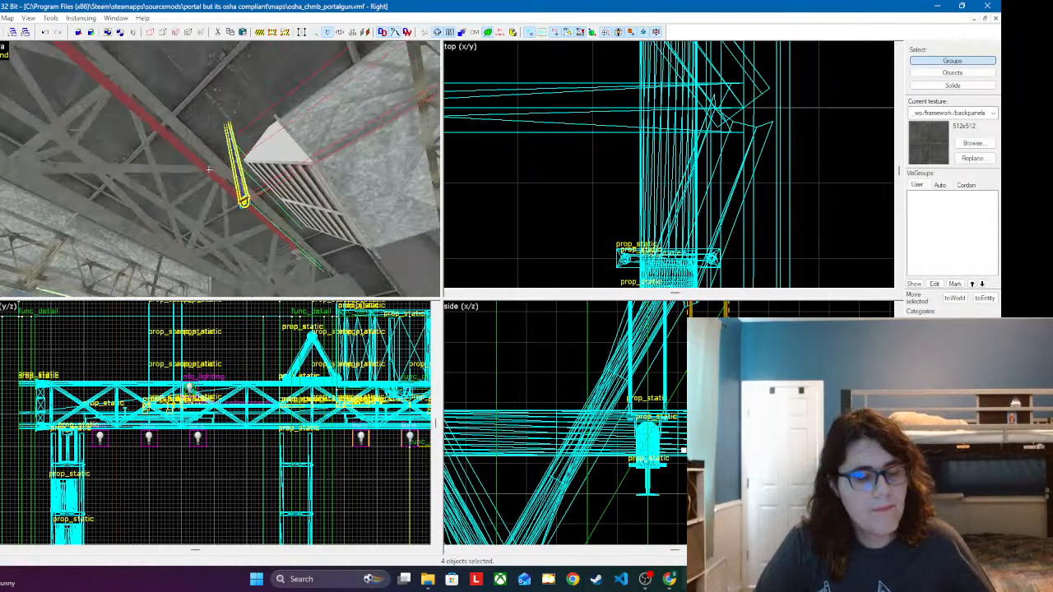
{"action": "key", "text": "w"}
{"action": "key", "text": "w"}
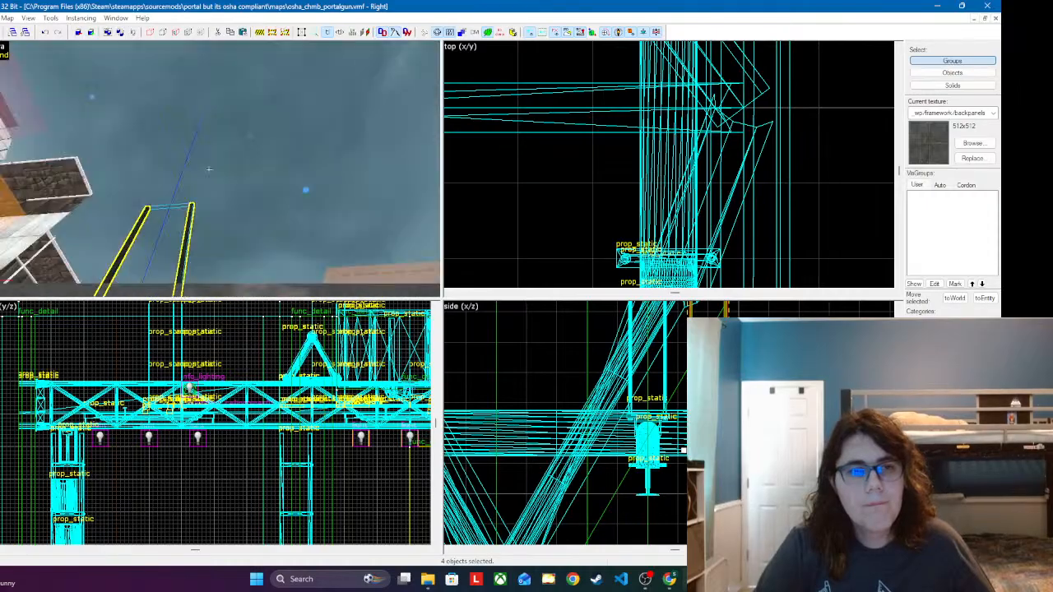
{"action": "key", "text": "s"}
{"action": "key", "text": "s"}
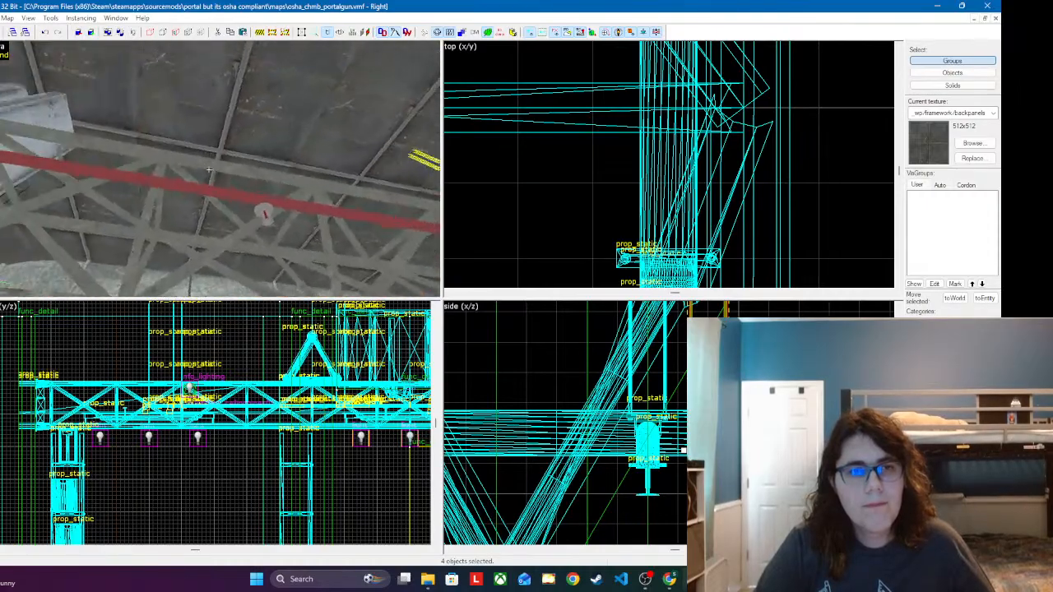
{"action": "key", "text": "w"}
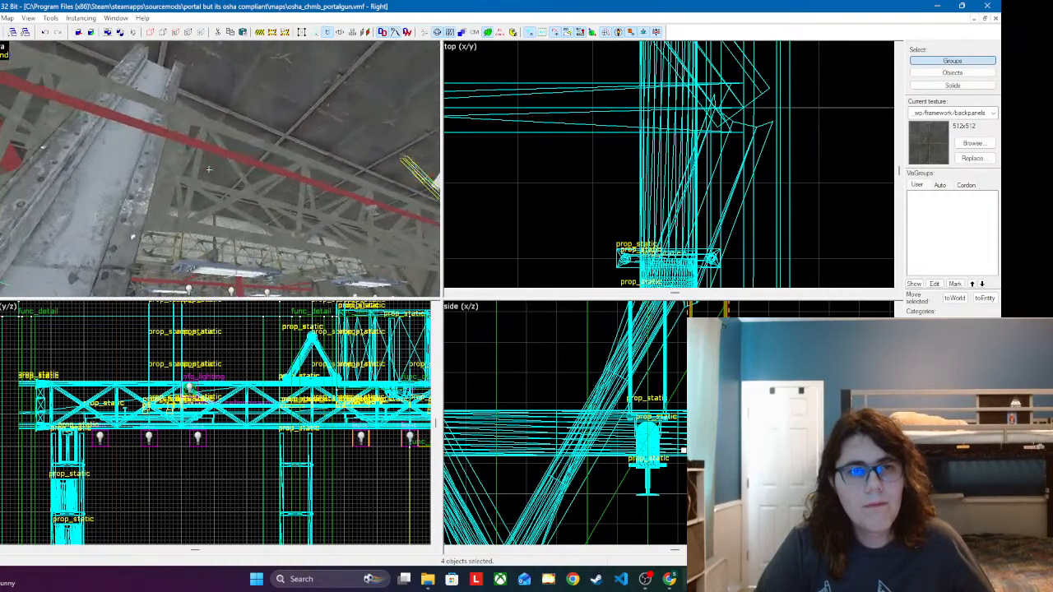
{"action": "key", "text": "z"}
{"action": "left_click", "coordinate": [220, 176]}
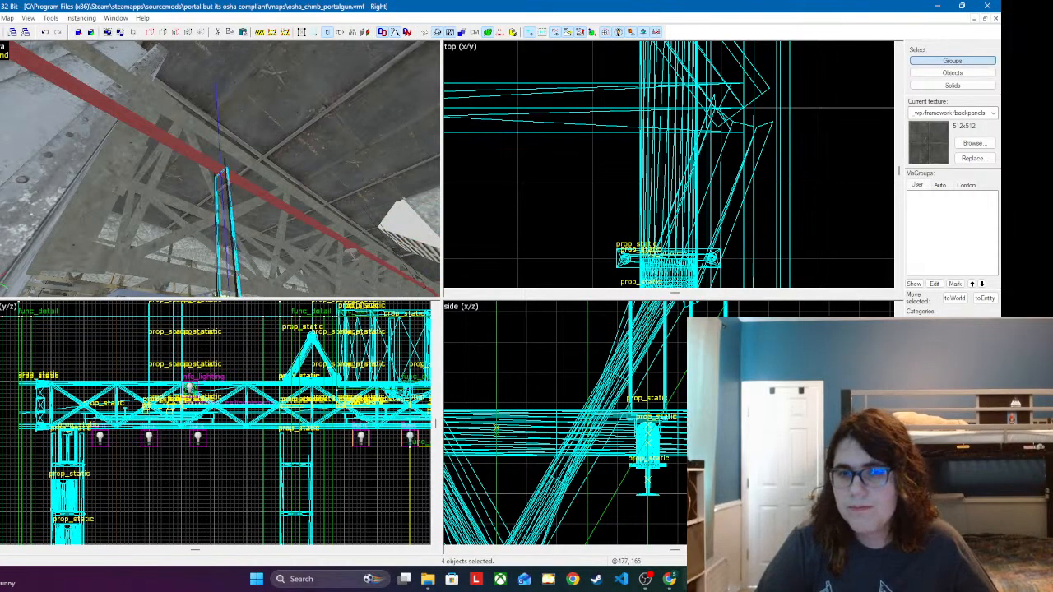
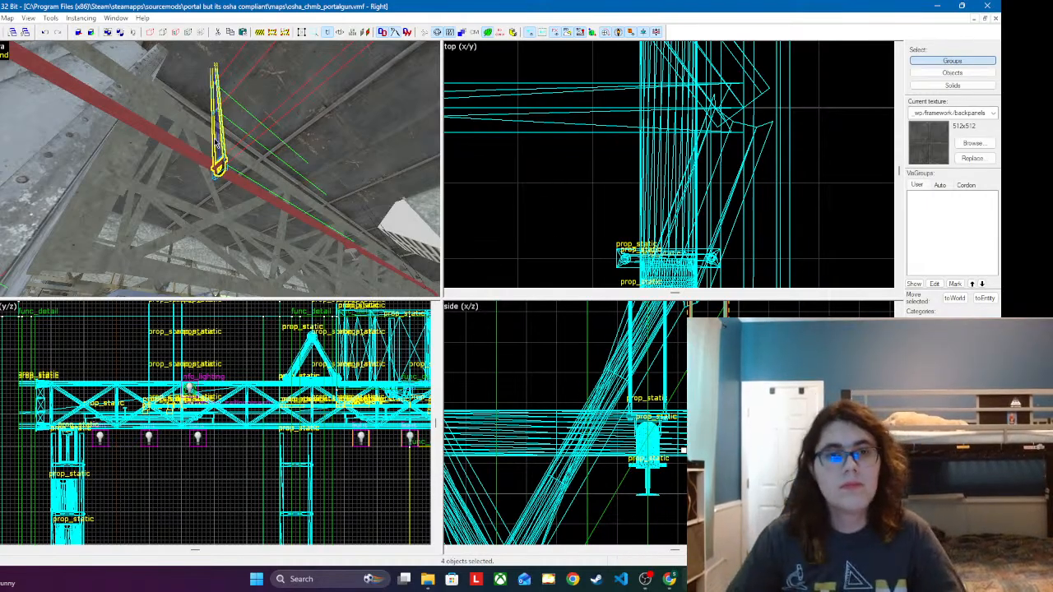
Step: Select only the clamp and long cables of the existing hanger on the red pipe beneath the ceiling duct
{"action": "key", "text": "z"}
{"action": "key", "text": "s"}
{"action": "key", "text": "d"}
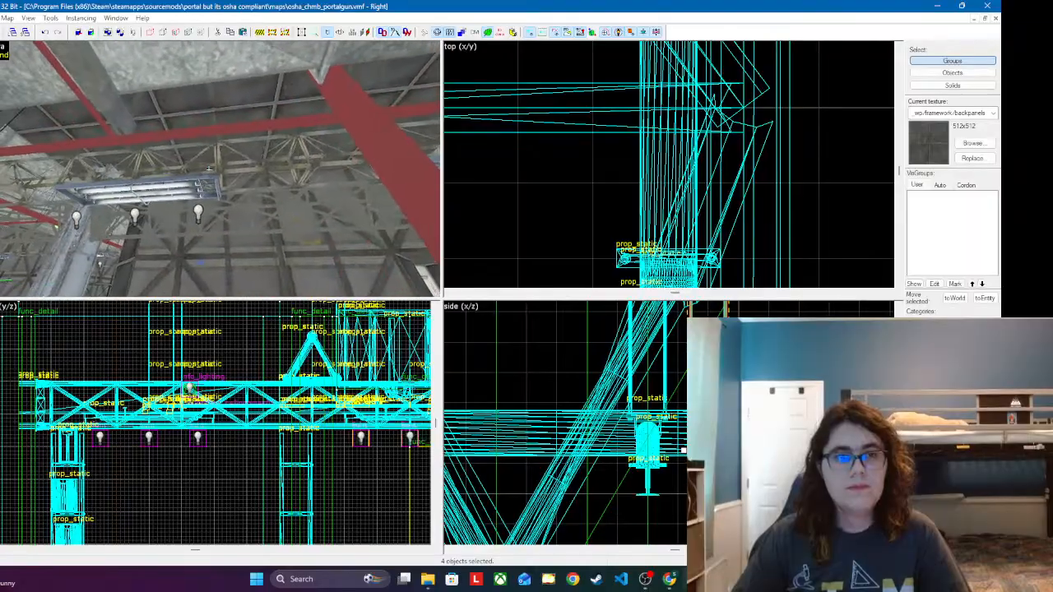
{"action": "key", "text": "w"}
{"action": "key", "text": "w"}
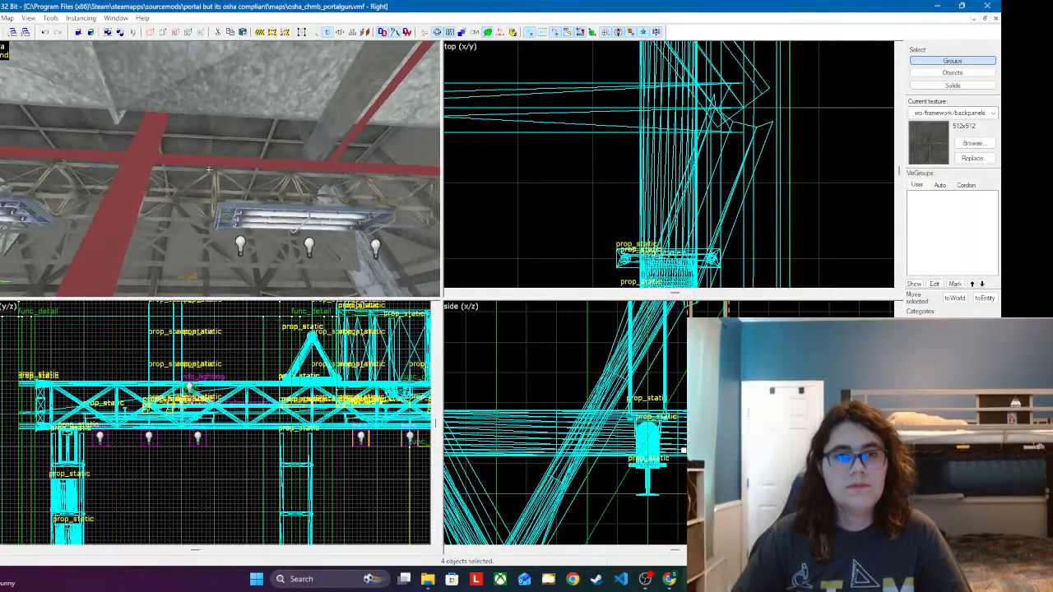
{"action": "key", "text": "w"}
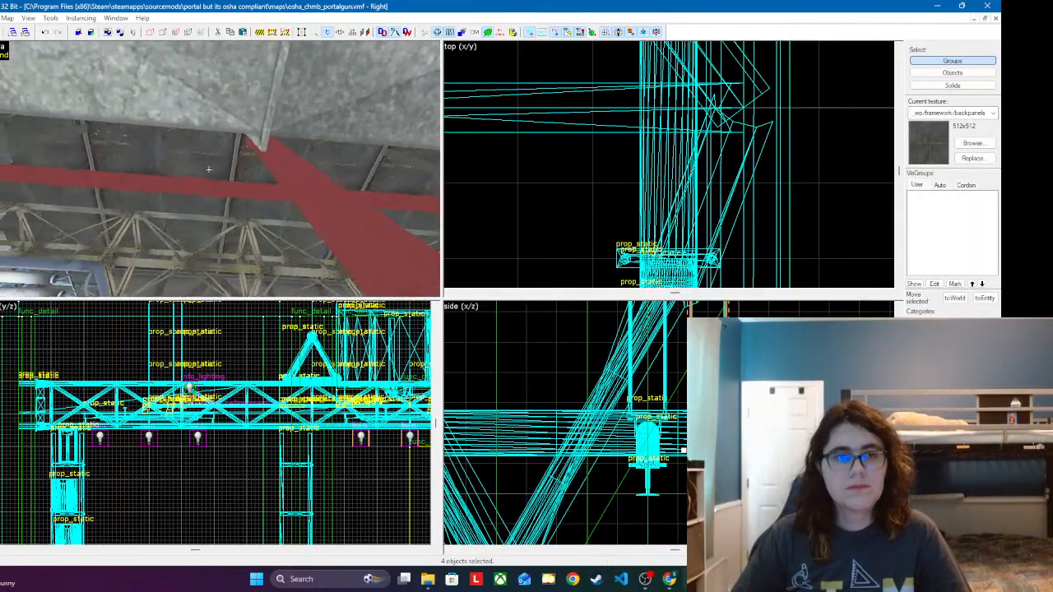
{"action": "key", "text": "w"}
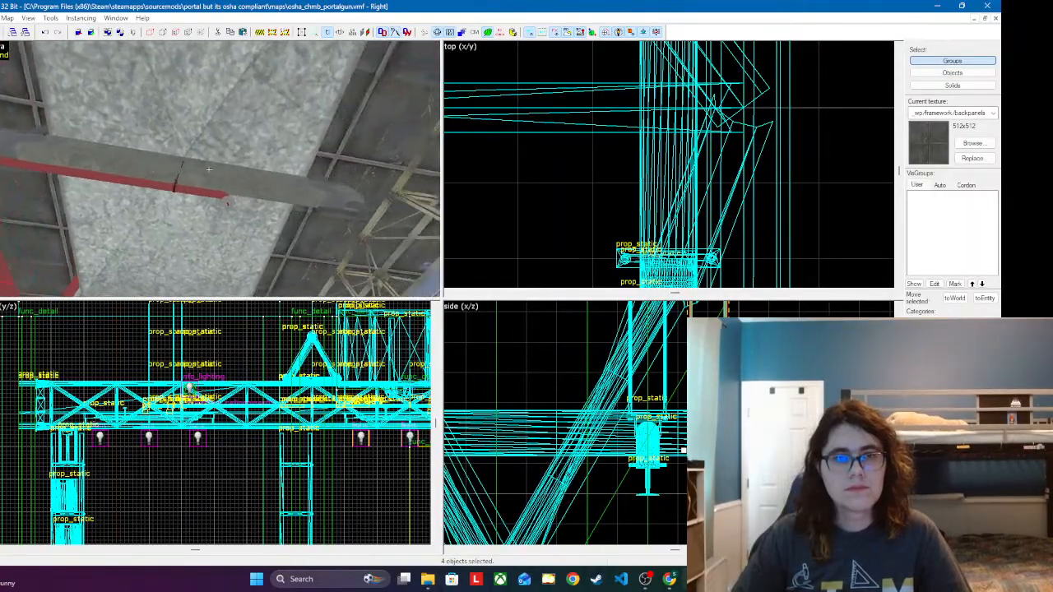
{"action": "key", "text": "w"}
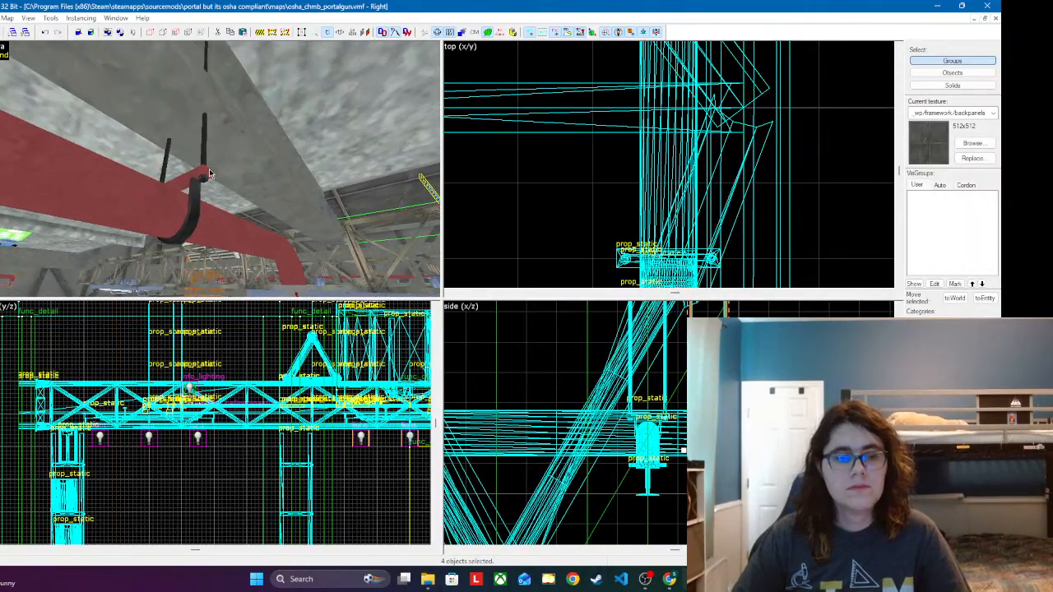
{"action": "key", "text": "z"}
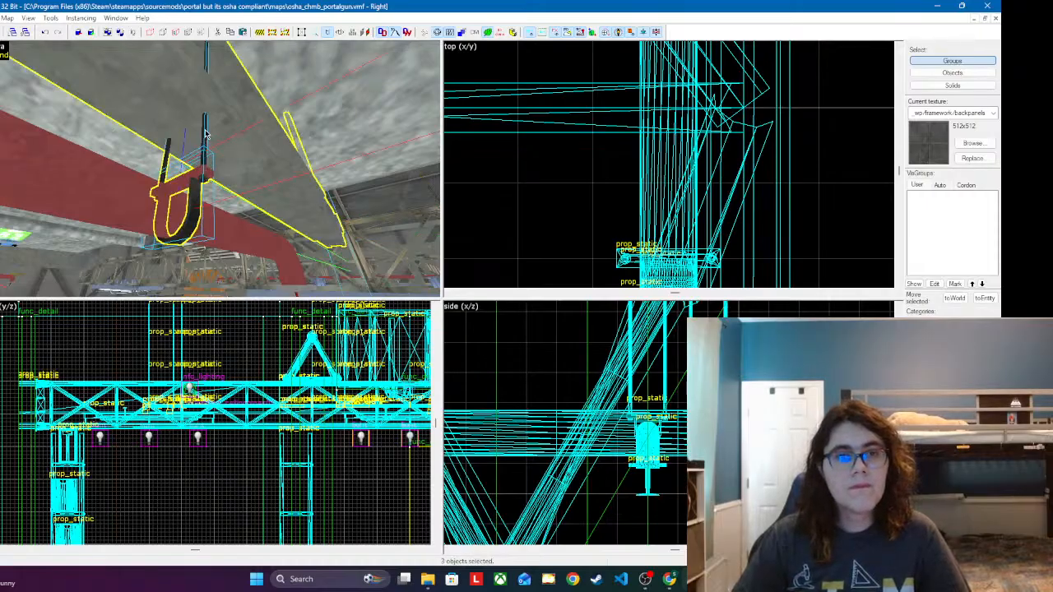
{"action": "left_click", "coordinate": [244, 131], "text": "ctrl"}
{"action": "key", "text": "z"}
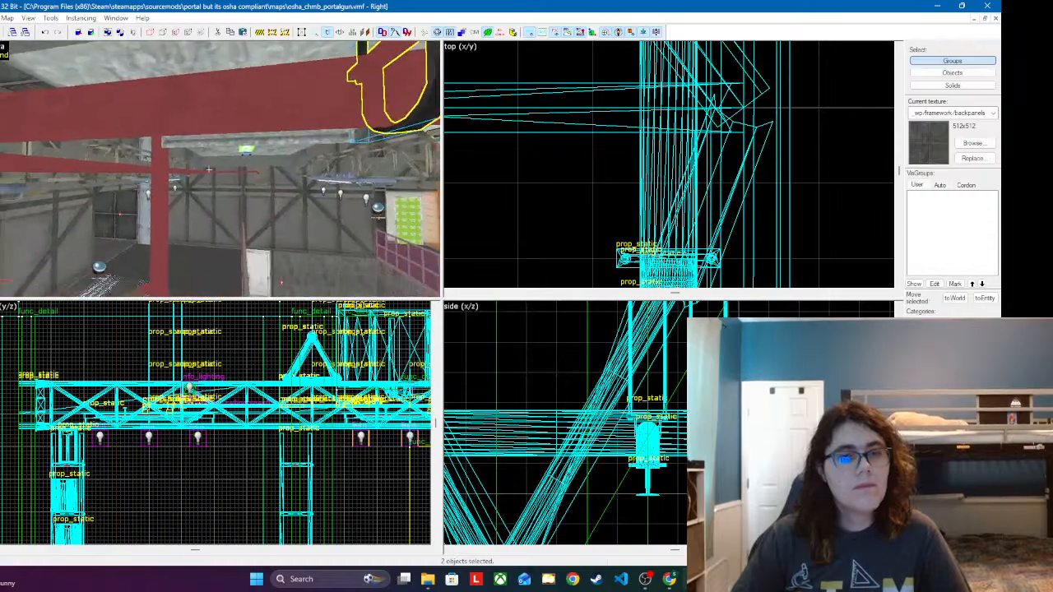
Step: Paste the long-cable hanger beneath the ceiling duct and fit its clamp around the red pipe just before the sprinkler elbow
{"action": "key", "text": "w"}
{"action": "key", "text": "z"}
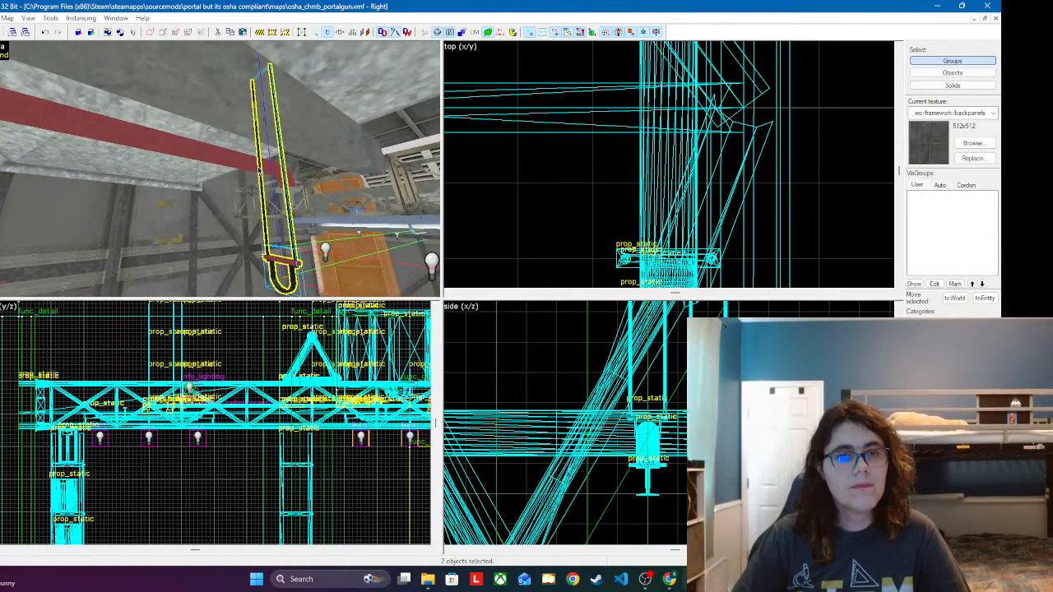
{"action": "scroll", "coordinate": [468, 438], "scroll_direction": "down", "scroll_amount": 5}
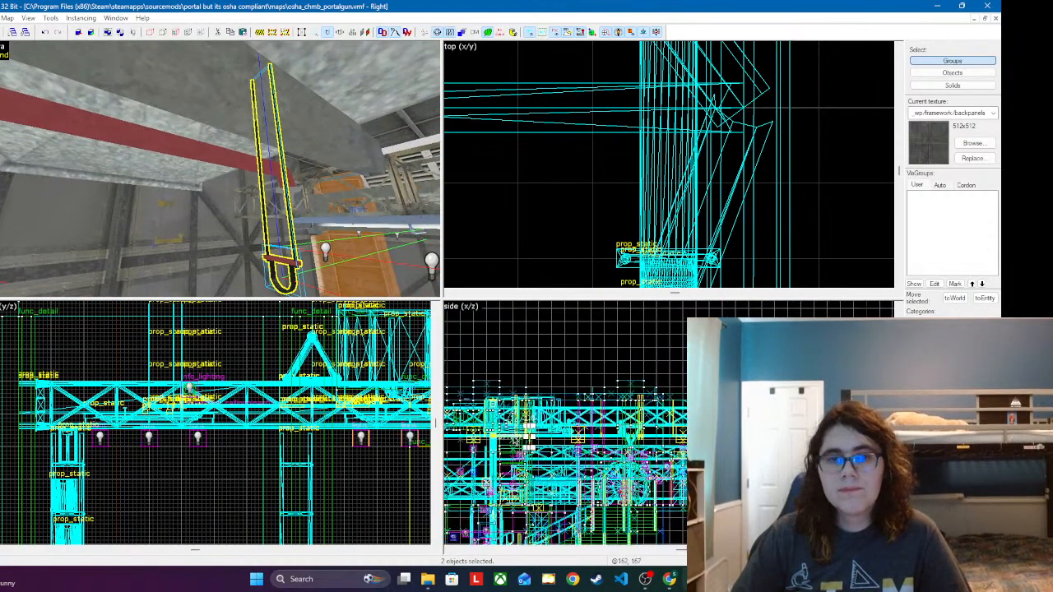
{"action": "scroll", "coordinate": [524, 450], "scroll_direction": "up", "scroll_amount": 5}
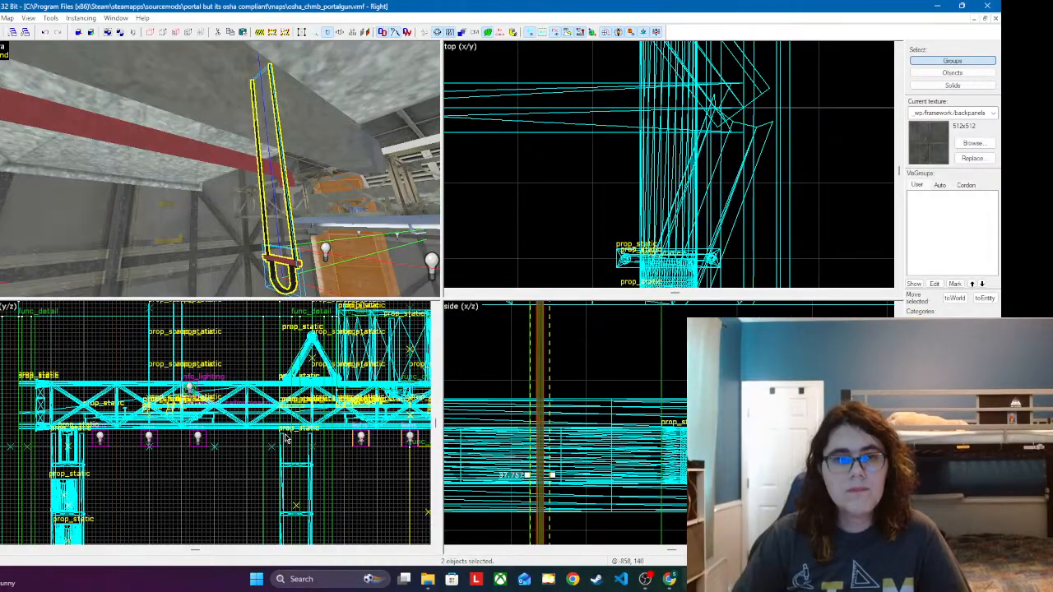
{"action": "scroll", "coordinate": [286, 439], "scroll_direction": "down", "scroll_amount": 3}
{"action": "scroll", "coordinate": [397, 482], "scroll_direction": "up", "scroll_amount": 6}
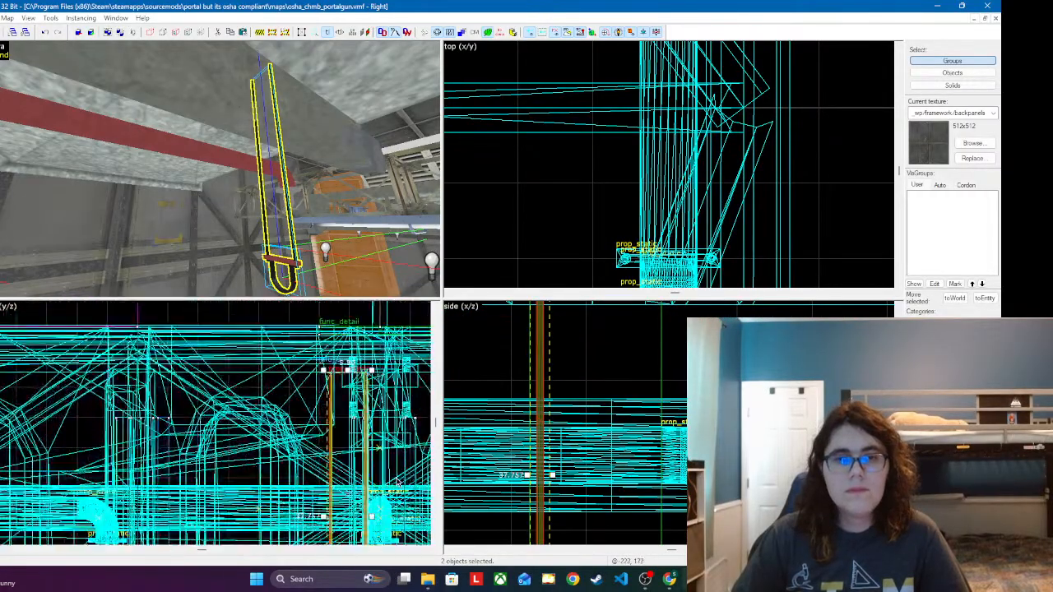
{"action": "scroll", "coordinate": [398, 482], "scroll_direction": "down", "scroll_amount": 2}
{"action": "scroll", "coordinate": [240, 386], "scroll_direction": "up", "scroll_amount": 5}
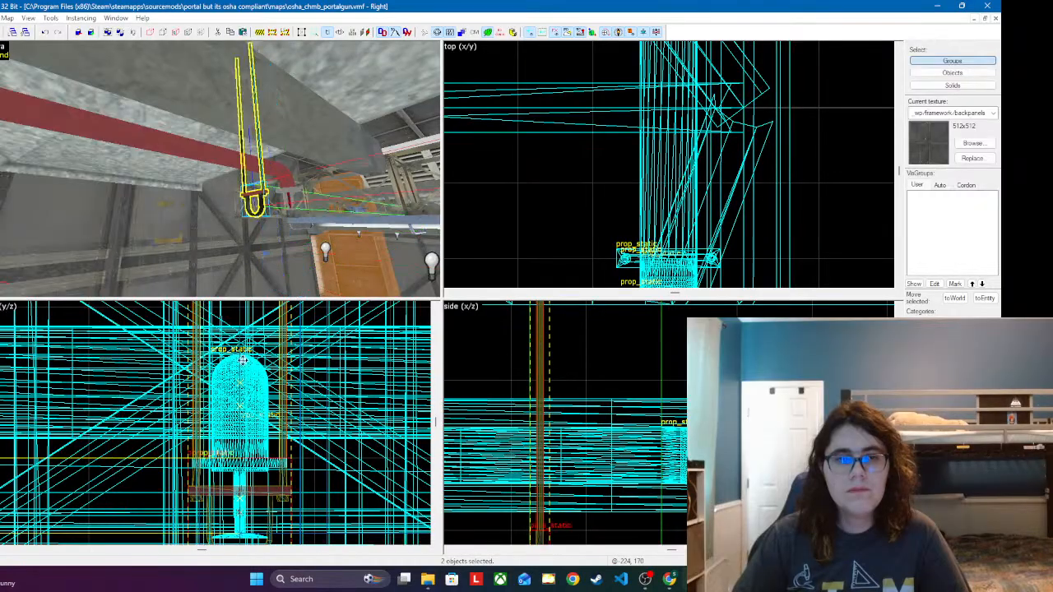
{"action": "left_click", "coordinate": [243, 361]}
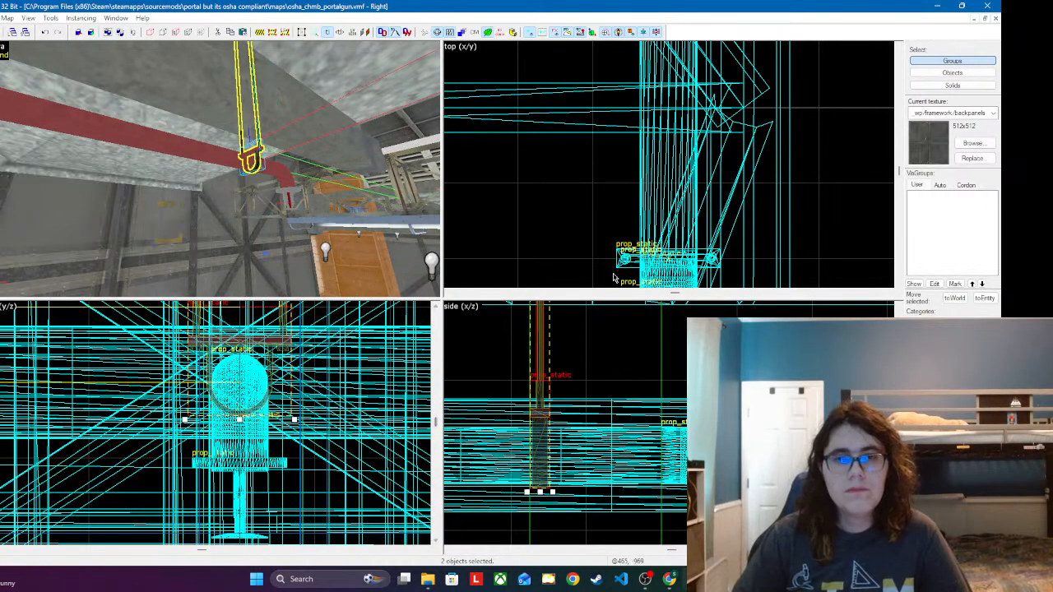
{"action": "left_click_drag", "start_coordinate": [543, 424], "coordinate": [663, 425]}
Step: Paste another long-cable hanger at the end sprinkler of the red pipe in the stairwell with the danger signs
{"action": "key", "text": "w"}
{"action": "key", "text": "d"}
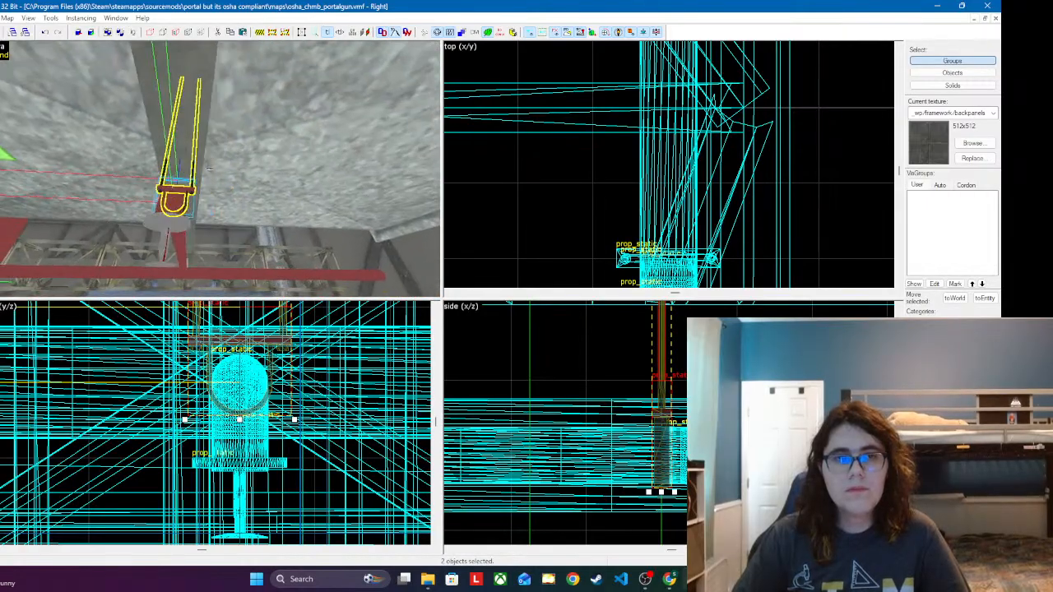
{"action": "key", "text": "w"}
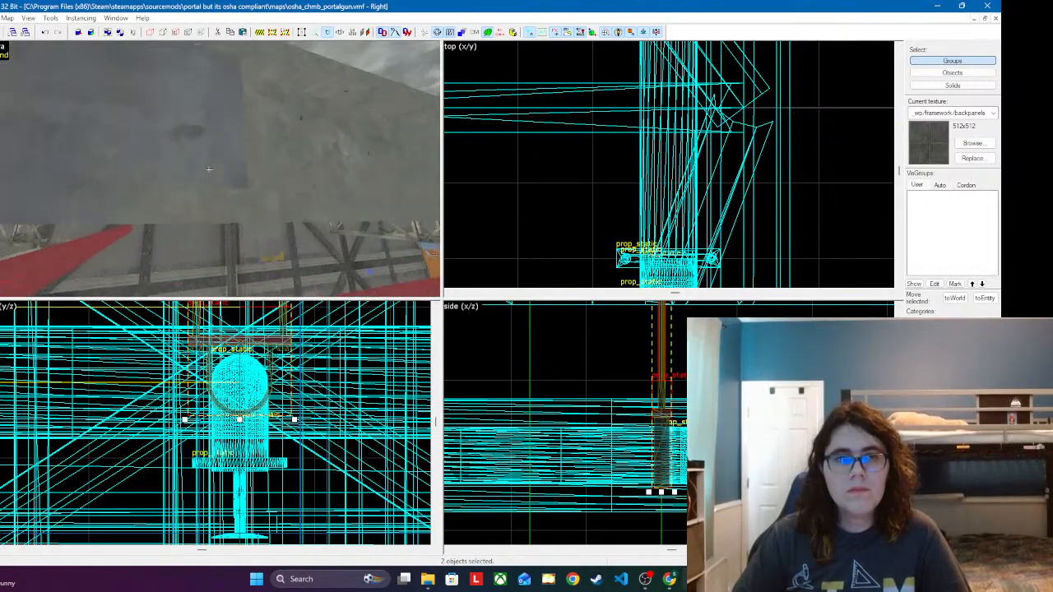
{"action": "key", "text": "w"}
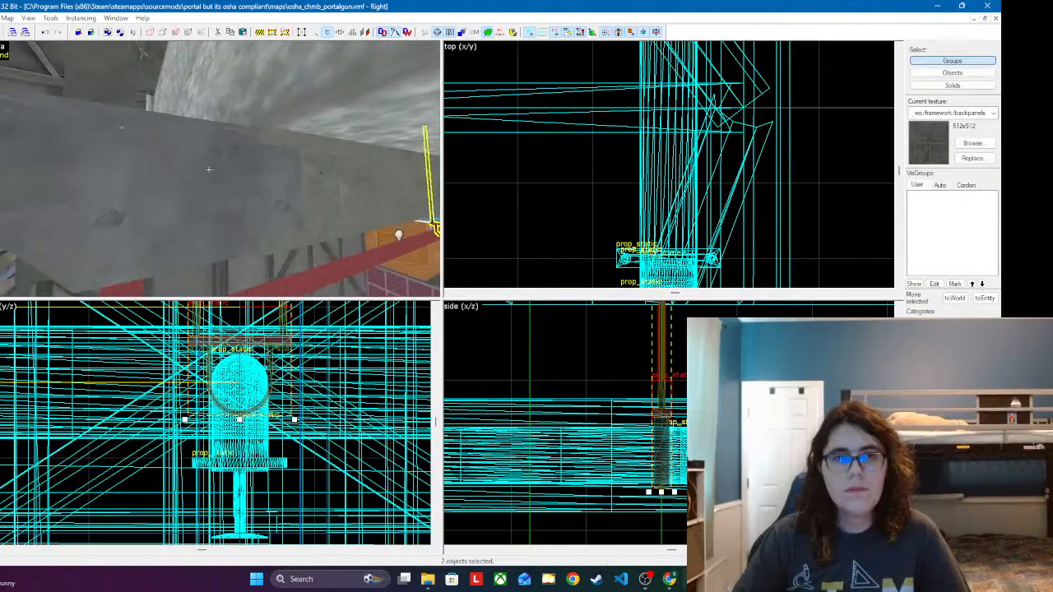
{"action": "key", "text": "s"}
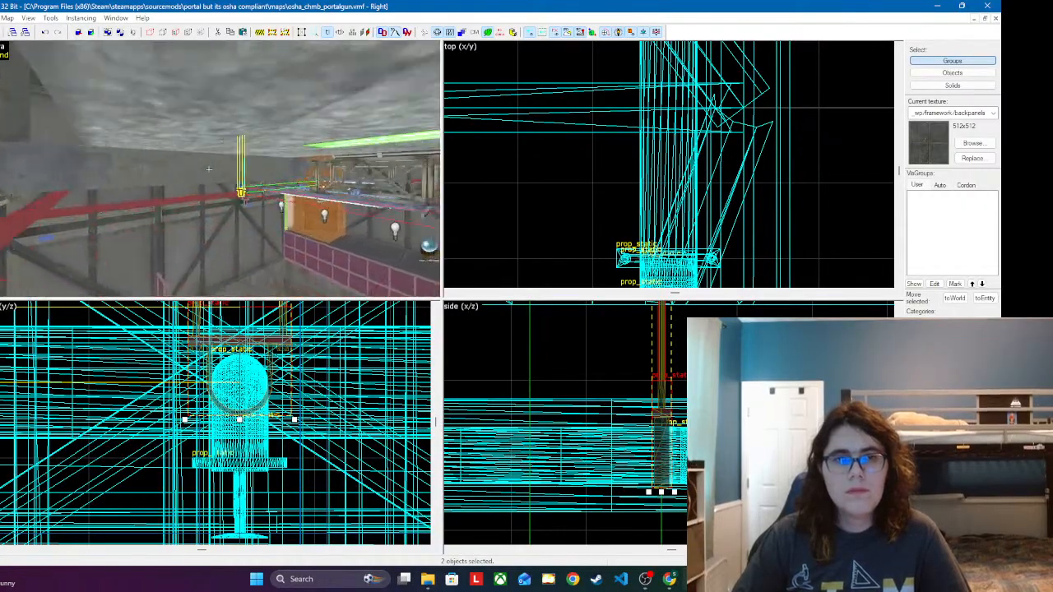
{"action": "key", "text": "w"}
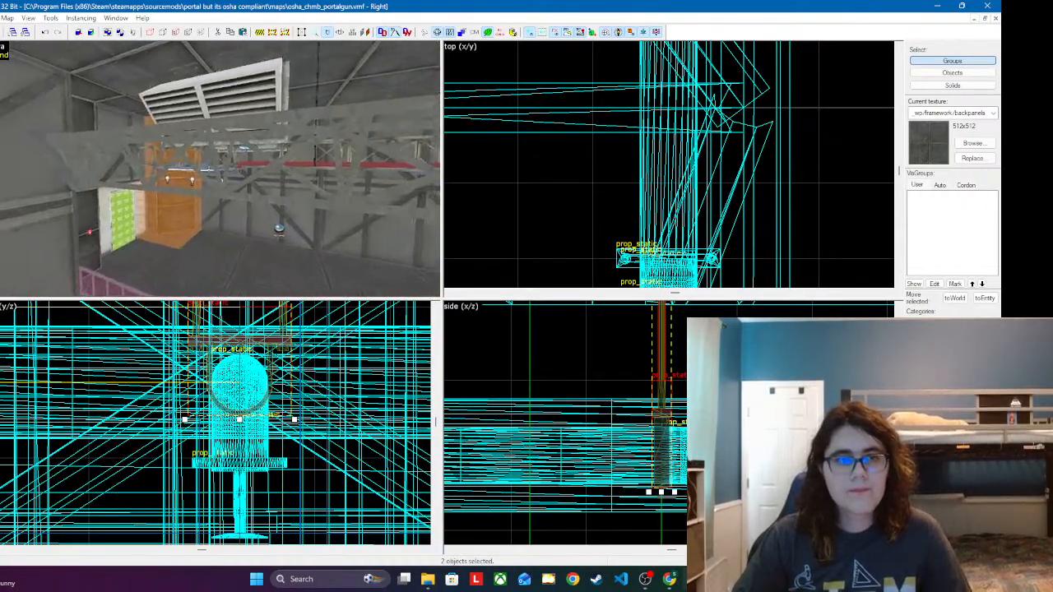
{"action": "key", "text": "w"}
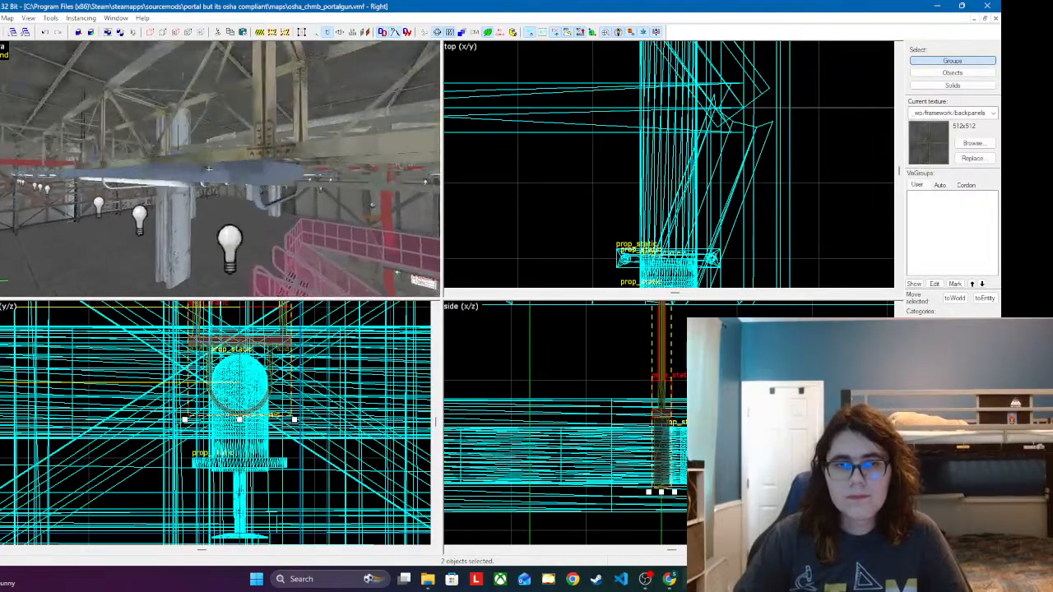
{"action": "key", "text": "w"}
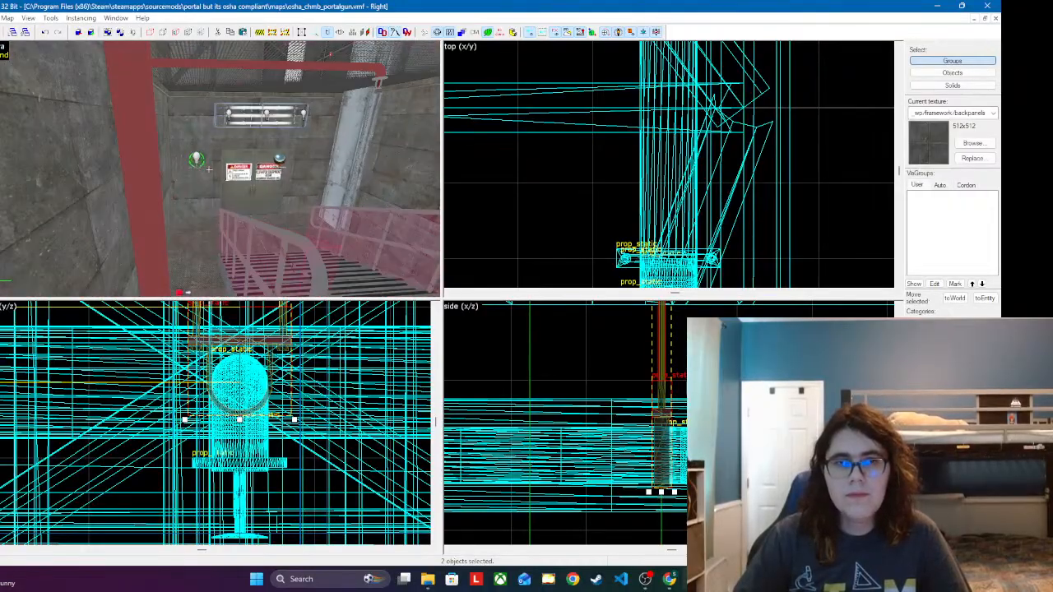
{"action": "key", "text": "w"}
{"action": "key", "text": "z"}
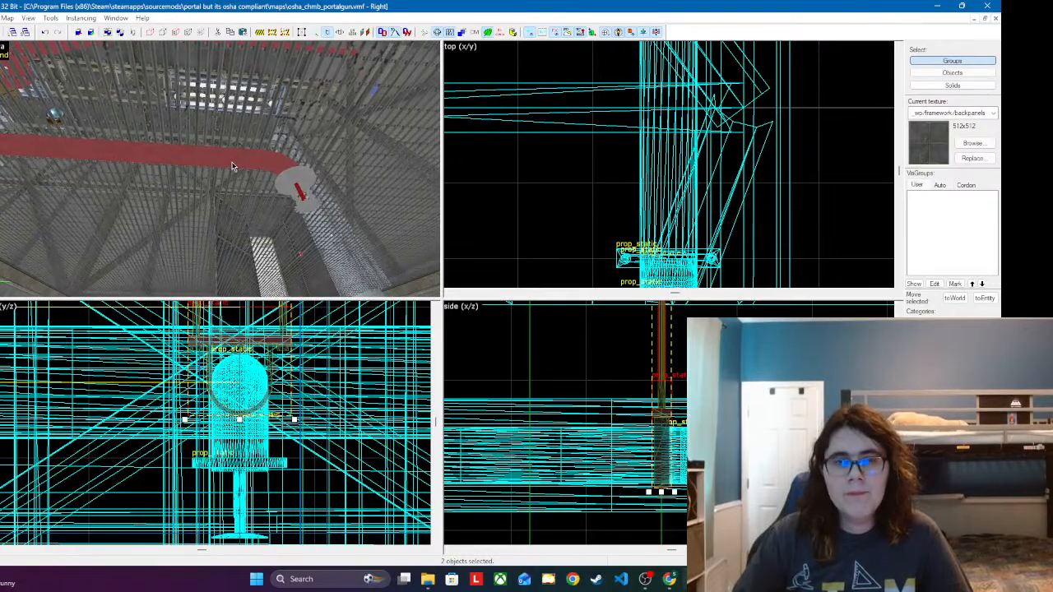
{"action": "key", "text": "z"}
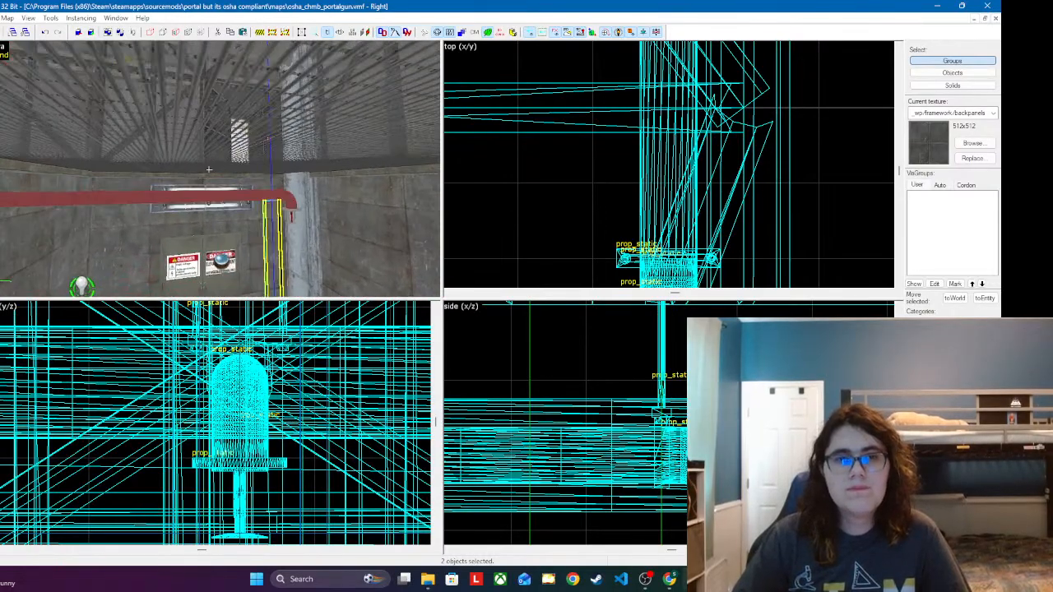
Step: Rotate the stairwell hanger 90 degrees and centre it across the red pipe just before the sprinkler elbow
{"action": "key", "text": "a"}
{"action": "scroll", "coordinate": [609, 265], "scroll_direction": "down", "scroll_amount": 5}
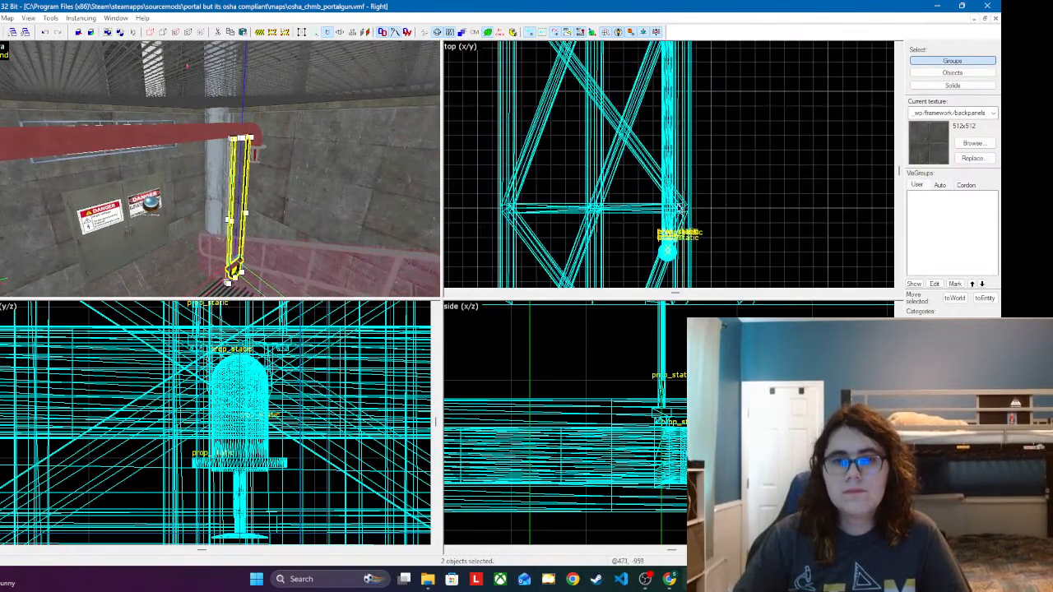
{"action": "scroll", "coordinate": [635, 251], "scroll_direction": "up", "scroll_amount": 8}
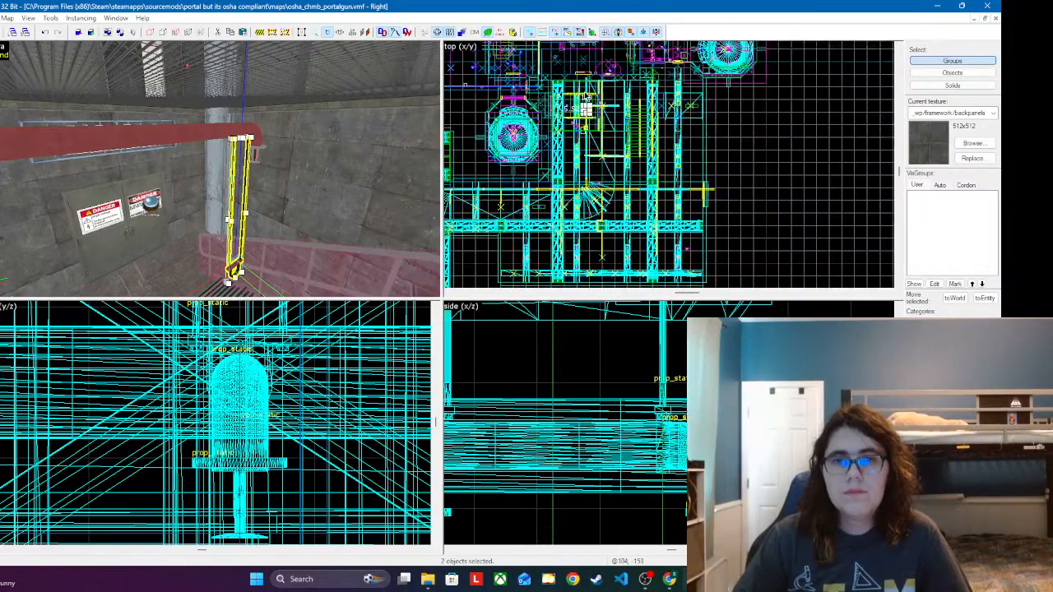
{"action": "scroll", "coordinate": [584, 121], "scroll_direction": "up", "scroll_amount": 2}
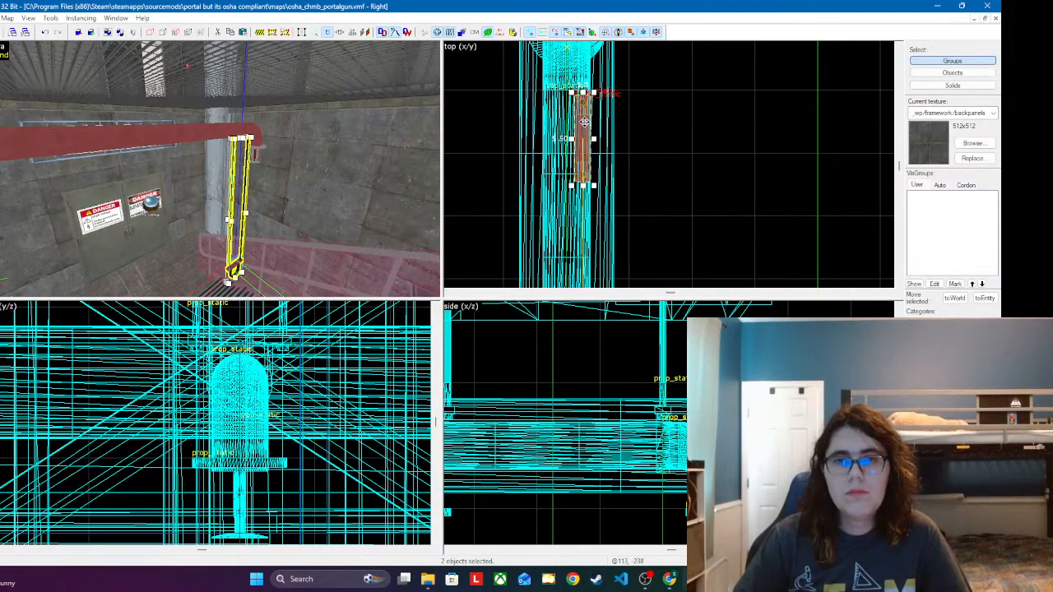
{"action": "left_click_drag", "start_coordinate": [590, 92], "coordinate": [566, 91]}
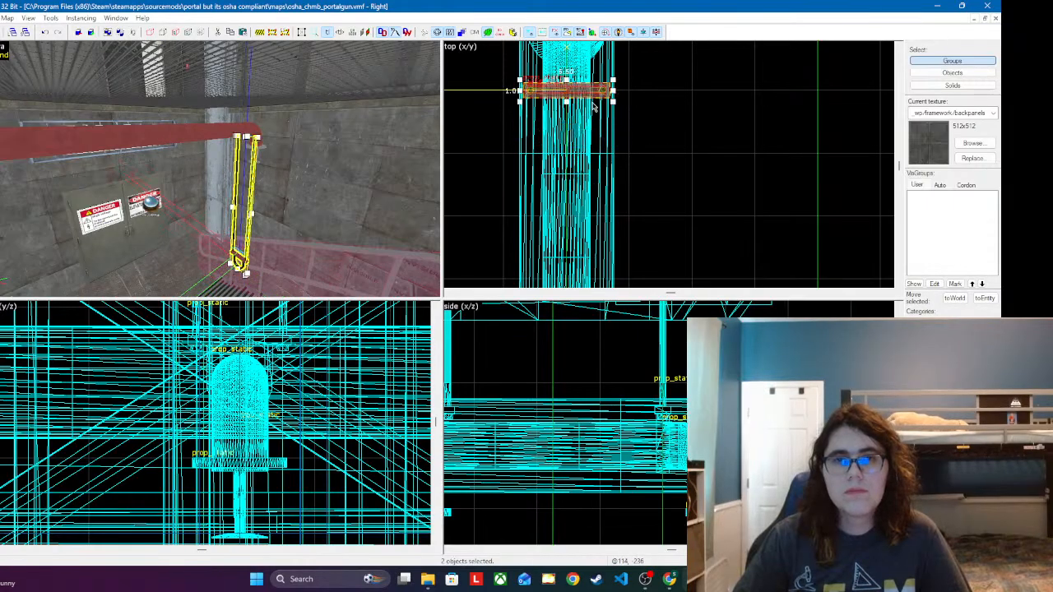
Step: Raise the stairwell hanger so its clamp wraps the red pipe, keeping it centred above the sprinkler
{"action": "scroll", "coordinate": [239, 427], "scroll_direction": "down", "scroll_amount": 6}
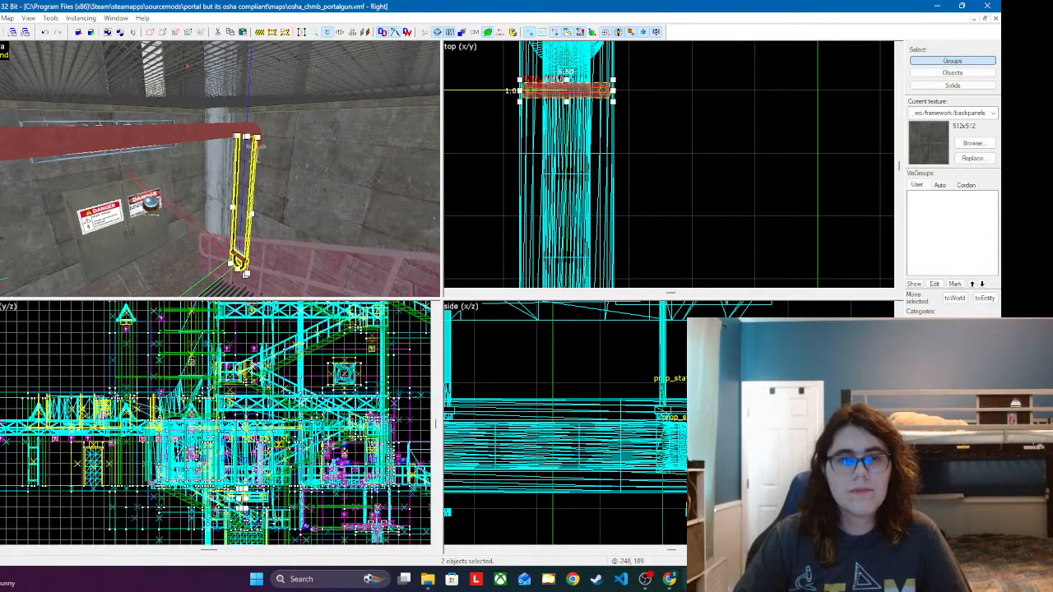
{"action": "scroll", "coordinate": [260, 500], "scroll_direction": "up", "scroll_amount": 8}
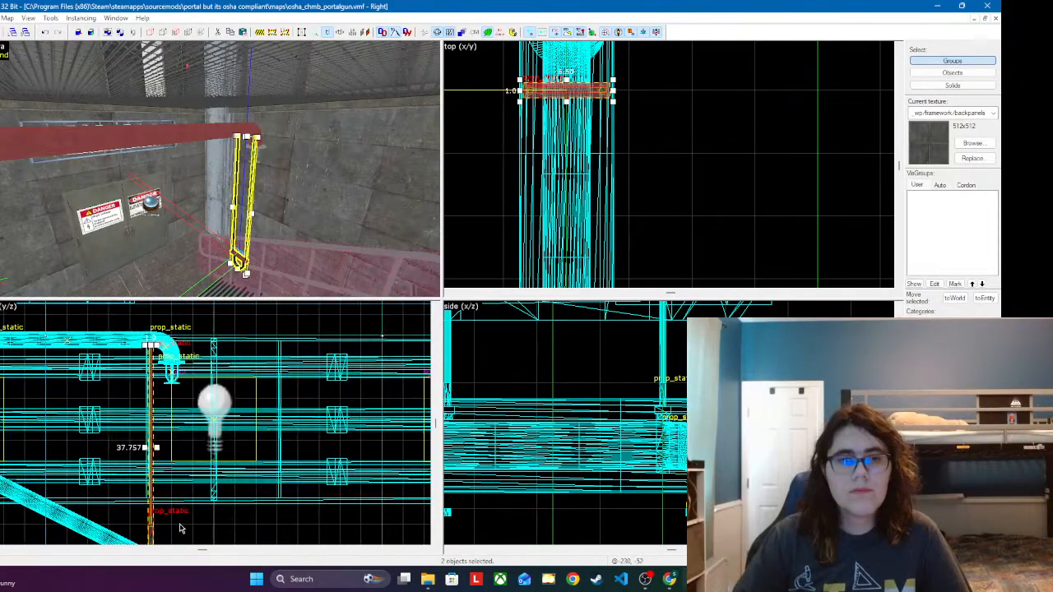
{"action": "scroll", "coordinate": [181, 528], "scroll_direction": "up", "scroll_amount": 1}
{"action": "scroll", "coordinate": [589, 467], "scroll_direction": "down", "scroll_amount": 5}
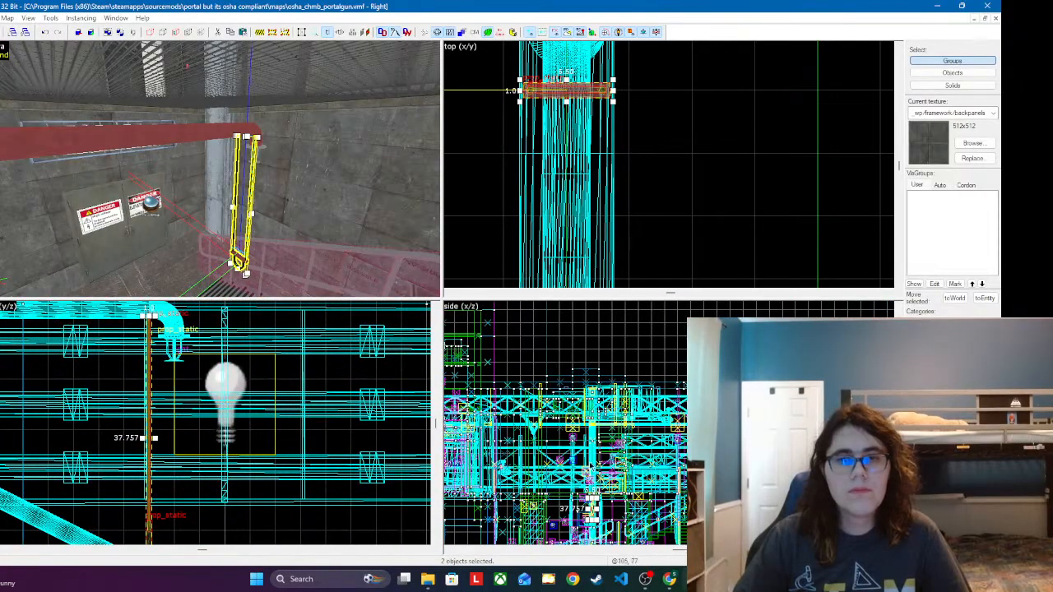
{"action": "scroll", "coordinate": [589, 467], "scroll_direction": "up", "scroll_amount": 5}
{"action": "left_click_drag", "start_coordinate": [577, 488], "coordinate": [605, 488]}
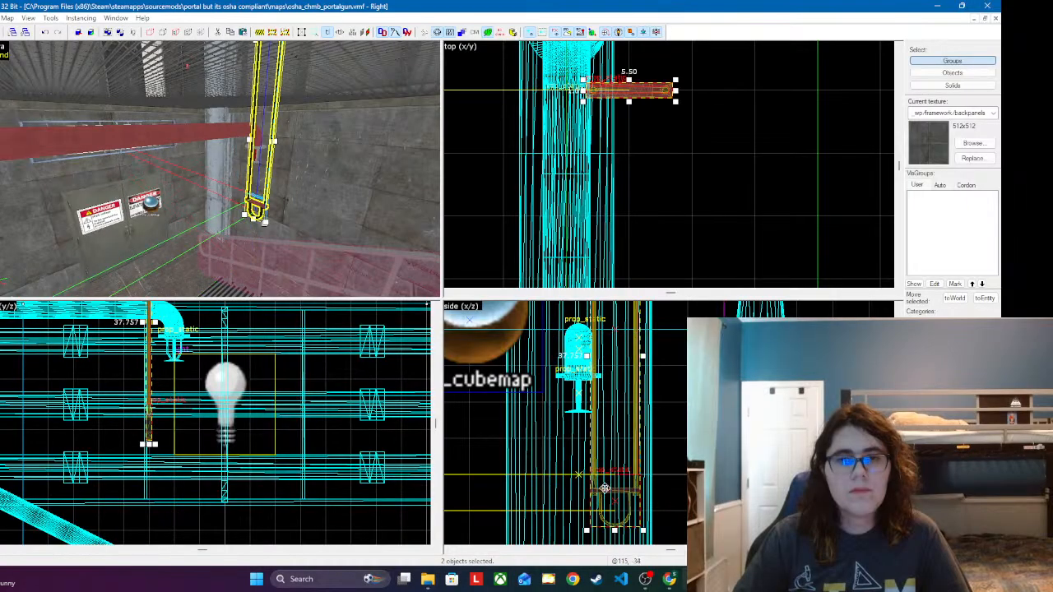
{"action": "middle_click_drag", "start_coordinate": [593, 353], "coordinate": [604, 428]}
{"action": "left_click_drag", "start_coordinate": [627, 480], "coordinate": [594, 301]}
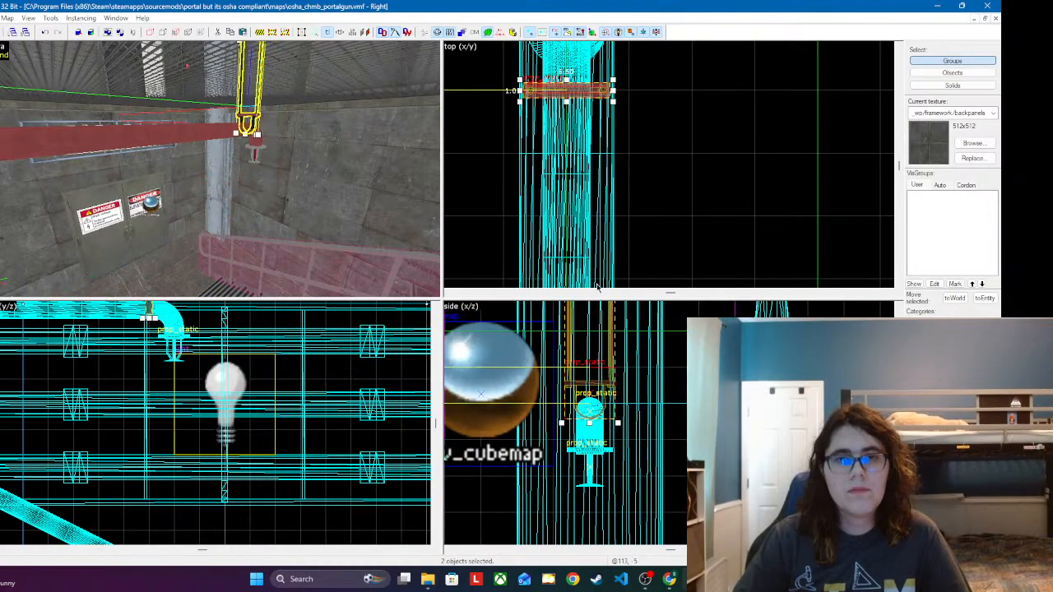
{"action": "scroll", "coordinate": [635, 408], "scroll_direction": "up", "scroll_amount": 4}
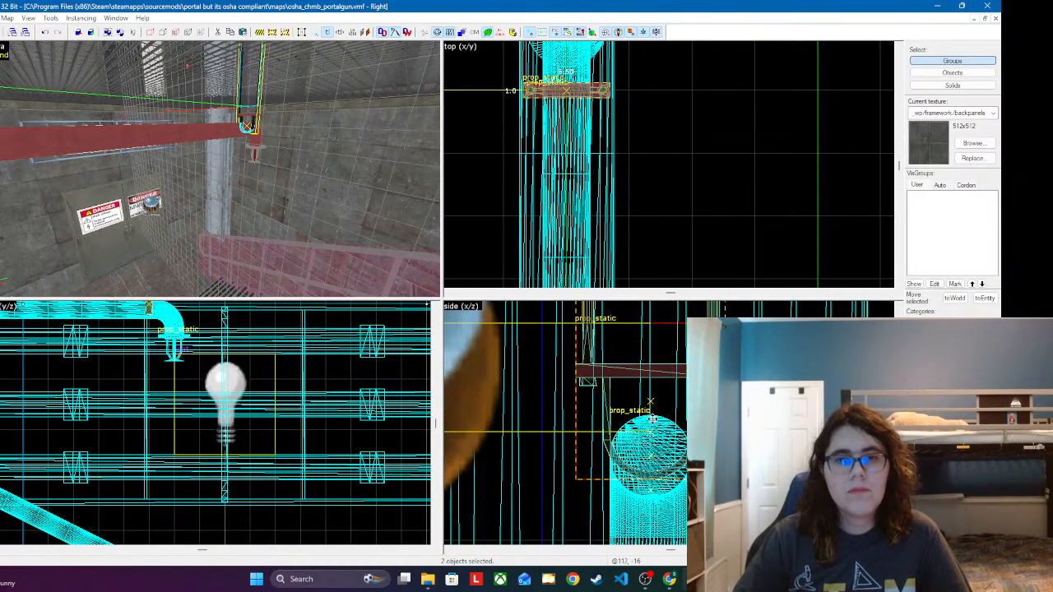
Step: Replace the stairwell hanger's long cables with the shorter firesupppipecables.mdl model
{"action": "key", "text": "z"}
{"action": "key", "text": "s"}
{"action": "key", "text": "a"}
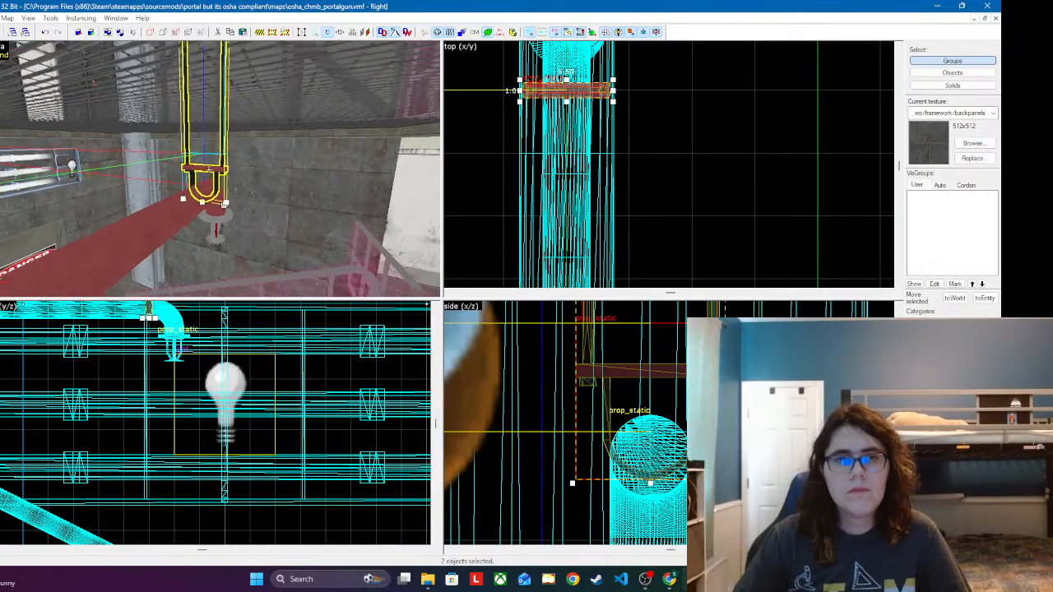
{"action": "key", "text": "s"}
{"action": "key", "text": "w"}
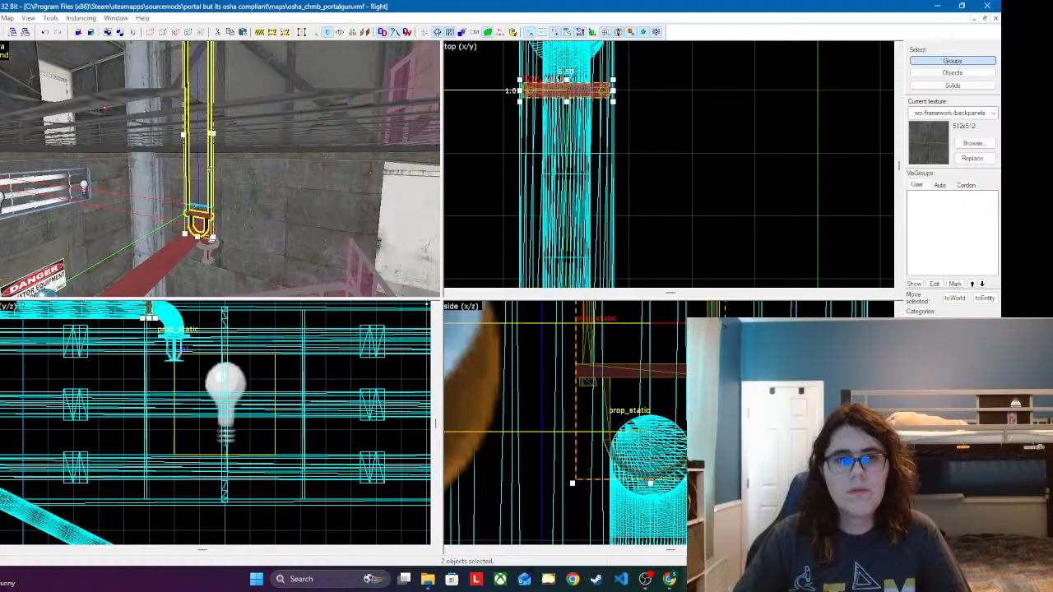
{"action": "double_click", "coordinate": [211, 168]}
{"action": "left_click", "coordinate": [227, 186]}
{"action": "left_click", "coordinate": [211, 190]}
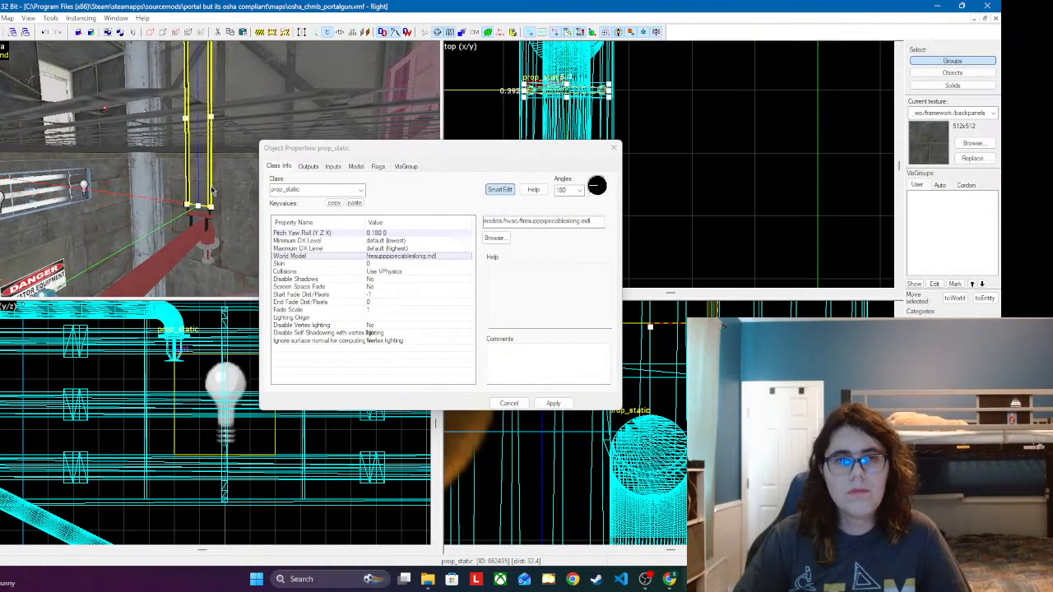
{"action": "double_click", "coordinate": [410, 259]}
{"action": "double_click", "coordinate": [518, 172]}
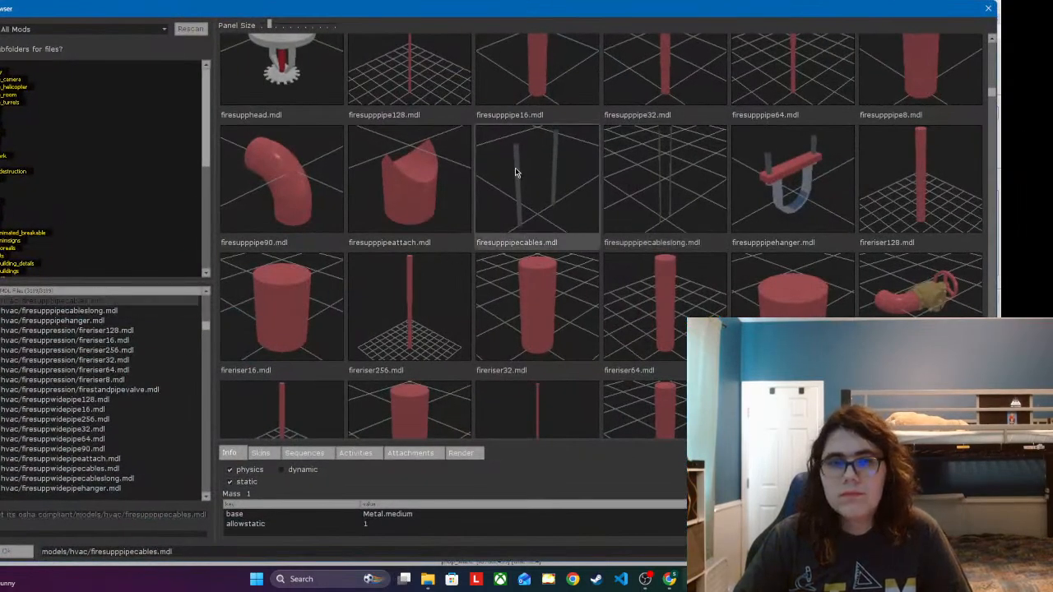
{"action": "left_click", "coordinate": [552, 404]}
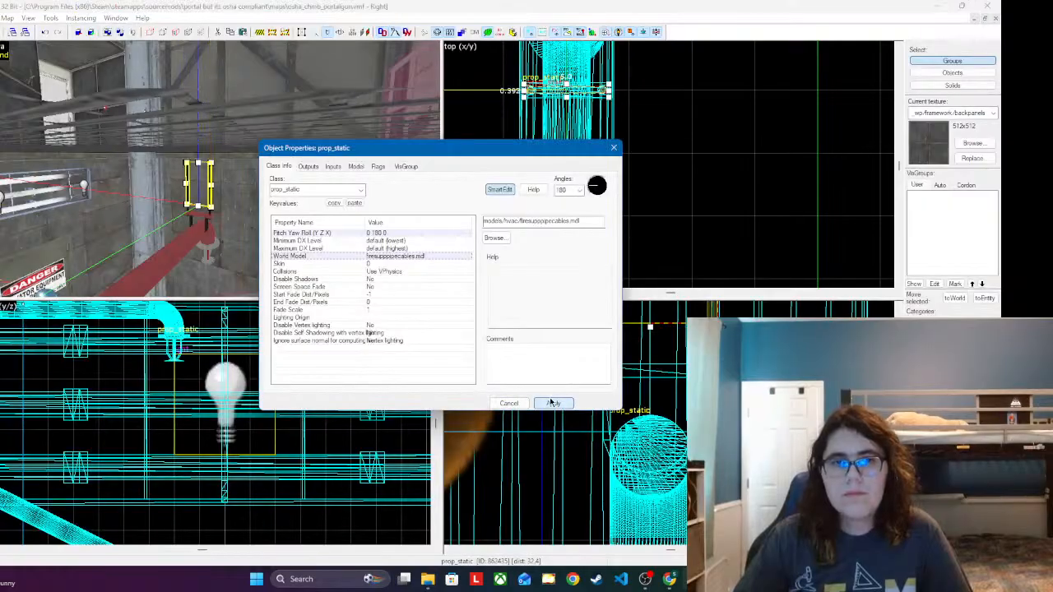
{"action": "left_click", "coordinate": [613, 148]}
Step: Try raising the short cables off the clamp into the ceiling joists above the stairwell
{"action": "scroll", "coordinate": [580, 433], "scroll_direction": "down", "scroll_amount": 7}
{"action": "scroll", "coordinate": [578, 431], "scroll_direction": "up", "scroll_amount": 6}
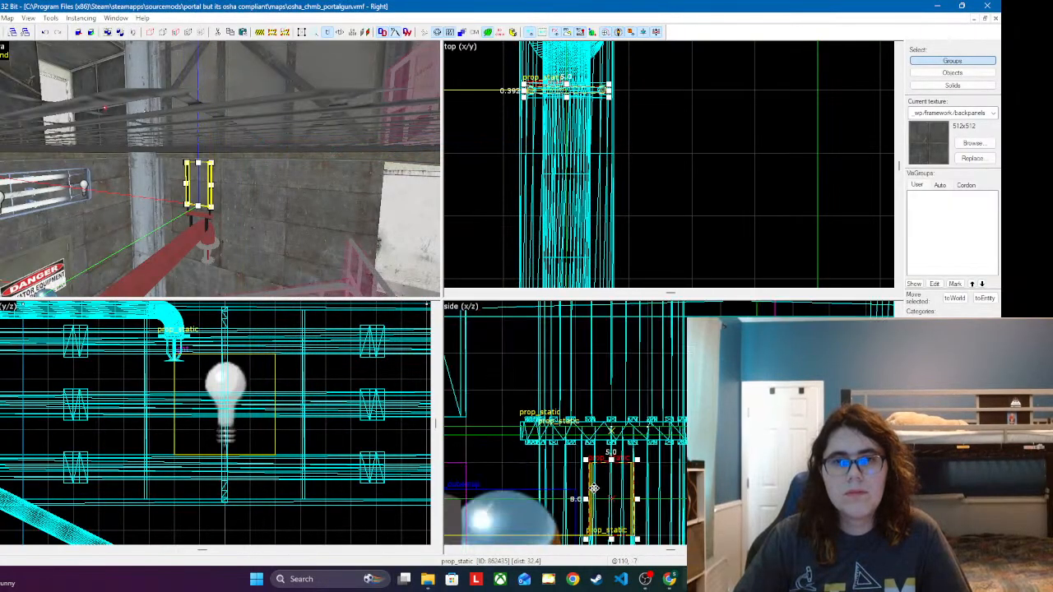
{"action": "left_click_drag", "start_coordinate": [634, 453], "coordinate": [636, 381]}
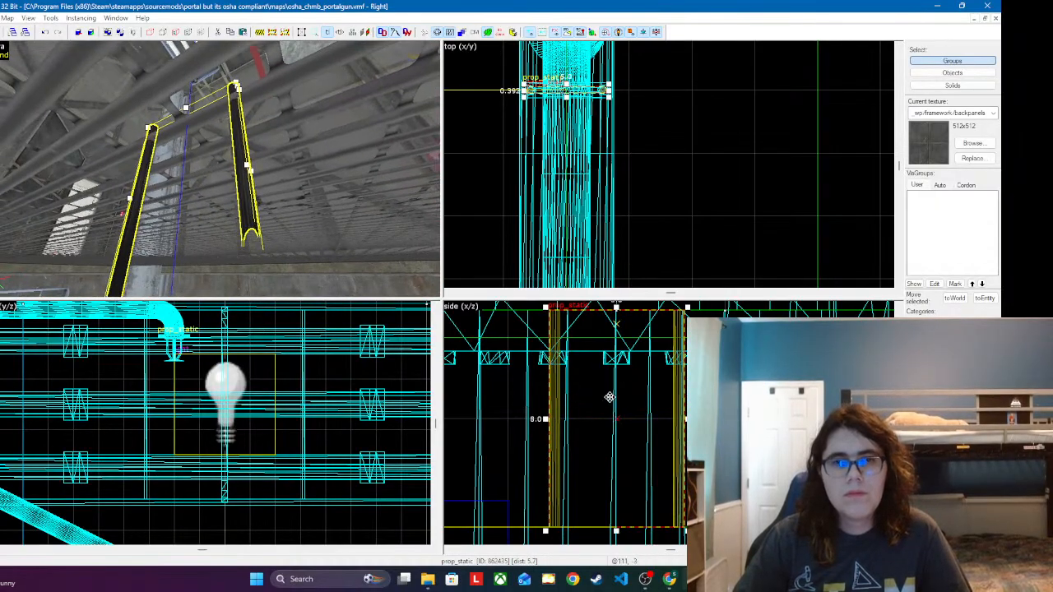
{"action": "left_click_drag", "start_coordinate": [582, 354], "coordinate": [574, 425]}
Step: Examine the perimeter beam and ceiling joists around the stairwell for something the hanger cables can attach to
{"action": "key", "text": "z"}
{"action": "key", "text": "s"}
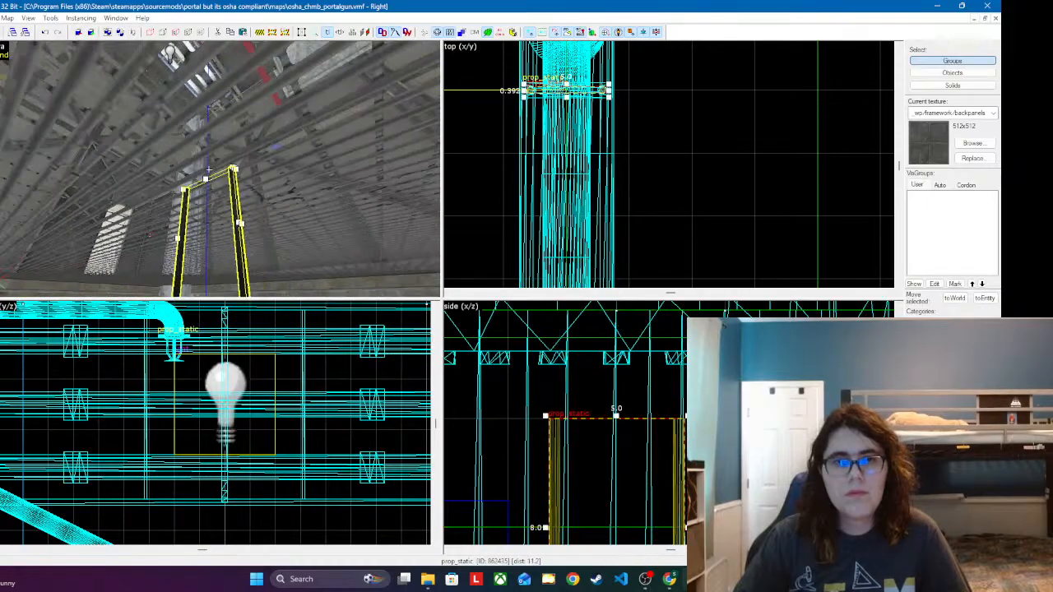
{"action": "key", "text": "w"}
{"action": "key", "text": "s"}
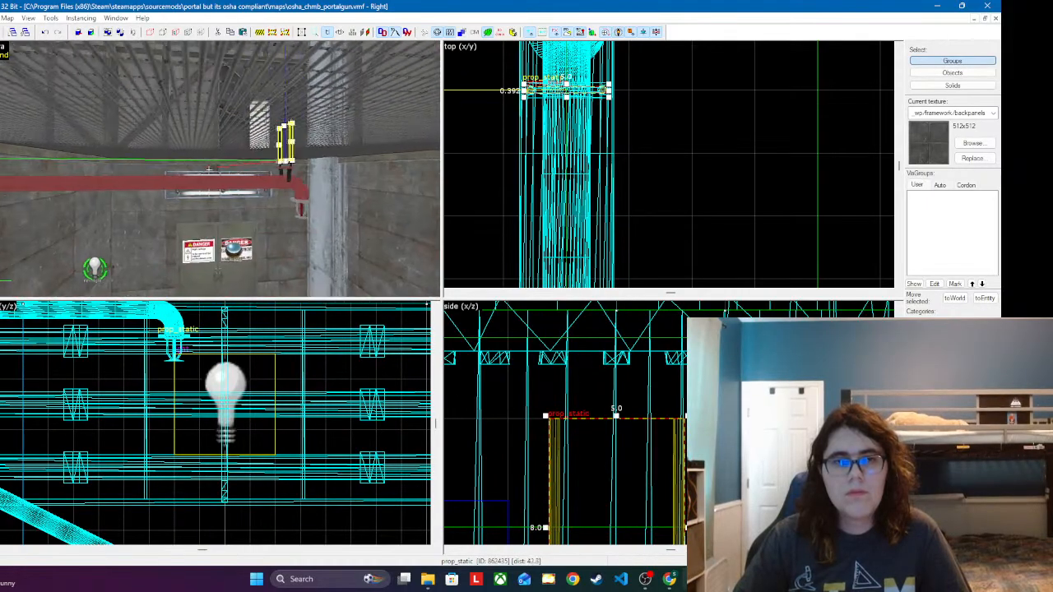
{"action": "key", "text": "w"}
{"action": "key", "text": "s"}
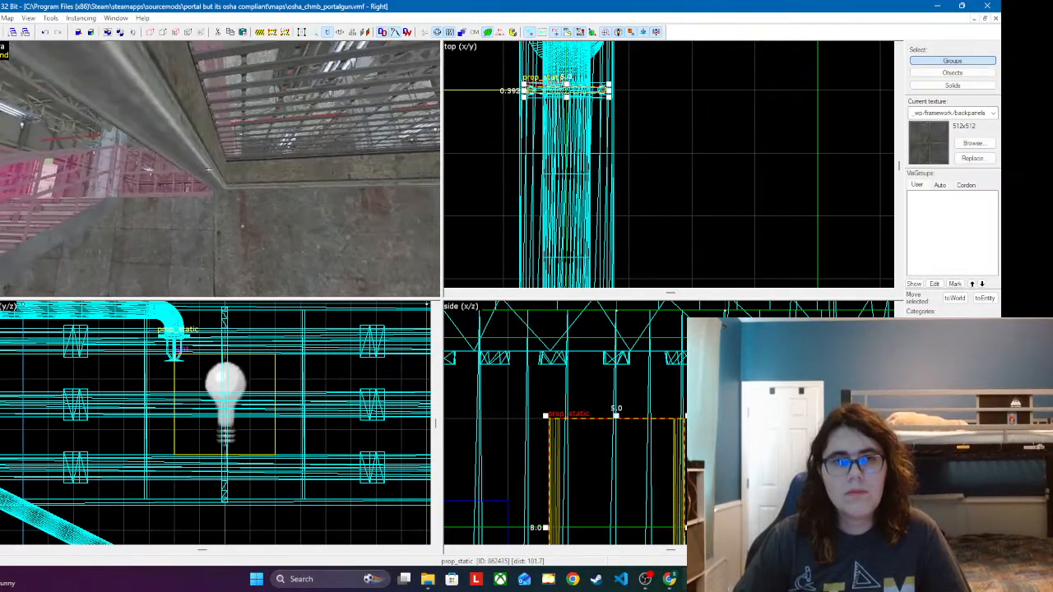
{"action": "left_click", "coordinate": [185, 133]}
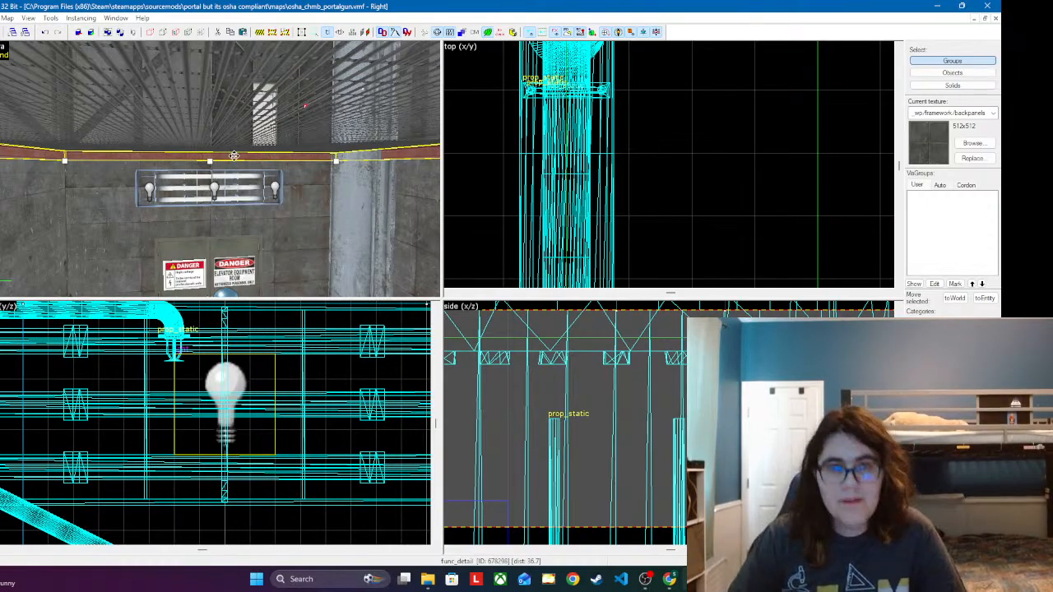
{"action": "key", "text": "z"}
{"action": "key", "text": "s"}
{"action": "key", "text": "w"}
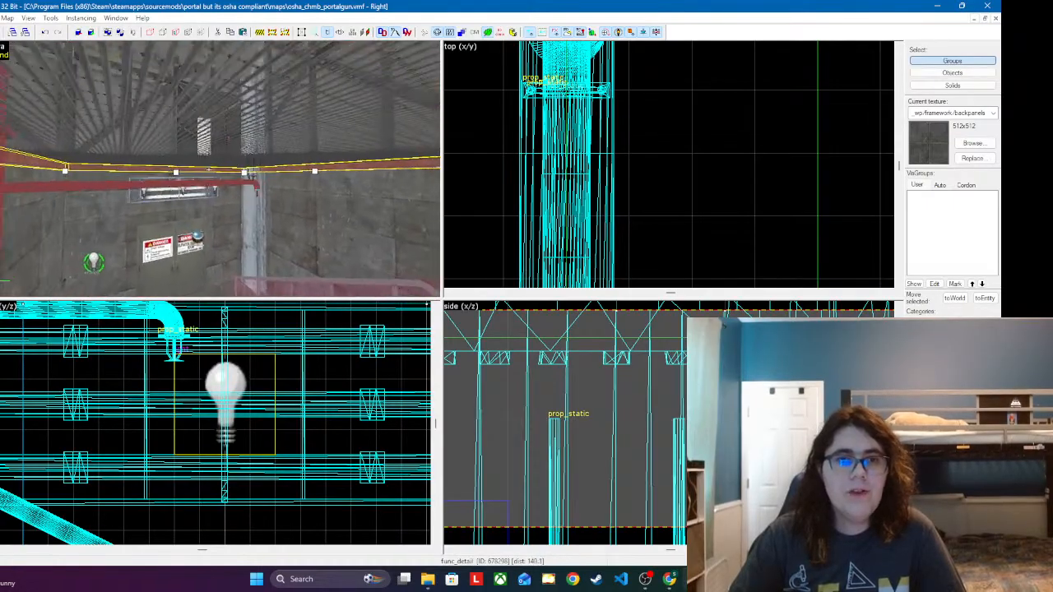
{"action": "key", "text": "w"}
{"action": "key", "text": "z"}
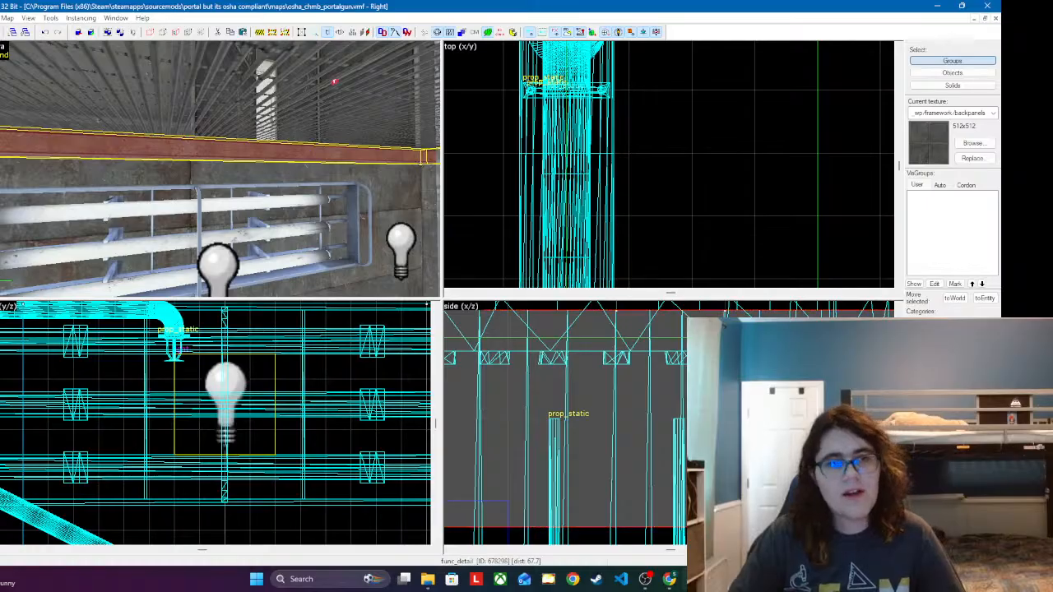
{"action": "scroll", "coordinate": [684, 123], "scroll_direction": "down", "scroll_amount": 5}
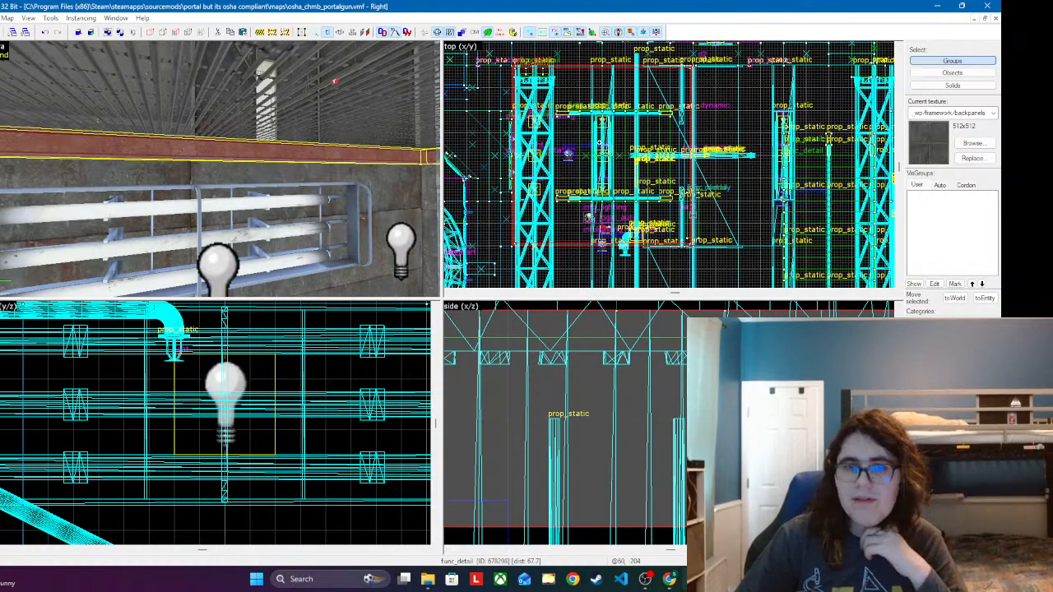
{"action": "scroll", "coordinate": [560, 140], "scroll_direction": "up", "scroll_amount": 8}
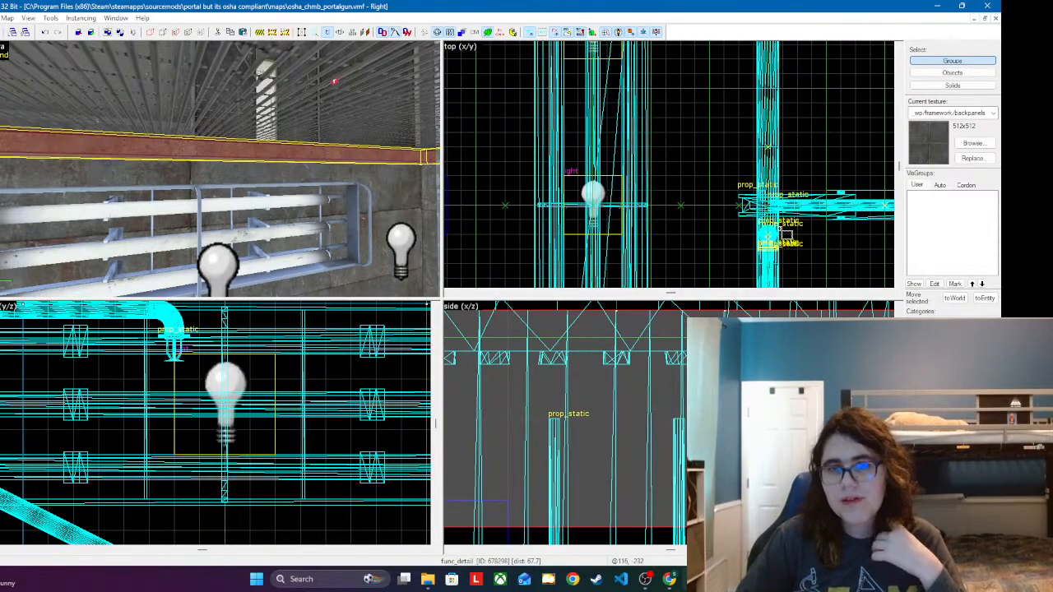
{"action": "scroll", "coordinate": [813, 216], "scroll_direction": "up", "scroll_amount": 1}
{"action": "scroll", "coordinate": [679, 201], "scroll_direction": "down", "scroll_amount": 3}
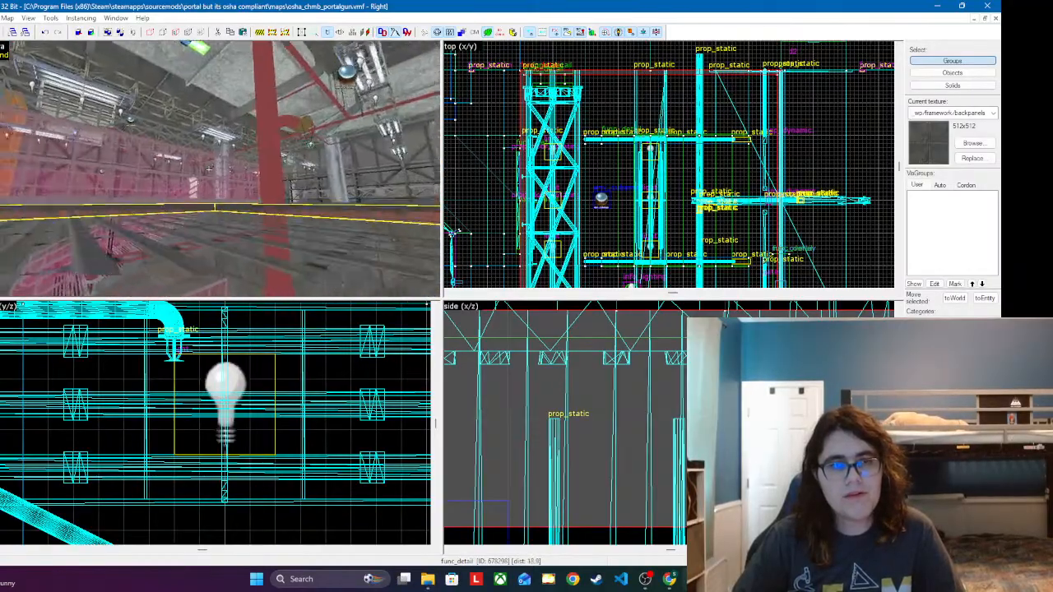
{"action": "key", "text": "w"}
{"action": "key", "text": "z"}
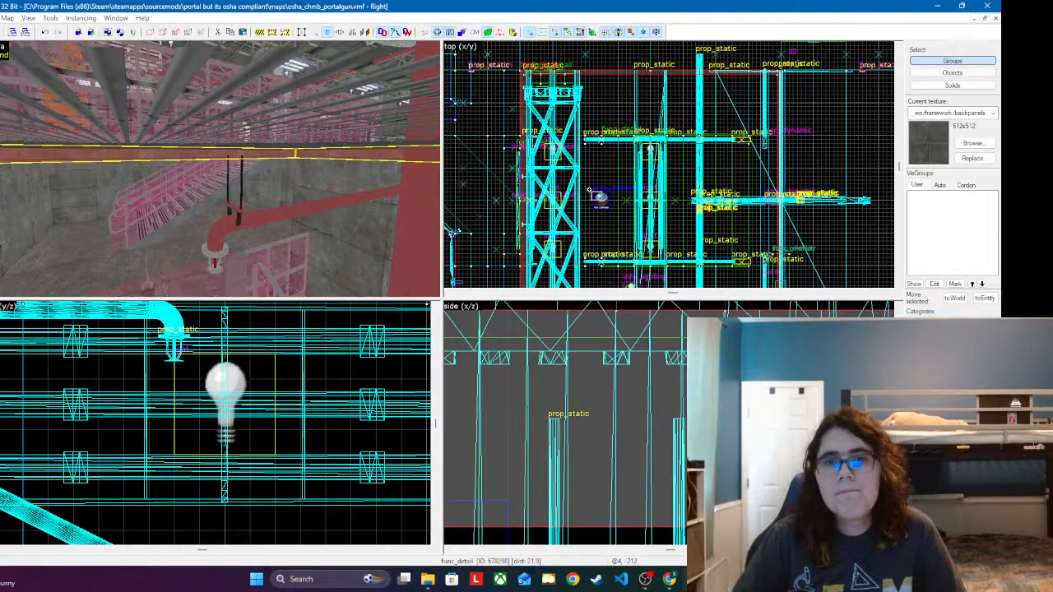
{"action": "scroll", "coordinate": [589, 192], "scroll_direction": "up", "scroll_amount": 6}
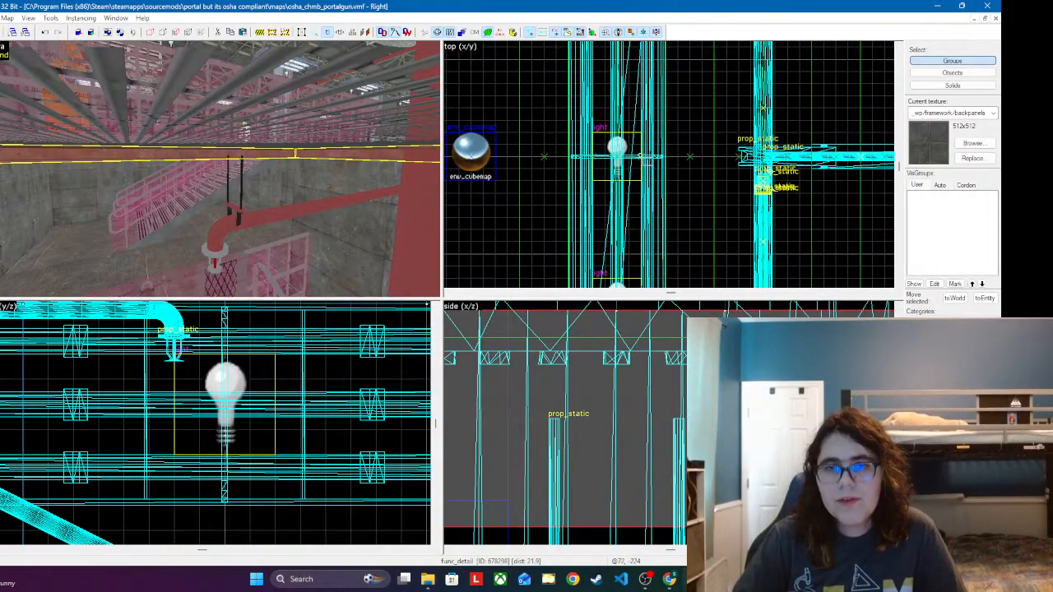
{"action": "scroll", "coordinate": [743, 170], "scroll_direction": "down", "scroll_amount": 4}
{"action": "scroll", "coordinate": [777, 171], "scroll_direction": "up", "scroll_amount": 11}
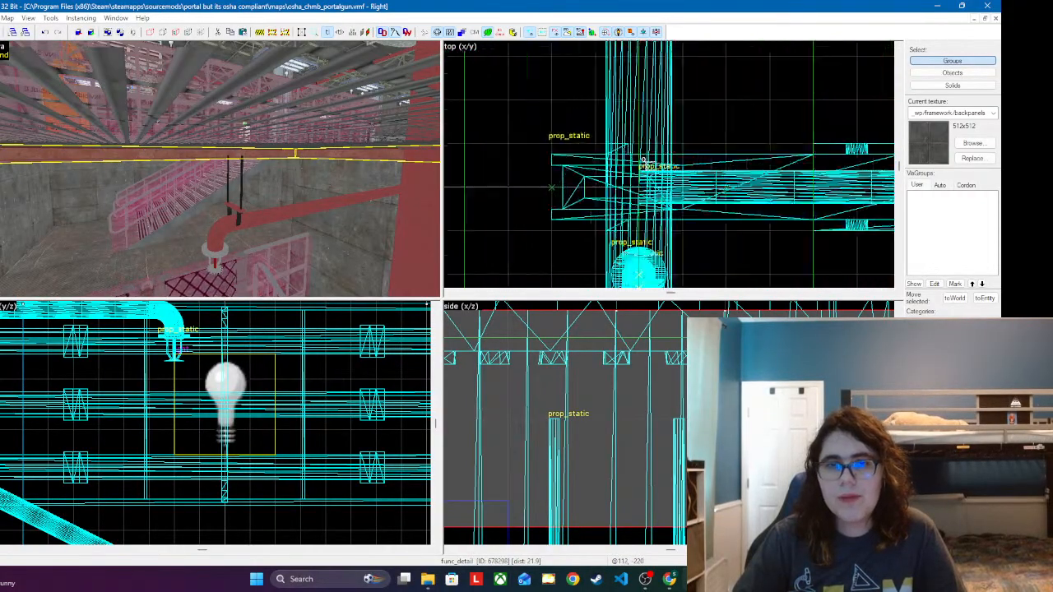
{"action": "scroll", "coordinate": [571, 155], "scroll_direction": "down", "scroll_amount": 2}
{"action": "scroll", "coordinate": [618, 254], "scroll_direction": "up", "scroll_amount": 7}
{"action": "scroll", "coordinate": [579, 125], "scroll_direction": "down", "scroll_amount": 3}
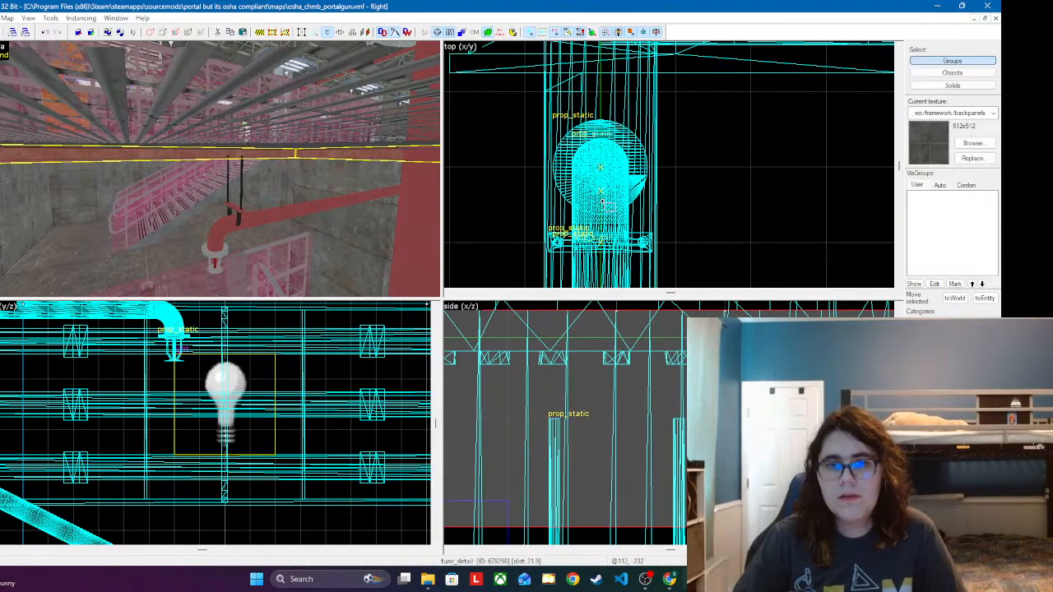
Step: Draw a 4-unit-wide block near the stairwell hanger and stretch it to about 240 units long between the opposite perimeter beams
{"action": "scroll", "coordinate": [634, 165], "scroll_direction": "down", "scroll_amount": 2}
{"action": "left_click_drag", "start_coordinate": [478, 164], "coordinate": [747, 228]}
{"action": "scroll", "coordinate": [693, 253], "scroll_direction": "down", "scroll_amount": 8}
{"action": "scroll", "coordinate": [654, 186], "scroll_direction": "down", "scroll_amount": 3}
{"action": "scroll", "coordinate": [728, 226], "scroll_direction": "down", "scroll_amount": 2}
{"action": "scroll", "coordinate": [734, 230], "scroll_direction": "up", "scroll_amount": 5}
{"action": "scroll", "coordinate": [827, 168], "scroll_direction": "down", "scroll_amount": 6}
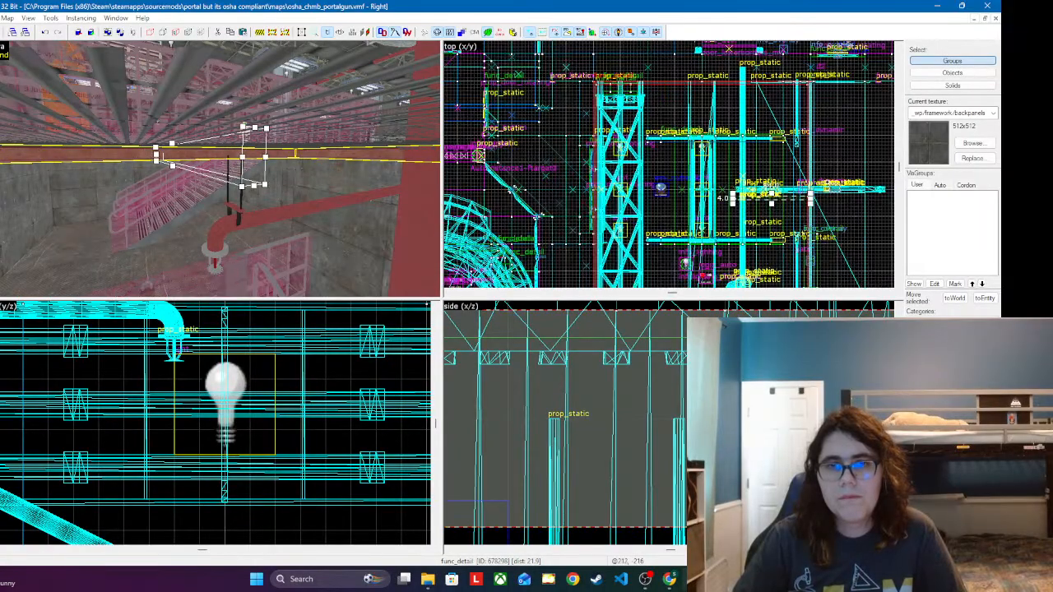
{"action": "left_click_drag", "start_coordinate": [712, 187], "coordinate": [486, 188]}
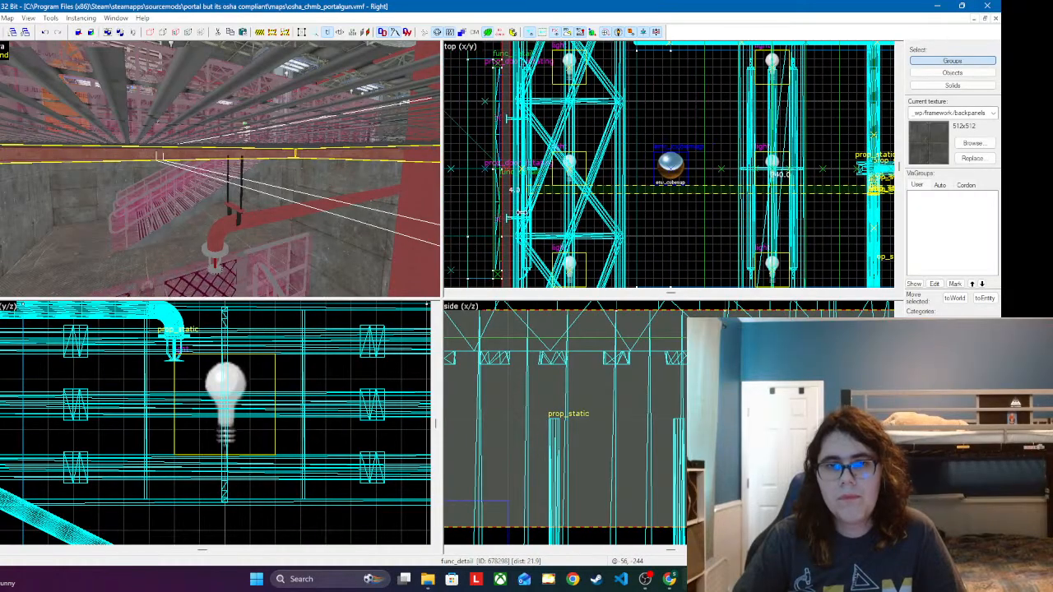
Step: Examine the new block's ends and height against the perimeter beam and its alignment with the hanger cables
{"action": "key", "text": "z"}
{"action": "key", "text": "w"}
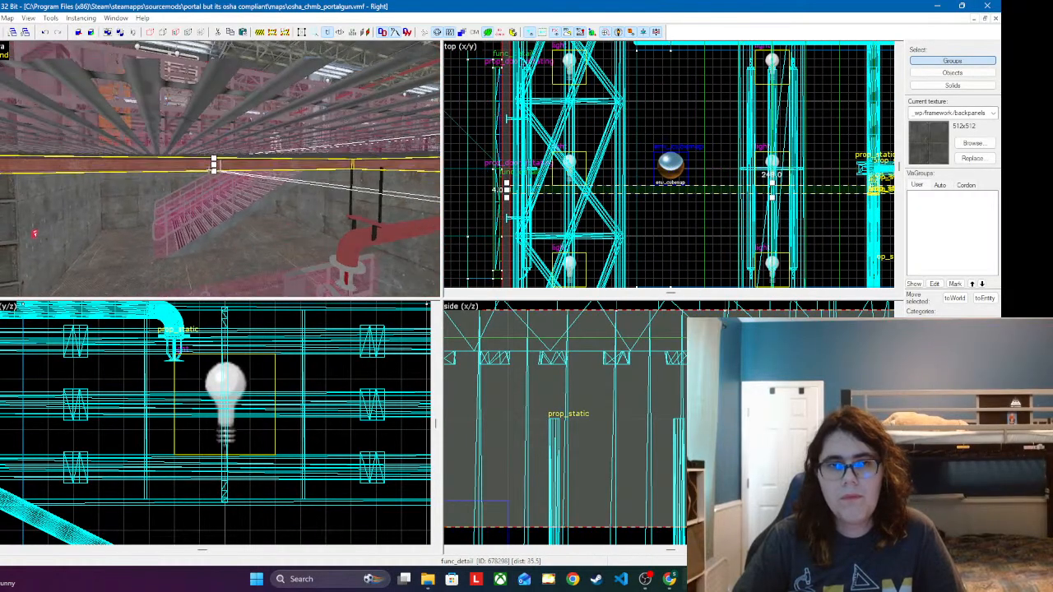
{"action": "key", "text": "w"}
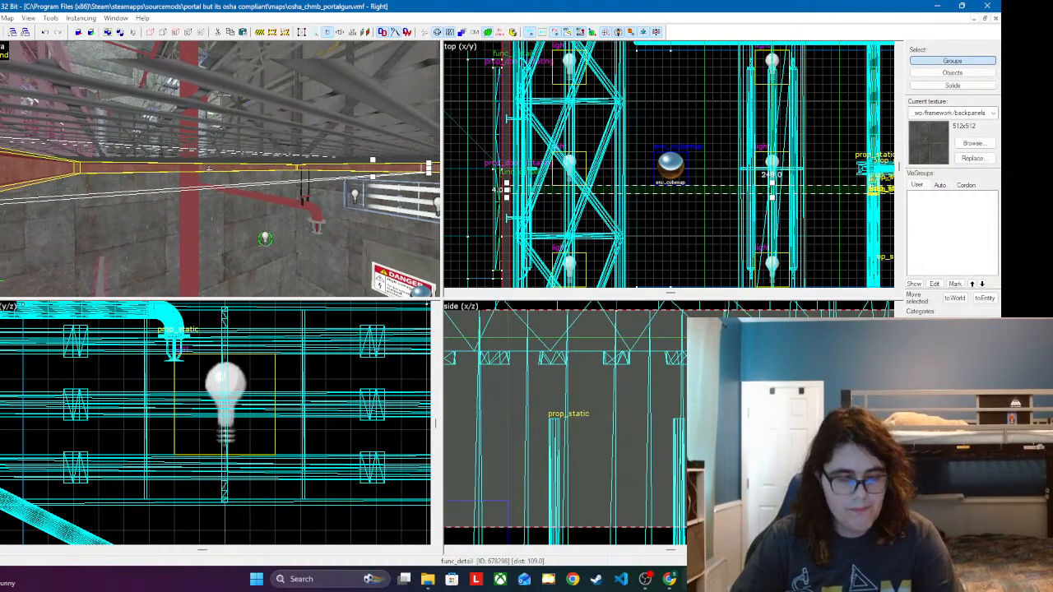
{"action": "key", "text": "a"}
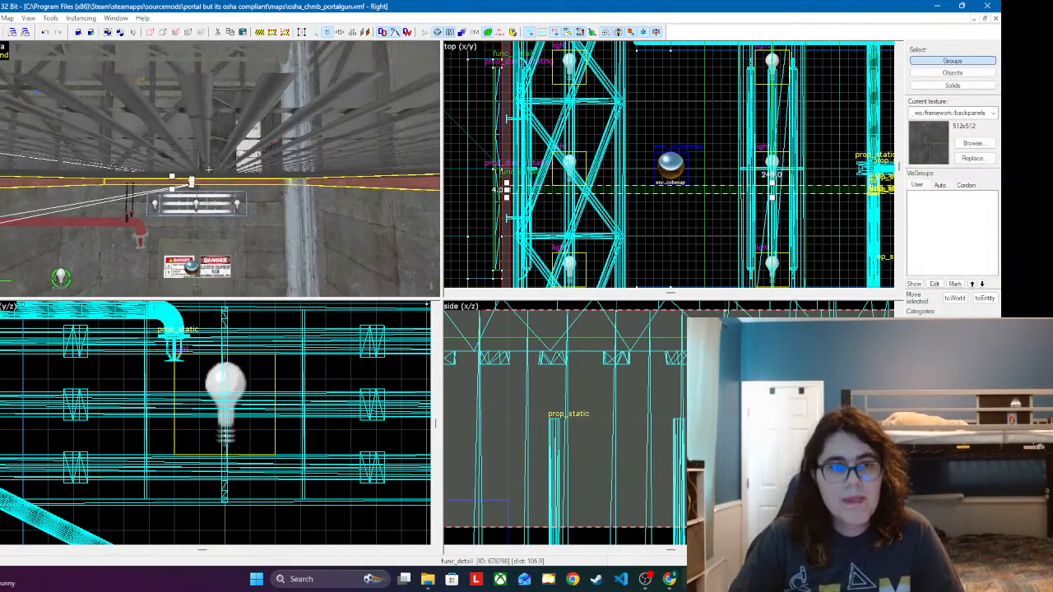
{"action": "key", "text": "w"}
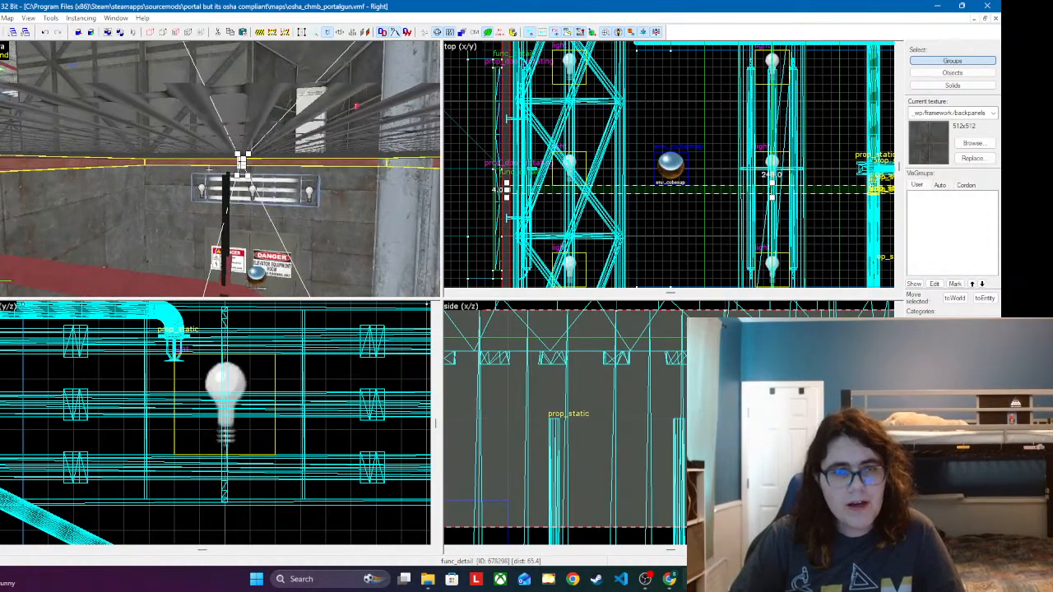
{"action": "key", "text": "s"}
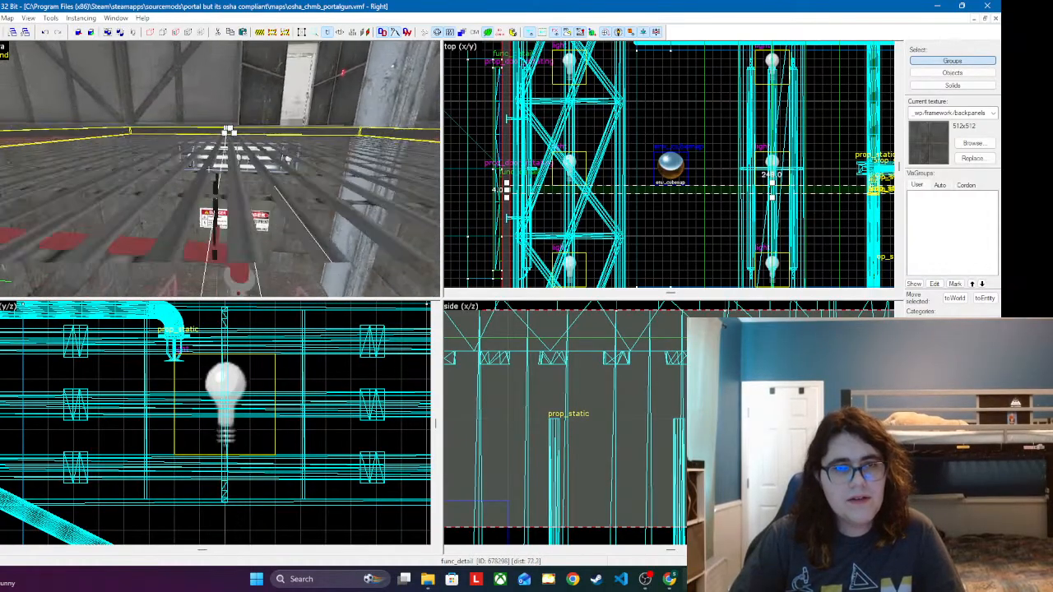
{"action": "key", "text": "w"}
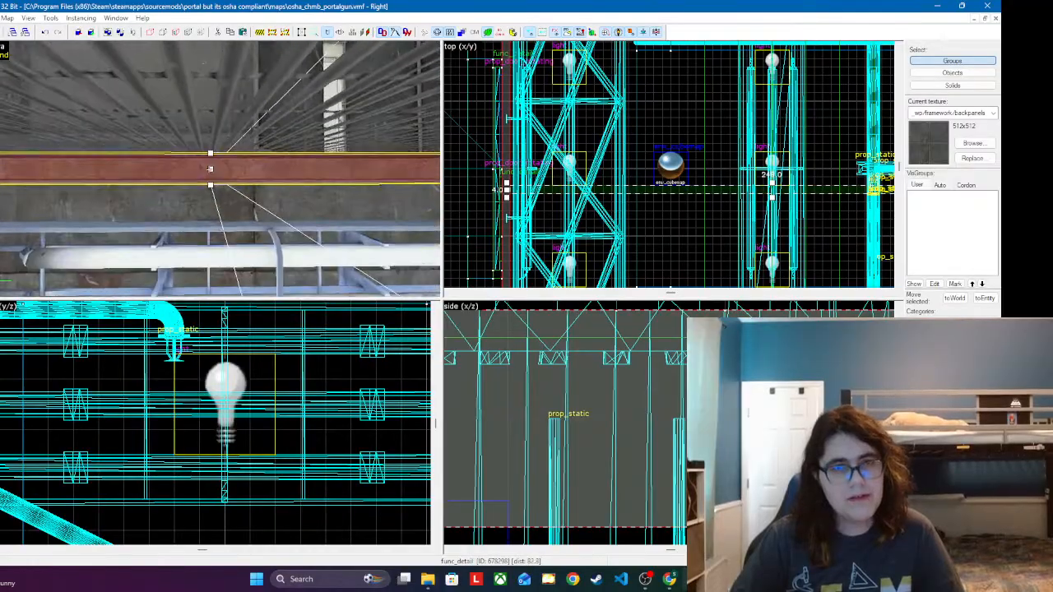
{"action": "key", "text": "z"}
Step: Shift the new block sideways over the stairwell hanger's cables, keeping its ends against the perimeter beams
{"action": "scroll", "coordinate": [632, 153], "scroll_direction": "up", "scroll_amount": 5}
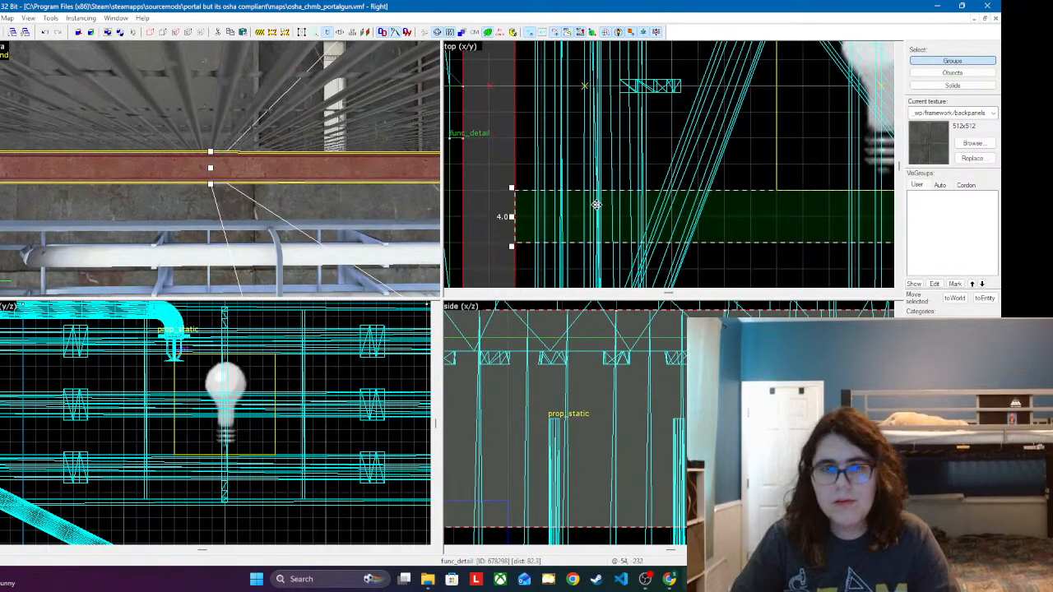
{"action": "scroll", "coordinate": [543, 186], "scroll_direction": "down", "scroll_amount": 6}
{"action": "scroll", "coordinate": [605, 190], "scroll_direction": "up", "scroll_amount": 6}
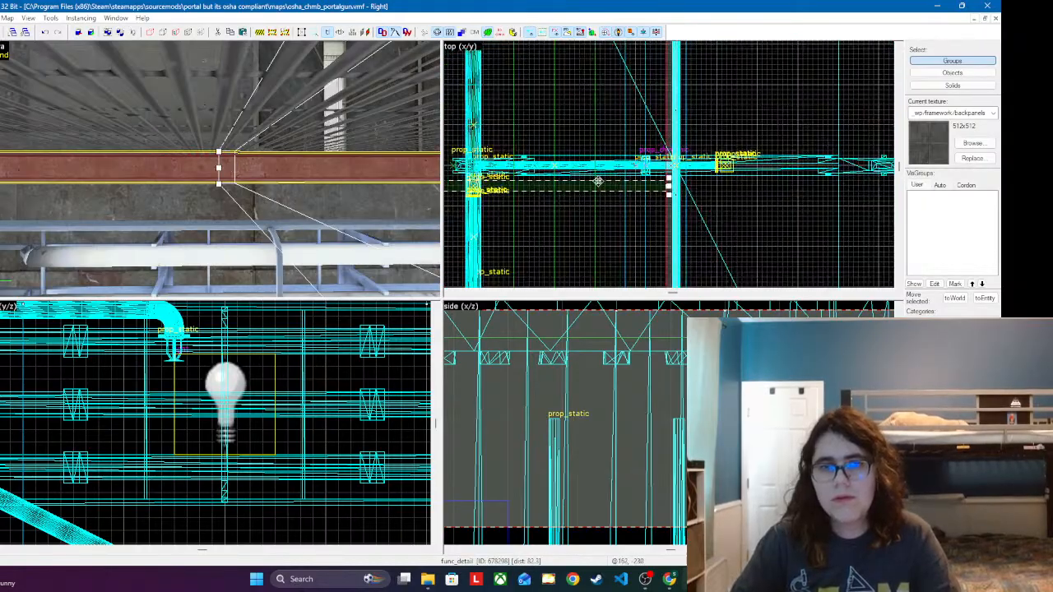
{"action": "scroll", "coordinate": [604, 192], "scroll_direction": "down", "scroll_amount": 5}
{"action": "scroll", "coordinate": [593, 181], "scroll_direction": "up", "scroll_amount": 7}
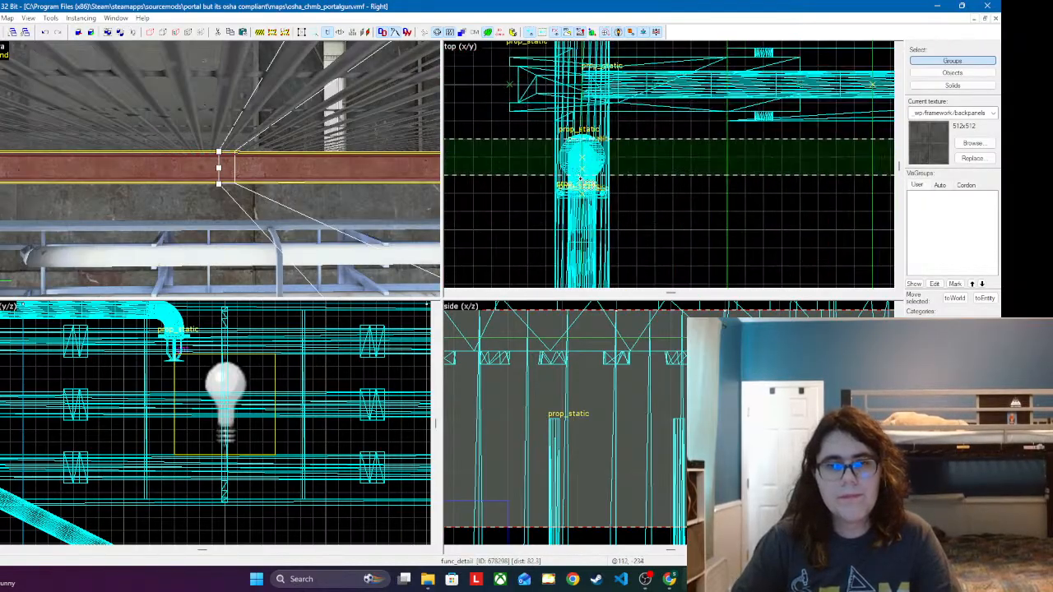
{"action": "left_click_drag", "start_coordinate": [679, 141], "coordinate": [666, 201]}
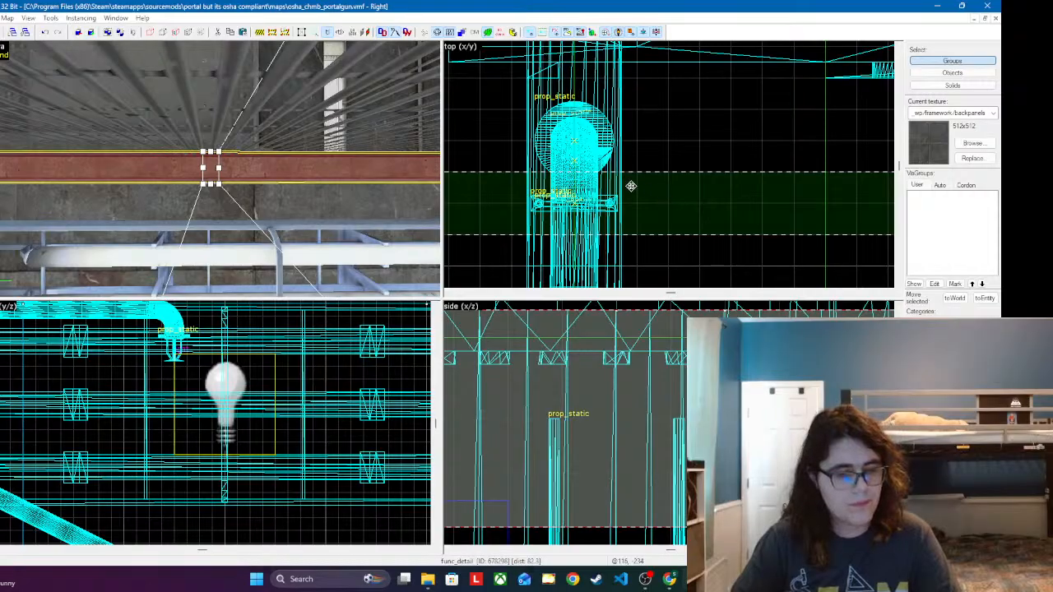
{"action": "scroll", "coordinate": [631, 186], "scroll_direction": "down", "scroll_amount": 4}
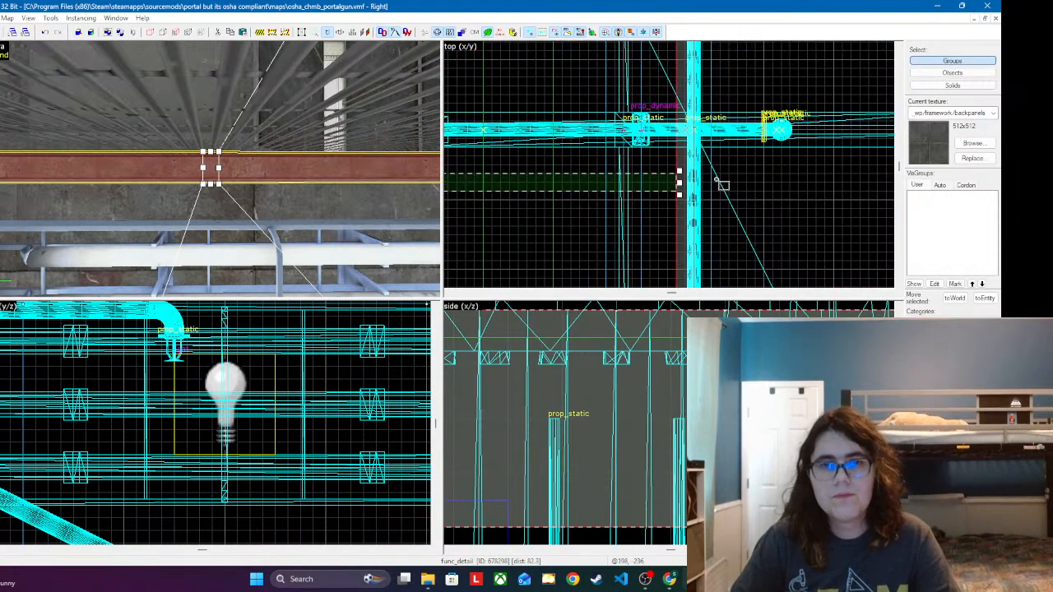
{"action": "scroll", "coordinate": [716, 179], "scroll_direction": "up", "scroll_amount": 5}
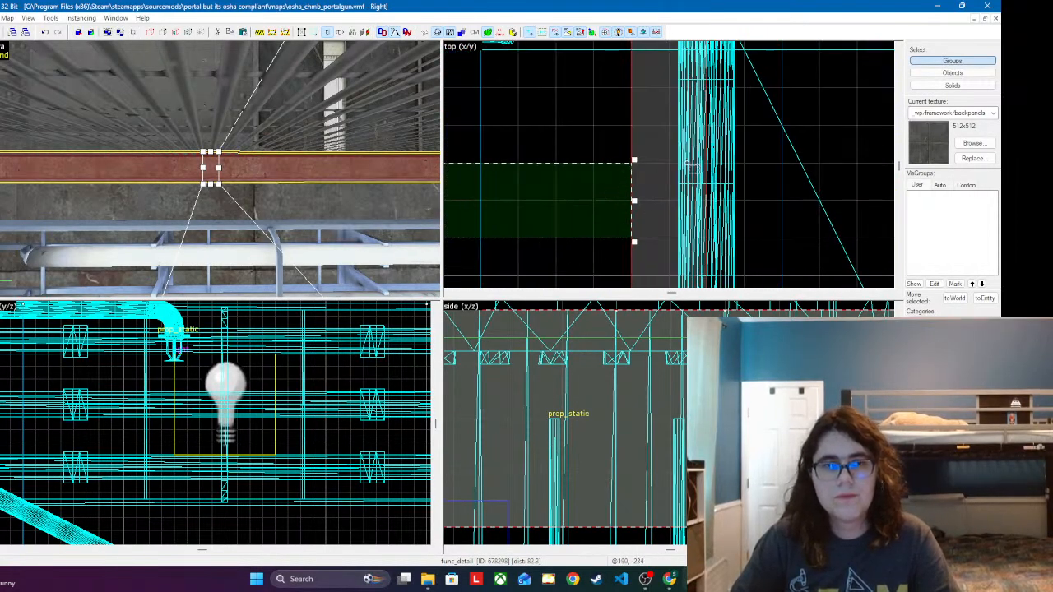
{"action": "scroll", "coordinate": [689, 164], "scroll_direction": "down", "scroll_amount": 6}
{"action": "scroll", "coordinate": [217, 445], "scroll_direction": "down", "scroll_amount": 3}
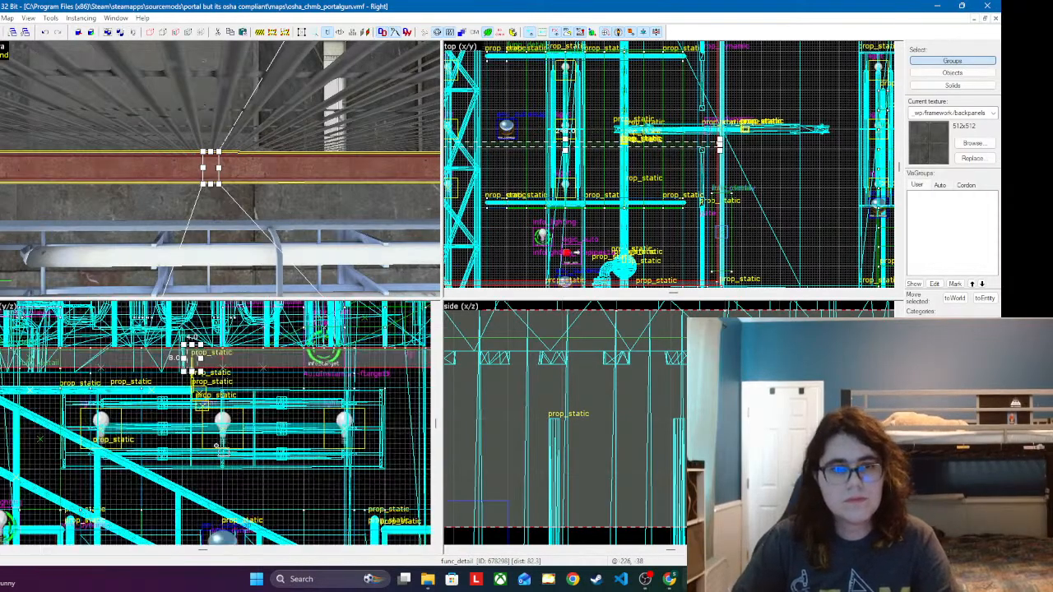
Step: Check the support block's ends against the perimeter beams, then sample the perimeter beam's de_nuke/nuke_metaltrms_01 texture with face editing
{"action": "scroll", "coordinate": [216, 445], "scroll_direction": "up", "scroll_amount": 8}
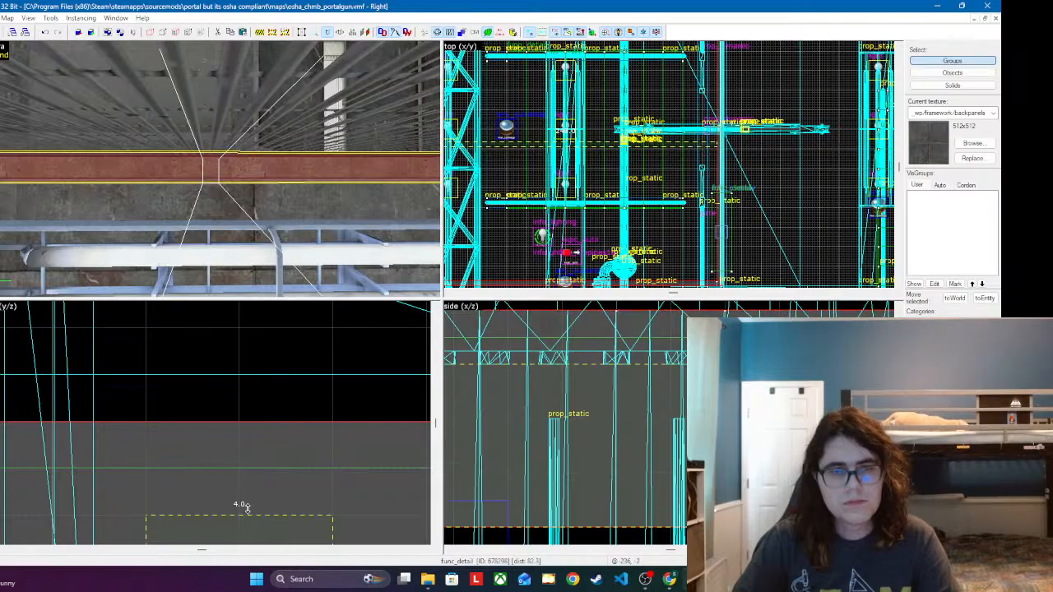
{"action": "left_click", "coordinate": [279, 204]}
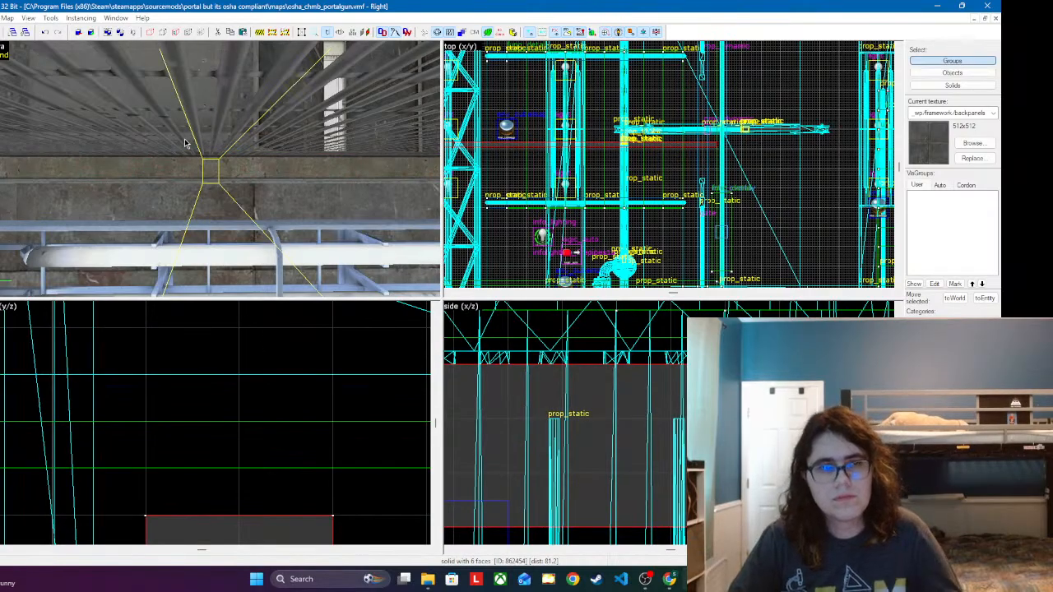
{"action": "key", "text": "a"}
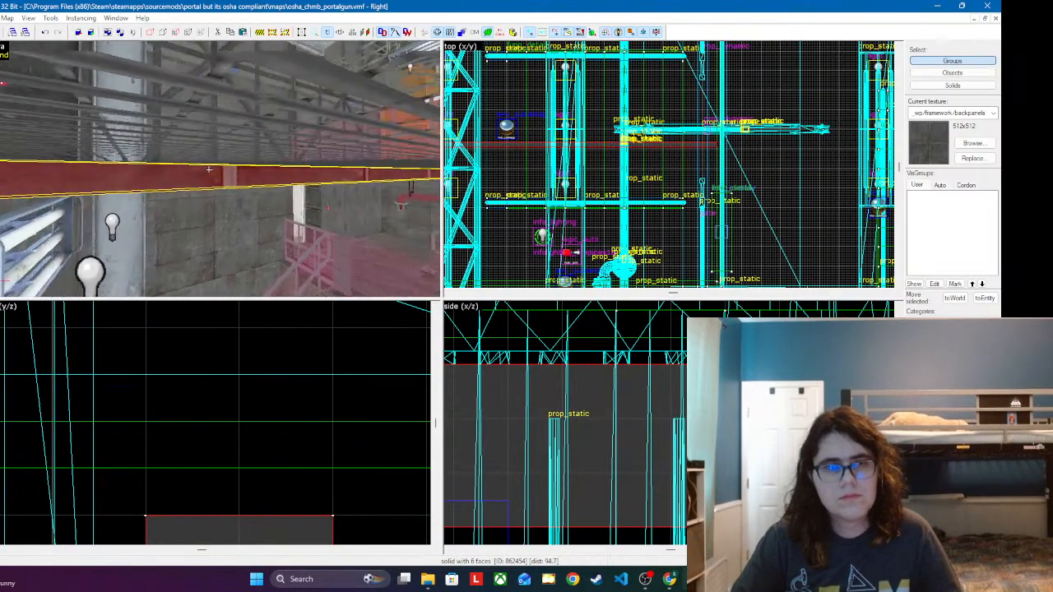
{"action": "key", "text": "w"}
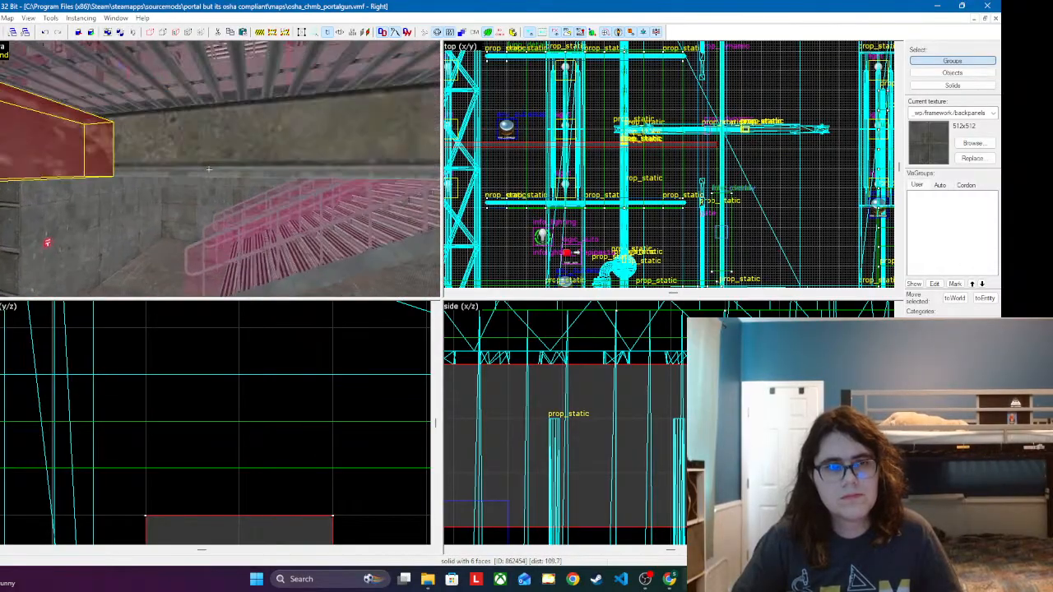
{"action": "key", "text": "d"}
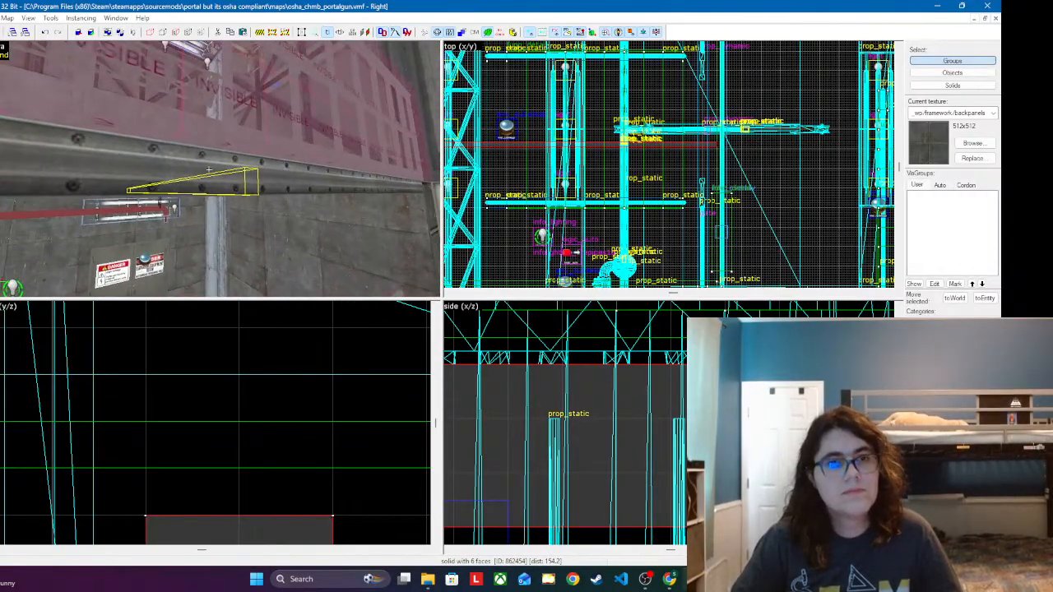
{"action": "key", "text": "w"}
{"action": "key", "text": "shift+a"}
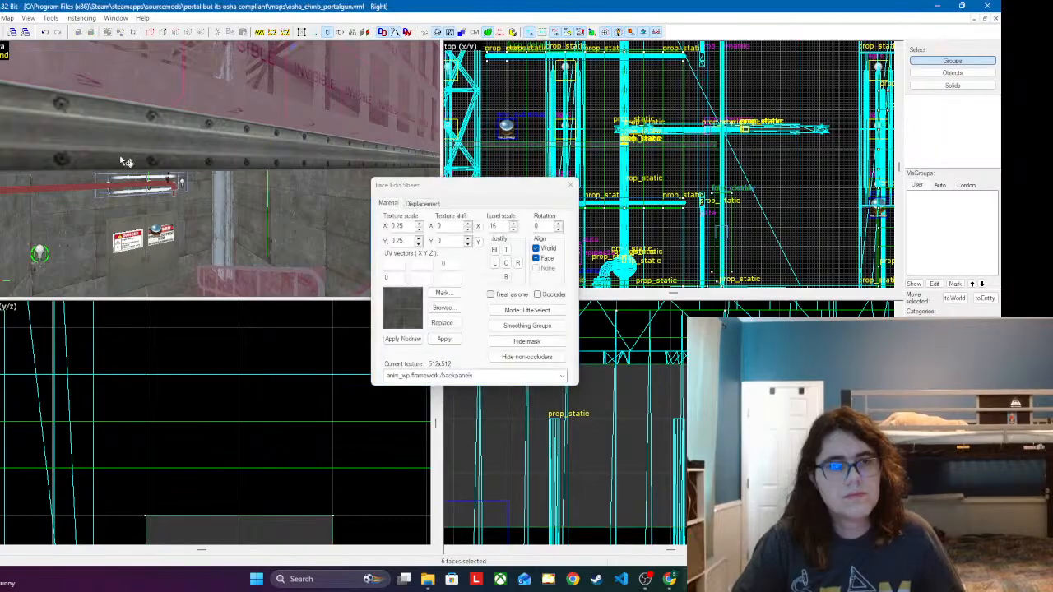
{"action": "left_click", "coordinate": [209, 168]}
{"action": "key", "text": "w"}
{"action": "key", "text": "w"}
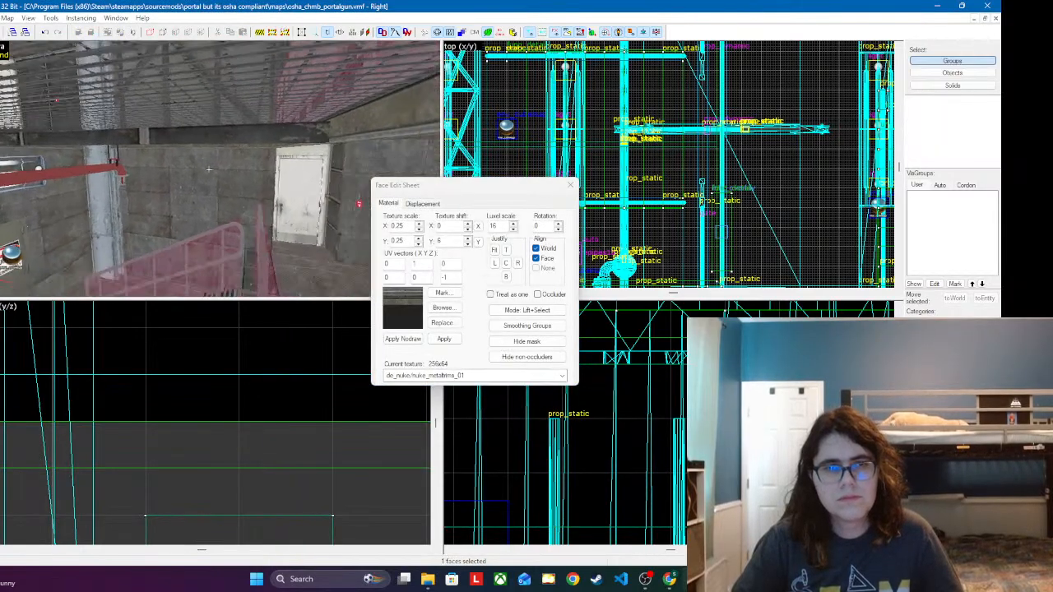
Step: Apply the de_nuke/nuke_metaltrms_01 texture to the two long side faces of the support block
{"action": "left_click", "coordinate": [209, 169]}
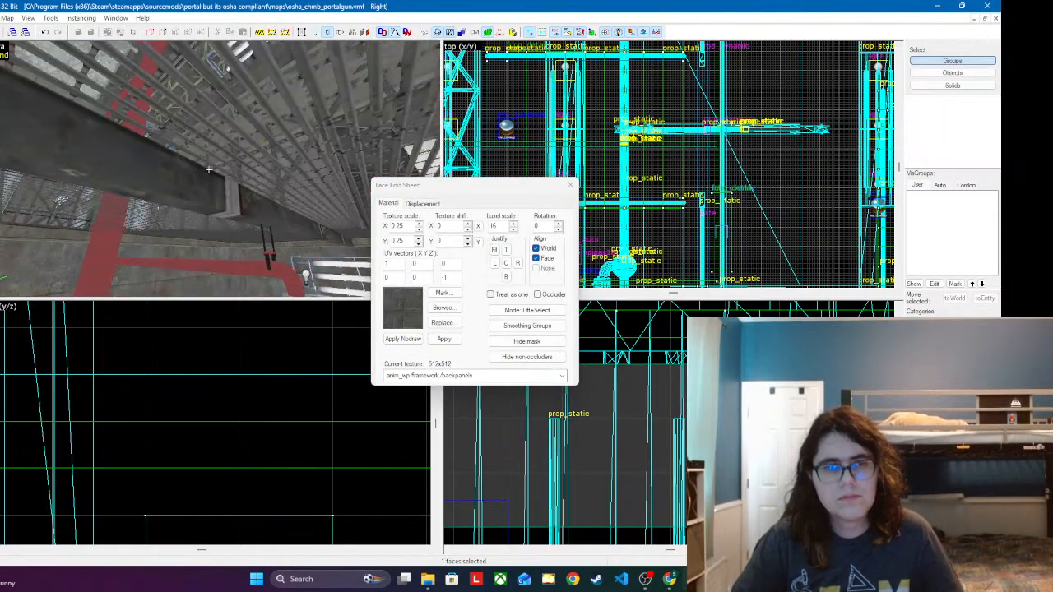
{"action": "key", "text": "z"}
{"action": "left_click", "coordinate": [206, 186], "text": "ctrl"}
{"action": "left_click", "coordinate": [450, 311]}
{"action": "left_click", "coordinate": [448, 312]}
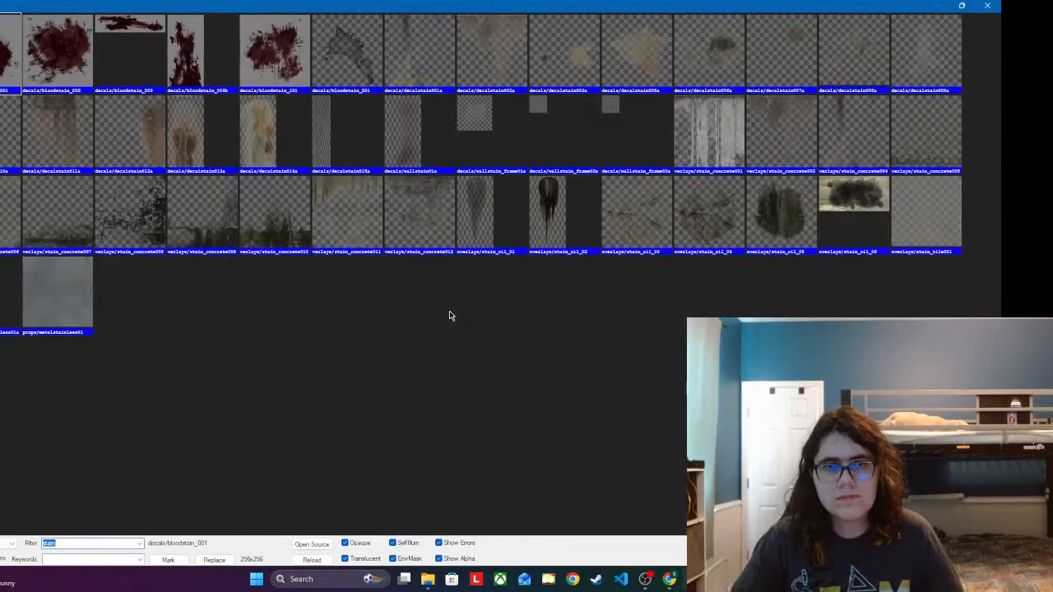
{"action": "left_click", "coordinate": [986, 4]}
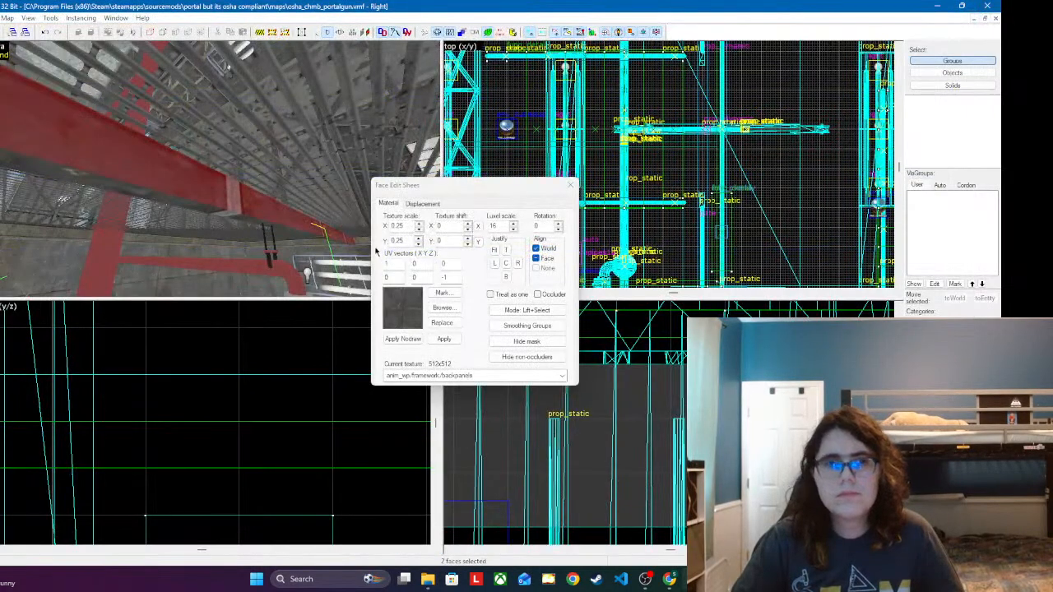
{"action": "left_click", "coordinate": [563, 376]}
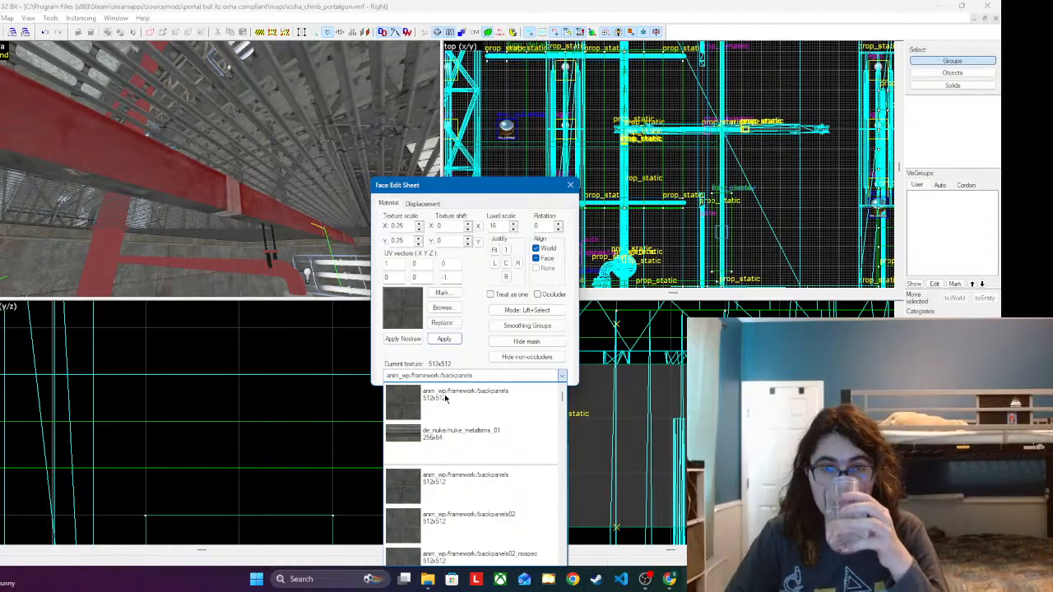
{"action": "left_click", "coordinate": [506, 440]}
{"action": "left_click", "coordinate": [444, 339]}
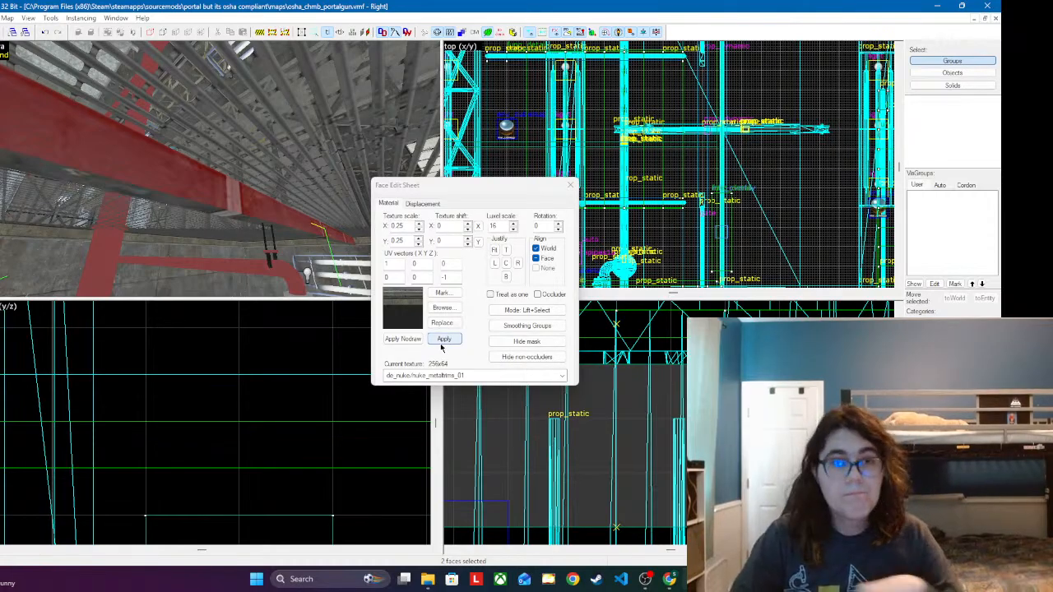
{"action": "left_click", "coordinate": [444, 342]}
Step: Inspect the retextured support block's end, then close the Face Edit Sheet and select the thin ceiling joist brush above it
{"action": "key", "text": "z"}
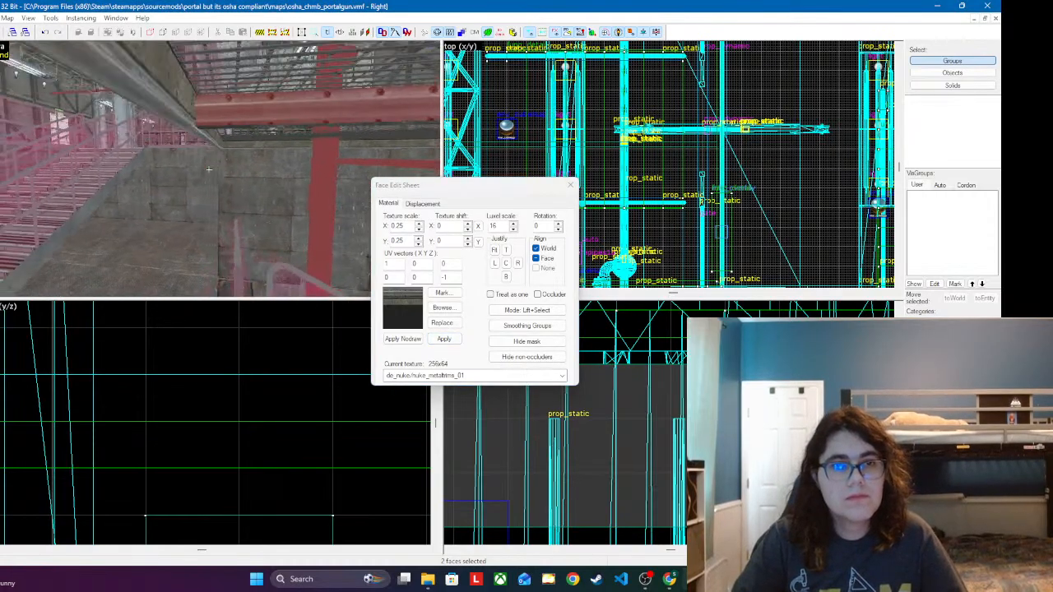
{"action": "key", "text": "w"}
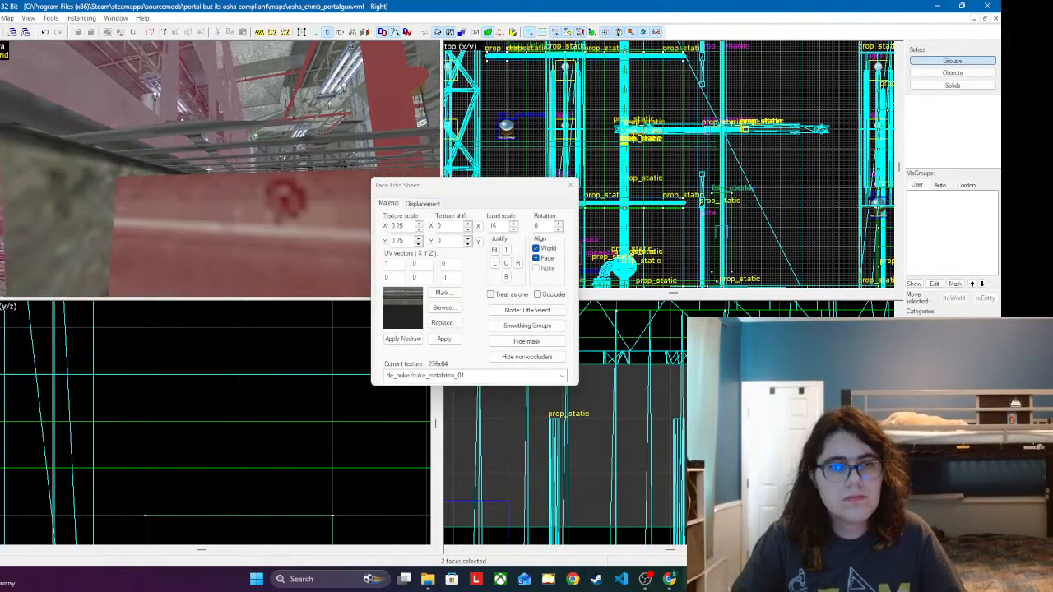
{"action": "key", "text": "z"}
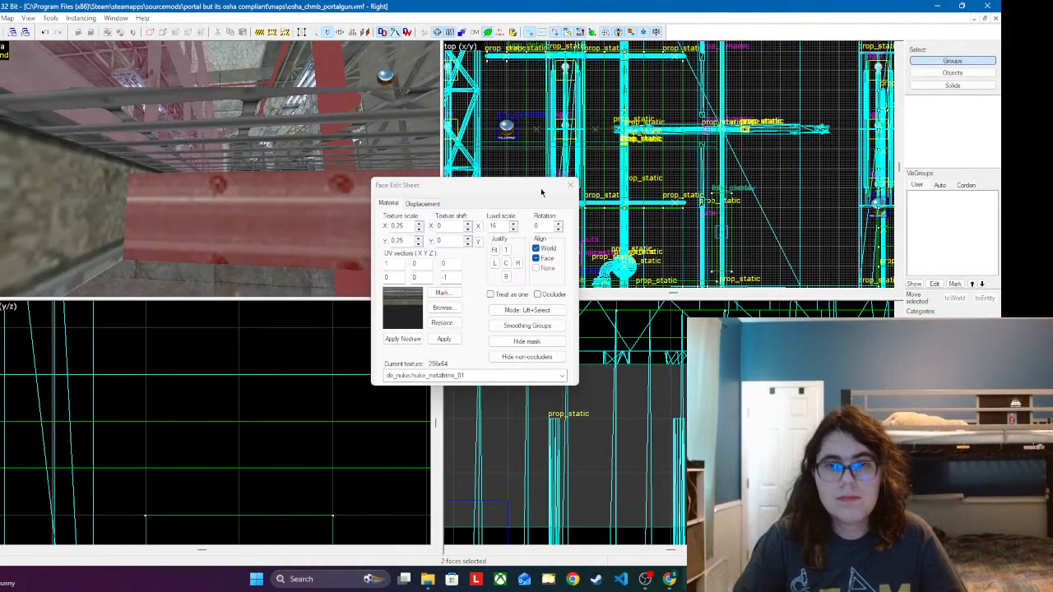
{"action": "left_click", "coordinate": [570, 184]}
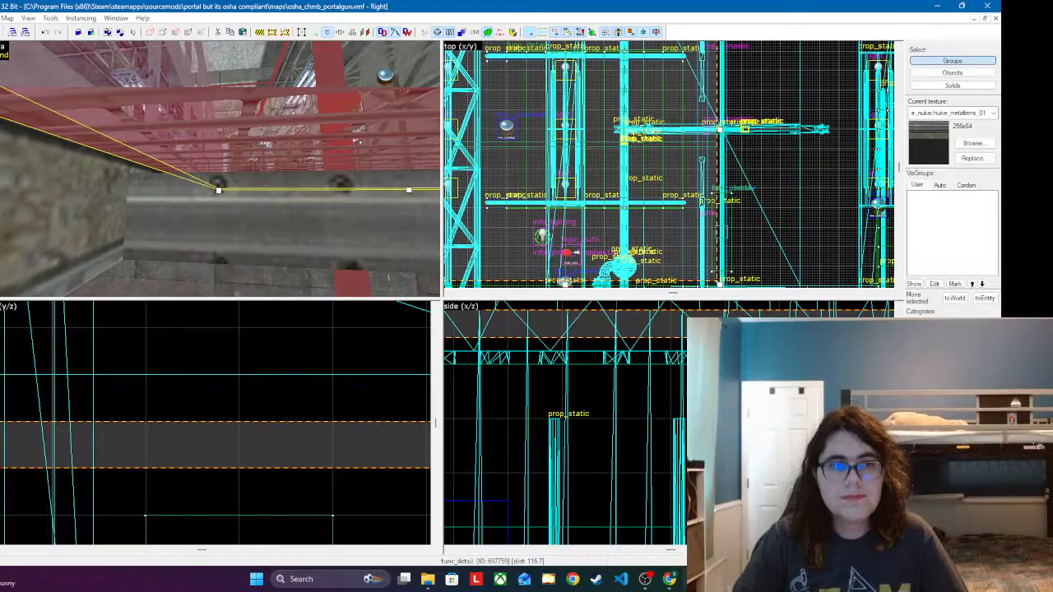
Step: Clip the thin ceiling joist brush along both long edges of the support block, keeping the pieces on both sides of each cut
{"action": "key", "text": "shift+x"}
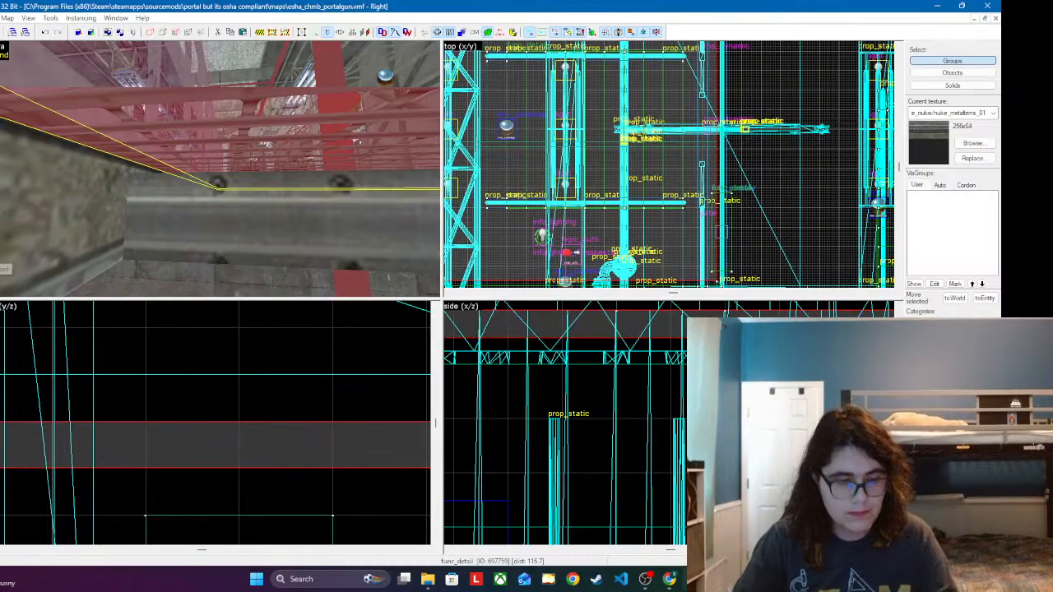
{"action": "scroll", "coordinate": [715, 136], "scroll_direction": "up", "scroll_amount": 5}
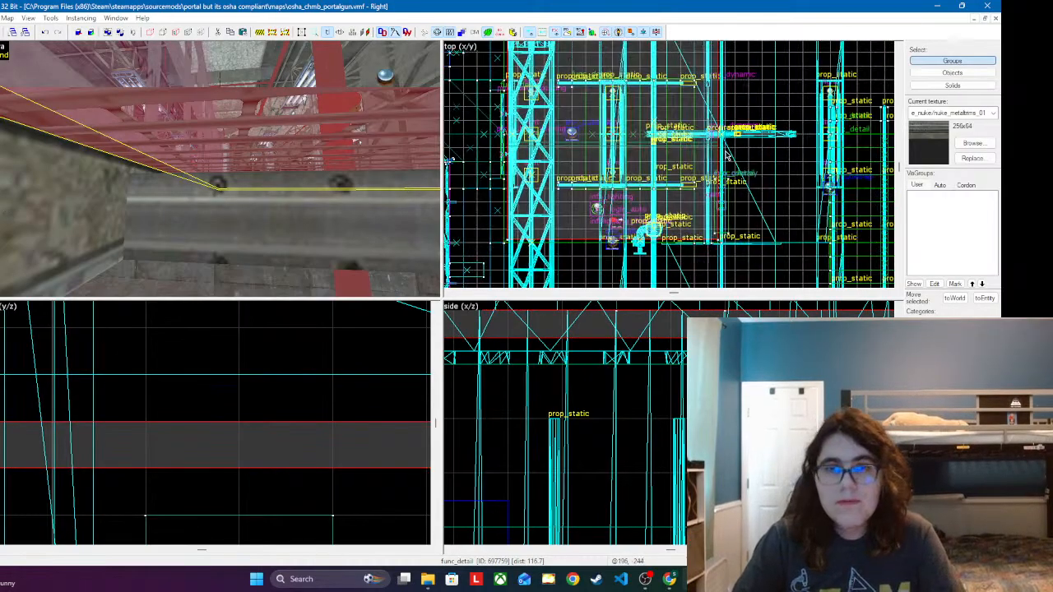
{"action": "scroll", "coordinate": [714, 137], "scroll_direction": "up", "scroll_amount": 3}
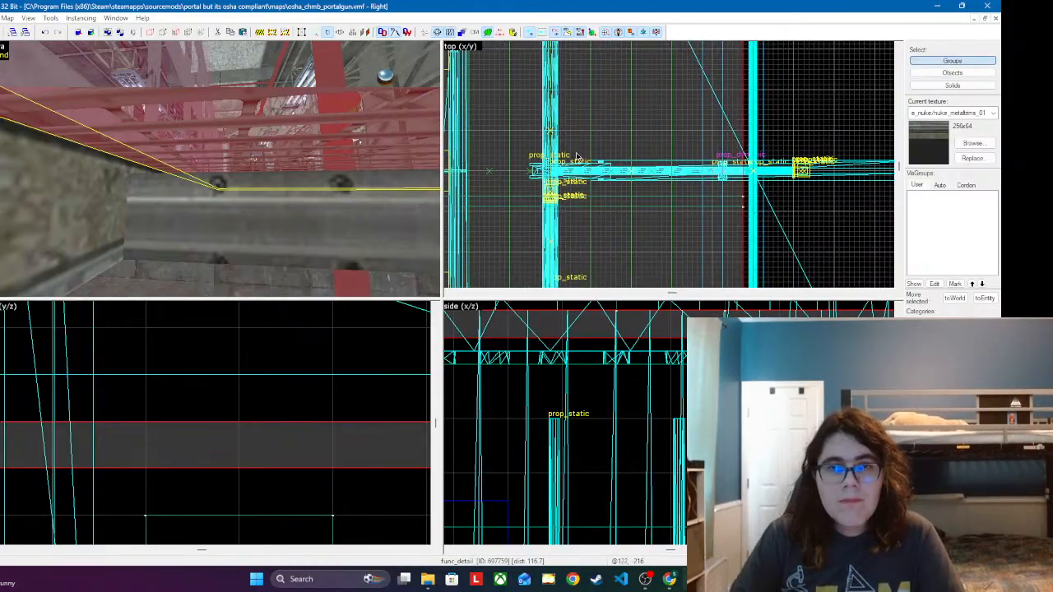
{"action": "scroll", "coordinate": [680, 162], "scroll_direction": "up", "scroll_amount": 6}
{"action": "scroll", "coordinate": [670, 126], "scroll_direction": "down", "scroll_amount": 3}
{"action": "scroll", "coordinate": [664, 126], "scroll_direction": "up", "scroll_amount": 2}
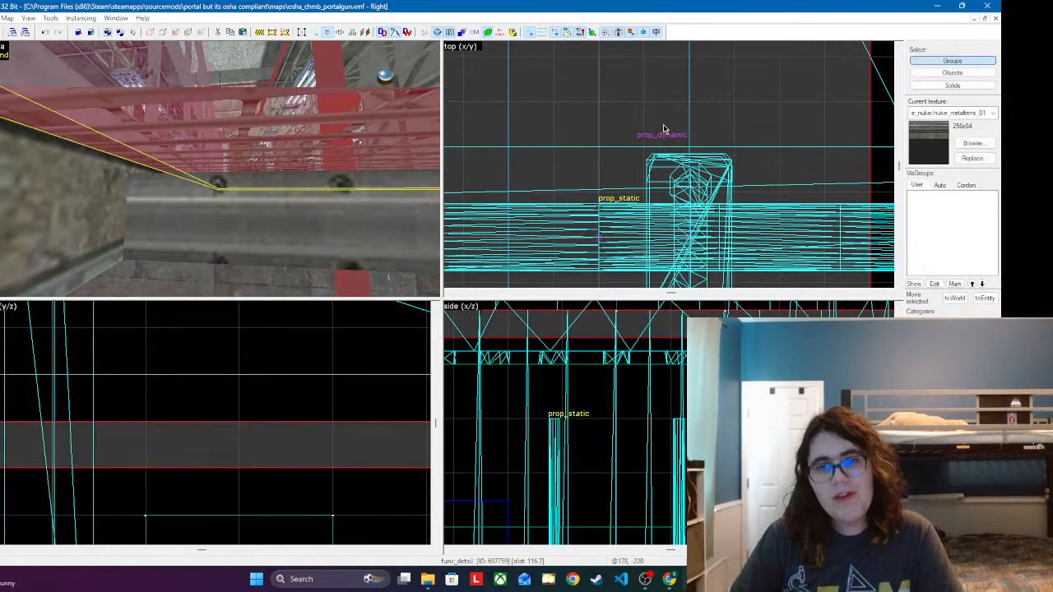
{"action": "scroll", "coordinate": [643, 125], "scroll_direction": "down", "scroll_amount": 6}
{"action": "scroll", "coordinate": [852, 122], "scroll_direction": "down", "scroll_amount": 6}
{"action": "scroll", "coordinate": [625, 124], "scroll_direction": "up", "scroll_amount": 10}
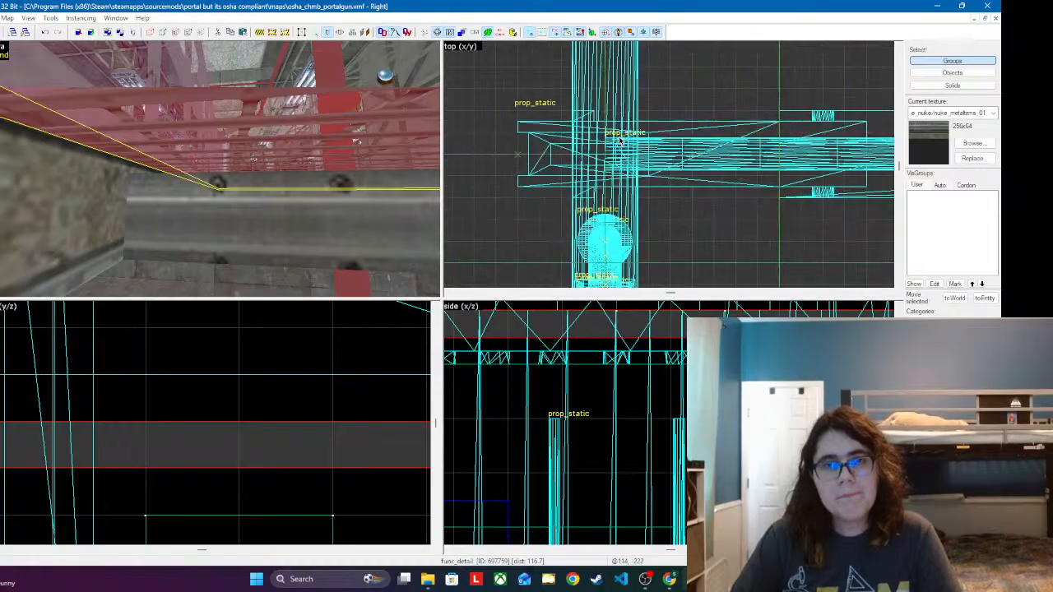
{"action": "scroll", "coordinate": [633, 107], "scroll_direction": "down", "scroll_amount": 4}
{"action": "scroll", "coordinate": [662, 218], "scroll_direction": "up", "scroll_amount": 4}
{"action": "scroll", "coordinate": [740, 105], "scroll_direction": "down", "scroll_amount": 2}
{"action": "scroll", "coordinate": [623, 146], "scroll_direction": "up", "scroll_amount": 3}
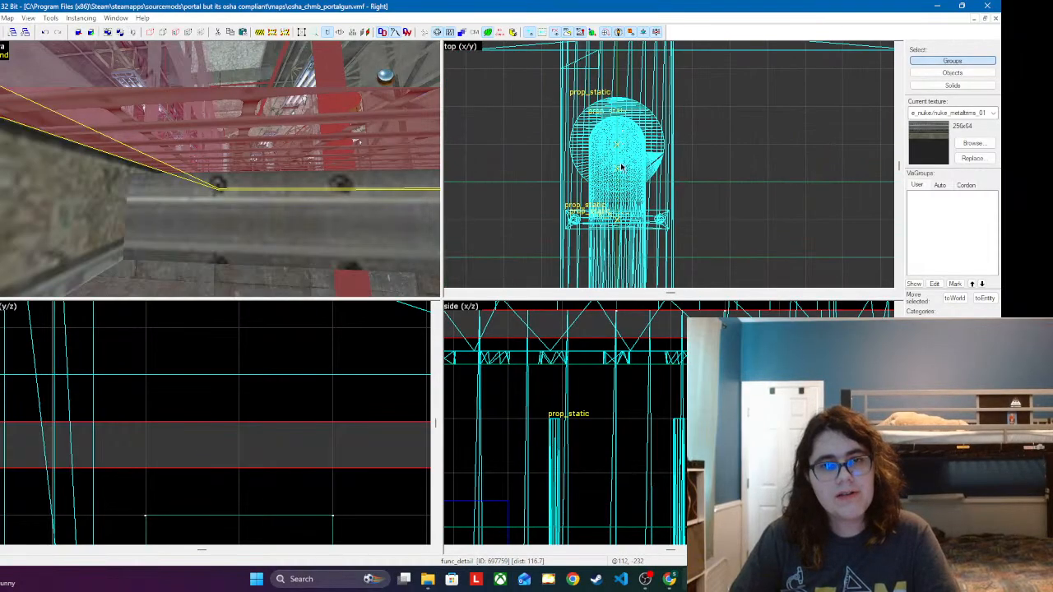
{"action": "left_click_drag", "start_coordinate": [579, 188], "coordinate": [645, 187]}
{"action": "scroll", "coordinate": [714, 139], "scroll_direction": "down", "scroll_amount": 2}
{"action": "scroll", "coordinate": [717, 148], "scroll_direction": "up", "scroll_amount": 1}
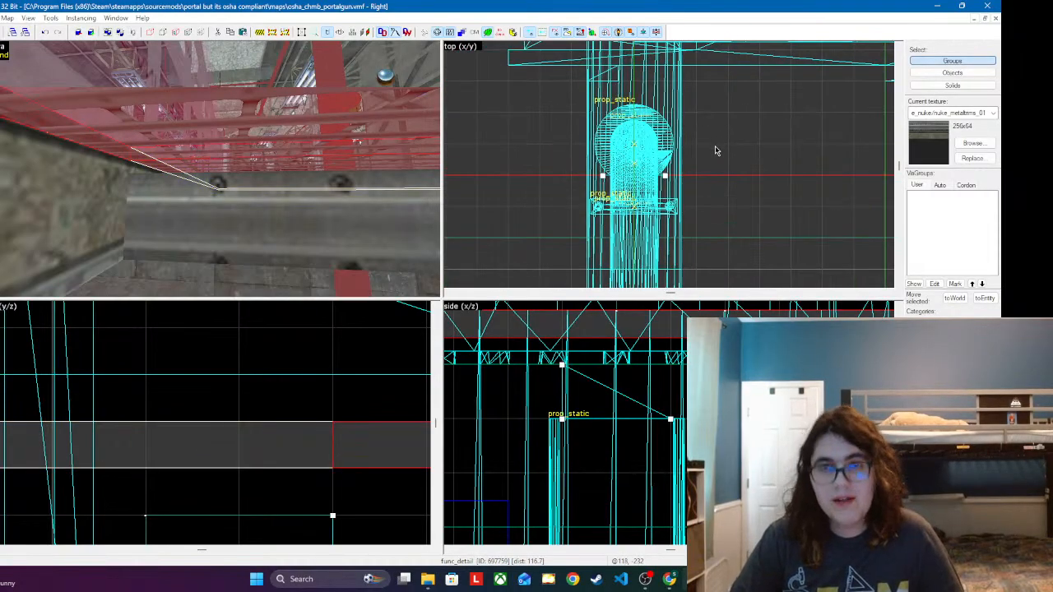
{"action": "key", "text": "shift+x"}
{"action": "key", "text": "shift+x"}
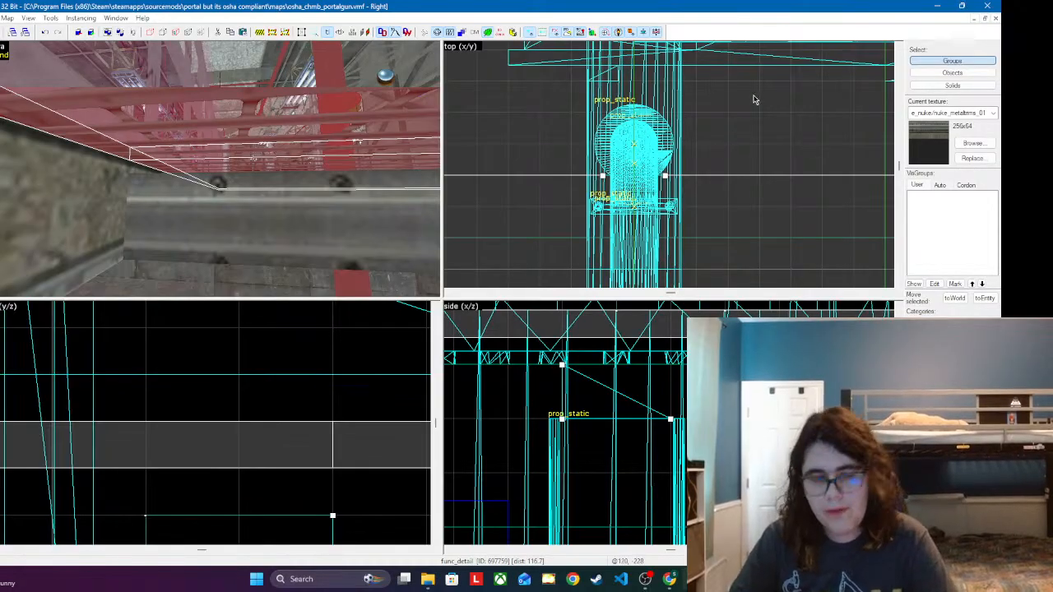
{"action": "key", "text": "Return"}
{"action": "left_click_drag", "start_coordinate": [635, 238], "coordinate": [730, 238]}
{"action": "key", "text": "Return"}
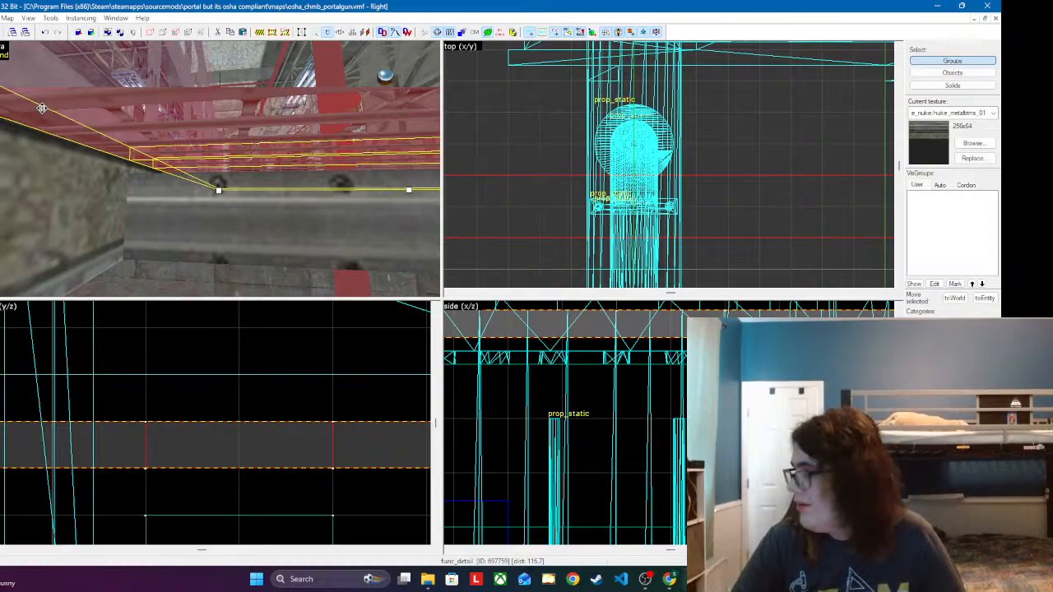
Step: Switch selection to individual solids and delete the joist strip between the two cuts above the support block
{"action": "left_click", "coordinate": [110, 186]}
{"action": "key", "text": "z"}
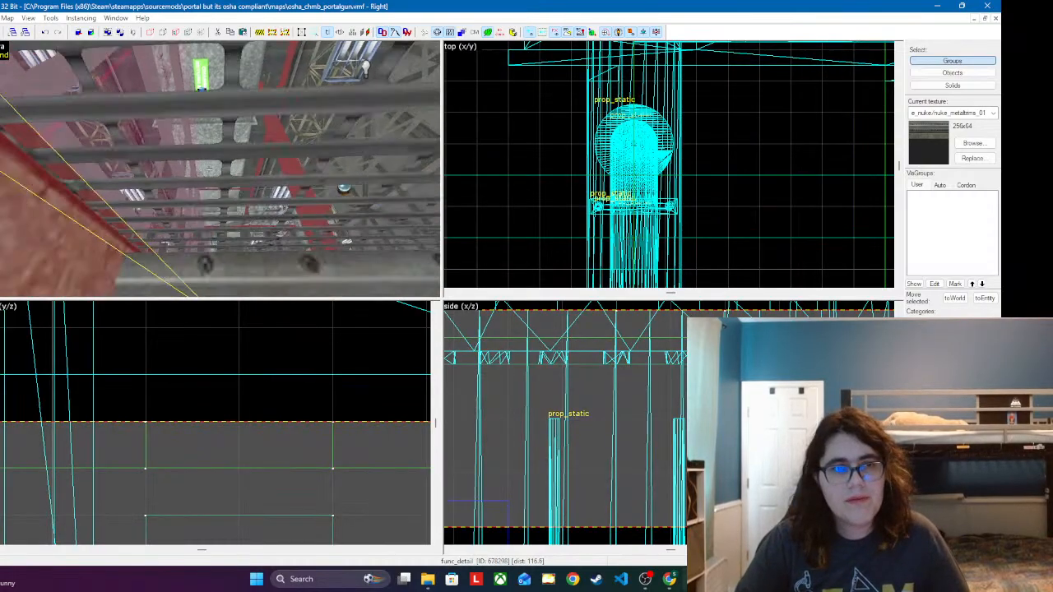
{"action": "key", "text": "w"}
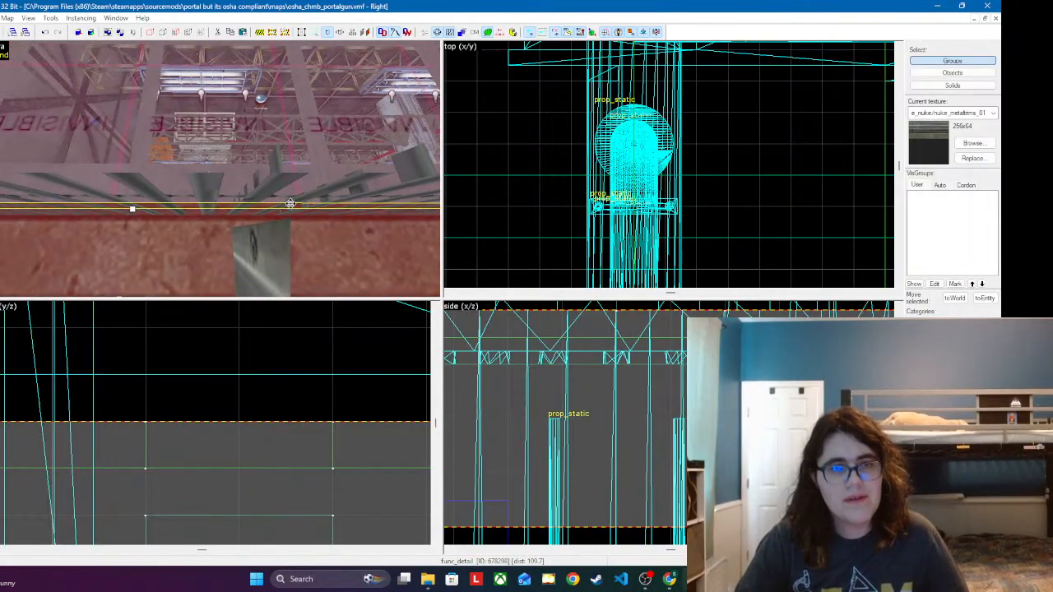
{"action": "left_click", "coordinate": [280, 195]}
{"action": "key", "text": "ctrl+shift+w"}
{"action": "key", "text": "ctrl+shift+w"}
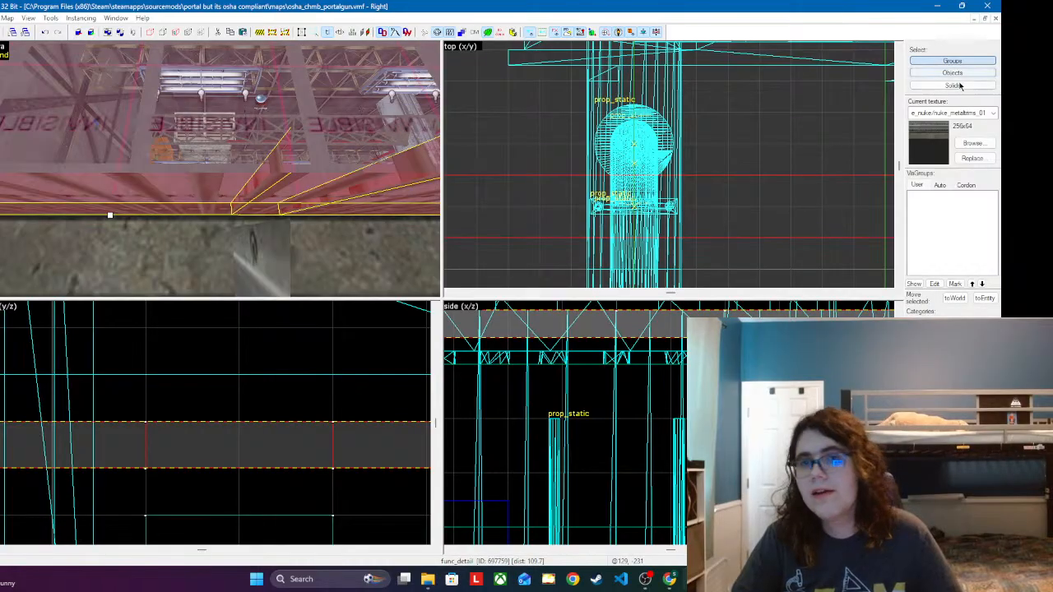
{"action": "left_click", "coordinate": [297, 192]}
{"action": "key", "text": "Escape"}
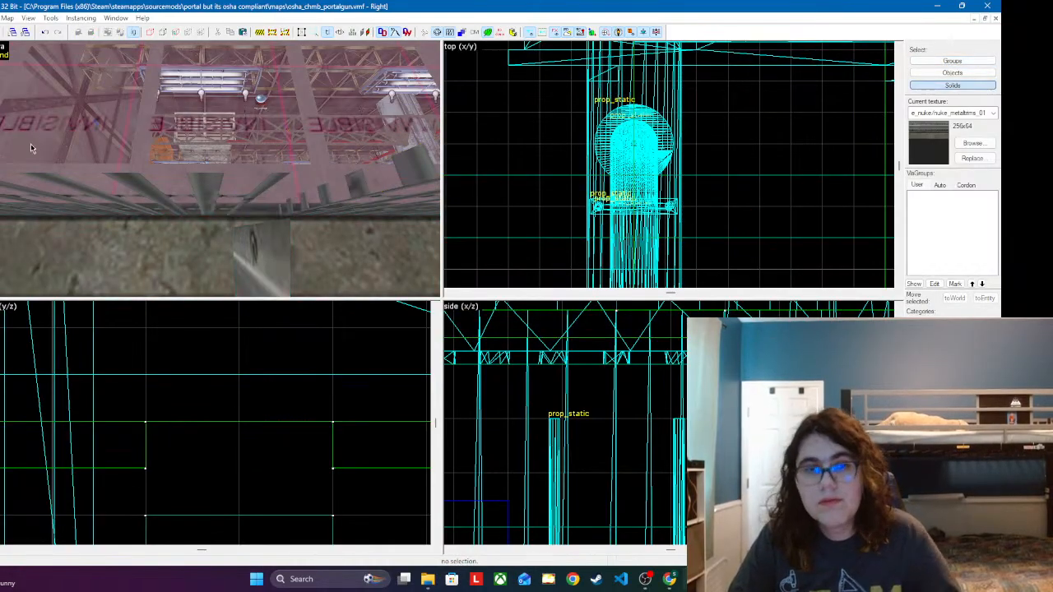
Step: Raise the support block's top face to the top of the ceiling joists, making the block 8 units tall
{"action": "left_click", "coordinate": [261, 251]}
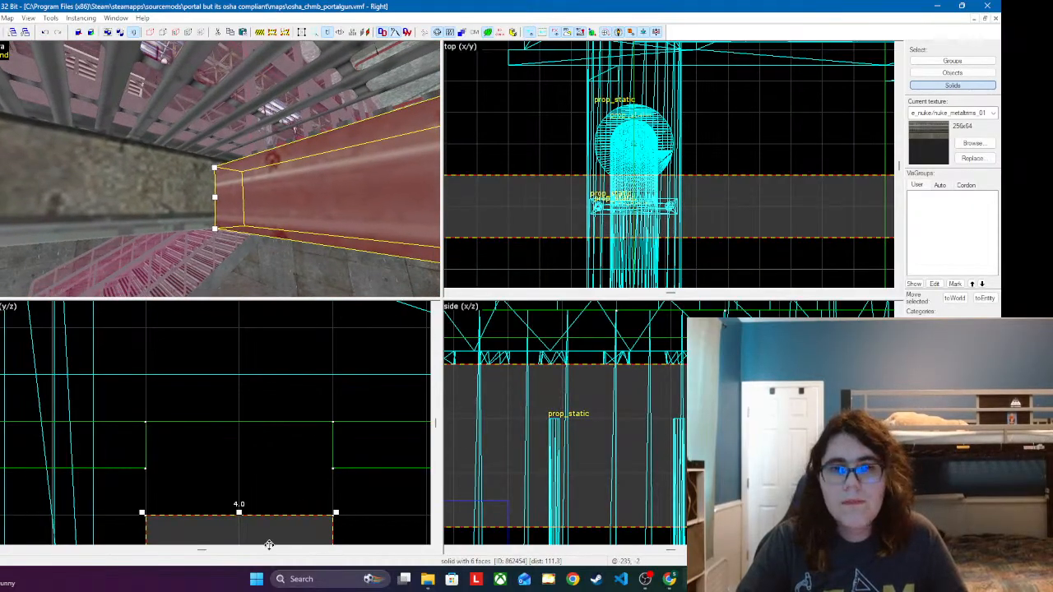
{"action": "mouse_move", "coordinate": [284, 525]}
{"action": "left_mouse_down"}
{"action": "mouse_move", "coordinate": [284, 470]}
{"action": "mouse_move", "coordinate": [279, 525]}
{"action": "left_mouse_up"}
{"action": "scroll", "coordinate": [283, 392], "scroll_direction": "down", "scroll_amount": 6}
{"action": "scroll", "coordinate": [252, 534], "scroll_direction": "up", "scroll_amount": 1}
{"action": "scroll", "coordinate": [251, 534], "scroll_direction": "up", "scroll_amount": 1}
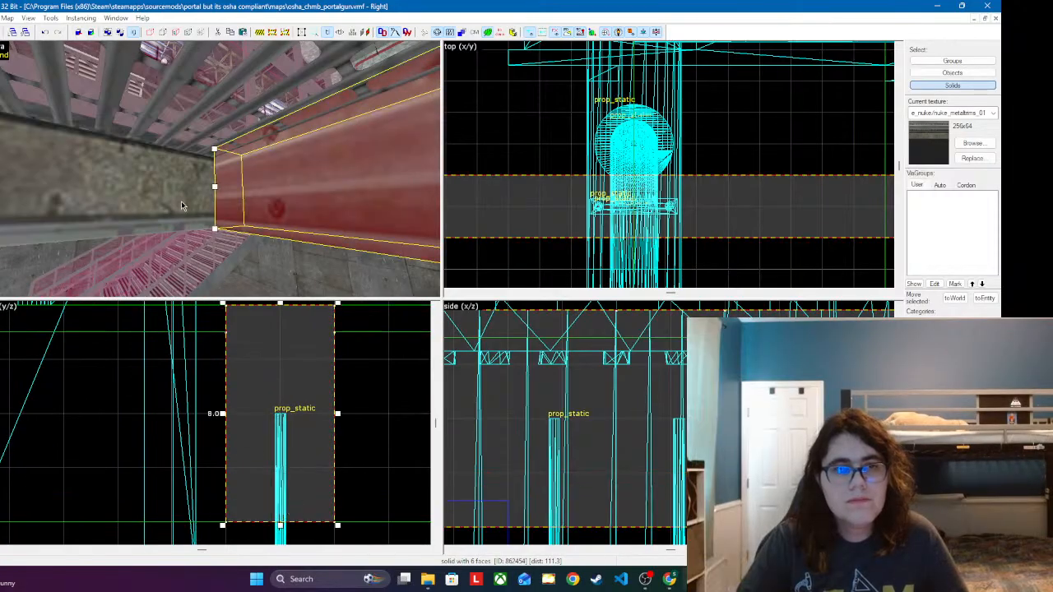
Step: Inspect the support beam and the surrounding ceiling joists from above and below in the 3D view
{"action": "left_click", "coordinate": [201, 216]}
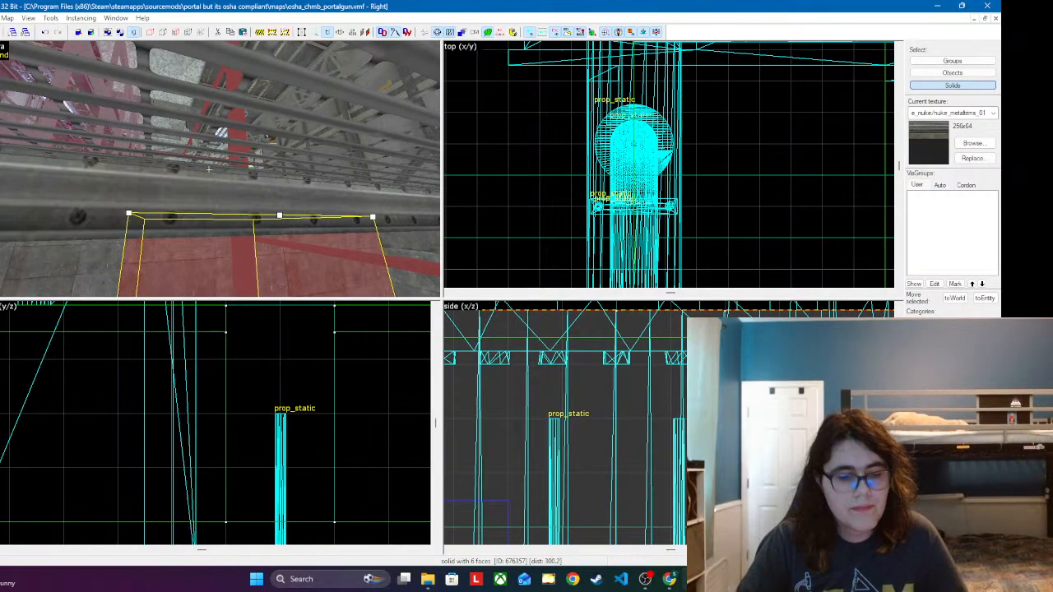
{"action": "key", "text": "w"}
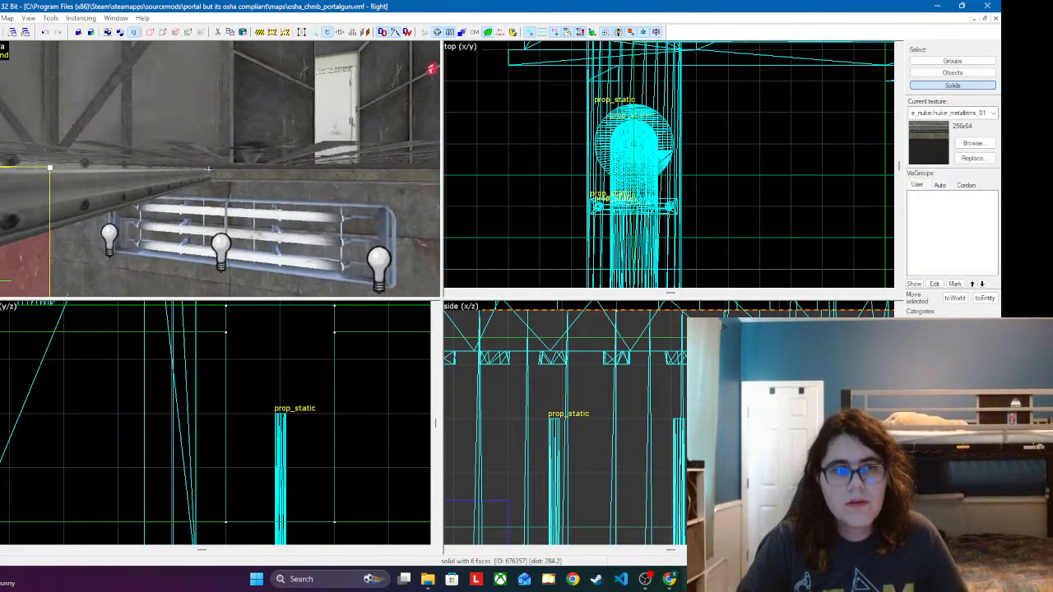
{"action": "key", "text": "w"}
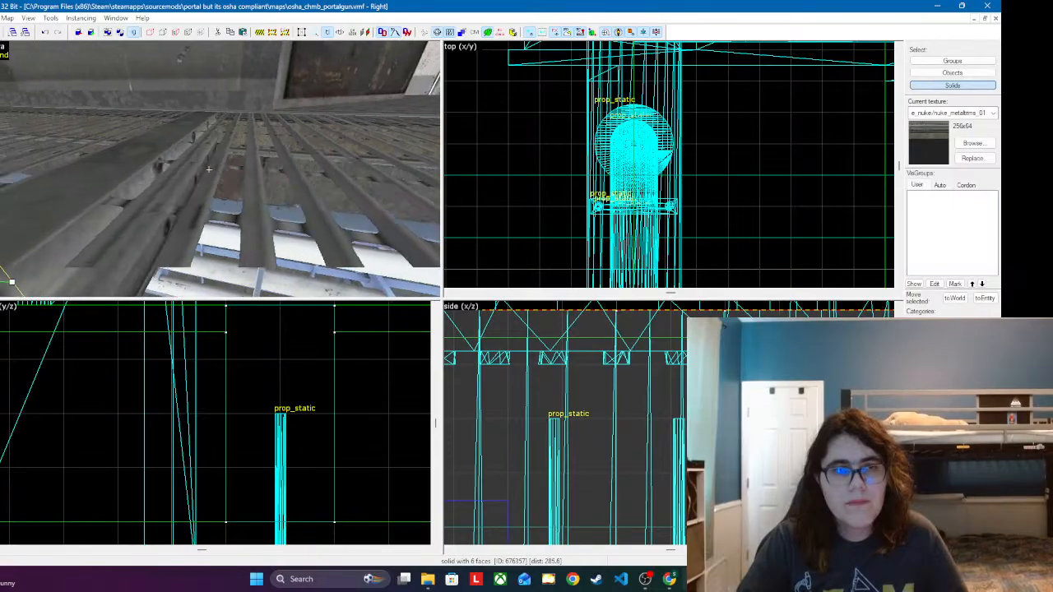
{"action": "key", "text": "w"}
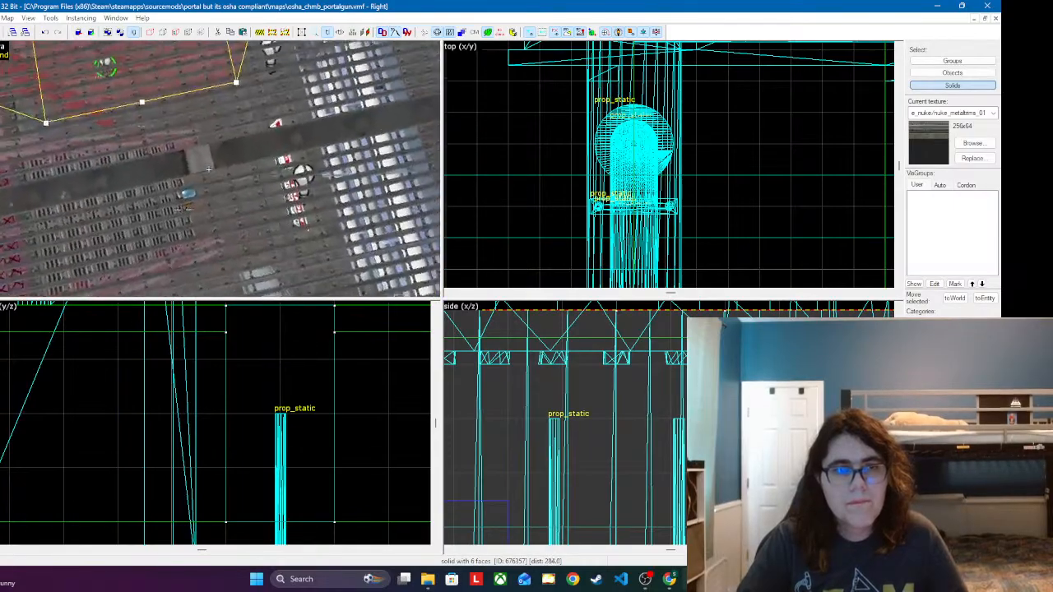
{"action": "key", "text": "w"}
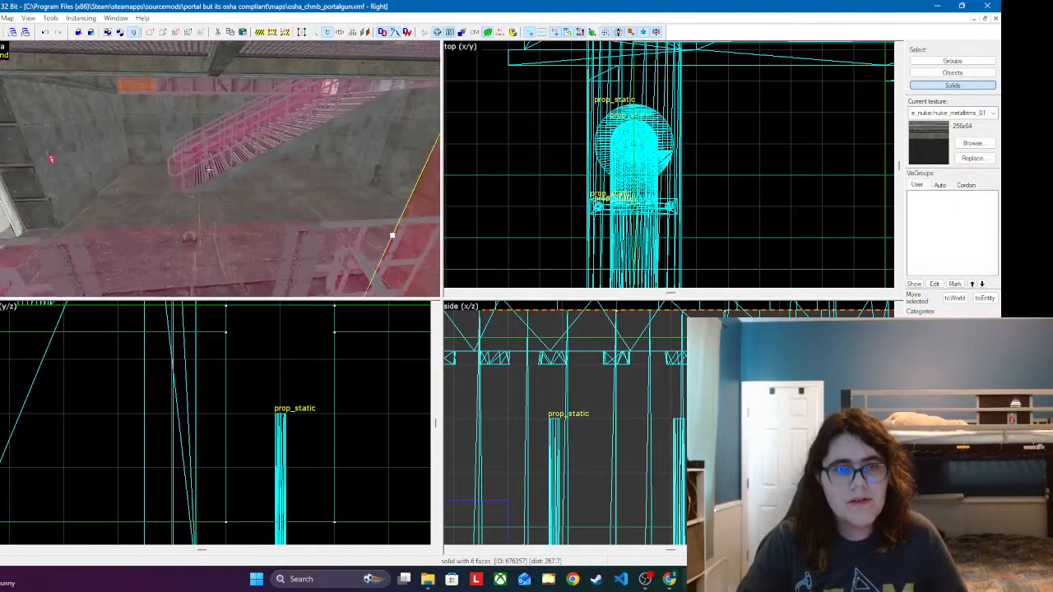
{"action": "key", "text": "w"}
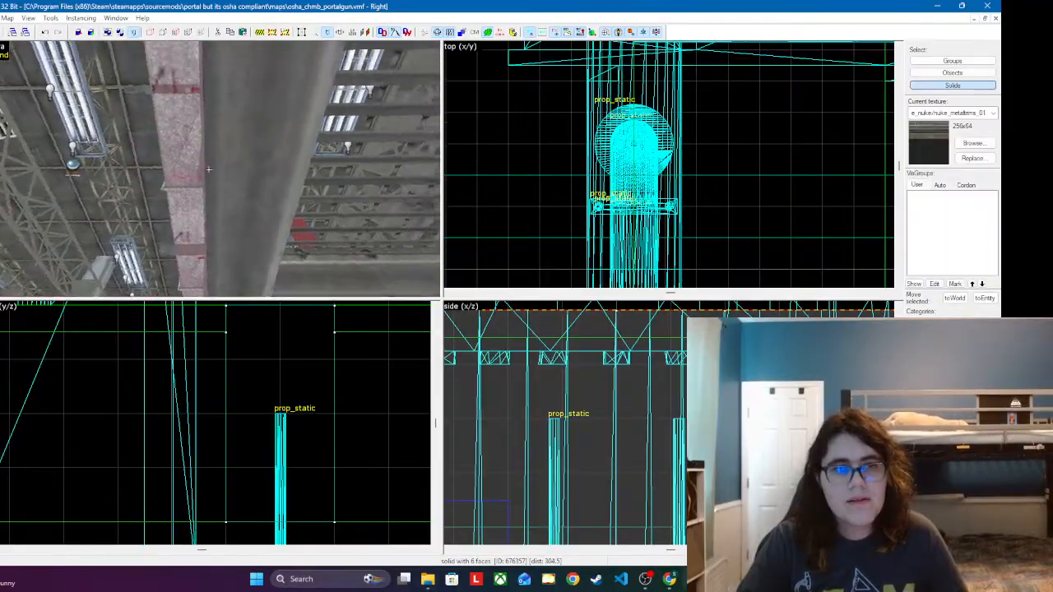
{"action": "key", "text": "w"}
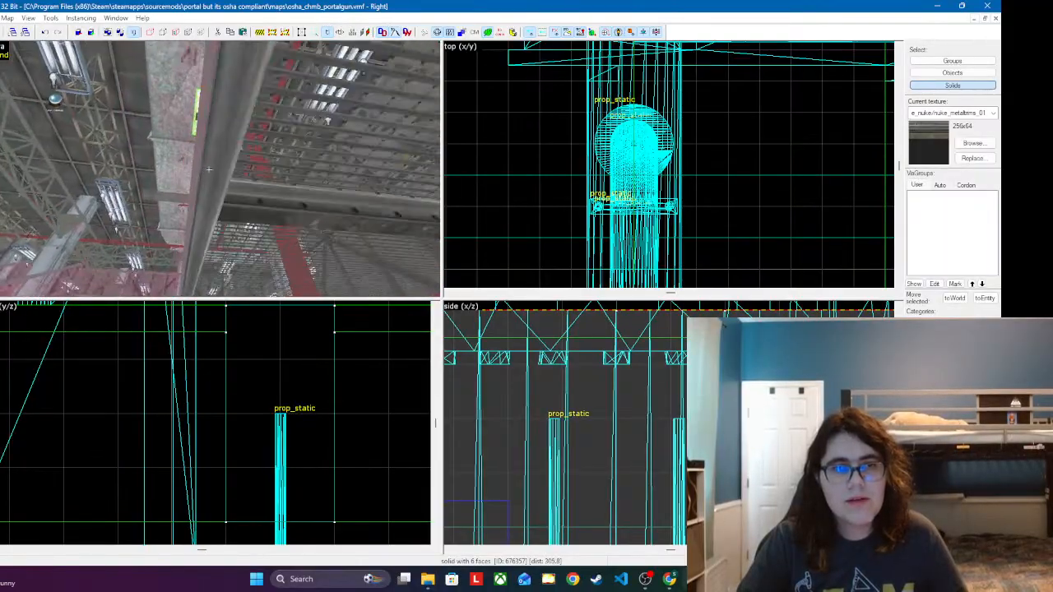
{"action": "key", "text": "w"}
Step: Apply the de_nuke/nuke_metaltrims_01 texture to the support beam's top and underside faces with the Face Edit Sheet
{"action": "key", "text": "shift+a"}
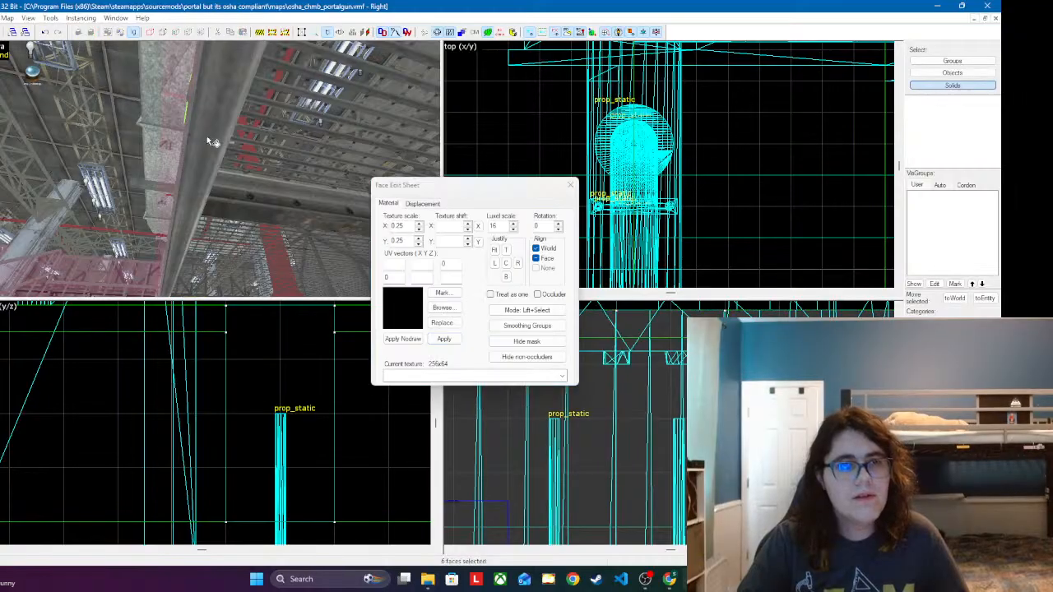
{"action": "left_click", "coordinate": [229, 141]}
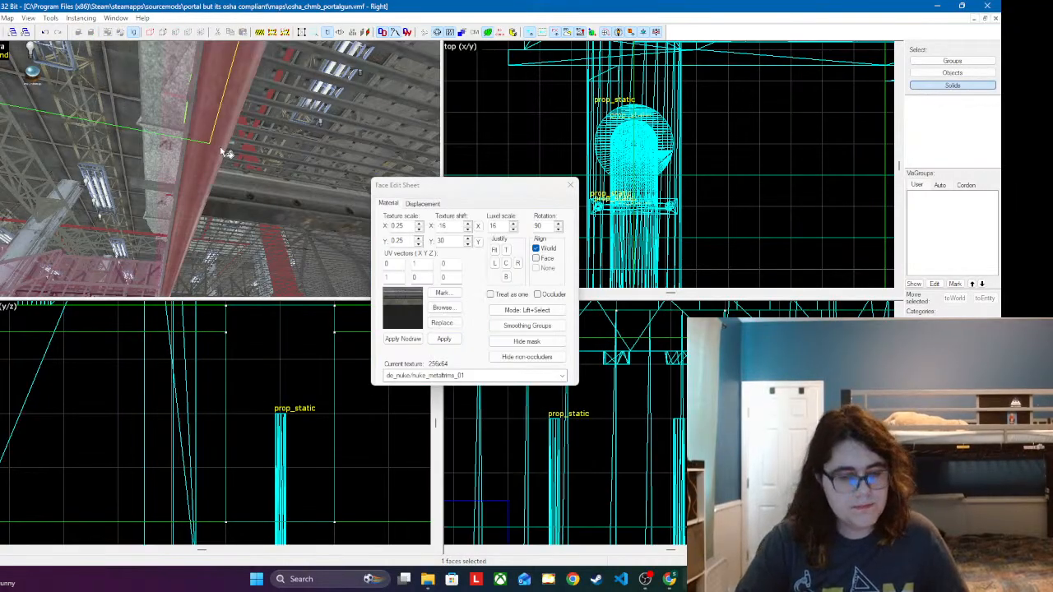
{"action": "key", "text": "z"}
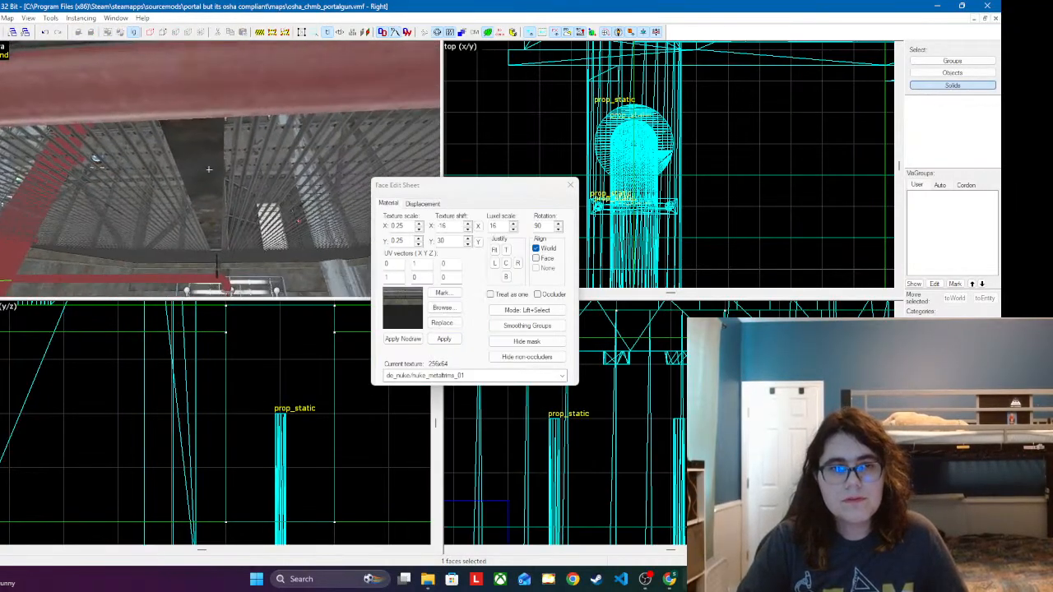
{"action": "left_click", "coordinate": [209, 168]}
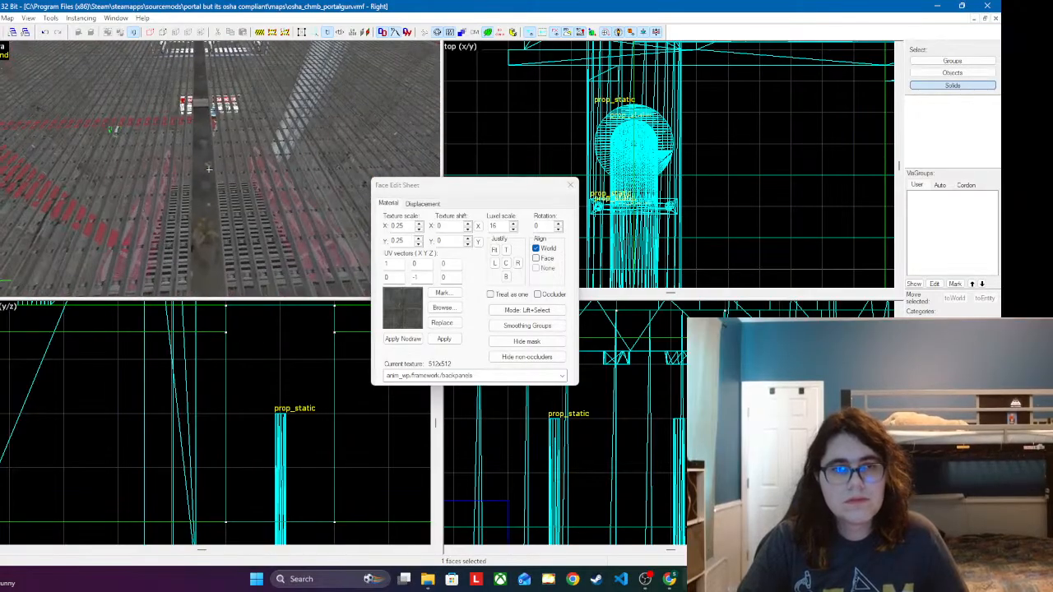
{"action": "key", "text": "z"}
{"action": "left_click", "coordinate": [211, 172], "text": "ctrl"}
{"action": "left_click", "coordinate": [562, 377]}
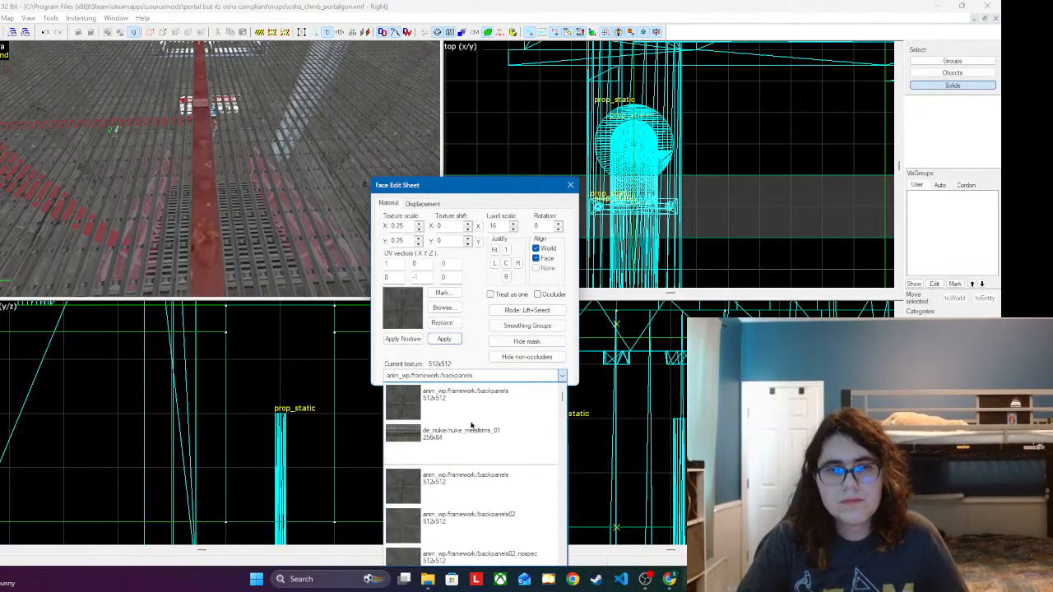
{"action": "left_click", "coordinate": [480, 445]}
{"action": "left_click", "coordinate": [446, 339]}
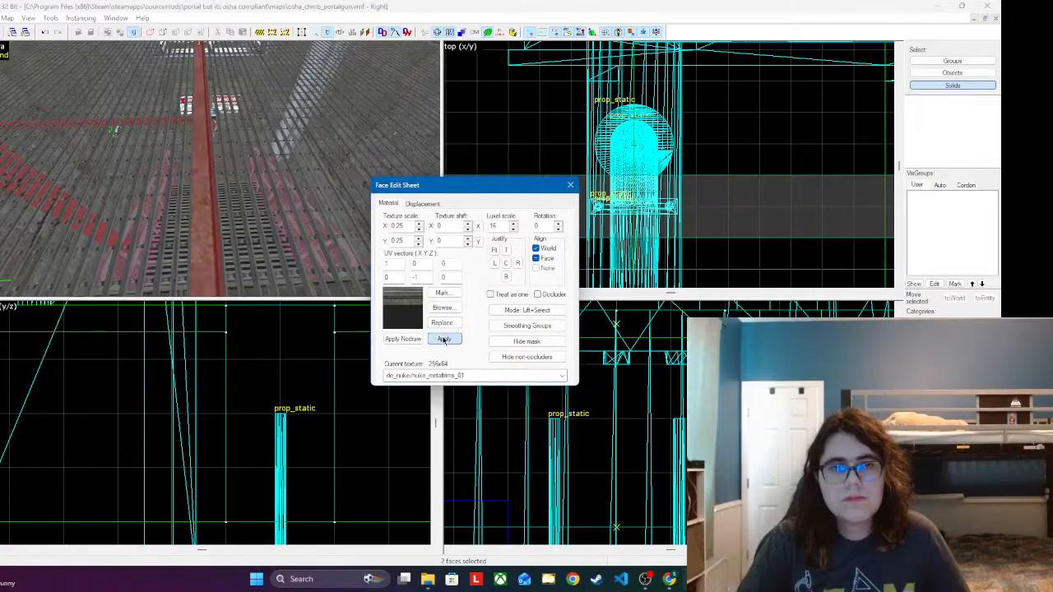
Step: Justify the metal trim texture on the two selected beam faces and fine-tune its offset, setting the Y shift to 39
{"action": "key", "text": "z"}
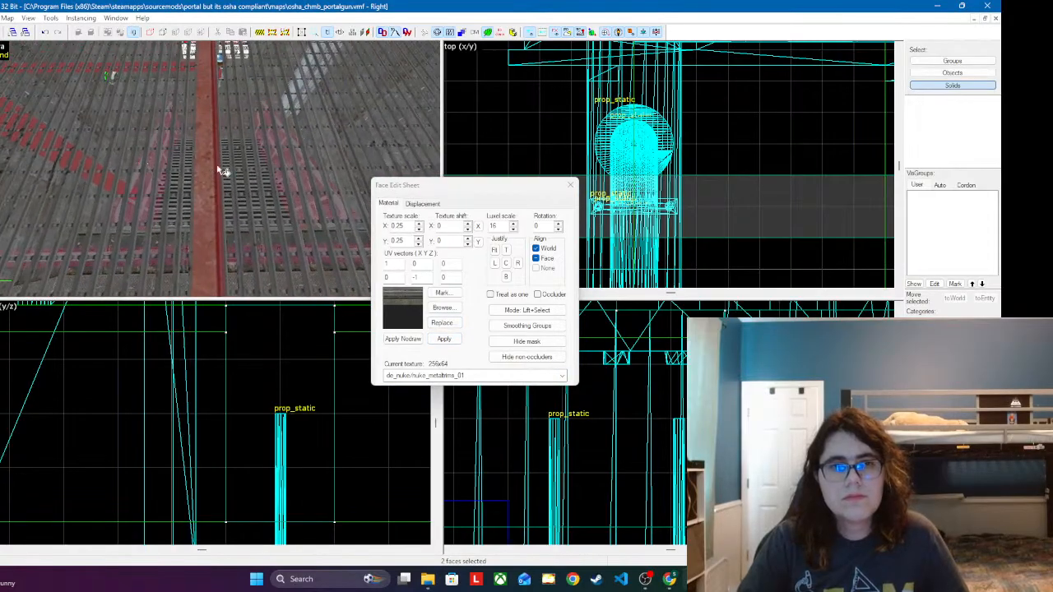
{"action": "key", "text": "z"}
{"action": "left_click", "coordinate": [508, 250]}
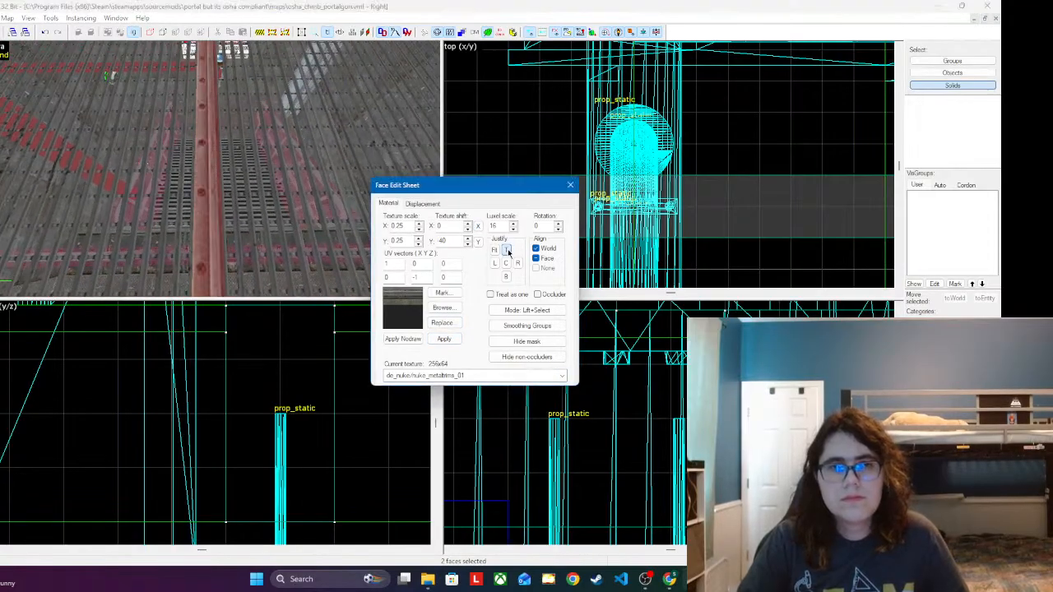
{"action": "left_click", "coordinate": [506, 278]}
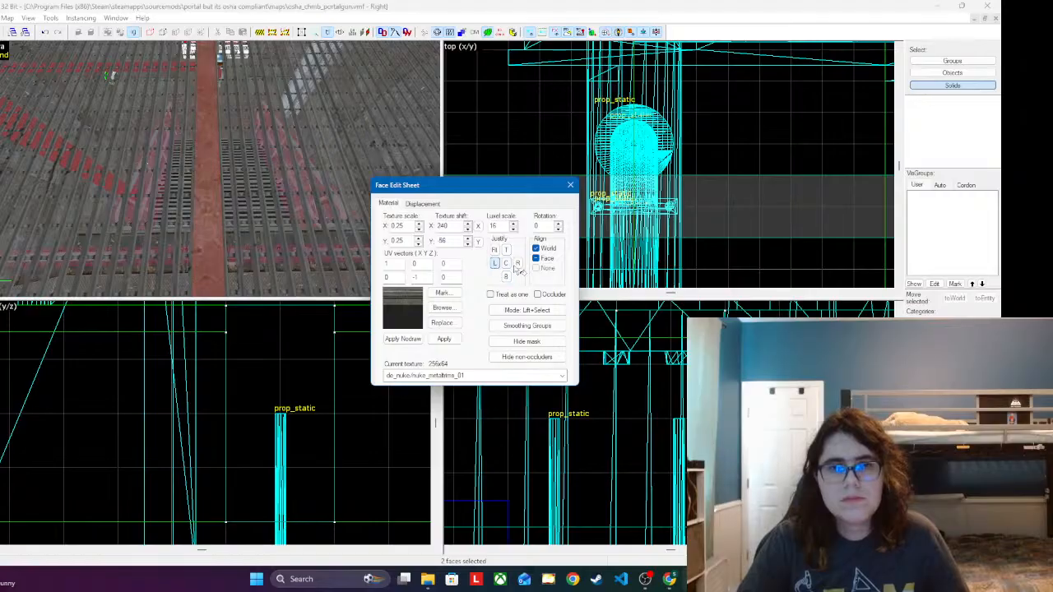
{"action": "left_click", "coordinate": [517, 263]}
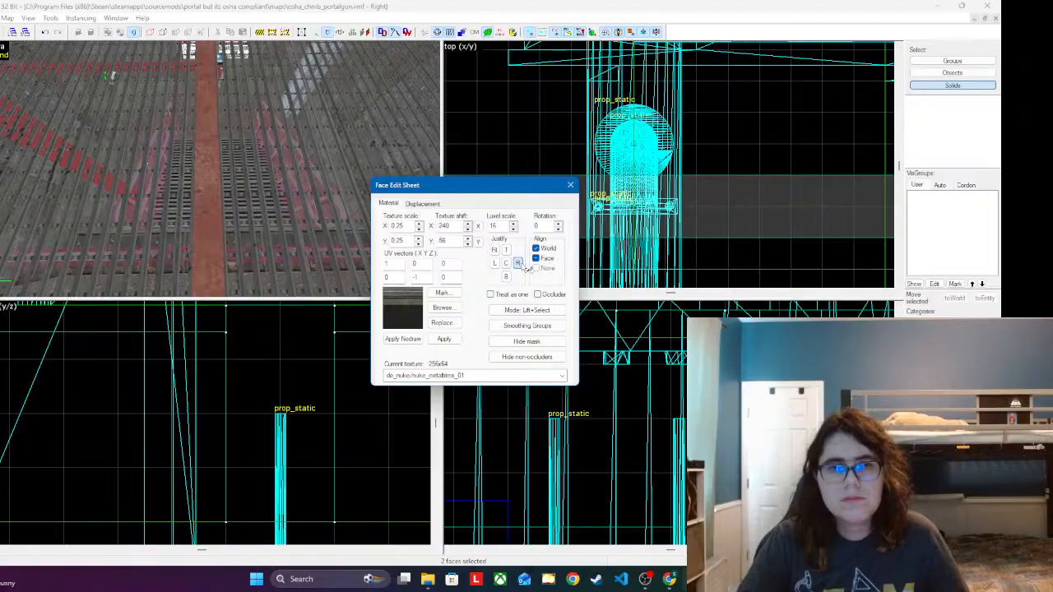
{"action": "left_click", "coordinate": [467, 243]}
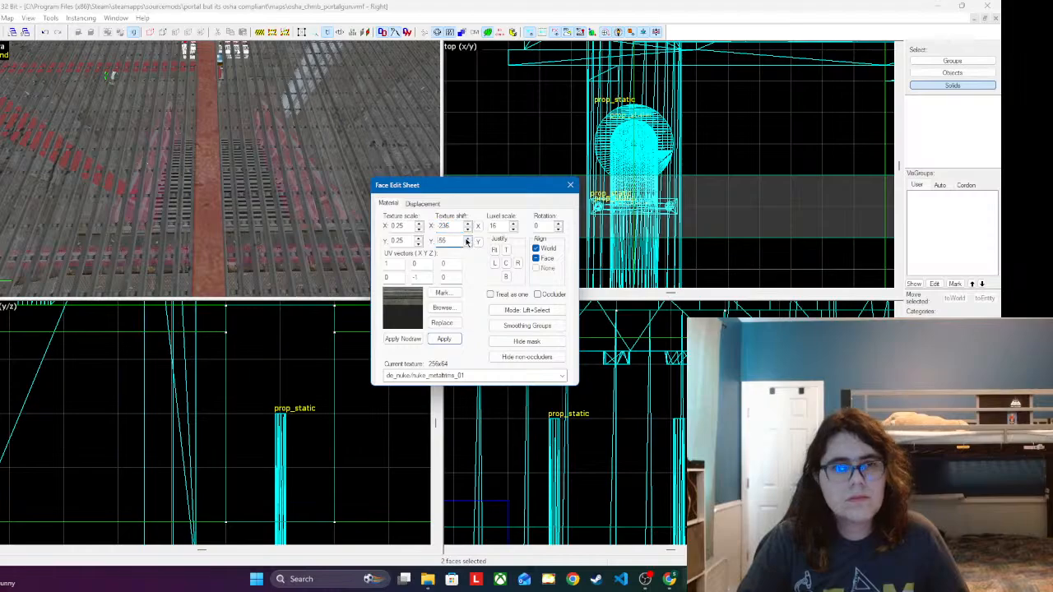
{"action": "left_click_drag", "start_coordinate": [468, 243], "coordinate": [468, 240]}
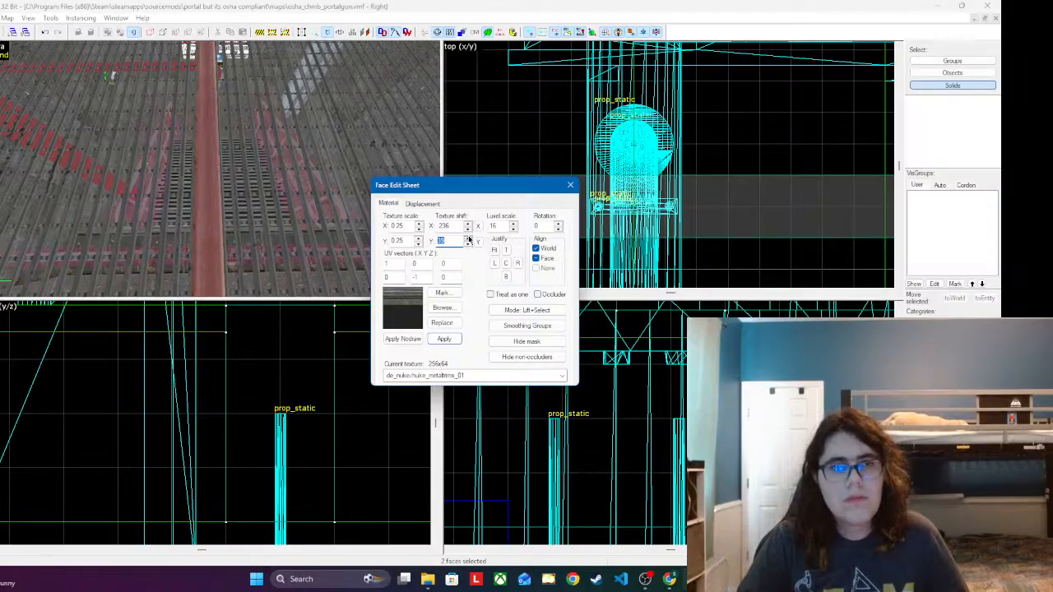
{"action": "scroll", "coordinate": [280, 223], "scroll_direction": "up", "scroll_amount": 1}
{"action": "scroll", "coordinate": [279, 221], "scroll_direction": "down", "scroll_amount": 1}
{"action": "right_click", "coordinate": [293, 144]}
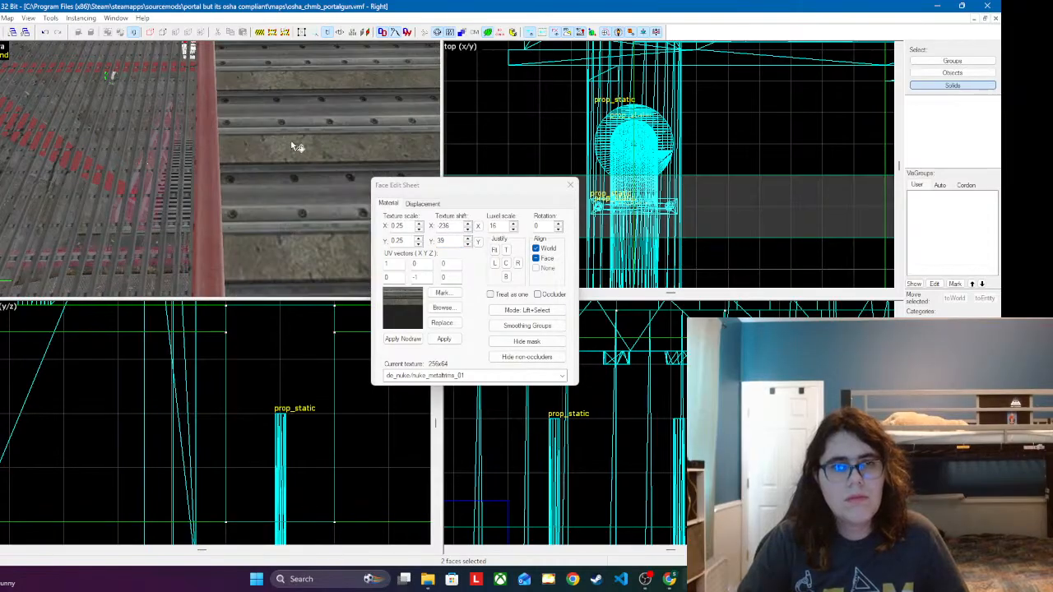
{"action": "key", "text": "ctrl+z"}
{"action": "key", "text": "ctrl+z"}
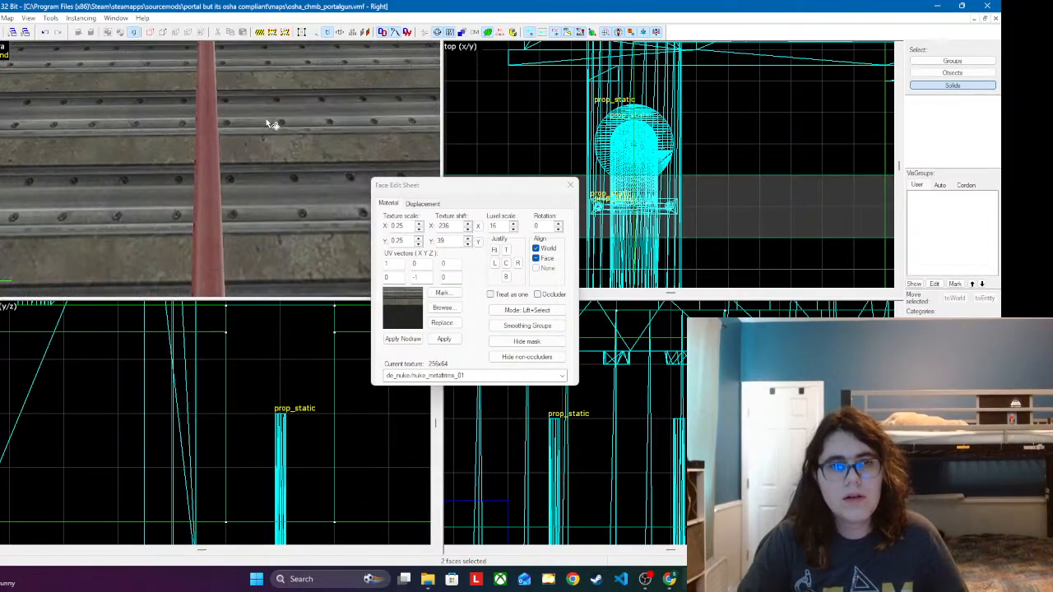
{"action": "key", "text": "ctrl+z"}
Step: Close the Face Edit Sheet and inspect the trim texture along the top of the support beam
{"action": "left_click", "coordinate": [570, 186]}
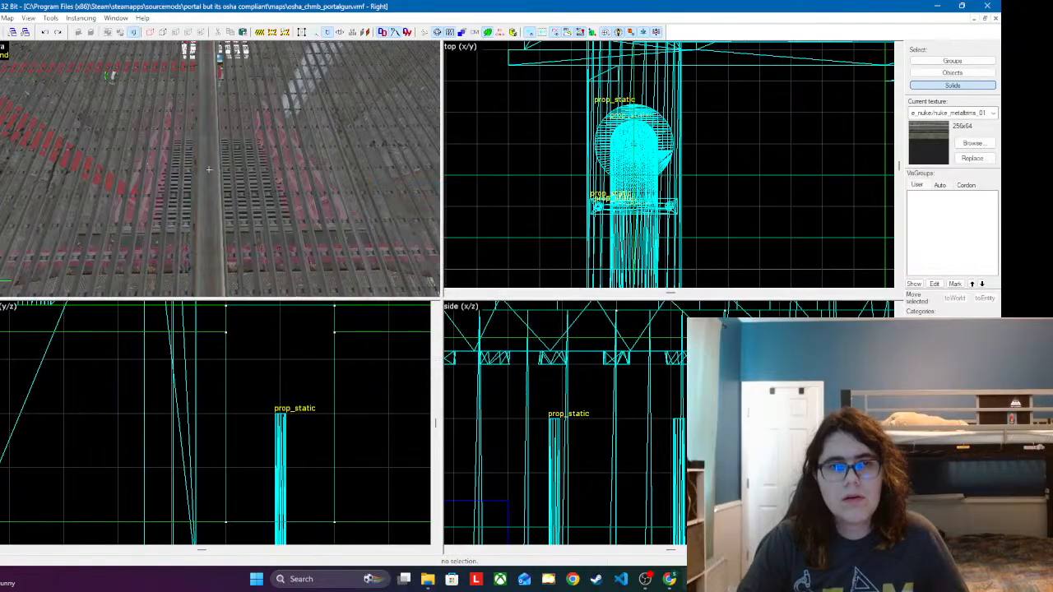
{"action": "key", "text": "z"}
{"action": "key", "text": "w"}
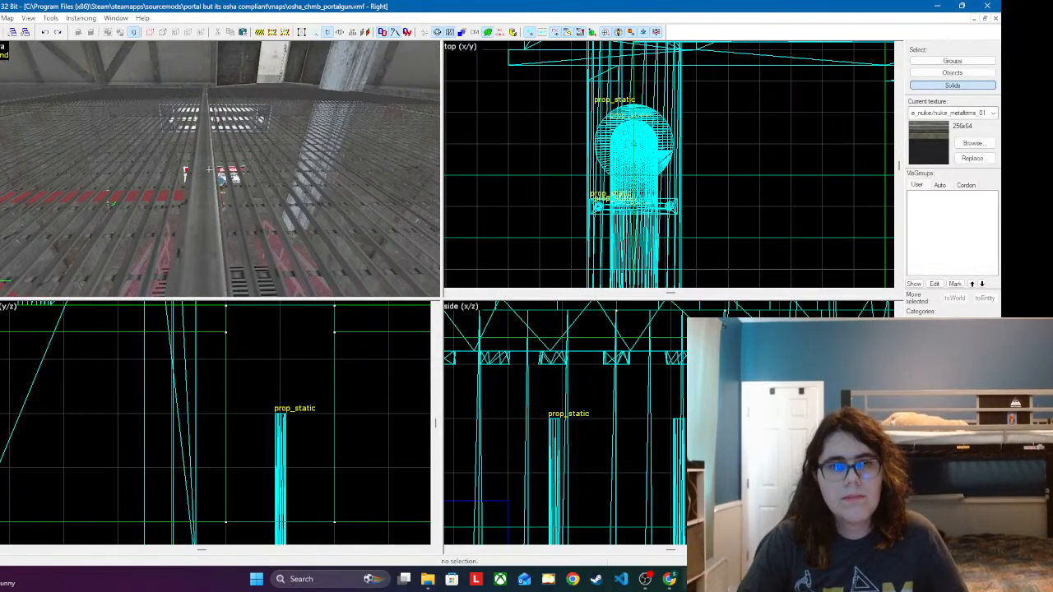
{"action": "key", "text": "w"}
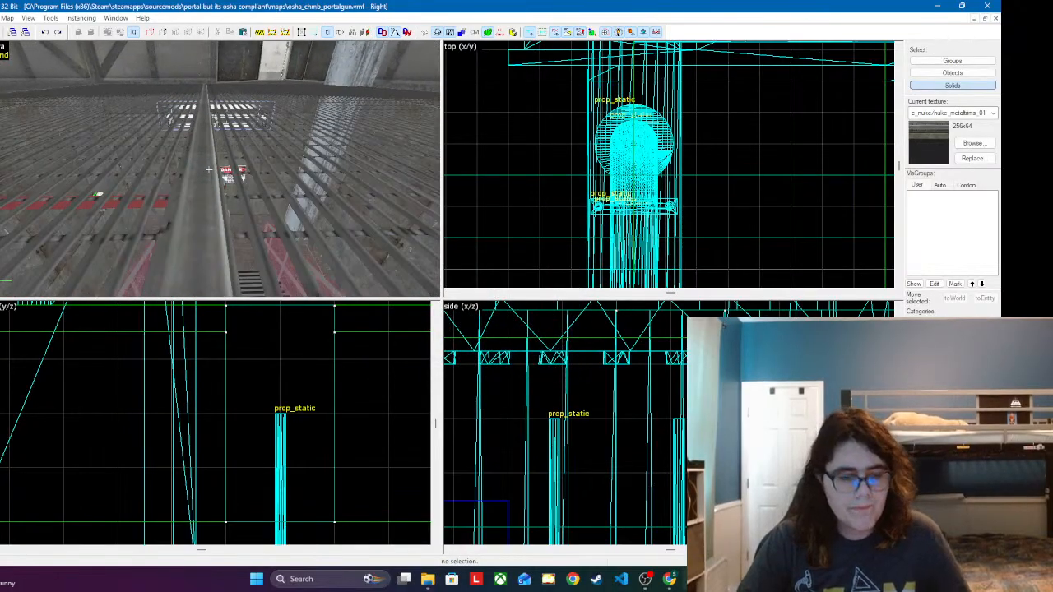
{"action": "key", "text": "z"}
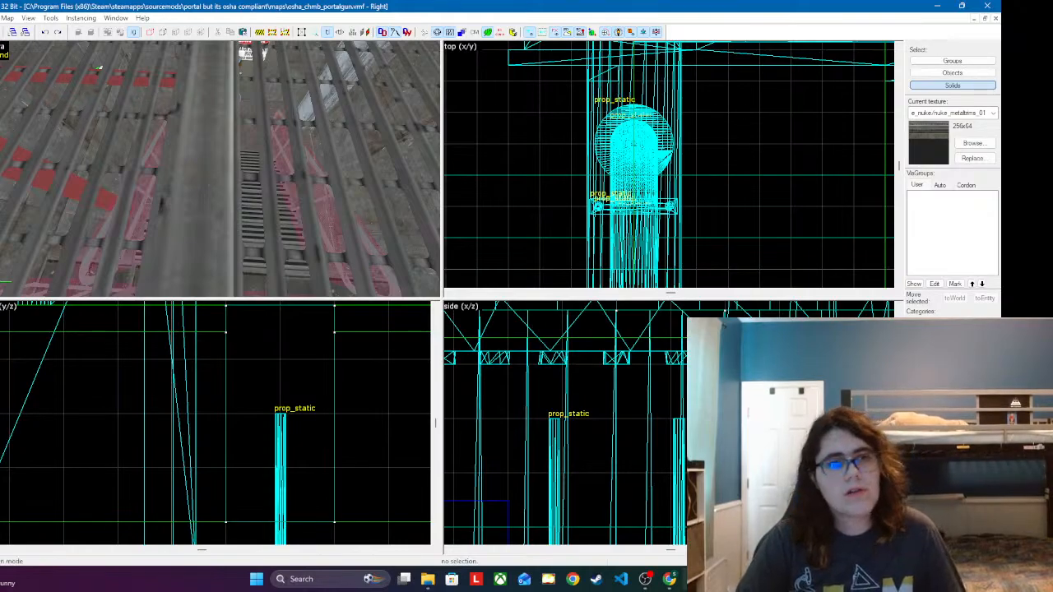
Step: Nudge the X texture shift of the beam's top face by one unit, set its Y shift to 38, and close the sheet
{"action": "key", "text": "shift+a"}
{"action": "left_click", "coordinate": [197, 150]}
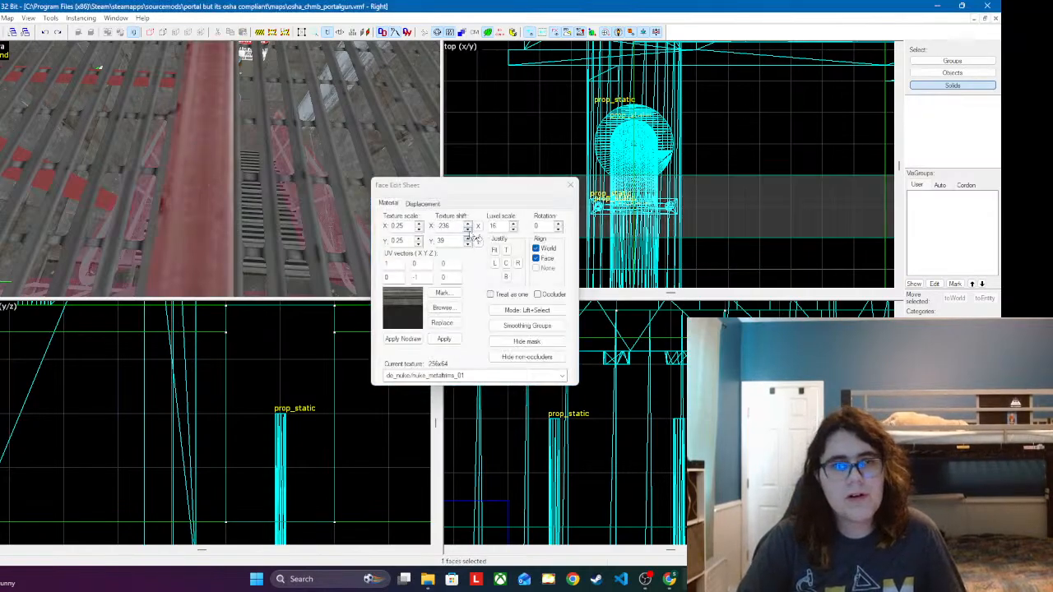
{"action": "left_click", "coordinate": [467, 224]}
{"action": "left_click", "coordinate": [467, 238]}
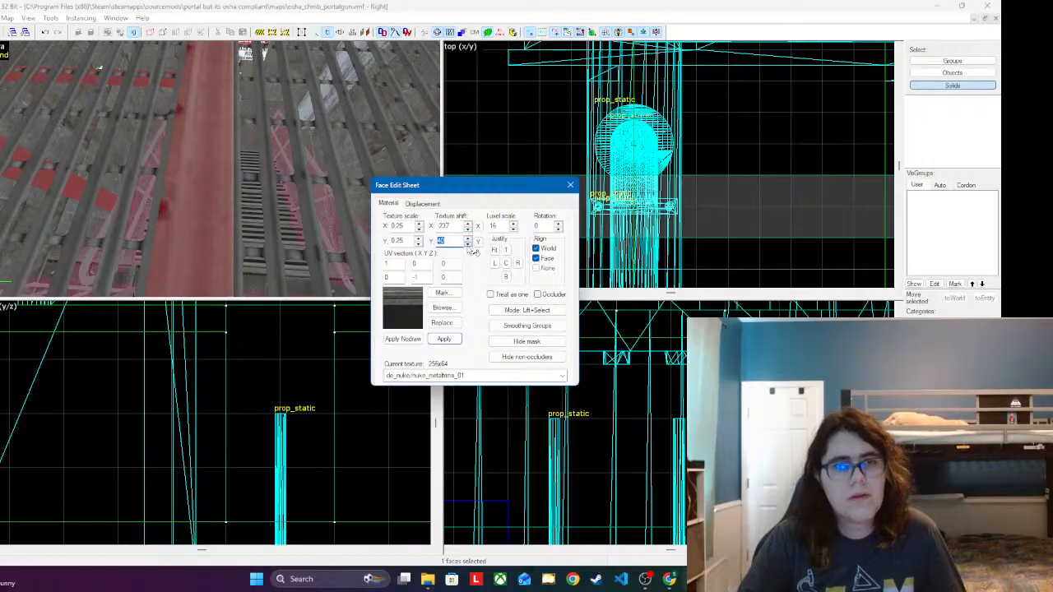
{"action": "left_click", "coordinate": [467, 244]}
{"action": "left_click", "coordinate": [450, 336]}
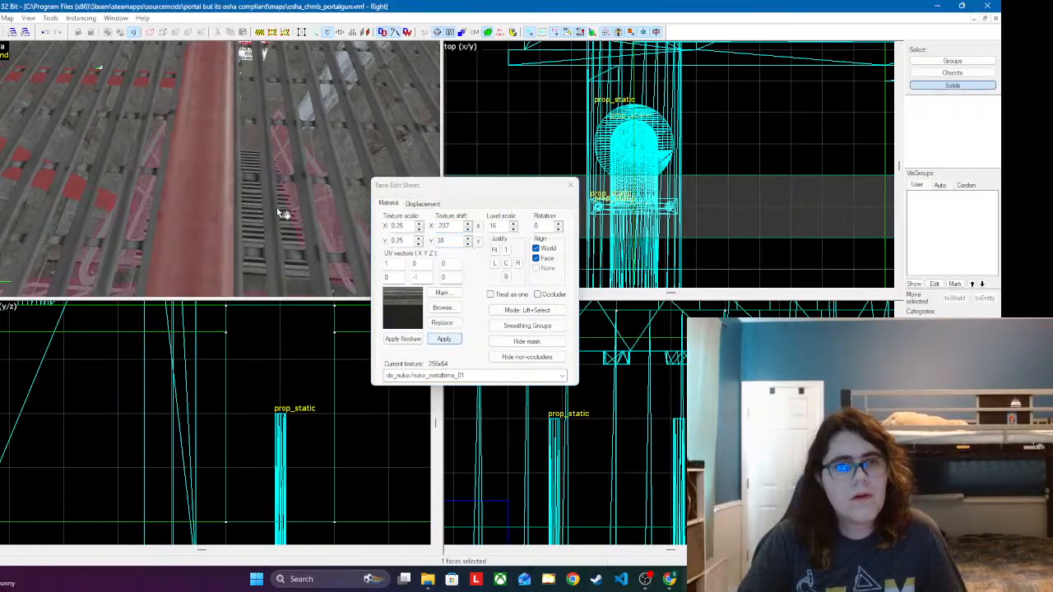
{"action": "left_click", "coordinate": [436, 338]}
{"action": "left_click", "coordinate": [570, 186]}
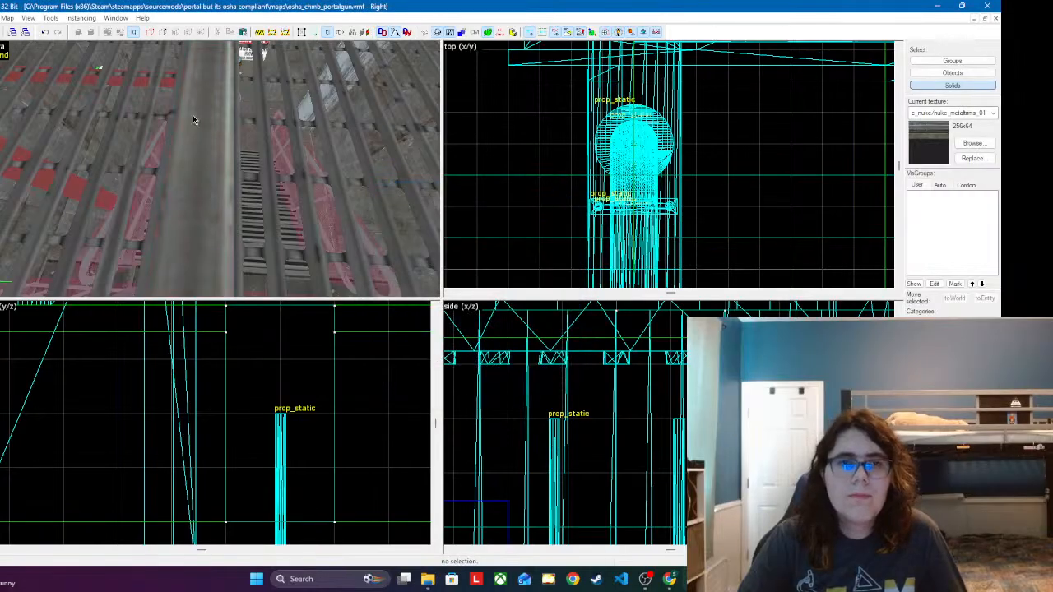
Step: Set the Y texture shift of the beam's underside face to 38 and close the Face Edit Sheet
{"action": "key", "text": "z"}
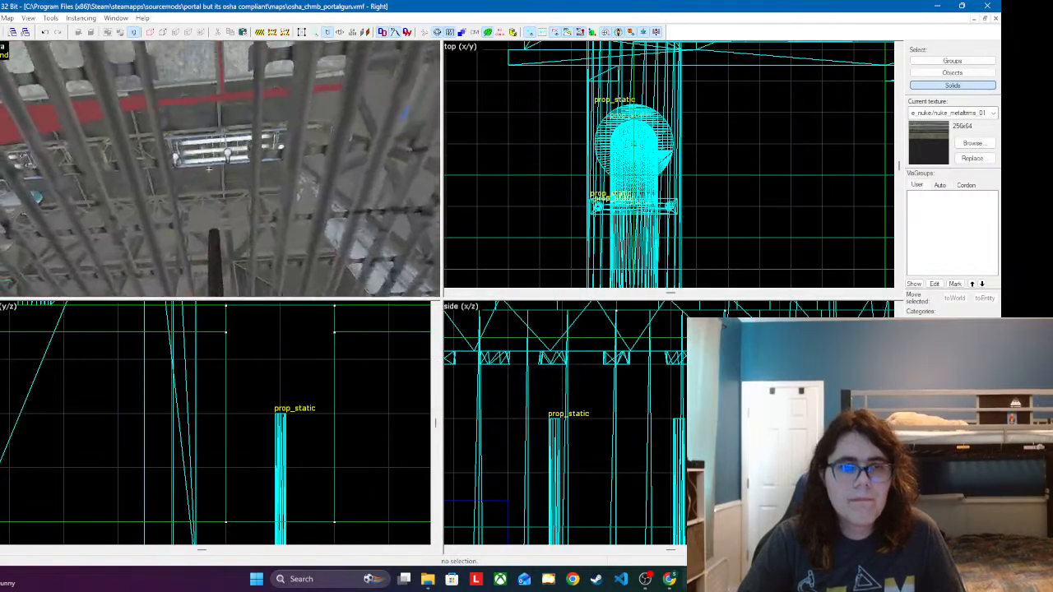
{"action": "key", "text": "w"}
{"action": "key", "text": "s"}
{"action": "key", "text": "z"}
{"action": "key", "text": "shift+a"}
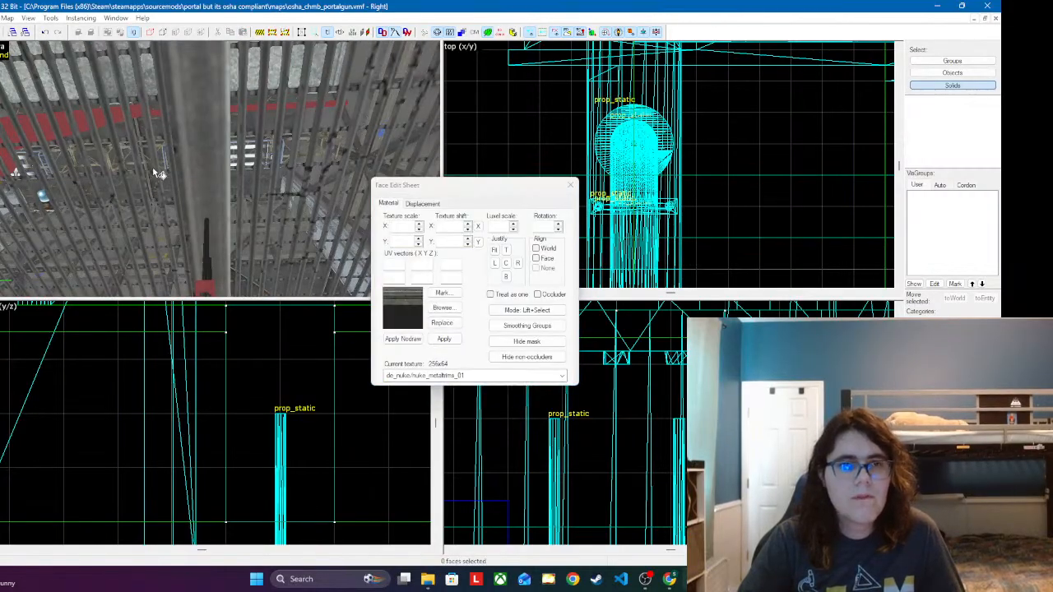
{"action": "left_click", "coordinate": [203, 158]}
{"action": "left_click", "coordinate": [467, 243]}
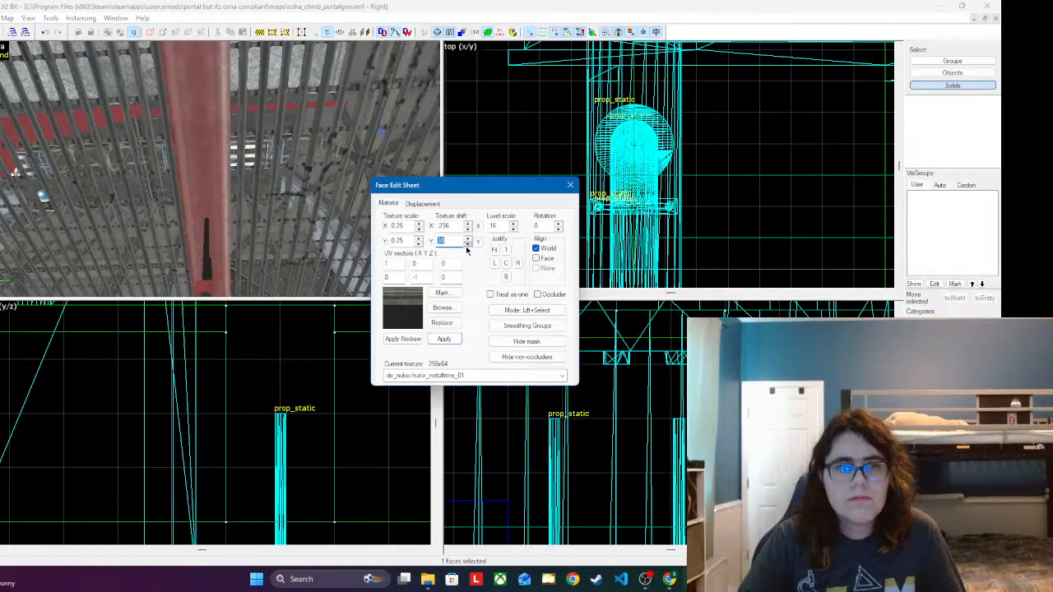
{"action": "left_click", "coordinate": [444, 339]}
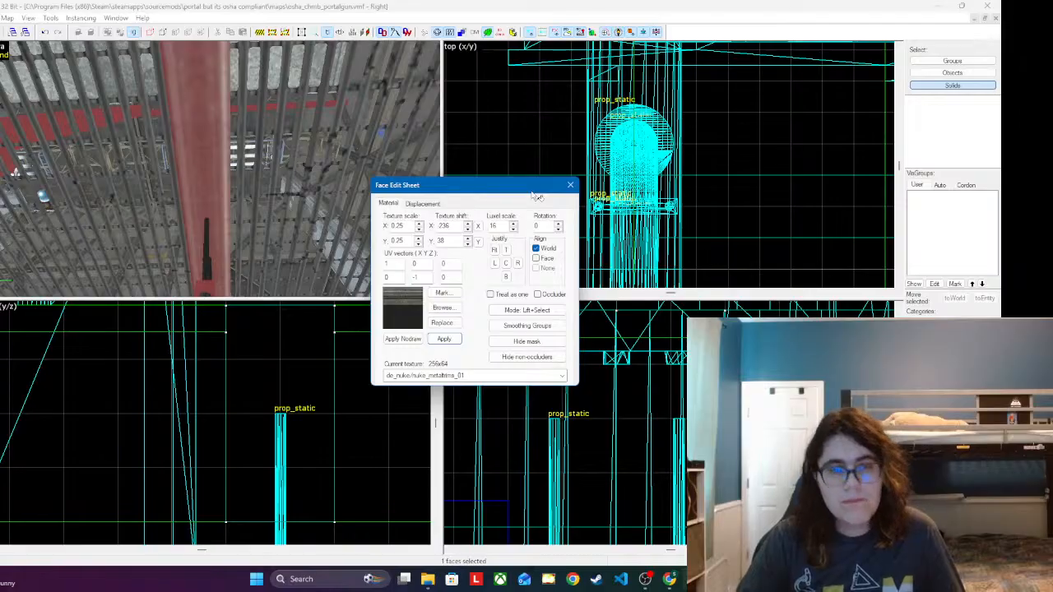
{"action": "left_click", "coordinate": [568, 187]}
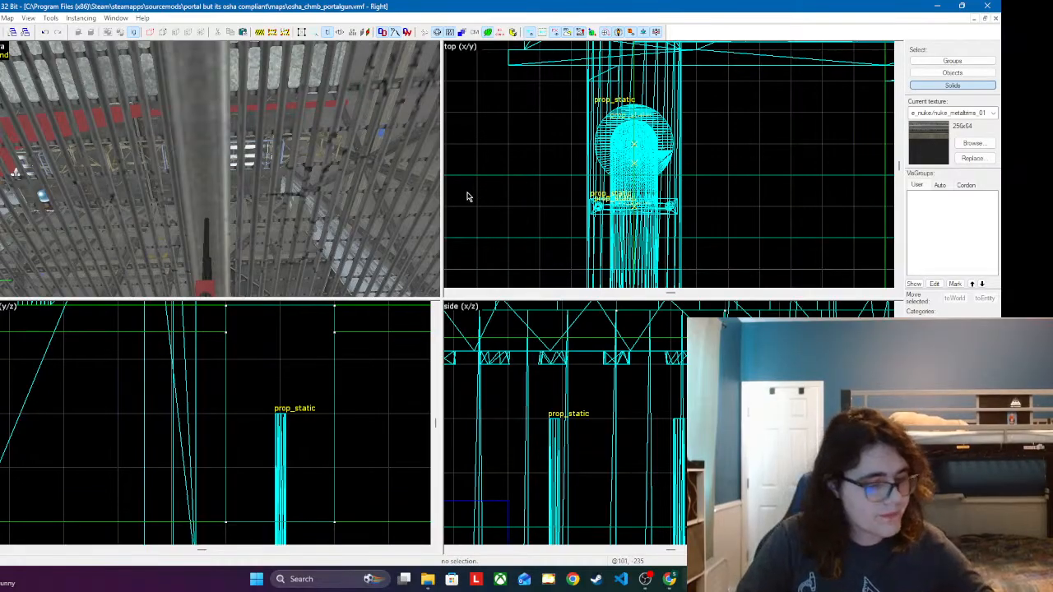
{"action": "key", "text": "z"}
{"action": "key", "text": "s"}
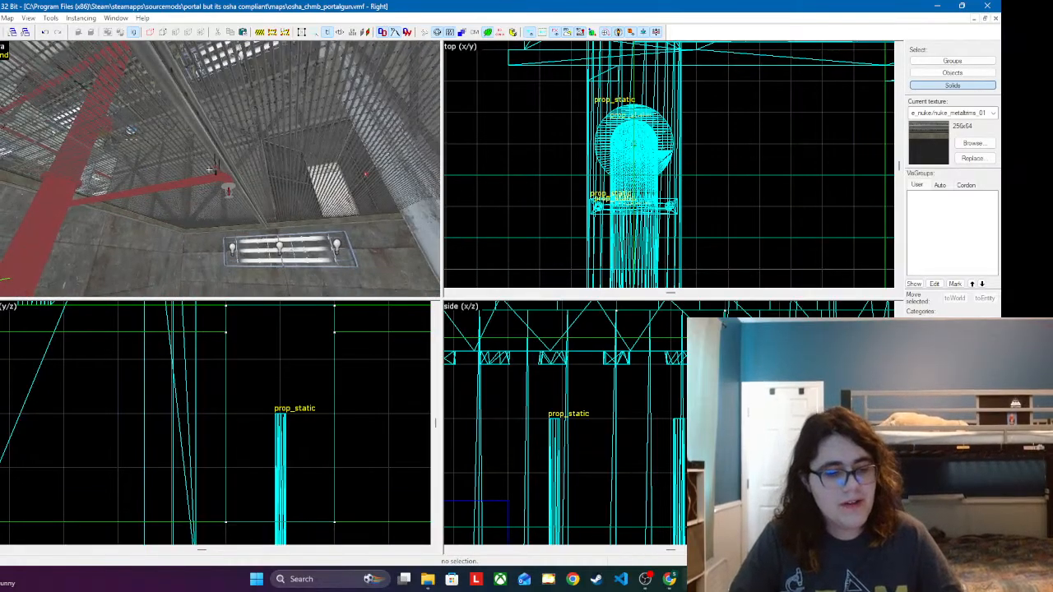
Step: Examine the stairwell ceiling around the support beam, sprinkler pipe, hanger and wall light from below and above
{"action": "key", "text": "w"}
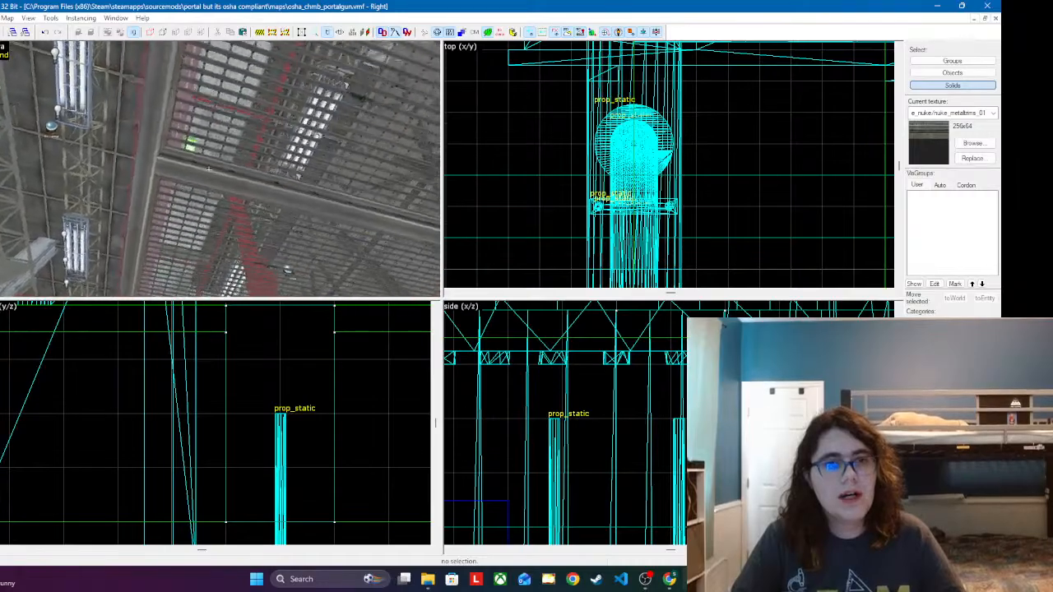
{"action": "key", "text": "w"}
{"action": "key", "text": "w"}
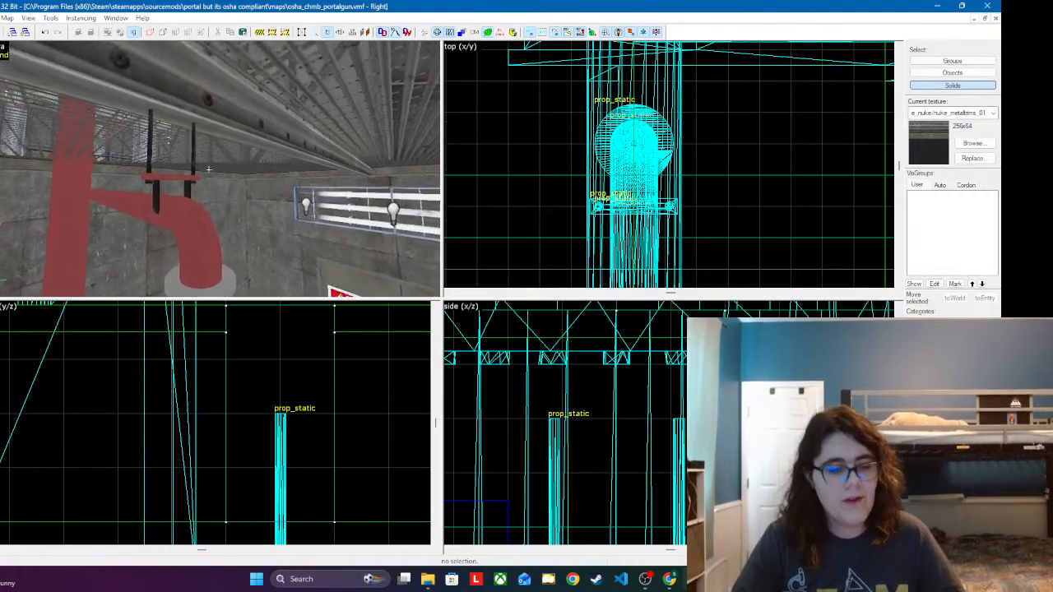
{"action": "key", "text": "s"}
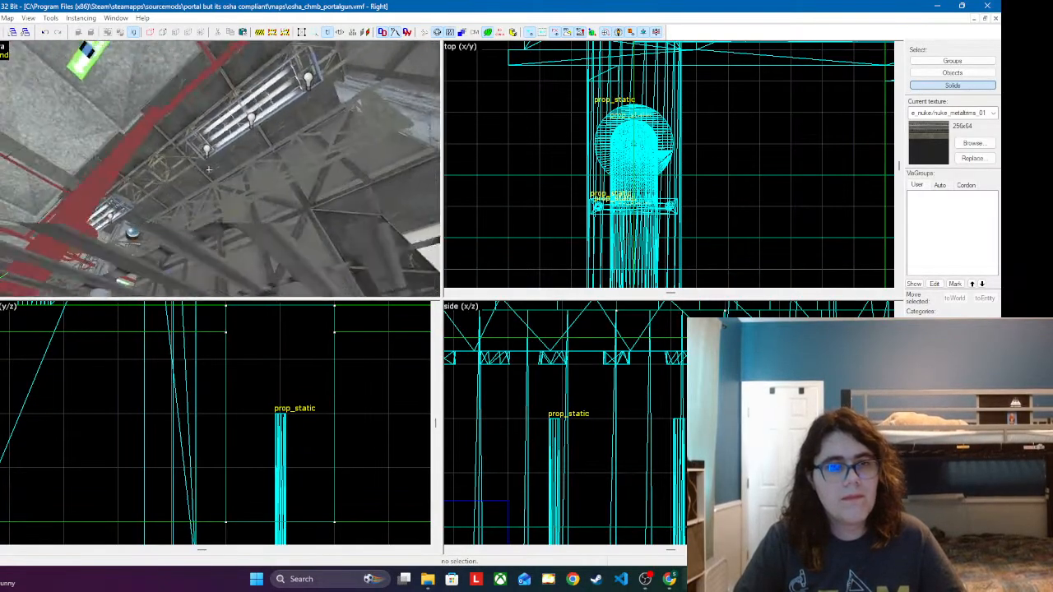
{"action": "key", "text": "w"}
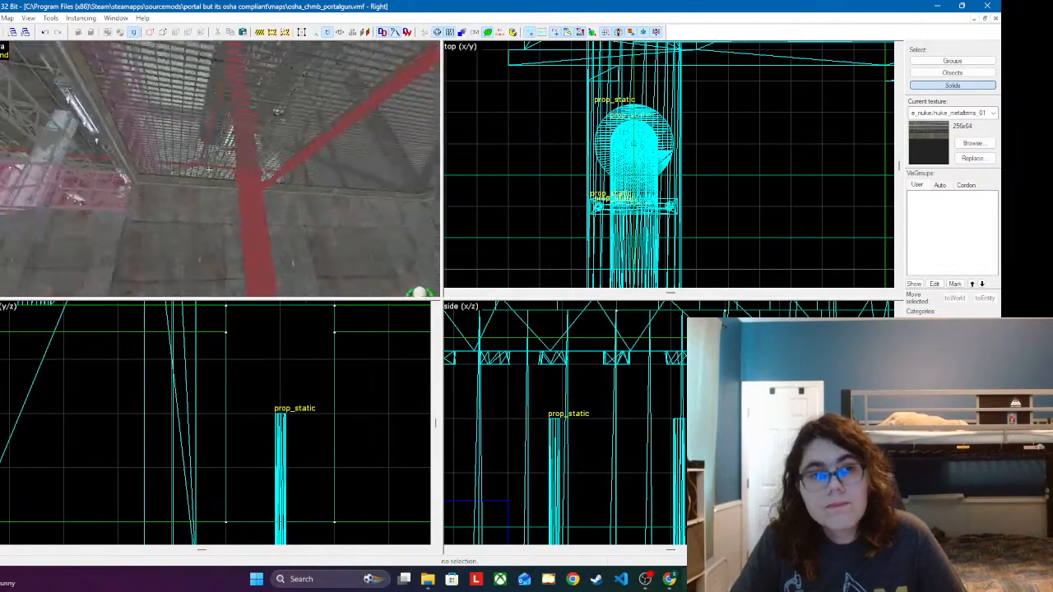
{"action": "key", "text": "s"}
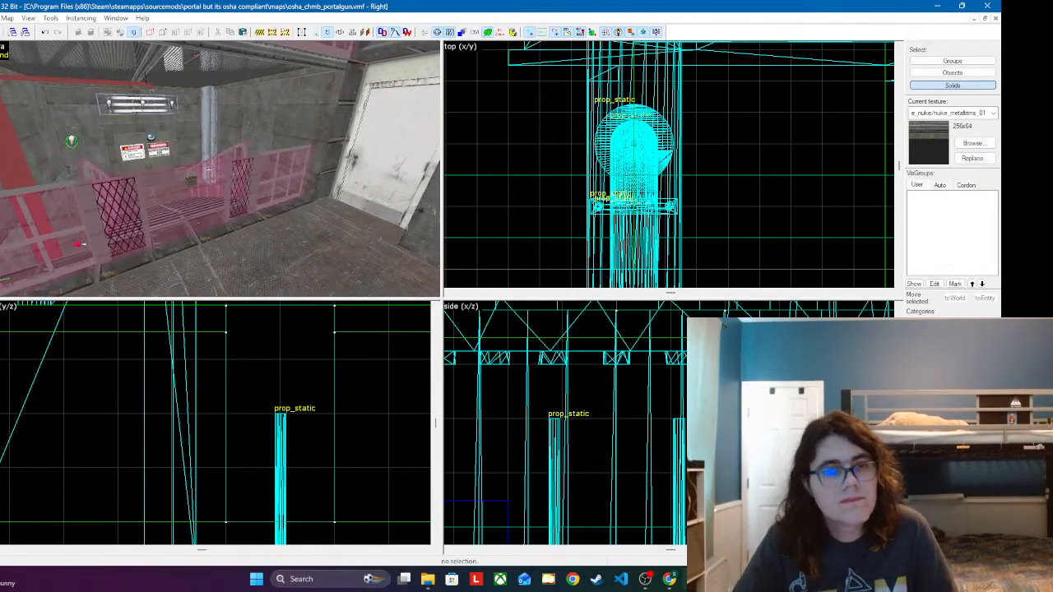
{"action": "key", "text": "w"}
{"action": "key", "text": "w"}
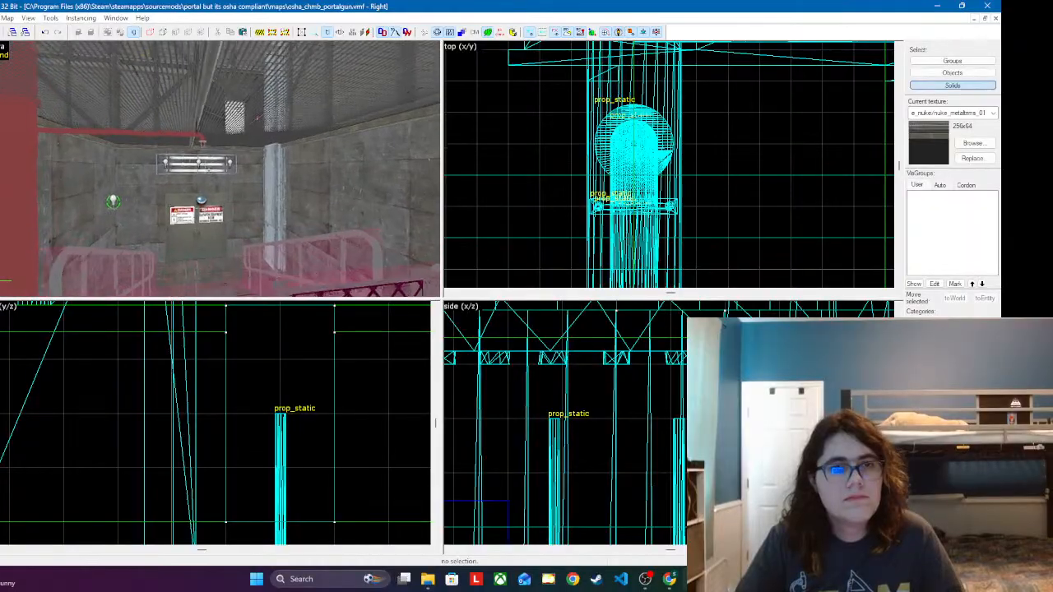
{"action": "key", "text": "w"}
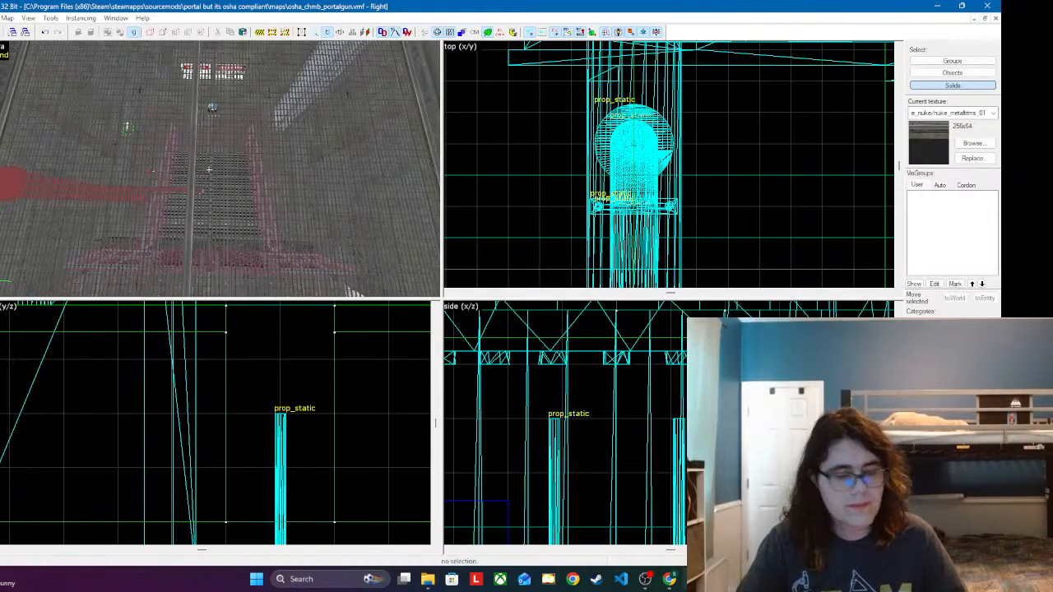
{"action": "key", "text": "s"}
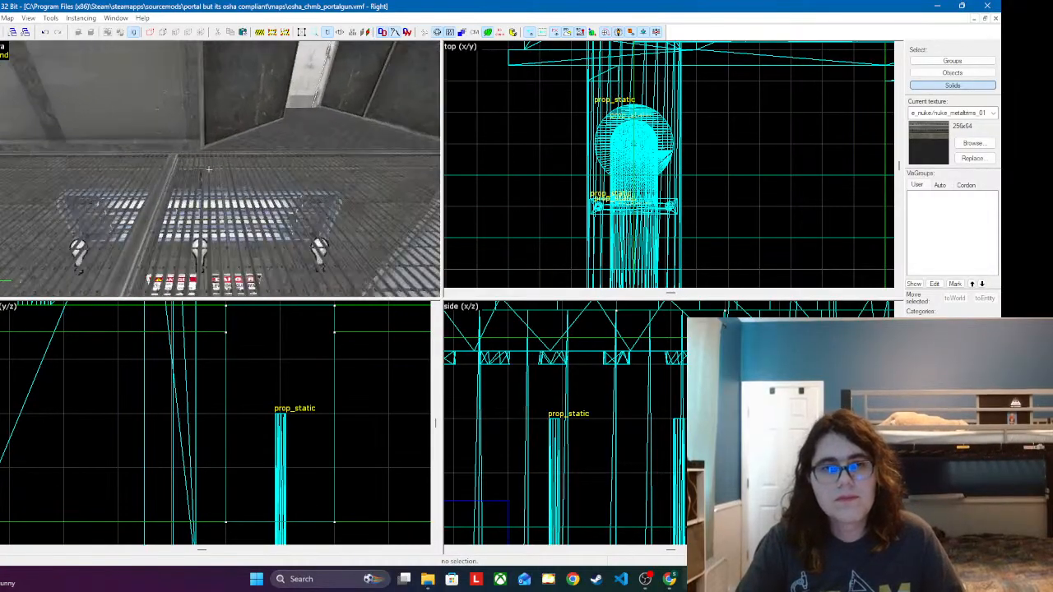
Step: Shift the support beam sideways along the ceiling until it lines up with the wall column behind the grating
{"action": "left_click", "coordinate": [209, 170]}
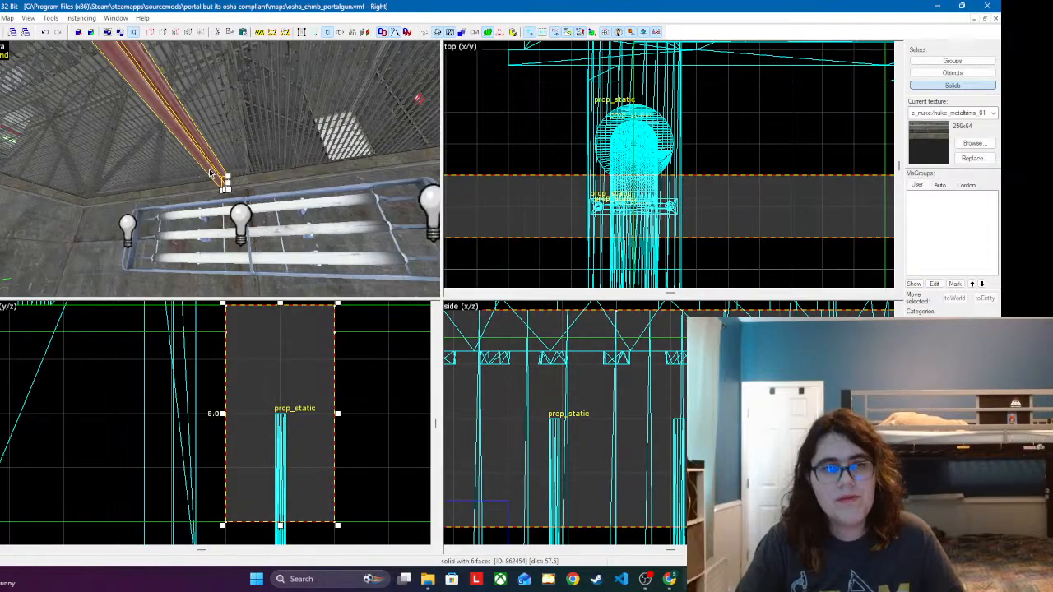
{"action": "key", "text": "s"}
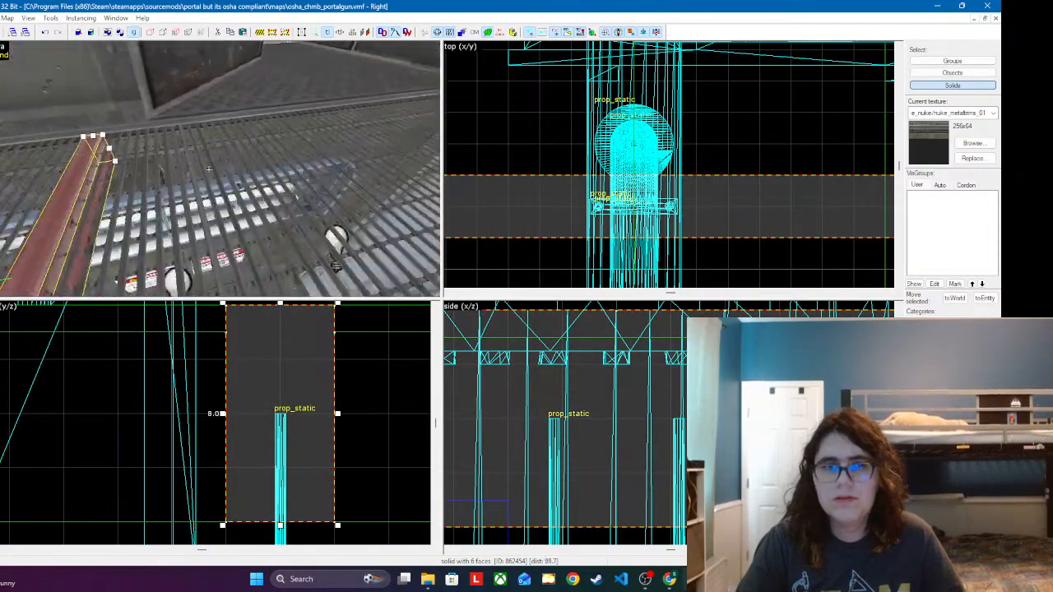
{"action": "key", "text": "w"}
{"action": "key", "text": "z"}
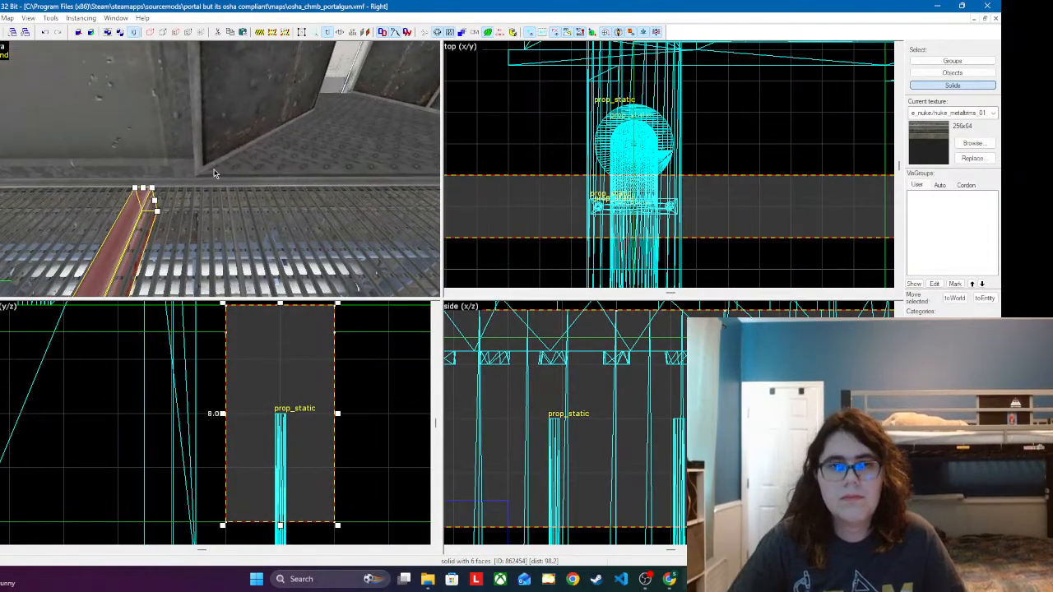
{"action": "key", "text": "Right"}
{"action": "key", "text": "Right"}
{"action": "key", "text": "Right"}
{"action": "key", "text": "Right"}
{"action": "key", "text": "Right"}
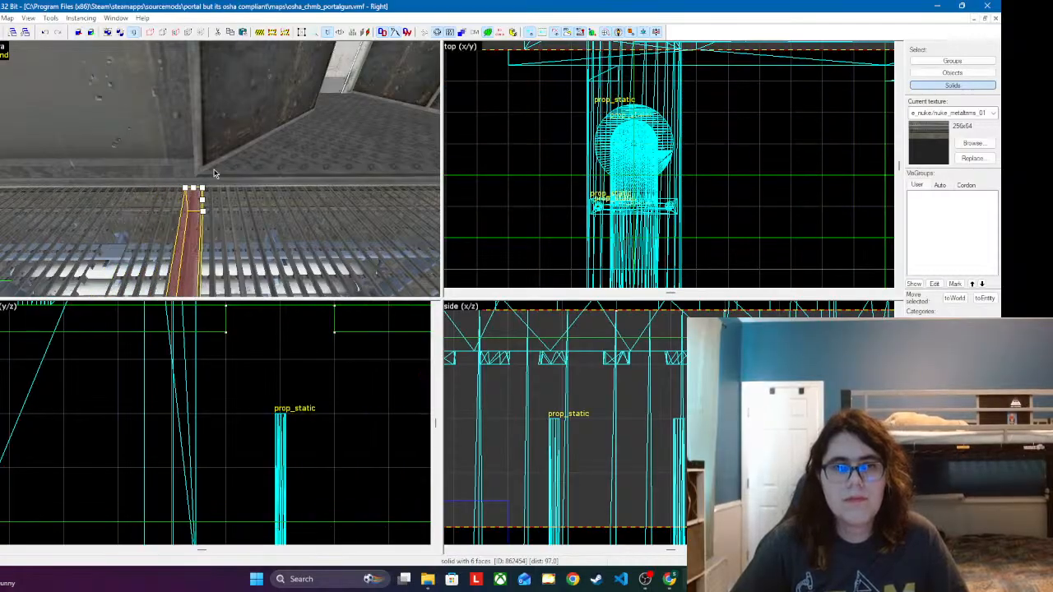
Step: Trim the ceiling grate on one side of the support beam and extend the opposite grate to meet the beam's new position
{"action": "left_click", "coordinate": [236, 218]}
{"action": "scroll", "coordinate": [640, 186], "scroll_direction": "down", "scroll_amount": 14}
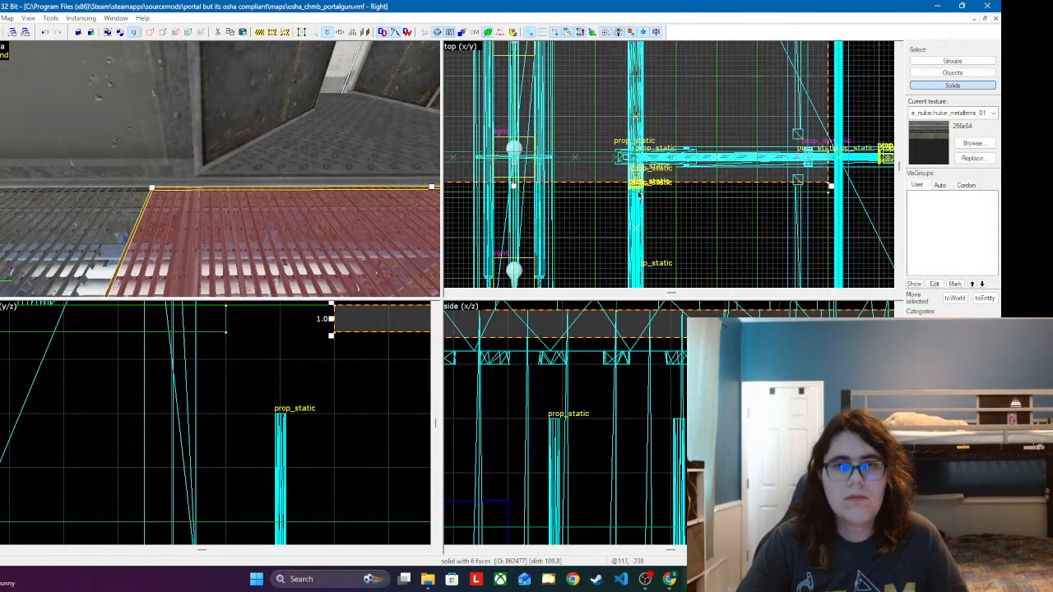
{"action": "scroll", "coordinate": [626, 180], "scroll_direction": "up", "scroll_amount": 9}
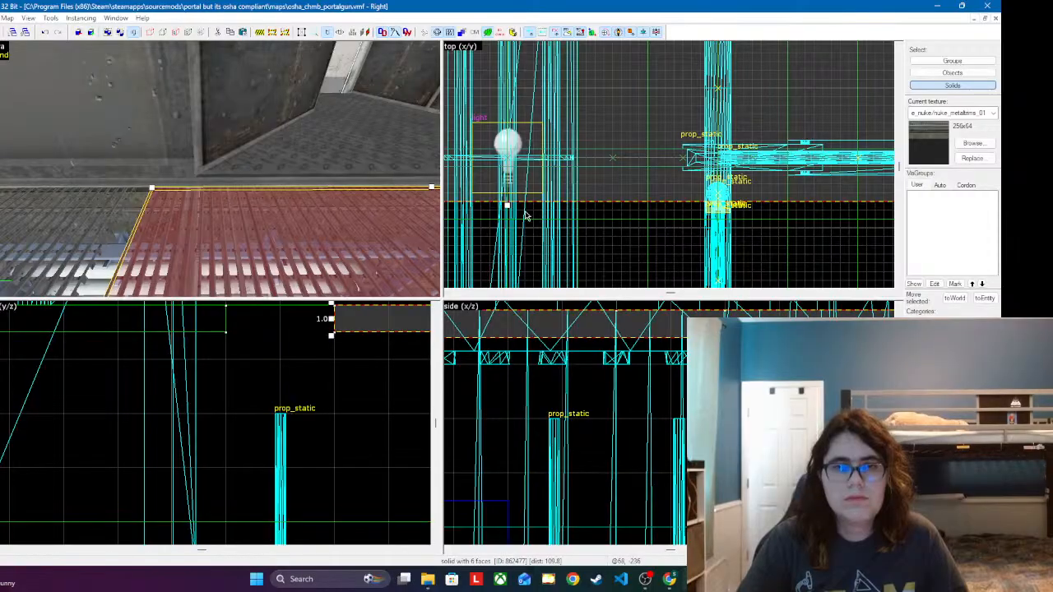
{"action": "scroll", "coordinate": [526, 216], "scroll_direction": "up", "scroll_amount": 2}
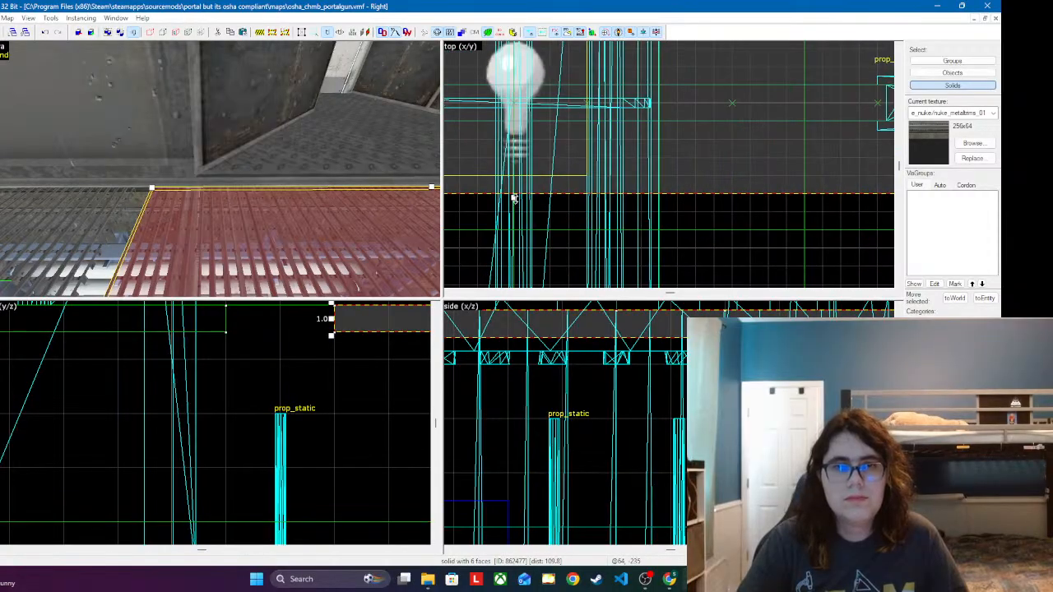
{"action": "left_click_drag", "start_coordinate": [513, 198], "coordinate": [548, 86]}
{"action": "left_click", "coordinate": [98, 205]}
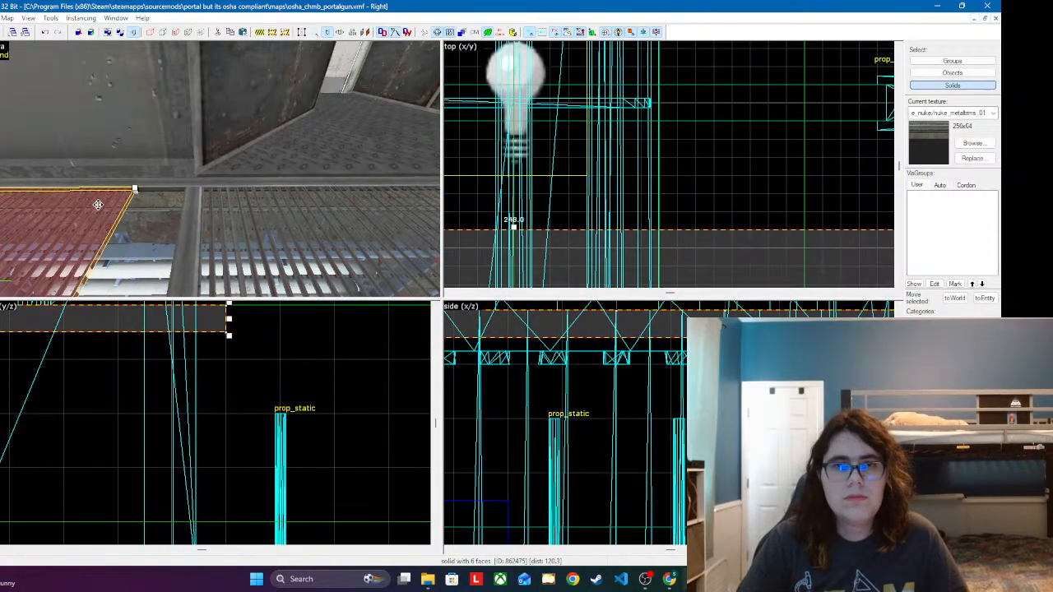
{"action": "left_click_drag", "start_coordinate": [512, 223], "coordinate": [519, 122]}
{"action": "left_click", "coordinate": [686, 105]}
Step: Move the sprinkler pipe elbow and its sprinkler head together along the pipe run, past the relocated support beam
{"action": "key", "text": "z"}
{"action": "key", "text": "s"}
{"action": "key", "text": "w"}
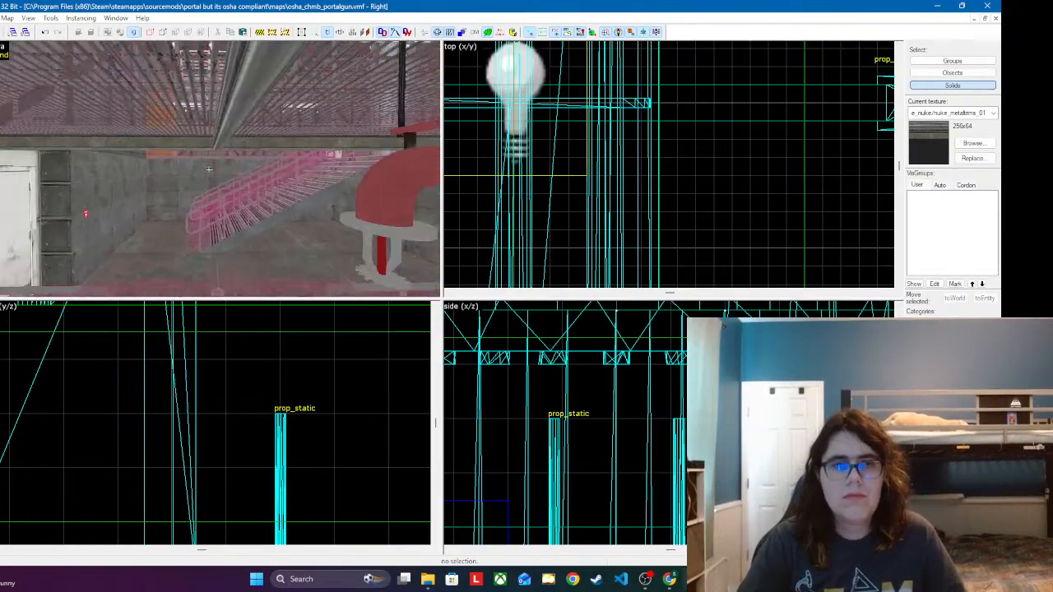
{"action": "key", "text": "z"}
{"action": "left_click", "coordinate": [288, 183]}
{"action": "left_click", "coordinate": [283, 232], "text": "ctrl"}
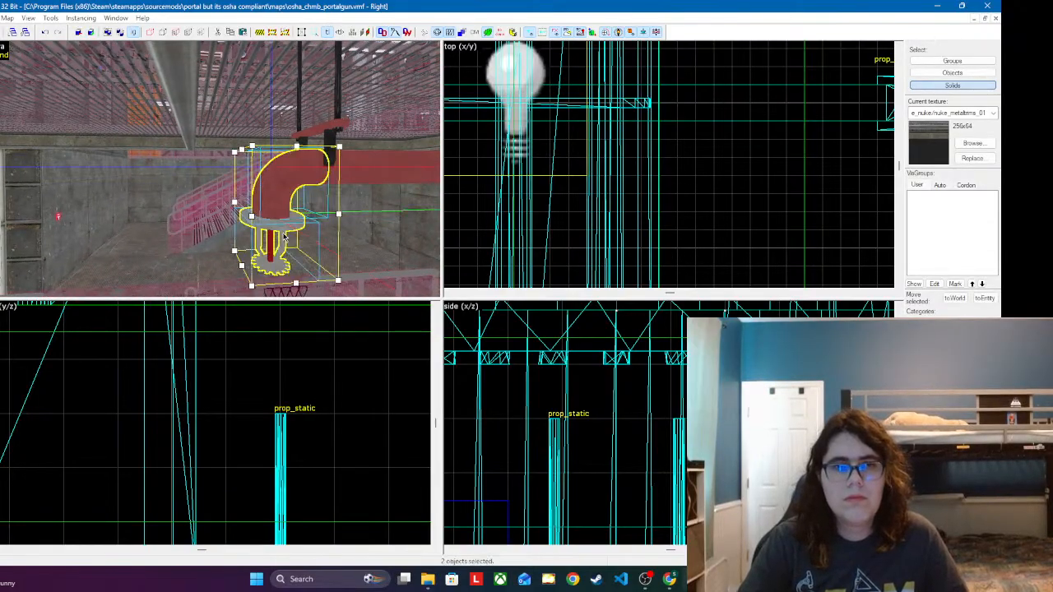
{"action": "left_click_drag", "start_coordinate": [248, 213], "coordinate": [247, 213]}
{"action": "key", "text": "Left"}
{"action": "key", "text": "Left"}
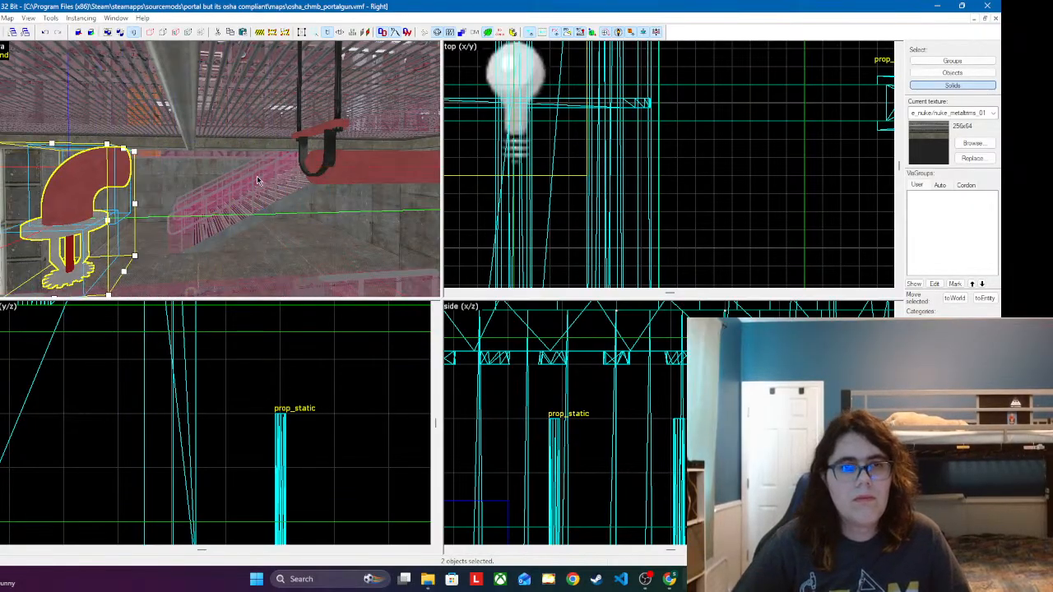
Step: Move the U-shaped pipe hanger together with its two cables so they hang beneath the relocated support beam
{"action": "left_click", "coordinate": [335, 140]}
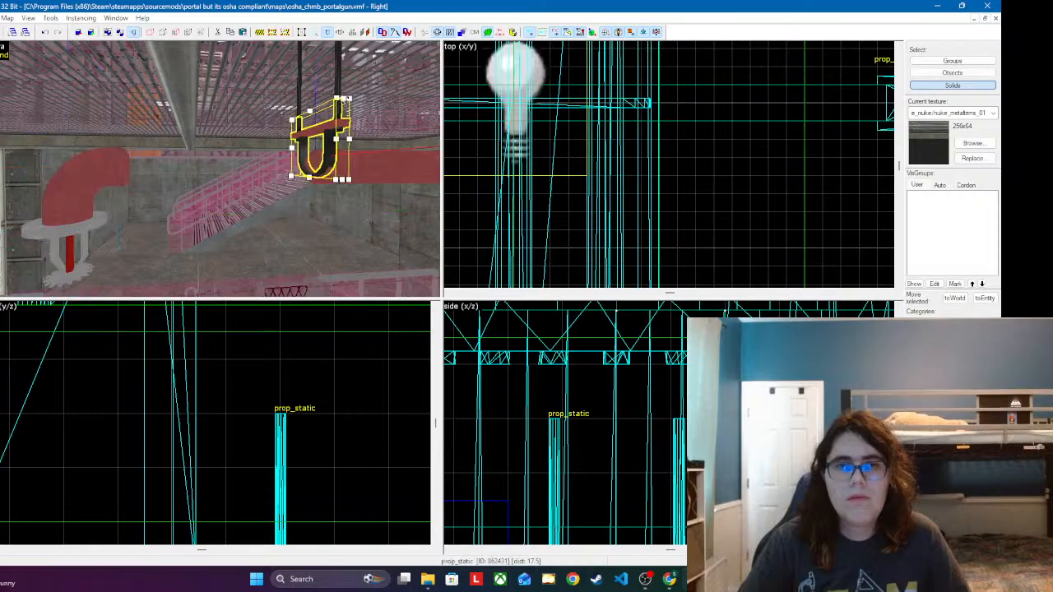
{"action": "left_click", "coordinate": [339, 90], "text": "ctrl"}
{"action": "key", "text": "z"}
{"action": "key", "text": "w"}
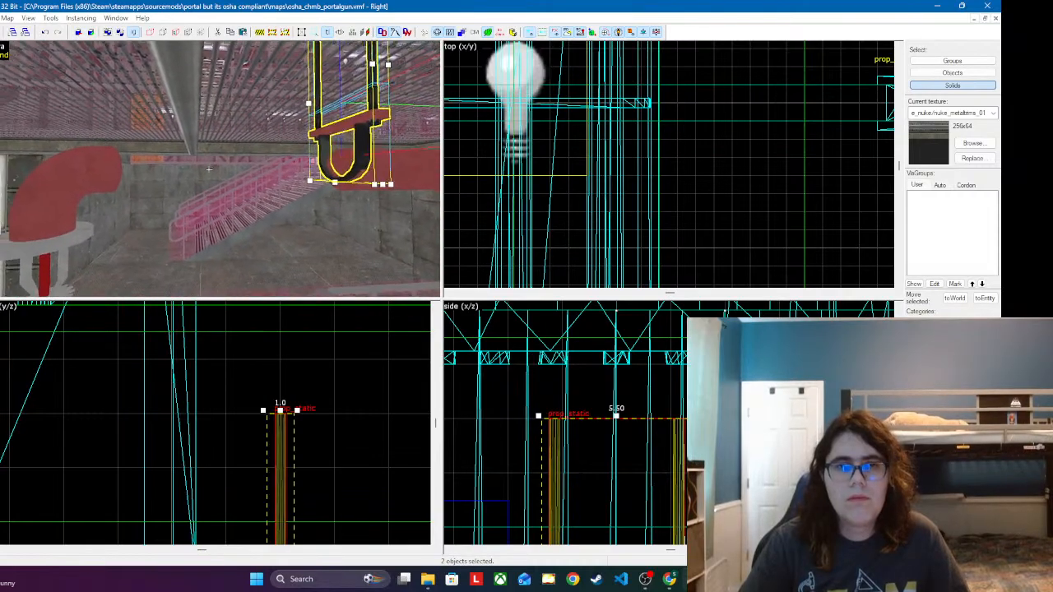
{"action": "key", "text": "z"}
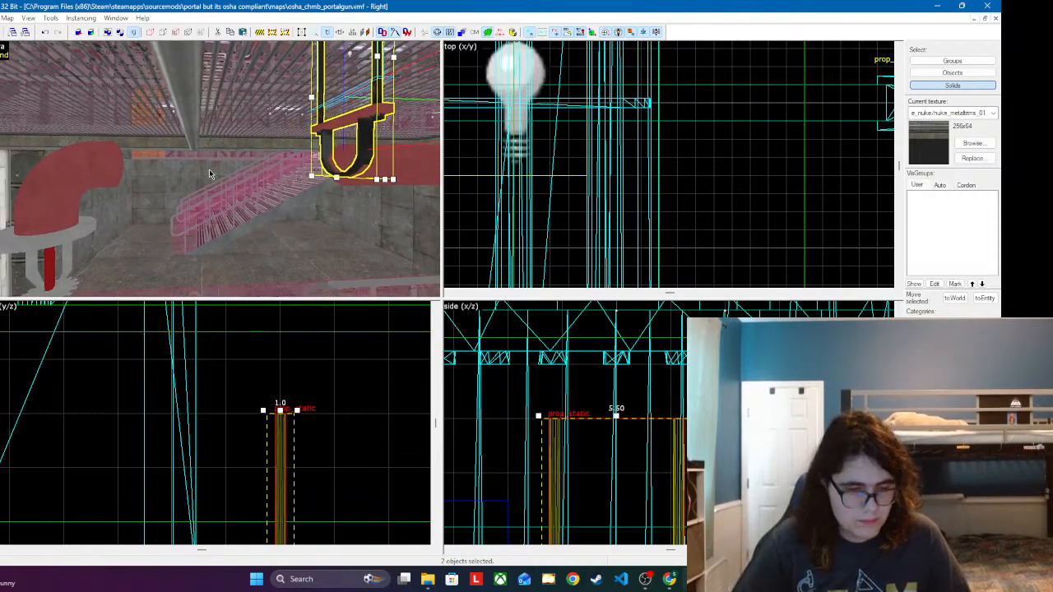
{"action": "key", "text": "Left"}
{"action": "key", "text": "Left"}
{"action": "key", "text": "Left"}
{"action": "key", "text": "Left"}
{"action": "key", "text": "Left"}
{"action": "key", "text": "Left"}
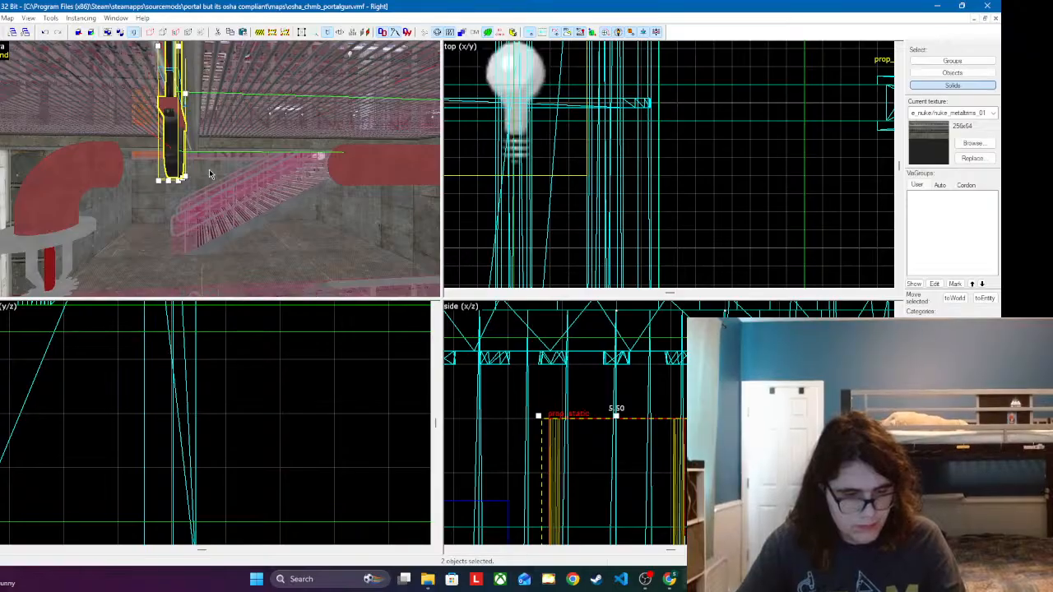
Step: Raise the pipe elbow and sprinkler head together so the elbow's opening sits higher inside the U-shaped hanger
{"action": "scroll", "coordinate": [645, 381], "scroll_direction": "down", "scroll_amount": 6}
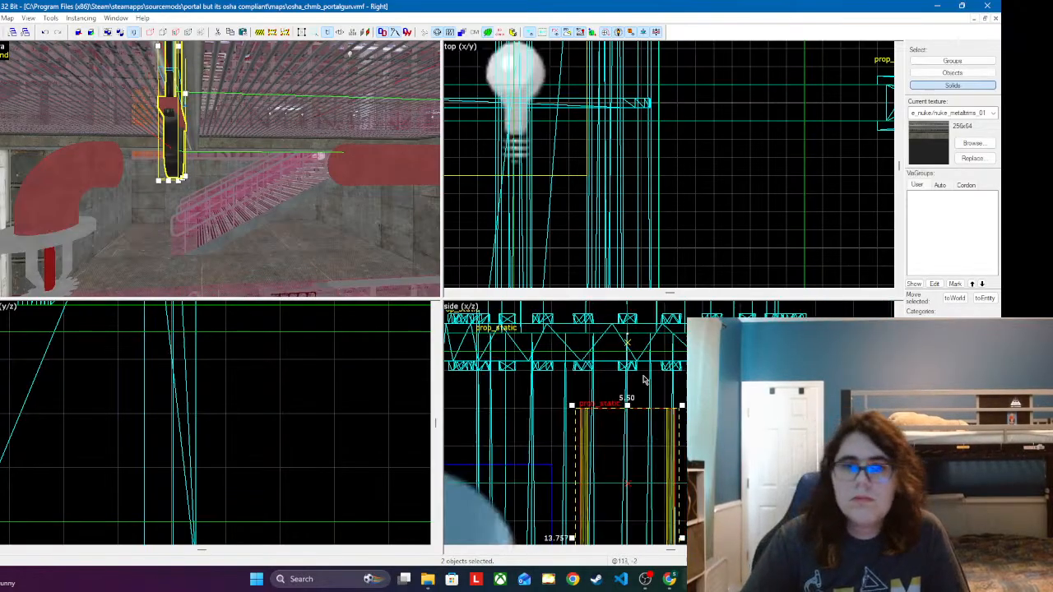
{"action": "scroll", "coordinate": [634, 377], "scroll_direction": "up", "scroll_amount": 5}
{"action": "mouse_move", "coordinate": [595, 380]}
{"action": "left_mouse_down"}
{"action": "mouse_move", "coordinate": [628, 404]}
{"action": "mouse_move", "coordinate": [612, 371]}
{"action": "left_mouse_up"}
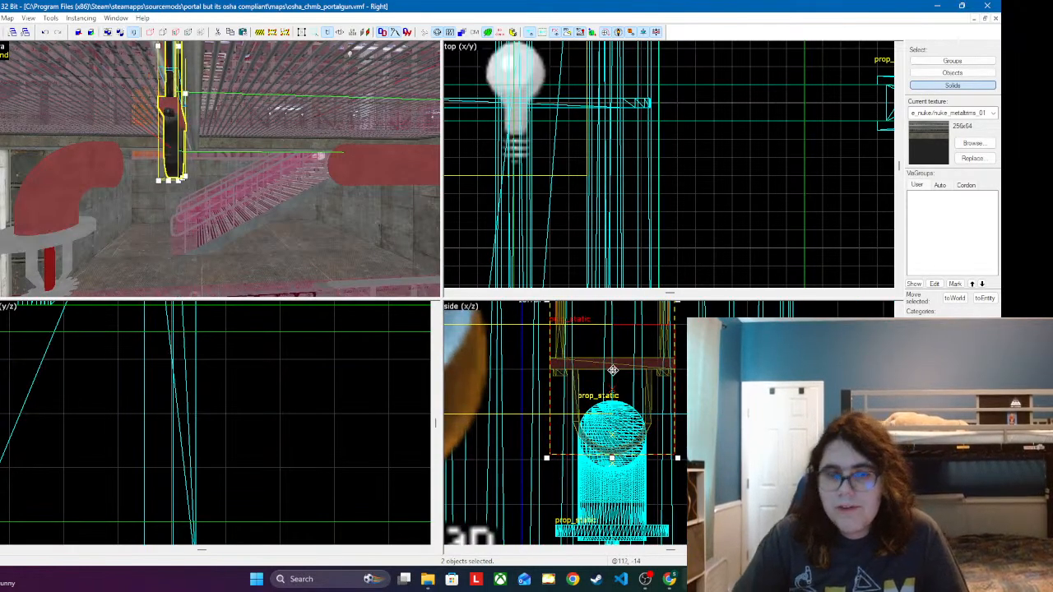
{"action": "left_click", "coordinate": [68, 245]}
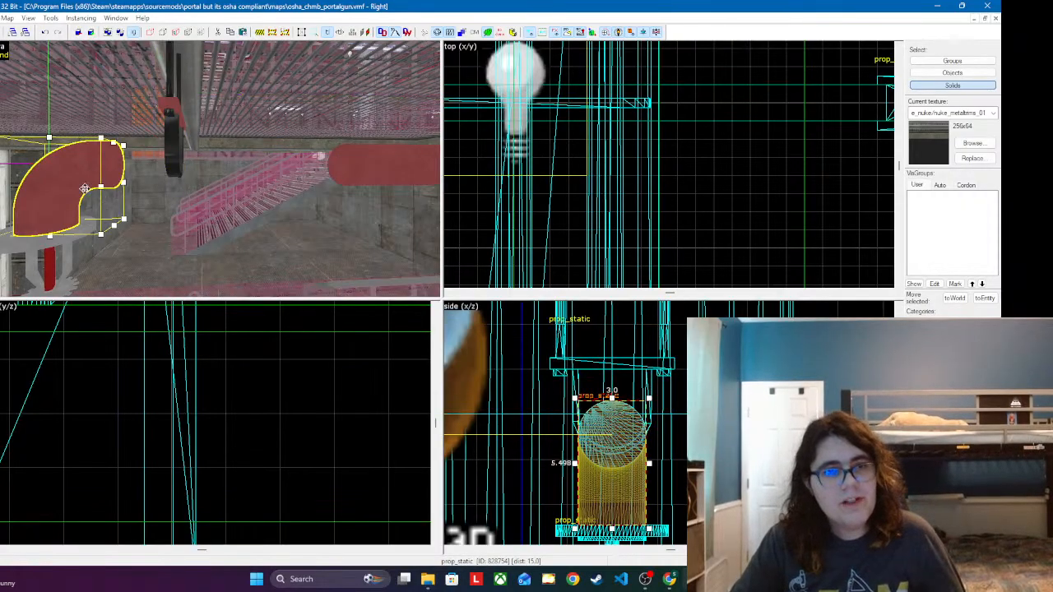
{"action": "scroll", "coordinate": [645, 424], "scroll_direction": "up", "scroll_amount": 1}
{"action": "left_click_drag", "start_coordinate": [597, 424], "coordinate": [596, 399]}
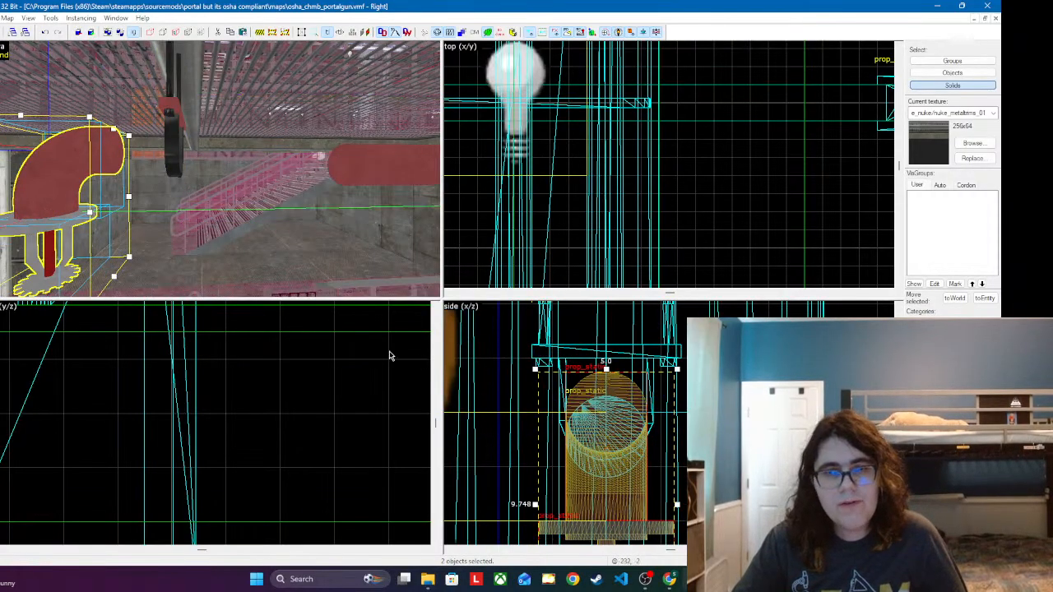
Step: Raise the two horizontal sprinkler pipe segments together to the height of the elbow's opening, then clear the selection
{"action": "left_click", "coordinate": [358, 179]}
{"action": "key", "text": "z"}
{"action": "key", "text": "w"}
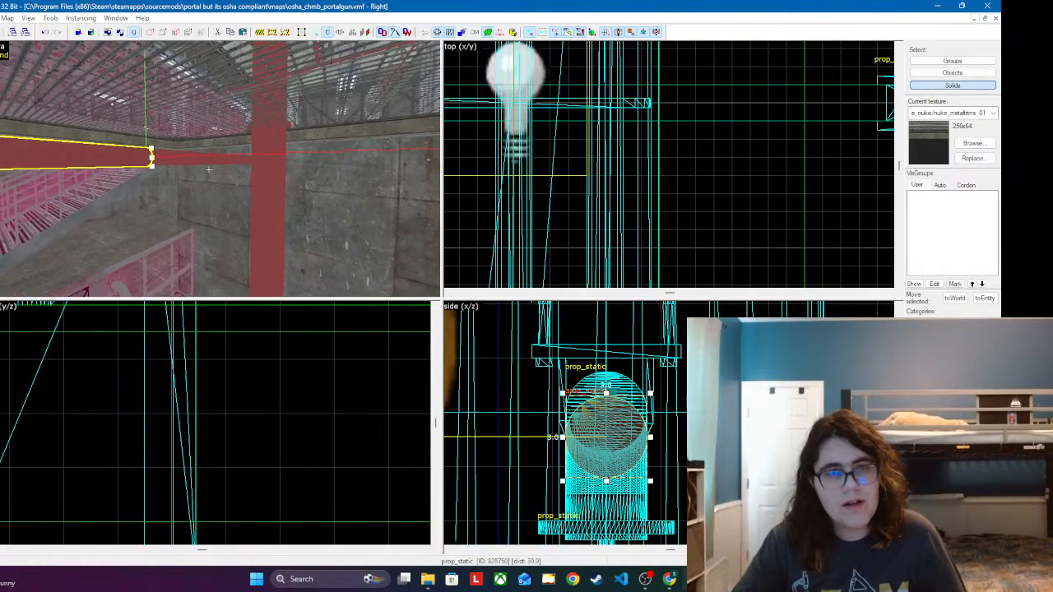
{"action": "key", "text": "z"}
{"action": "left_click", "coordinate": [209, 174], "text": "ctrl"}
{"action": "key", "text": "z"}
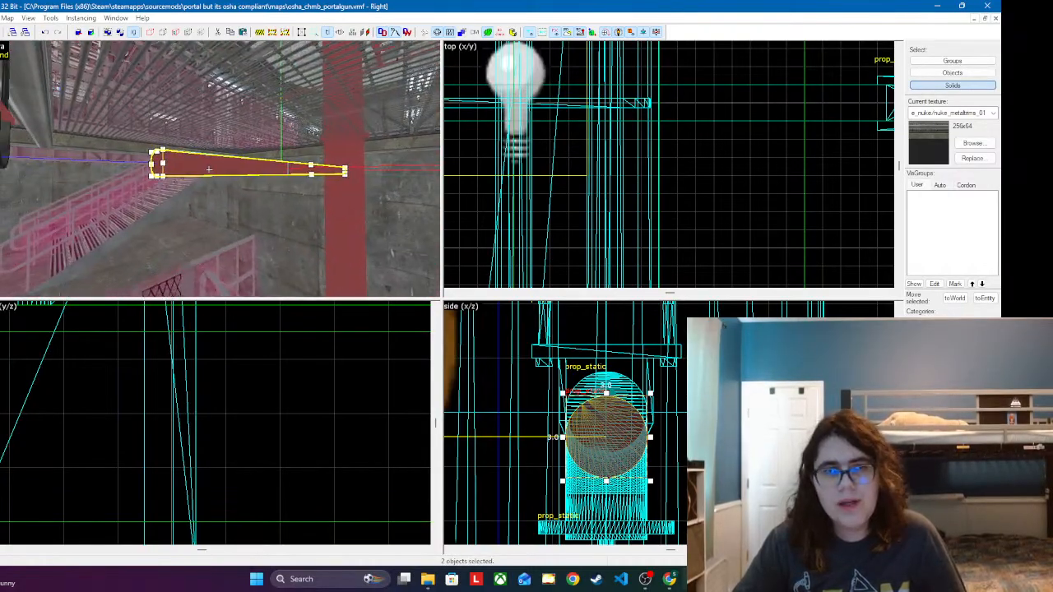
{"action": "key", "text": "z"}
{"action": "left_click_drag", "start_coordinate": [580, 419], "coordinate": [579, 394]}
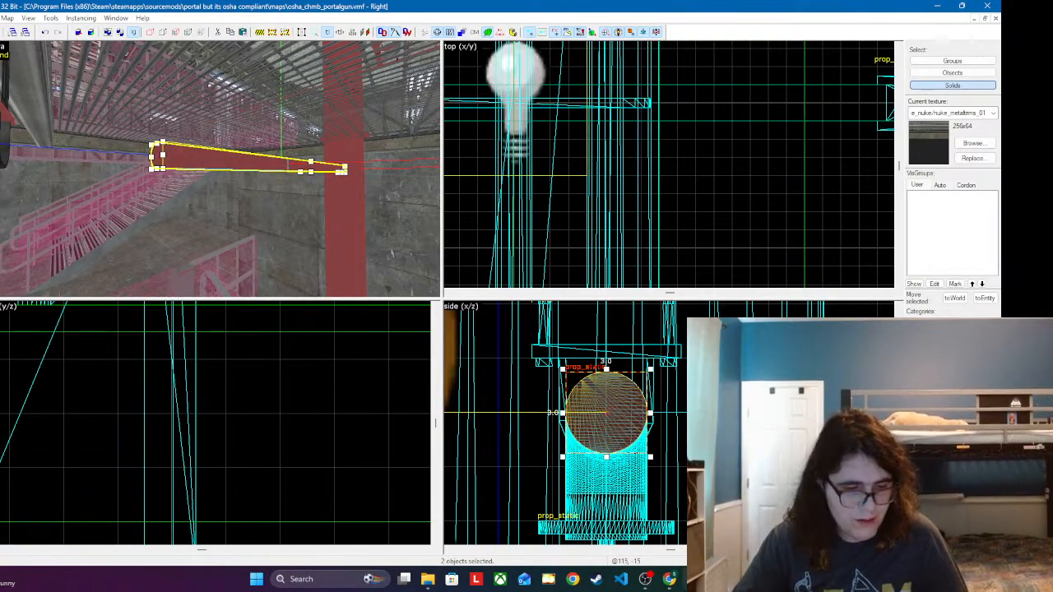
{"action": "key", "text": "Escape"}
{"action": "key", "text": "z"}
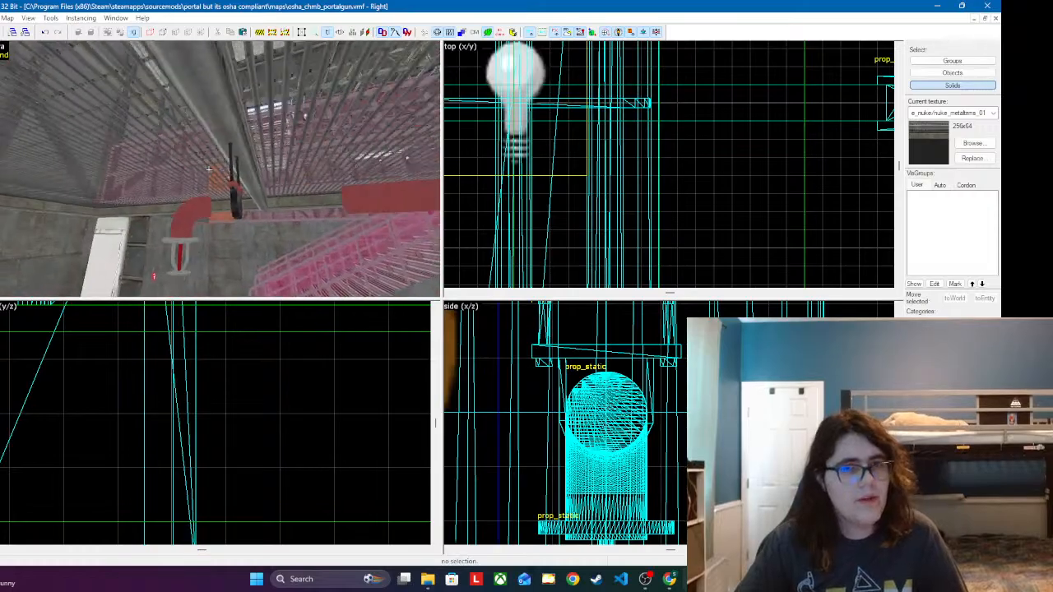
Step: Copy the horizontal pipe segment into the gap next to the elbow and set the copy's world model to firesupppipe16.mdl
{"action": "key", "text": "s"}
{"action": "key", "text": "d"}
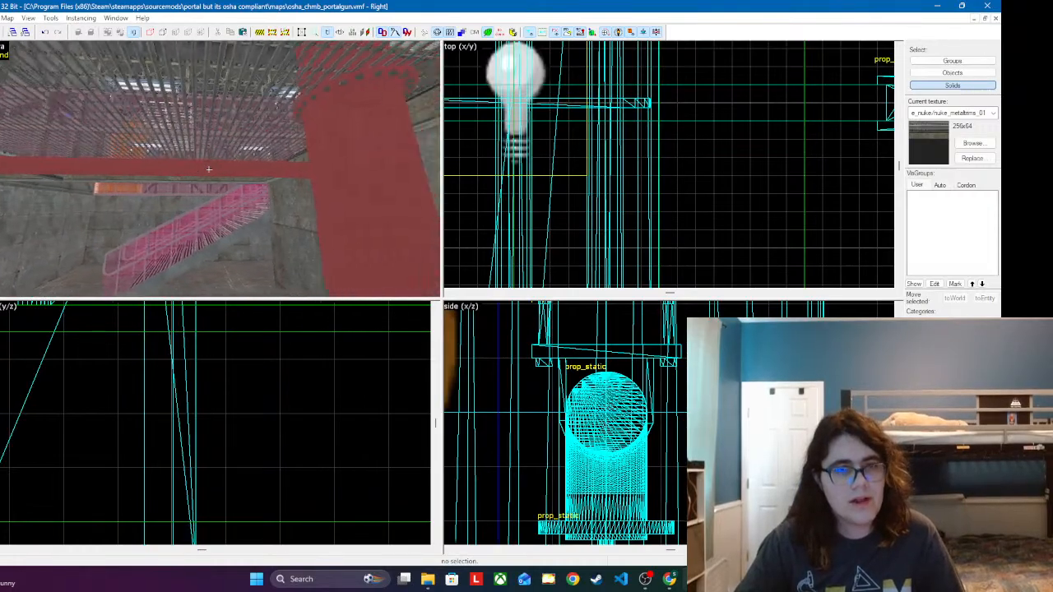
{"action": "key", "text": "a"}
{"action": "key", "text": "z"}
{"action": "left_click", "coordinate": [211, 172]}
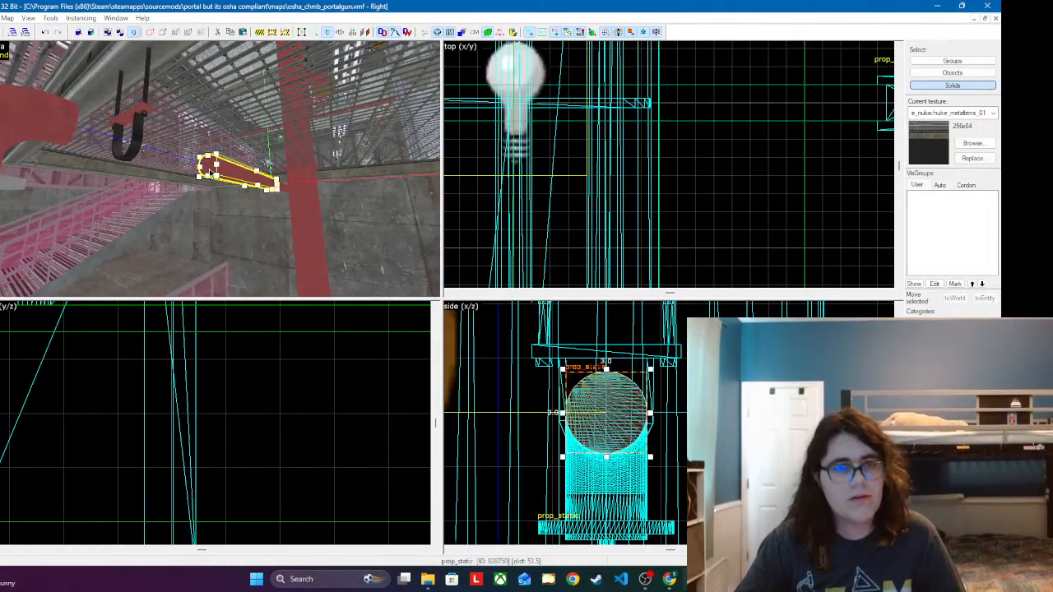
{"action": "left_click", "coordinate": [210, 171]}
{"action": "double_click", "coordinate": [189, 158]}
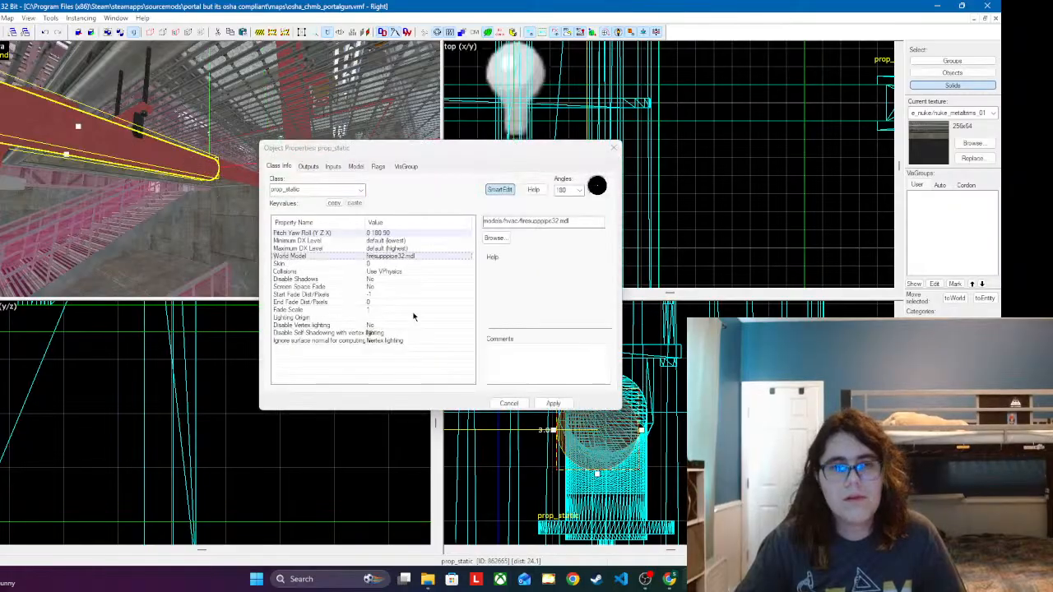
{"action": "double_click", "coordinate": [403, 256]}
{"action": "double_click", "coordinate": [570, 117]}
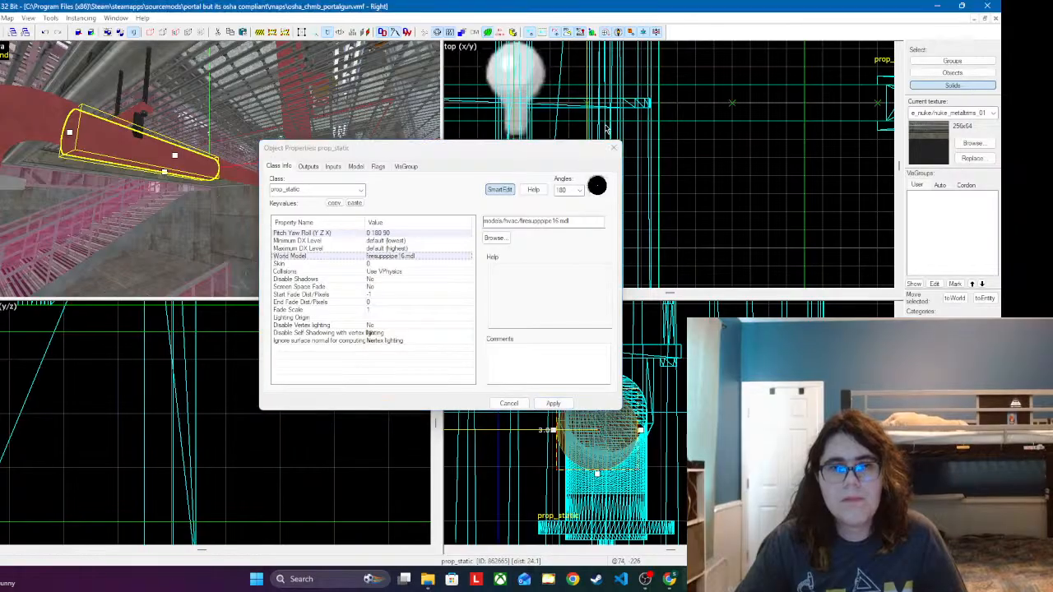
Step: Move the copied pipe segment up and sideways until it is concentric with the elbow's opening inside the U-shaped hanger
{"action": "left_click", "coordinate": [617, 155]}
{"action": "left_click", "coordinate": [613, 150]}
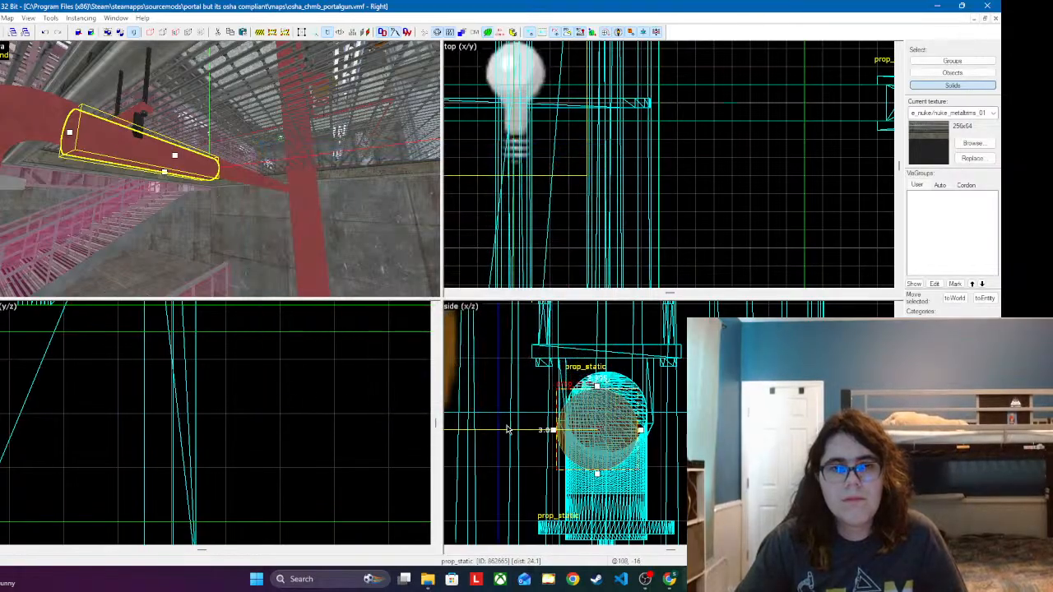
{"action": "left_click_drag", "start_coordinate": [595, 432], "coordinate": [604, 415]}
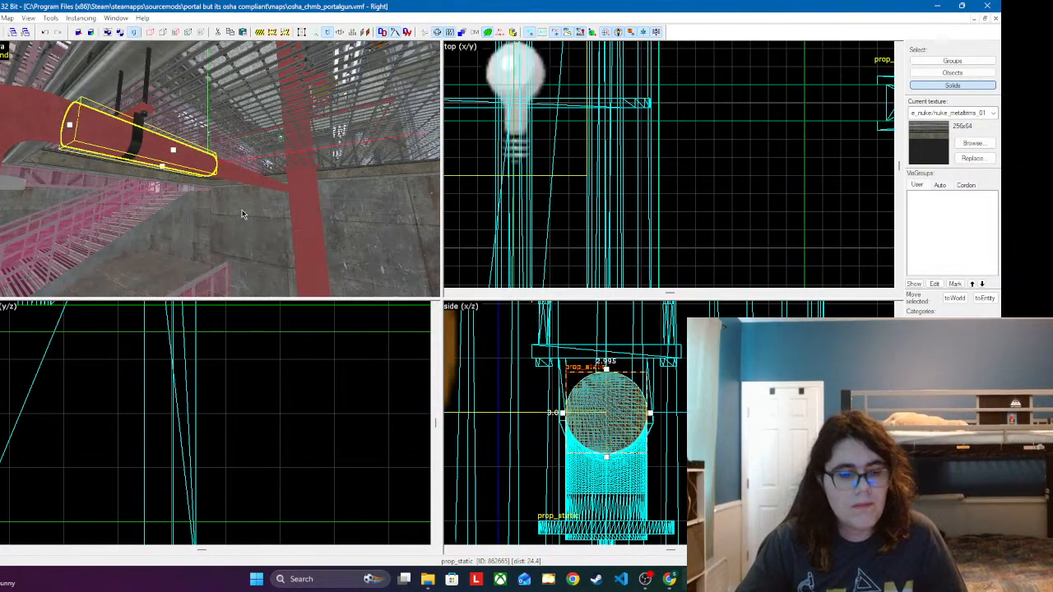
Step: Inspect the joined sprinkler pipes, the hanger and its cables, and the support beam's rivet texture from several sides
{"action": "key", "text": "z"}
{"action": "key", "text": "s"}
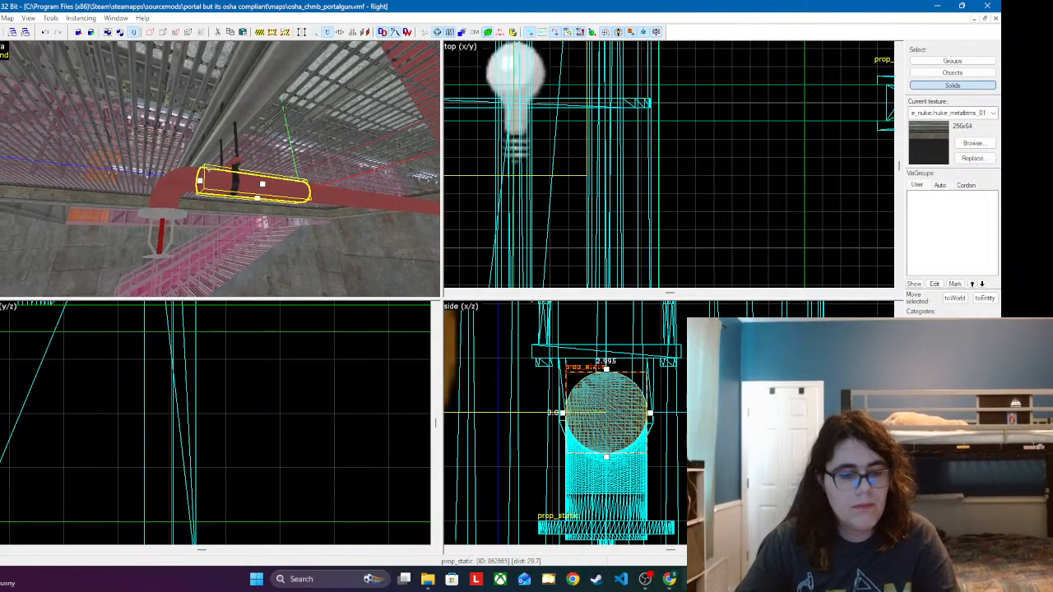
{"action": "key", "text": "w"}
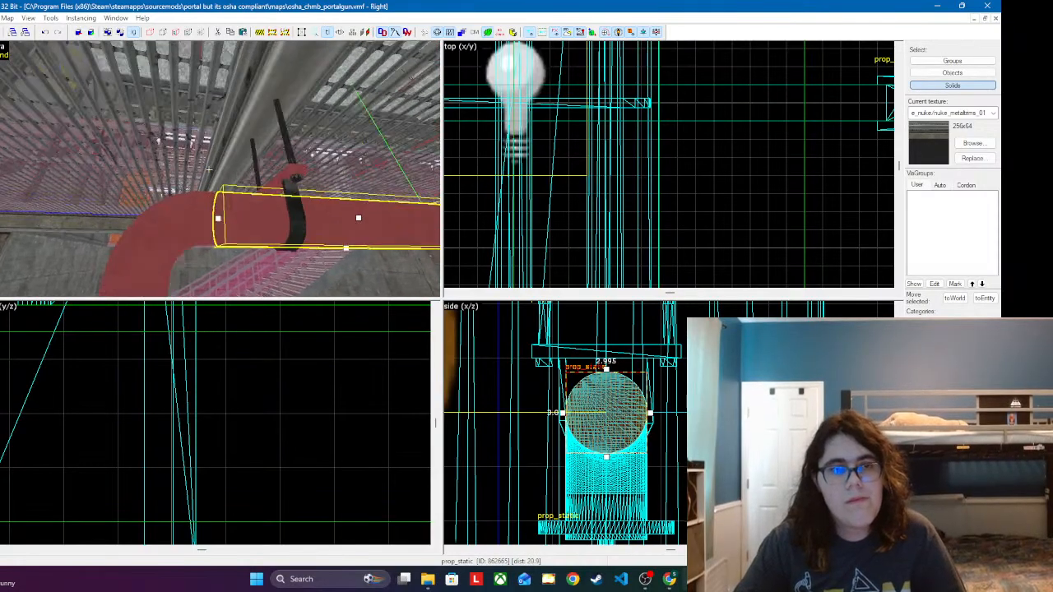
{"action": "key", "text": "w"}
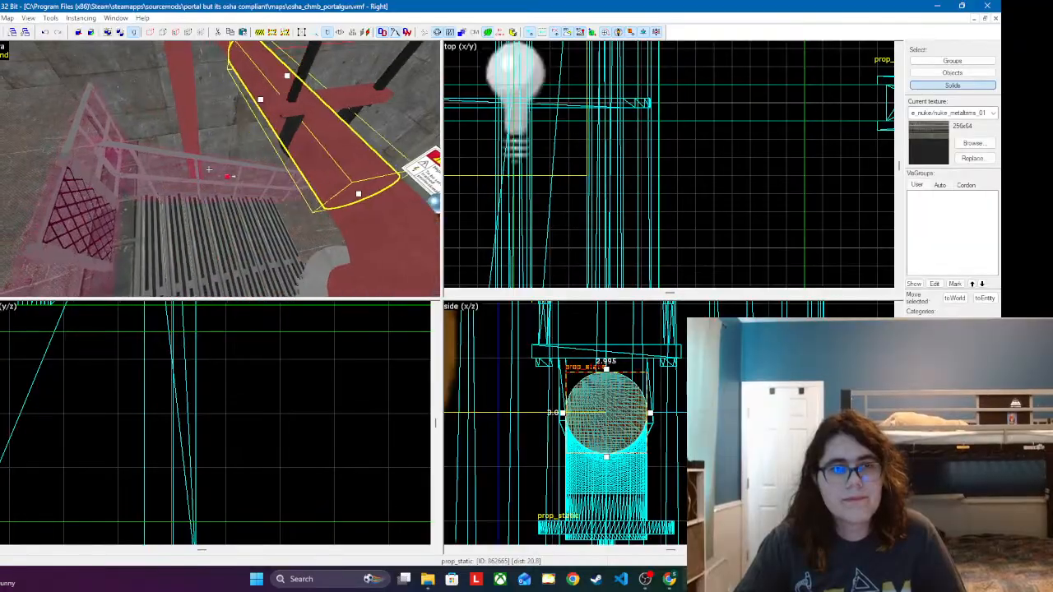
{"action": "key", "text": "s"}
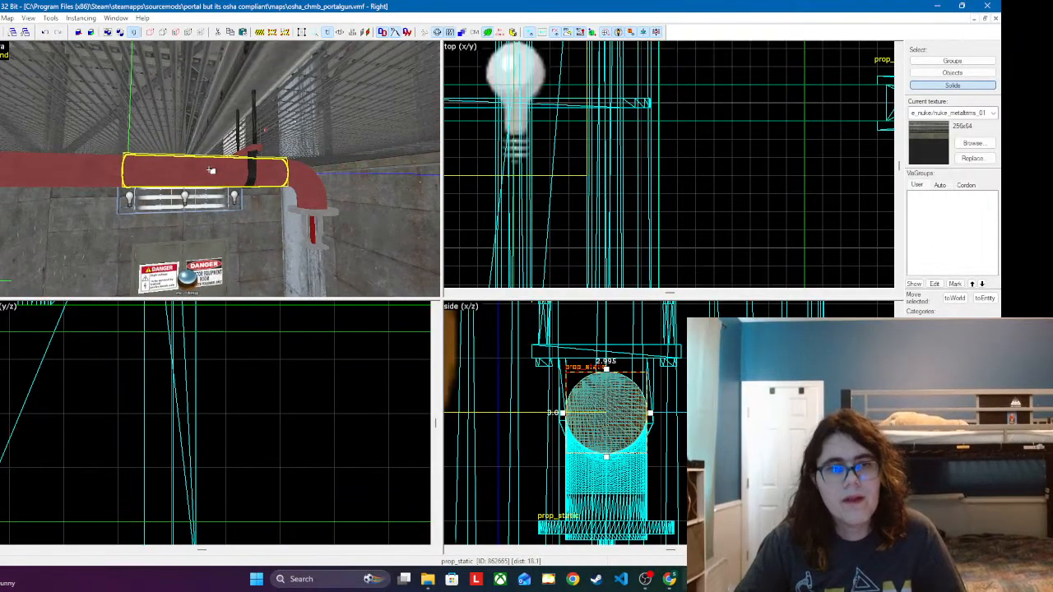
{"action": "key", "text": "w"}
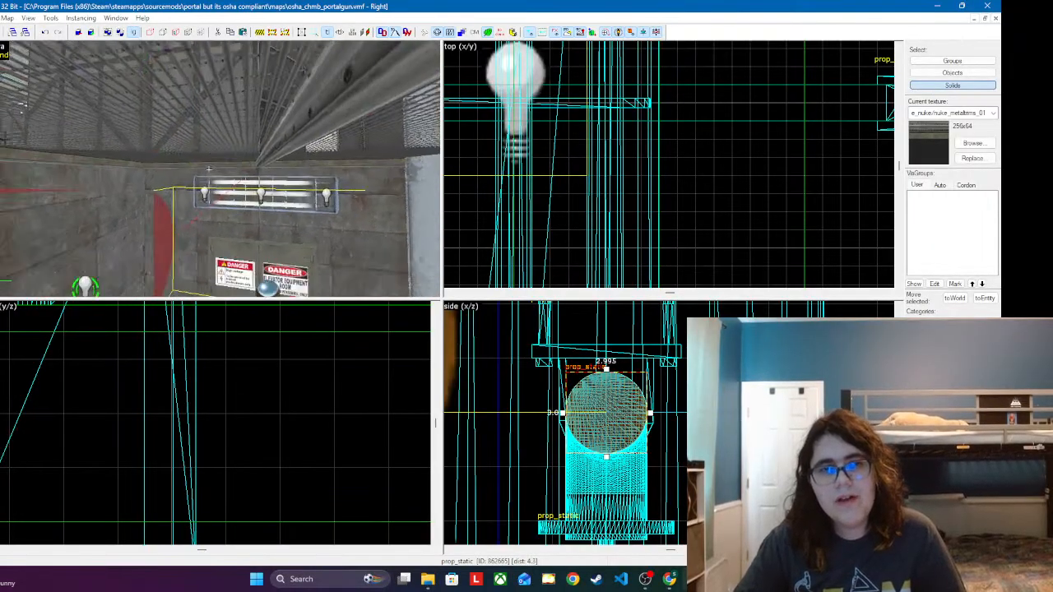
{"action": "key", "text": "w"}
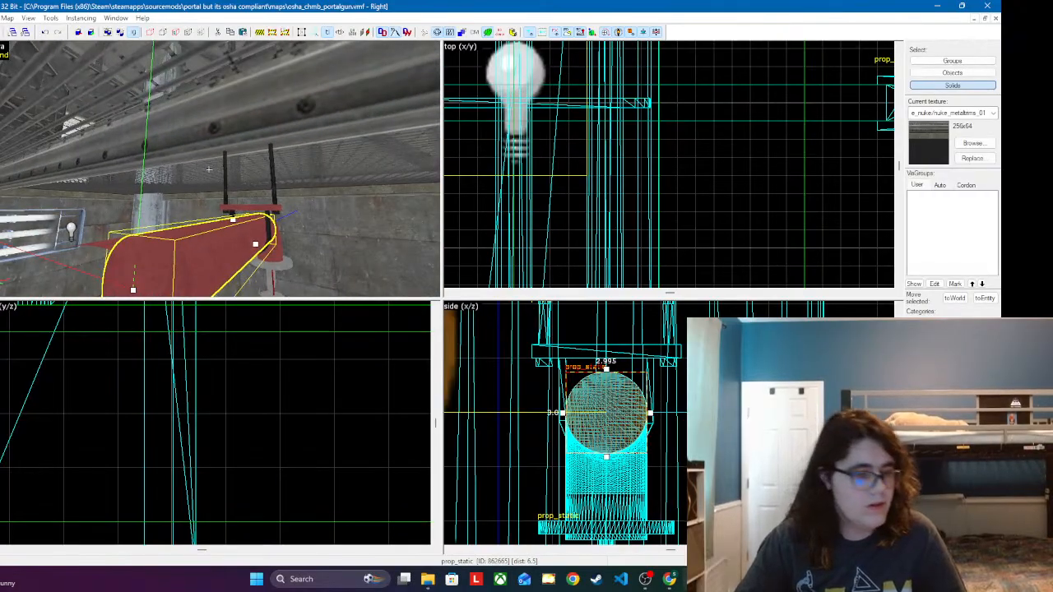
{"action": "key", "text": "d"}
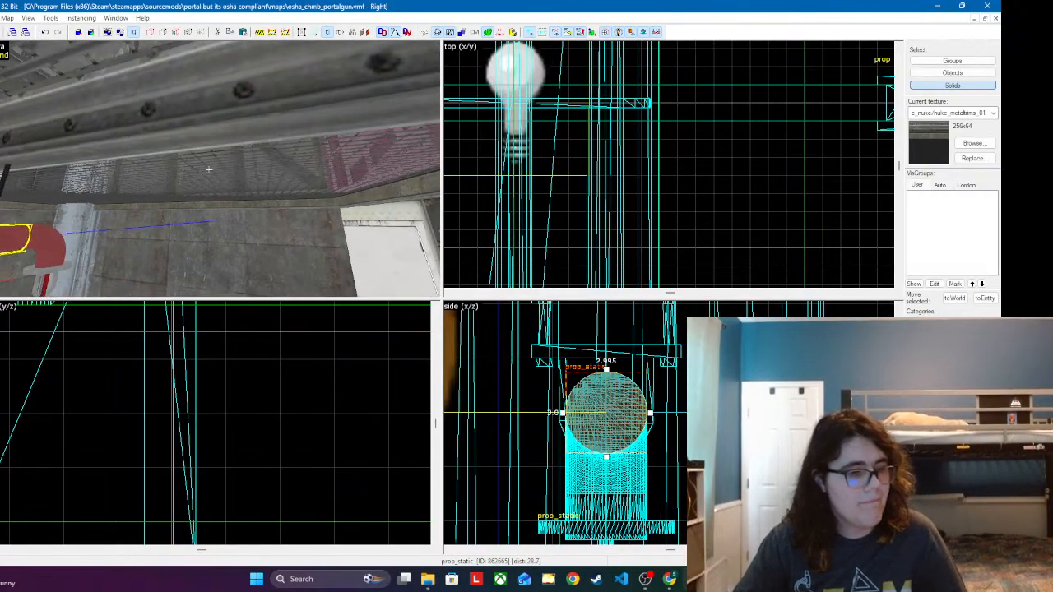
{"action": "key", "text": "w"}
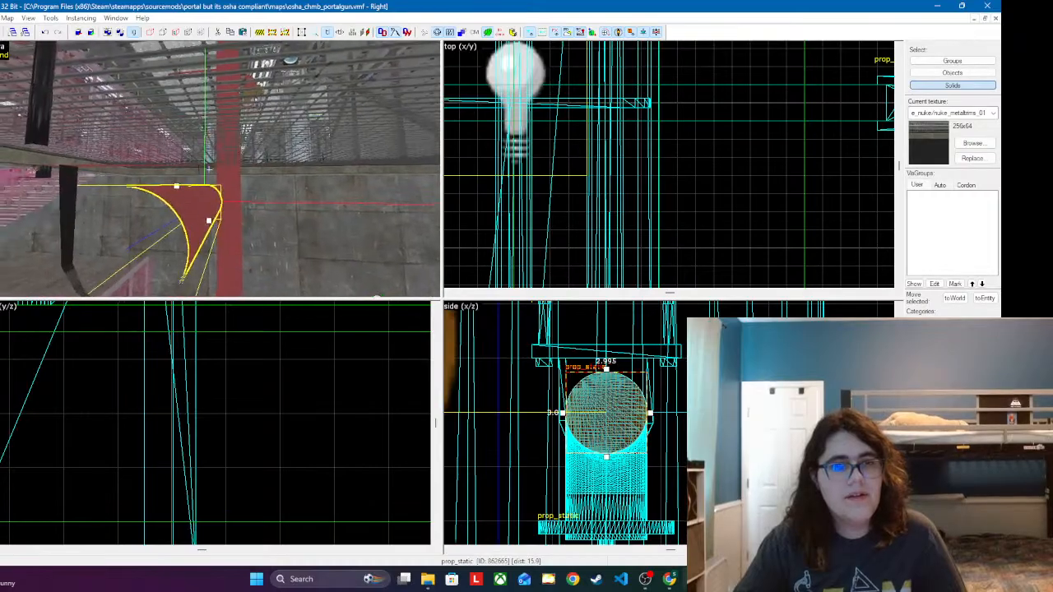
{"action": "key", "text": "s"}
{"action": "key", "text": "w"}
{"action": "key", "text": "s"}
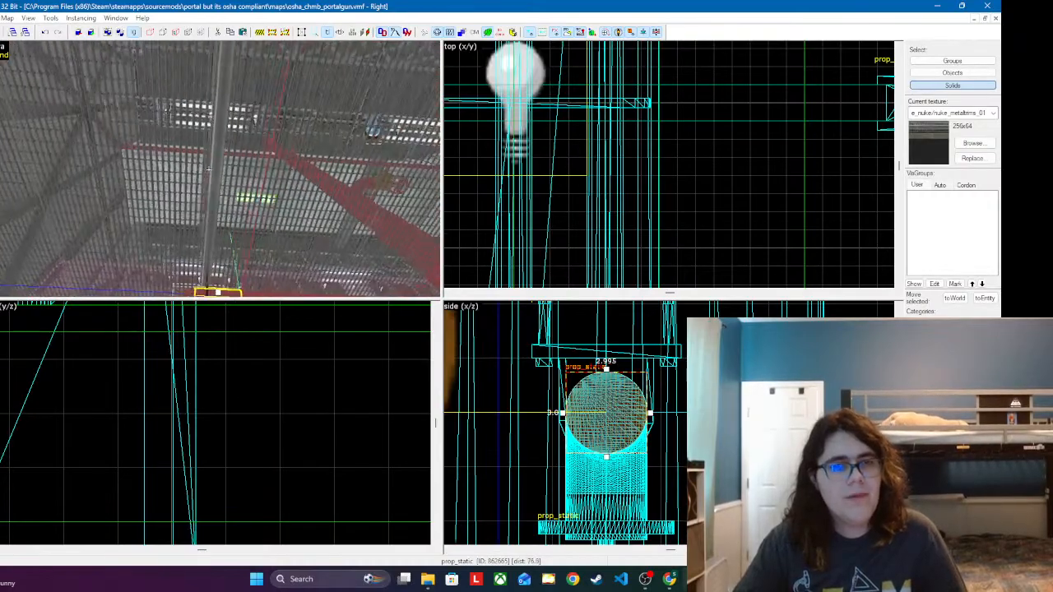
{"action": "key", "text": "w"}
{"action": "key", "text": "d"}
{"action": "key", "text": "w"}
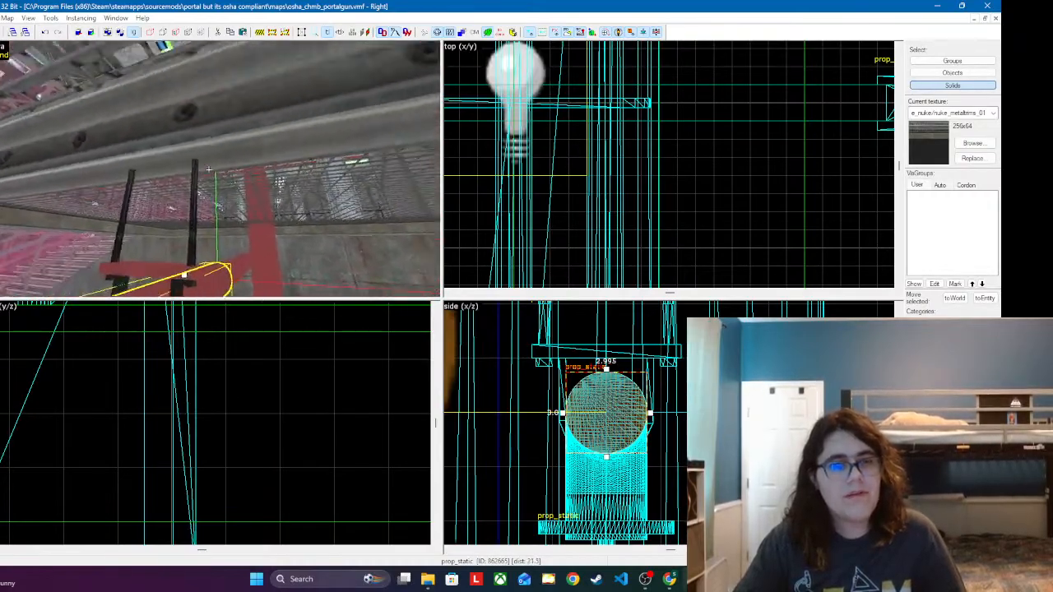
{"action": "key", "text": "w"}
{"action": "key", "text": "s"}
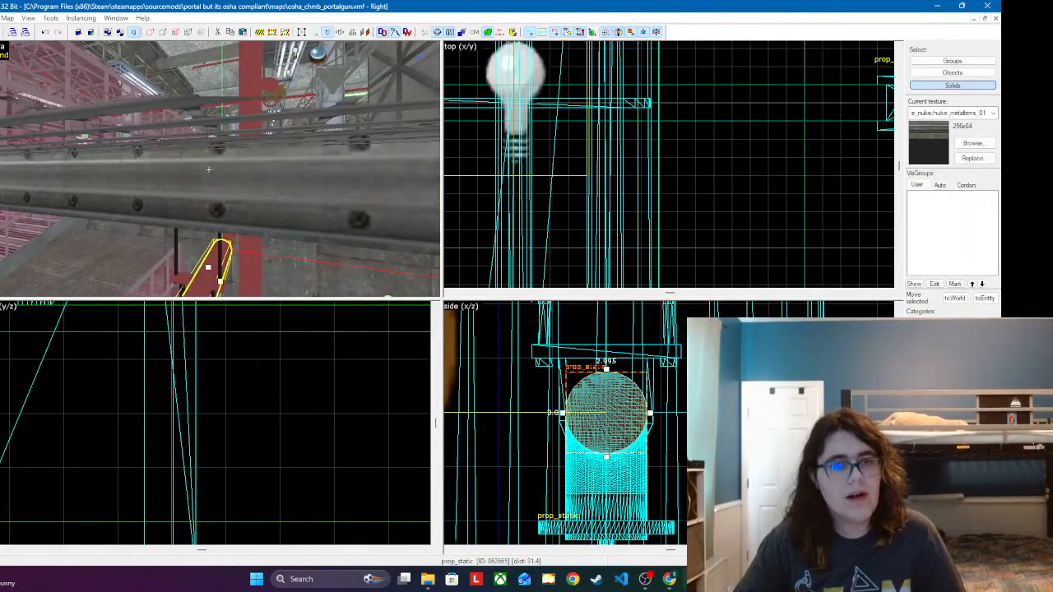
{"action": "key", "text": "w"}
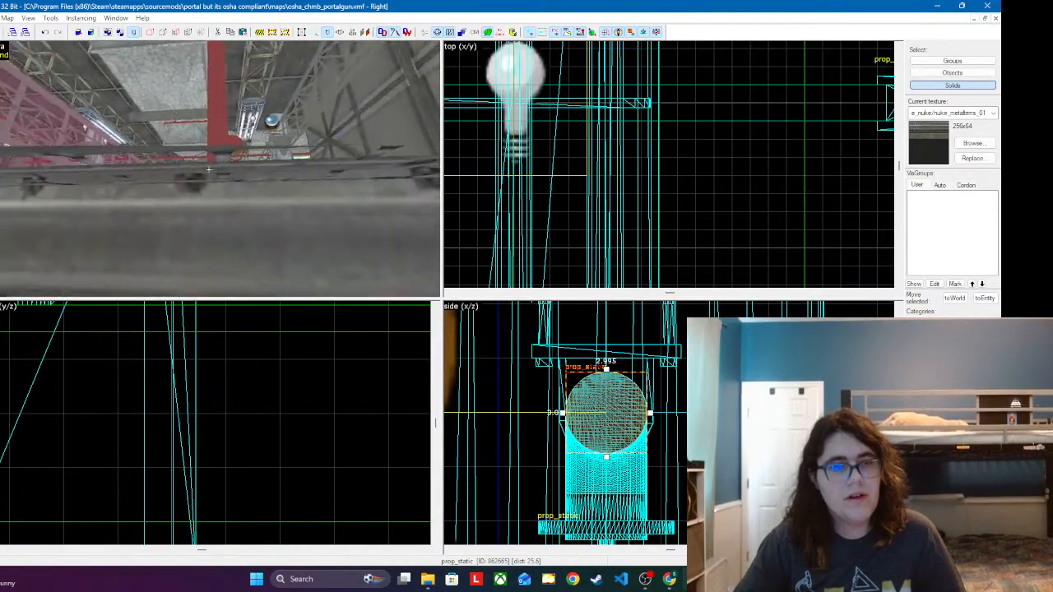
{"action": "key", "text": "w"}
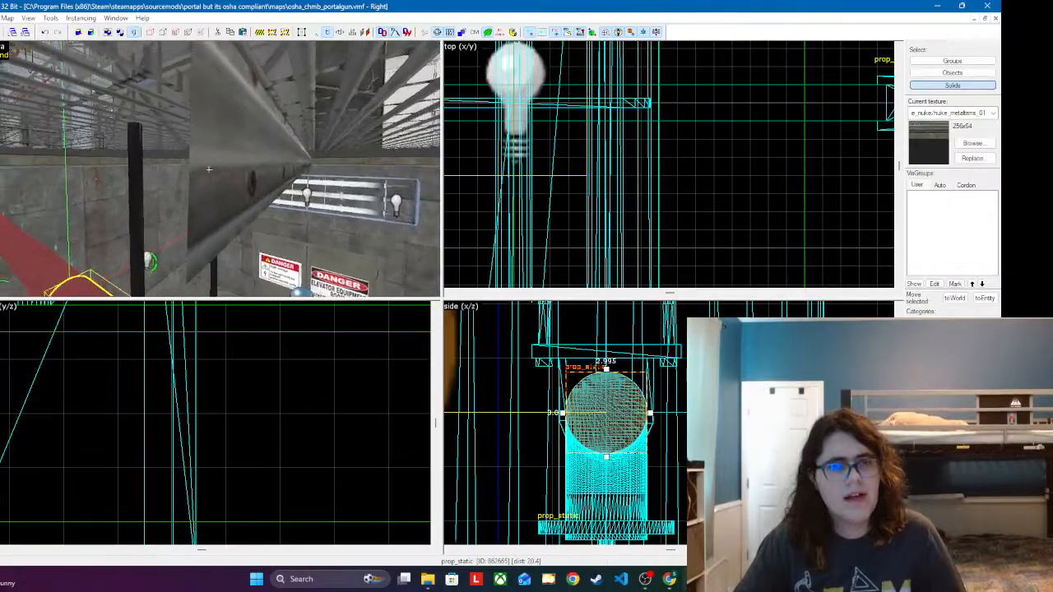
{"action": "key", "text": "z"}
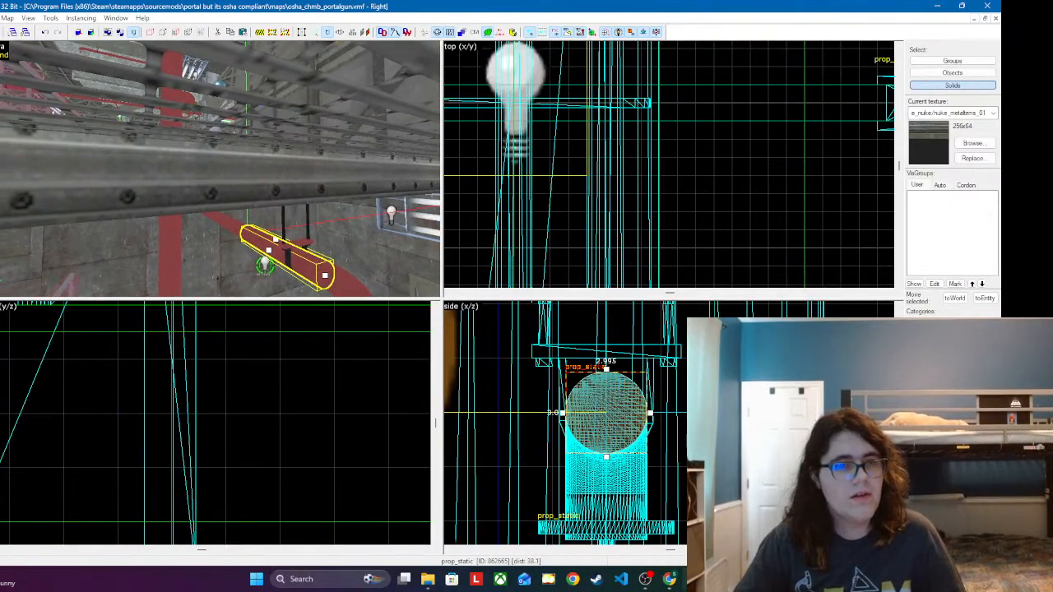
Step: Set the Y texture shift of the support beam's side face to 6 and apply it
{"action": "key", "text": "shift+a"}
{"action": "left_click", "coordinate": [171, 176]}
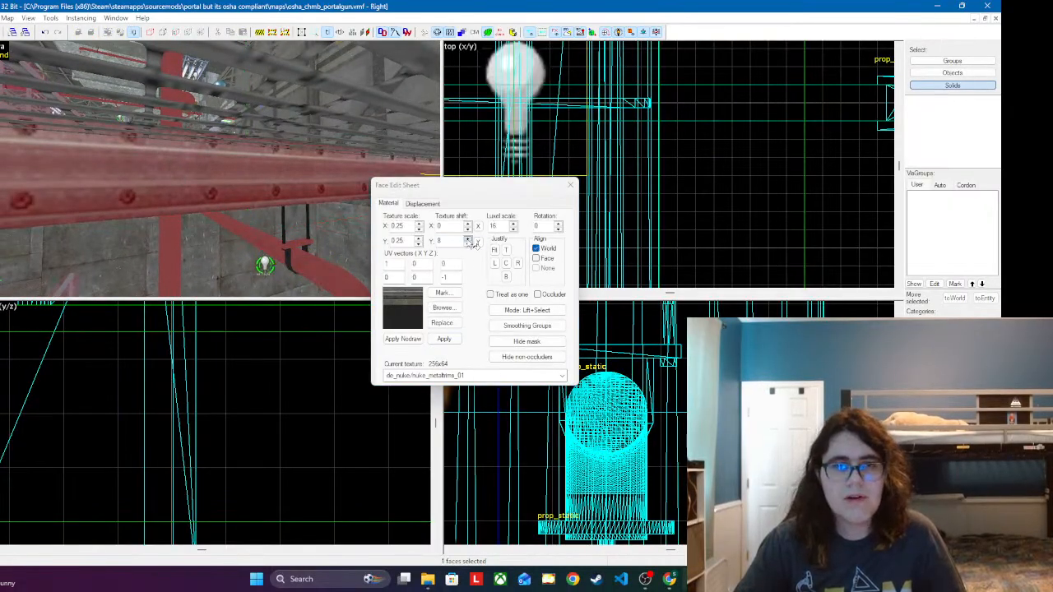
{"action": "left_click", "coordinate": [468, 240]}
{"action": "left_click", "coordinate": [468, 244]}
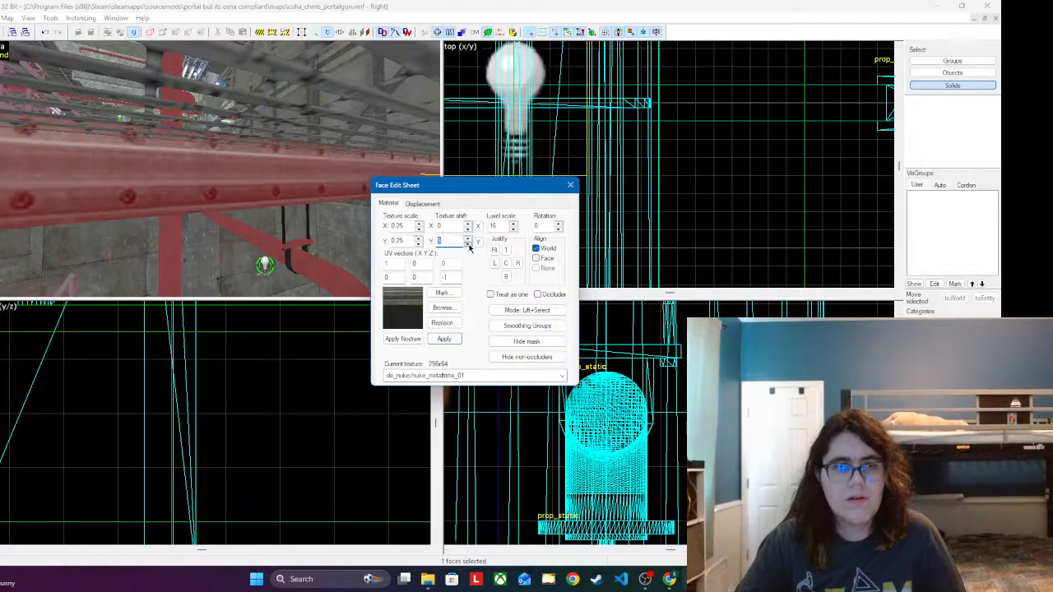
{"action": "left_click", "coordinate": [468, 244]}
{"action": "left_click", "coordinate": [468, 244]}
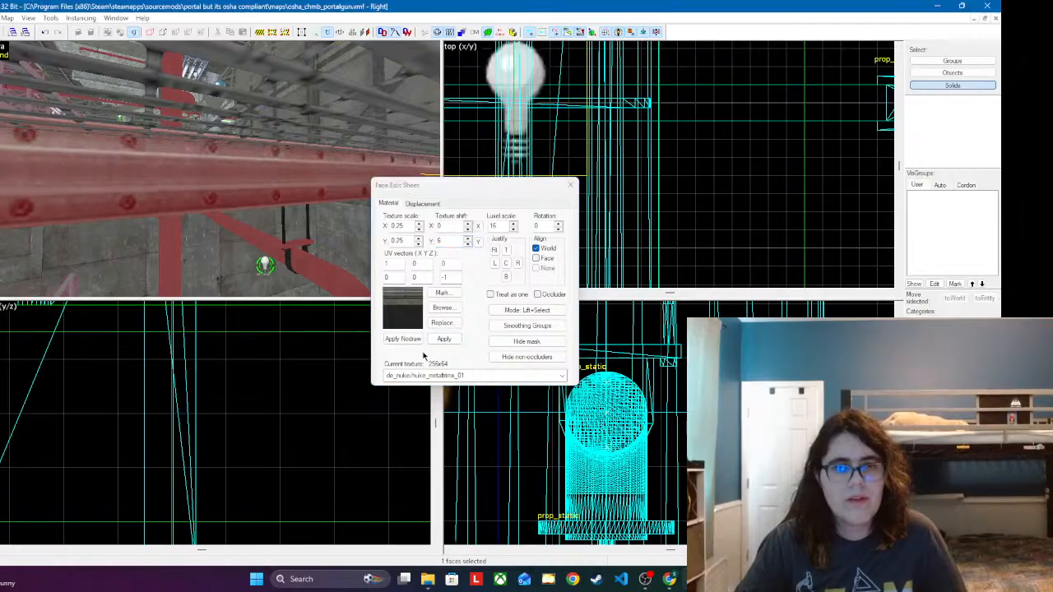
{"action": "left_click", "coordinate": [444, 339]}
{"action": "left_click", "coordinate": [574, 187]}
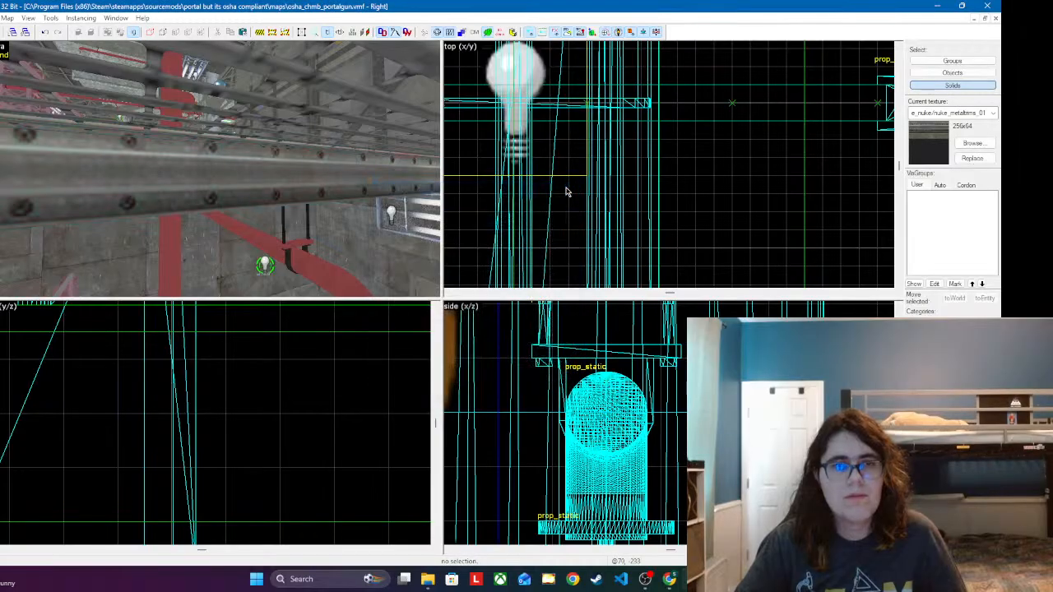
Step: Examine the stairwell from a distance and up close, checking the beam, grating, hanger and sprinkler pipe run
{"action": "key", "text": "z"}
{"action": "key", "text": "s"}
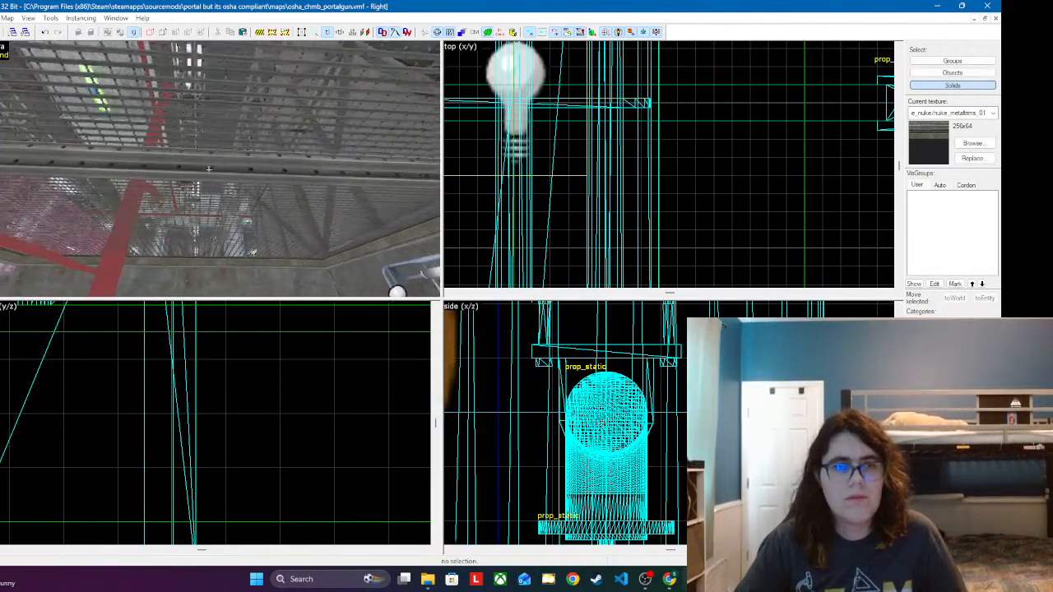
{"action": "key", "text": "a"}
{"action": "key", "text": "s"}
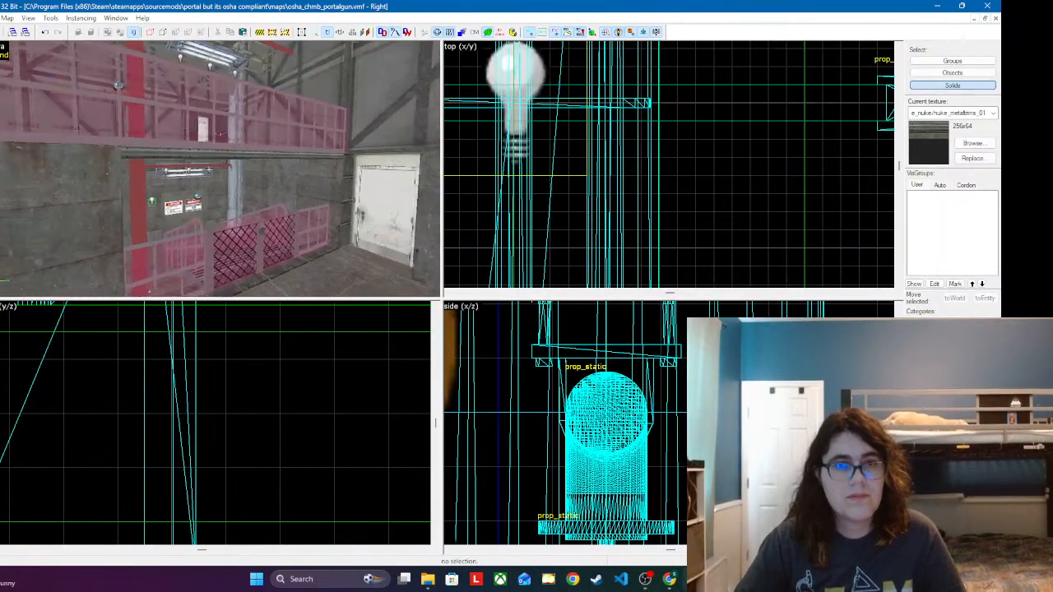
{"action": "key", "text": "s"}
{"action": "key", "text": "w"}
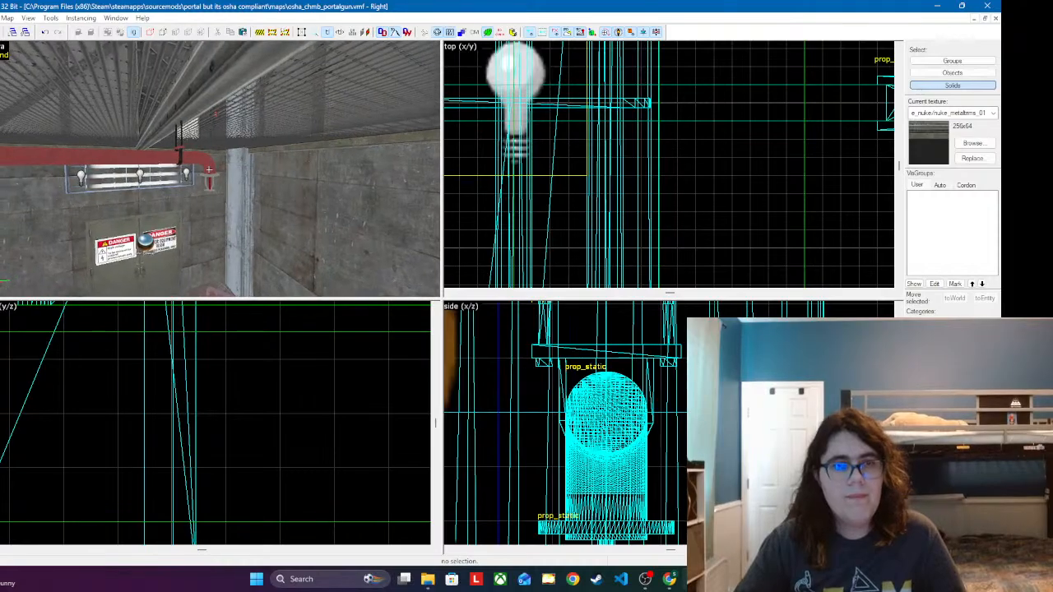
{"action": "key", "text": "s"}
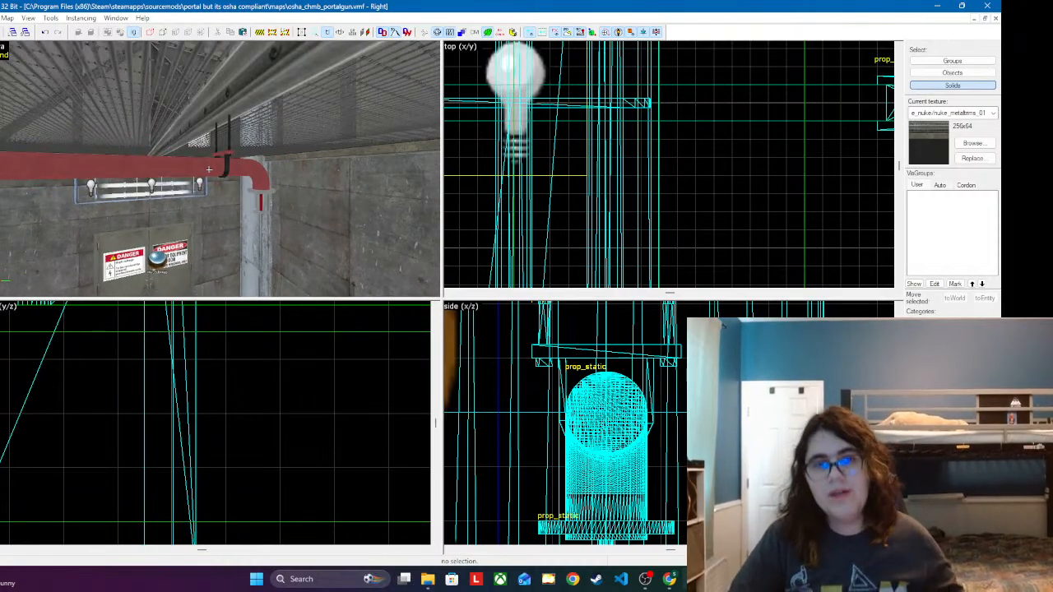
{"action": "key", "text": "w"}
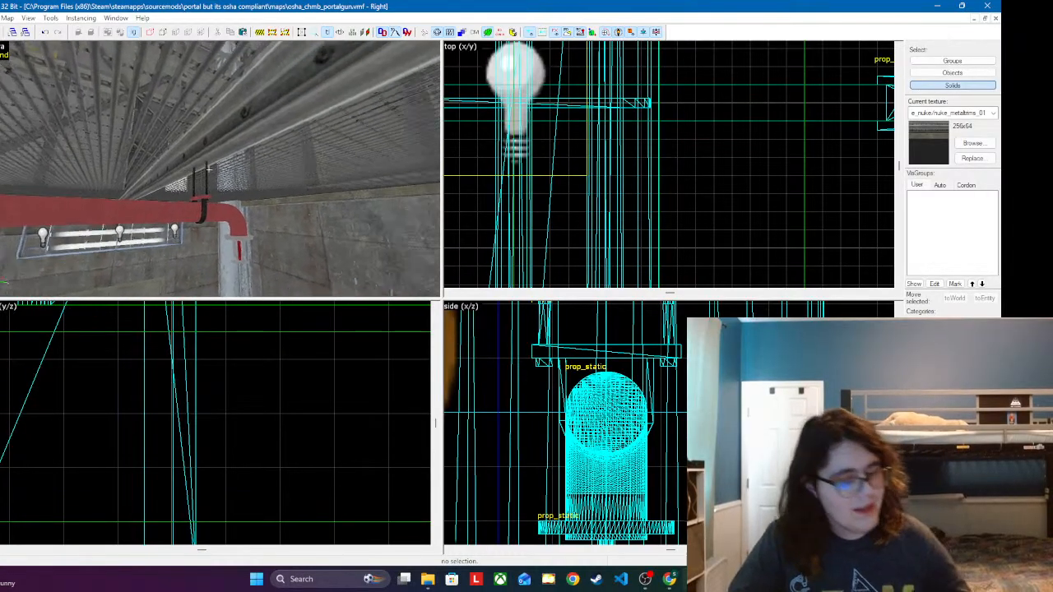
Step: Lower the Y texture shift on the support beam's opposite side face to reposition its rivet pattern
{"action": "key", "text": "z"}
{"action": "key", "text": "shift+a"}
{"action": "left_click", "coordinate": [263, 189]}
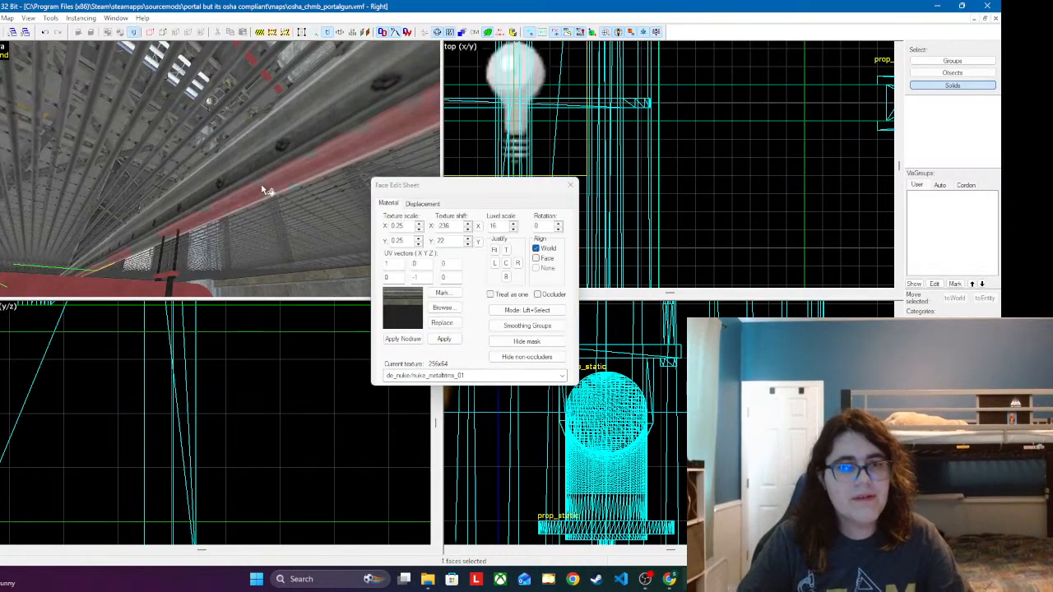
{"action": "left_click", "coordinate": [468, 238]}
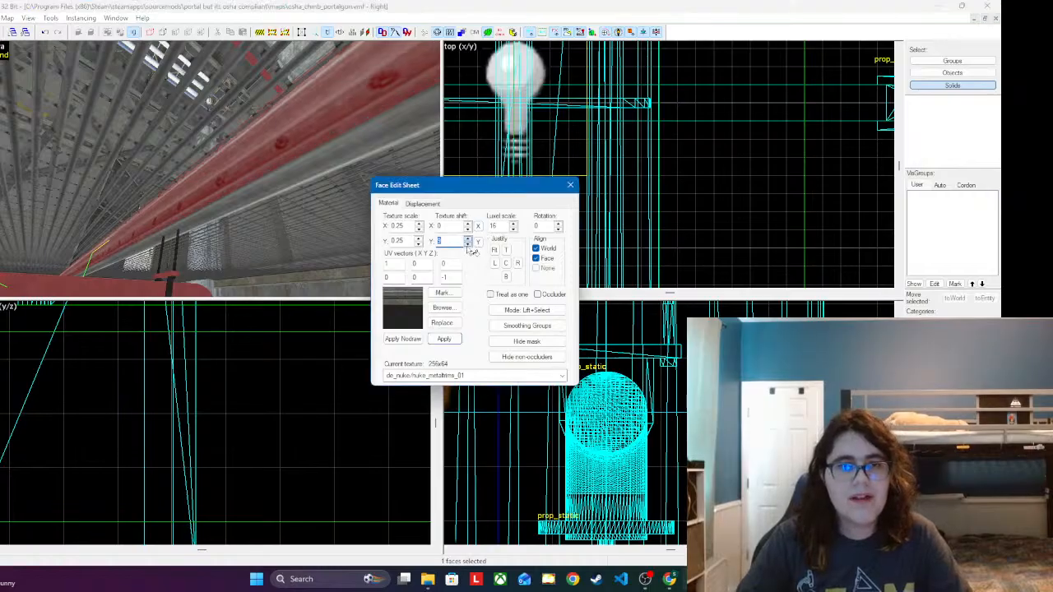
{"action": "left_click", "coordinate": [468, 245]}
{"action": "left_click", "coordinate": [467, 245]}
{"action": "left_click", "coordinate": [468, 246]}
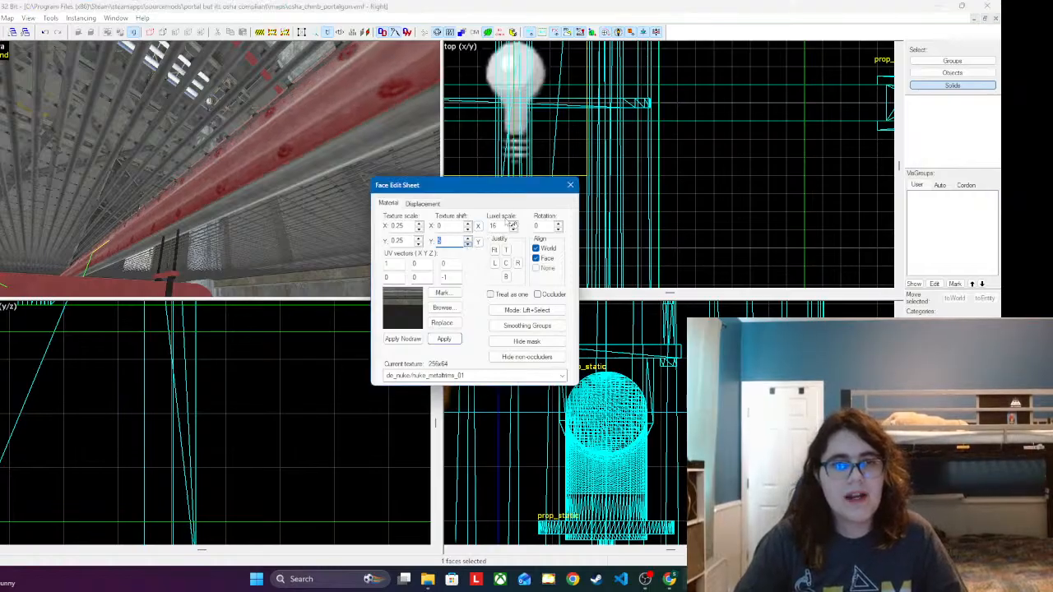
{"action": "left_click", "coordinate": [570, 184]}
Step: Survey the sprinkler pipes and hangers under the upper ceiling, and examine the adjoining hallway and test chamber
{"action": "key", "text": "z"}
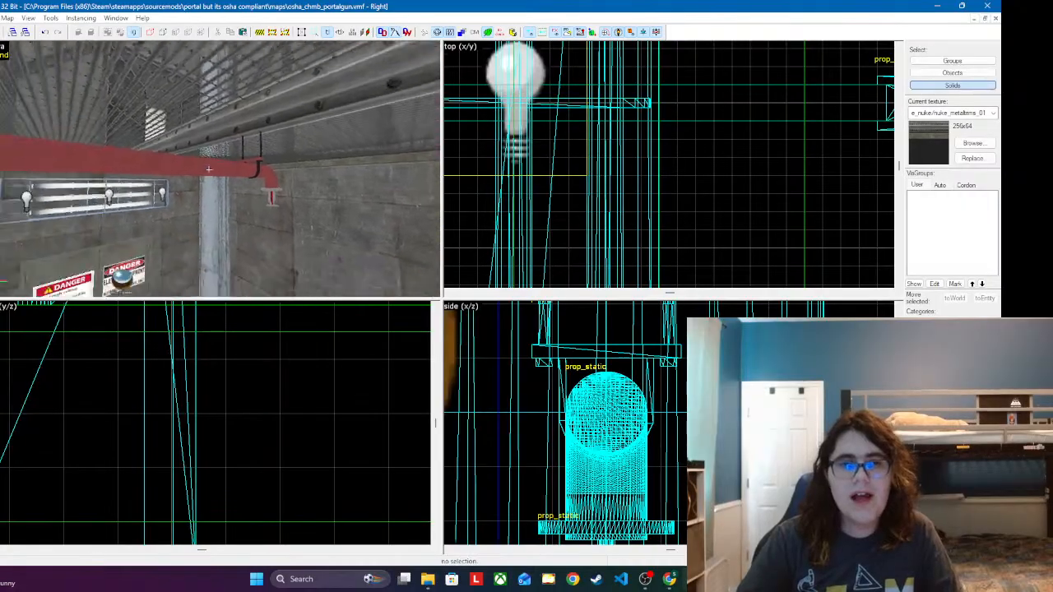
{"action": "key", "text": "s"}
{"action": "key", "text": "w"}
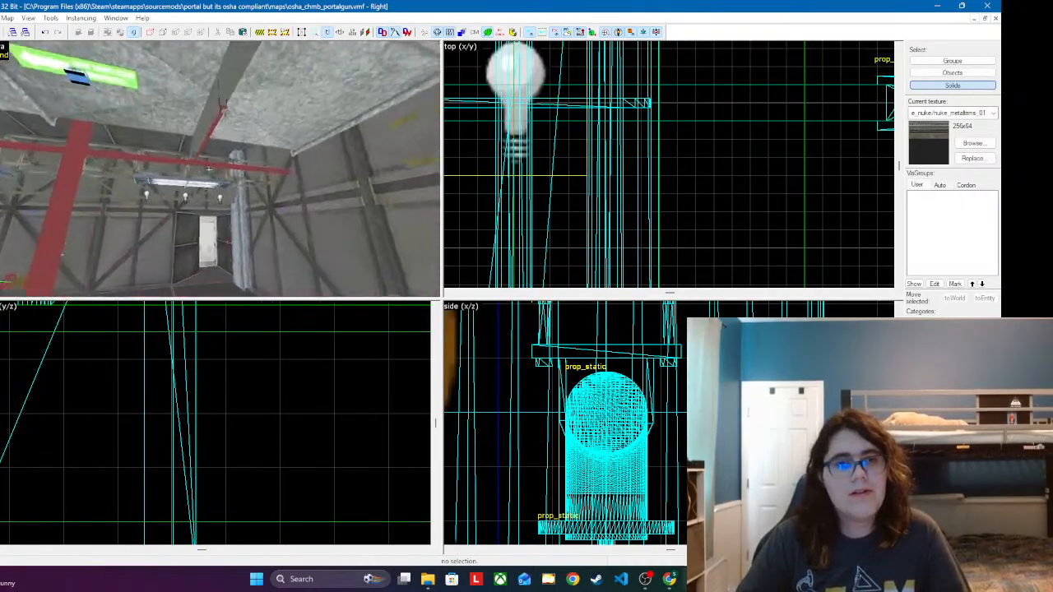
{"action": "key", "text": "w"}
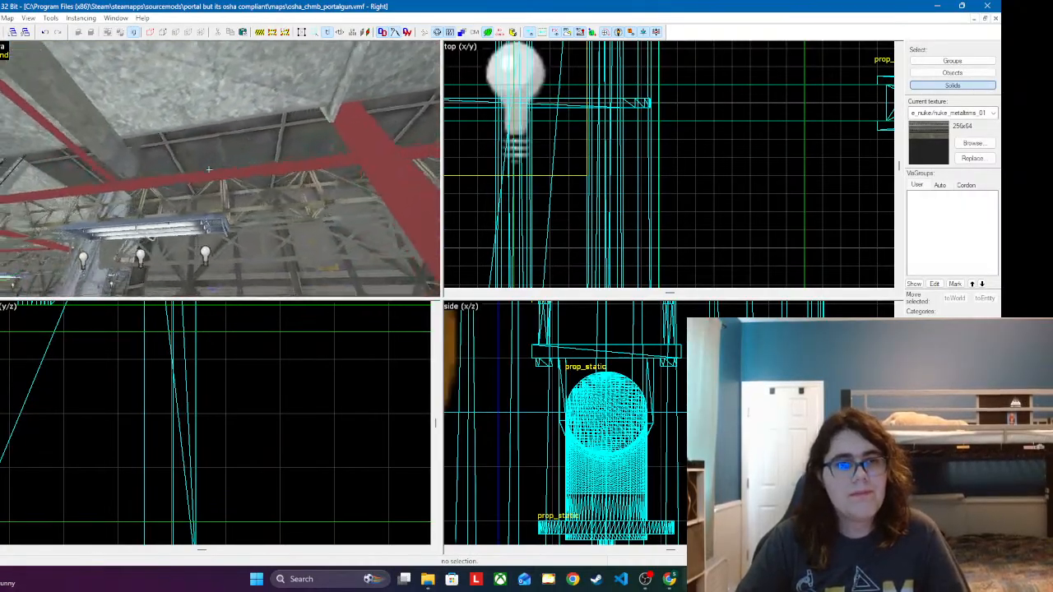
{"action": "key", "text": "w"}
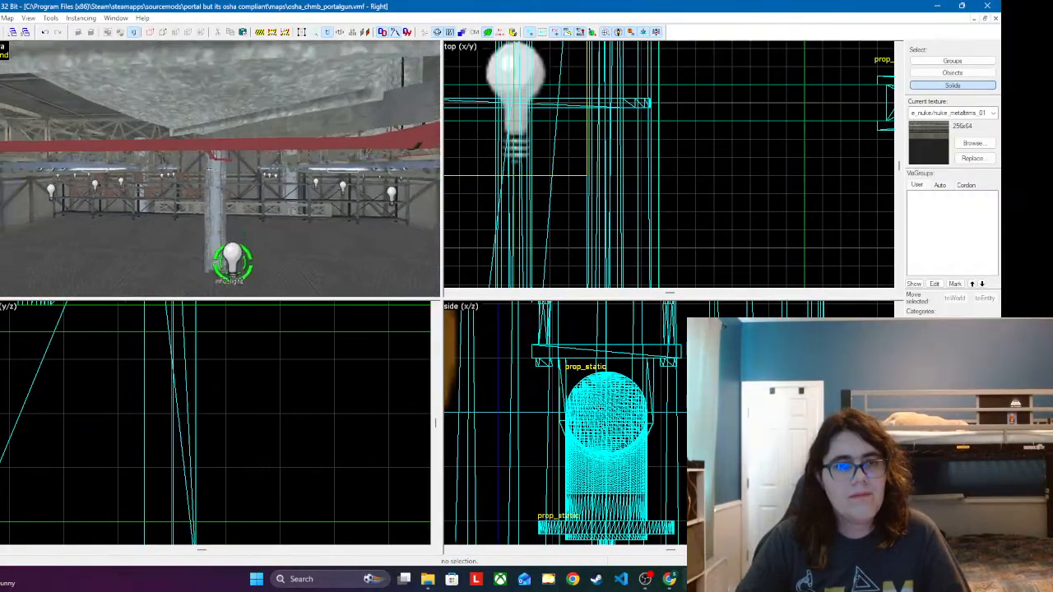
{"action": "key", "text": "a"}
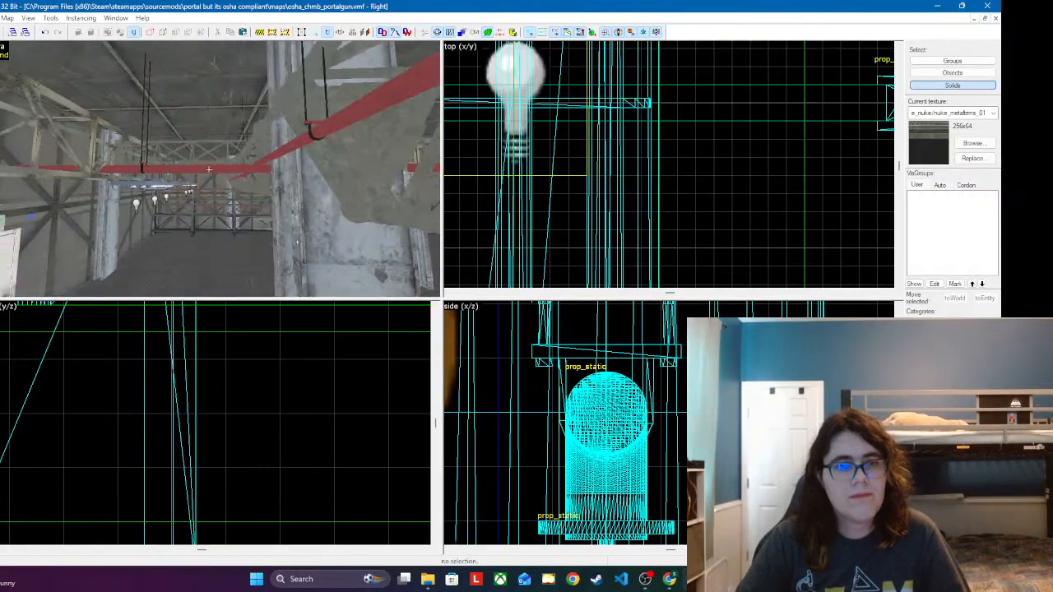
{"action": "key", "text": "a"}
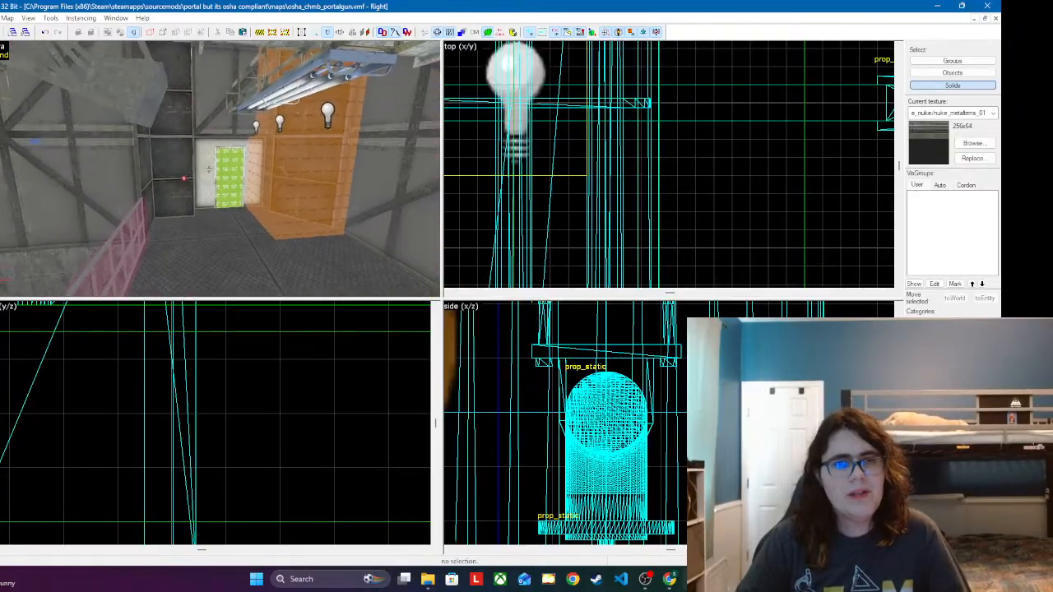
{"action": "key", "text": "w"}
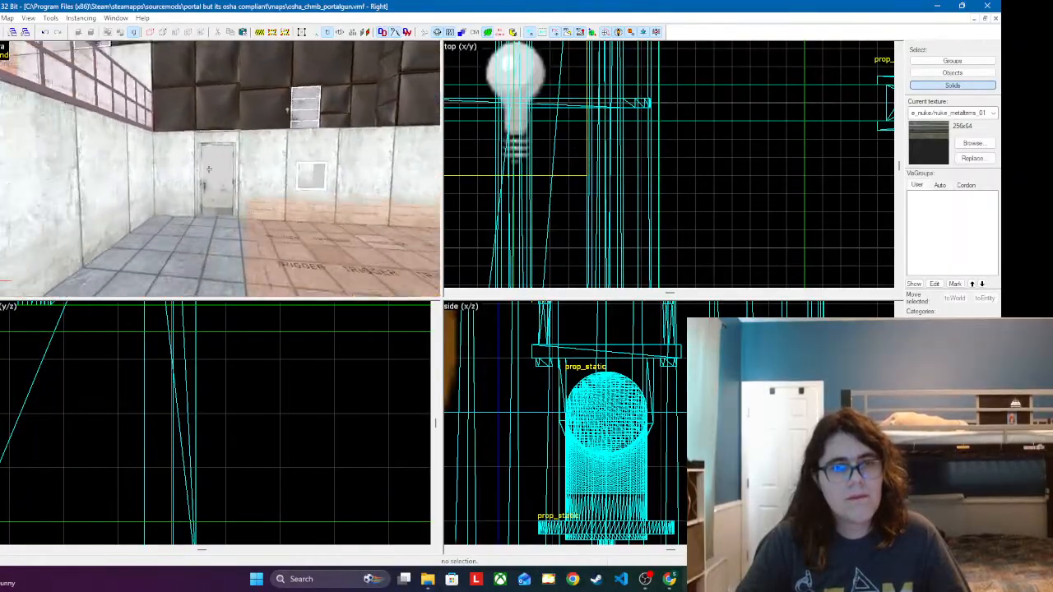
Step: Survey the test chamber, the hazard-floor area and the exit corridor, ending at the dark metal wall near the exit
{"action": "key", "text": "w"}
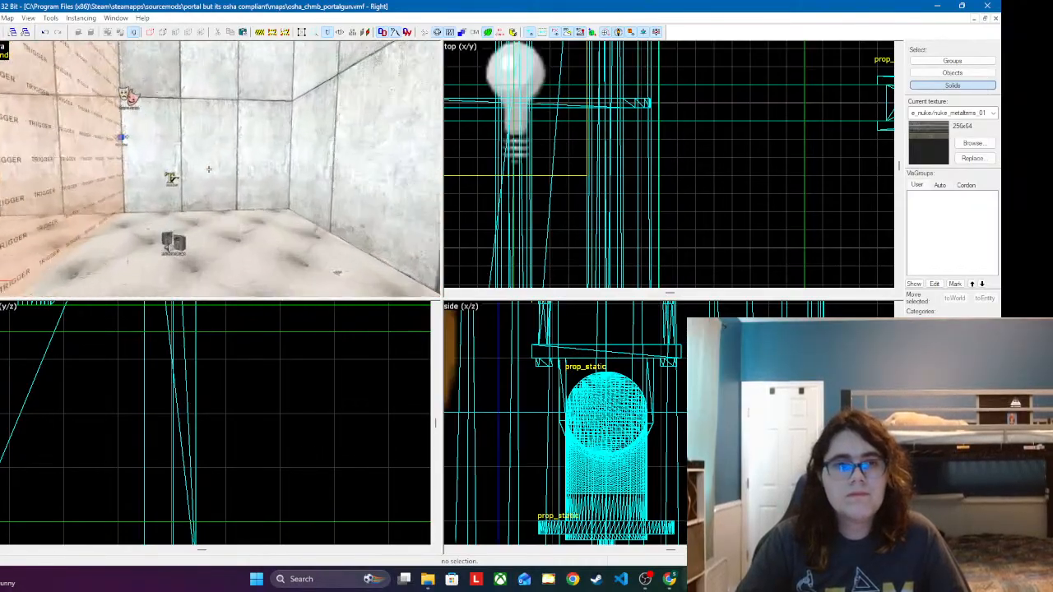
{"action": "key", "text": "w"}
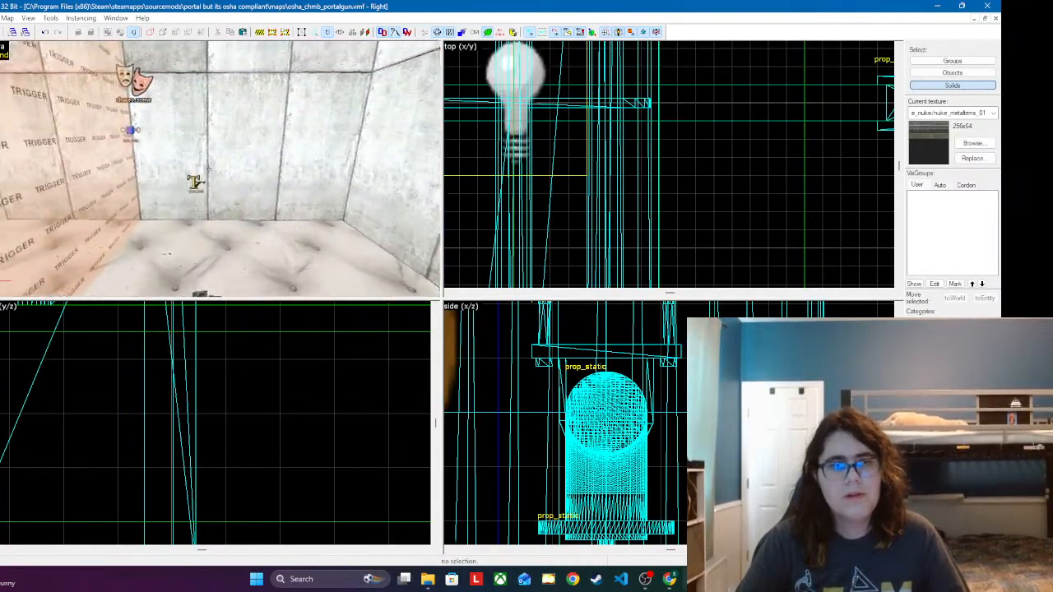
{"action": "key", "text": "w"}
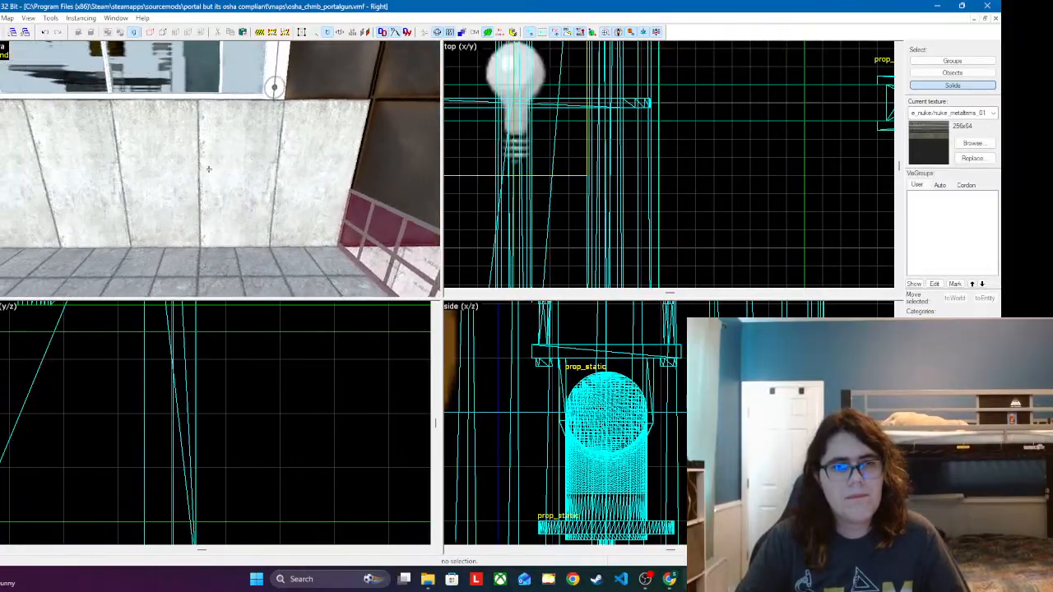
{"action": "key", "text": "w"}
{"action": "key", "text": "w"}
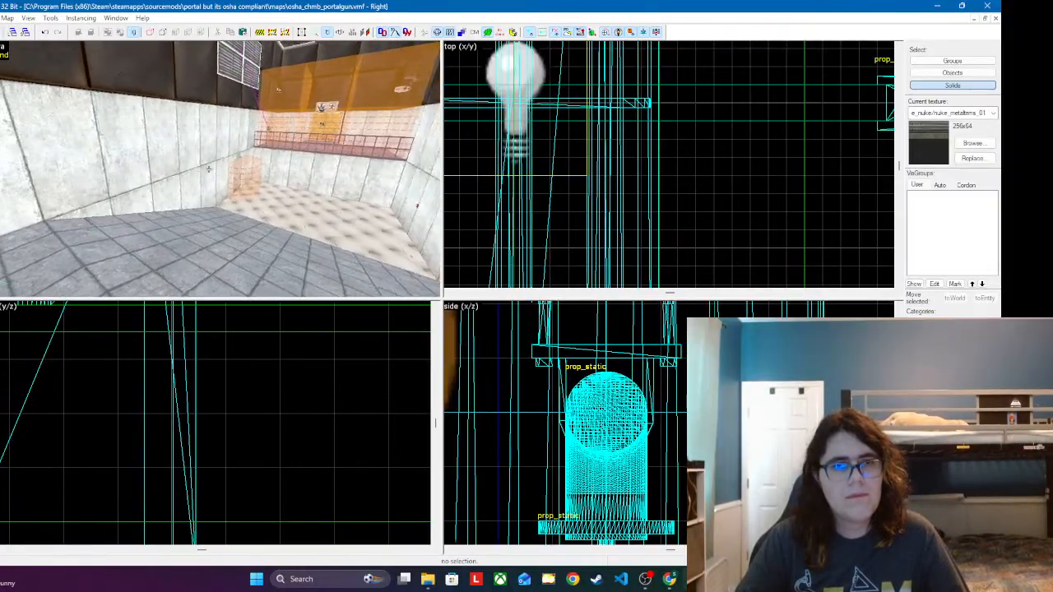
{"action": "key", "text": "w"}
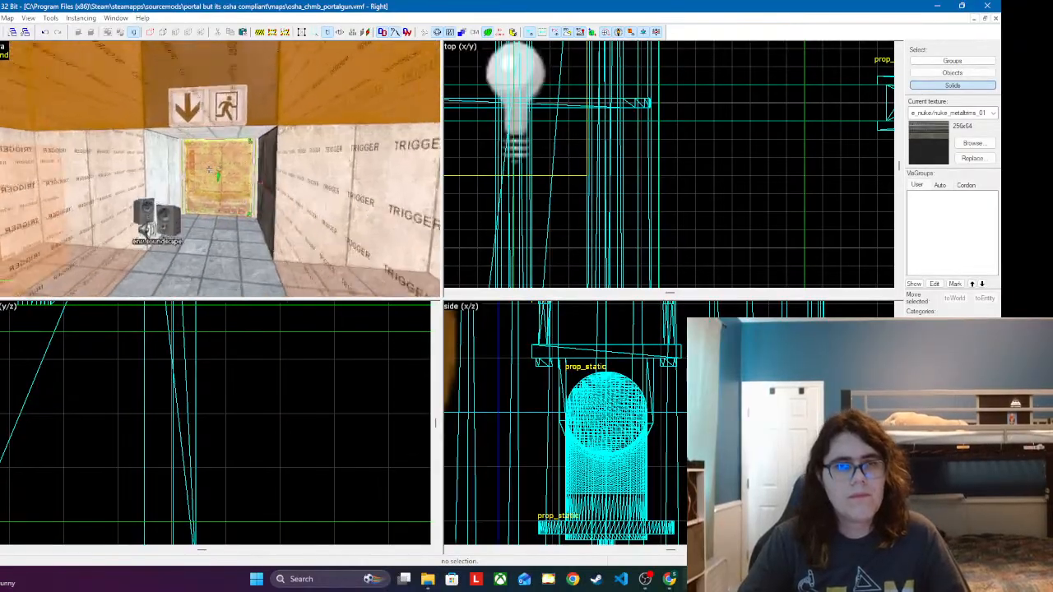
{"action": "key", "text": "w"}
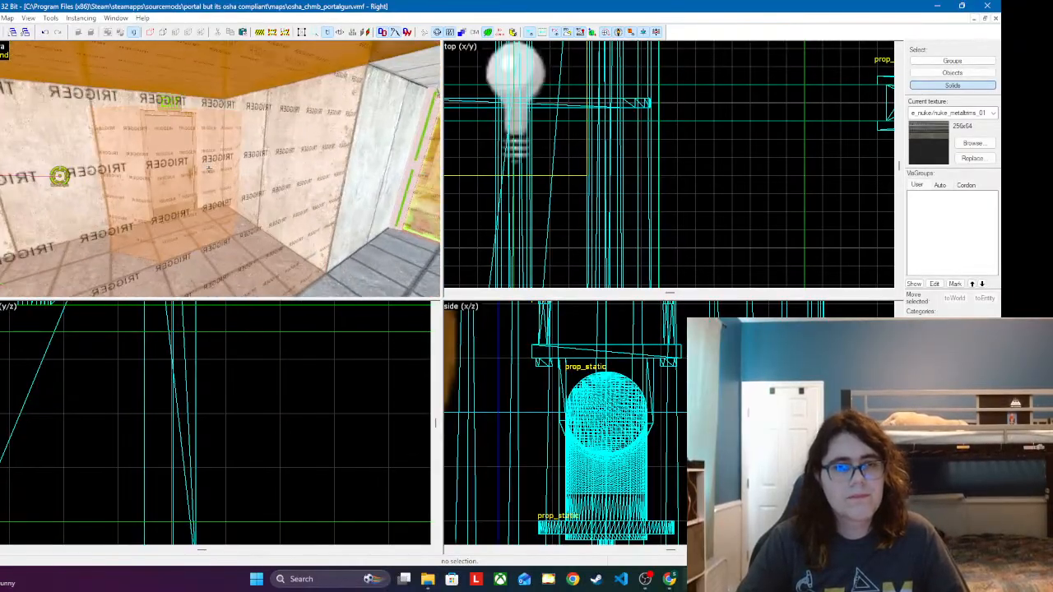
{"action": "key", "text": "w"}
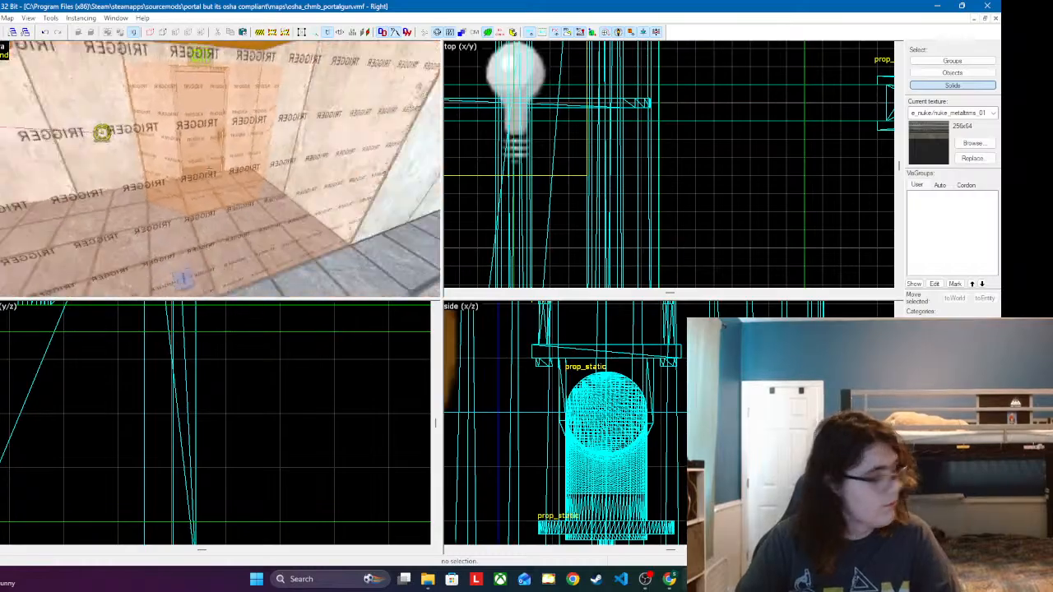
{"action": "key", "text": "w"}
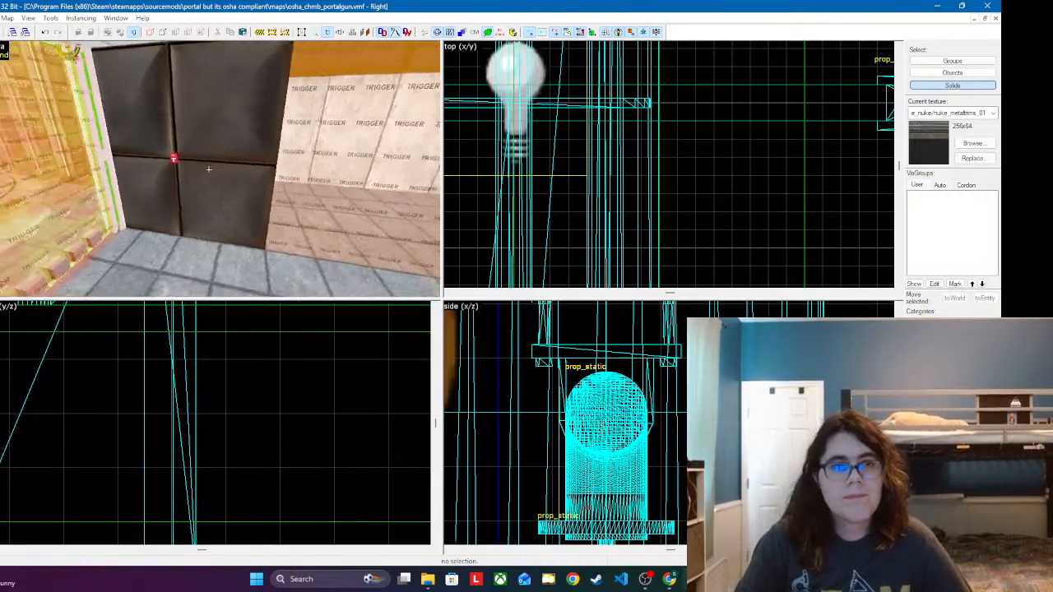
{"action": "key", "text": "s"}
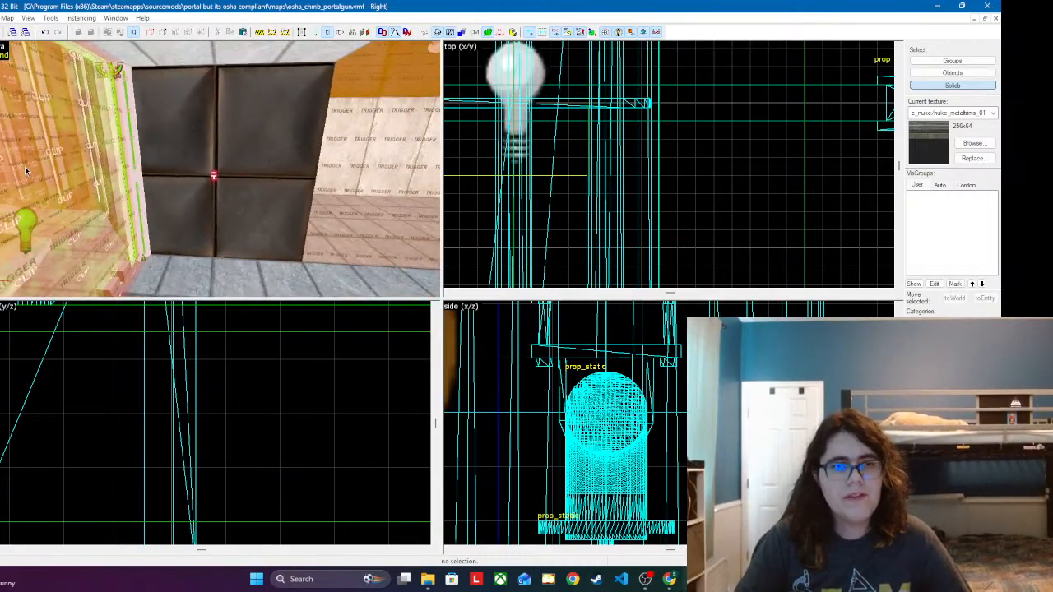
Step: Clip the exit corridor's dark metal wall brush into three vertical sections 32, 64 and 32 units wide, keeping all pieces
{"action": "key", "text": "shift+a"}
{"action": "left_click", "coordinate": [239, 153]}
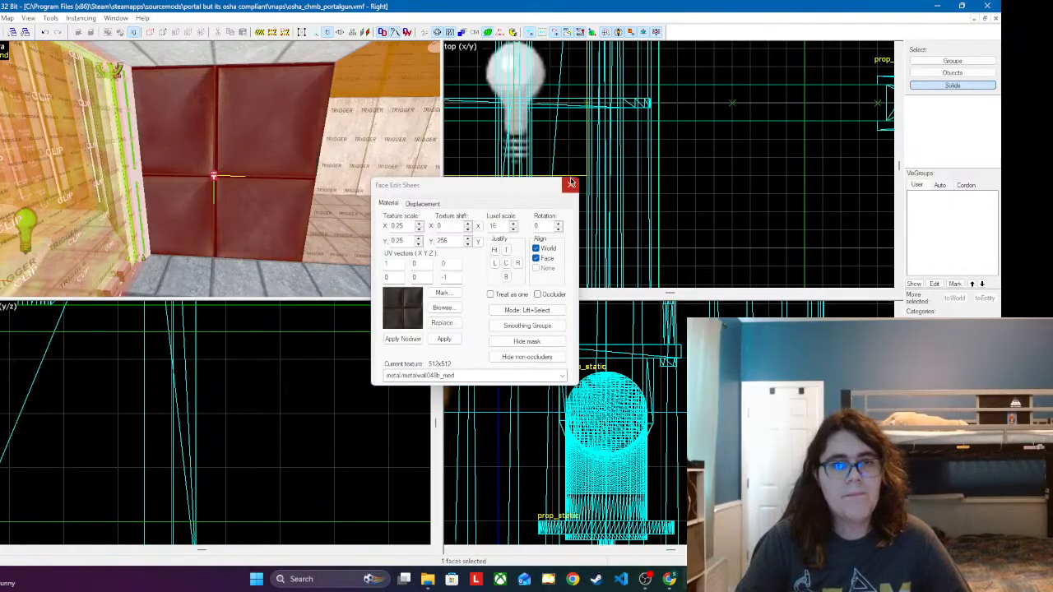
{"action": "left_click", "coordinate": [571, 182]}
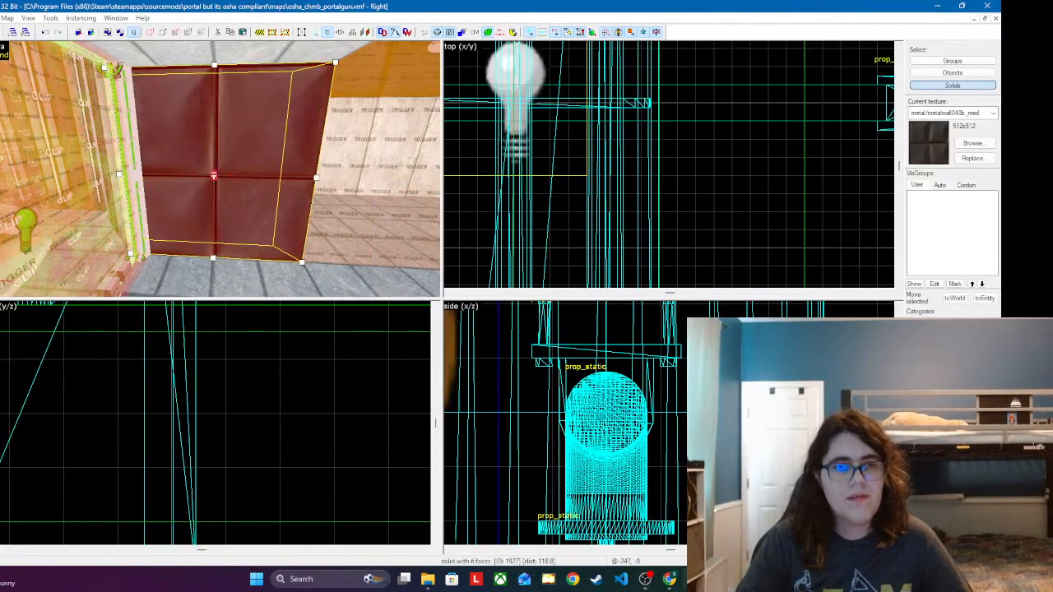
{"action": "scroll", "coordinate": [216, 423], "scroll_direction": "down", "scroll_amount": 6}
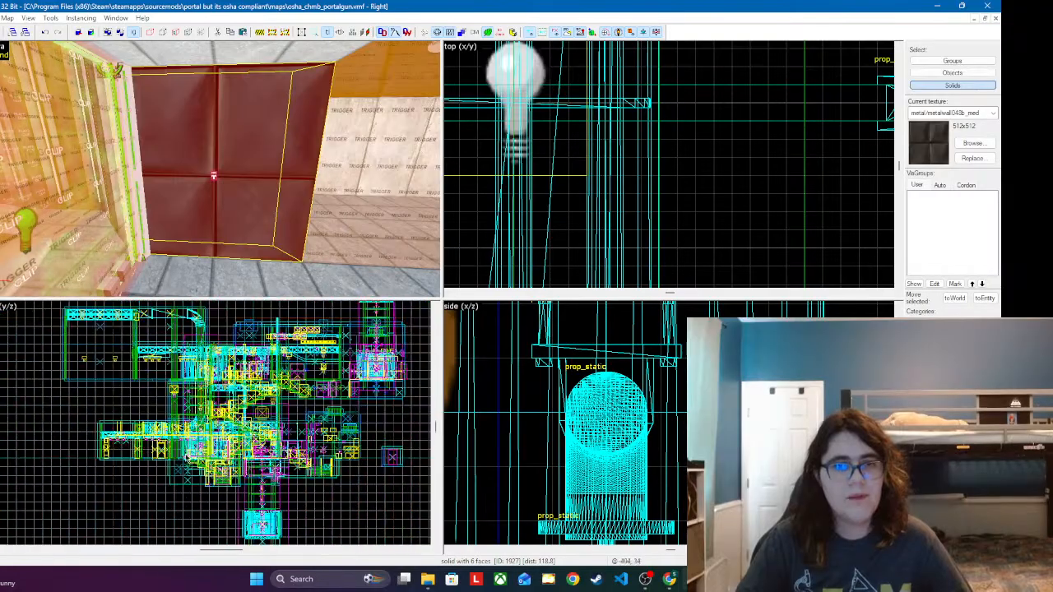
{"action": "scroll", "coordinate": [191, 455], "scroll_direction": "down", "scroll_amount": 6}
{"action": "scroll", "coordinate": [289, 419], "scroll_direction": "up", "scroll_amount": 14}
{"action": "scroll", "coordinate": [533, 414], "scroll_direction": "down", "scroll_amount": 6}
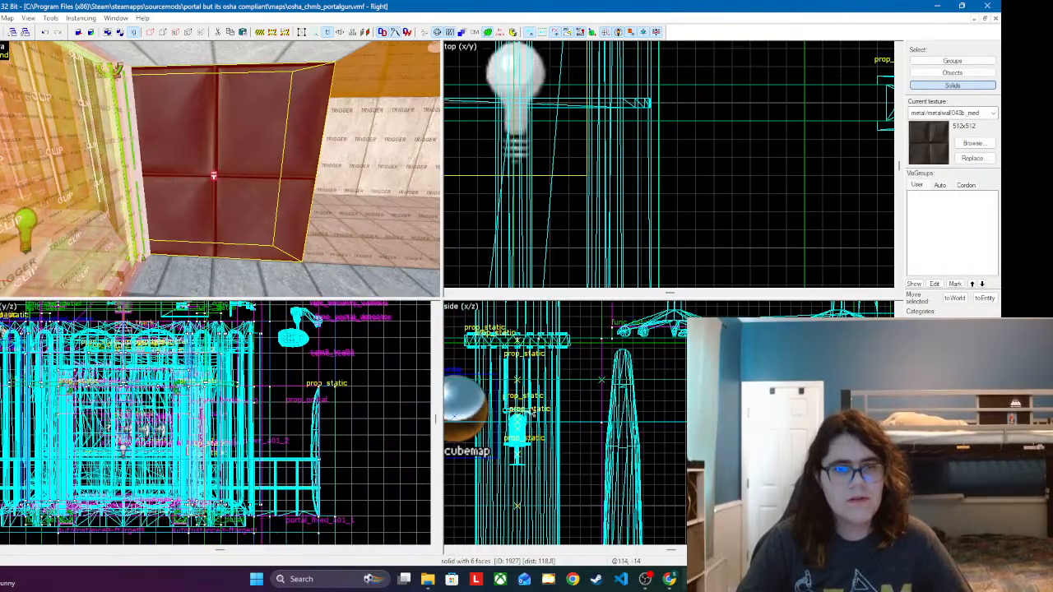
{"action": "scroll", "coordinate": [532, 414], "scroll_direction": "down", "scroll_amount": 4}
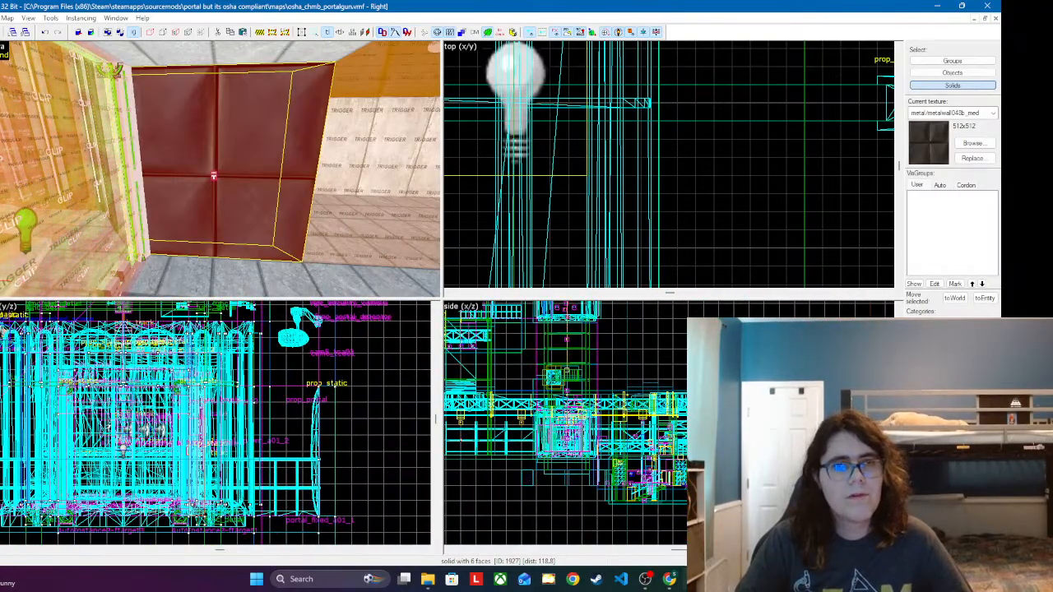
{"action": "scroll", "coordinate": [532, 414], "scroll_direction": "down", "scroll_amount": 2}
{"action": "scroll", "coordinate": [466, 410], "scroll_direction": "up", "scroll_amount": 6}
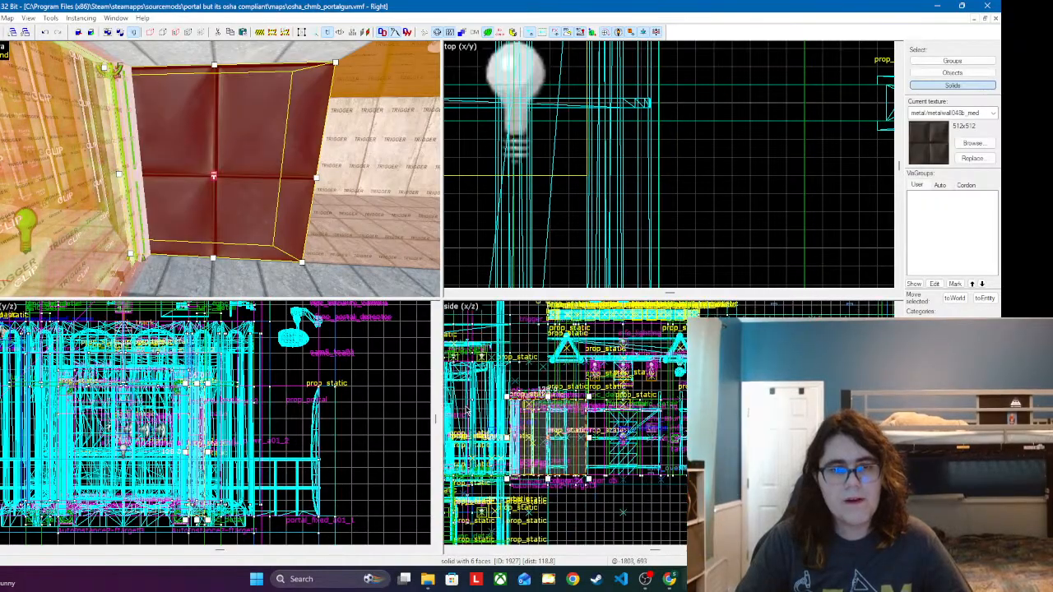
{"action": "scroll", "coordinate": [466, 409], "scroll_direction": "up", "scroll_amount": 5}
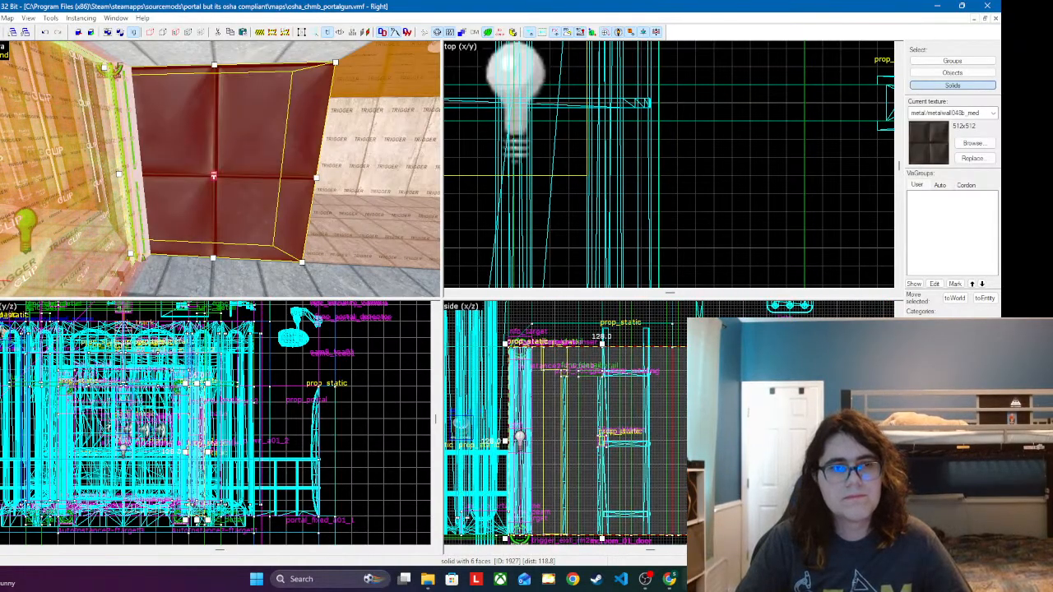
{"action": "key", "text": "shift+x"}
{"action": "key", "text": "bracketright"}
{"action": "key", "text": "bracketright"}
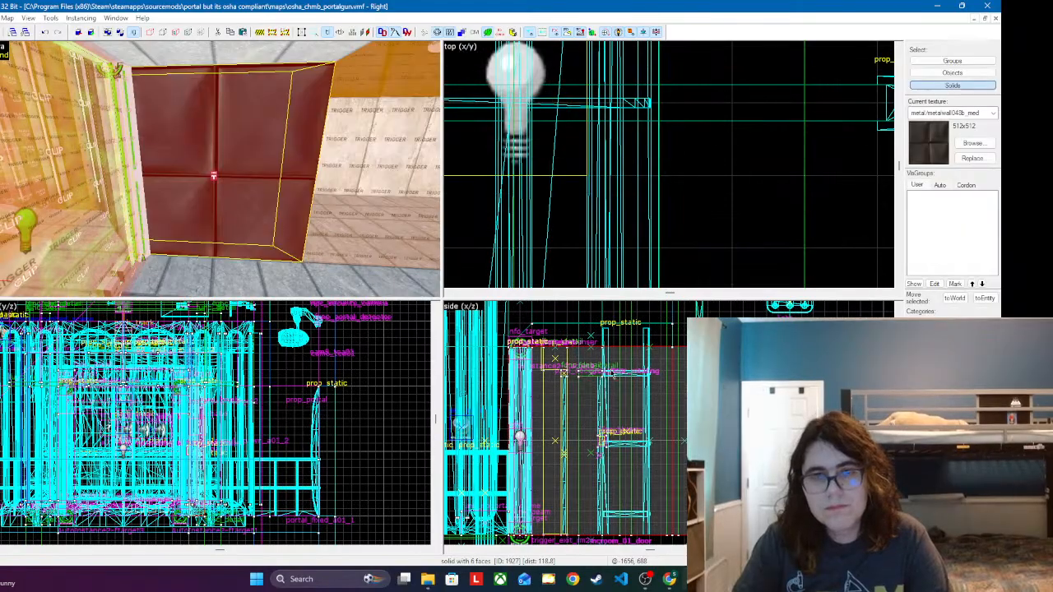
{"action": "left_click_drag", "start_coordinate": [648, 395], "coordinate": [642, 452]}
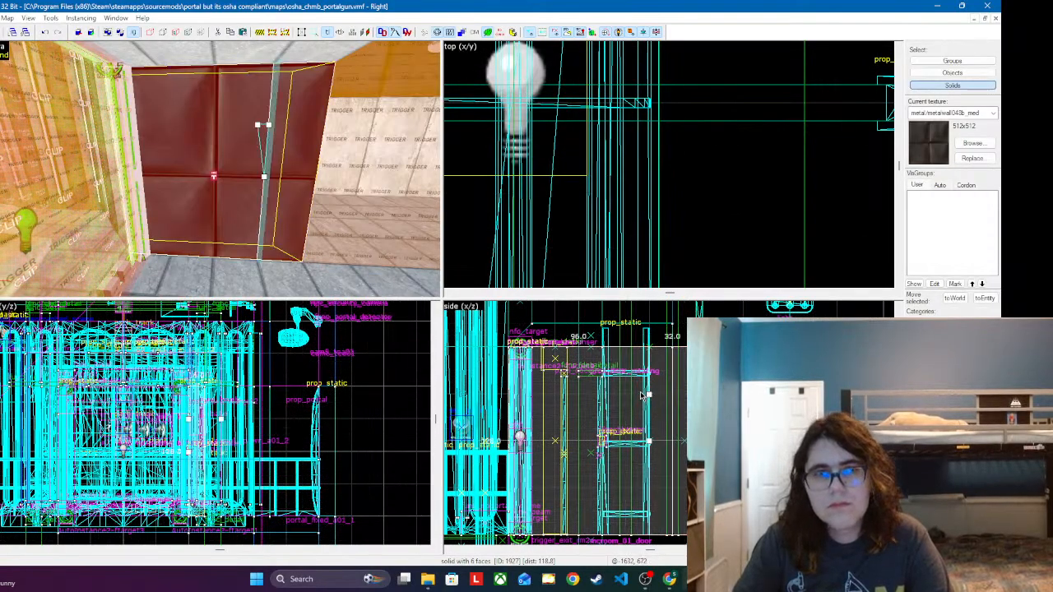
{"action": "key", "text": "Return"}
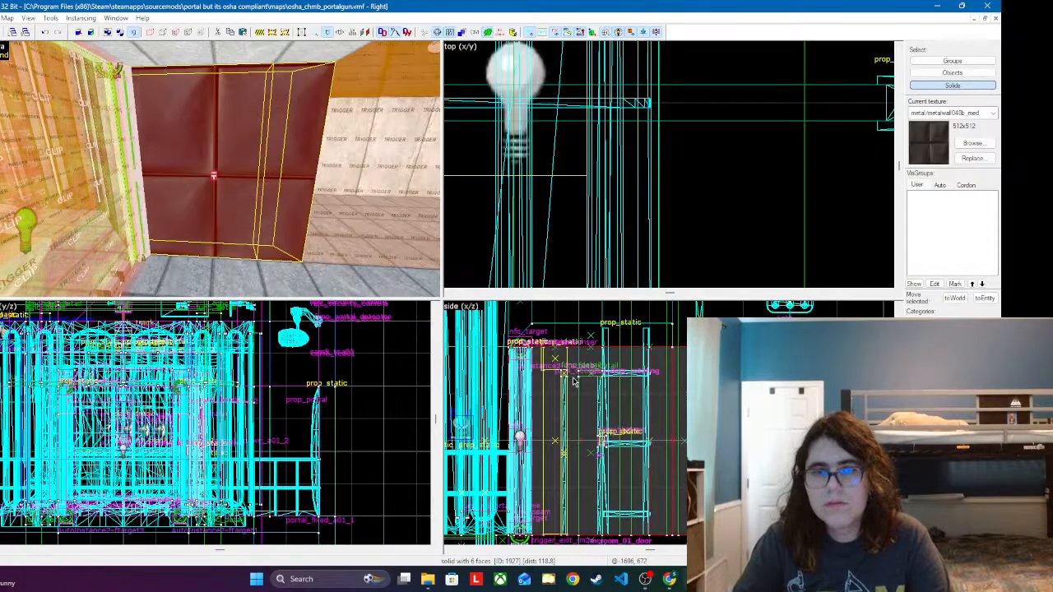
{"action": "left_click_drag", "start_coordinate": [576, 381], "coordinate": [577, 473]}
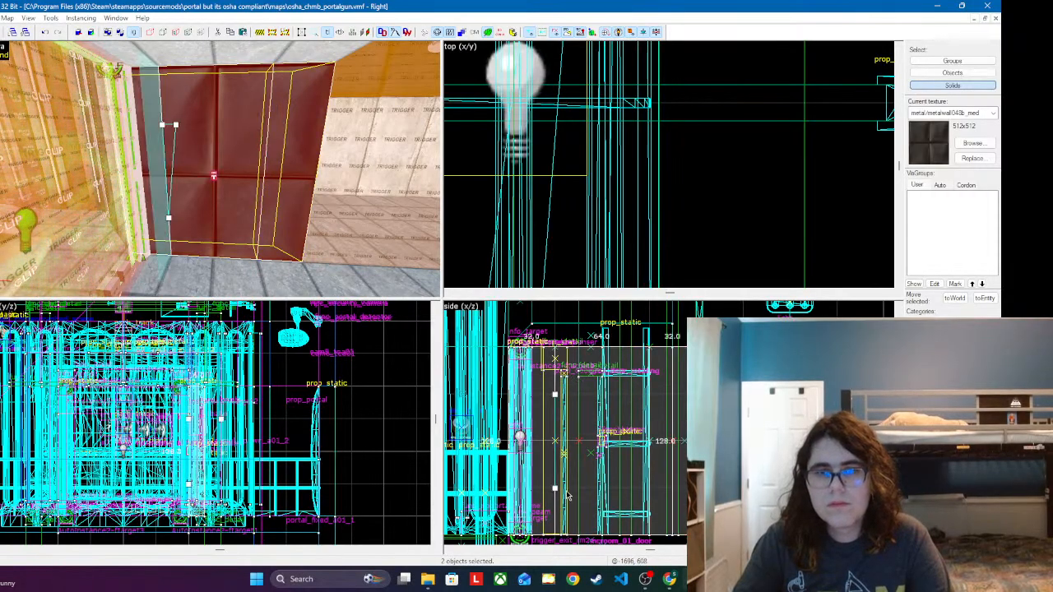
{"action": "key", "text": "Return"}
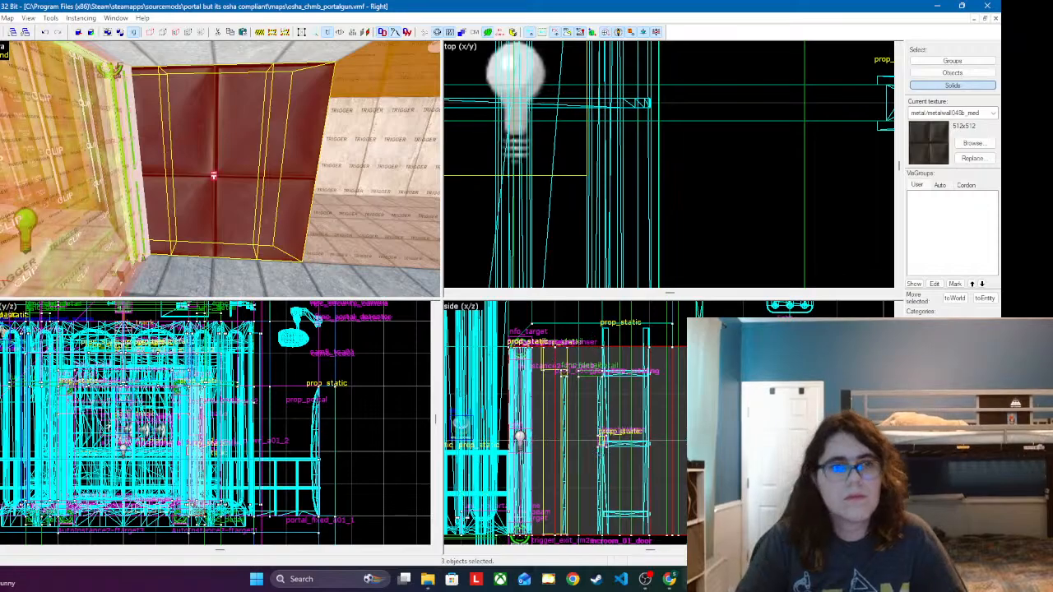
Step: Justify the metal texture on the wall's middle section to the left edge of the face
{"action": "key", "text": "shift+a"}
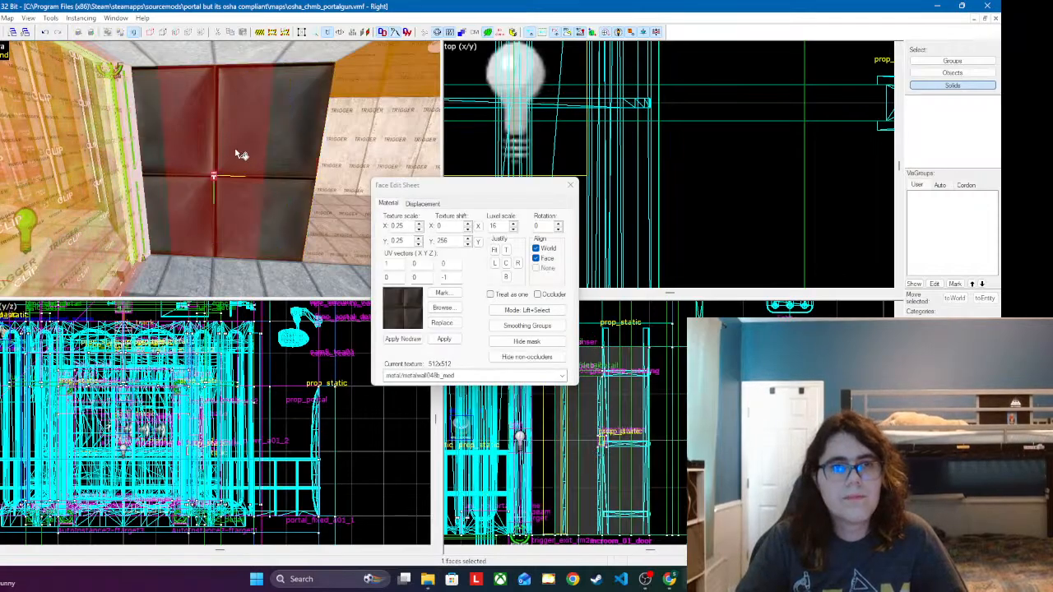
{"action": "left_click", "coordinate": [509, 265]}
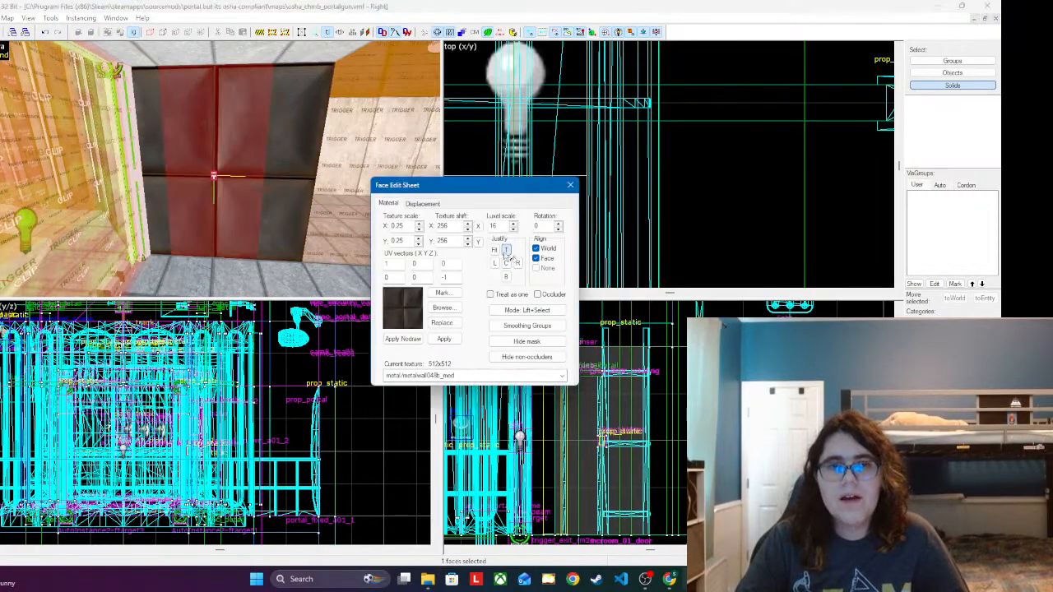
{"action": "left_click", "coordinate": [494, 264]}
Step: Apply the concrete/concrete_modular_ceiling001a texture to the two outer sections flanking the metal panel
{"action": "left_click", "coordinate": [148, 141]}
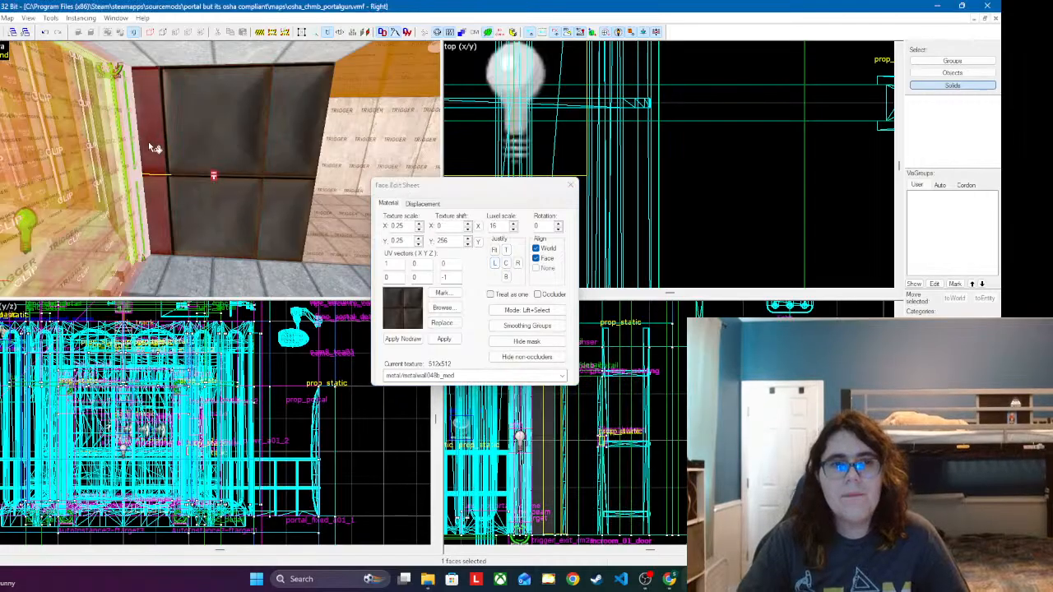
{"action": "left_click", "coordinate": [294, 143], "text": "ctrl"}
{"action": "left_click", "coordinate": [442, 308]}
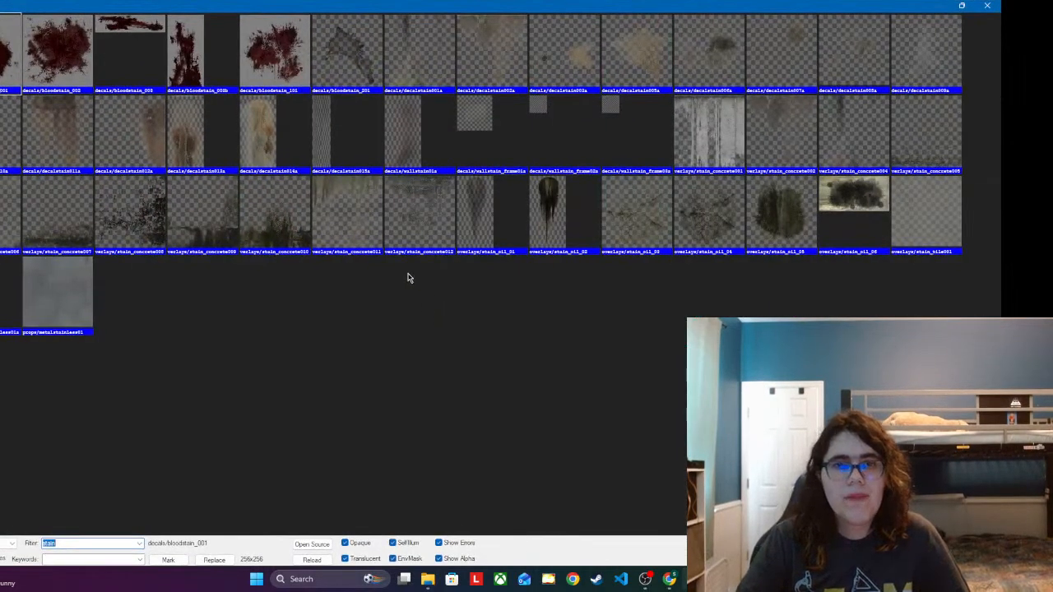
{"action": "type", "text": "d"}
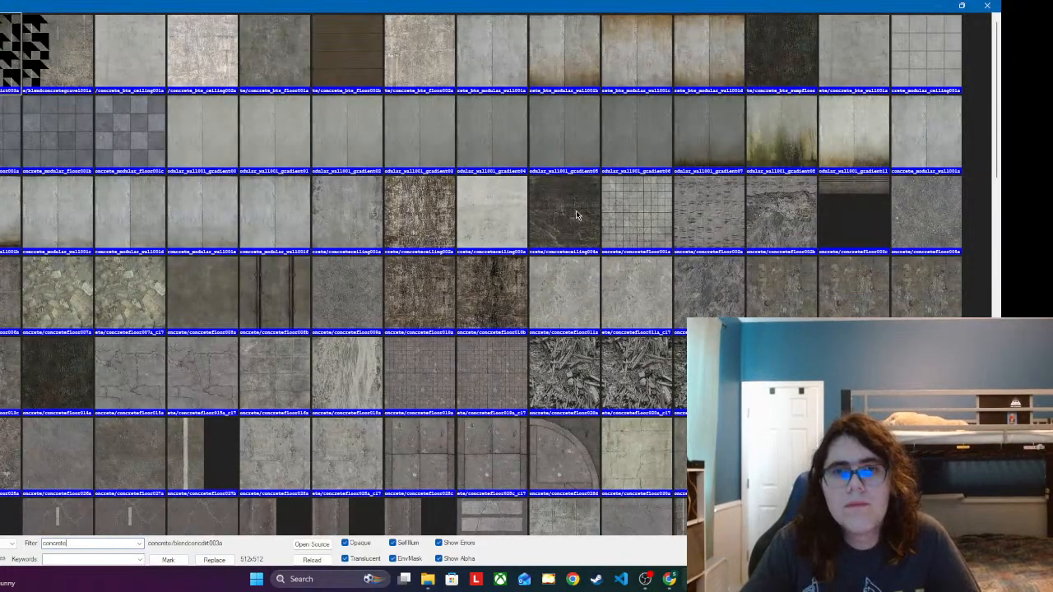
{"action": "double_click", "coordinate": [942, 53]}
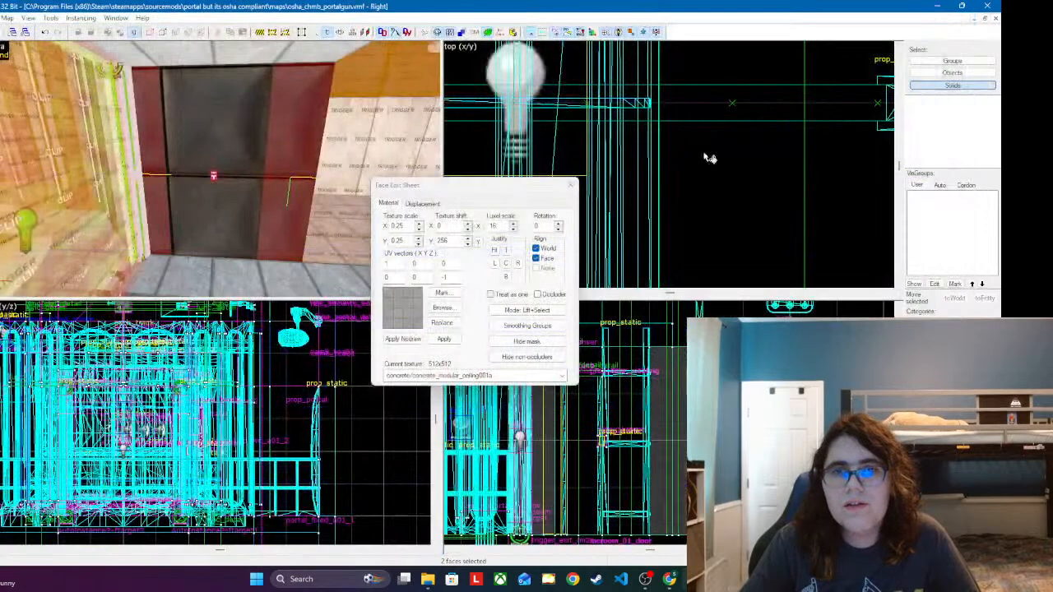
{"action": "left_click", "coordinate": [454, 335]}
{"action": "left_click", "coordinate": [571, 185]}
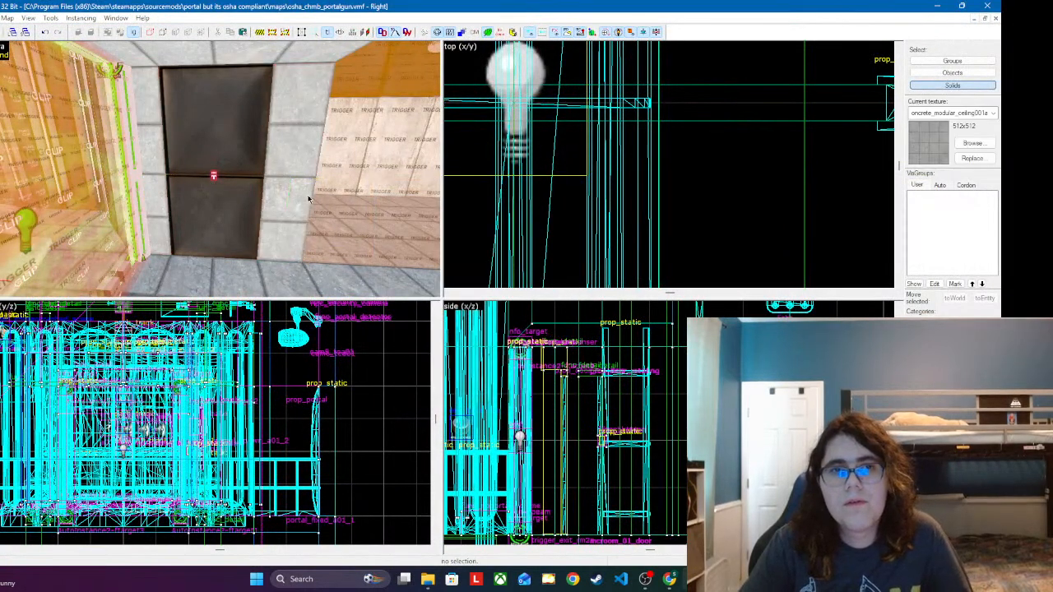
Step: Examine the retextured metal panel and its concrete side strips from several points along the exit corridor
{"action": "key", "text": "z"}
{"action": "key", "text": "d"}
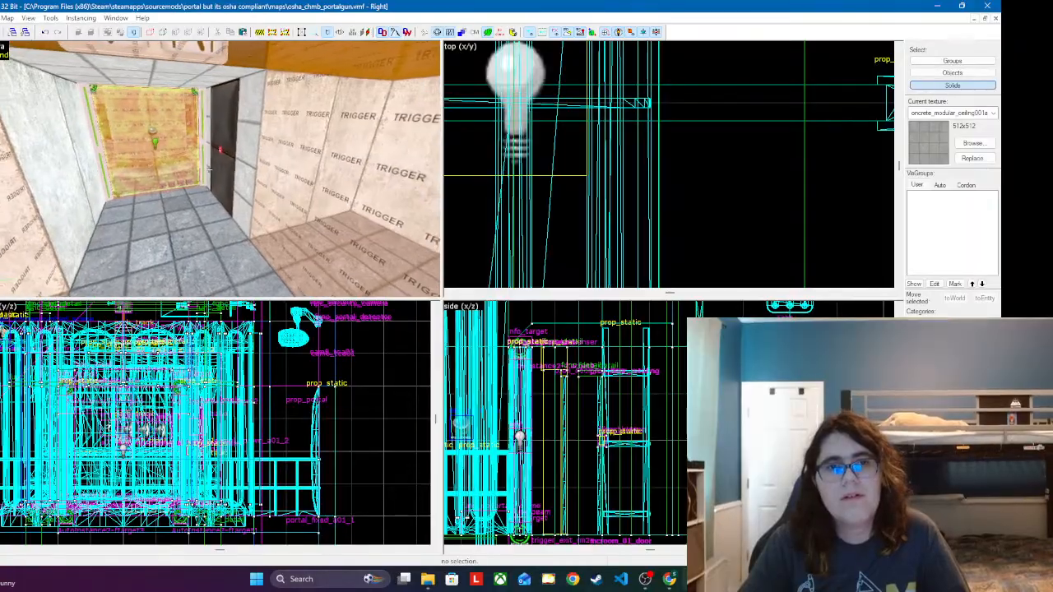
{"action": "key", "text": "a"}
{"action": "key", "text": "w"}
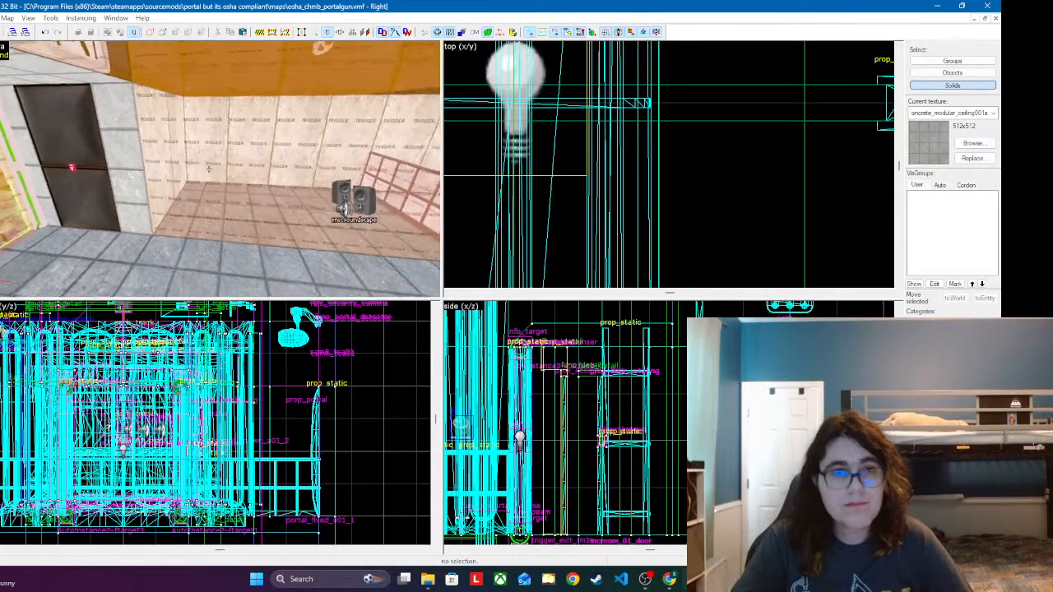
{"action": "key", "text": "w"}
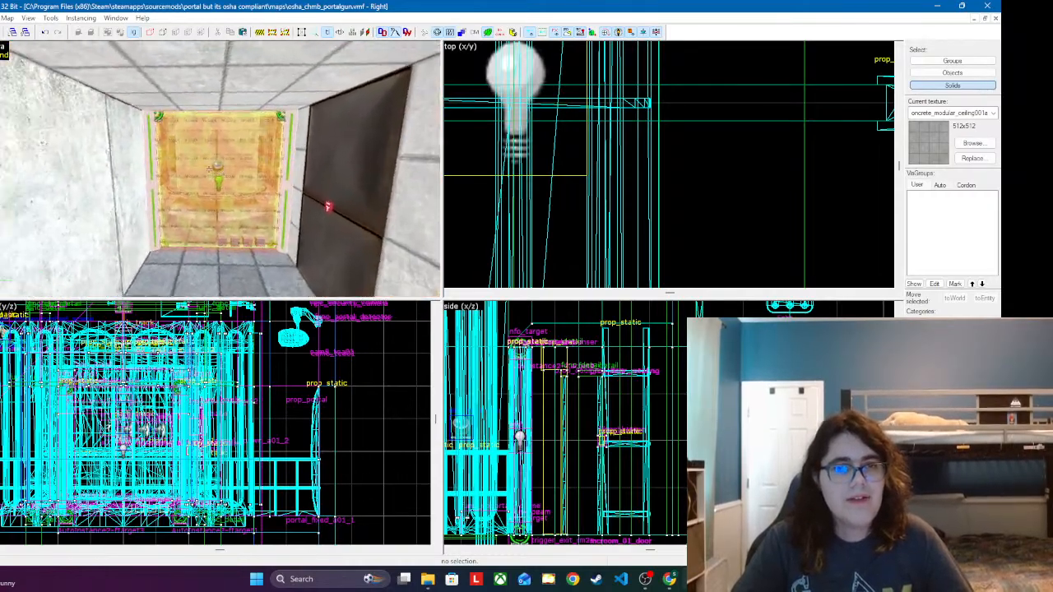
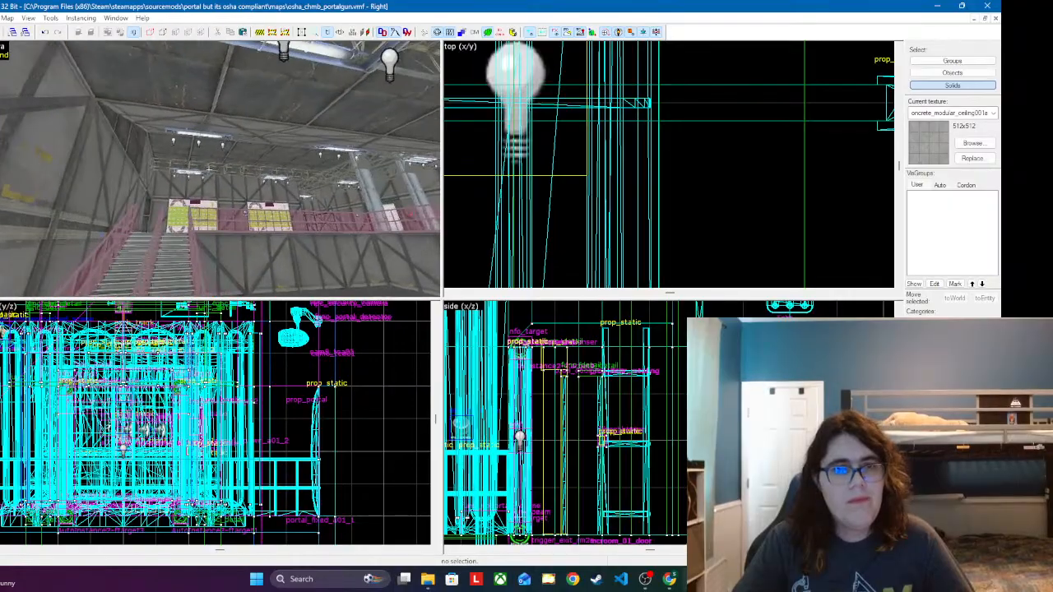
Step: Place a copy of the red sprinkler branch, with its pipes, hangers and sprinkler head, over the upper floor beside the walkway railing
{"action": "key", "text": "w"}
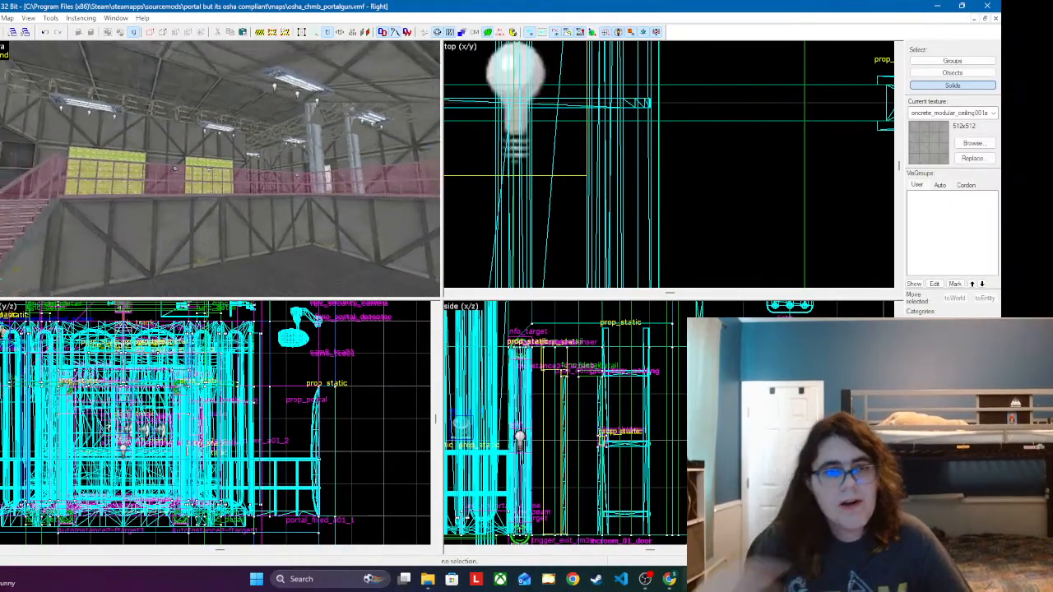
{"action": "key", "text": "w"}
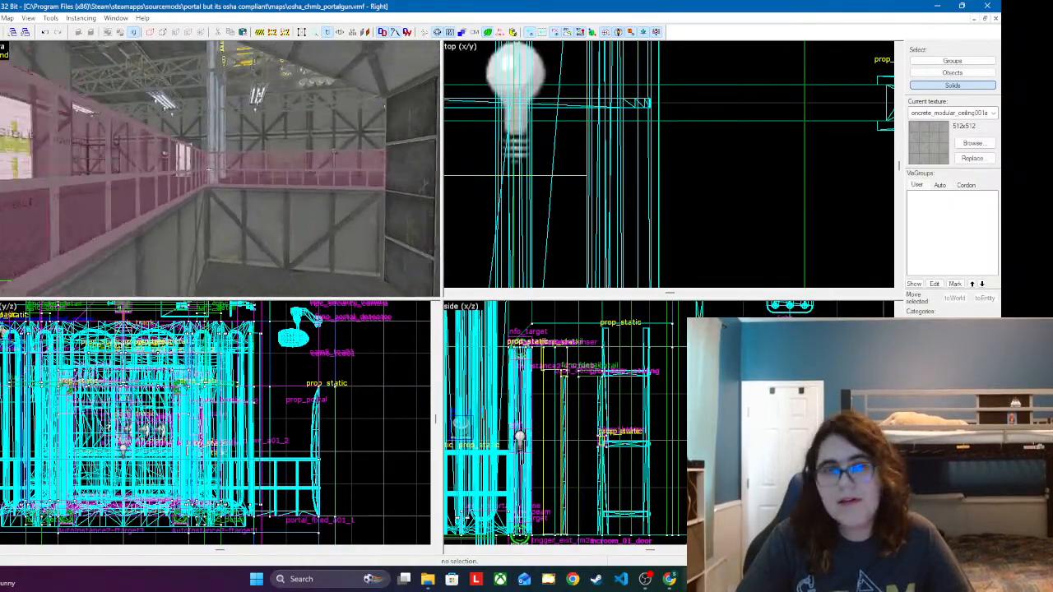
{"action": "key", "text": "w"}
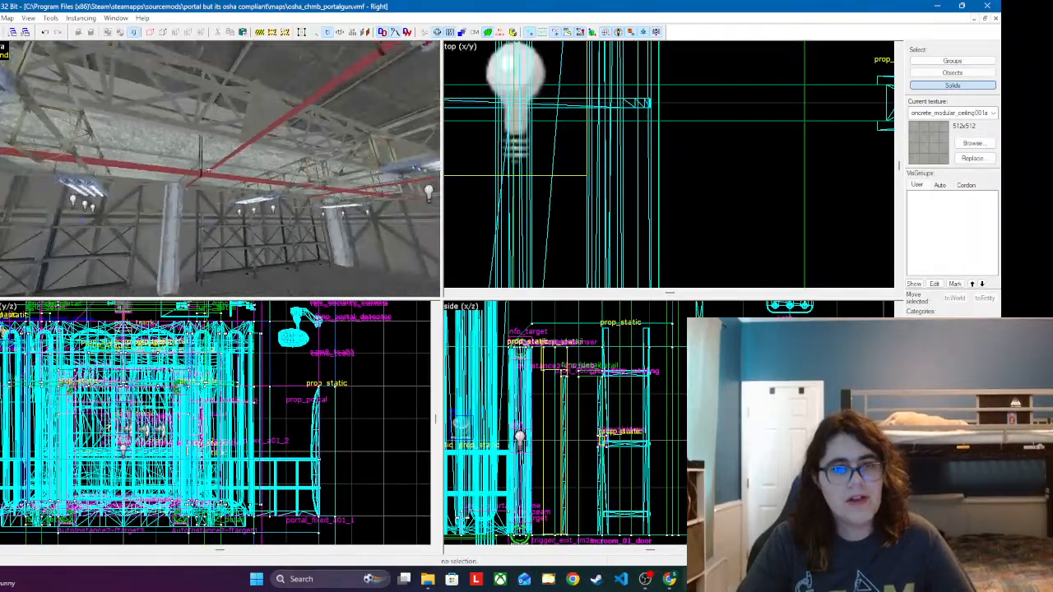
{"action": "key", "text": "w"}
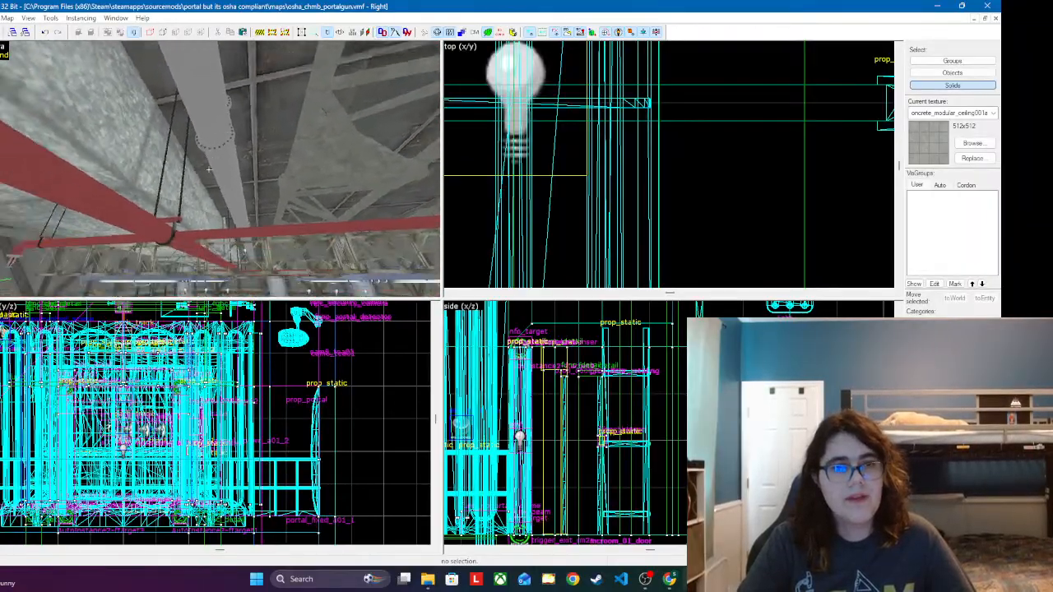
{"action": "key", "text": "w"}
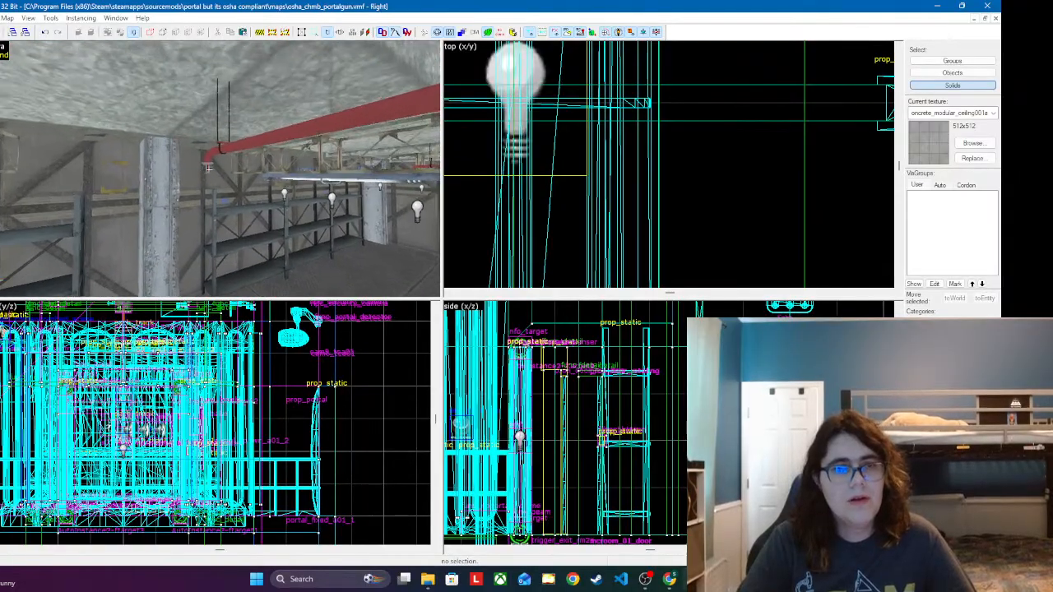
{"action": "left_click", "coordinate": [256, 126], "text": "ctrl"}
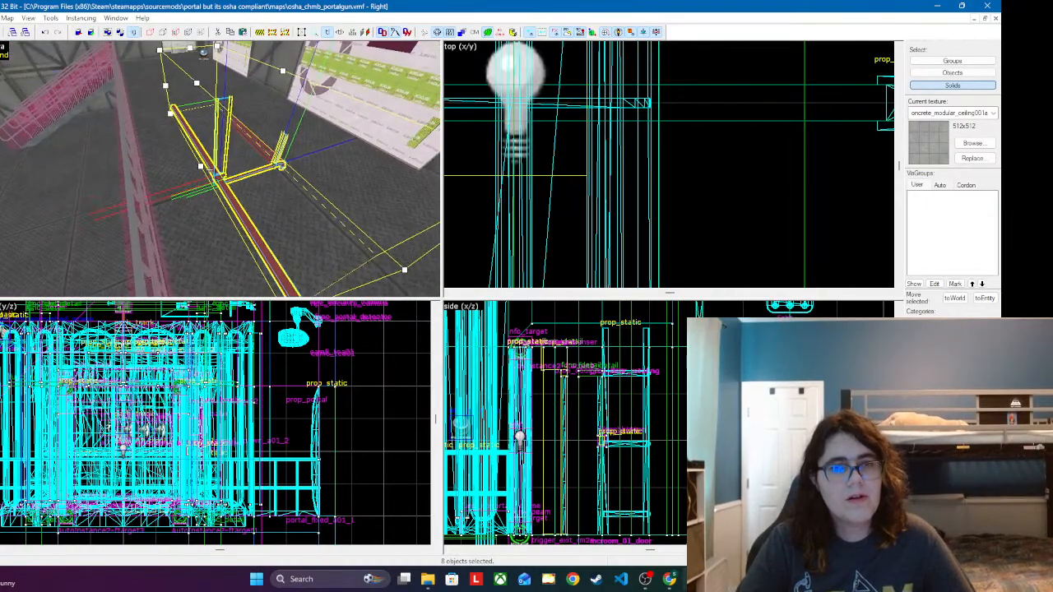
{"action": "left_click", "coordinate": [208, 169]}
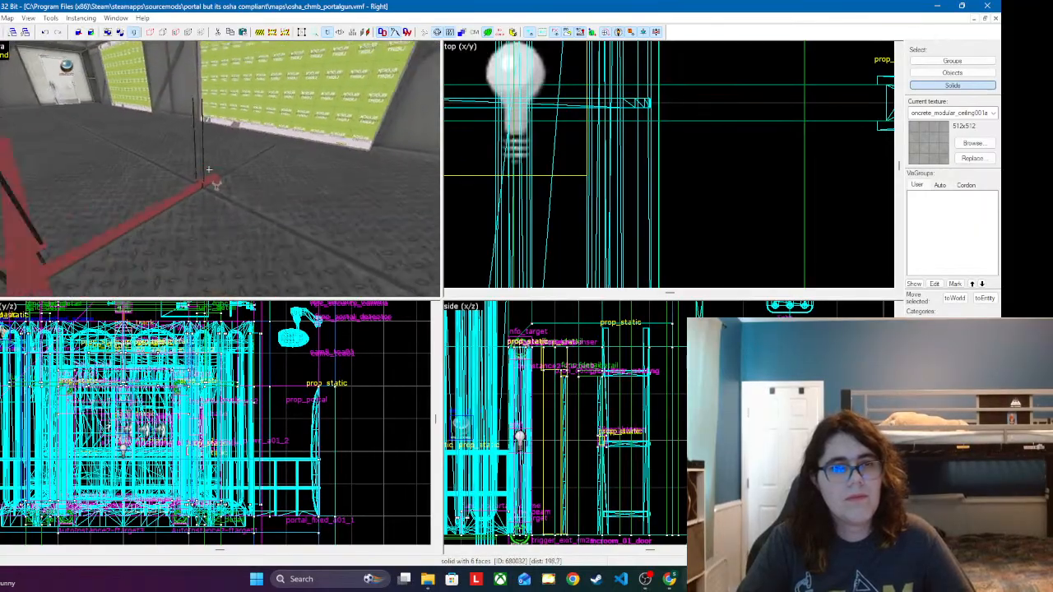
Step: Copy the branch's long red main pipe to the vertical riser near the white door, high up on the wall
{"action": "key", "text": "z"}
{"action": "left_click", "coordinate": [220, 198]}
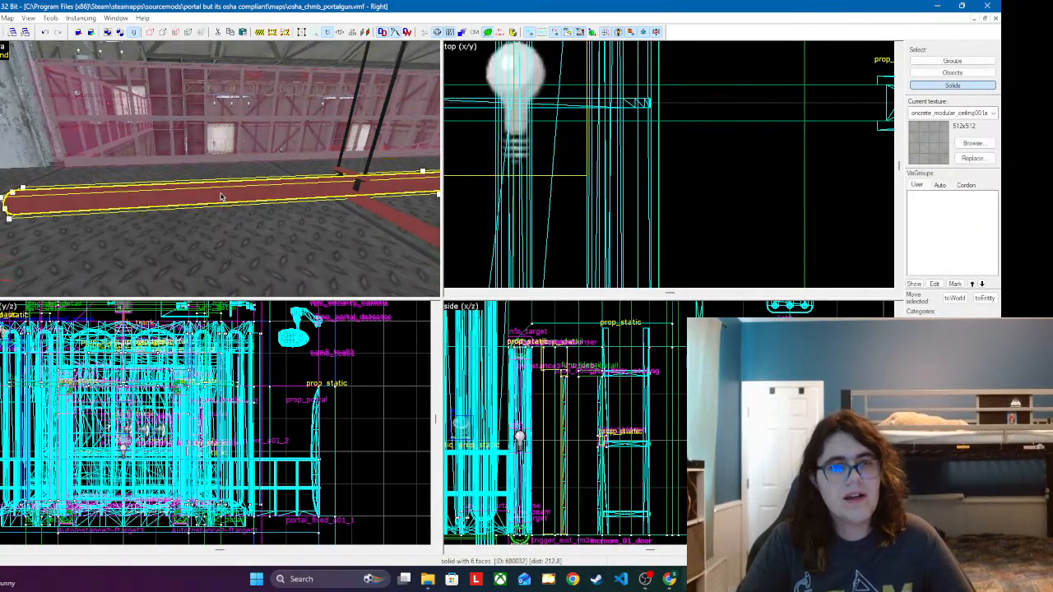
{"action": "key", "text": "z"}
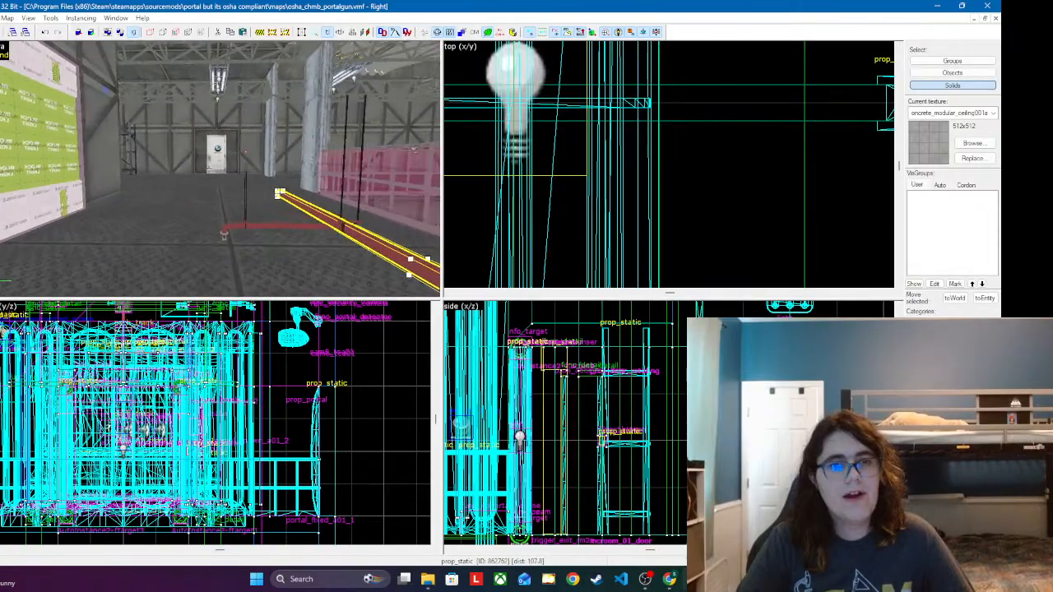
{"action": "key", "text": "w"}
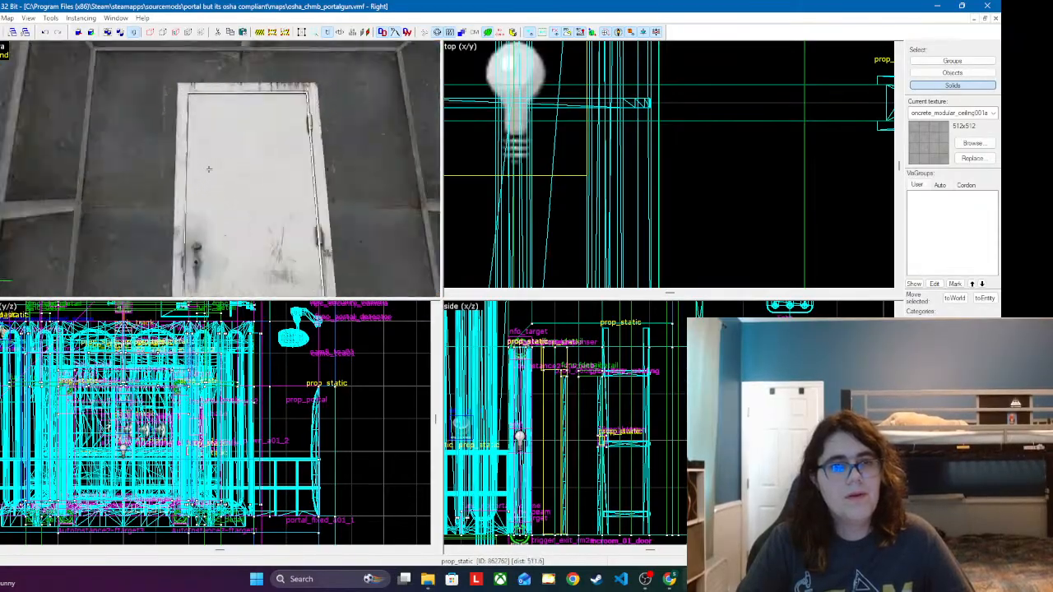
{"action": "key", "text": "s"}
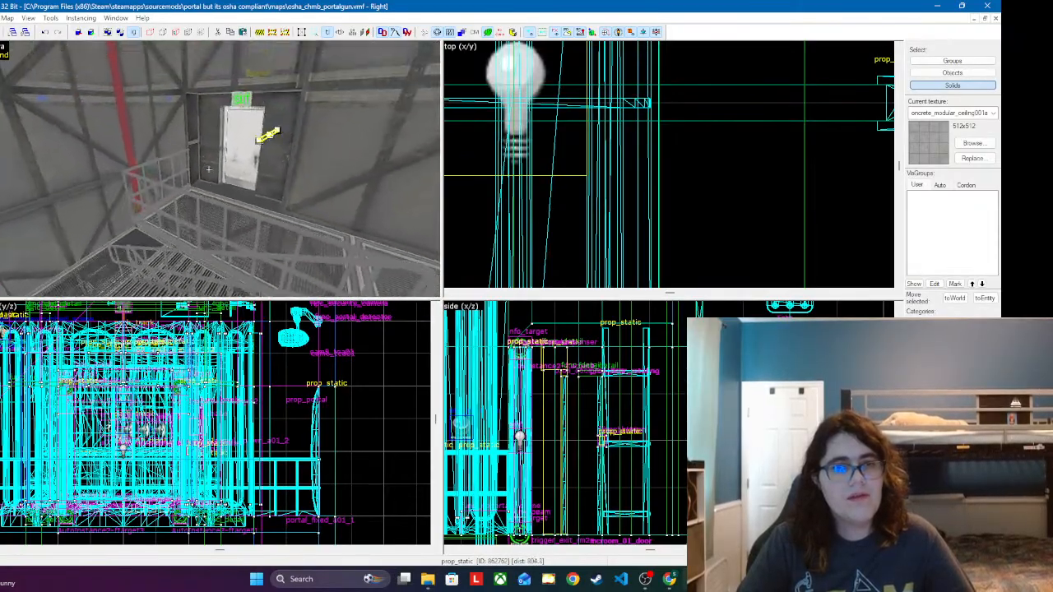
{"action": "key", "text": "s"}
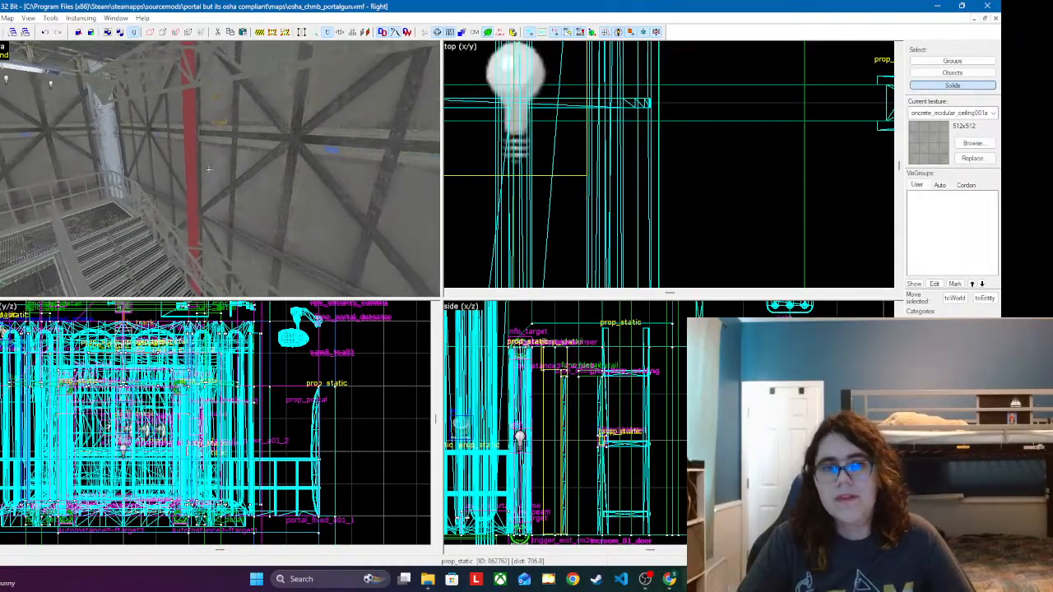
{"action": "key", "text": "s"}
{"action": "key", "text": "w"}
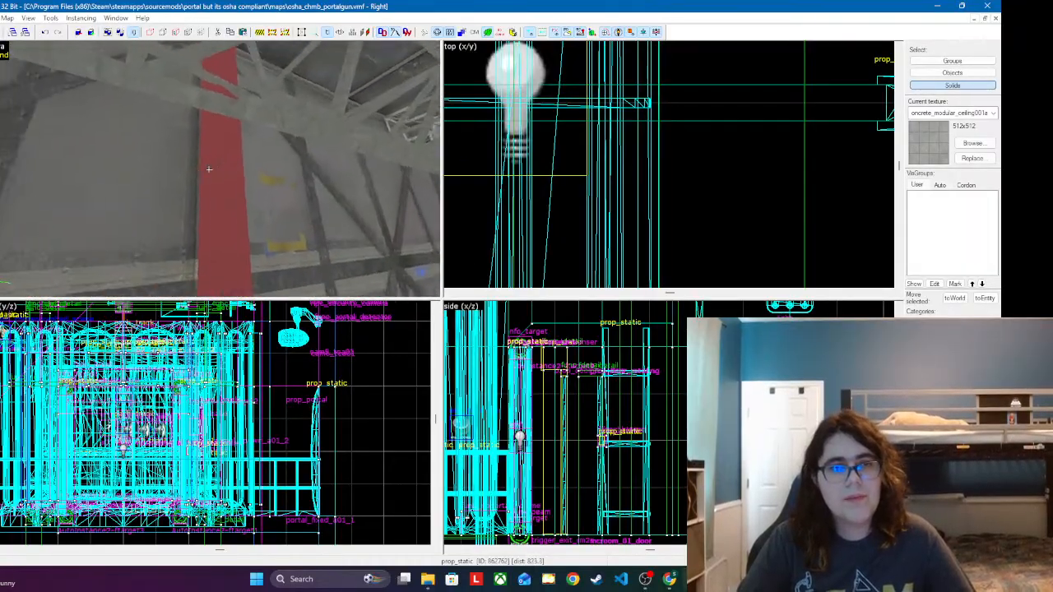
{"action": "key", "text": "z"}
{"action": "left_click", "coordinate": [230, 179]}
{"action": "key", "text": "z"}
{"action": "key", "text": "a"}
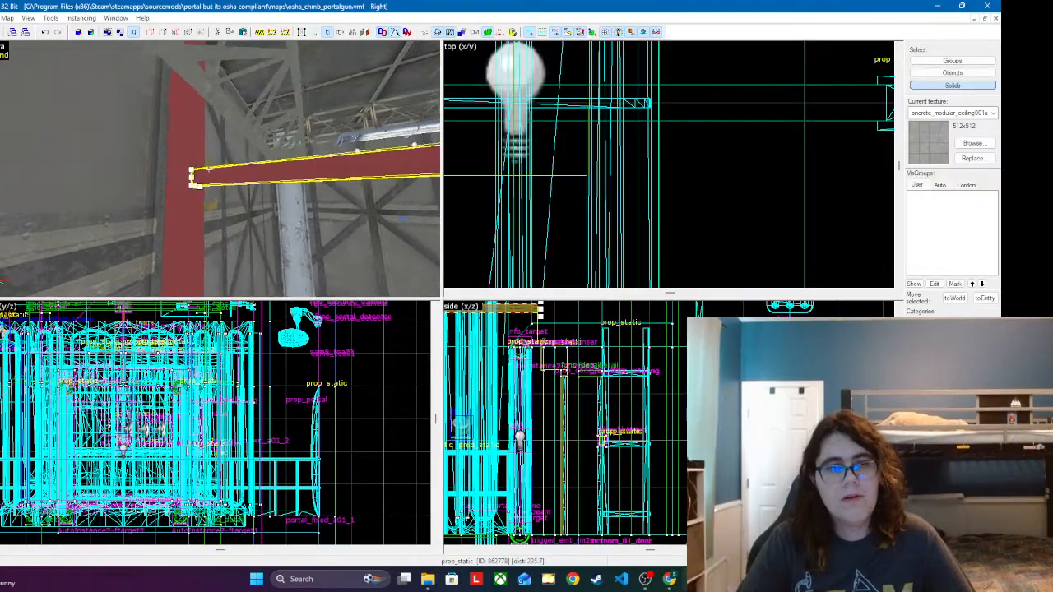
Step: Shift the copied horizontal pipe in the side view so that its end crosses the vertical riser
{"action": "key", "text": "z"}
{"action": "scroll", "coordinate": [506, 338], "scroll_direction": "down", "scroll_amount": 1}
{"action": "scroll", "coordinate": [506, 338], "scroll_direction": "down", "scroll_amount": 3}
{"action": "scroll", "coordinate": [663, 399], "scroll_direction": "up", "scroll_amount": 4}
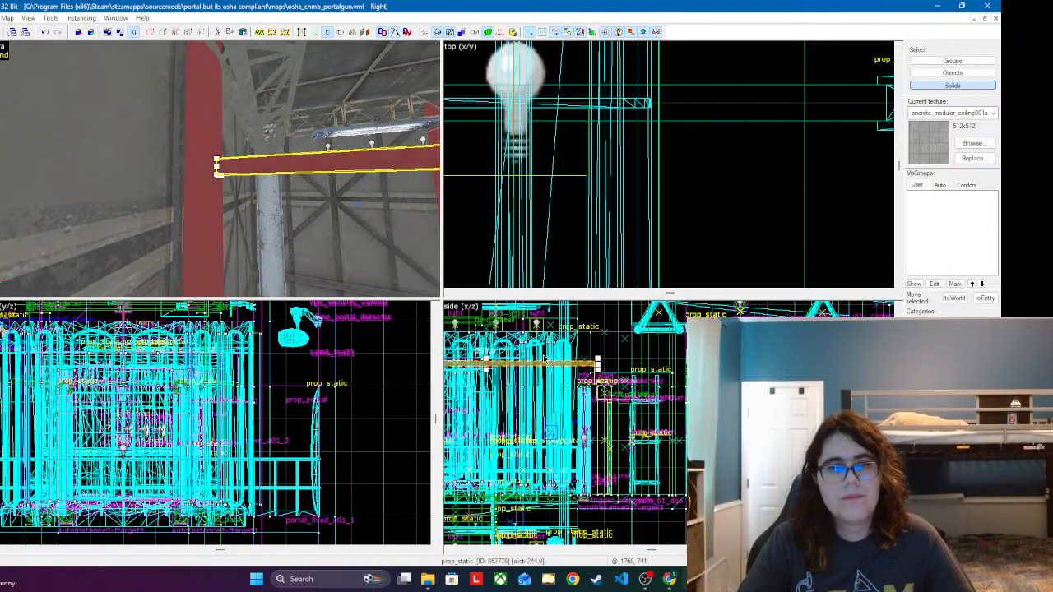
{"action": "scroll", "coordinate": [684, 372], "scroll_direction": "down", "scroll_amount": 3}
{"action": "scroll", "coordinate": [685, 373], "scroll_direction": "down", "scroll_amount": 4}
{"action": "scroll", "coordinate": [507, 348], "scroll_direction": "up", "scroll_amount": 4}
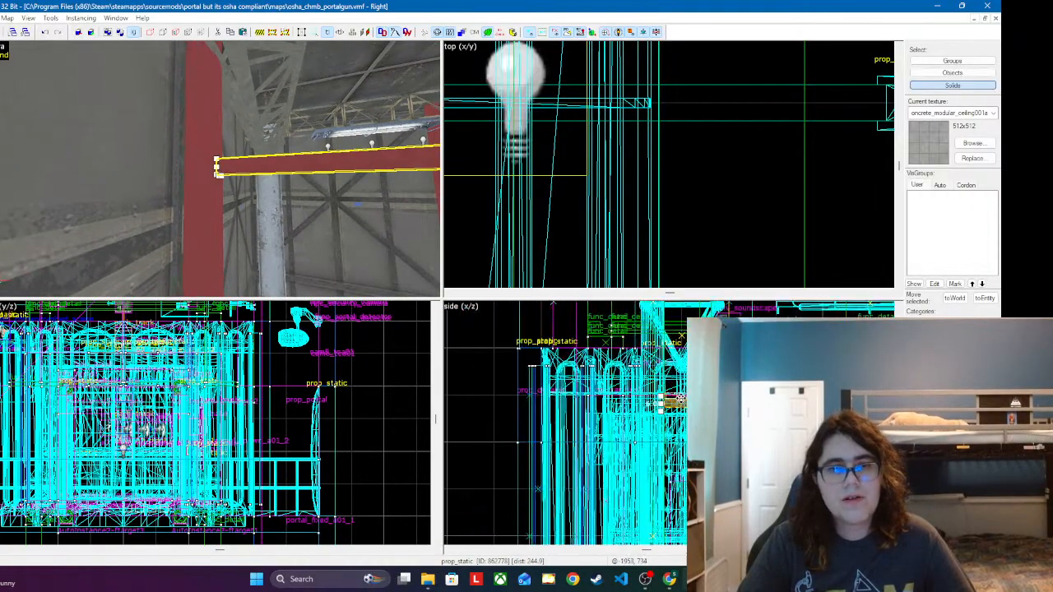
{"action": "scroll", "coordinate": [649, 390], "scroll_direction": "up", "scroll_amount": 7}
{"action": "left_click_drag", "start_coordinate": [663, 409], "coordinate": [636, 396]}
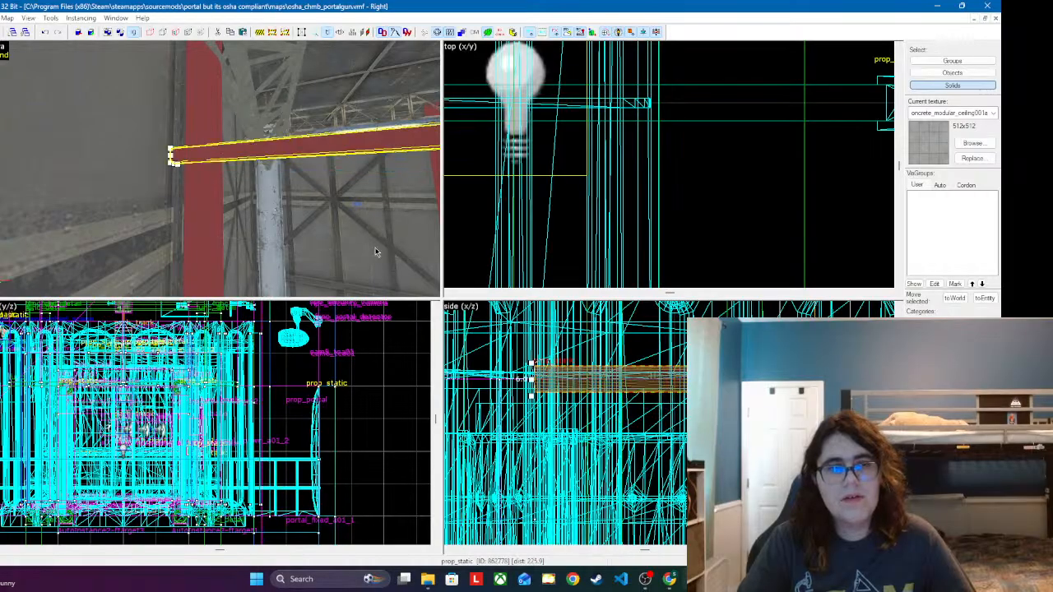
Step: Align the horizontal pipe sideways with the vertical riser in the top view
{"action": "key", "text": "z"}
{"action": "key", "text": "d"}
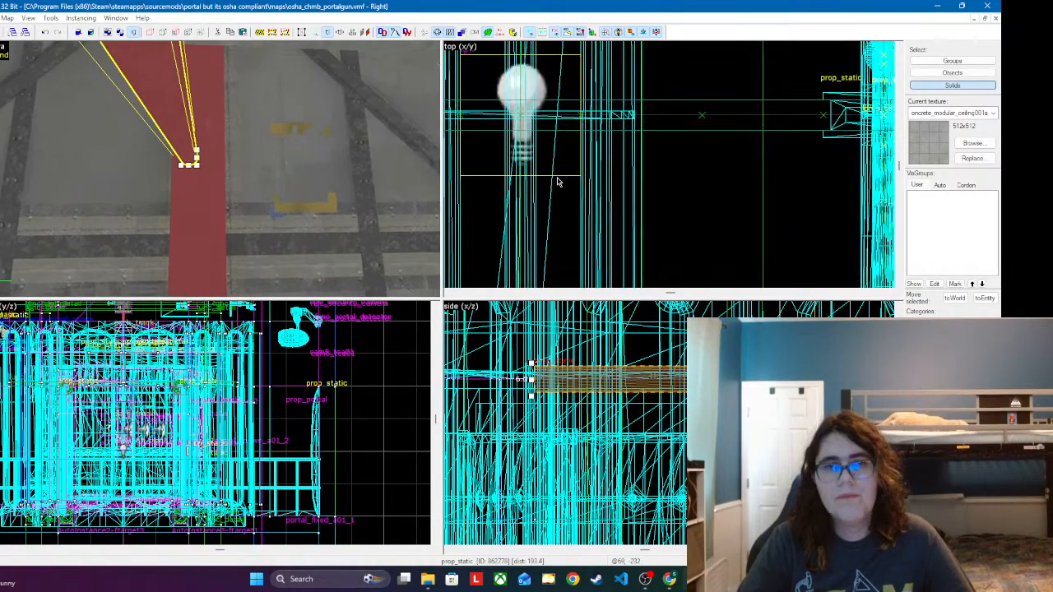
{"action": "scroll", "coordinate": [557, 179], "scroll_direction": "down", "scroll_amount": 5}
{"action": "scroll", "coordinate": [644, 187], "scroll_direction": "down", "scroll_amount": 10}
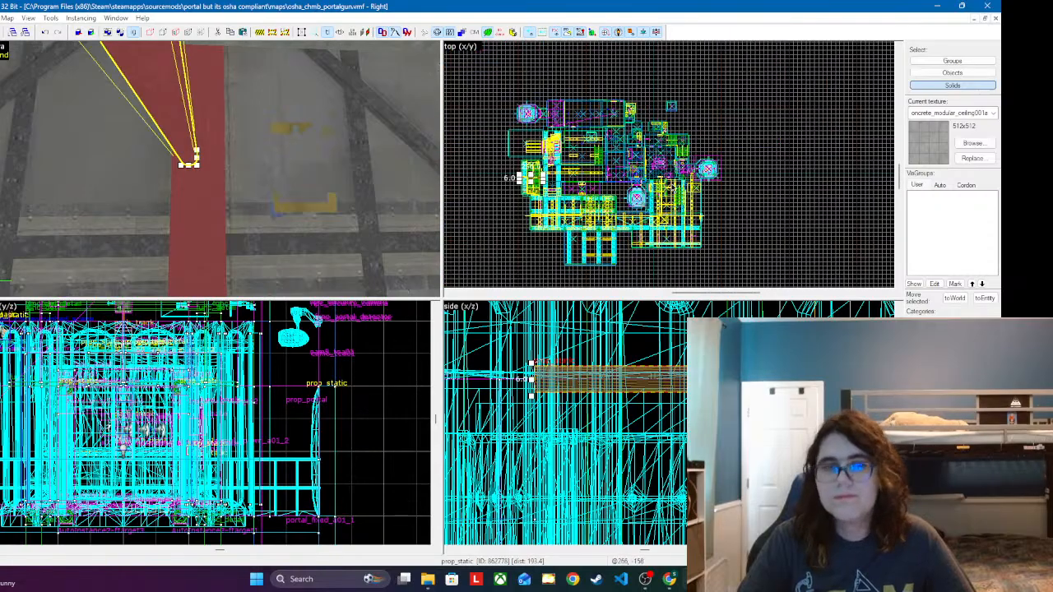
{"action": "scroll", "coordinate": [527, 172], "scroll_direction": "up", "scroll_amount": 8}
{"action": "scroll", "coordinate": [557, 172], "scroll_direction": "up", "scroll_amount": 6}
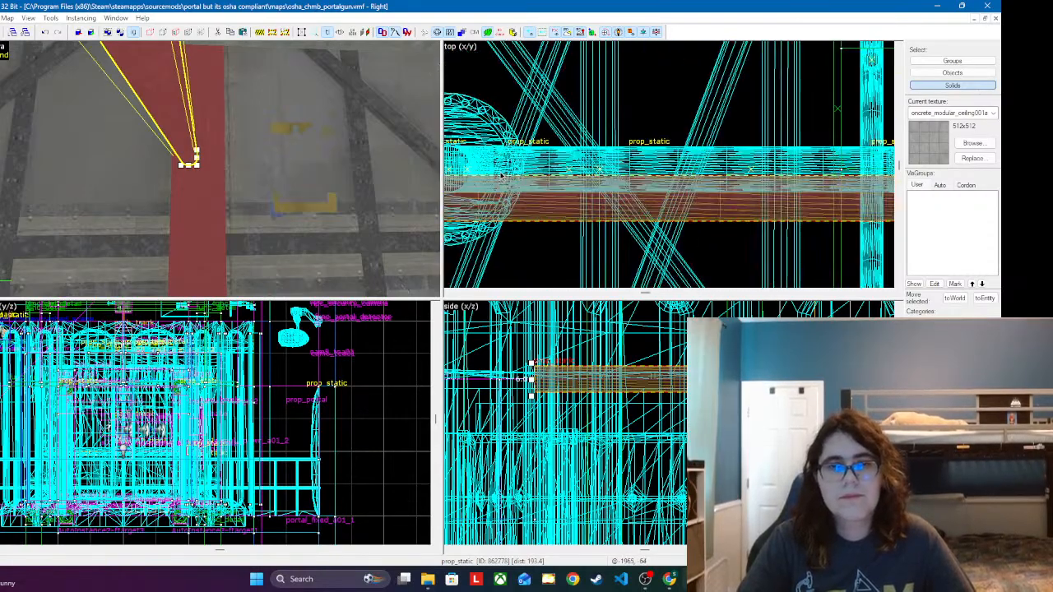
{"action": "key", "text": "z"}
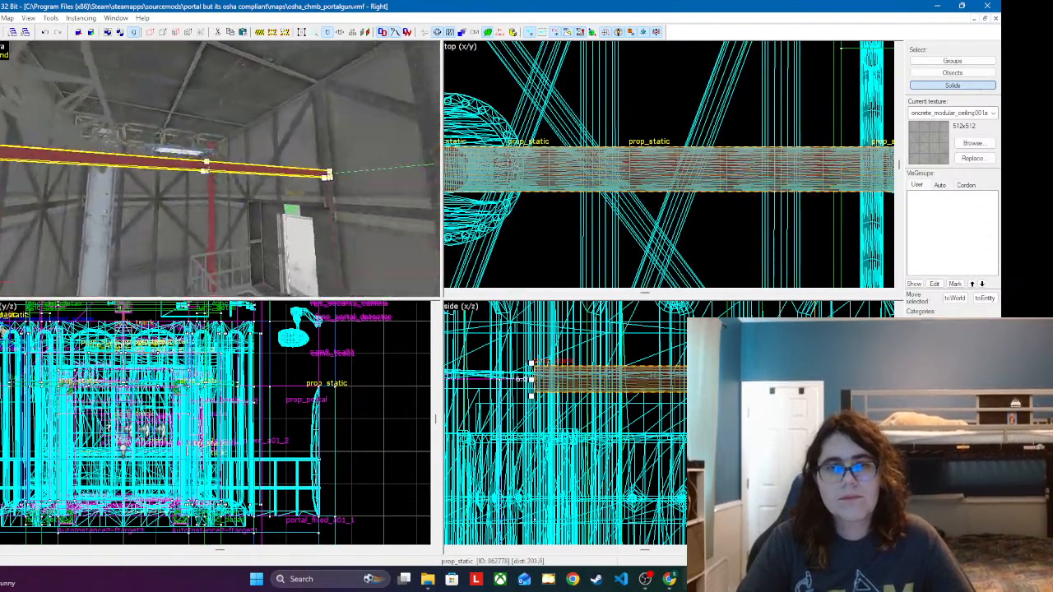
Step: Duplicate the horizontal pipe as the next segment of the run and check its alignment in the front view and its properties
{"action": "key", "text": "w"}
{"action": "key", "text": "s"}
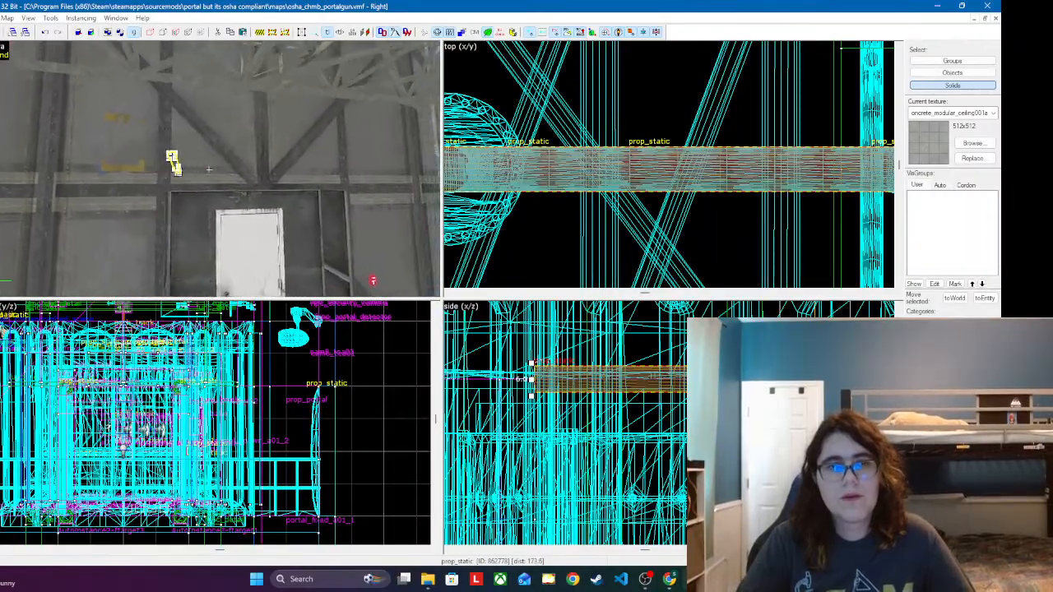
{"action": "key", "text": "w"}
{"action": "key", "text": "z"}
{"action": "left_click", "coordinate": [209, 176]}
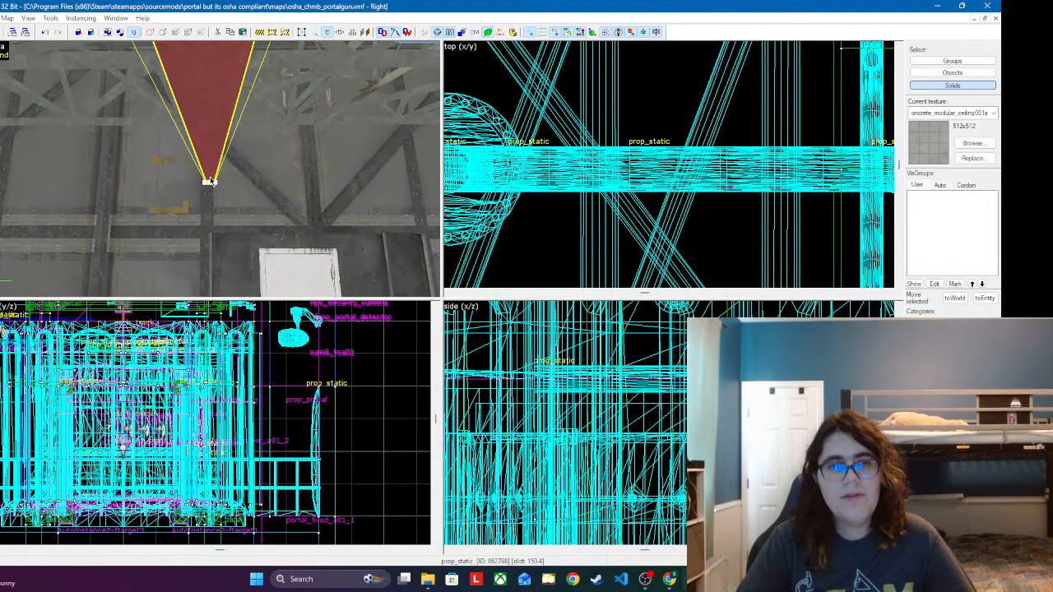
{"action": "scroll", "coordinate": [619, 193], "scroll_direction": "down", "scroll_amount": 8}
{"action": "scroll", "coordinate": [586, 232], "scroll_direction": "down", "scroll_amount": 1}
{"action": "scroll", "coordinate": [349, 397], "scroll_direction": "up", "scroll_amount": 4}
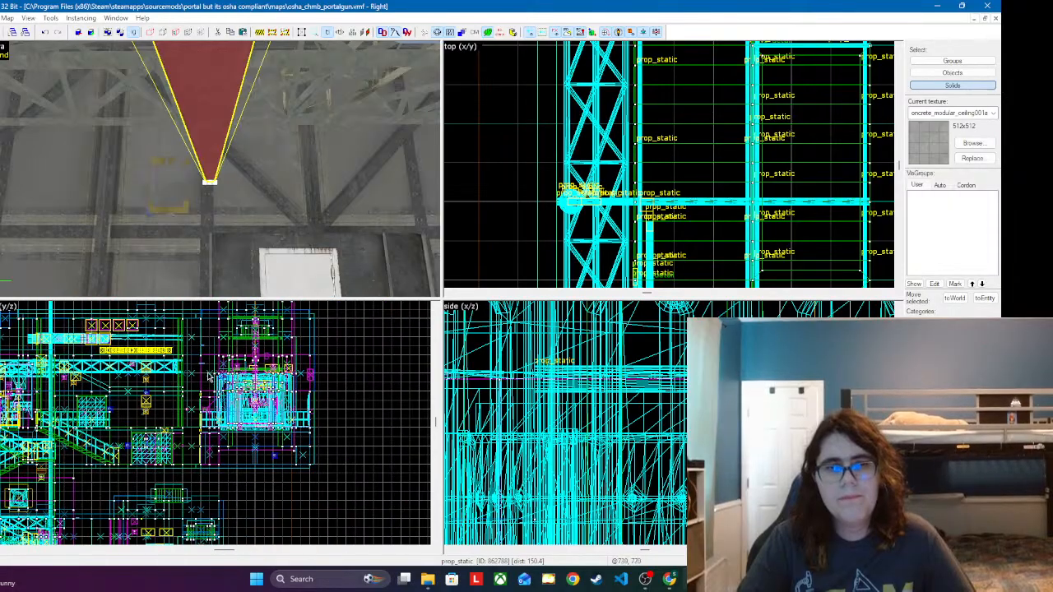
{"action": "scroll", "coordinate": [159, 393], "scroll_direction": "up", "scroll_amount": 6}
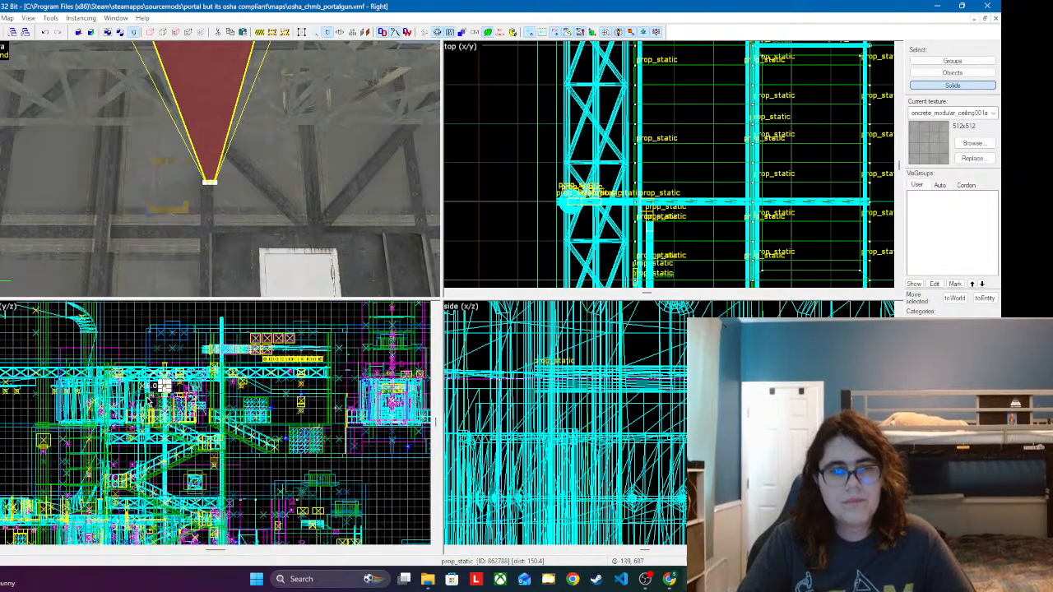
{"action": "scroll", "coordinate": [158, 393], "scroll_direction": "up", "scroll_amount": 3}
{"action": "scroll", "coordinate": [197, 103], "scroll_direction": "up", "scroll_amount": 2}
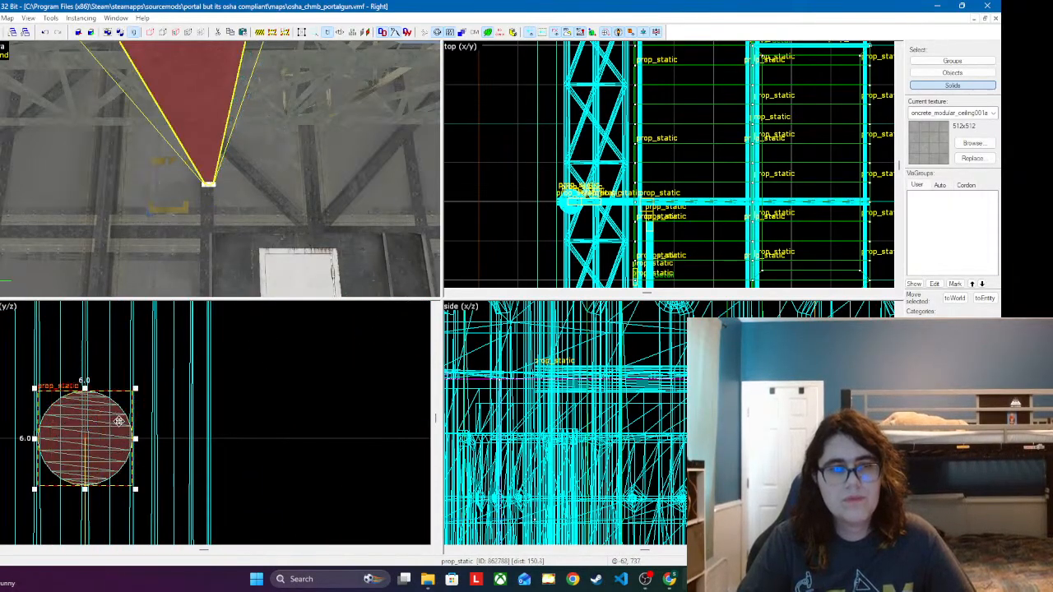
{"action": "double_click", "coordinate": [198, 103]}
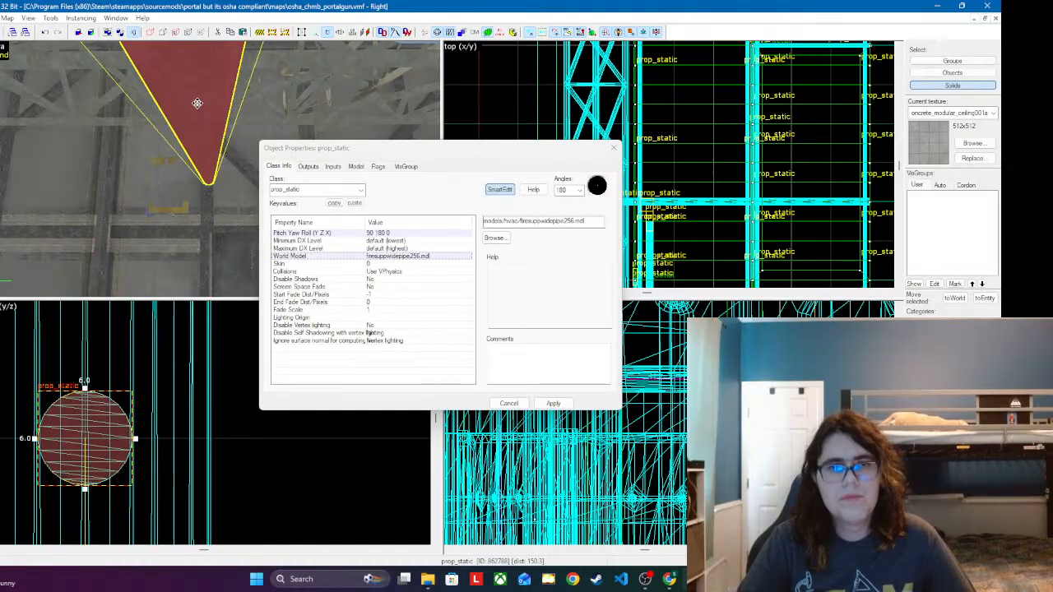
{"action": "left_click", "coordinate": [613, 151]}
Step: Clone the pipe segment onward from the open end of the run and center the copy on the existing pipe in the front view
{"action": "key", "text": "z"}
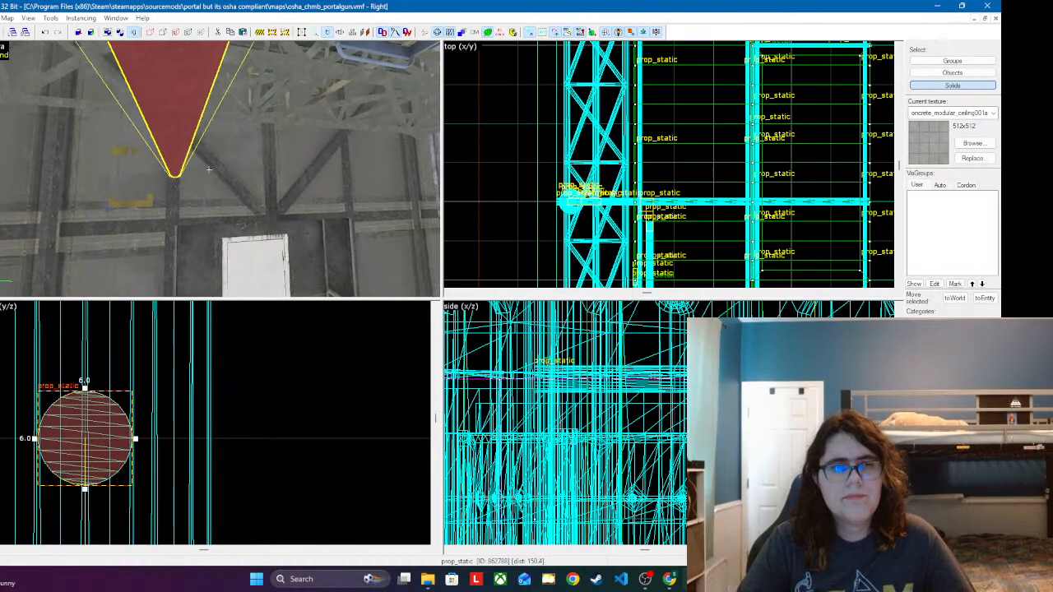
{"action": "key", "text": "w"}
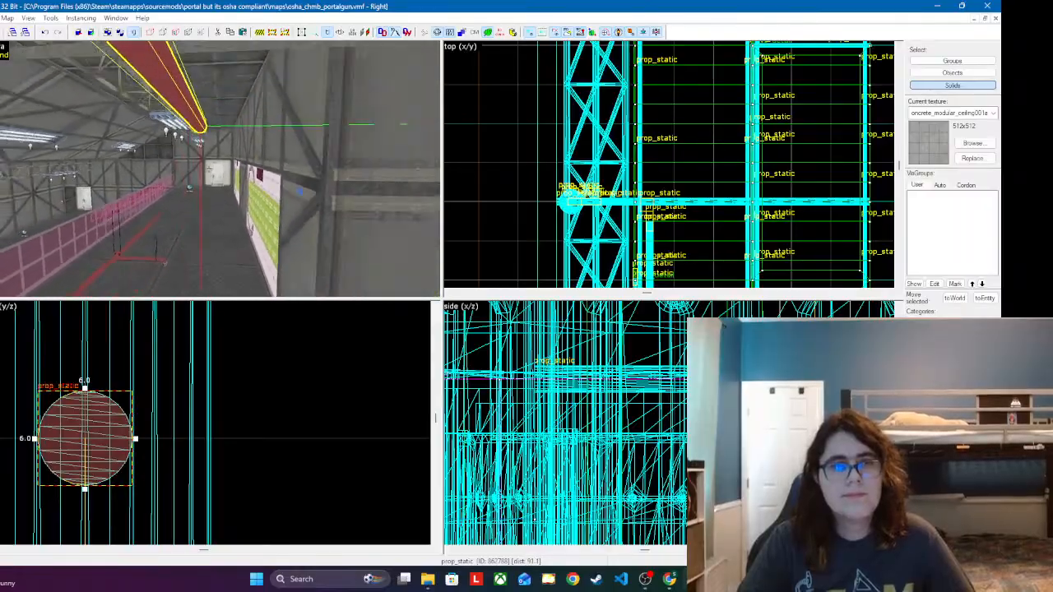
{"action": "key", "text": "z"}
{"action": "left_click", "coordinate": [204, 127]}
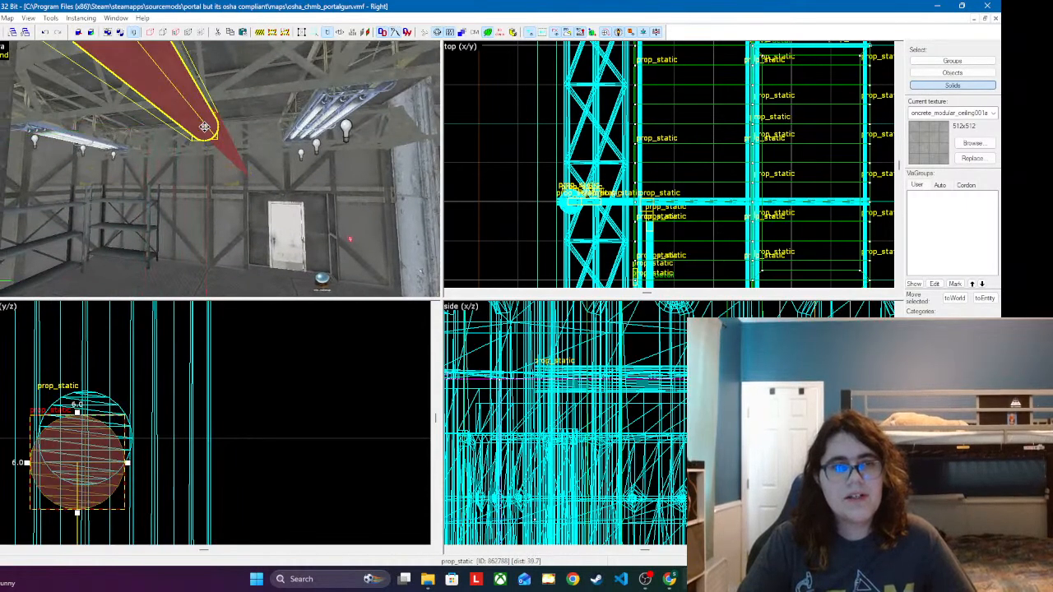
{"action": "left_click_drag", "start_coordinate": [86, 440], "coordinate": [93, 414]}
{"action": "key", "text": "z"}
Step: Extend the overhead run with one more pipe copy along the panelled wall, lined up concentrically with the previous segment
{"action": "key", "text": "s"}
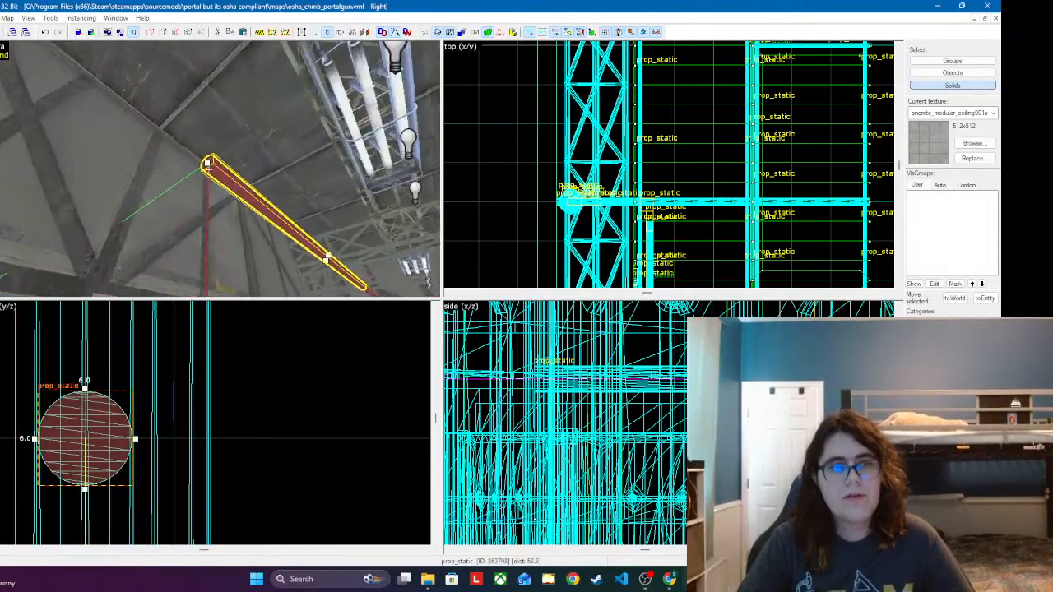
{"action": "key", "text": "z"}
{"action": "left_click", "coordinate": [207, 154]}
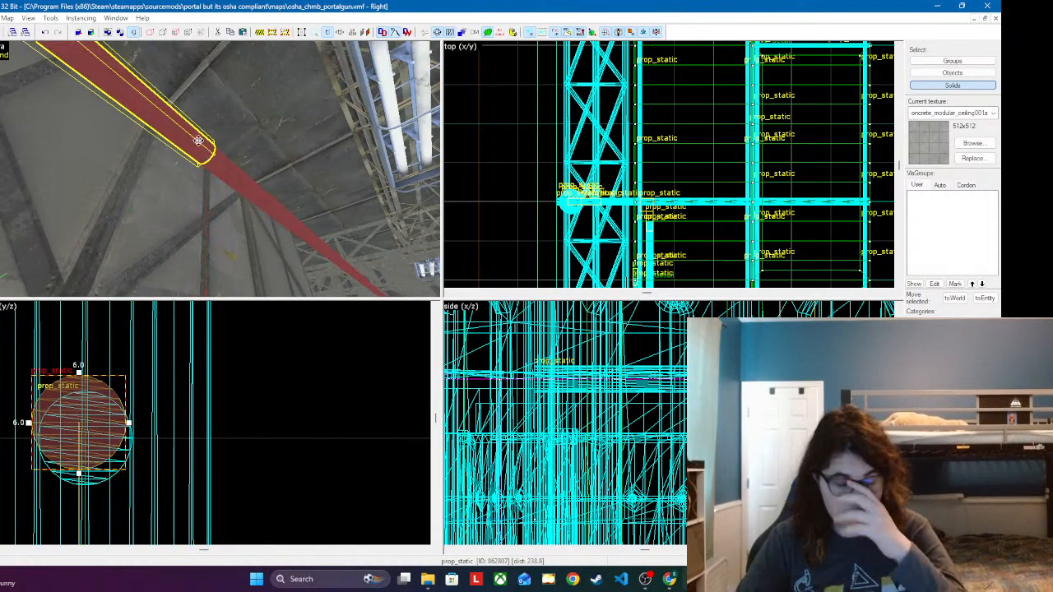
{"action": "left_click_drag", "start_coordinate": [100, 409], "coordinate": [107, 424]}
{"action": "key", "text": "z"}
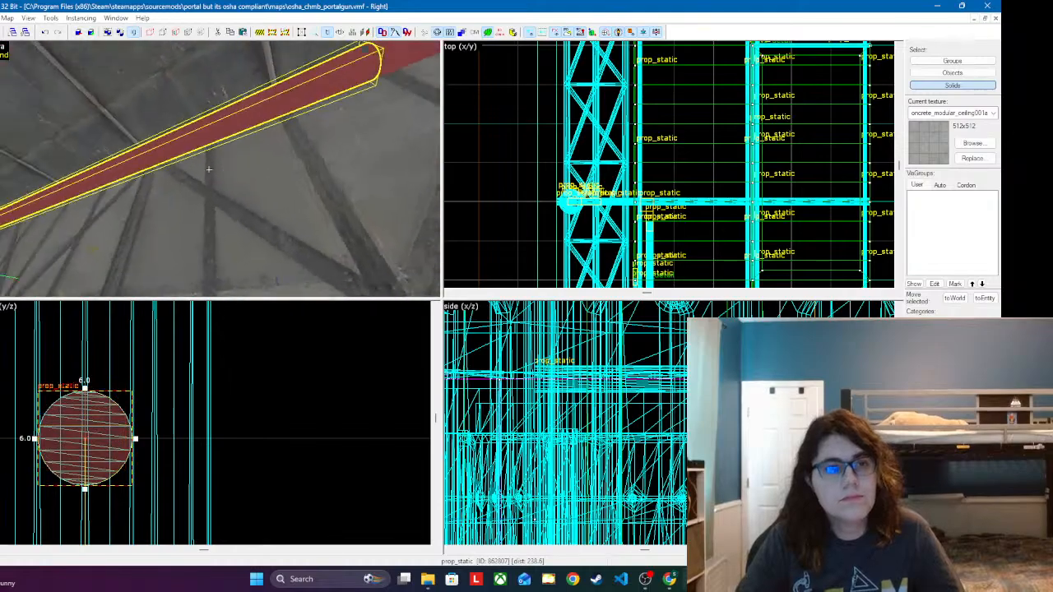
{"action": "key", "text": "s"}
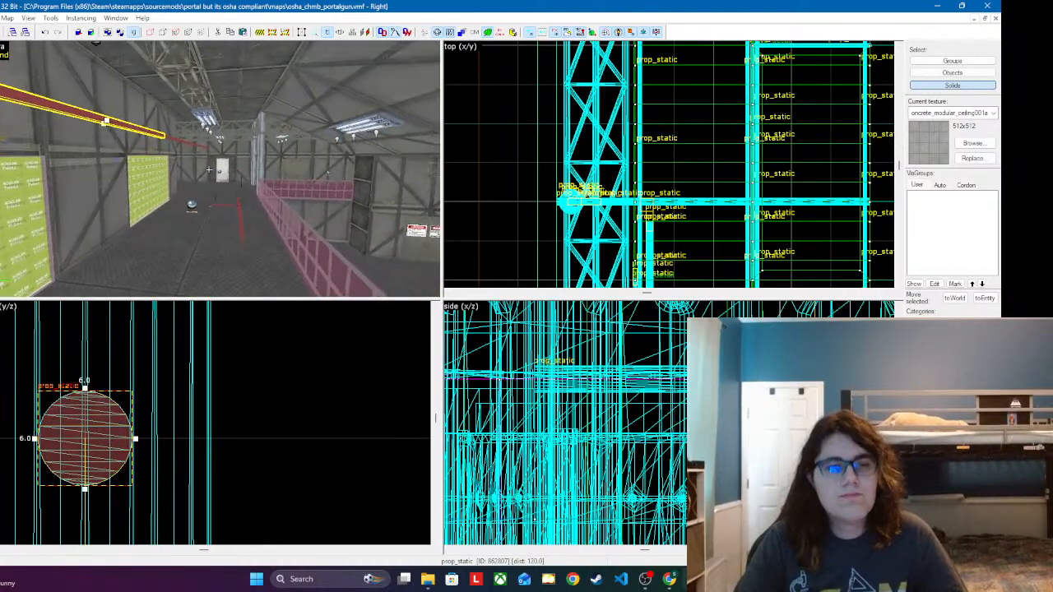
{"action": "key", "text": "z"}
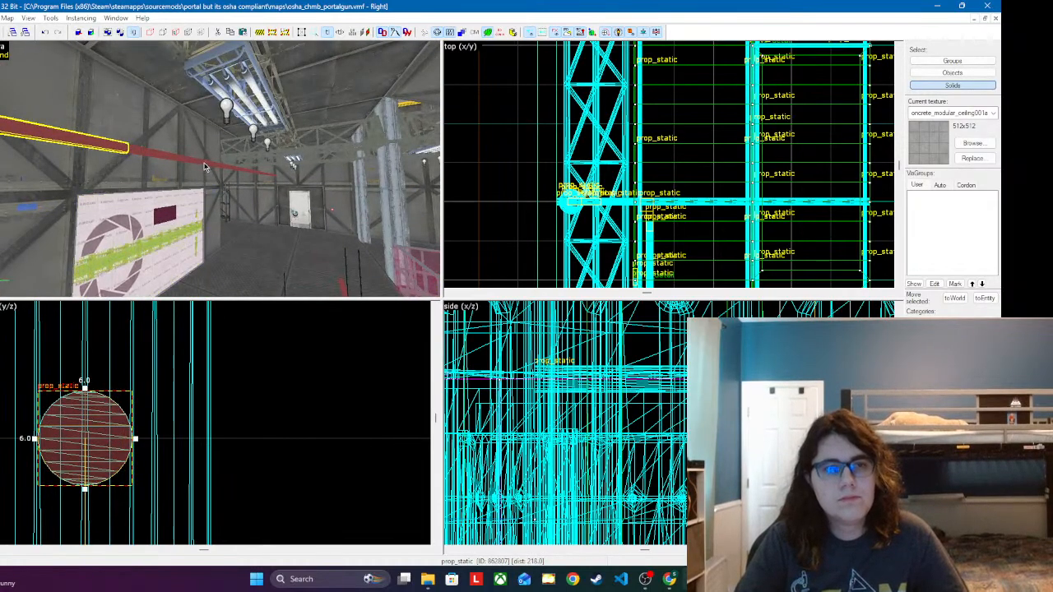
Step: Select the three horizontal pipe segments together and look along the run toward the end wall with the white door
{"action": "left_click", "coordinate": [209, 162], "text": "ctrl"}
{"action": "key", "text": "z"}
{"action": "key", "text": "w"}
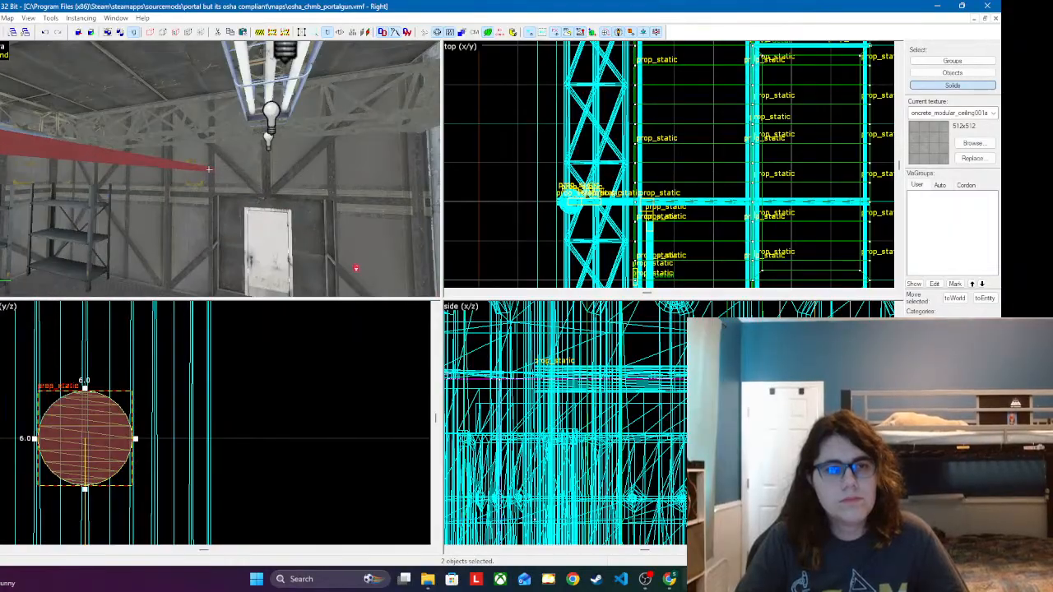
{"action": "left_click", "coordinate": [210, 165], "text": "ctrl"}
{"action": "key", "text": "s"}
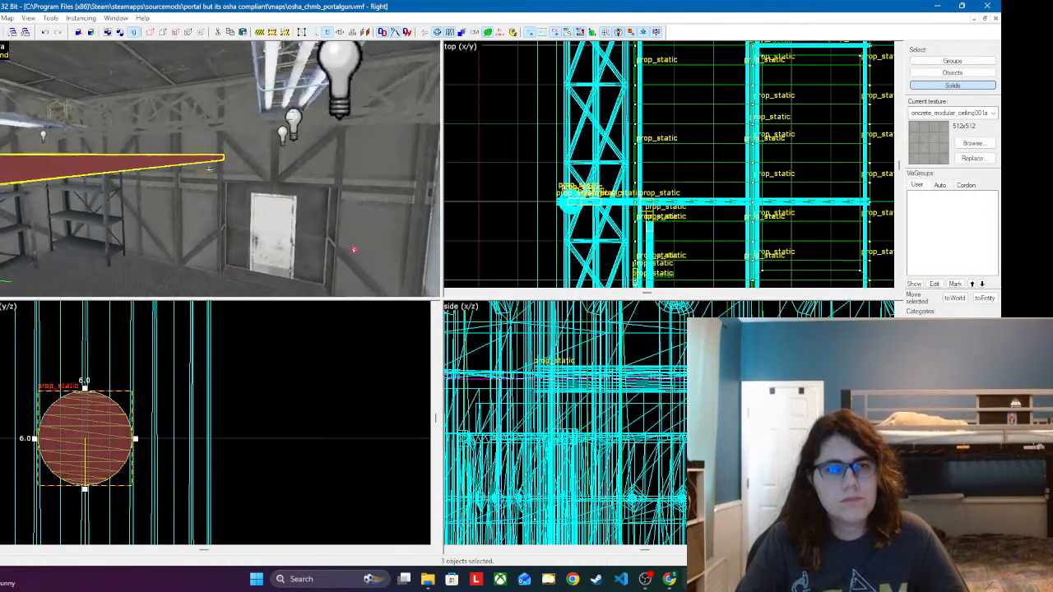
{"action": "key", "text": "a"}
{"action": "key", "text": "w"}
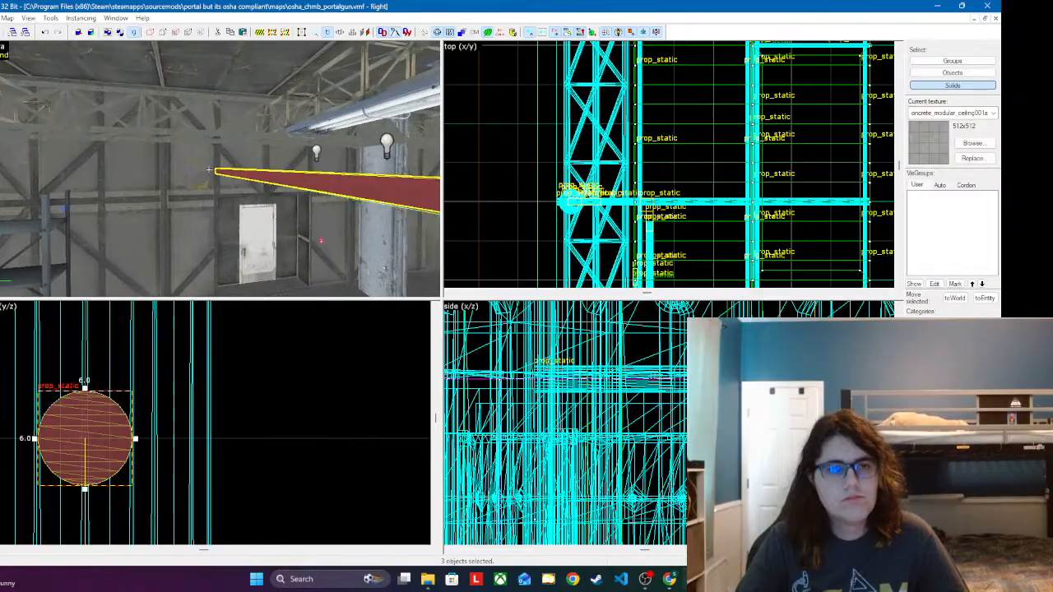
{"action": "key", "text": "z"}
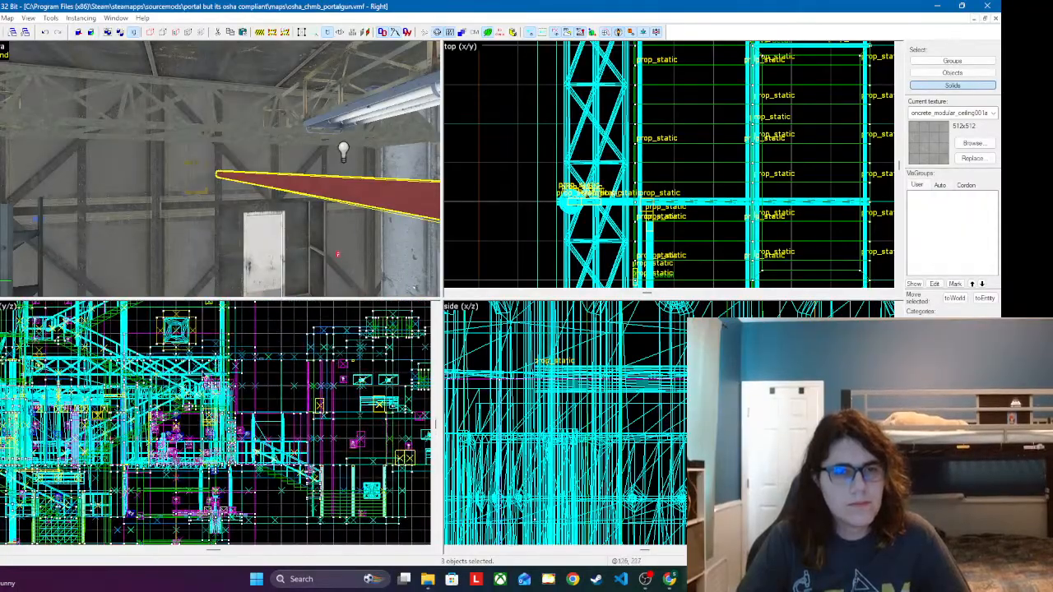
Step: Examine the selected pipe run's position in the front view and its remaining distance to the chamber's end wall
{"action": "scroll", "coordinate": [196, 407], "scroll_direction": "up", "scroll_amount": 3}
{"action": "scroll", "coordinate": [380, 333], "scroll_direction": "down", "scroll_amount": 5}
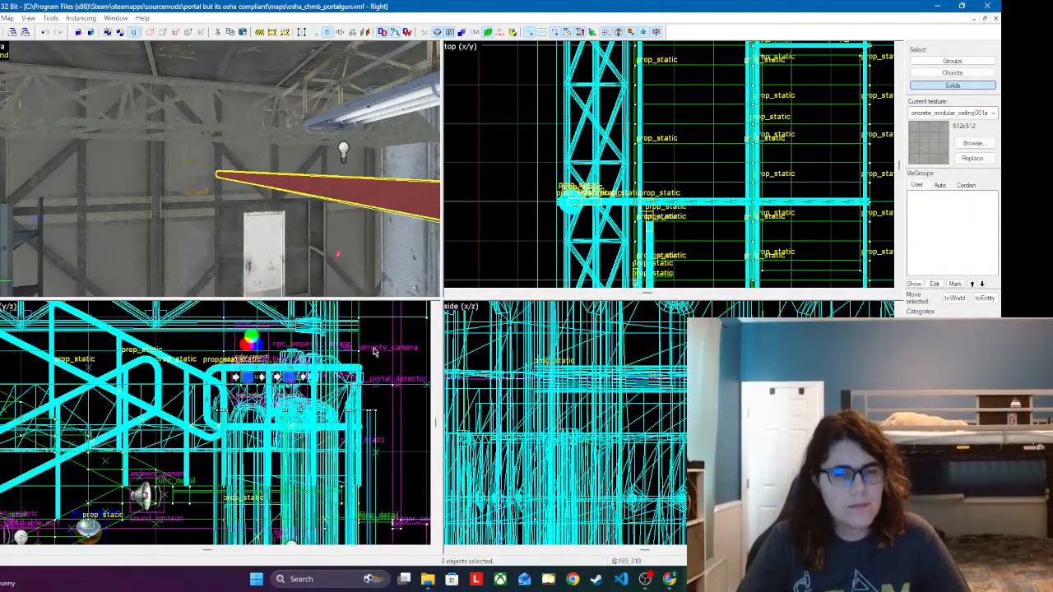
{"action": "scroll", "coordinate": [380, 333], "scroll_direction": "up", "scroll_amount": 6}
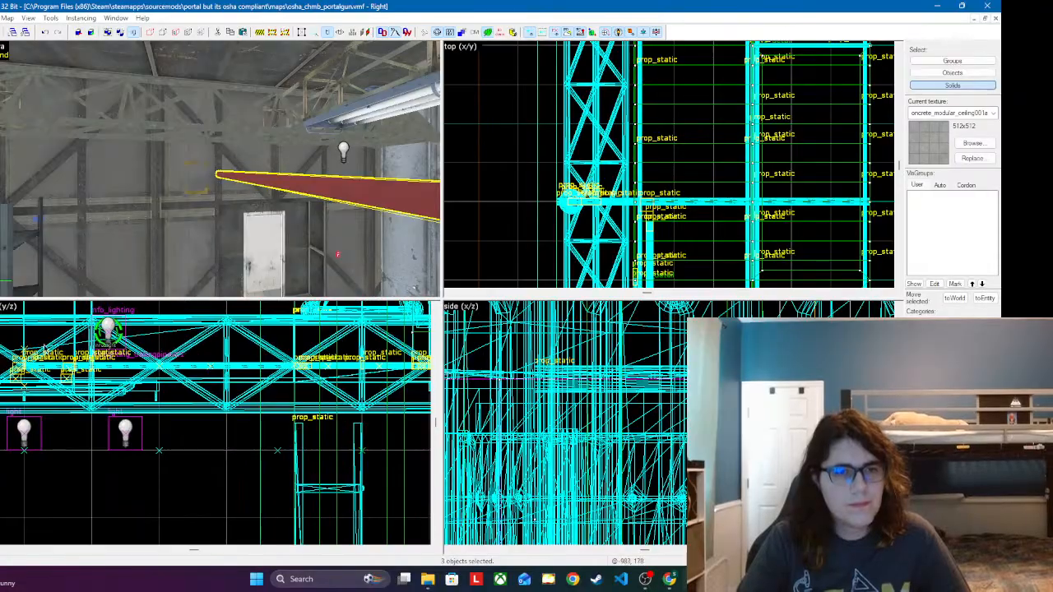
{"action": "scroll", "coordinate": [111, 437], "scroll_direction": "down", "scroll_amount": 8}
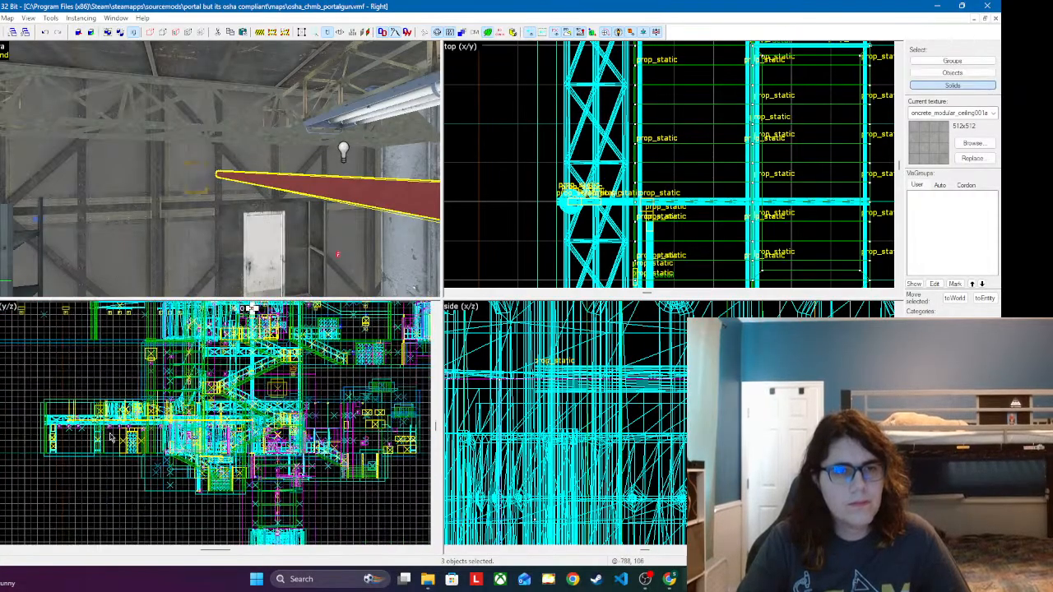
{"action": "scroll", "coordinate": [252, 307], "scroll_direction": "down", "scroll_amount": 2}
{"action": "scroll", "coordinate": [156, 440], "scroll_direction": "up", "scroll_amount": 7}
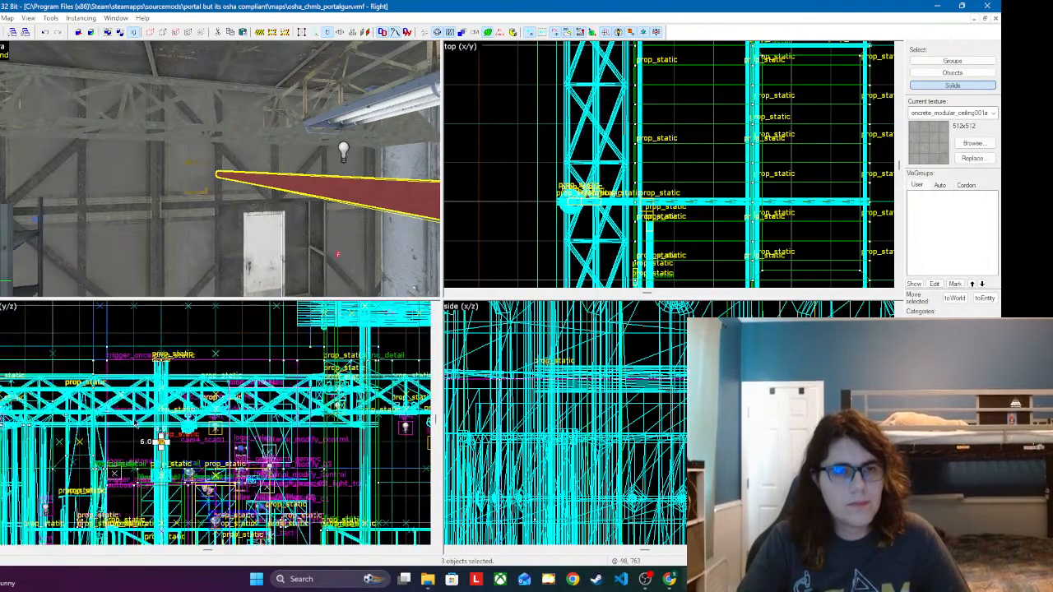
{"action": "scroll", "coordinate": [157, 441], "scroll_direction": "up", "scroll_amount": 8}
{"action": "key", "text": "z"}
{"action": "key", "text": "s"}
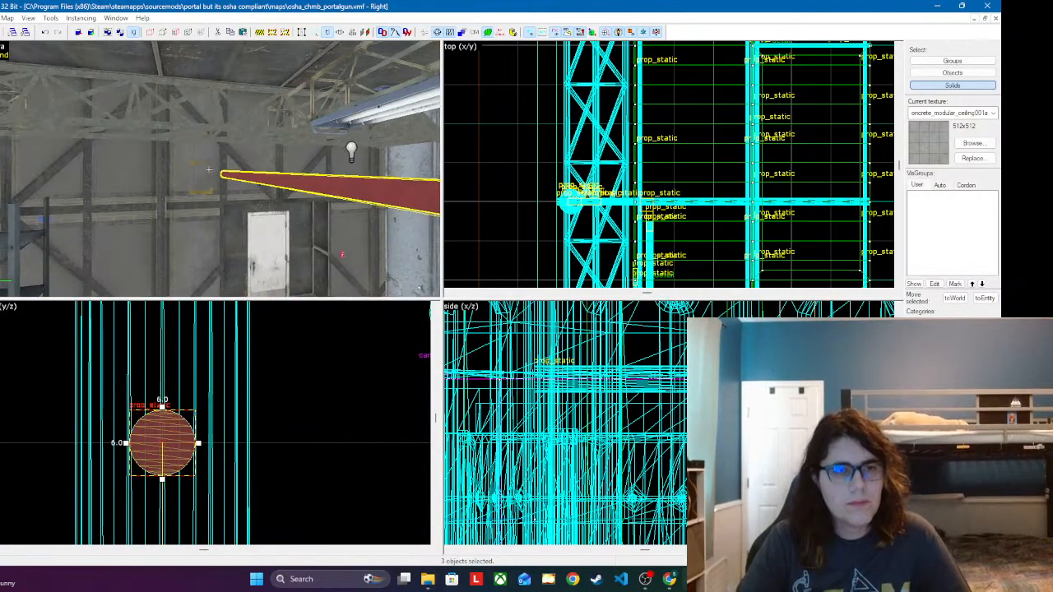
{"action": "key", "text": "w"}
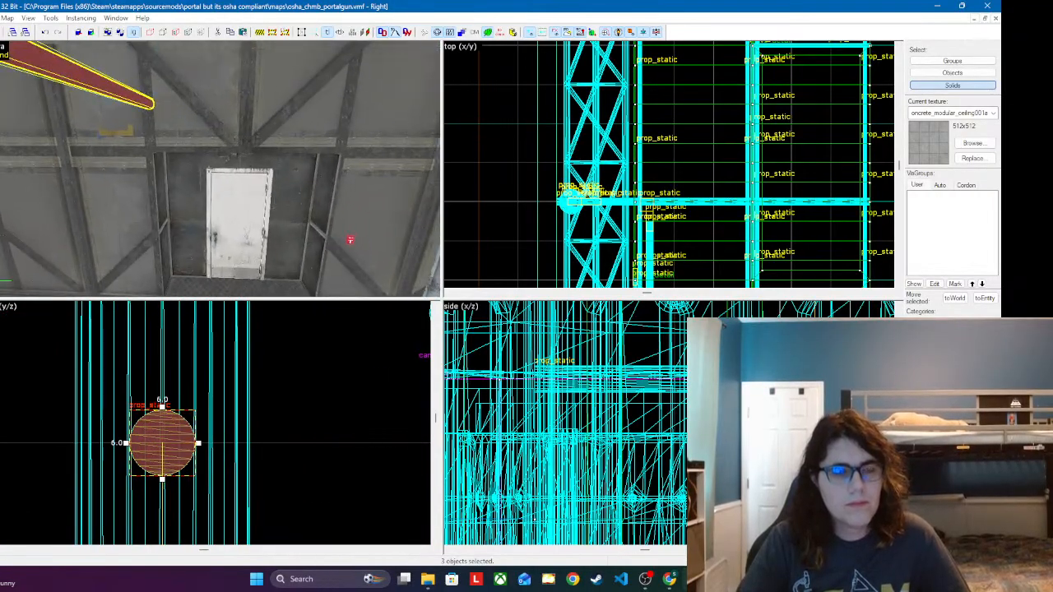
{"action": "key", "text": "w"}
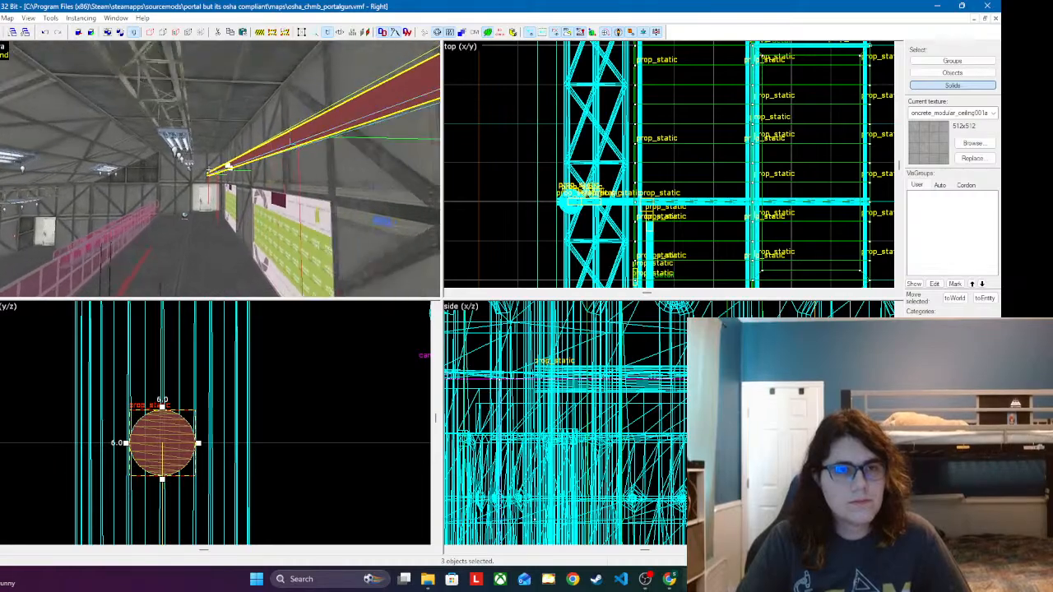
Step: Copy the last pipe segment beyond the run's open end and change the copy's world model to firesuppwidepipe128.mdl
{"action": "key", "text": "w"}
{"action": "key", "text": "z"}
{"action": "left_click", "coordinate": [224, 117]}
{"action": "left_click", "coordinate": [224, 140]}
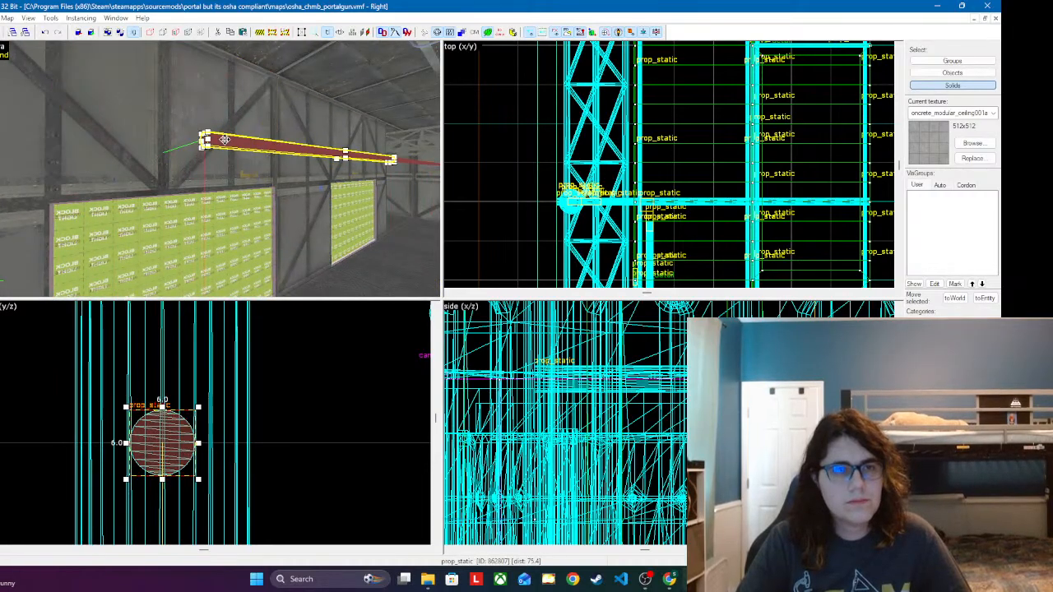
{"action": "key", "text": "ctrl+v"}
{"action": "double_click", "coordinate": [201, 143]}
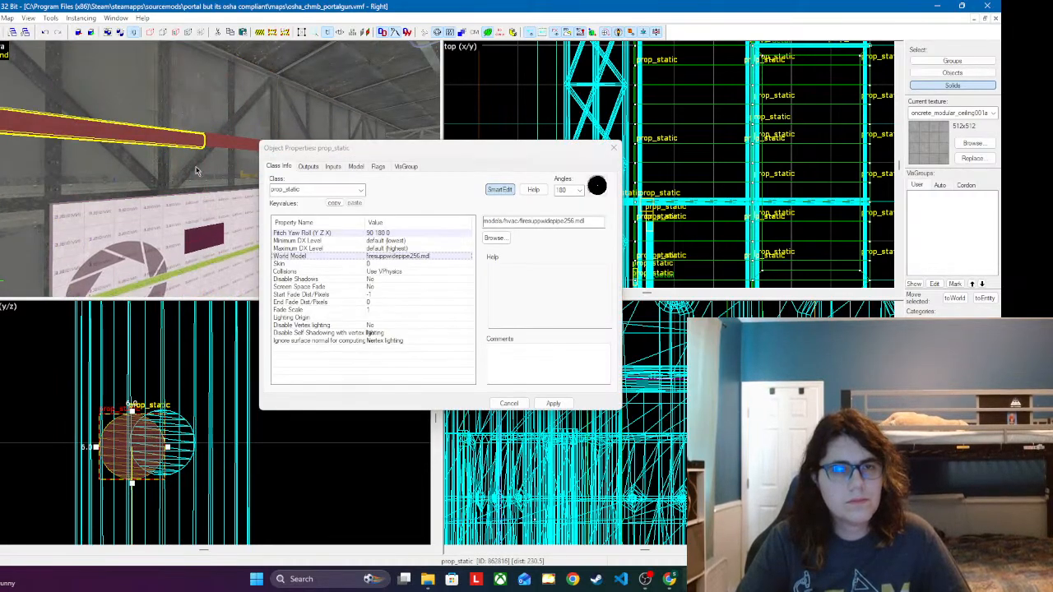
{"action": "left_click", "coordinate": [401, 257]}
{"action": "left_click", "coordinate": [496, 238]}
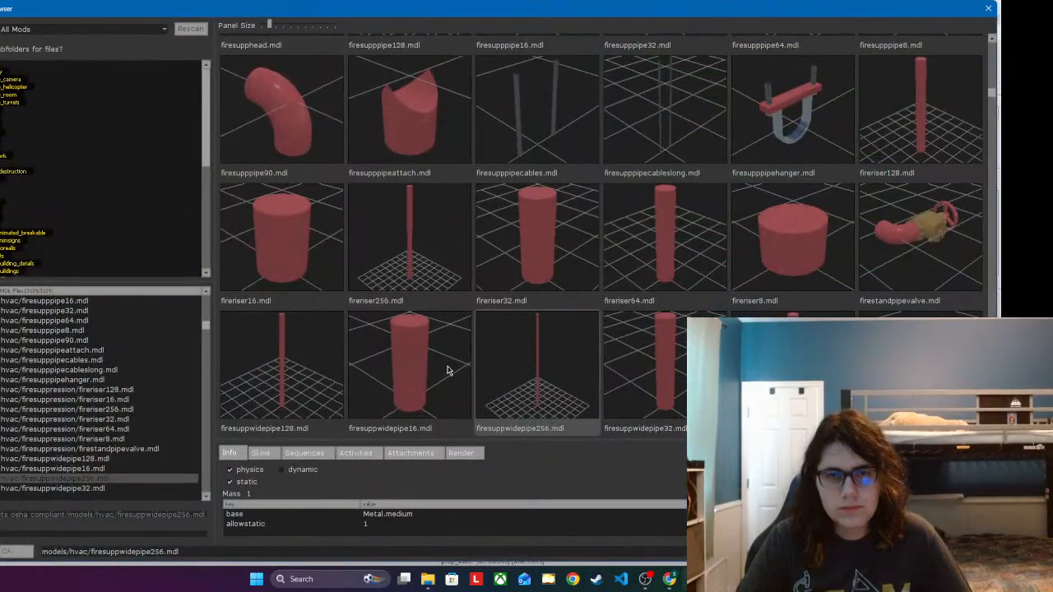
{"action": "double_click", "coordinate": [311, 352]}
{"action": "left_click", "coordinate": [564, 401]}
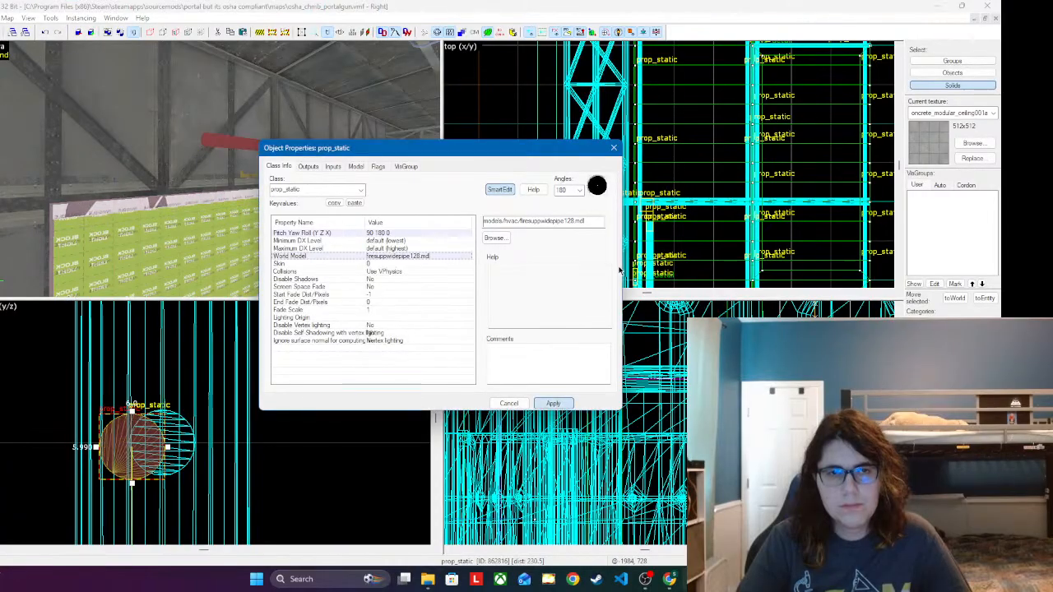
{"action": "left_click", "coordinate": [614, 148]}
Step: Cut and re-paste the 128-unit pipe at the run's open end, centering it on the existing pipe in the front view
{"action": "scroll", "coordinate": [786, 140], "scroll_direction": "down", "scroll_amount": 9}
{"action": "scroll", "coordinate": [785, 140], "scroll_direction": "down", "scroll_amount": 2}
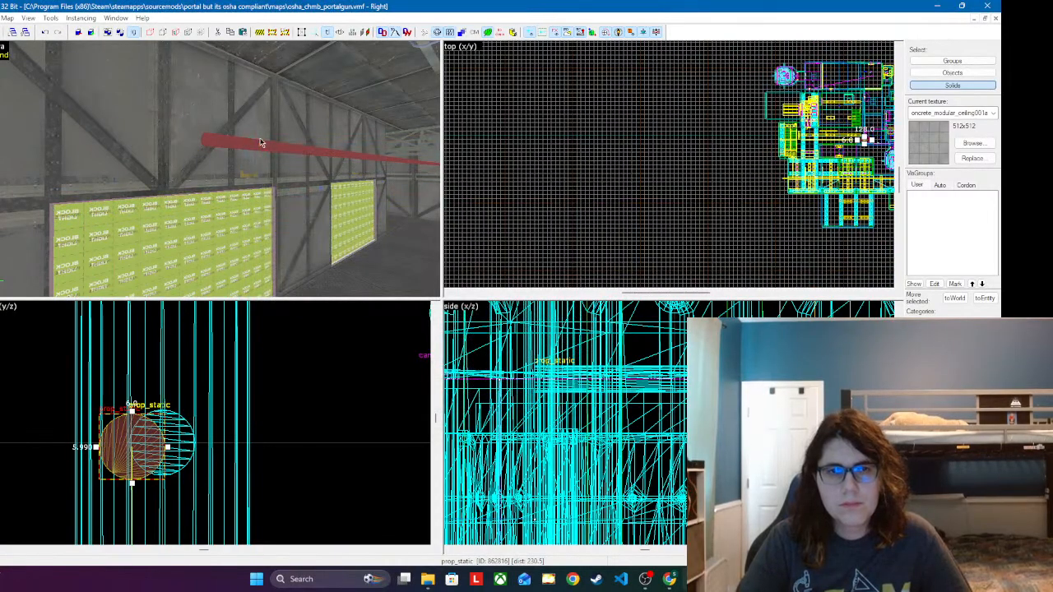
{"action": "key", "text": "ctrl+x"}
{"action": "key", "text": "ctrl+v"}
{"action": "left_click_drag", "start_coordinate": [193, 429], "coordinate": [165, 454]}
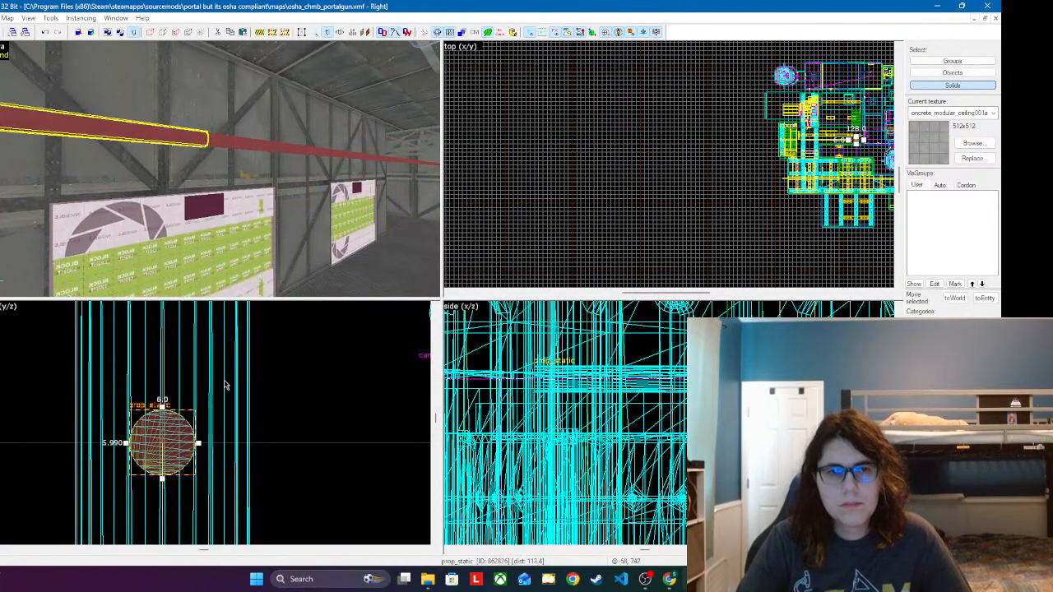
{"action": "scroll", "coordinate": [642, 144], "scroll_direction": "down", "scroll_amount": 2}
{"action": "scroll", "coordinate": [761, 147], "scroll_direction": "up", "scroll_amount": 13}
{"action": "scroll", "coordinate": [738, 149], "scroll_direction": "up", "scroll_amount": 6}
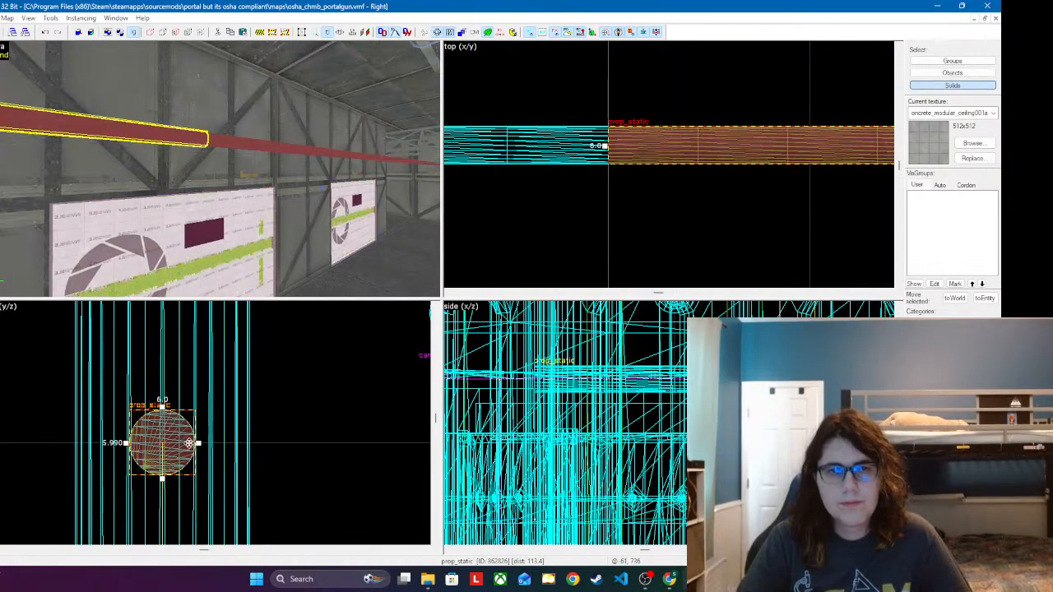
Step: Inspect the 128-unit pipe where it reaches the corner of the chamber and check its object properties
{"action": "key", "text": "z"}
{"action": "key", "text": "s"}
{"action": "key", "text": "w"}
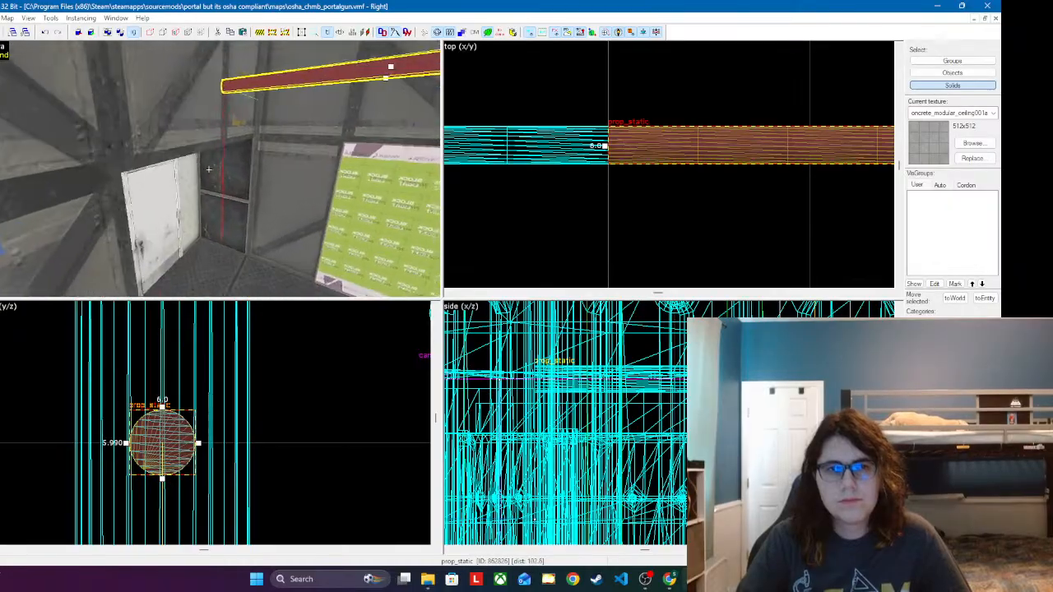
{"action": "key", "text": "w"}
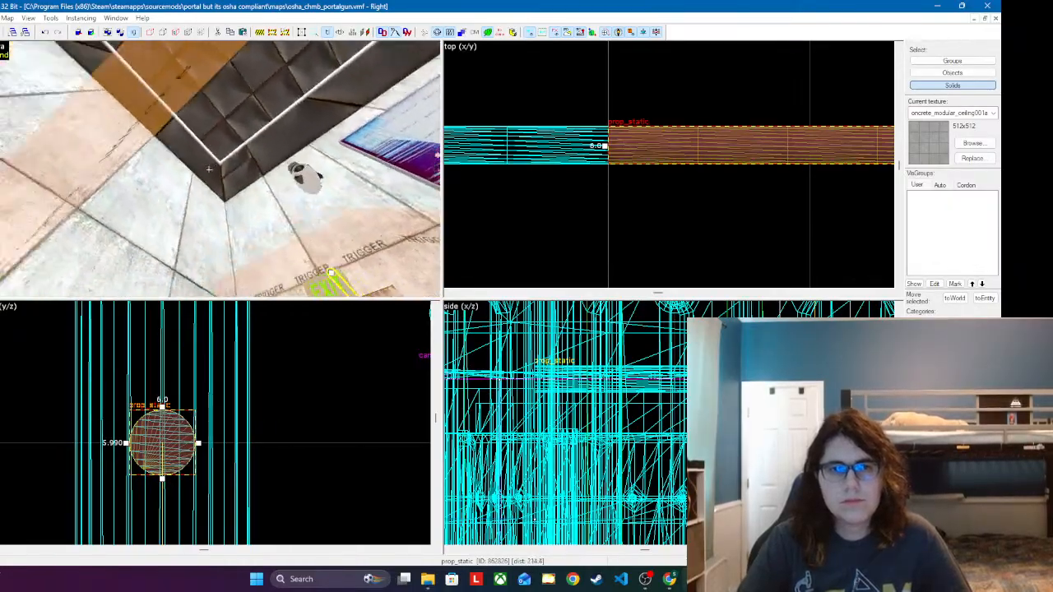
{"action": "key", "text": "w"}
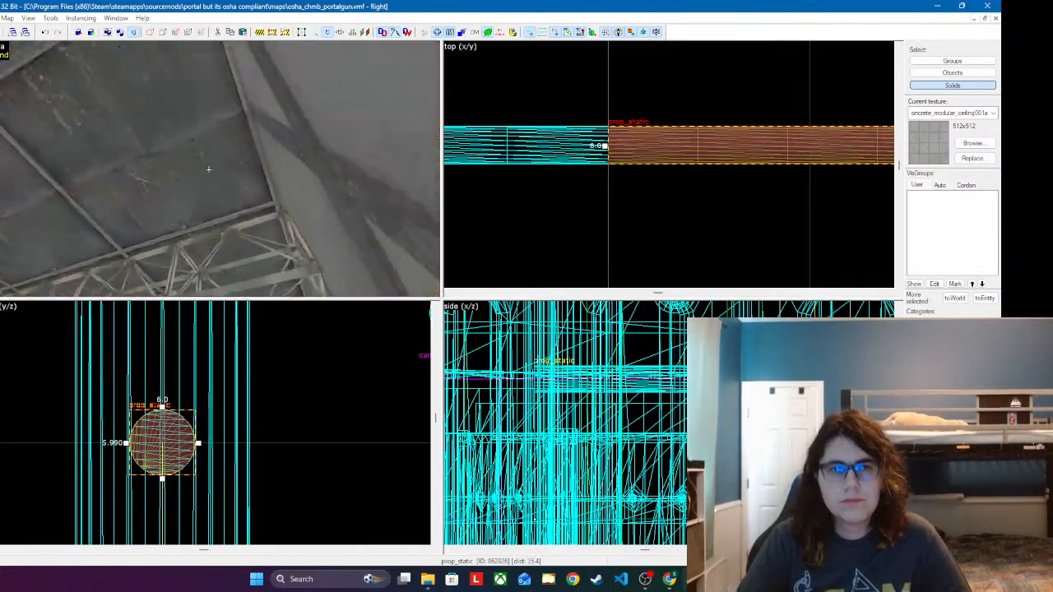
{"action": "key", "text": "z"}
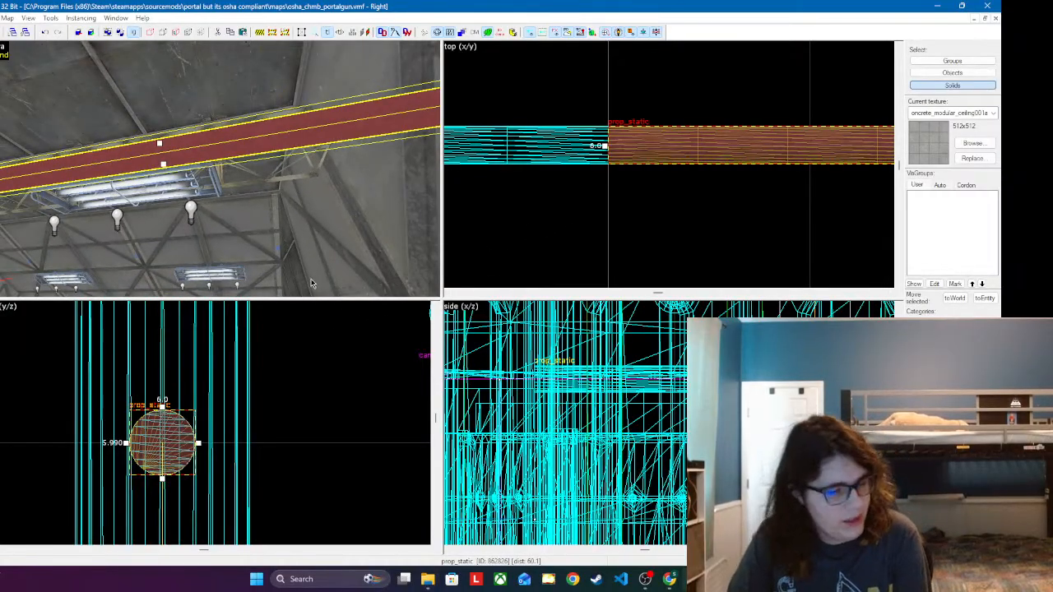
{"action": "double_click", "coordinate": [242, 128]}
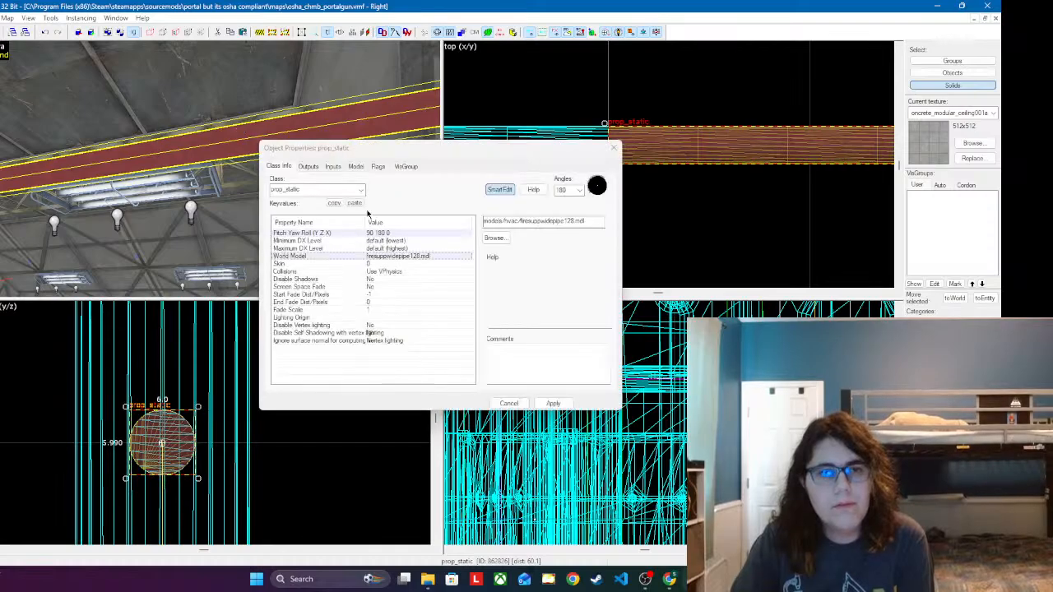
{"action": "left_click", "coordinate": [613, 149]}
Step: Rotate the 128-unit pipe 180 degrees in the top view so its origin sits at the end joining the run
{"action": "scroll", "coordinate": [591, 161], "scroll_direction": "down", "scroll_amount": 6}
{"action": "scroll", "coordinate": [831, 152], "scroll_direction": "up", "scroll_amount": 2}
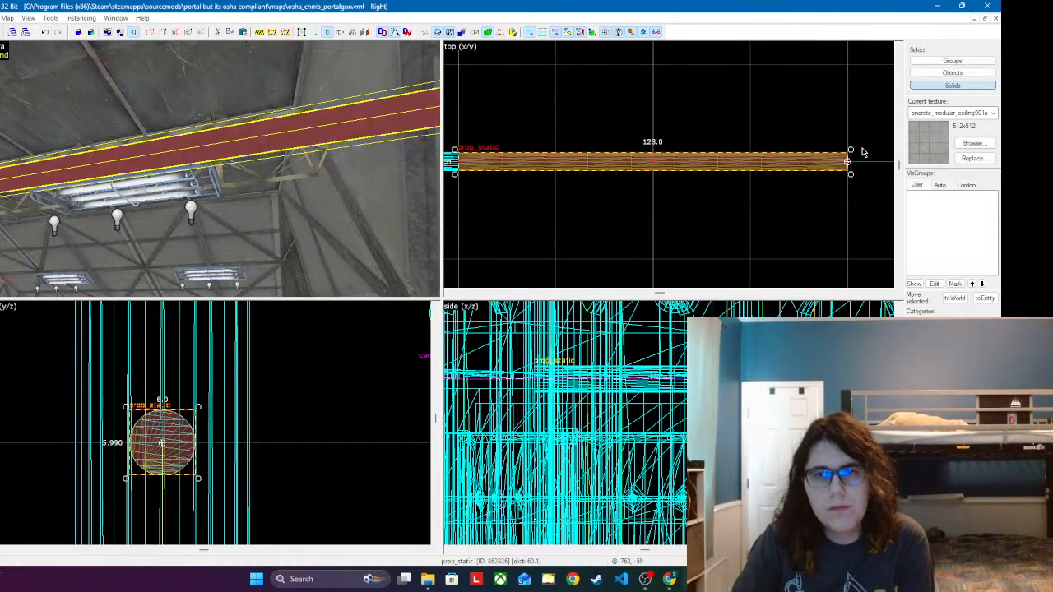
{"action": "left_click_drag", "start_coordinate": [850, 149], "coordinate": [856, 187]}
{"action": "left_click_drag", "start_coordinate": [871, 167], "coordinate": [496, 178]}
Step: Change the rotated pipe's world model to firesuppwidepipe64.mdl
{"action": "double_click", "coordinate": [200, 156]}
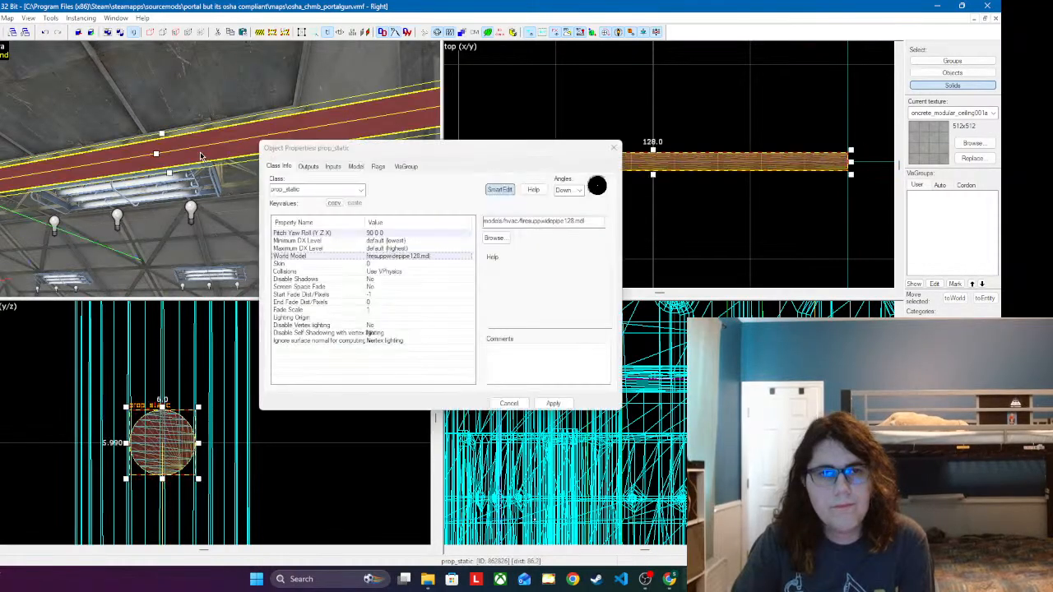
{"action": "double_click", "coordinate": [433, 255]}
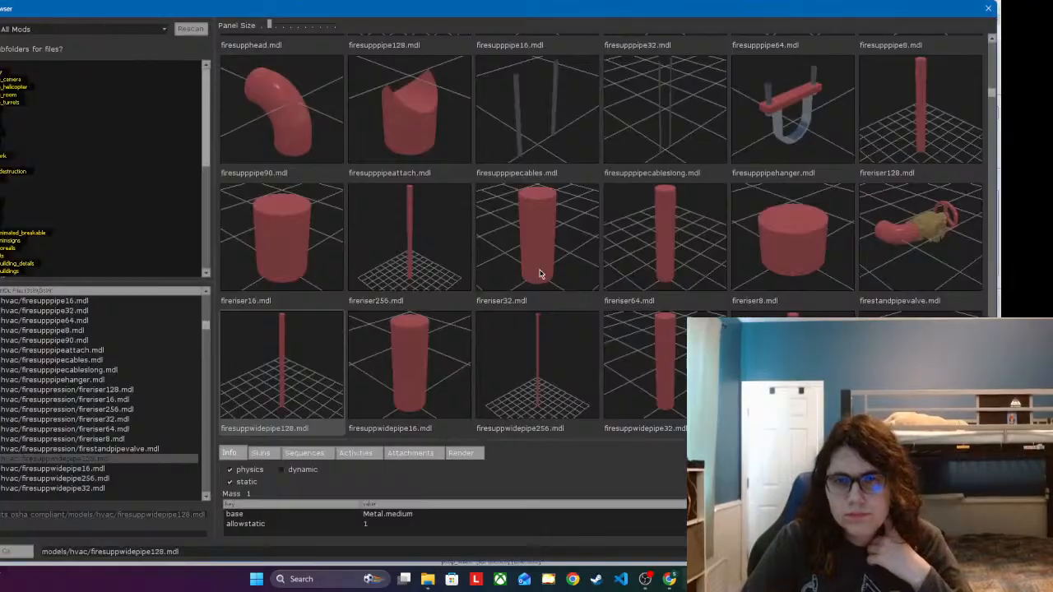
{"action": "double_click", "coordinate": [672, 400]}
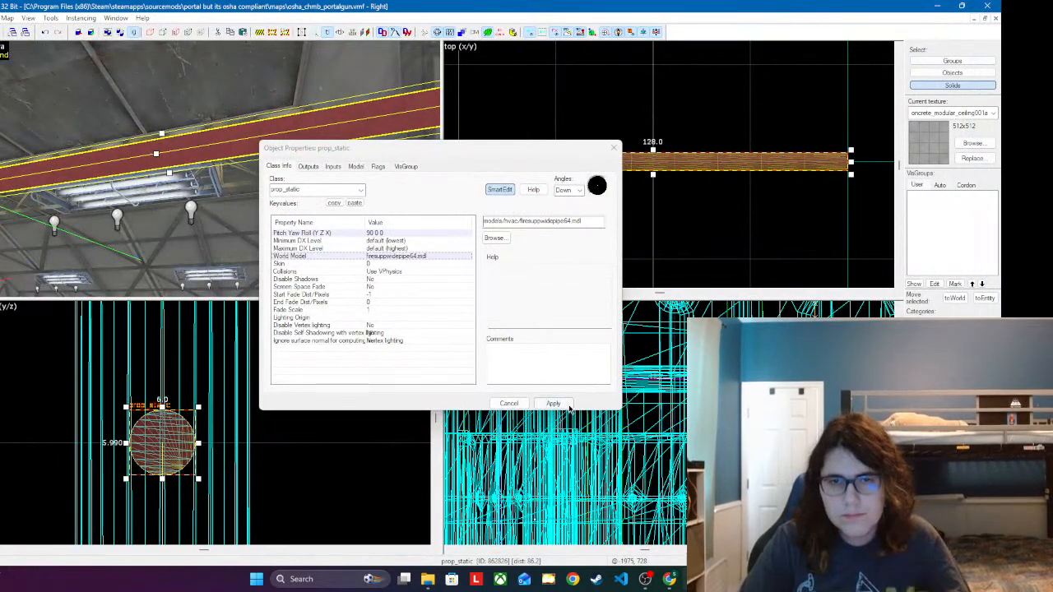
{"action": "left_click", "coordinate": [566, 406]}
{"action": "left_click", "coordinate": [611, 148]}
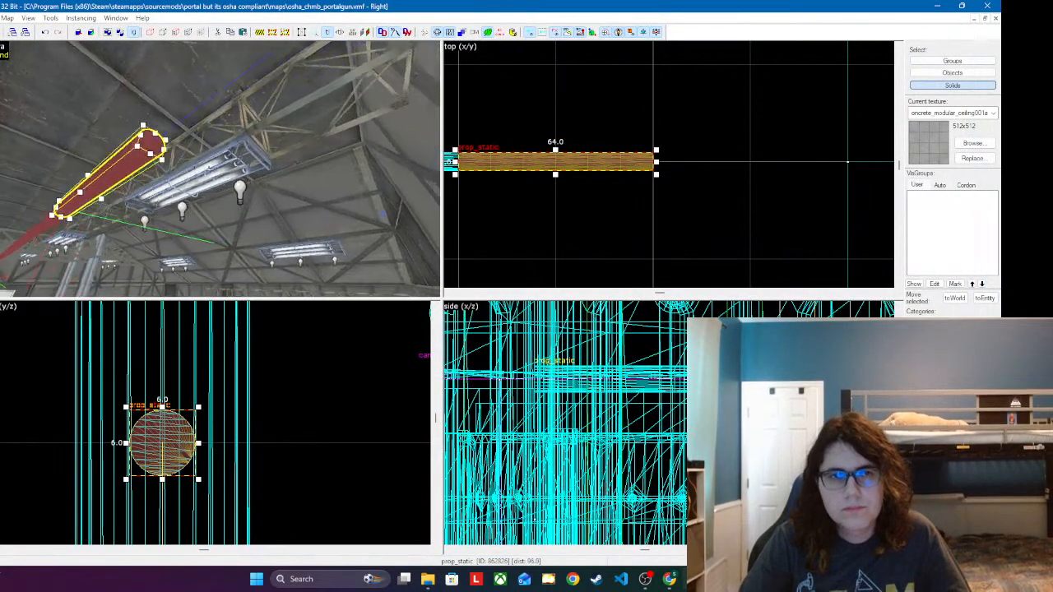
Step: Copy the 64-unit pipe onward and turn the copy into an elbow with the world model firesuppwidepipe90.mdl
{"action": "double_click", "coordinate": [218, 148]}
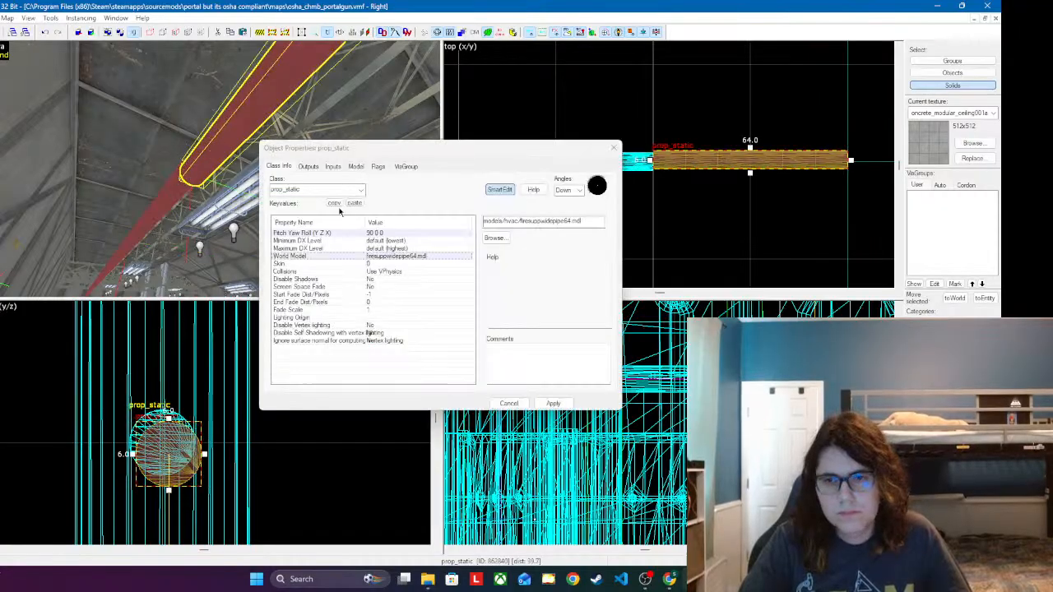
{"action": "double_click", "coordinate": [448, 259]}
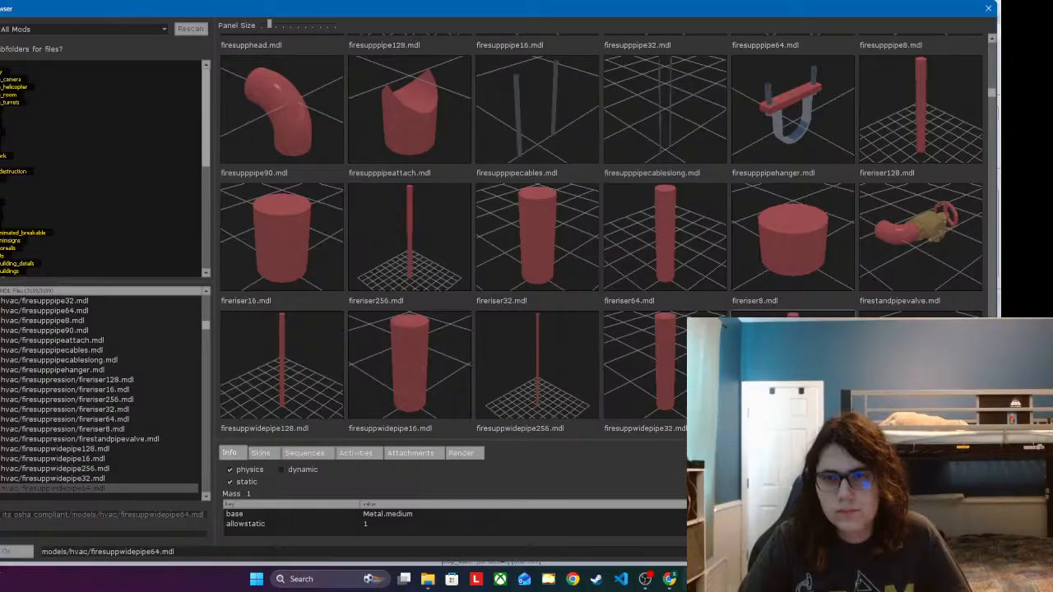
{"action": "key", "text": "Down"}
{"action": "key", "text": "Return"}
{"action": "left_click", "coordinate": [554, 404]}
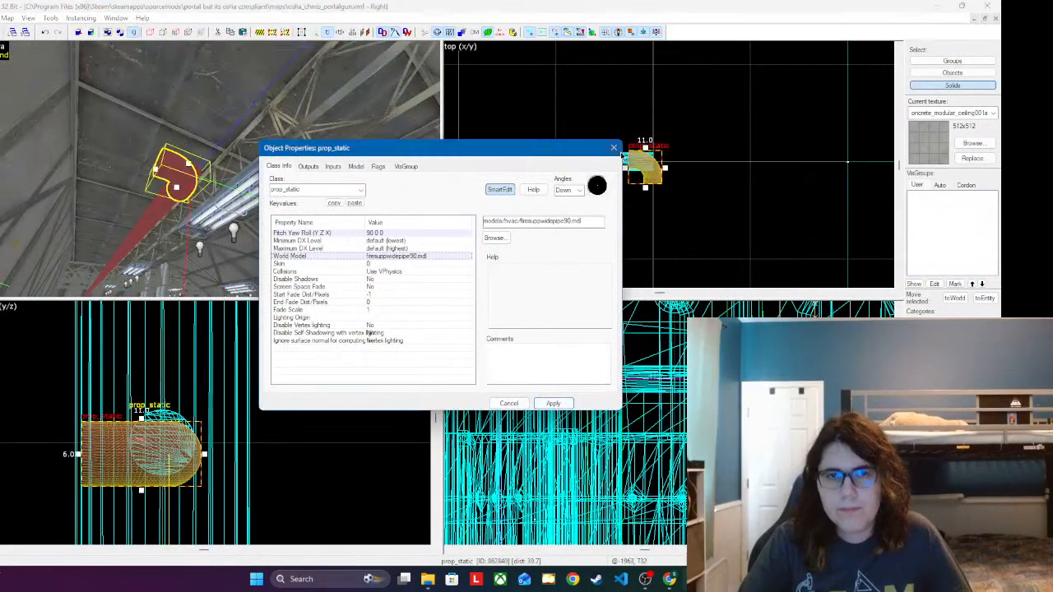
{"action": "left_click", "coordinate": [613, 148]}
Step: Center the elbow on the pipe in the front view, refine the grid, and butt it against the pipe's open end in the top view
{"action": "scroll", "coordinate": [670, 165], "scroll_direction": "up", "scroll_amount": 3}
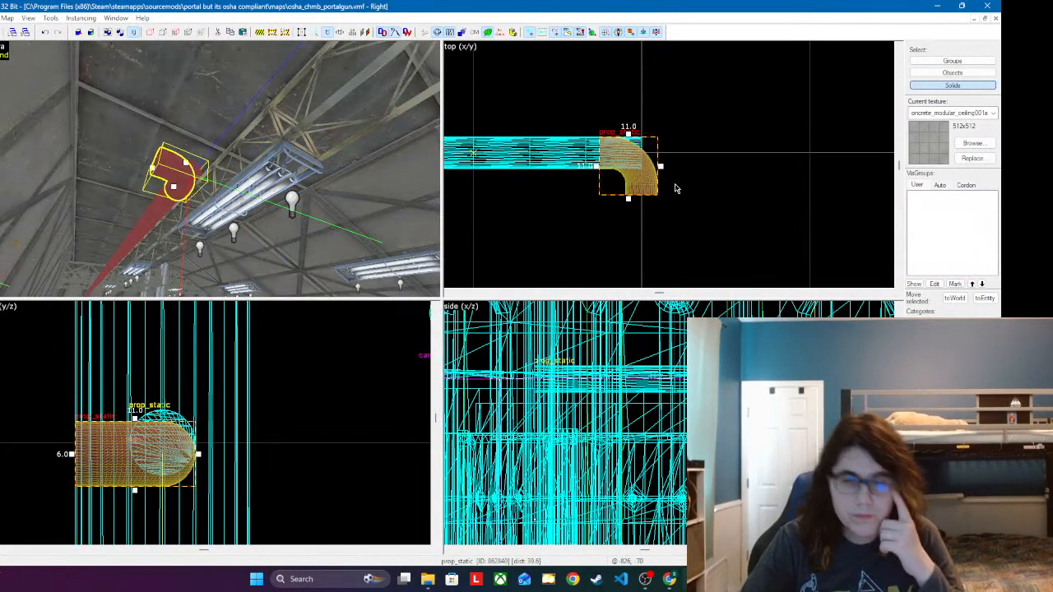
{"action": "left_click_drag", "start_coordinate": [174, 467], "coordinate": [171, 447]}
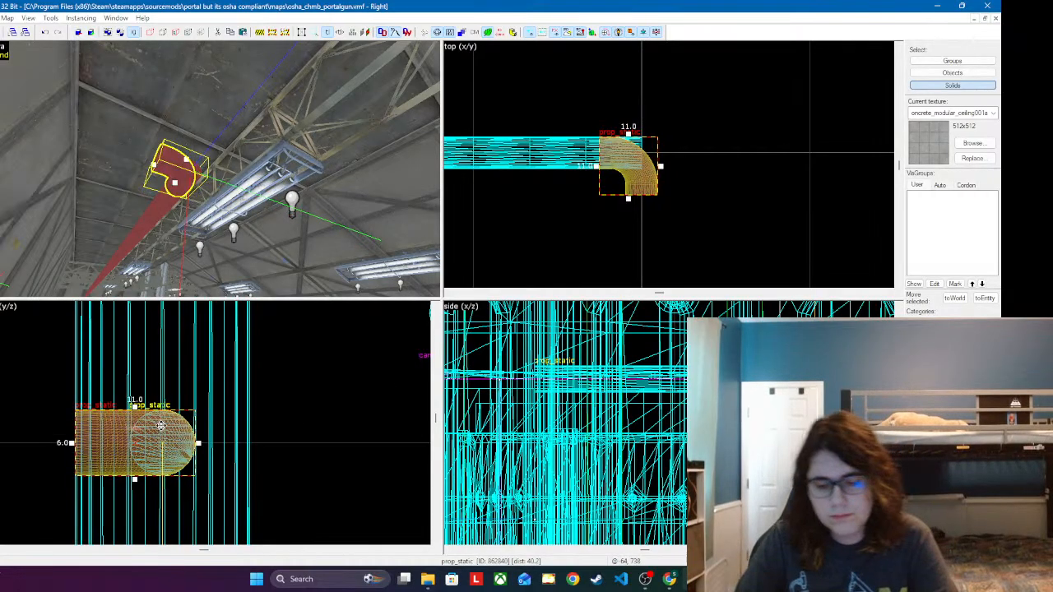
{"action": "key", "text": "bracketleft"}
{"action": "key", "text": "bracketleft"}
{"action": "left_click_drag", "start_coordinate": [167, 444], "coordinate": [188, 467], "text": "shift"}
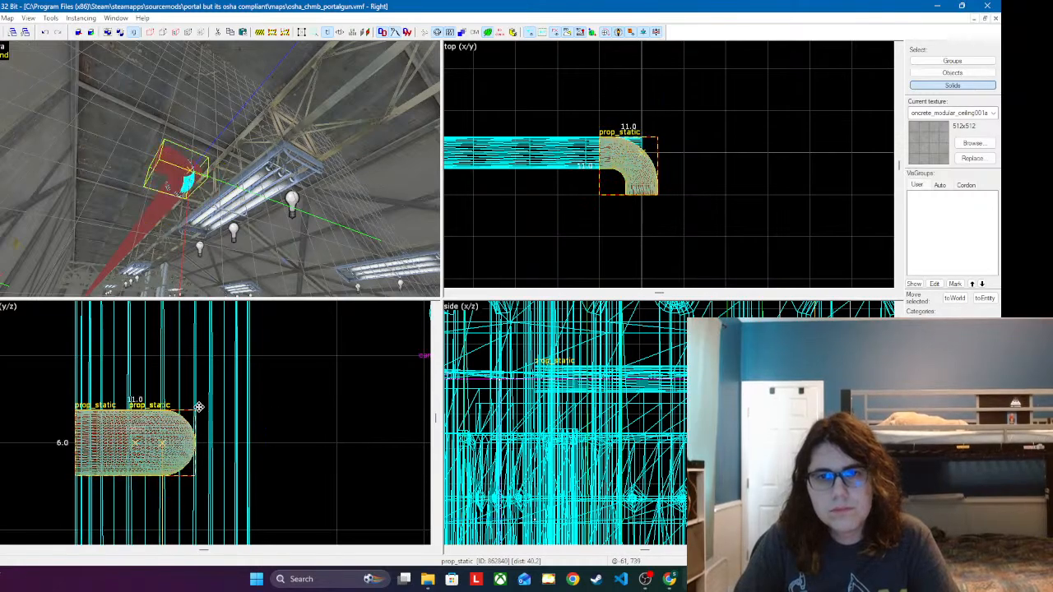
{"action": "left_click_drag", "start_coordinate": [199, 406], "coordinate": [200, 409], "text": "shift"}
{"action": "left_click_drag", "start_coordinate": [628, 162], "coordinate": [686, 175]}
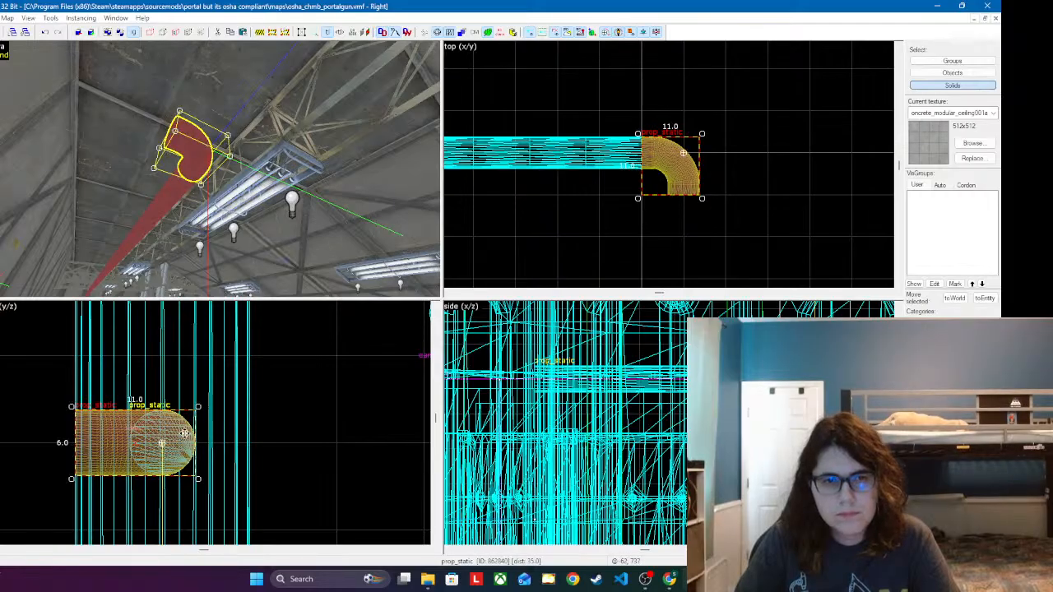
Step: Rotate the elbow 90 degrees in the front (y/z) view so its open end faces upward, and clear the selection
{"action": "left_click_drag", "start_coordinate": [198, 405], "coordinate": [222, 497]}
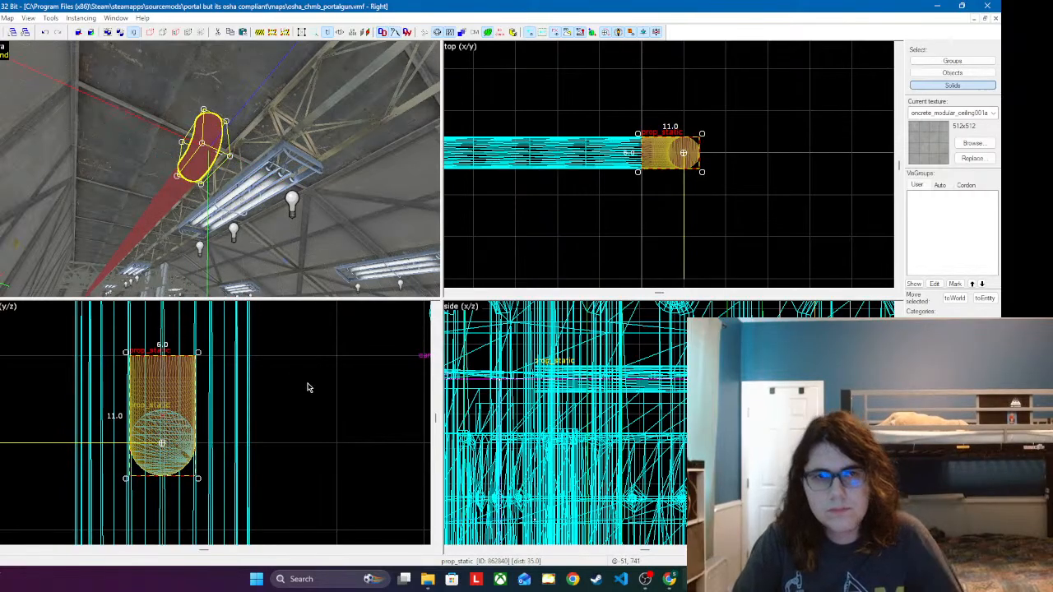
{"action": "key", "text": "Escape"}
{"action": "key", "text": "z"}
{"action": "key", "text": "w"}
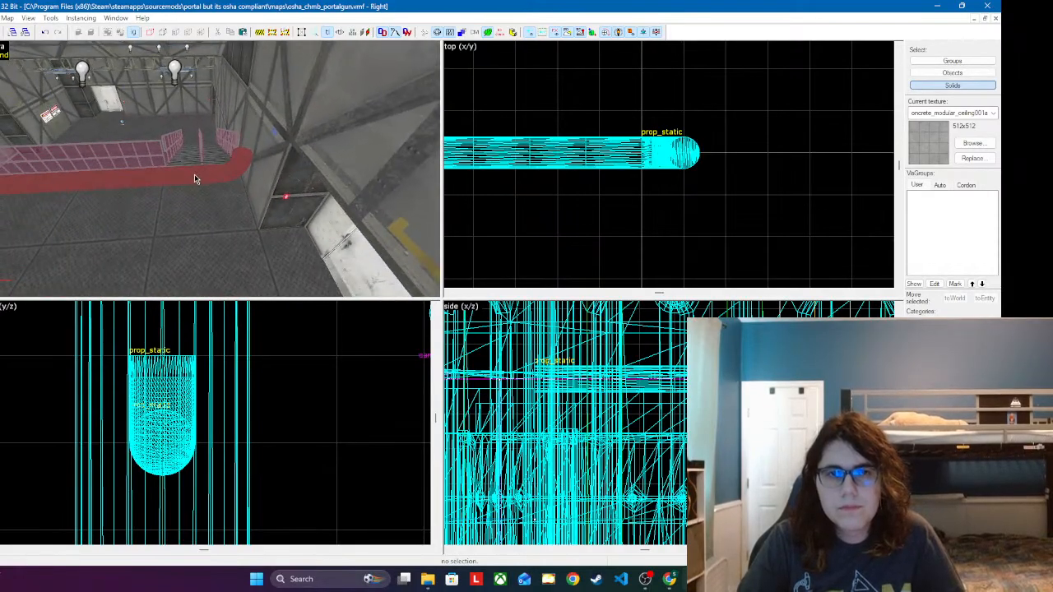
Step: Paste a copy of the 64-unit pipe and rotate it 90 degrees in the side (x/z) view so it stands upright
{"action": "key", "text": "z"}
{"action": "left_click", "coordinate": [229, 161]}
{"action": "key", "text": "ctrl+v"}
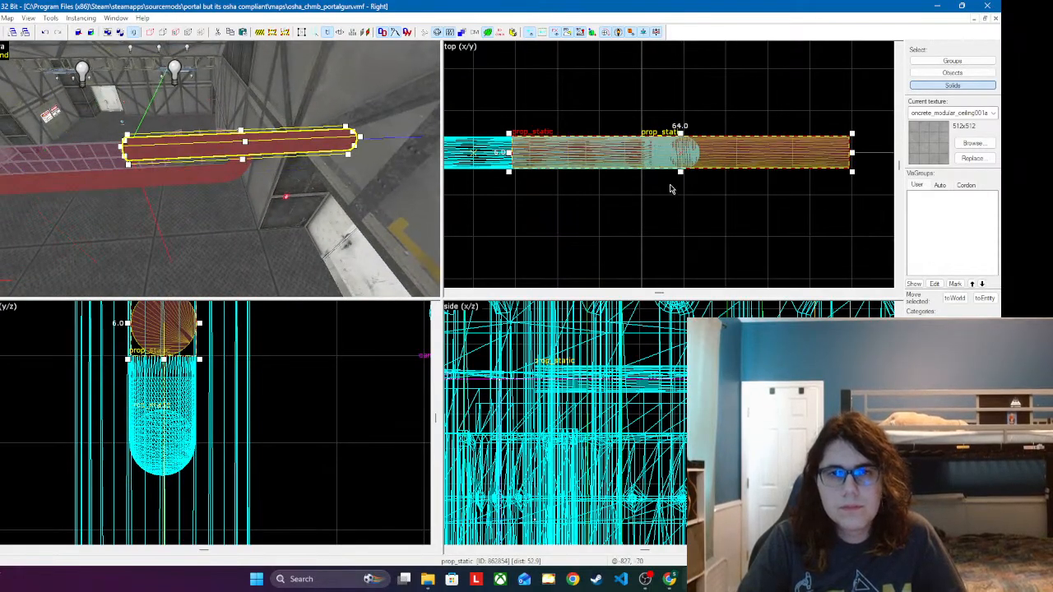
{"action": "scroll", "coordinate": [168, 412], "scroll_direction": "down", "scroll_amount": 5}
{"action": "scroll", "coordinate": [193, 366], "scroll_direction": "up", "scroll_amount": 3}
{"action": "scroll", "coordinate": [653, 338], "scroll_direction": "down", "scroll_amount": 11}
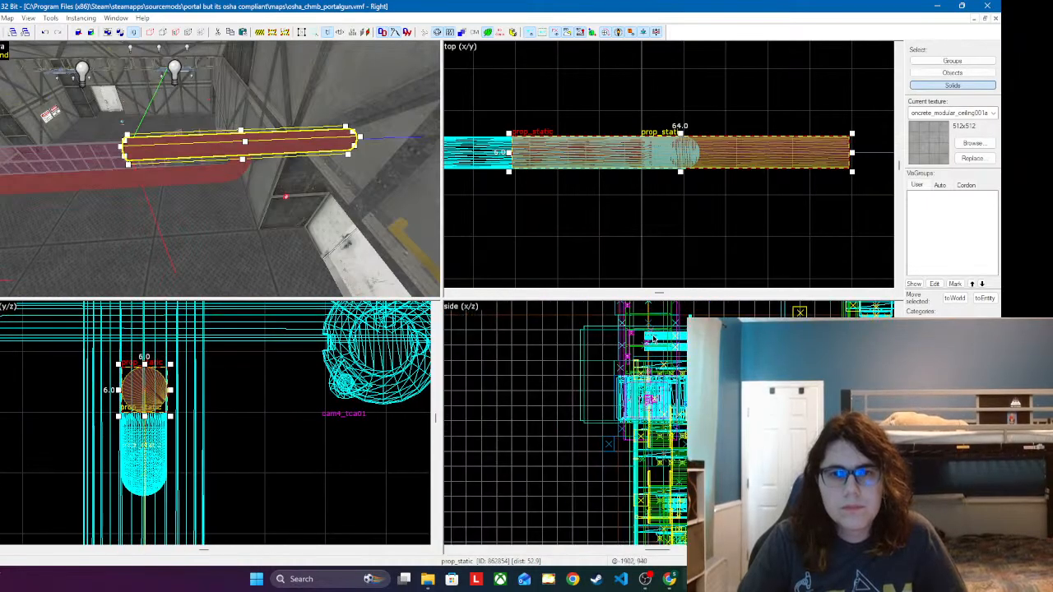
{"action": "scroll", "coordinate": [654, 338], "scroll_direction": "up", "scroll_amount": 8}
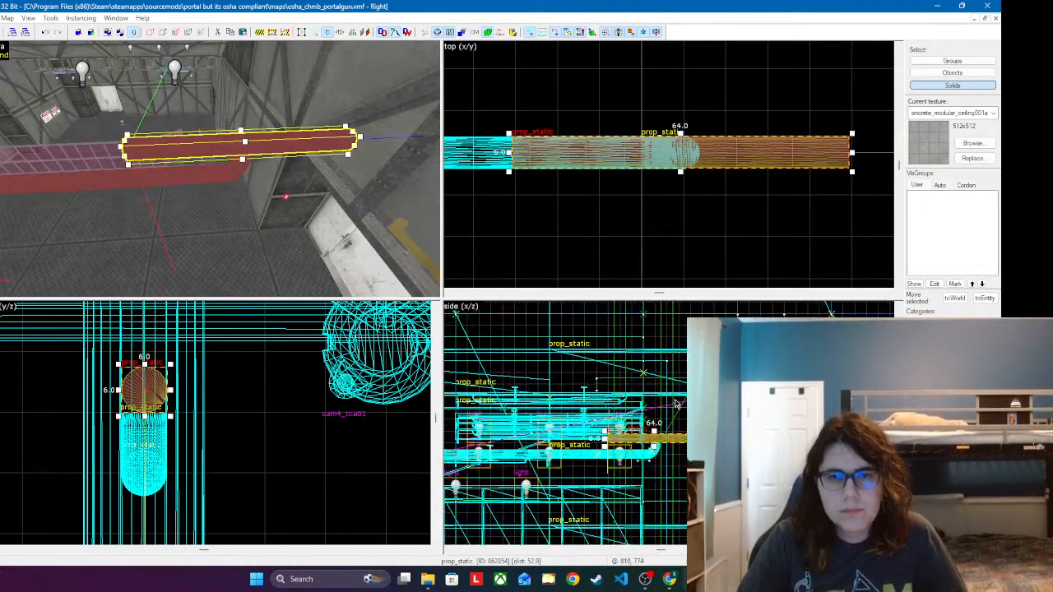
{"action": "scroll", "coordinate": [676, 403], "scroll_direction": "up", "scroll_amount": 3}
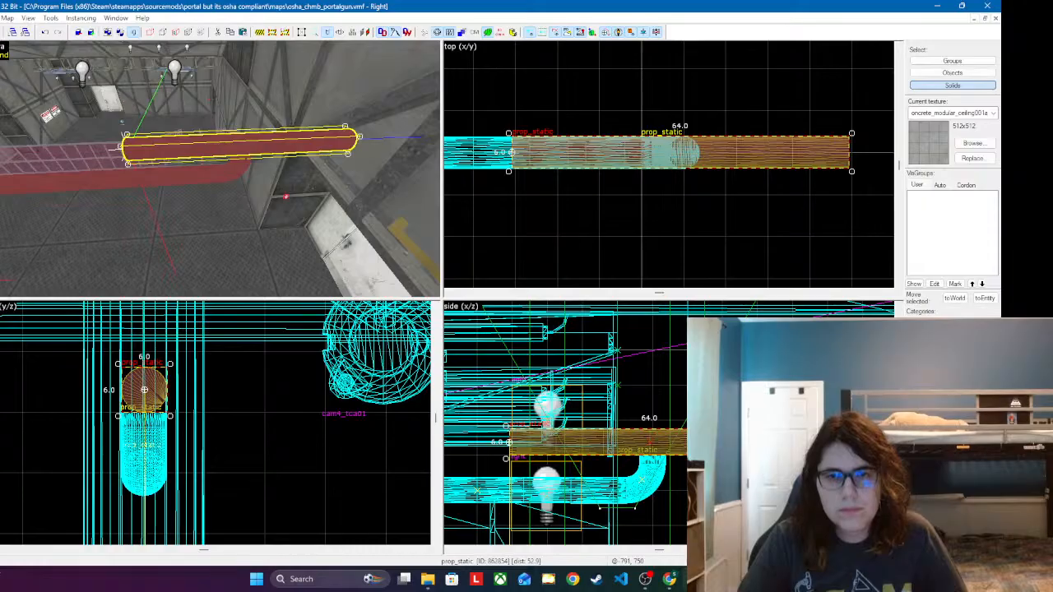
{"action": "key", "text": "Escape"}
{"action": "left_click", "coordinate": [270, 148]}
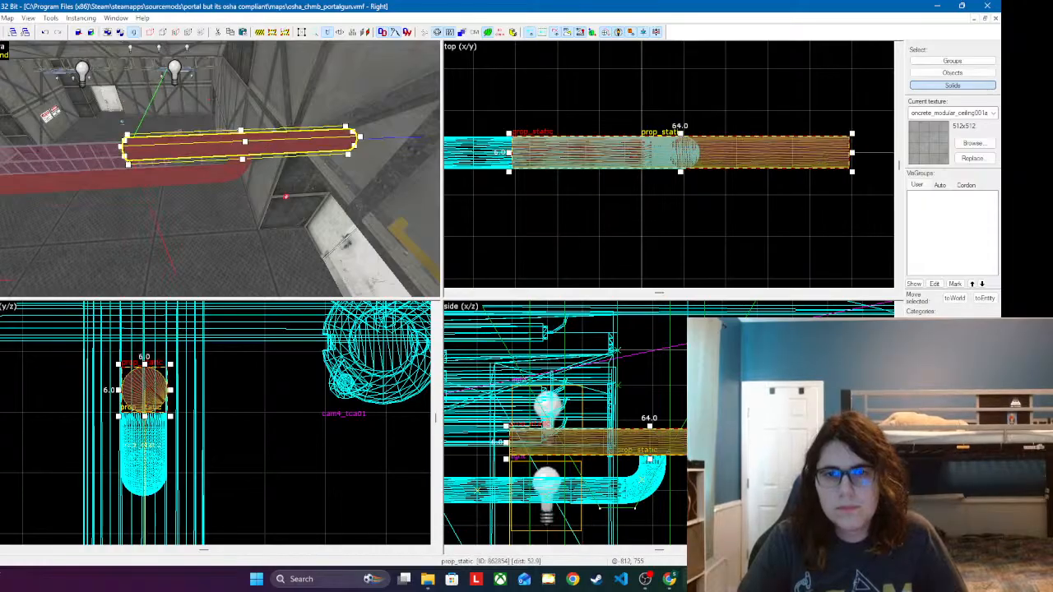
{"action": "left_click", "coordinate": [746, 436]}
{"action": "left_click_drag", "start_coordinate": [796, 426], "coordinate": [521, 338]}
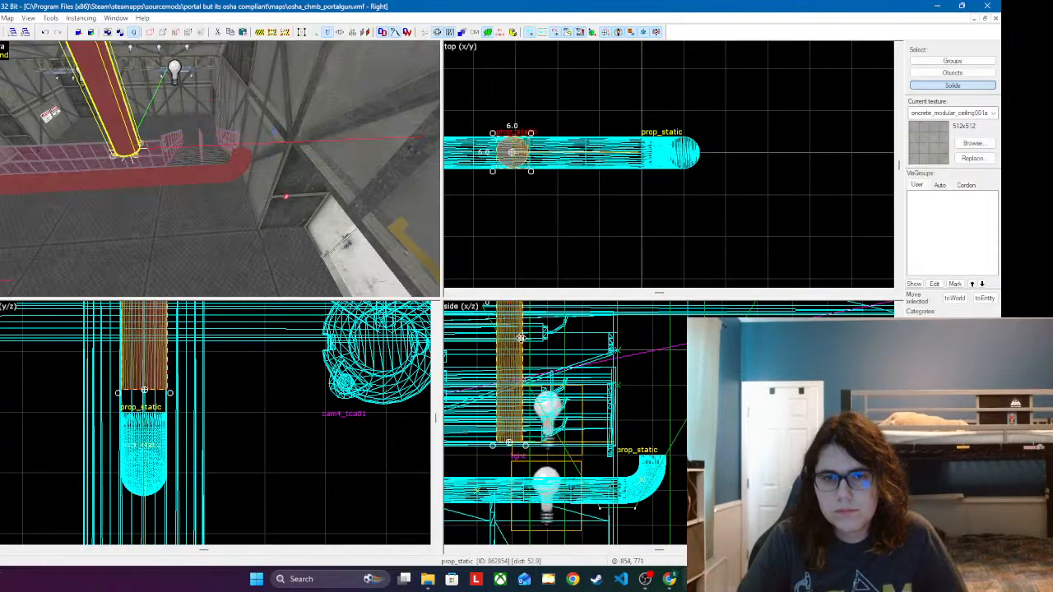
Step: Move the upright pipe in the side view onto the elbow's upward-facing open end
{"action": "left_click", "coordinate": [510, 368]}
{"action": "left_click_drag", "start_coordinate": [510, 382], "coordinate": [652, 368]}
{"action": "scroll", "coordinate": [759, 148], "scroll_direction": "up", "scroll_amount": 6}
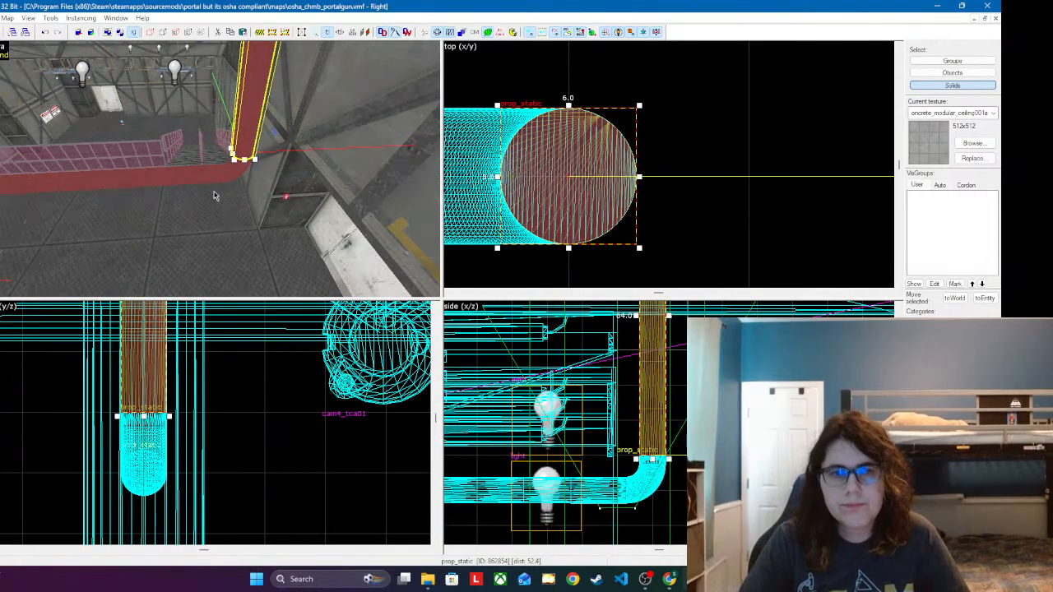
Step: Paste another upright 64-unit pipe above the first and align it with the pipe below in the top view
{"action": "key", "text": "z"}
{"action": "key", "text": "w"}
{"action": "key", "text": "a"}
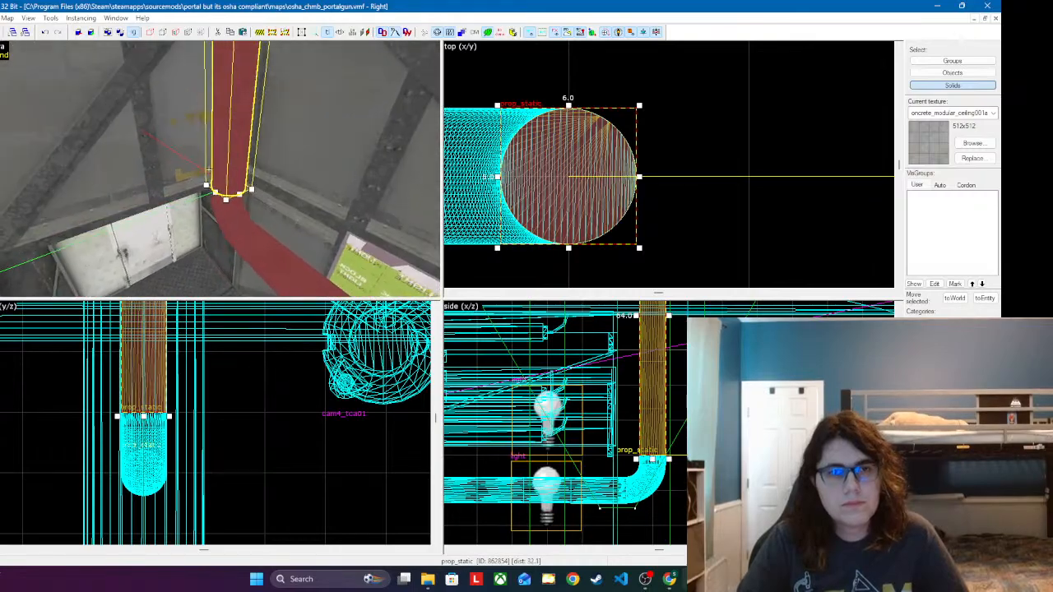
{"action": "key", "text": "w"}
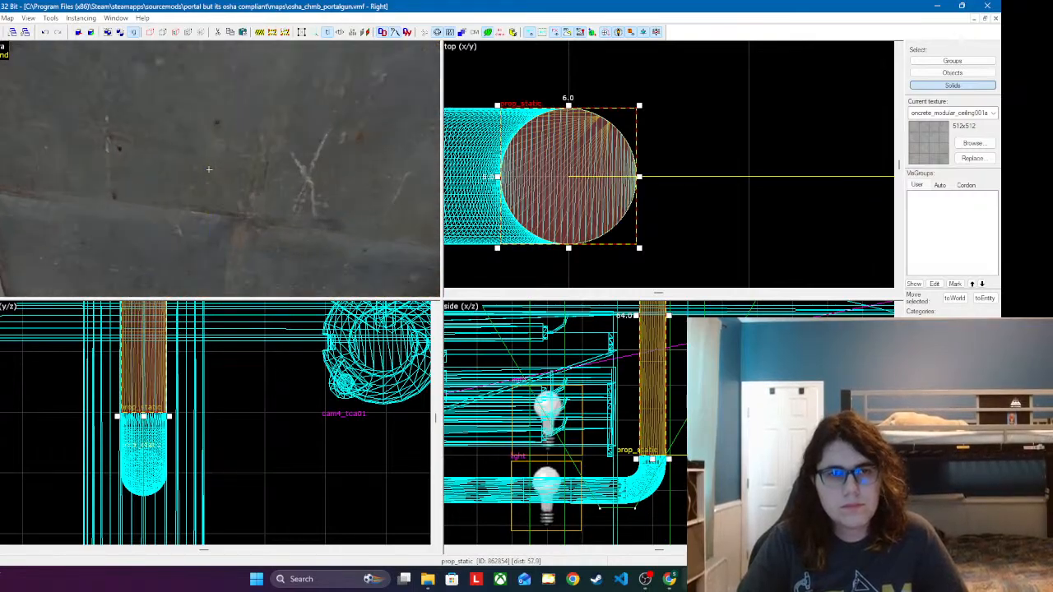
{"action": "key", "text": "s"}
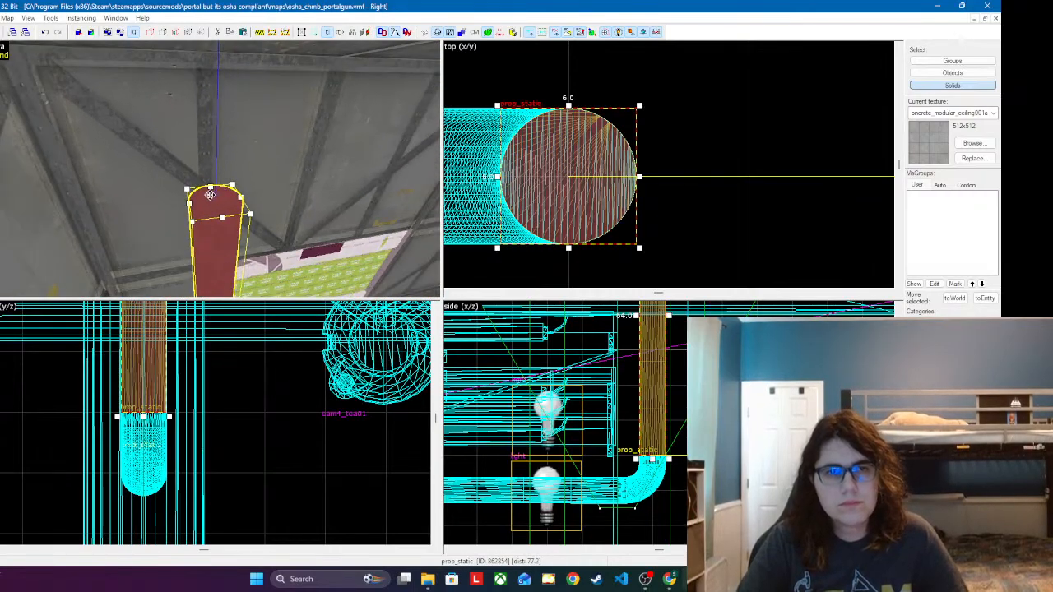
{"action": "key", "text": "ctrl+v"}
{"action": "scroll", "coordinate": [699, 514], "scroll_direction": "down", "scroll_amount": 7}
{"action": "scroll", "coordinate": [712, 461], "scroll_direction": "up", "scroll_amount": 12}
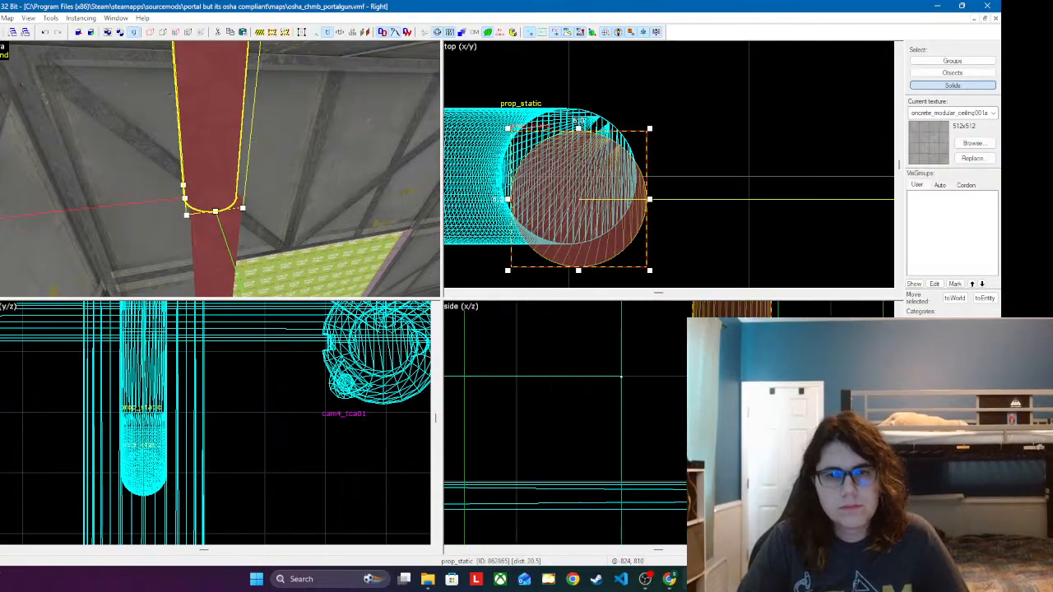
{"action": "left_click_drag", "start_coordinate": [588, 175], "coordinate": [576, 174]}
{"action": "scroll", "coordinate": [673, 199], "scroll_direction": "down", "scroll_amount": 2}
{"action": "scroll", "coordinate": [621, 208], "scroll_direction": "up", "scroll_amount": 2}
{"action": "left_click_drag", "start_coordinate": [599, 215], "coordinate": [598, 193]}
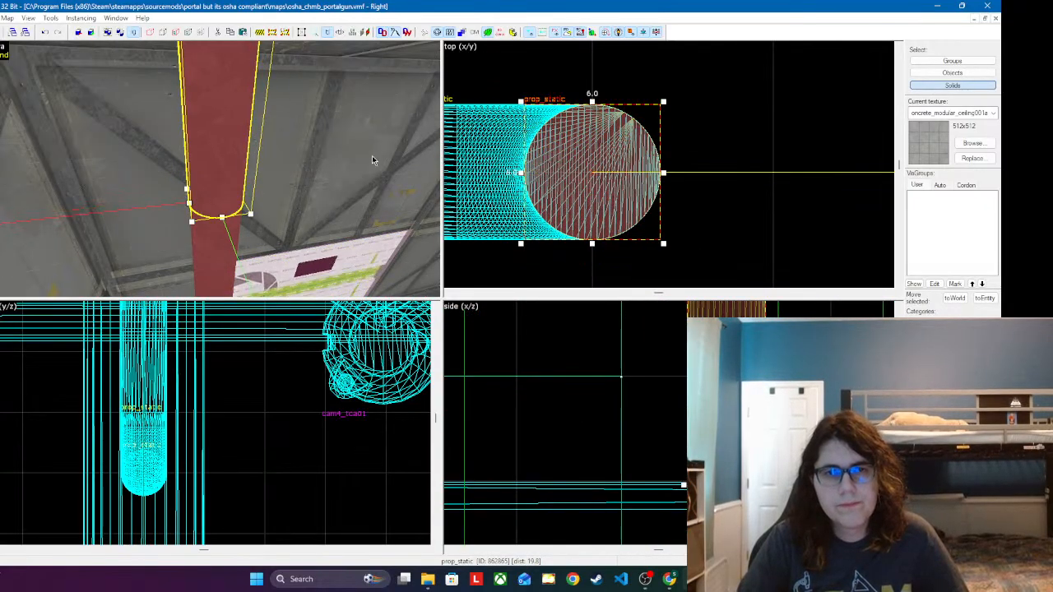
Step: Try to run a full bake in the lighting preview to light the chamber with its new piping
{"action": "key", "text": "z"}
{"action": "key", "text": "s"}
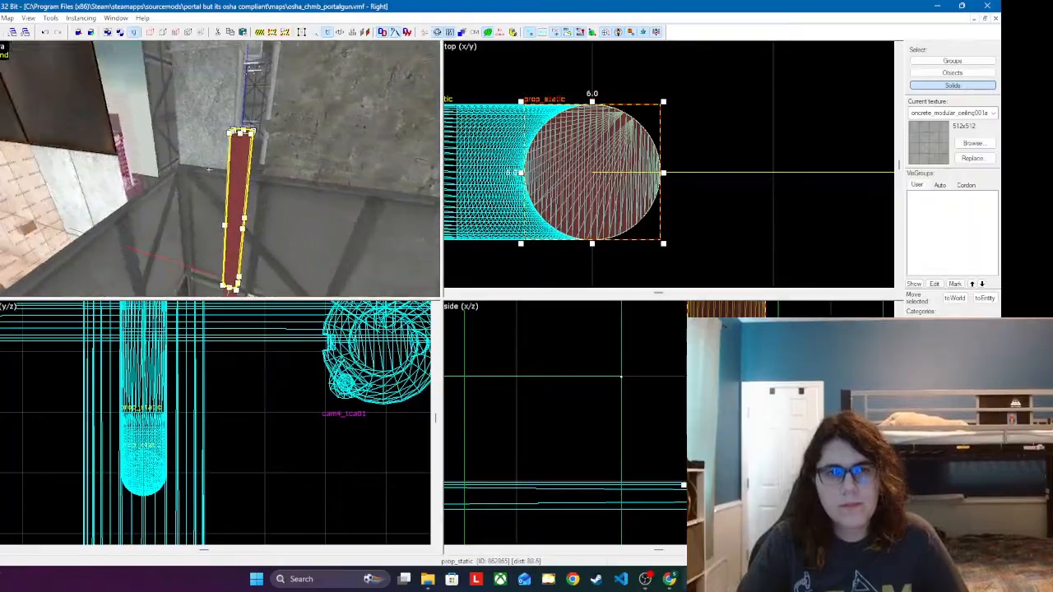
{"action": "key", "text": "w"}
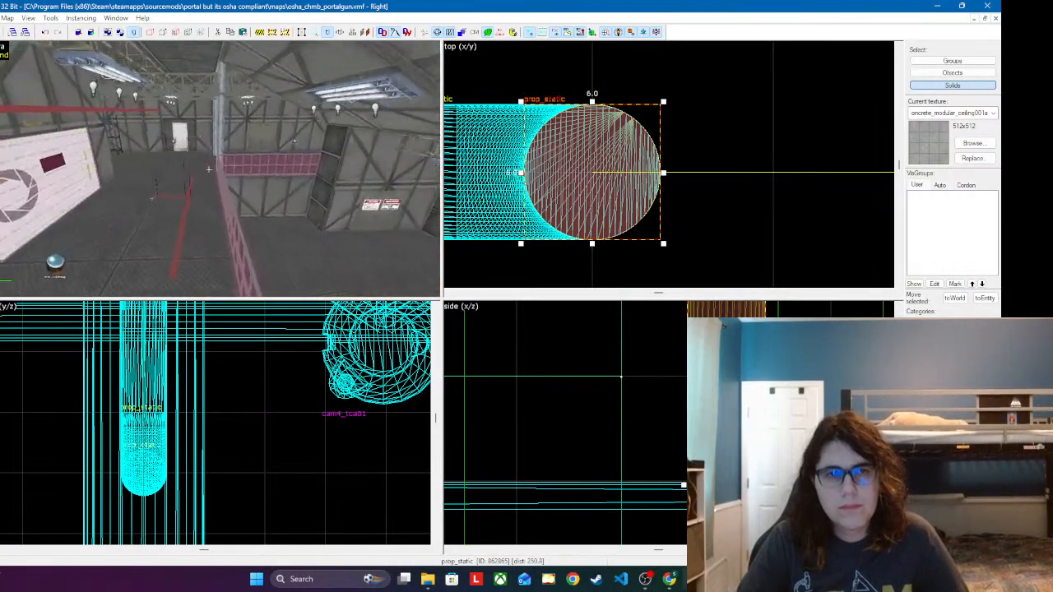
{"action": "key", "text": "w"}
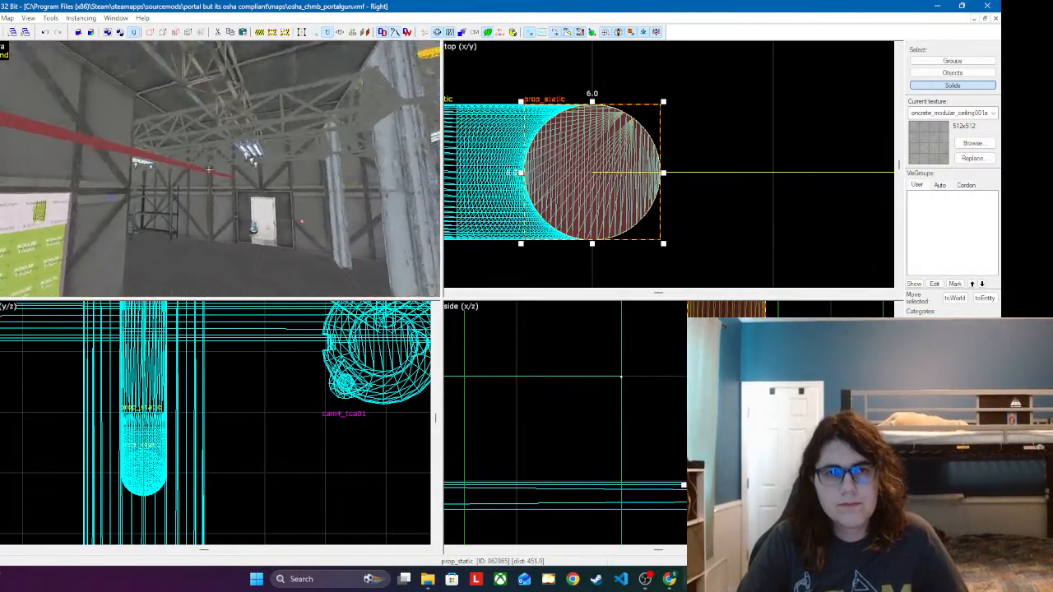
{"action": "key", "text": "w"}
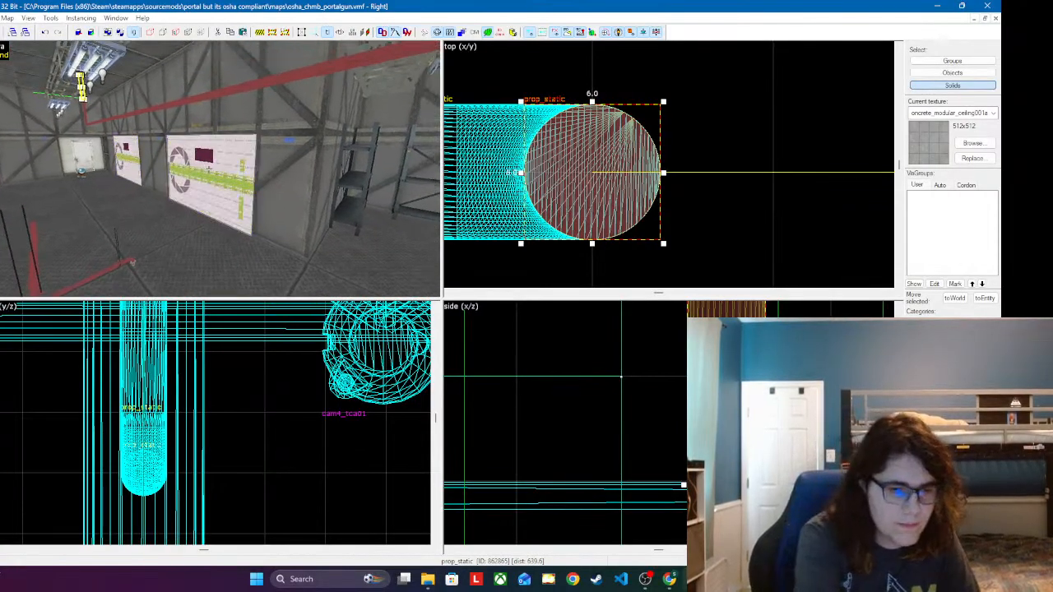
{"action": "key", "text": "w"}
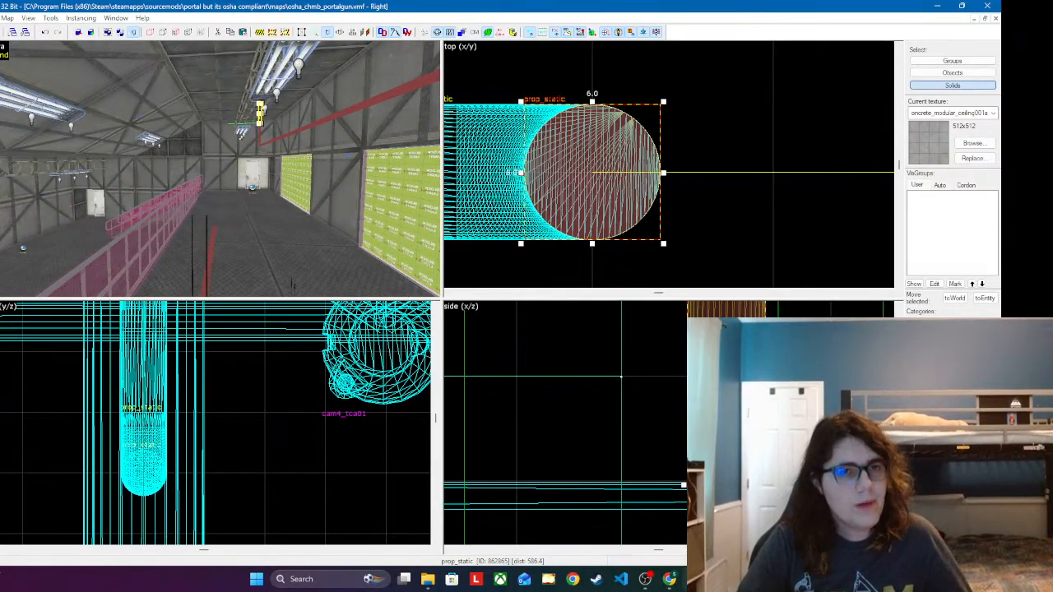
{"action": "key", "text": "l"}
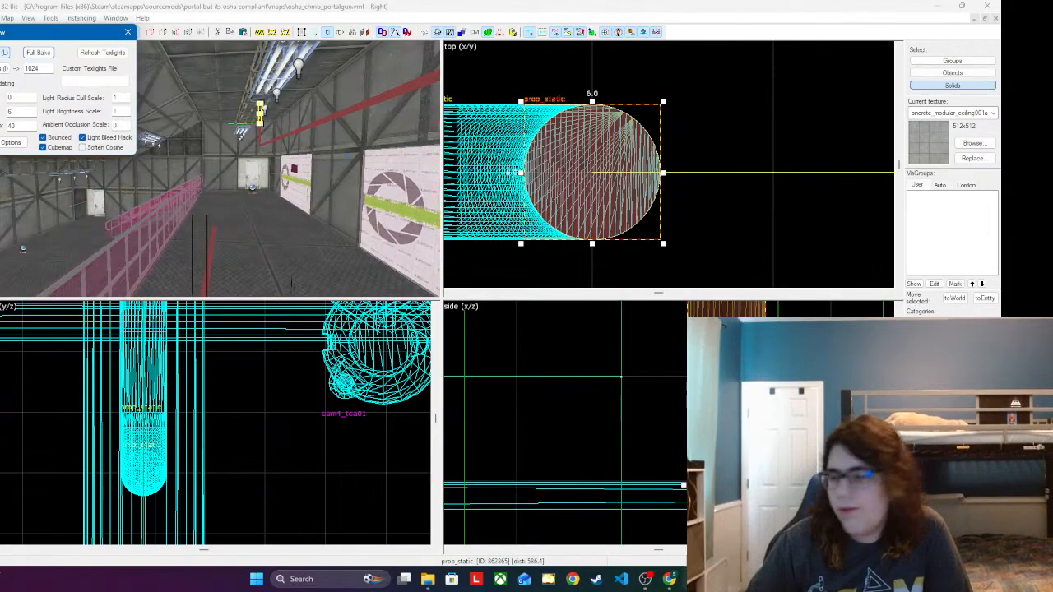
{"action": "left_click", "coordinate": [37, 52]}
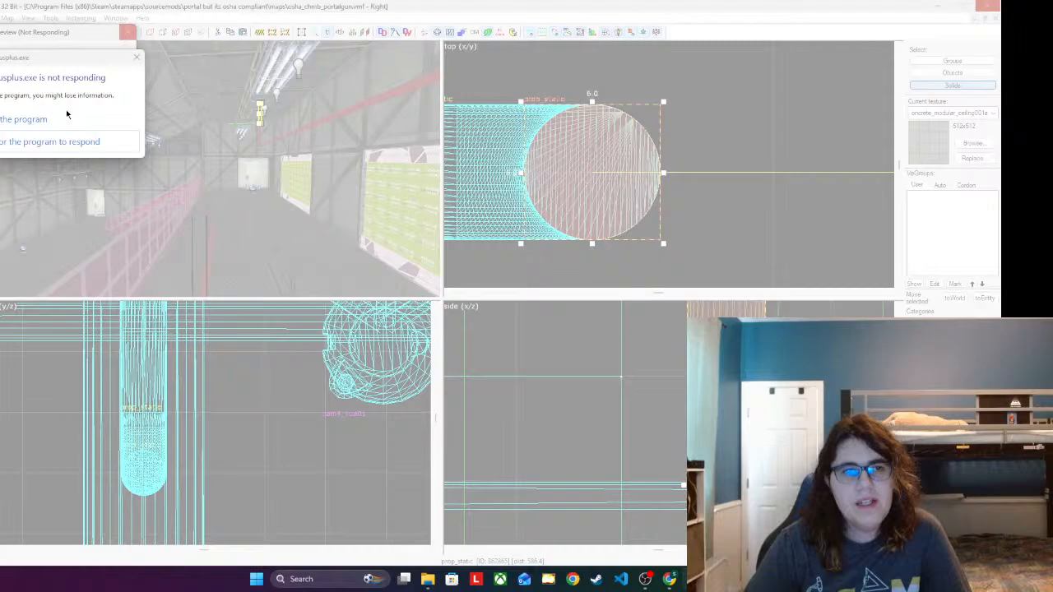
{"action": "left_click", "coordinate": [67, 114]}
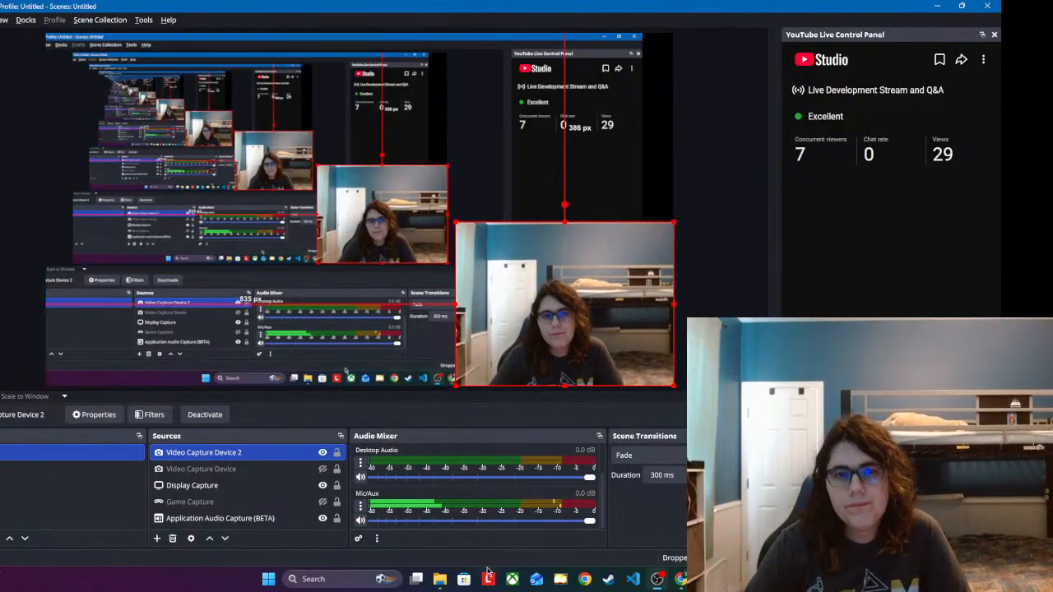
Step: Relaunch Hammer++ from its shortcut in the mod folder and reload the last saved osha_chmb_portalgun.vmf
{"action": "left_click", "coordinate": [440, 586]}
{"action": "double_click", "coordinate": [176, 433]}
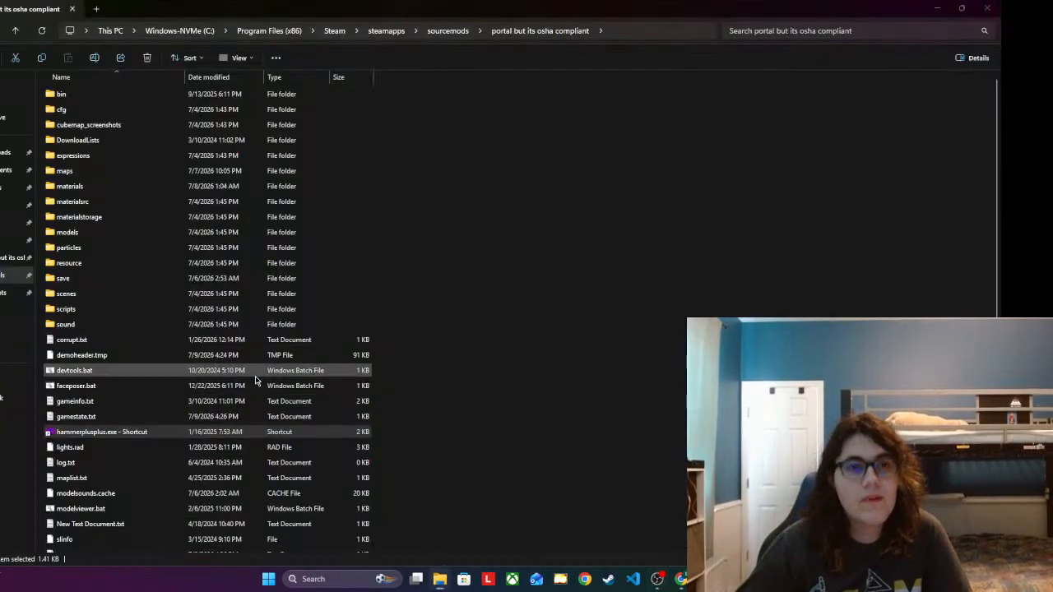
{"action": "key", "text": "Return"}
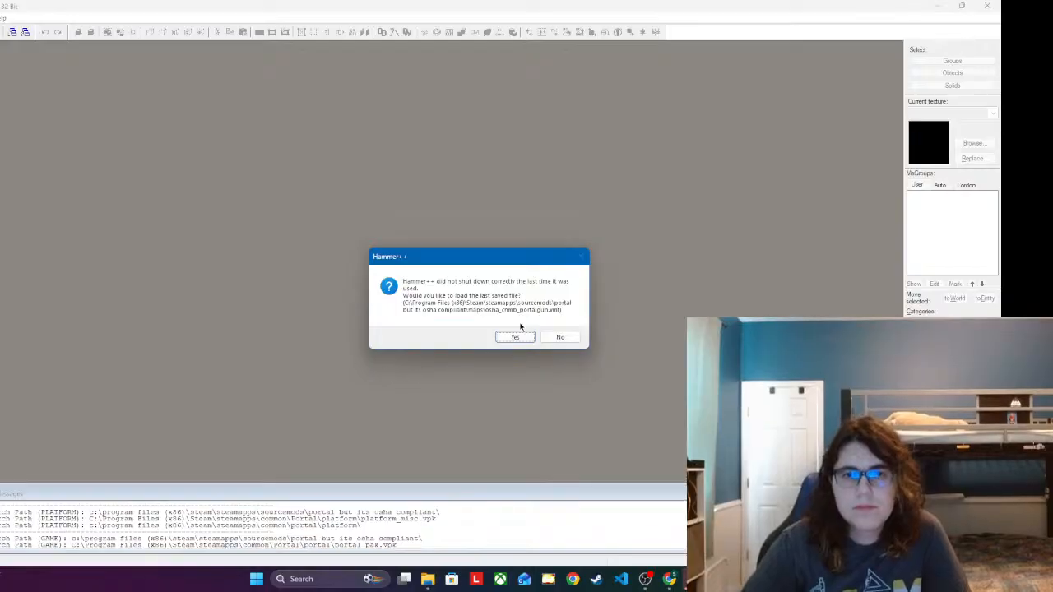
{"action": "left_click", "coordinate": [522, 336]}
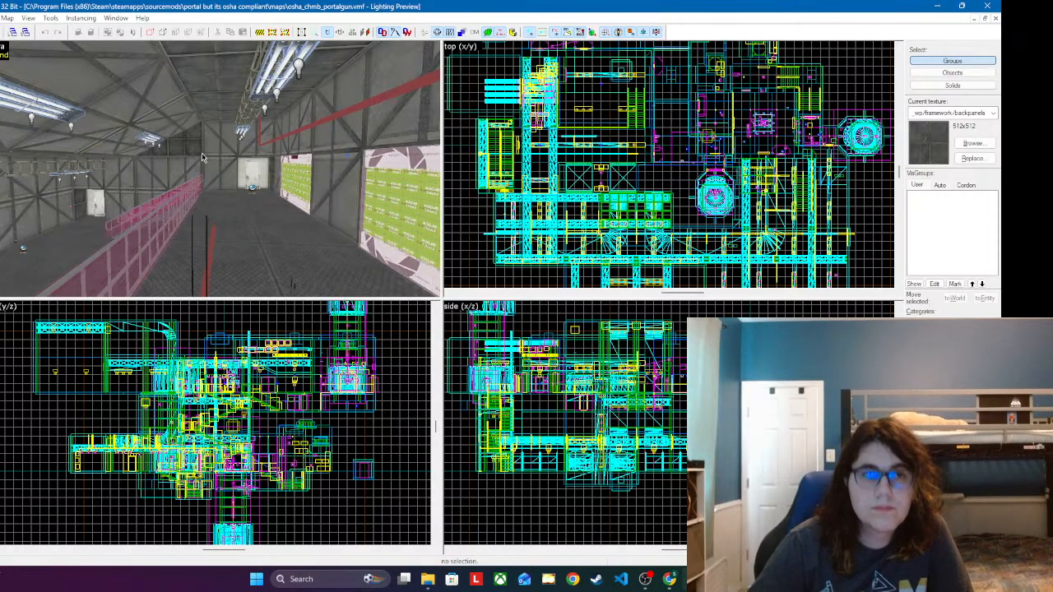
Step: Compile and run the map with the "LDR + HDR Full Compile -final (slow!)" configuration
{"action": "left_click", "coordinate": [0, 18]}
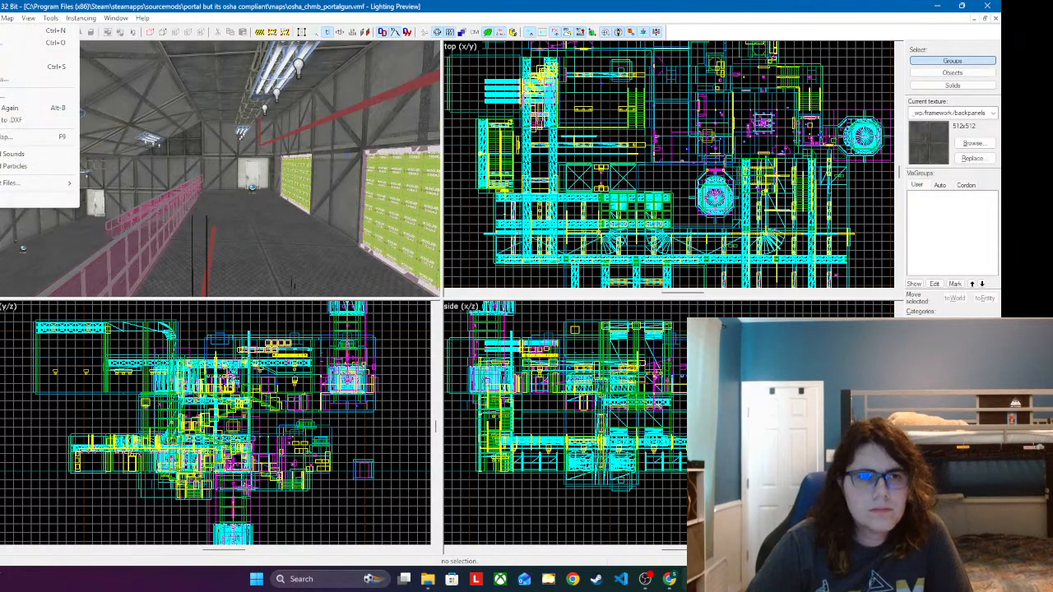
{"action": "left_click", "coordinate": [18, 139]}
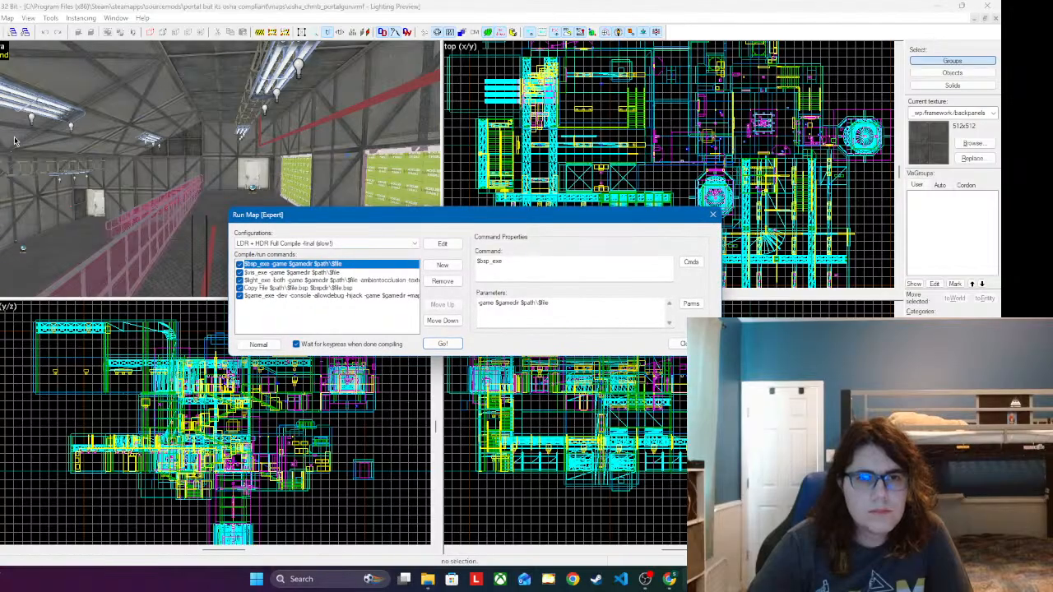
{"action": "left_click", "coordinate": [369, 244]}
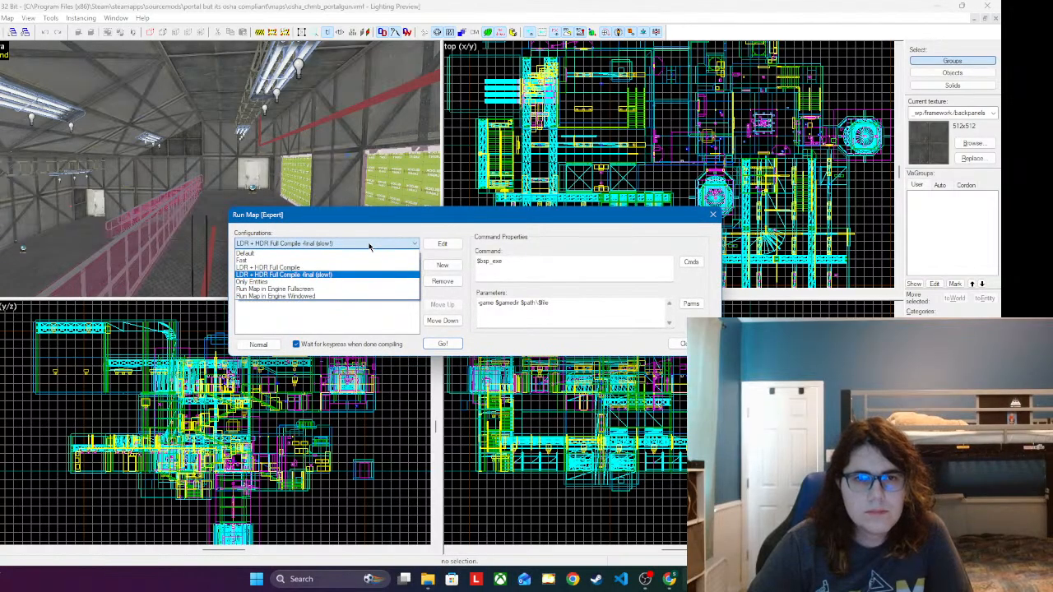
{"action": "left_click", "coordinate": [370, 246]}
{"action": "left_click", "coordinate": [440, 344]}
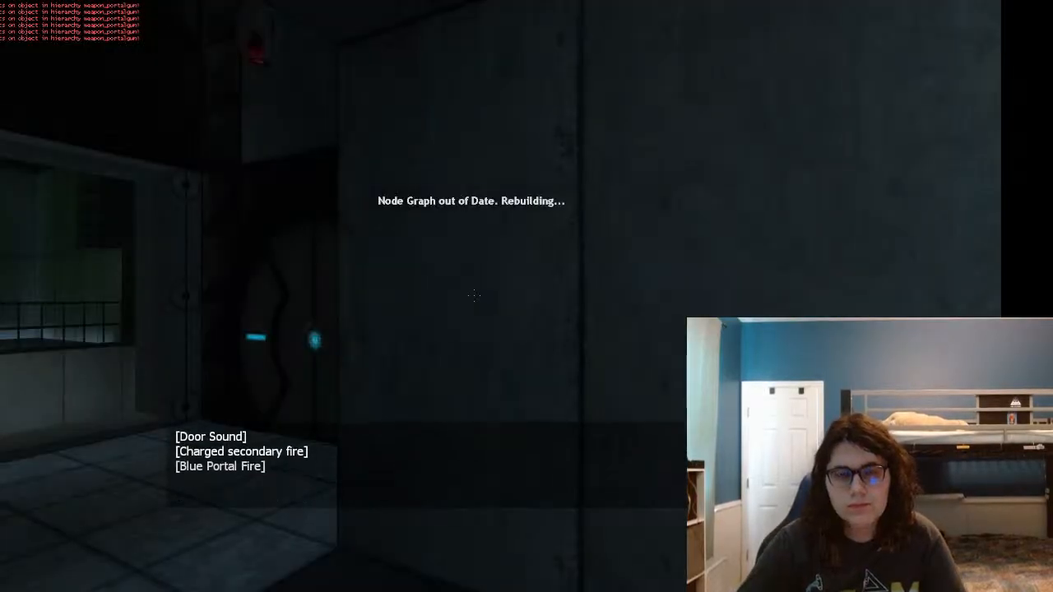
Step: Walk through the compiled map in the game, go through the door, and examine the red sprinkler piping and ceiling lights
{"action": "key", "text": "s"}
{"action": "key", "text": "w"}
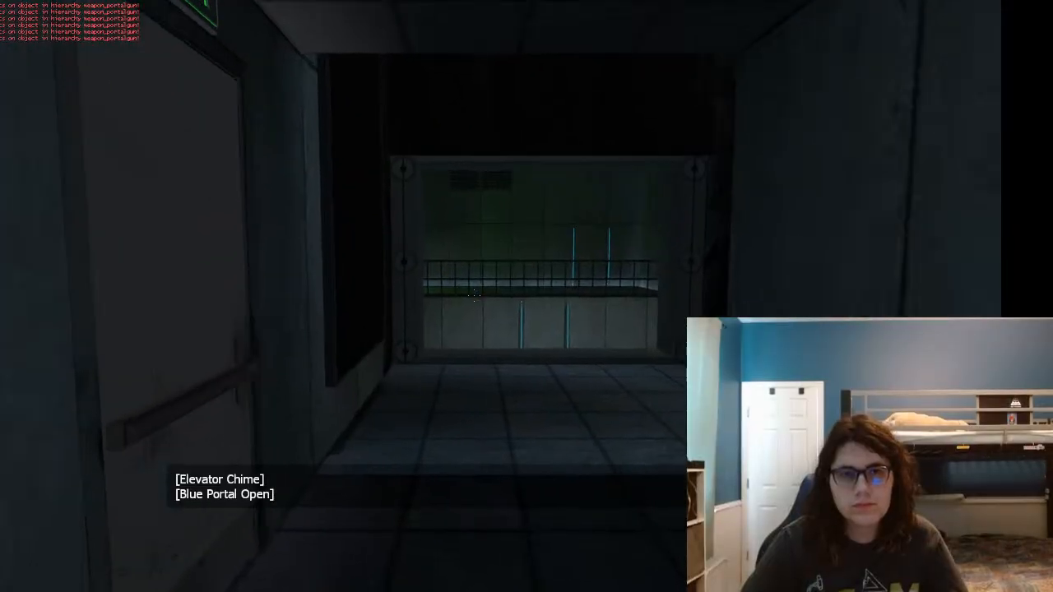
{"action": "key", "text": "w"}
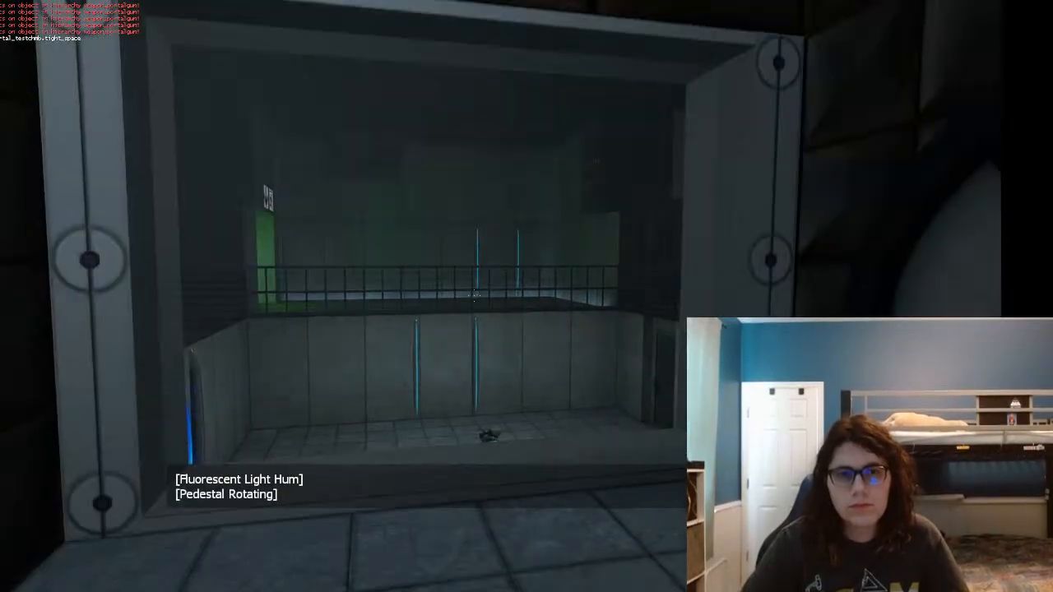
{"action": "key", "text": "s"}
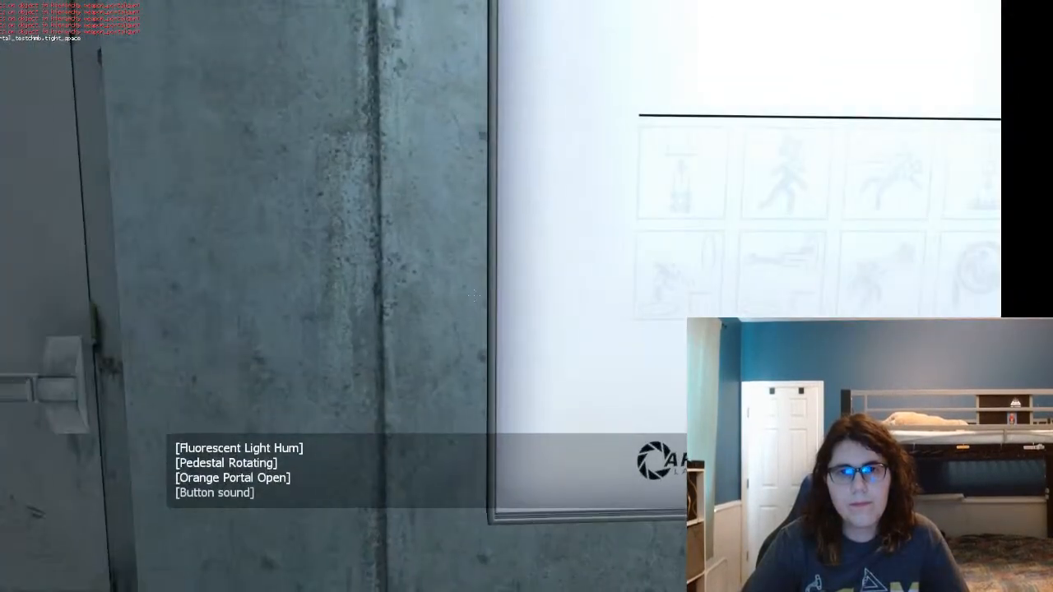
{"action": "key", "text": "w"}
{"action": "key", "text": "e"}
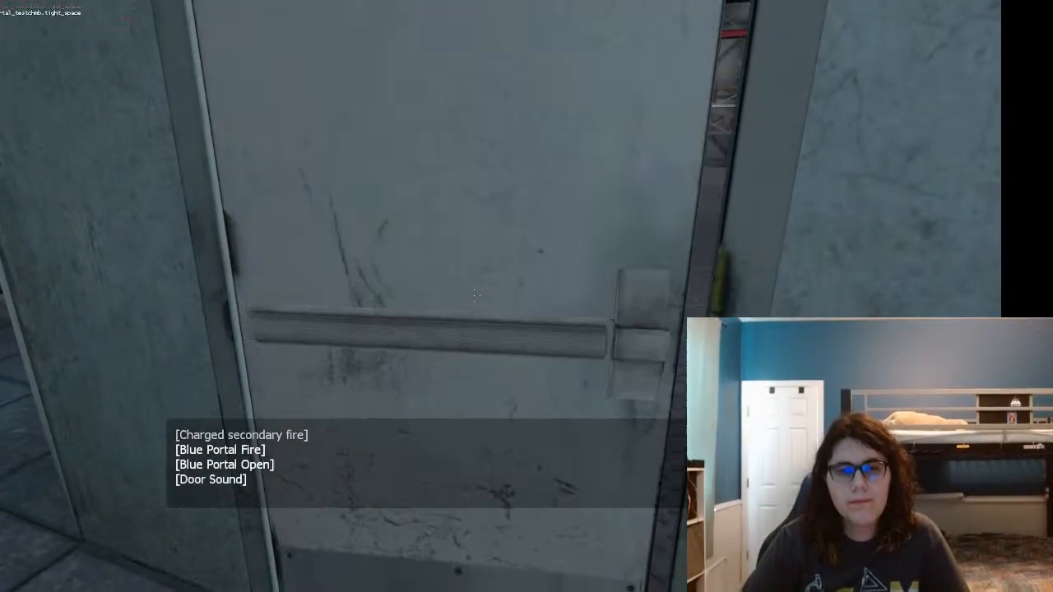
{"action": "key", "text": "w"}
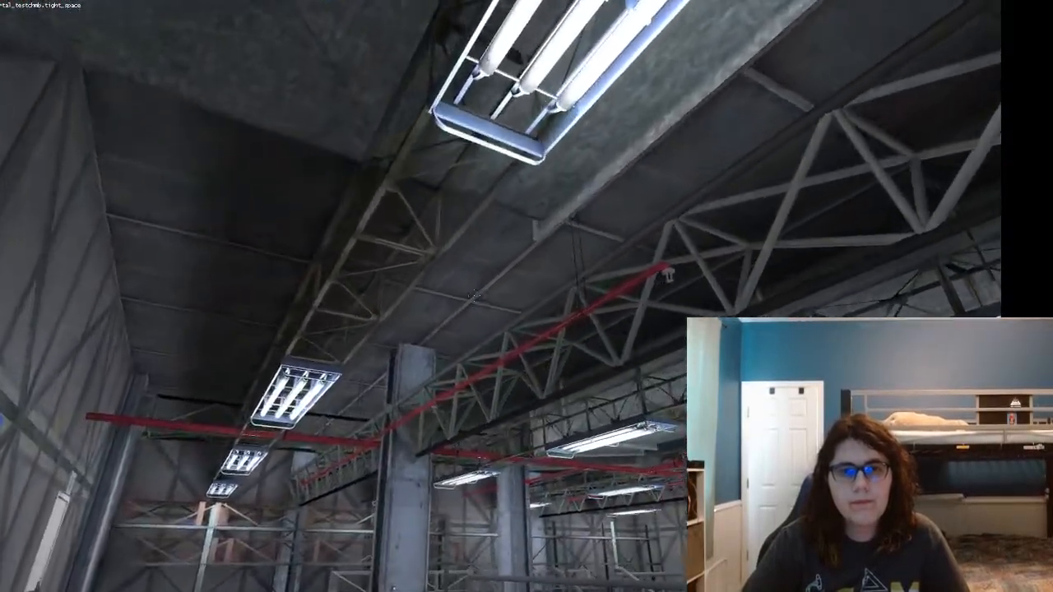
{"action": "key", "text": "w"}
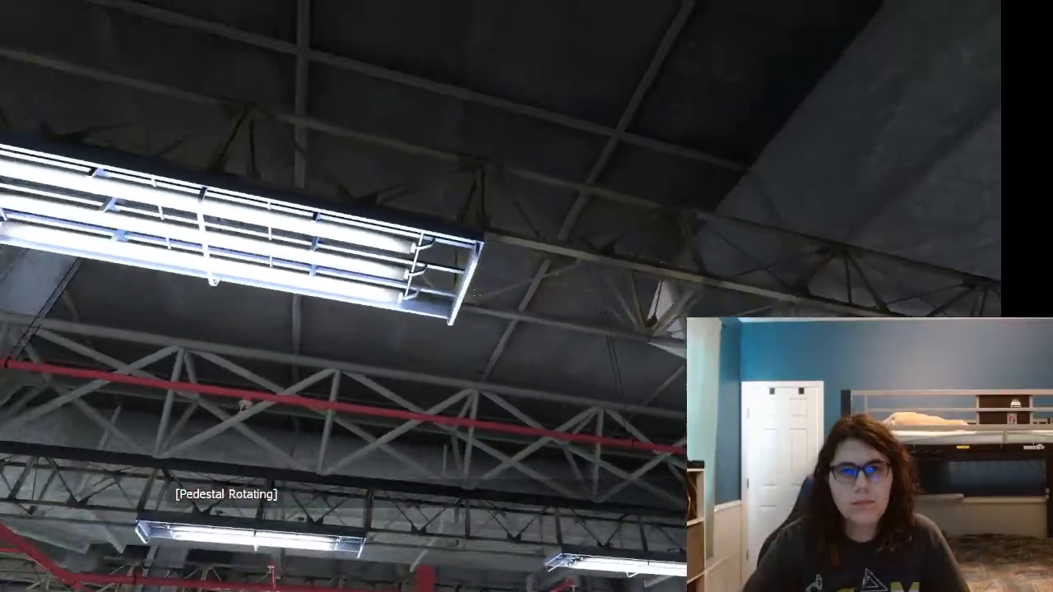
{"action": "key", "text": "w"}
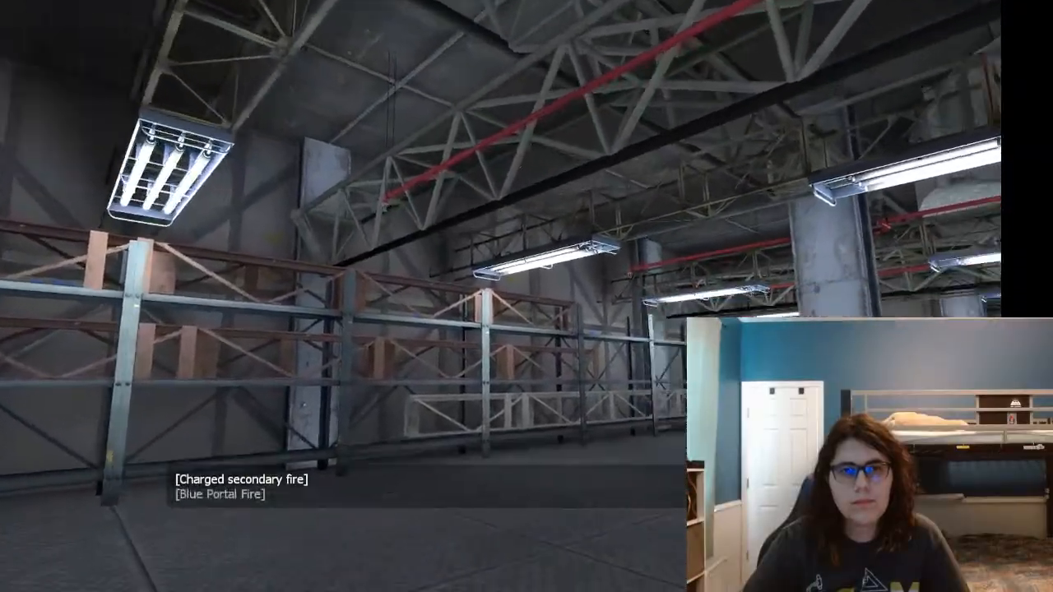
{"action": "key", "text": "w"}
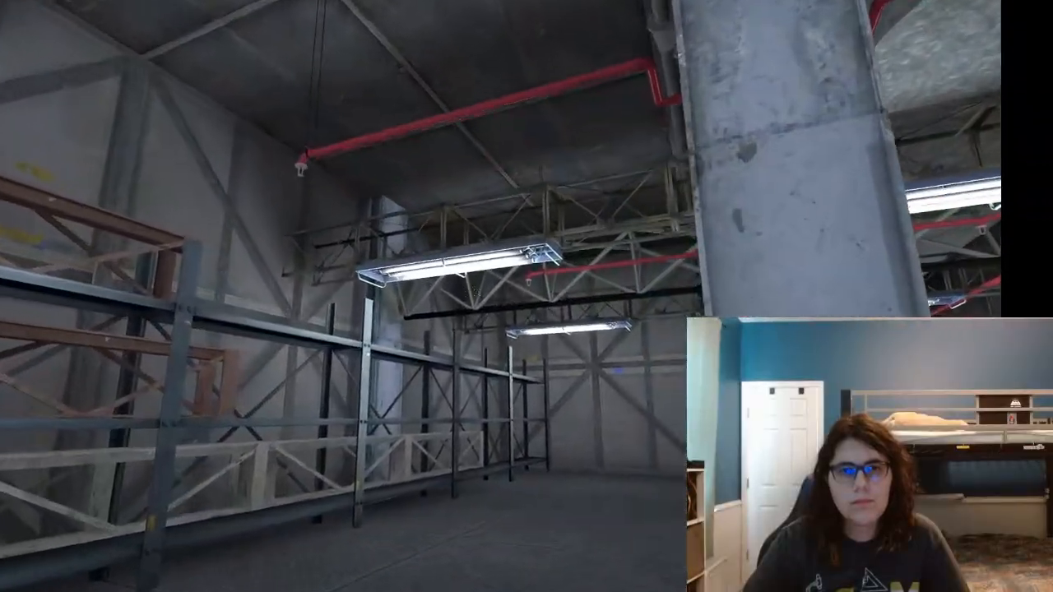
{"action": "key", "text": "w"}
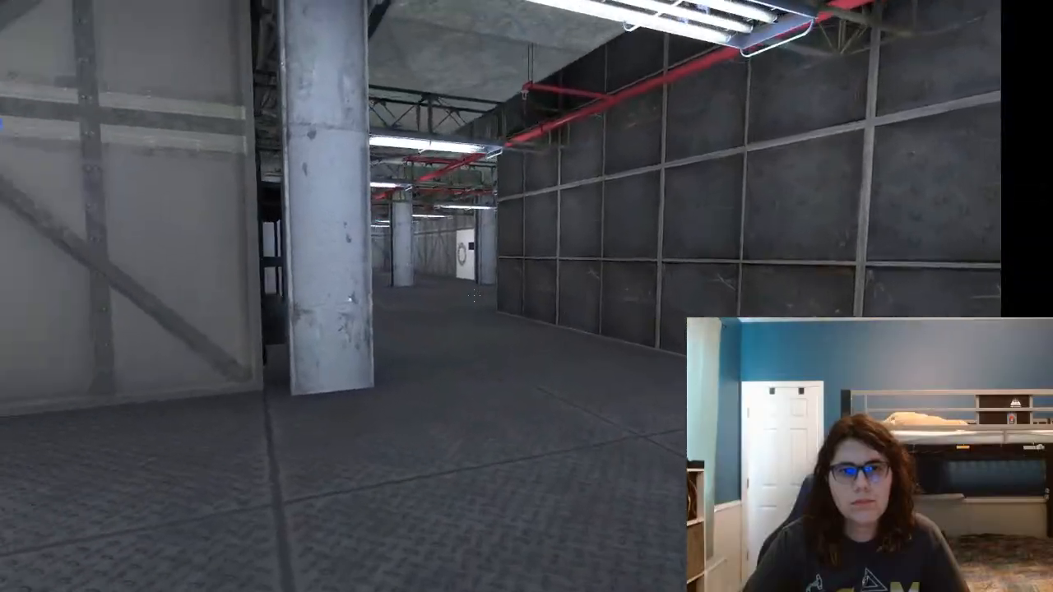
{"action": "key", "text": "w"}
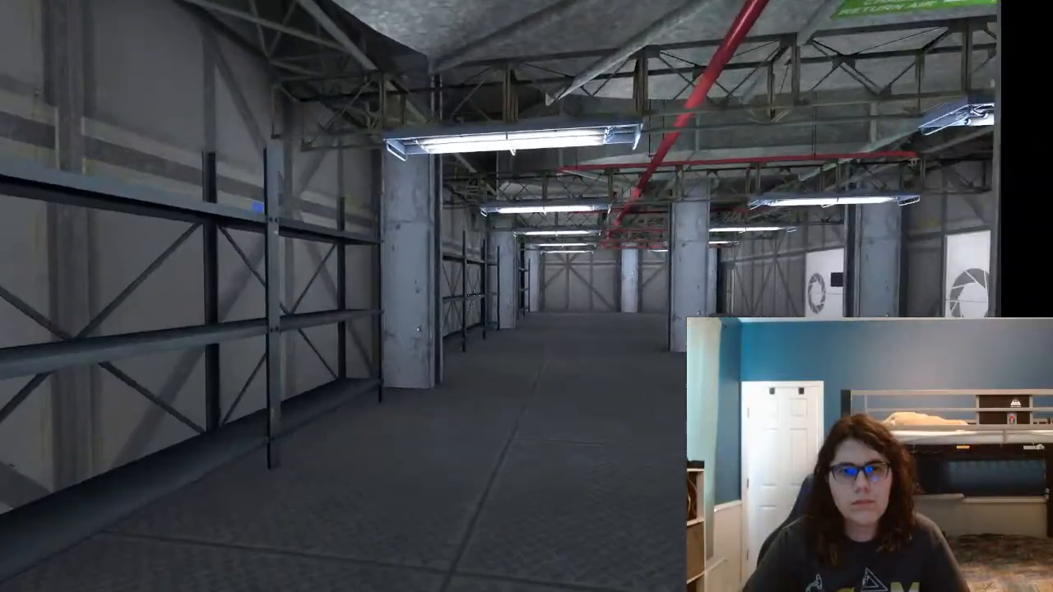
{"action": "key", "text": "w"}
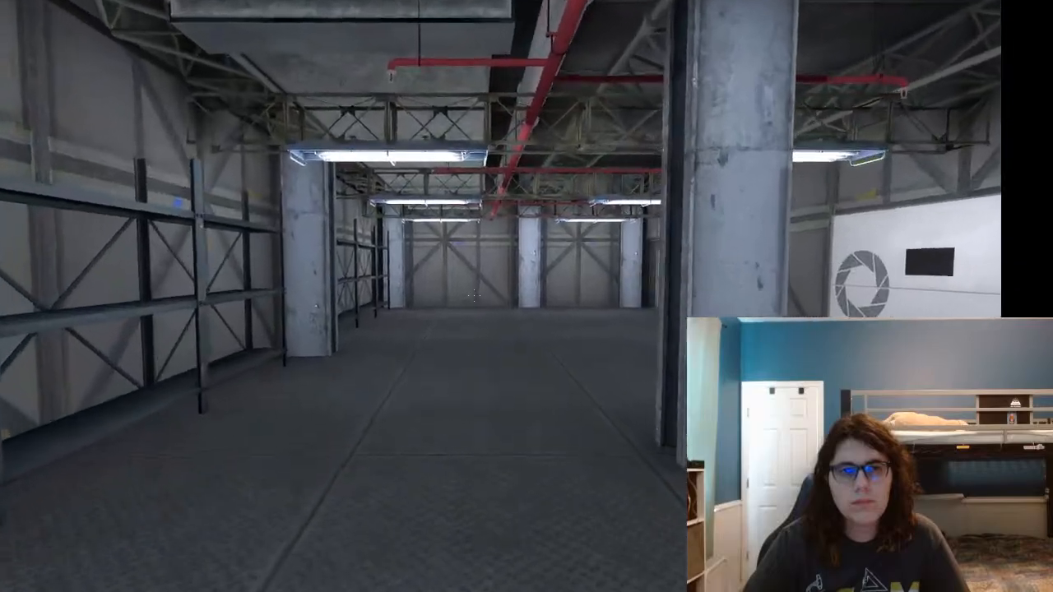
{"action": "key", "text": "w"}
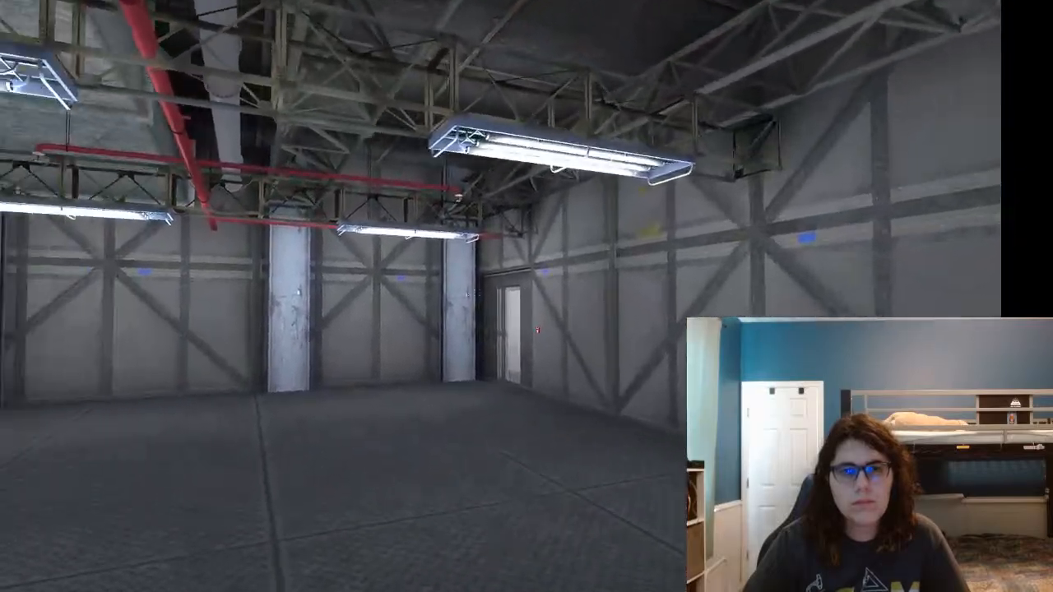
{"action": "key", "text": "w"}
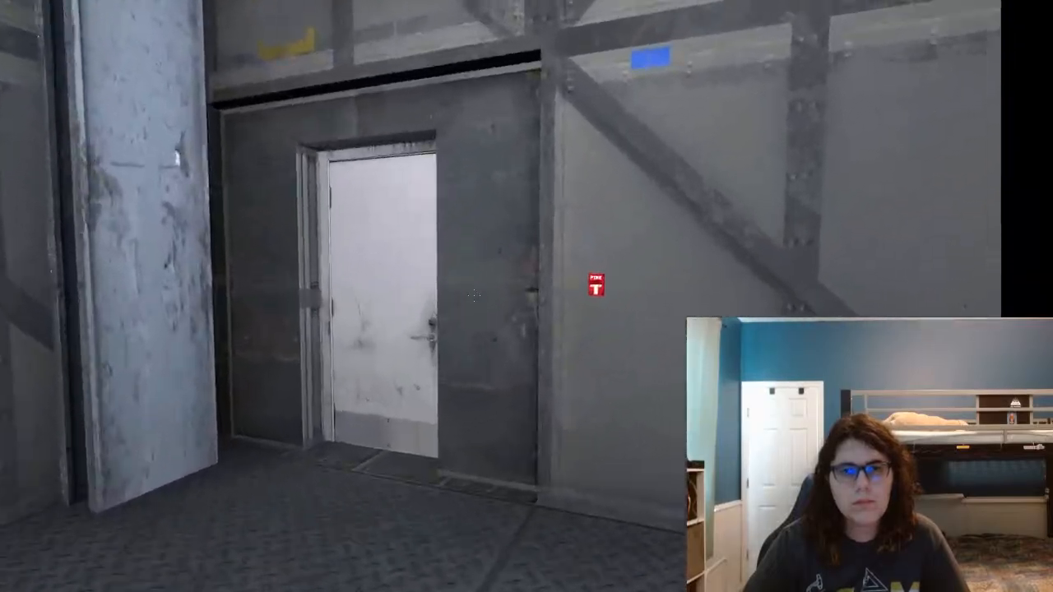
{"action": "key", "text": "w"}
{"action": "key", "text": "e"}
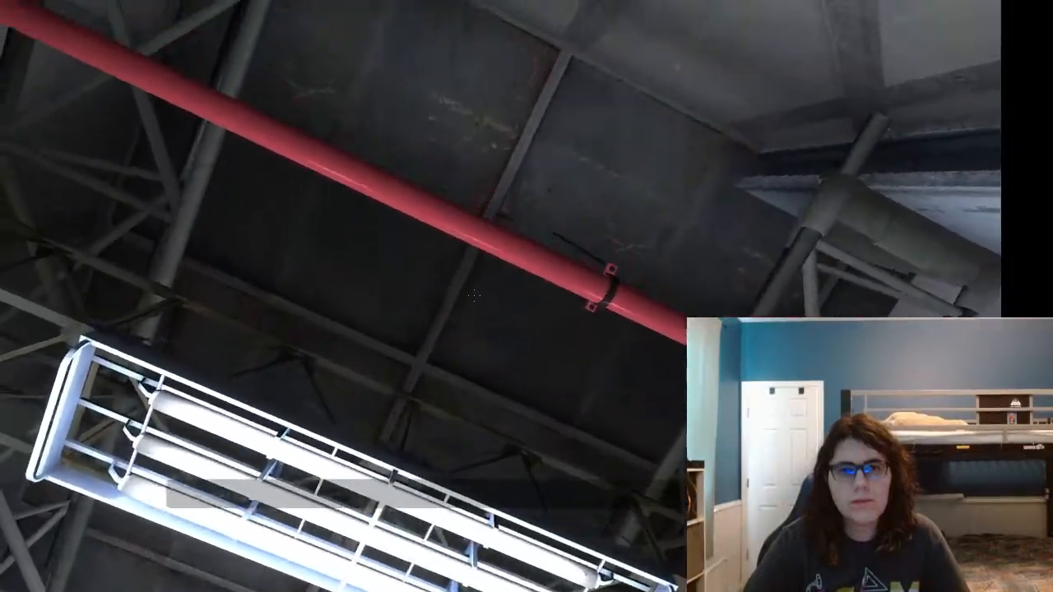
{"action": "key", "text": "s"}
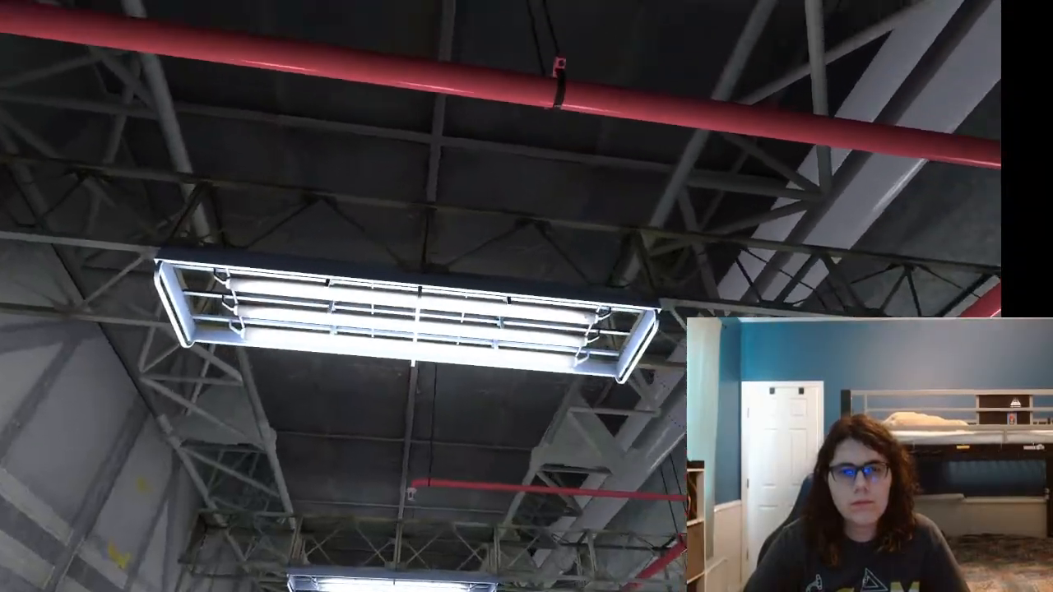
{"action": "key", "text": "w"}
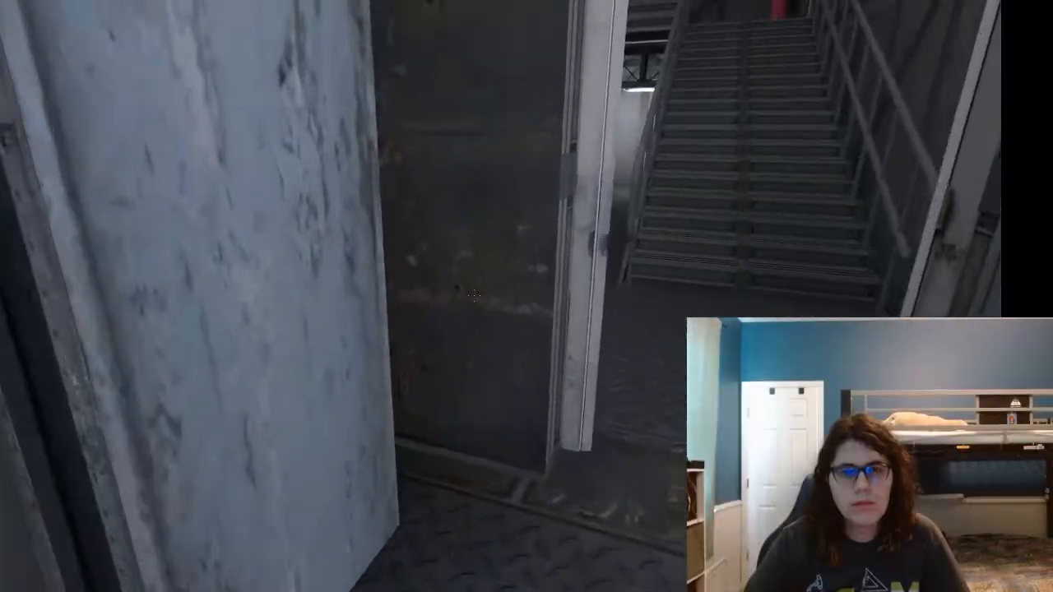
{"action": "key", "text": "w"}
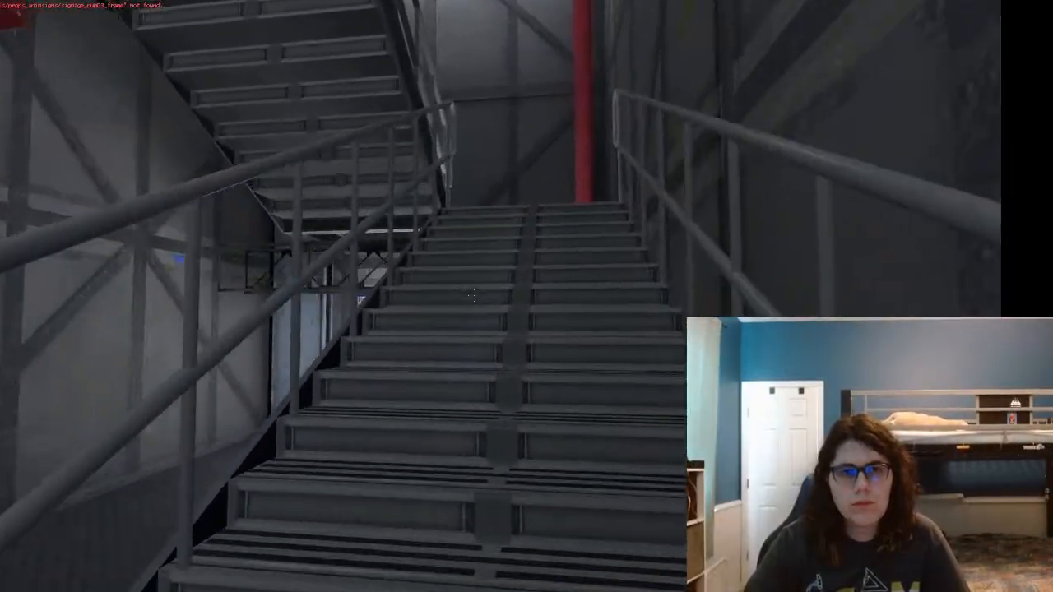
{"action": "key", "text": "w"}
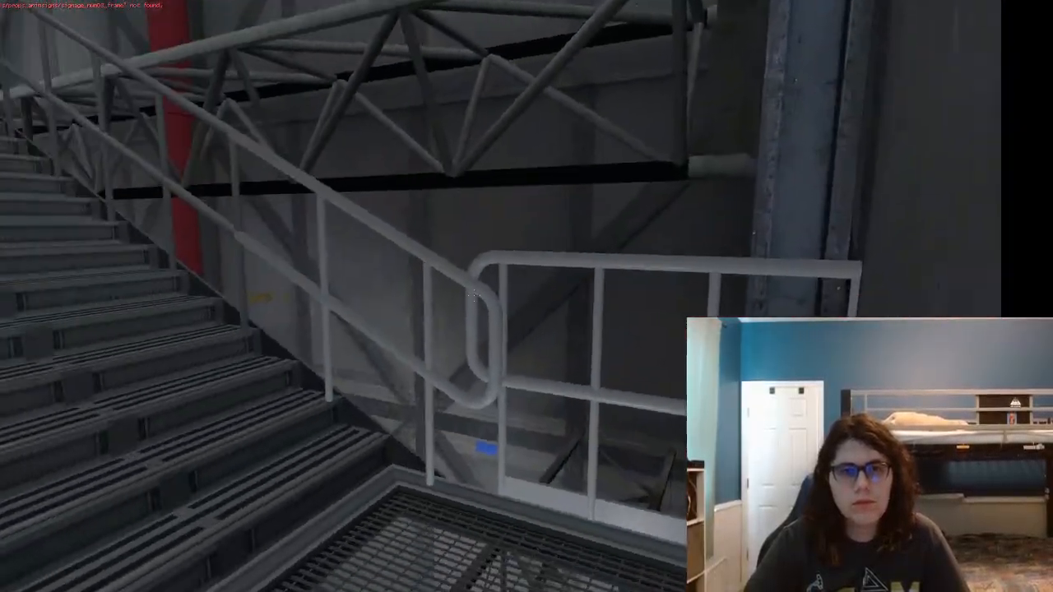
{"action": "key", "text": "w"}
{"action": "key", "text": "w"}
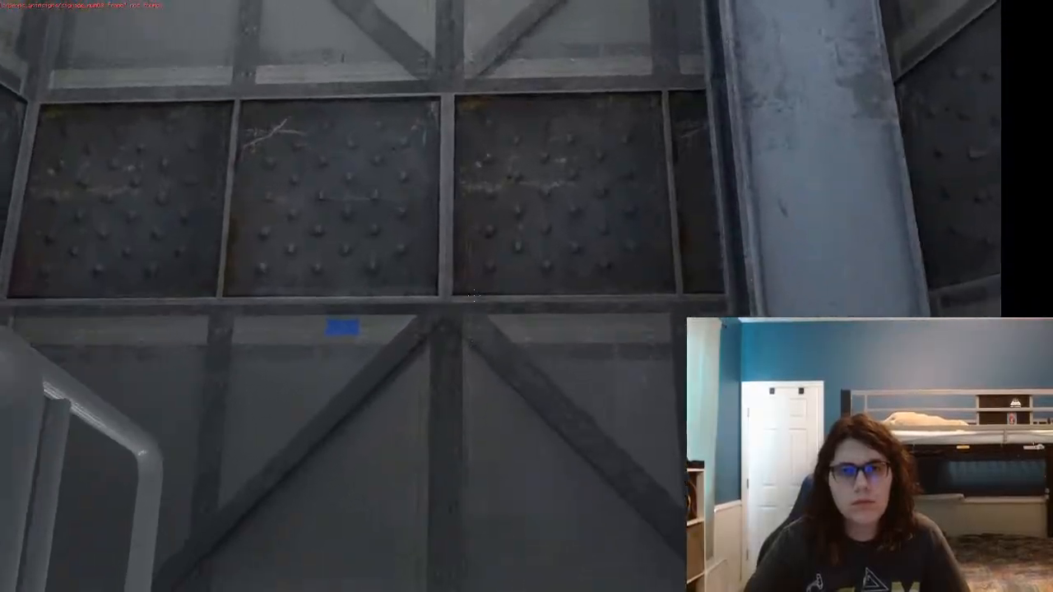
{"action": "key", "text": "w"}
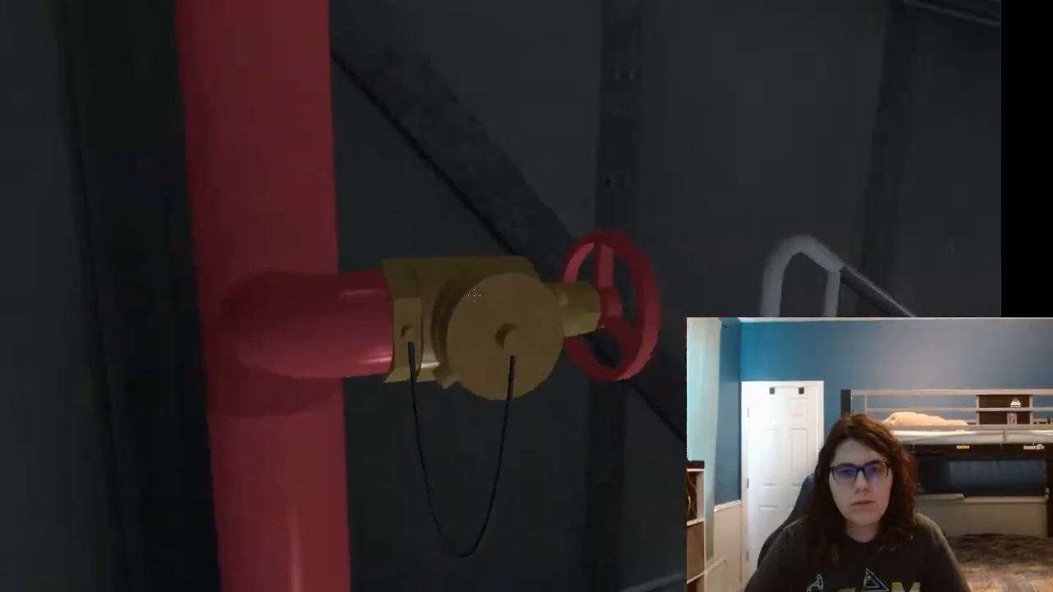
{"action": "key", "text": "s"}
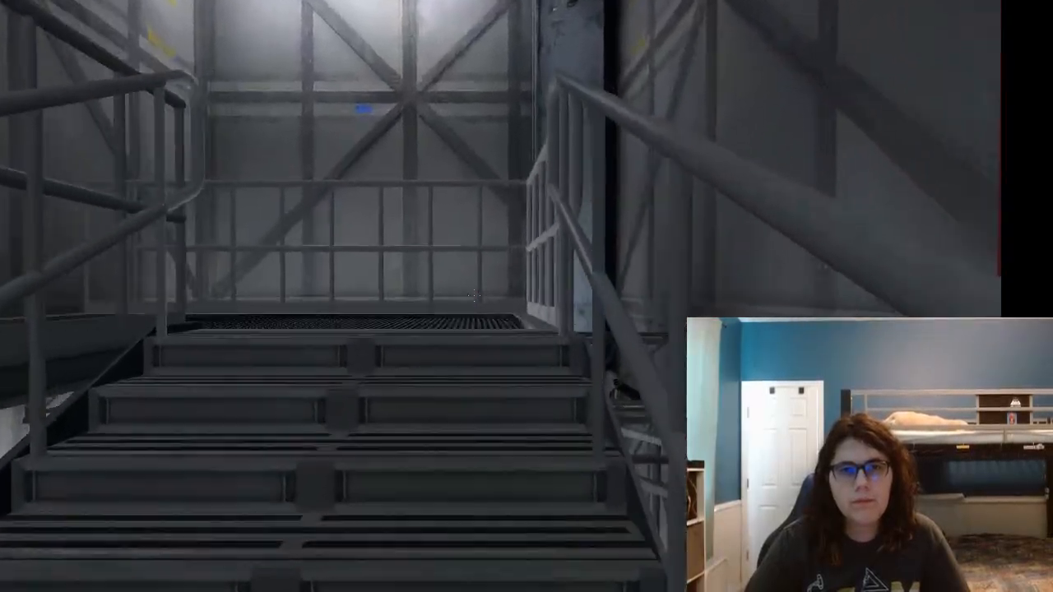
{"action": "key", "text": "w"}
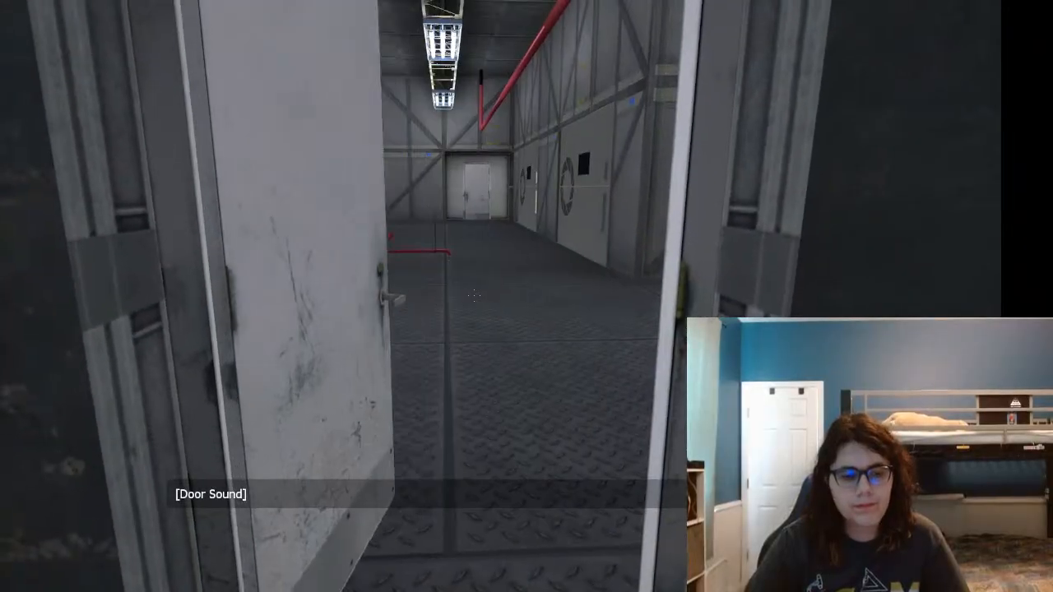
{"action": "key", "text": "w"}
{"action": "key", "text": "w"}
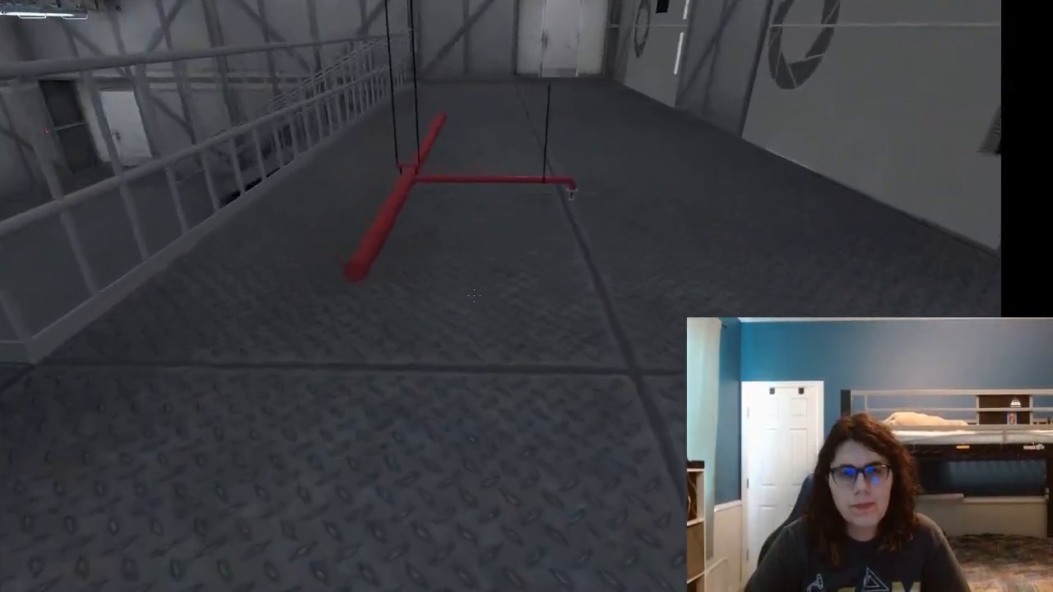
{"action": "key", "text": "w"}
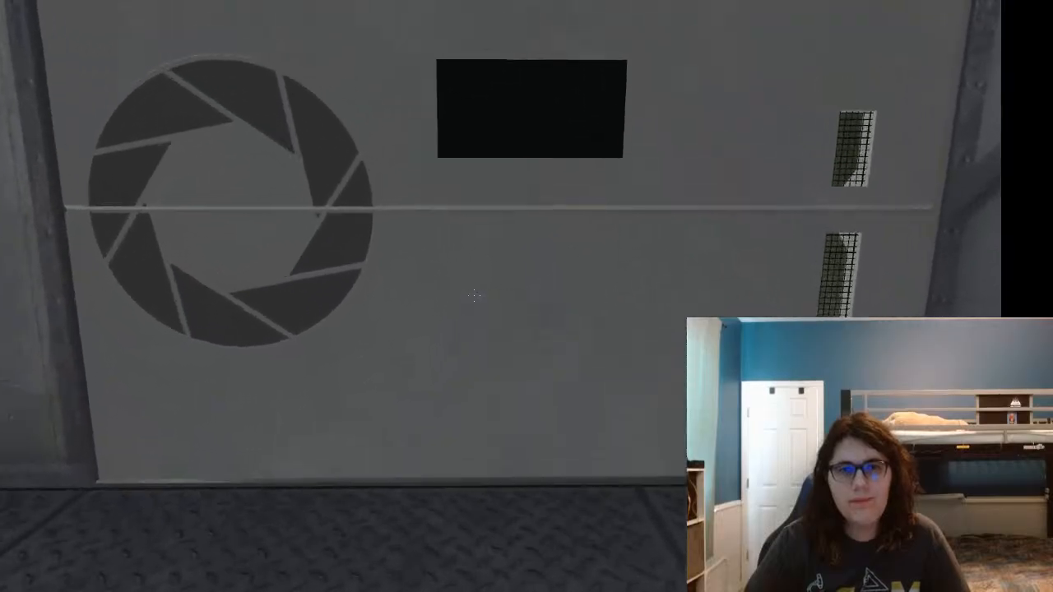
{"action": "key", "text": "w"}
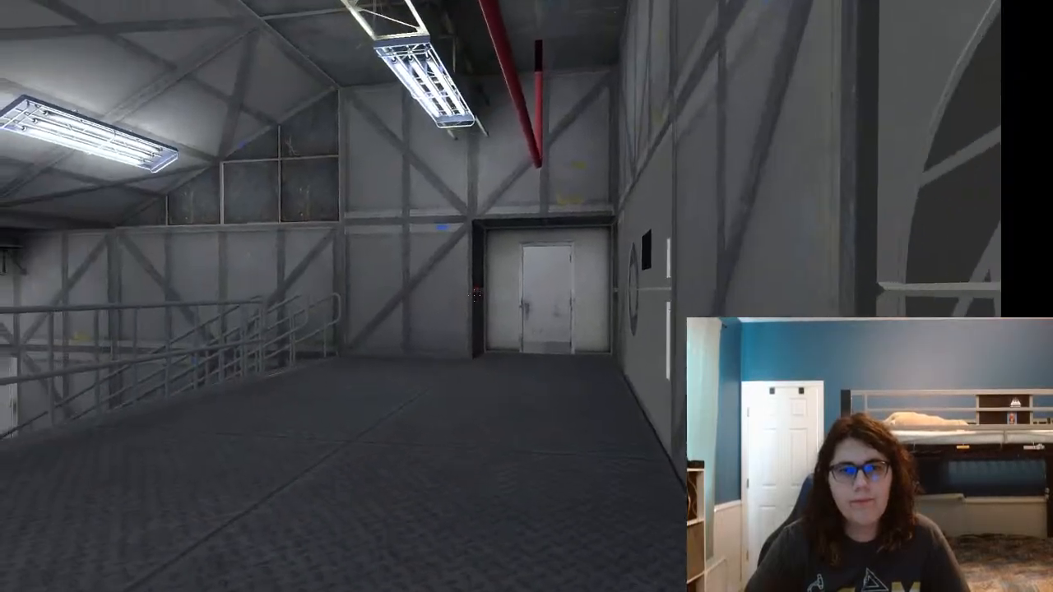
{"action": "key", "text": "w"}
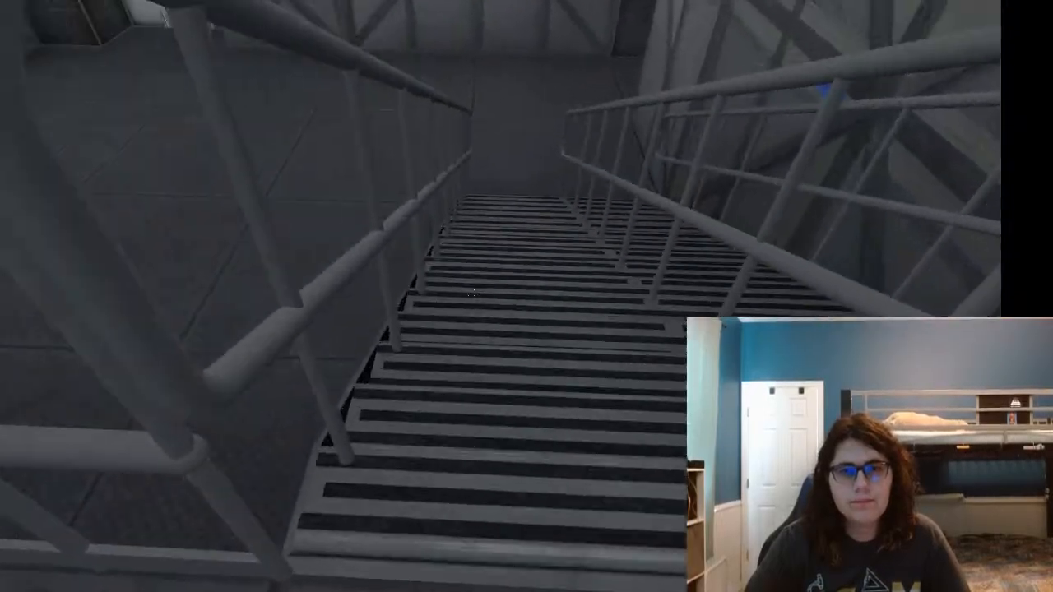
{"action": "key", "text": "w"}
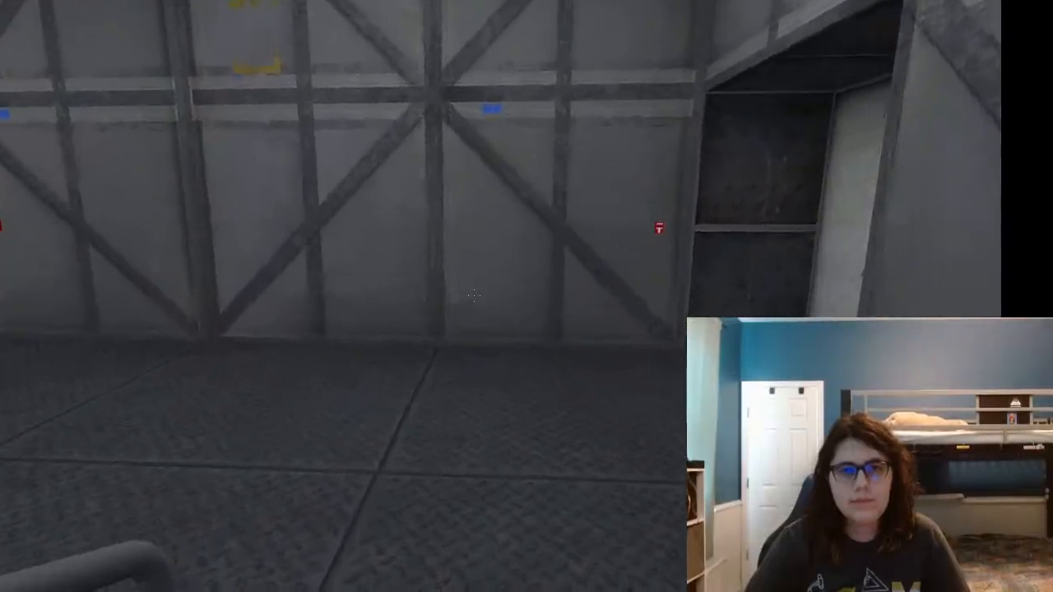
{"action": "key", "text": "w"}
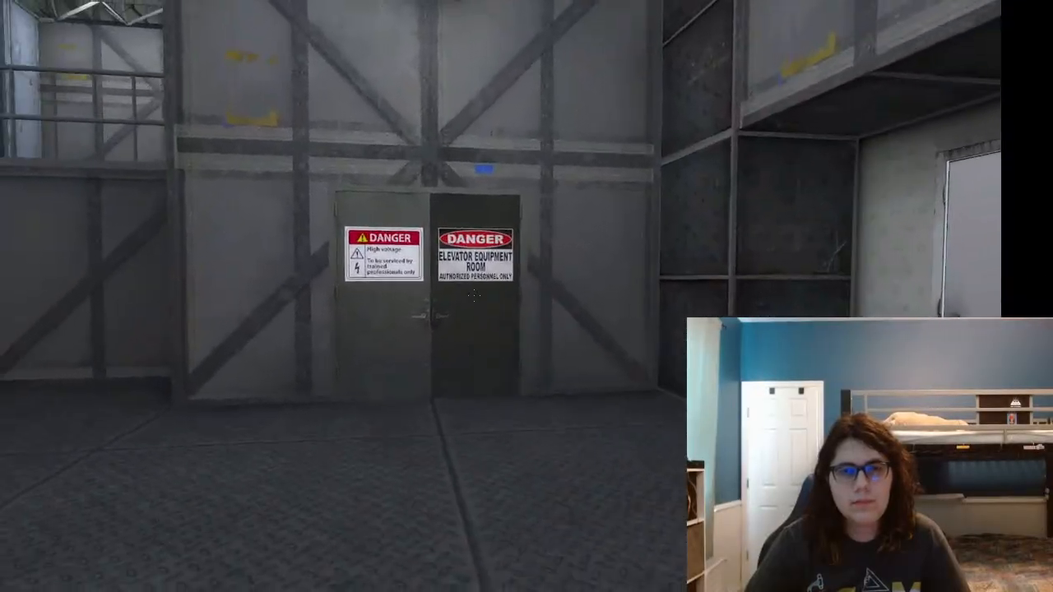
{"action": "key", "text": "w"}
{"action": "key", "text": "e"}
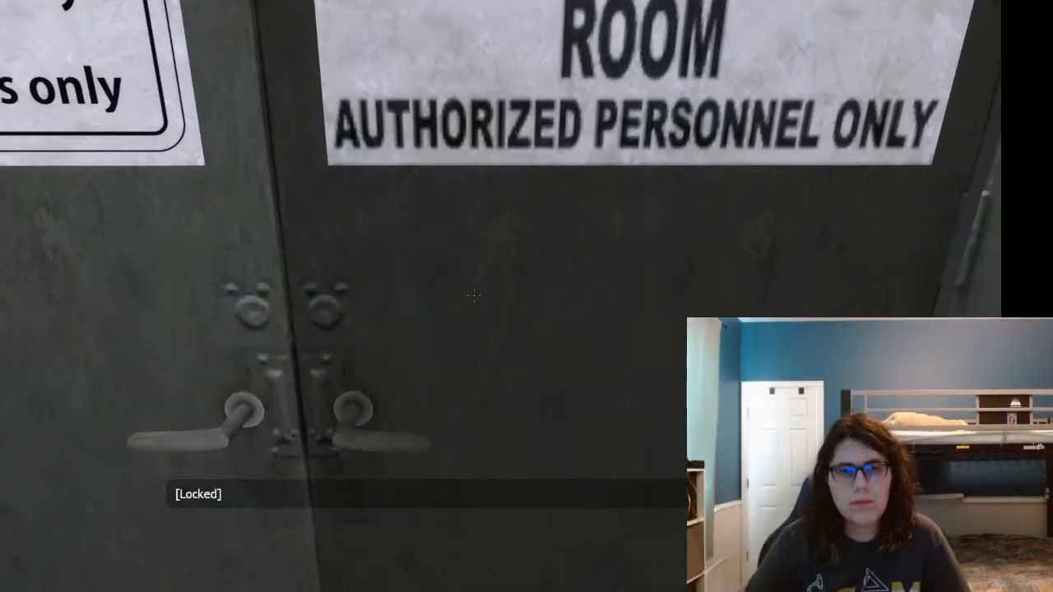
{"action": "key", "text": "w"}
{"action": "key", "text": "e"}
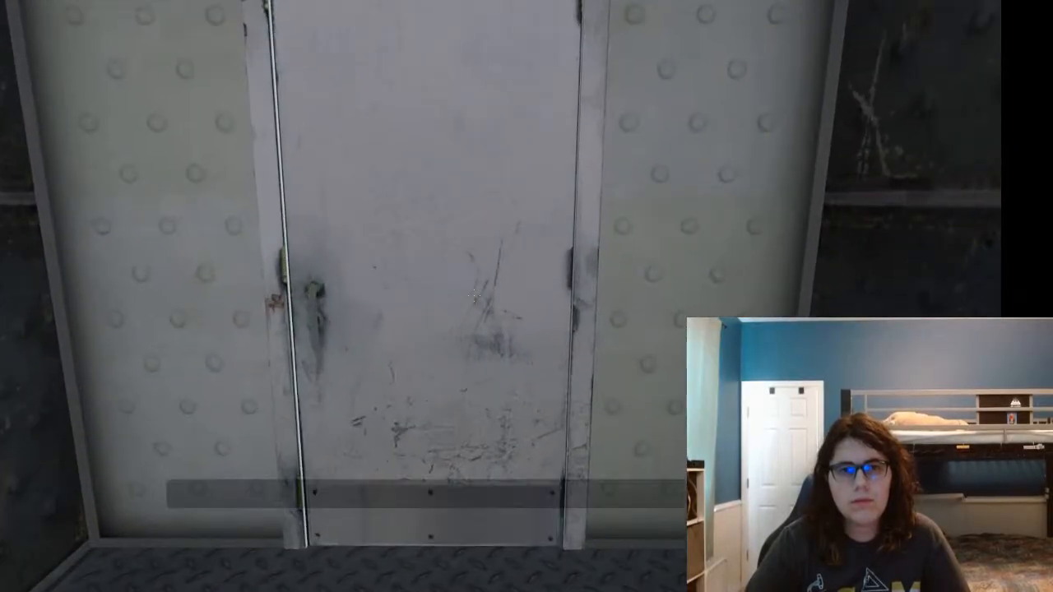
{"action": "key", "text": "e"}
{"action": "key", "text": "w"}
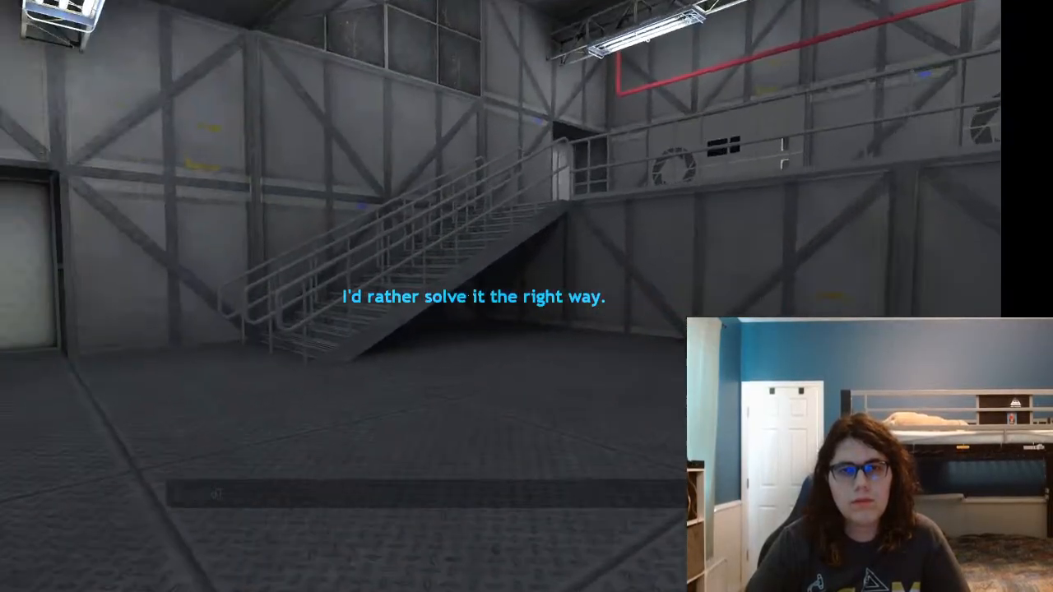
{"action": "key", "text": "w"}
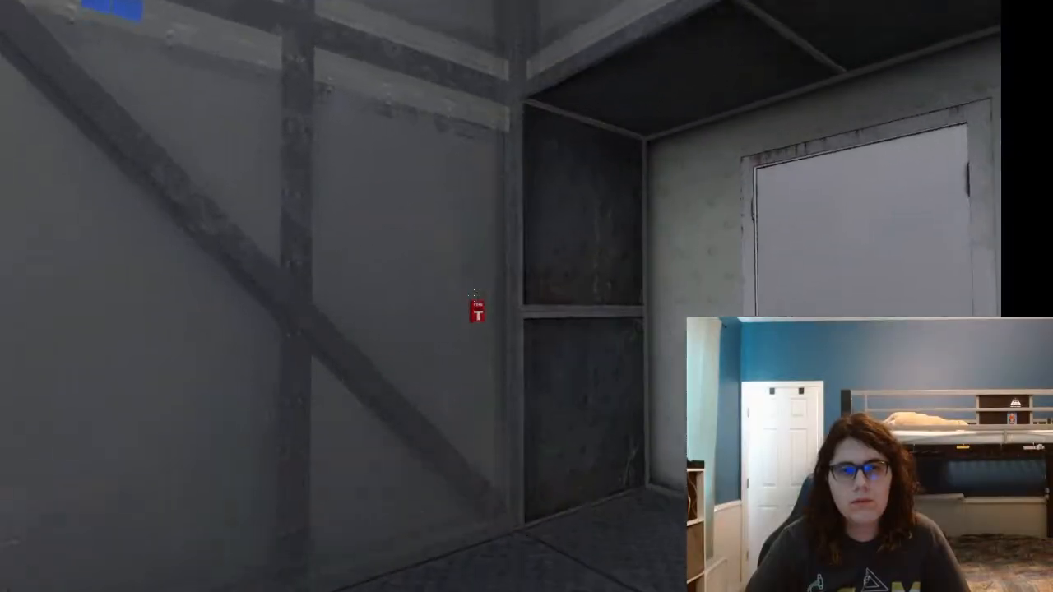
{"action": "key", "text": "e"}
{"action": "key", "text": "w"}
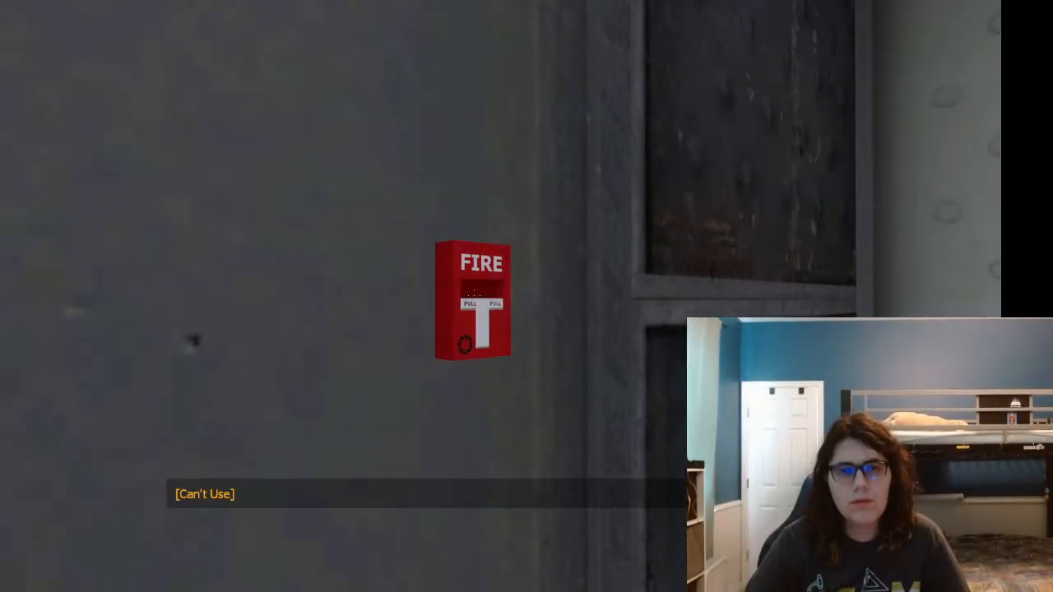
{"action": "key", "text": "e"}
{"action": "key", "text": "w"}
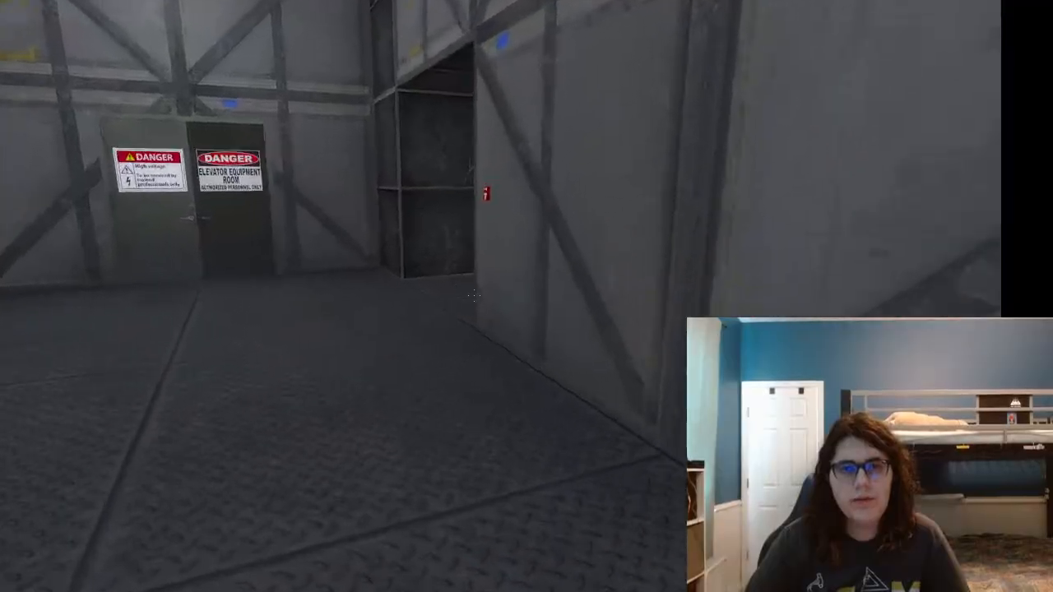
{"action": "key", "text": "w"}
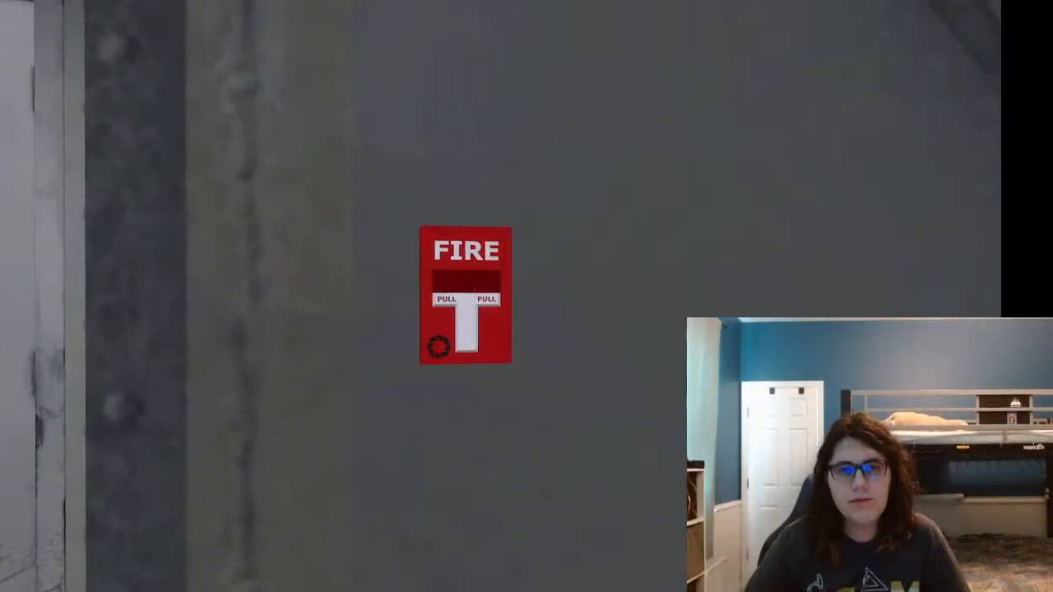
{"action": "key", "text": "e"}
{"action": "key", "text": "w"}
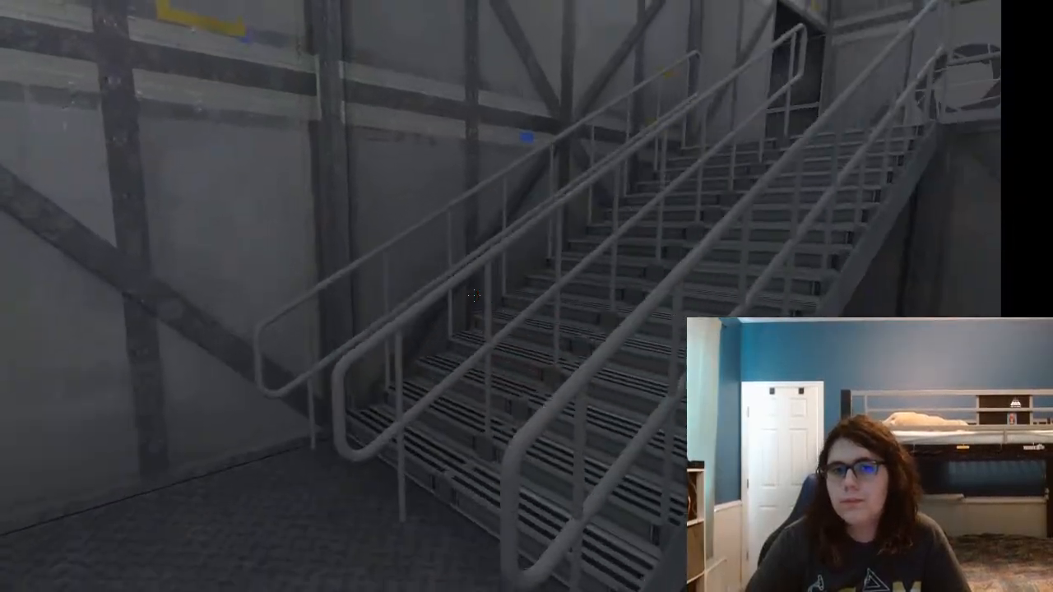
{"action": "key", "text": "w"}
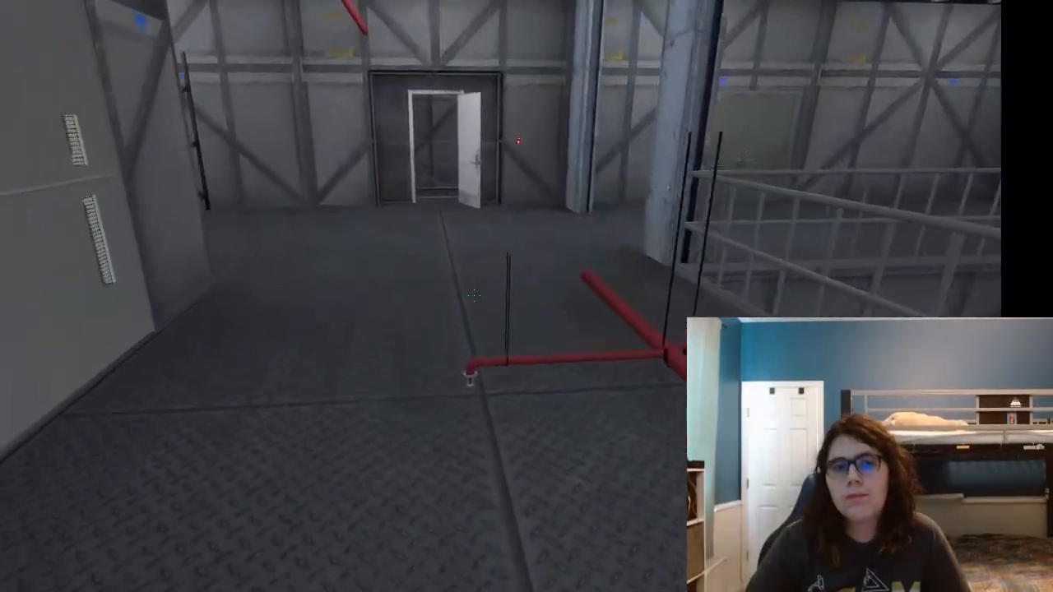
{"action": "key", "text": "w"}
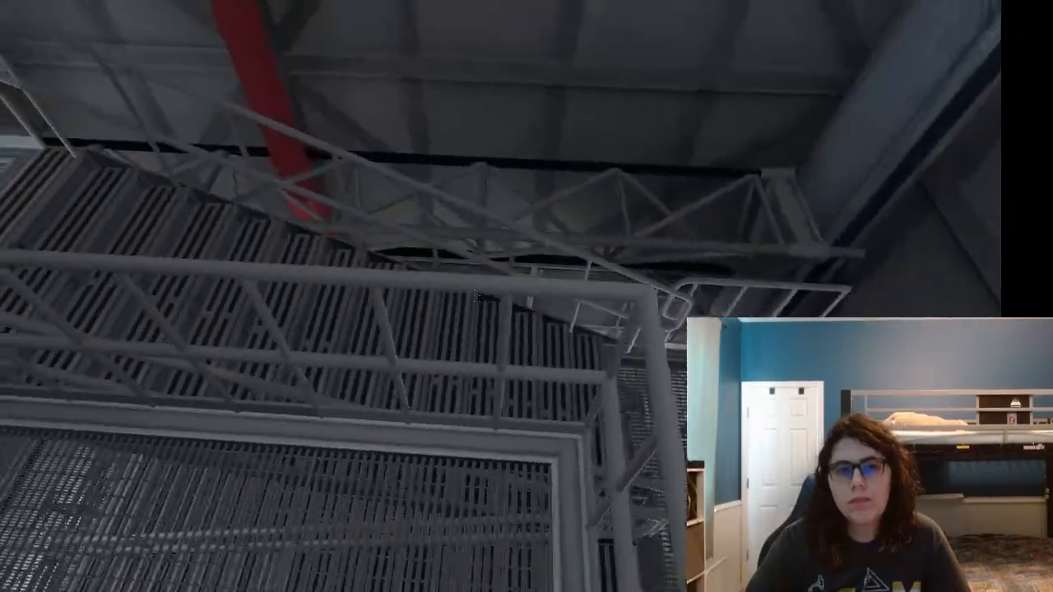
{"action": "key", "text": "w"}
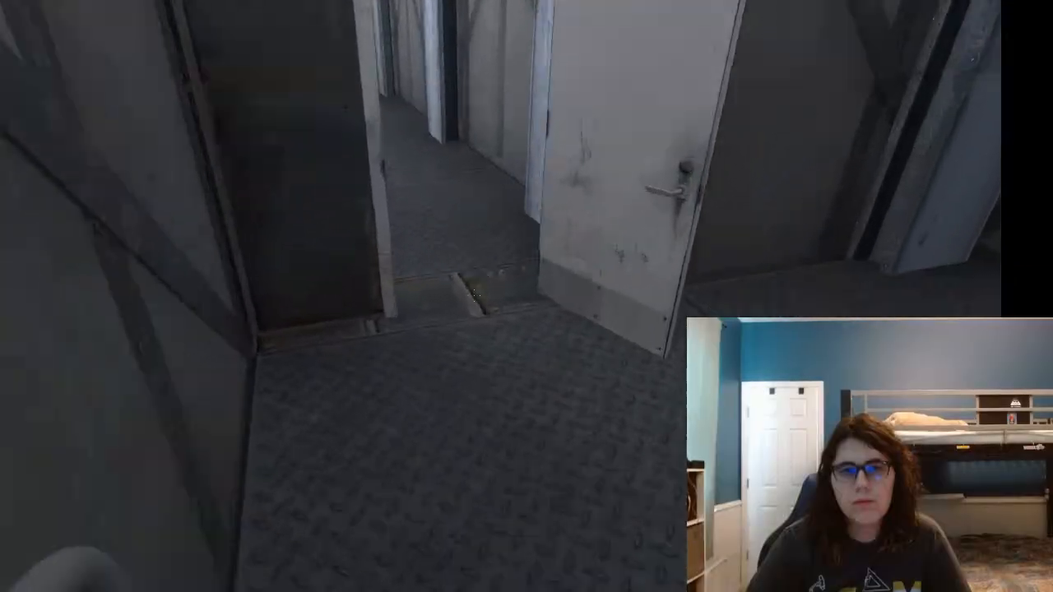
{"action": "key", "text": "w"}
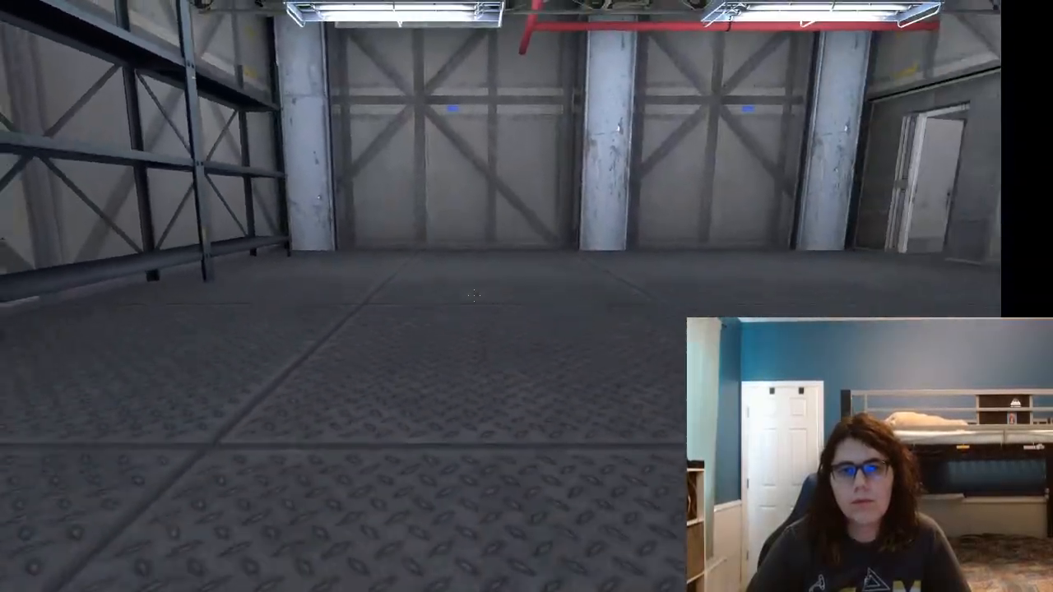
{"action": "key", "text": "w"}
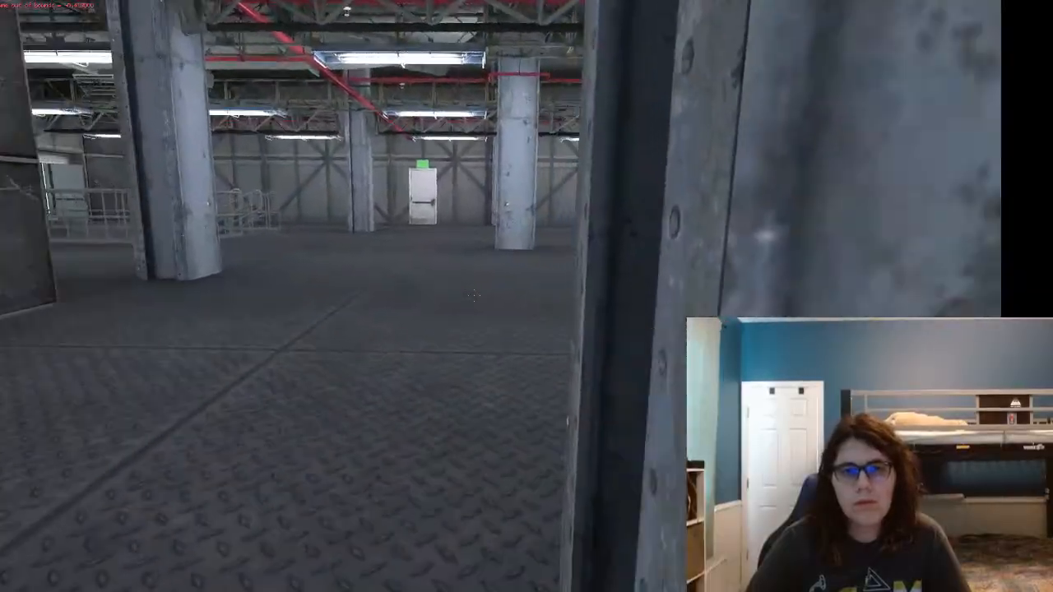
Step: Walk from the backstage area through the round chamber opening to the railing overlooking the rotating portal gun pedestal
{"action": "key", "text": "w"}
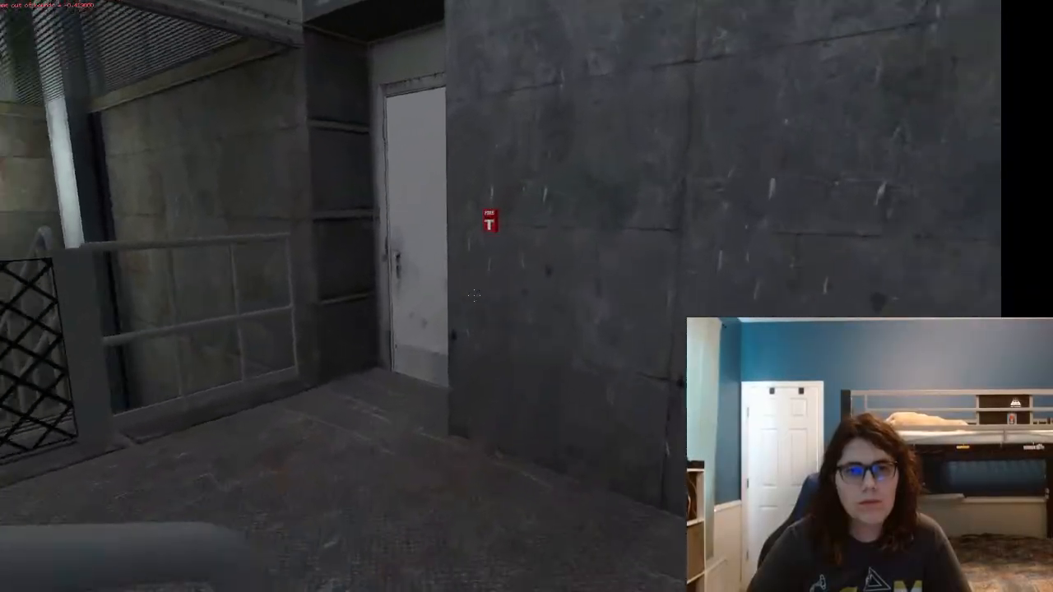
{"action": "key", "text": "w"}
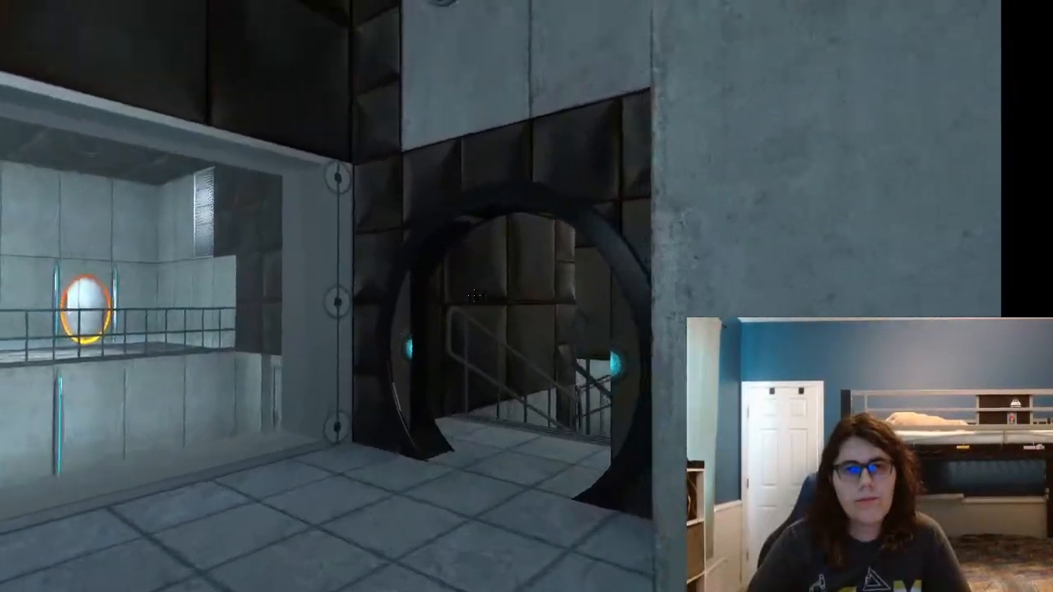
{"action": "key", "text": "w"}
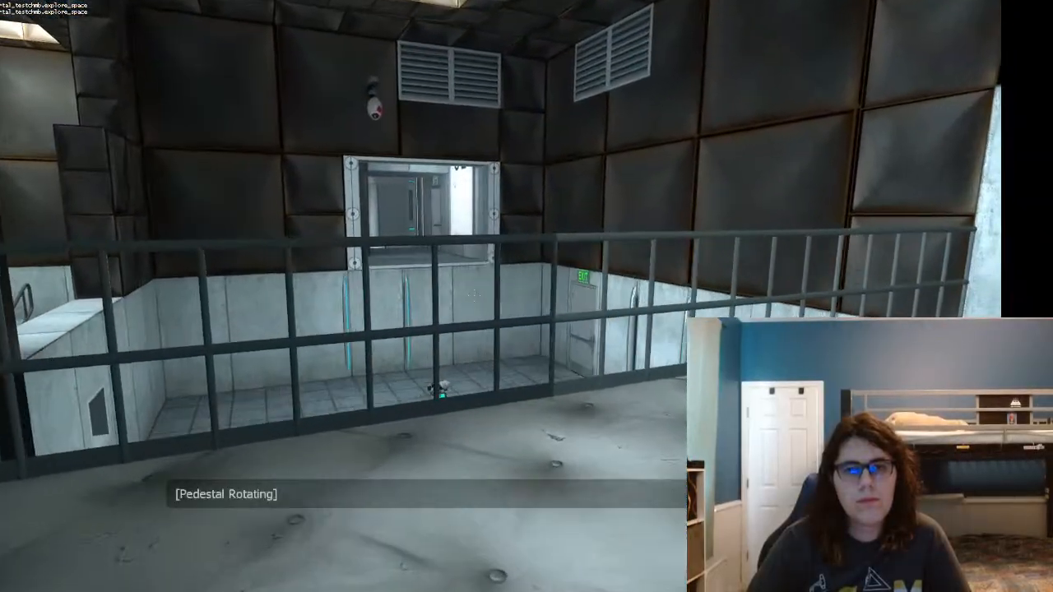
{"action": "key", "text": "w"}
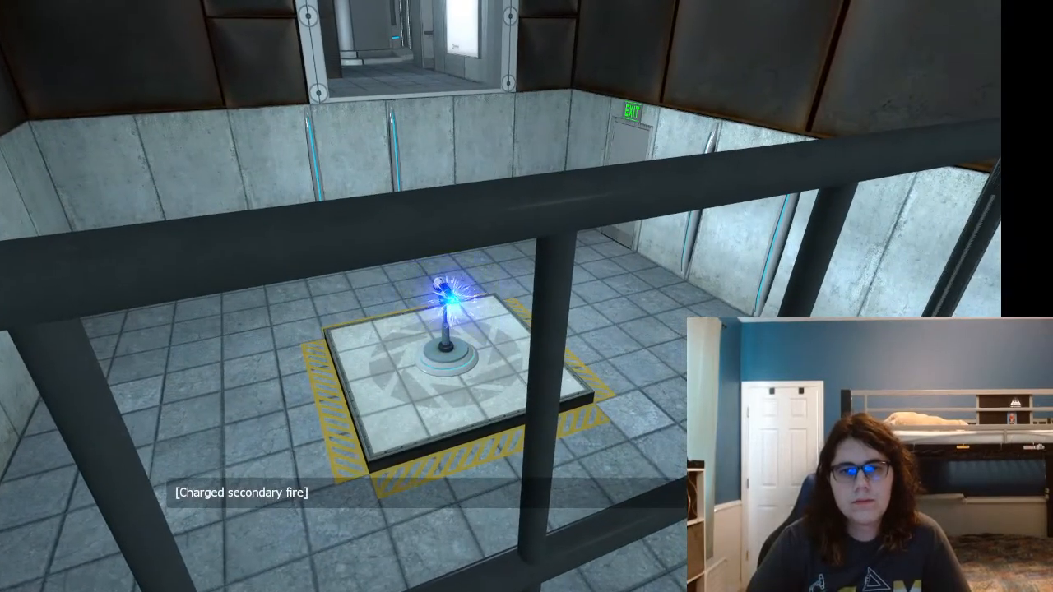
Step: Go down to the pedestal in the middle of the chamber and test picking up the portal gun
{"action": "left_click", "coordinate": [473, 295]}
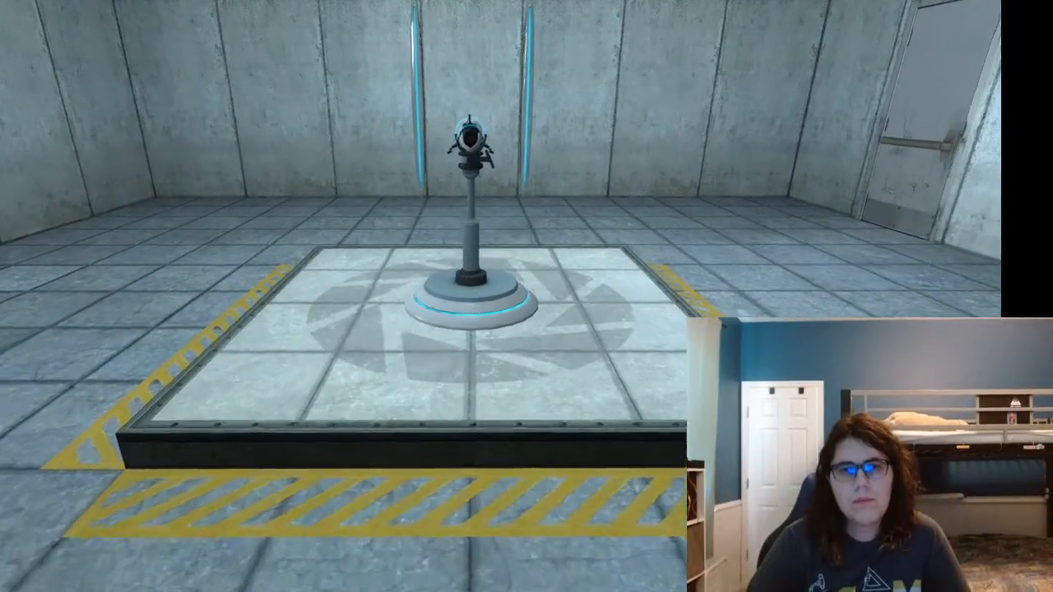
{"action": "key", "text": "a"}
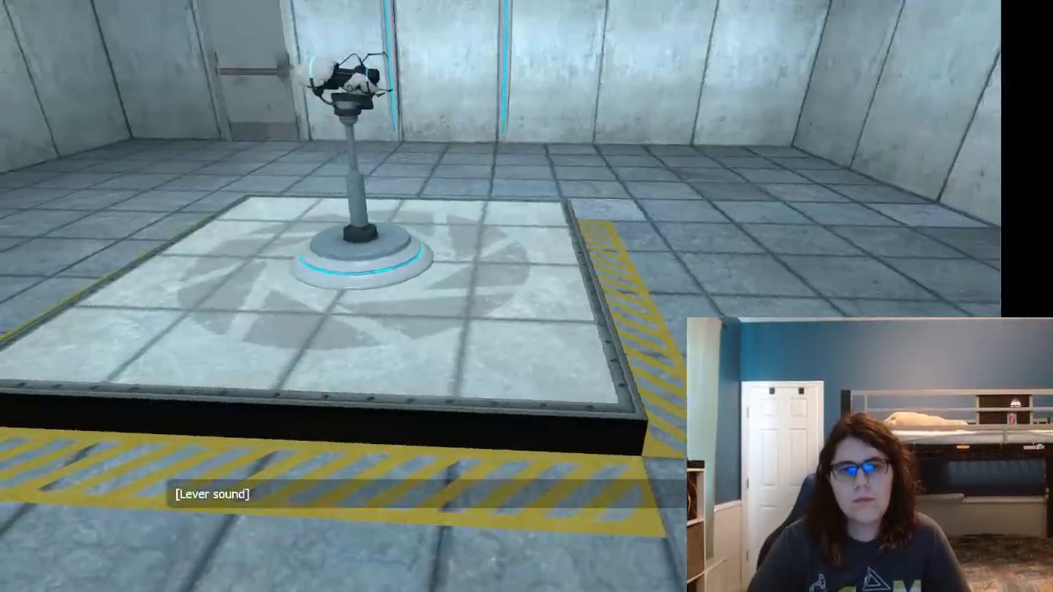
{"action": "key", "text": "s"}
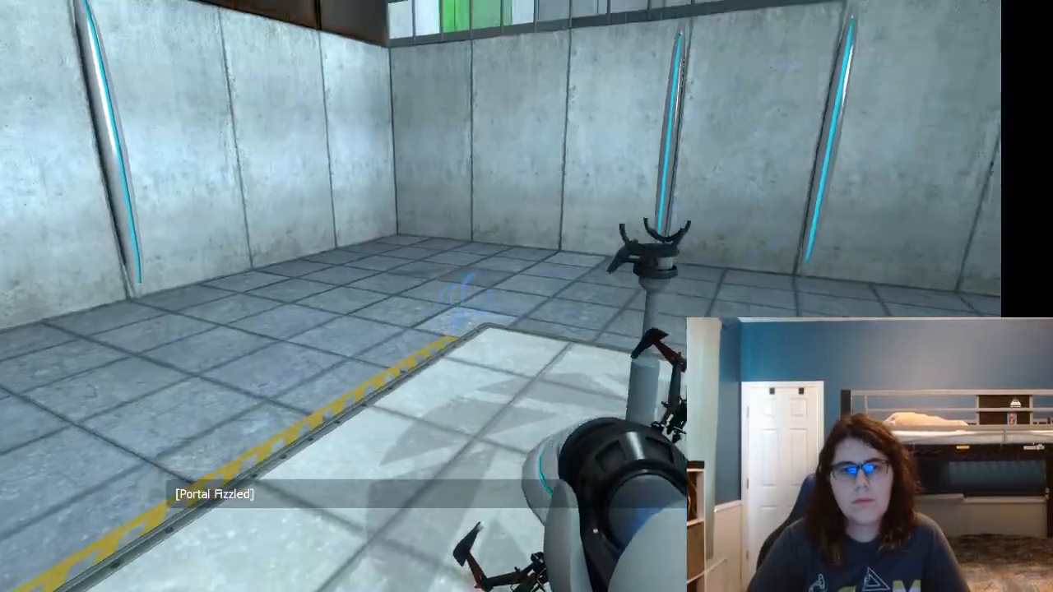
Step: Walk around the lower chamber with the portal gun and examine the empty pedestal, floor markings, doors, exit signs and upper railings
{"action": "key", "text": "w"}
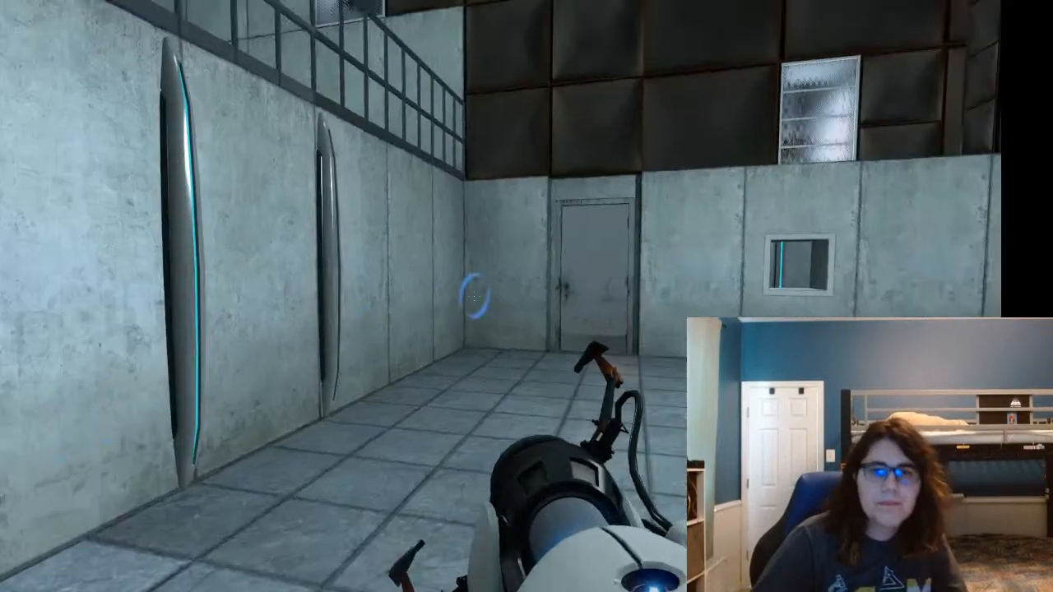
{"action": "key", "text": "a"}
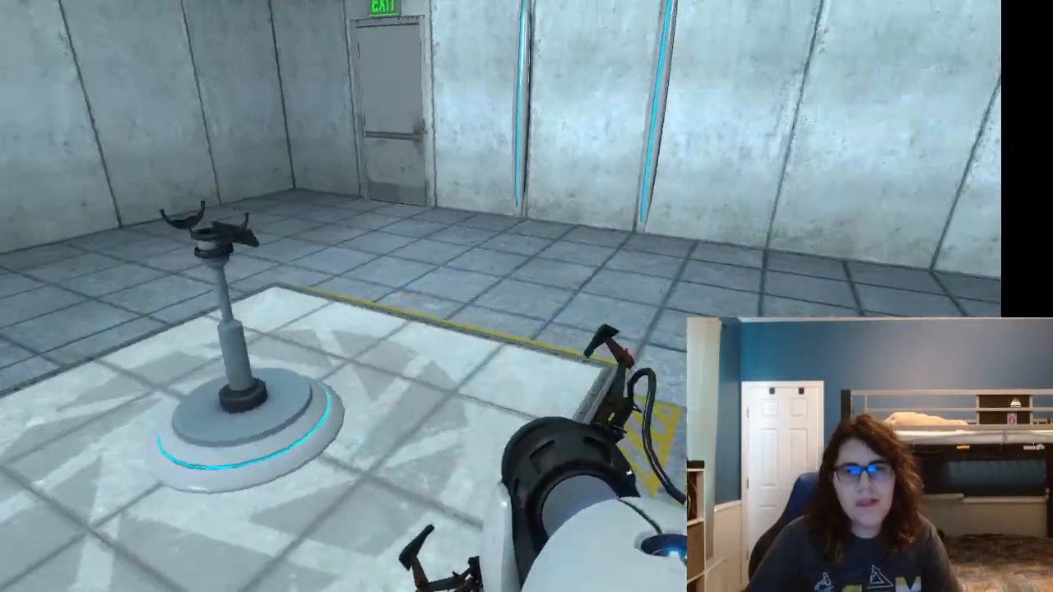
{"action": "key", "text": "a"}
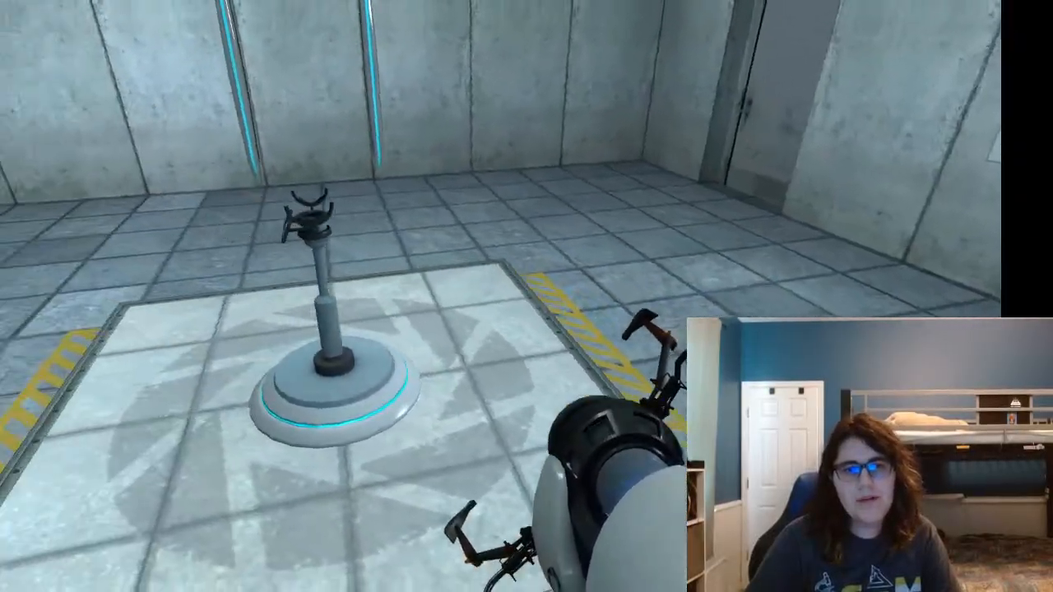
{"action": "key", "text": "d"}
{"action": "key", "text": "w"}
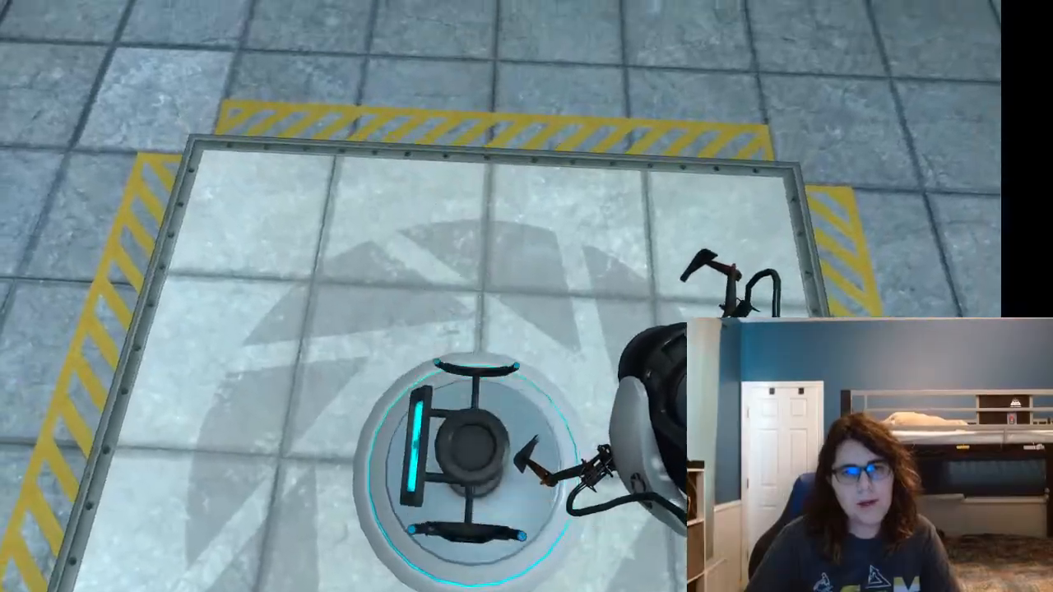
{"action": "key", "text": "a"}
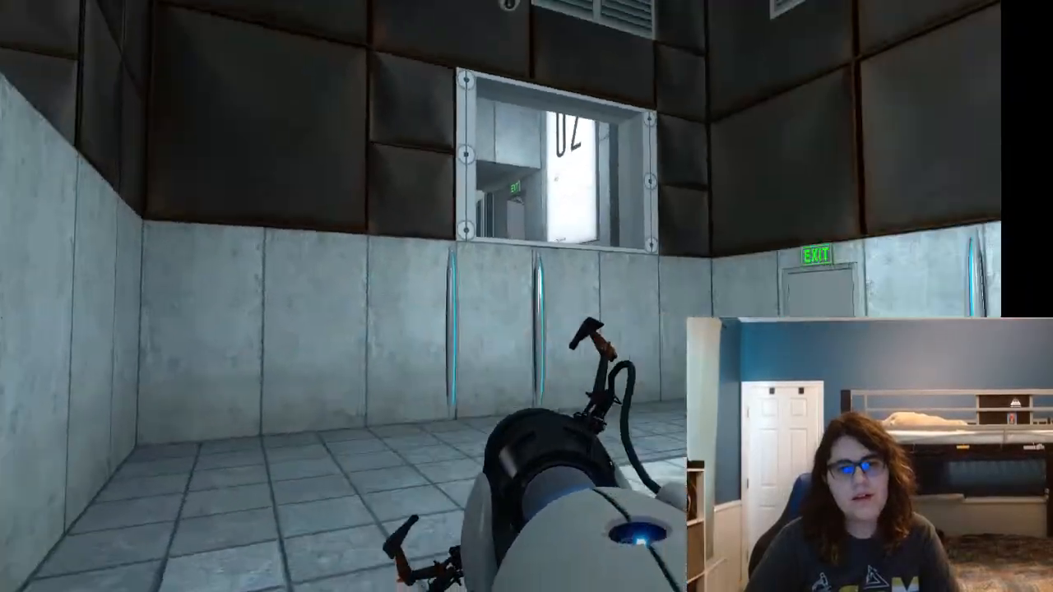
{"action": "key", "text": "w"}
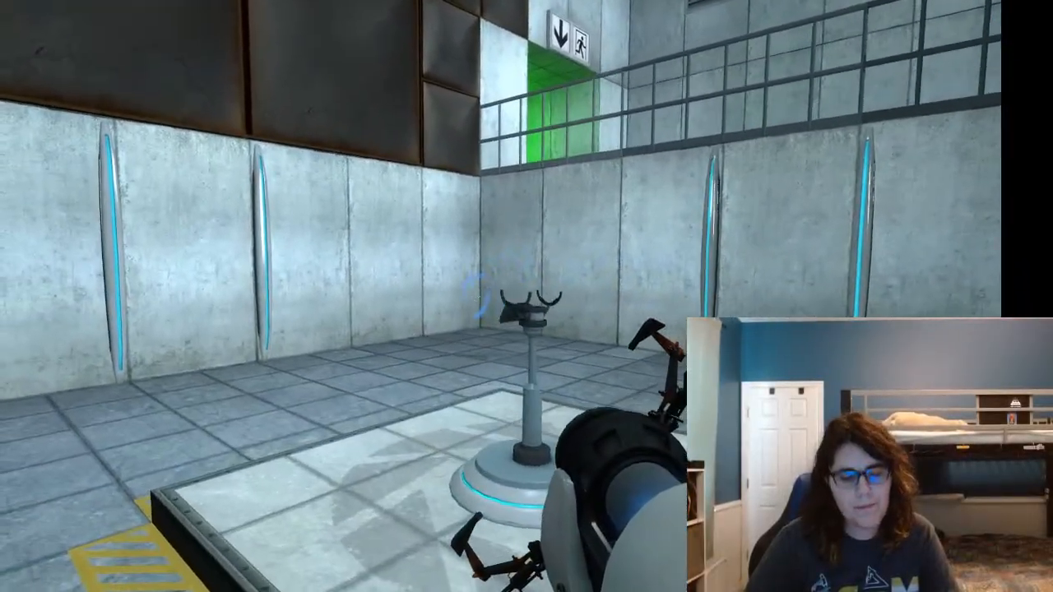
Step: Quit the game and return to the osha_chmb_portalgun map in Hammer++
{"action": "key", "text": "Escape"}
{"action": "left_click", "coordinate": [32, 475]}
{"action": "left_click", "coordinate": [477, 311]}
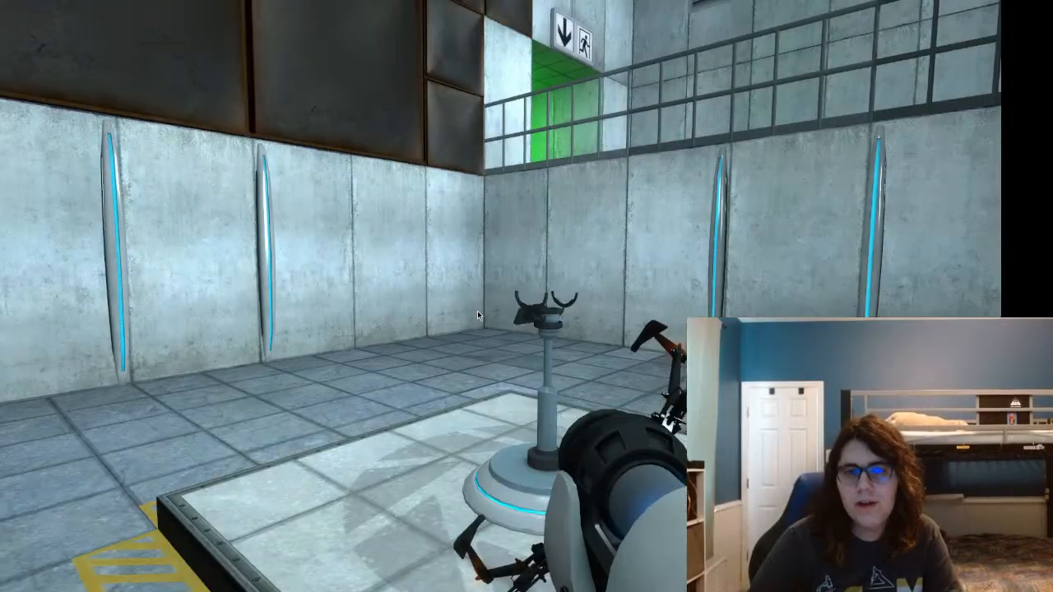
{"action": "key", "text": "Return"}
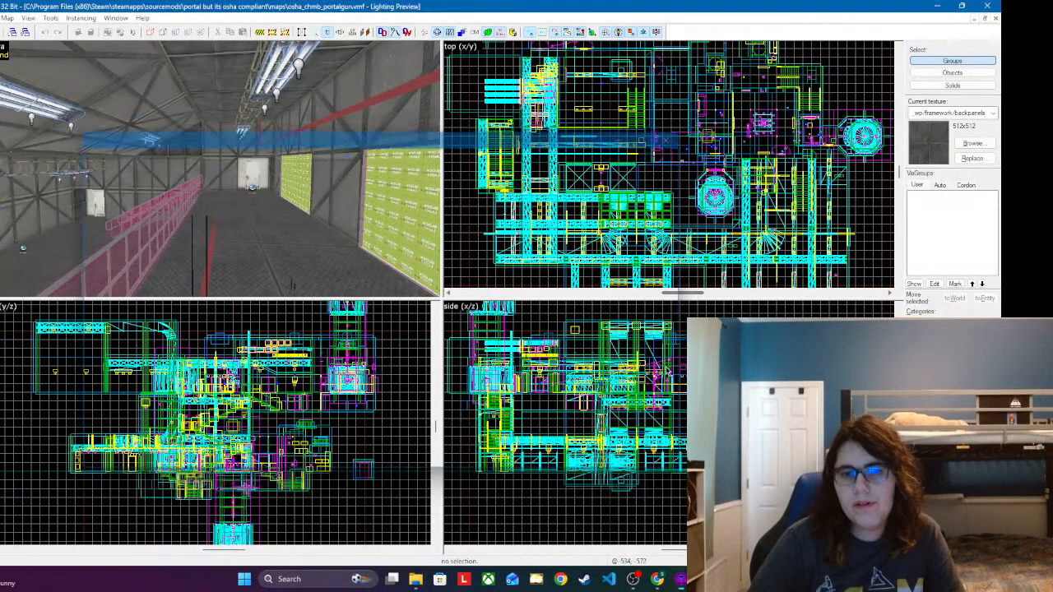
Step: Switch to OBS Studio and enlarge the Video Capture Device 2 webcam source to cover most of the canvas
{"action": "left_click", "coordinate": [646, 580]}
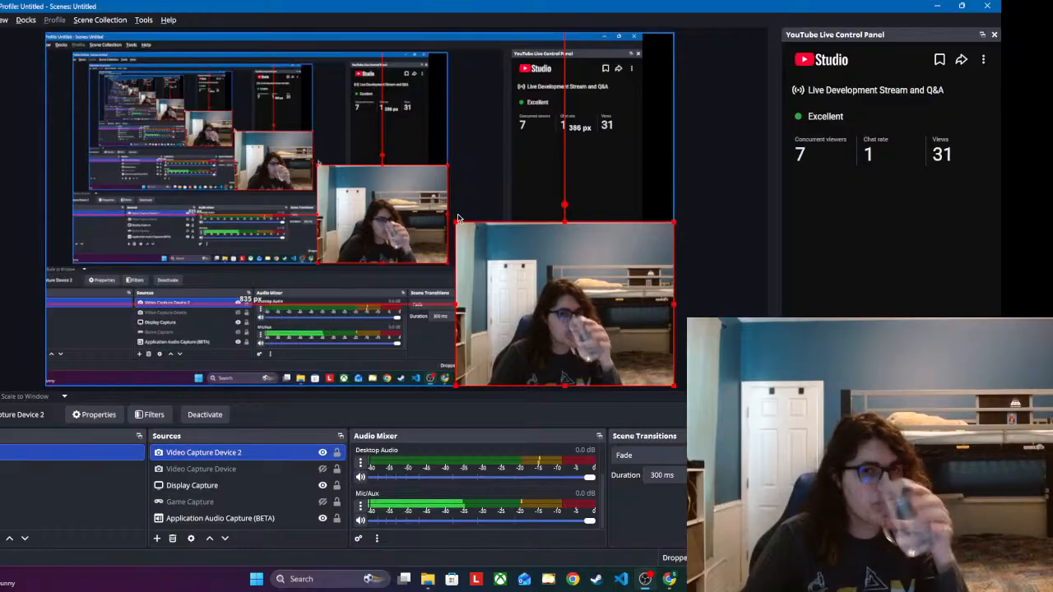
{"action": "left_click_drag", "start_coordinate": [455, 220], "coordinate": [130, 78]}
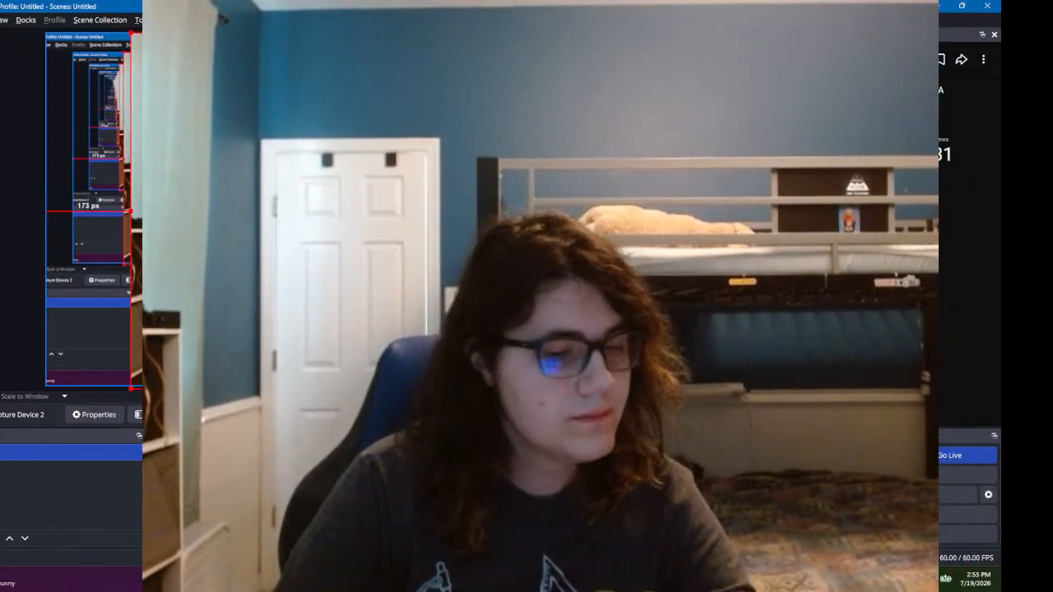